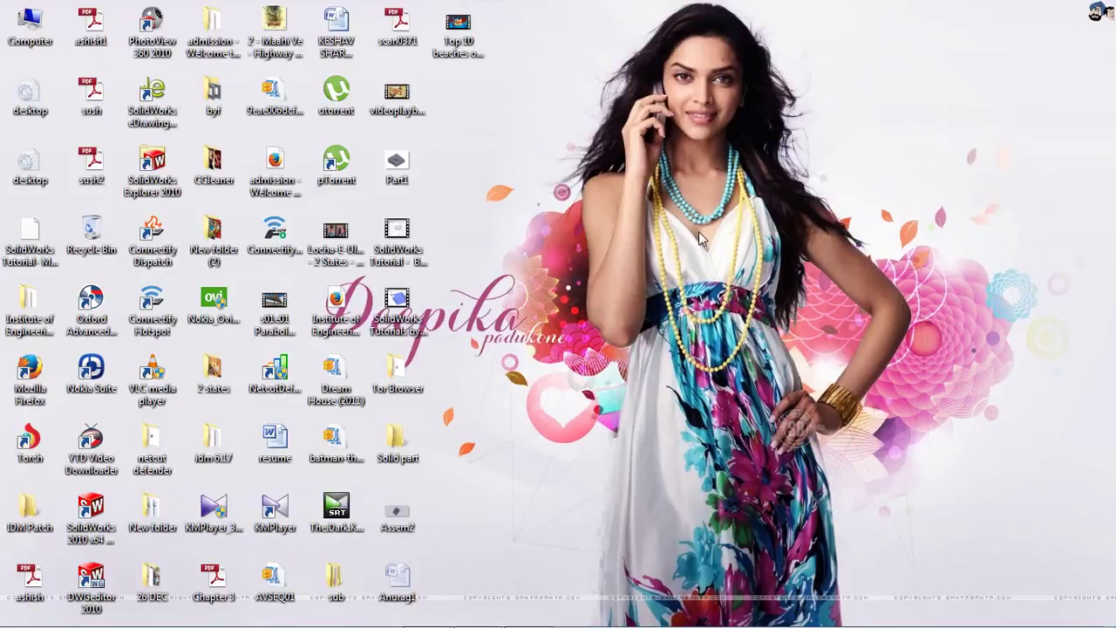
right_click(944, 72)
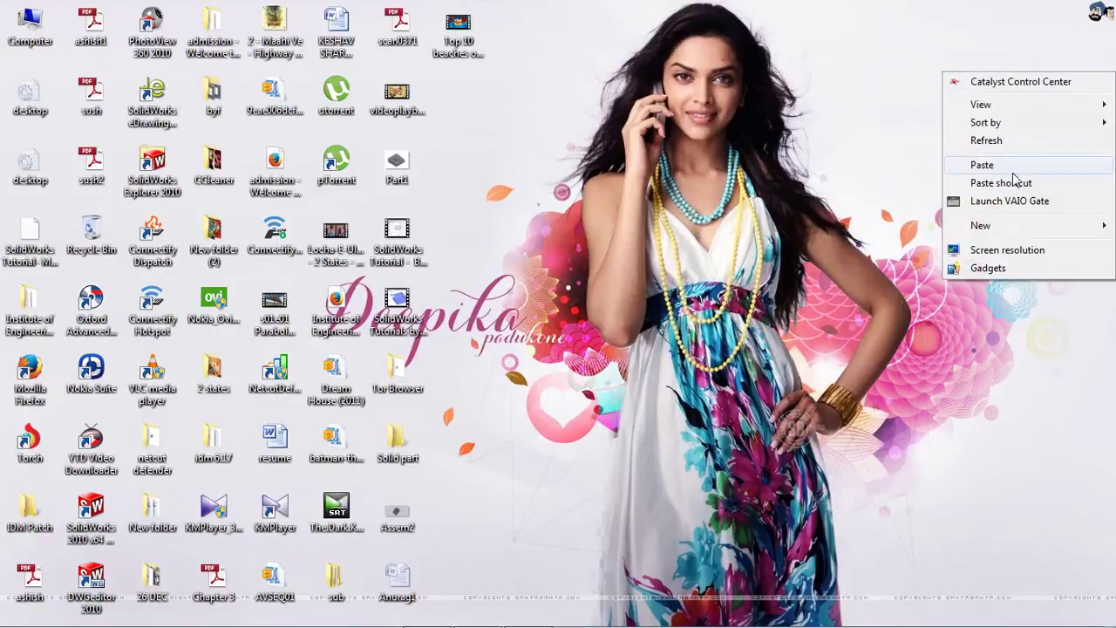
click(999, 152)
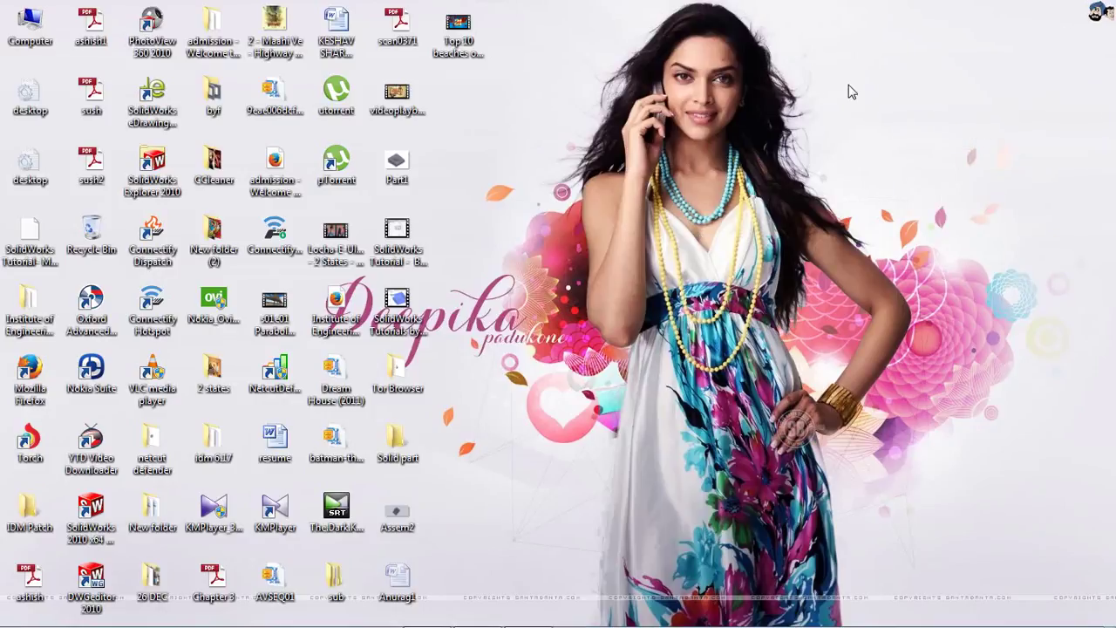
right_click(849, 85)
click(897, 155)
right_click(804, 68)
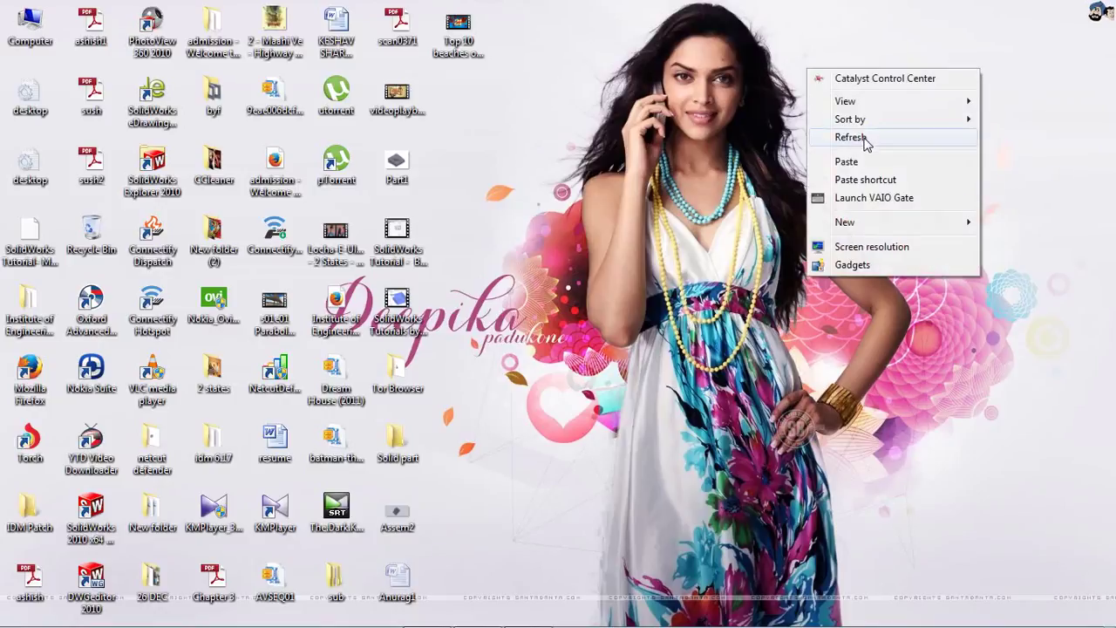
click(864, 143)
right_click(820, 59)
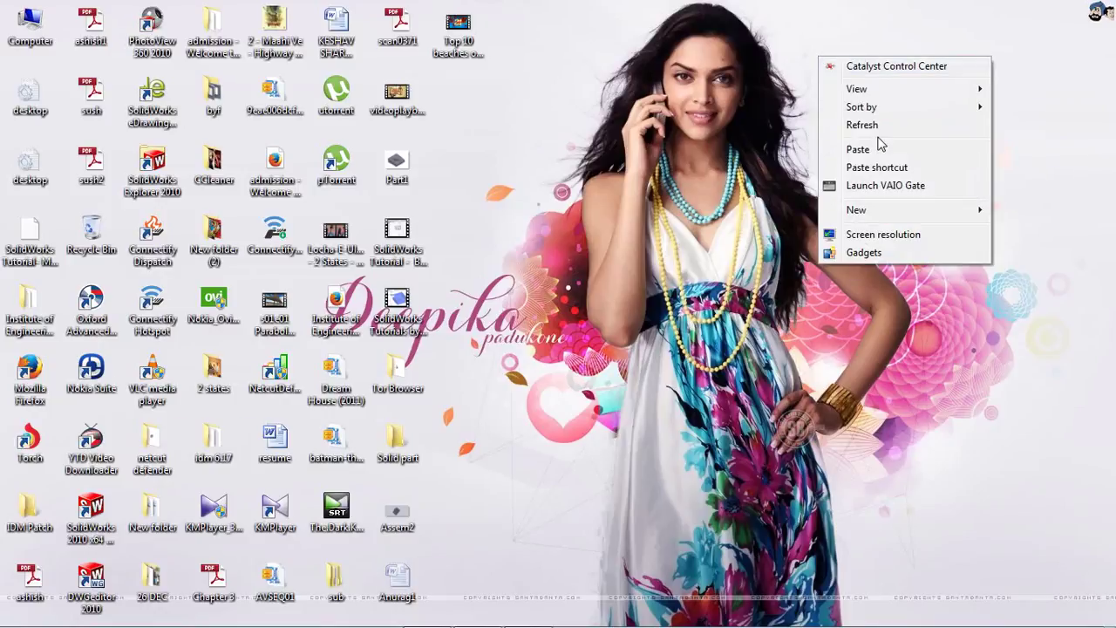
click(863, 127)
right_click(797, 25)
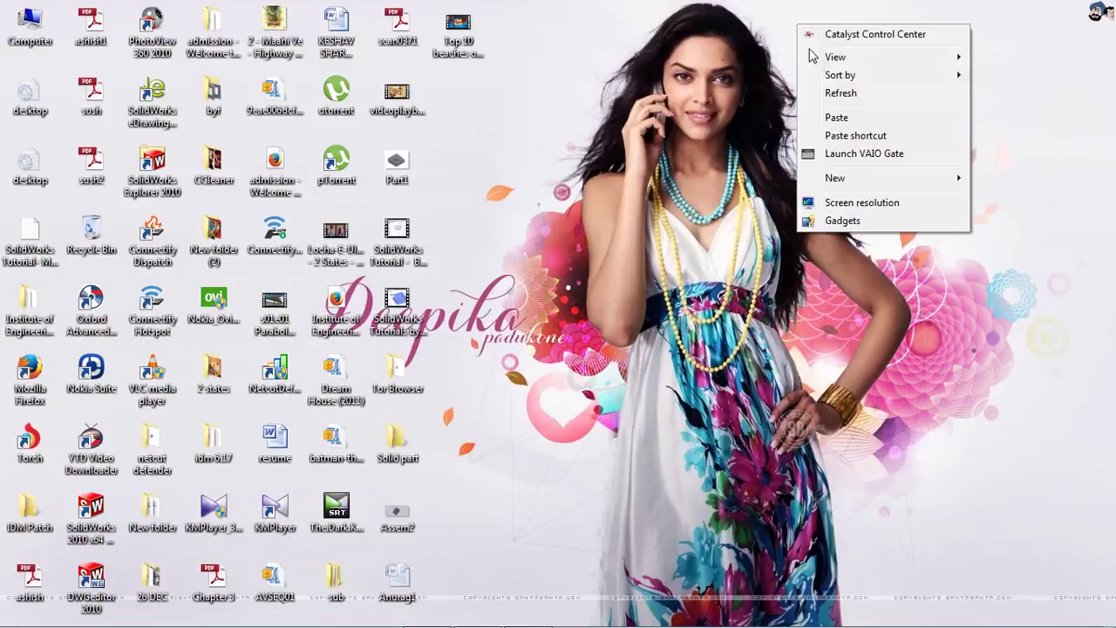
click(845, 95)
right_click(784, 35)
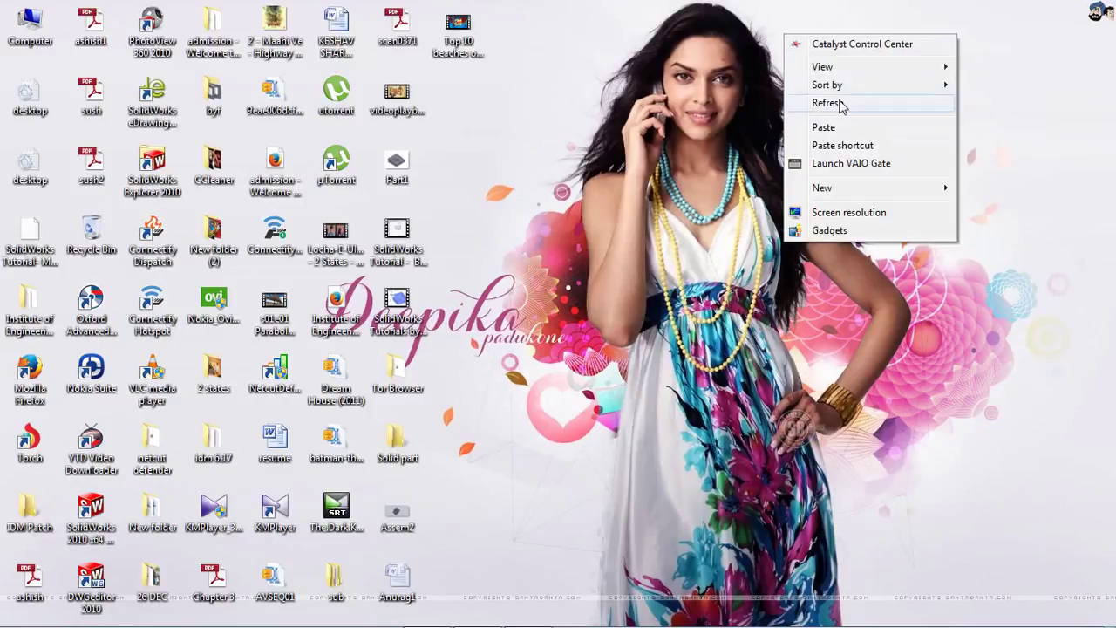
click(845, 104)
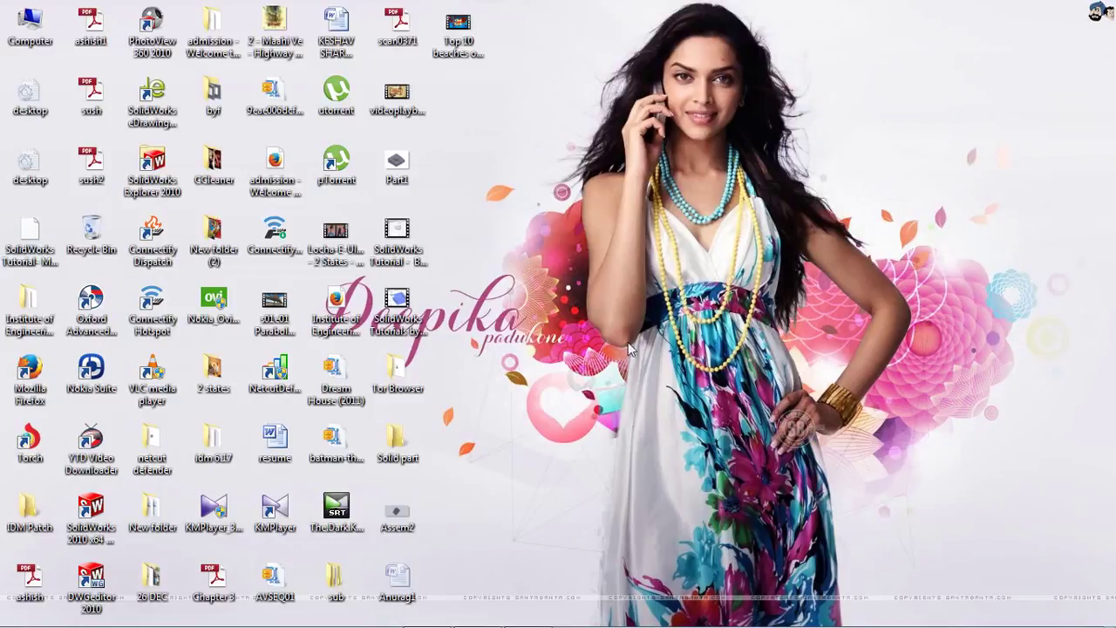
Switch to SolidWorks and open the Assem1 assembly from the Solid part folder with a rebuild
mouse_move(481, 625)
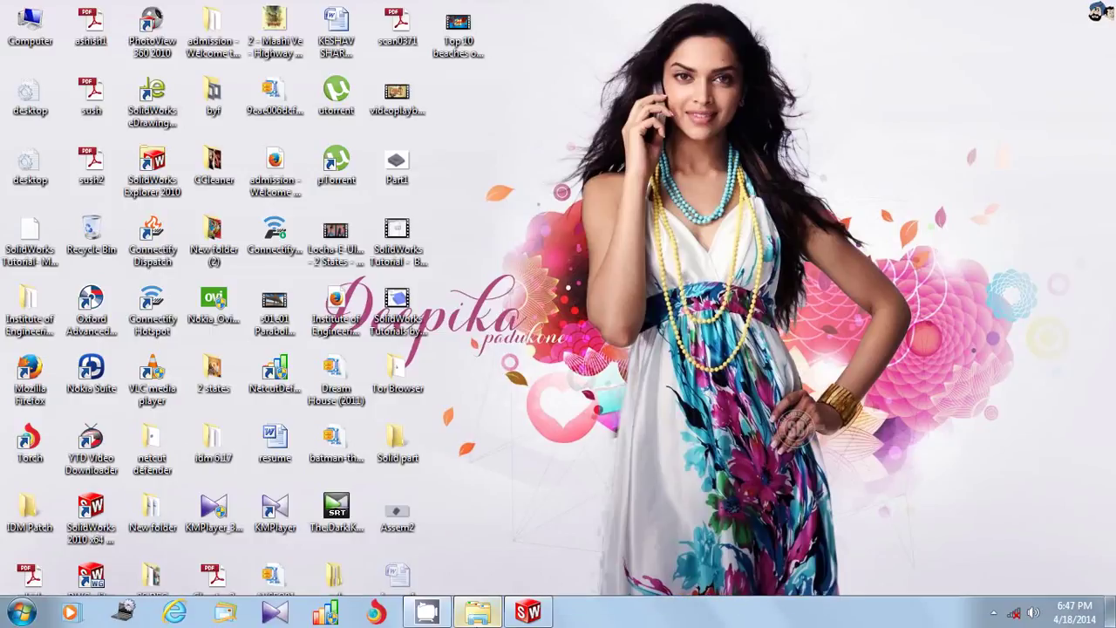
click(526, 613)
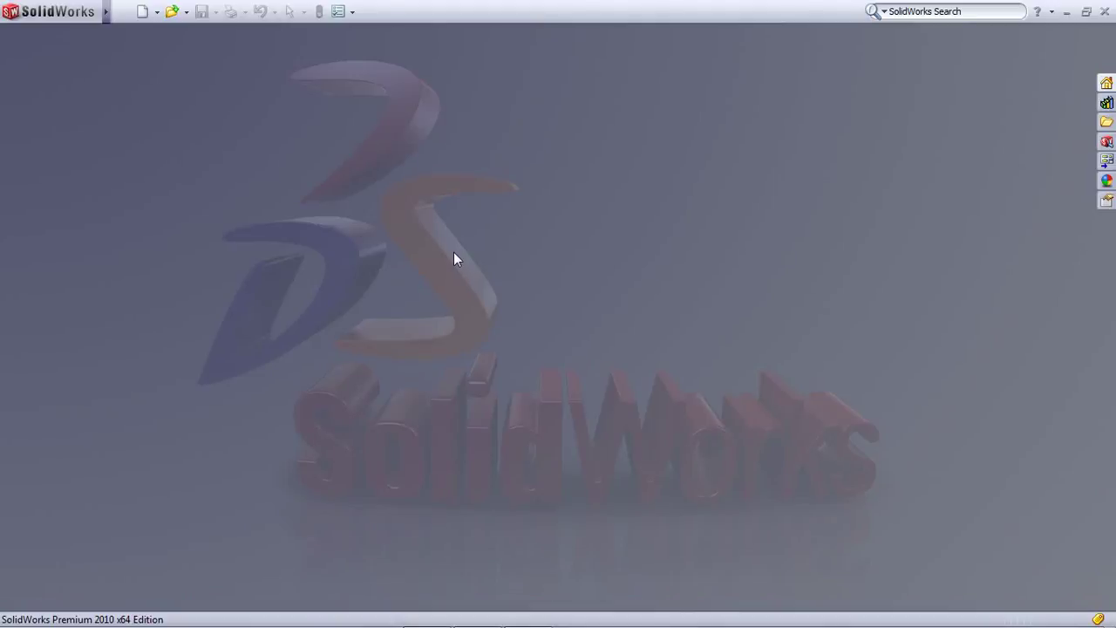
click(174, 12)
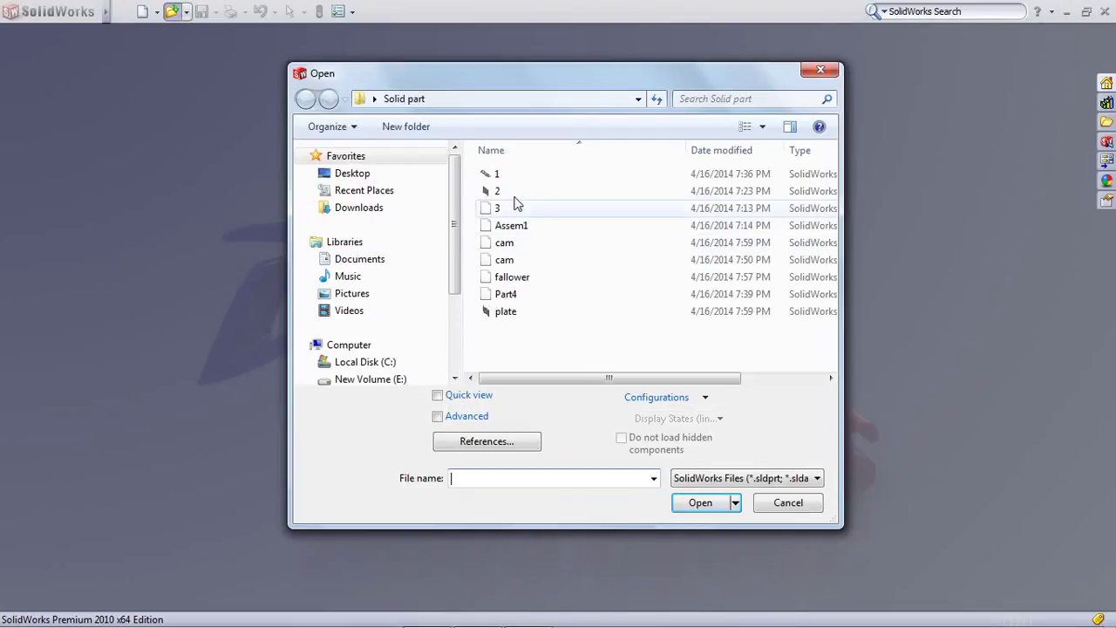
click(518, 246)
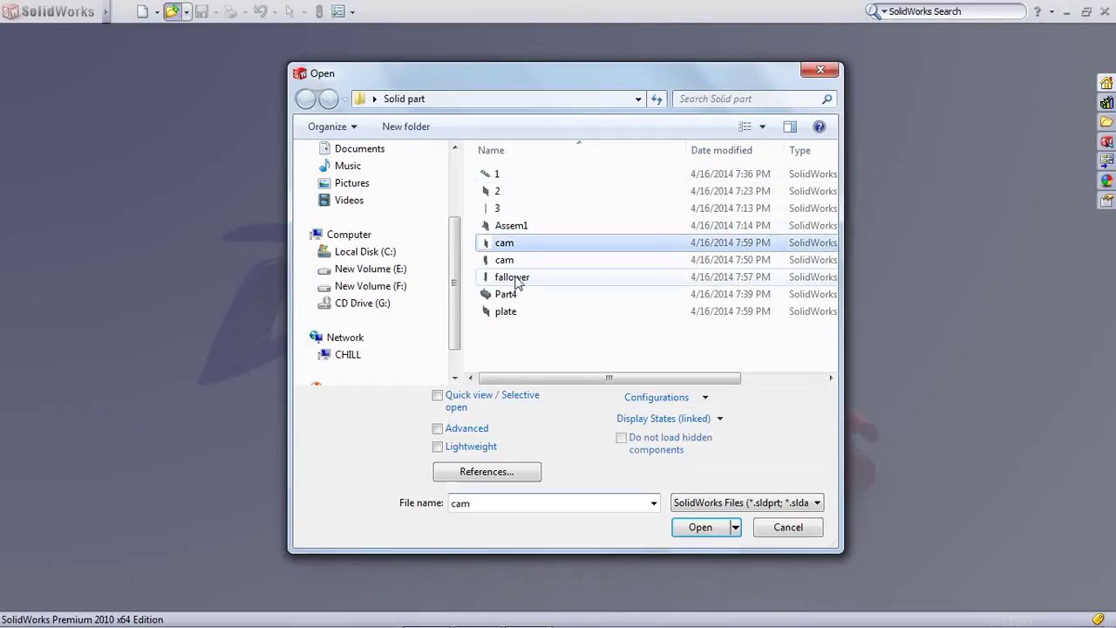
click(517, 278)
click(524, 299)
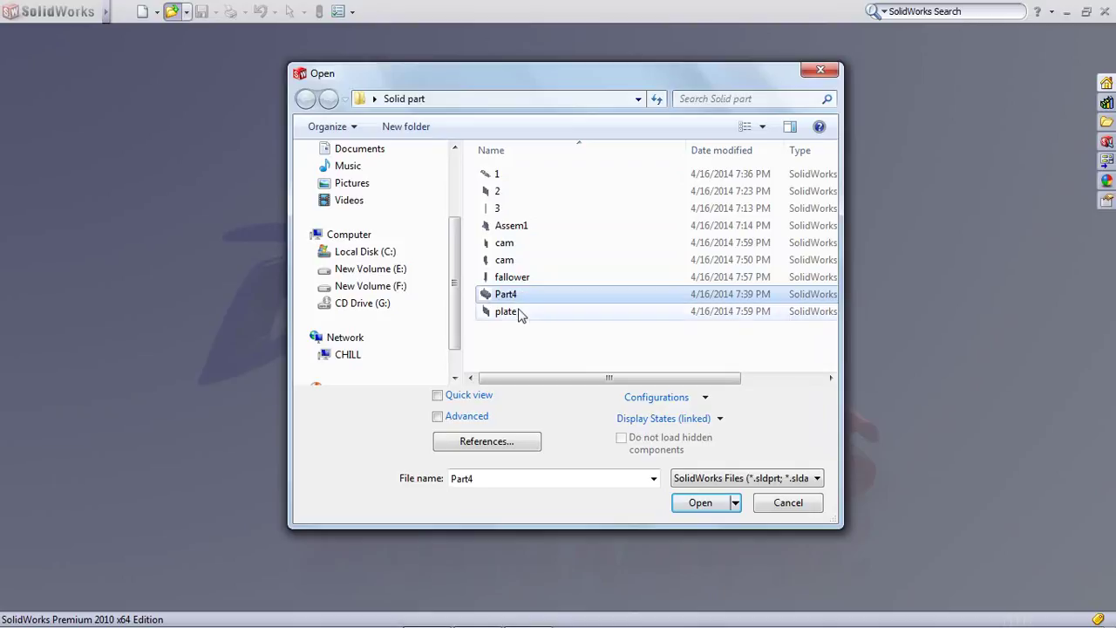
click(521, 313)
click(512, 278)
click(519, 260)
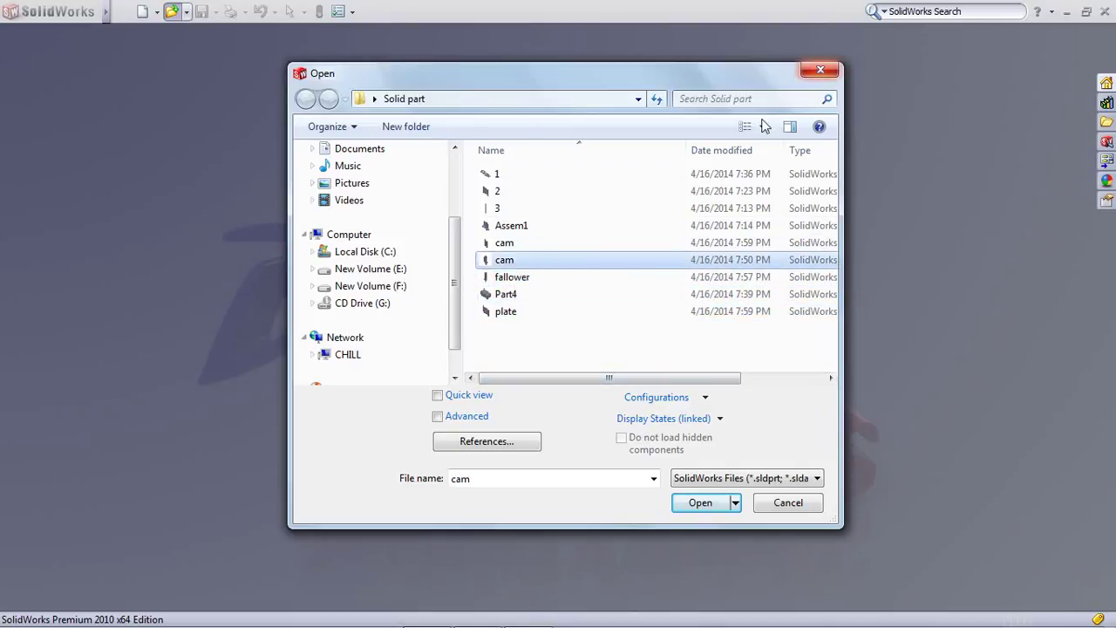
double_click(513, 229)
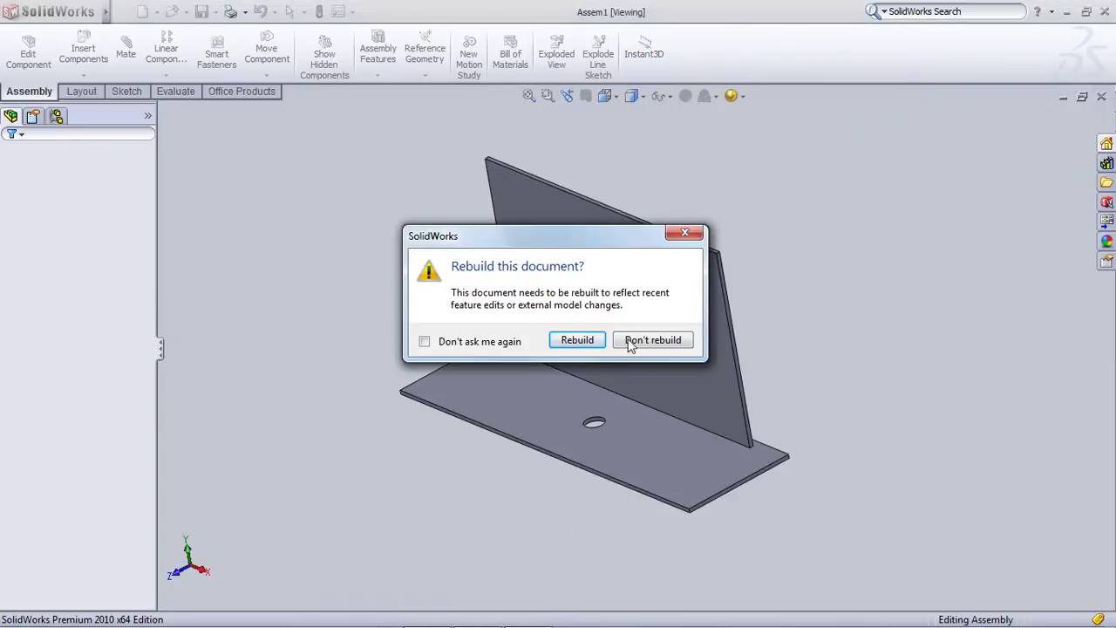
click(581, 342)
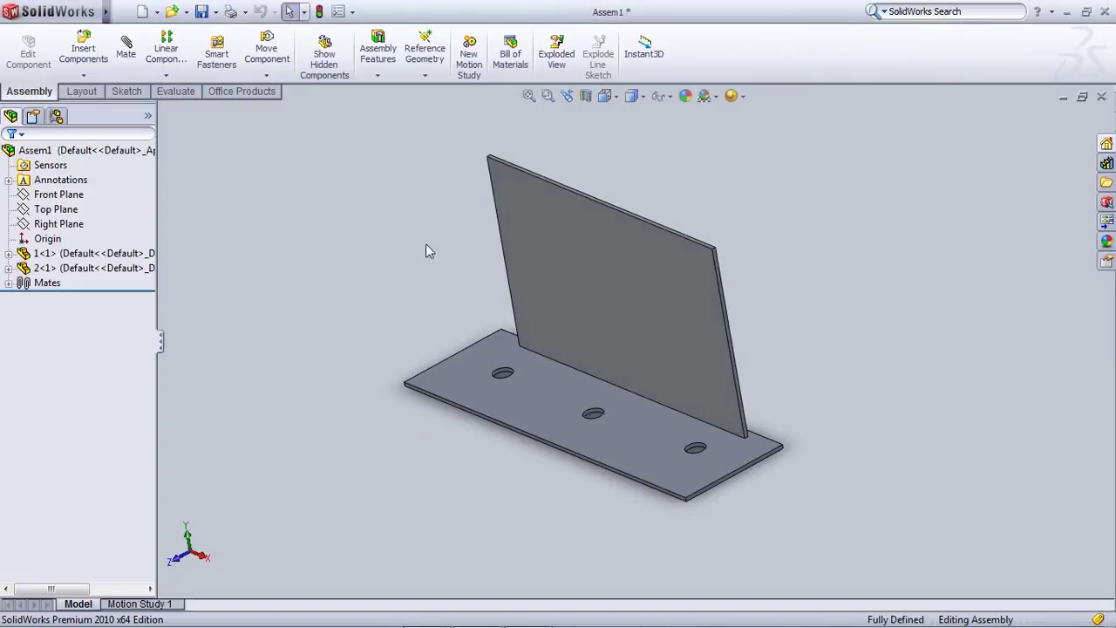
Examine the upright plate and the three-hole base plate from several sides, and close the assembly without saving
click(662, 241)
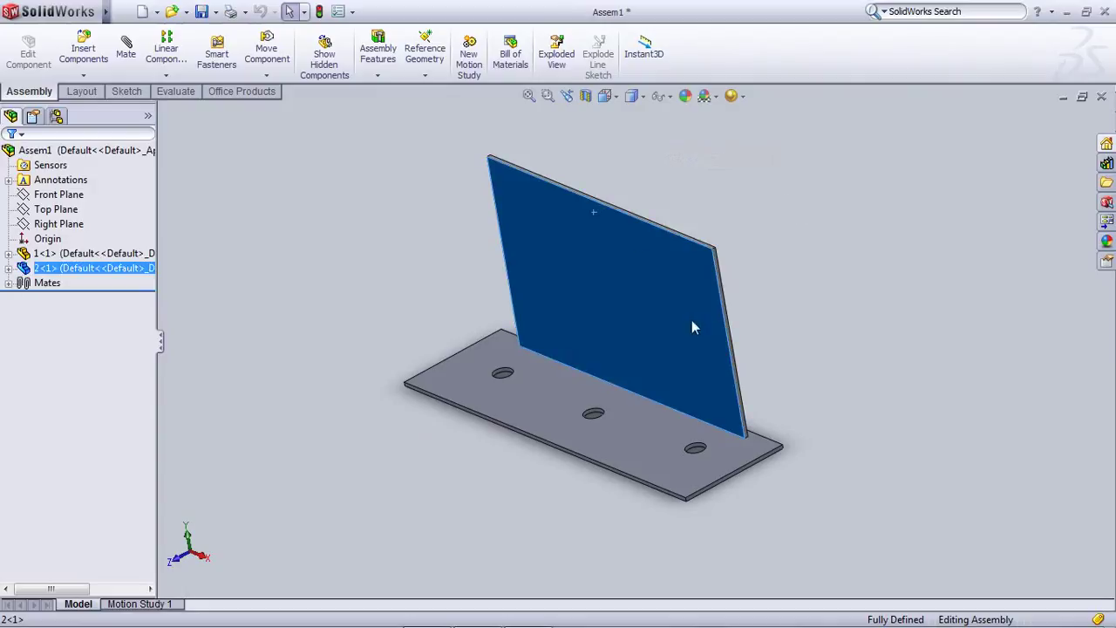
scroll(582, 343, up, 3)
middle_drag(582, 343, 563, 319)
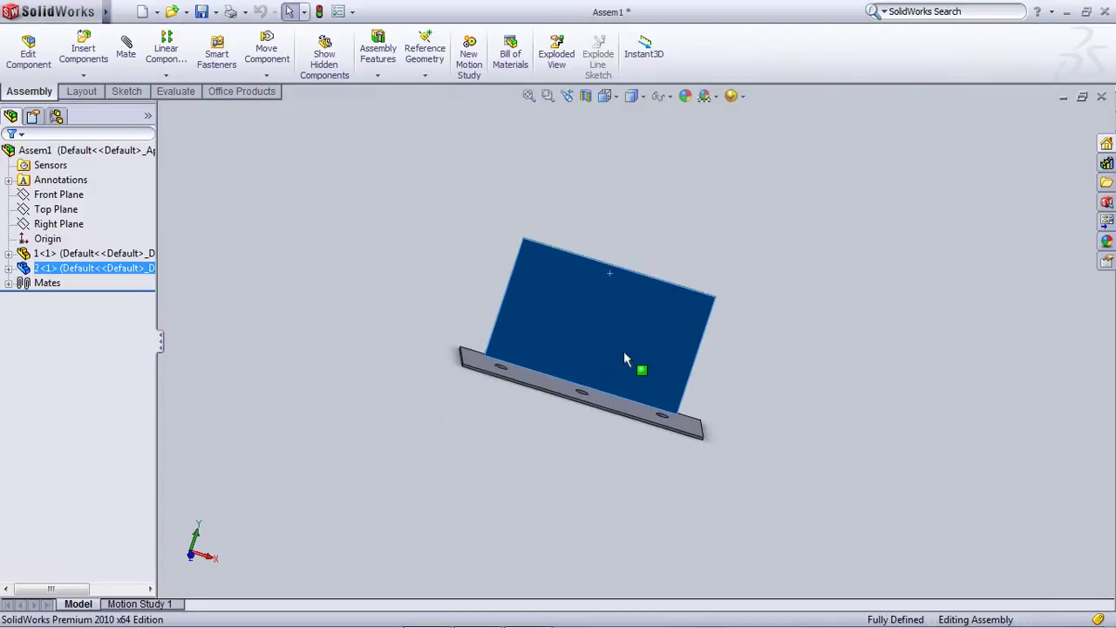
middle_drag(393, 432, 585, 113)
key(ctrl+3)
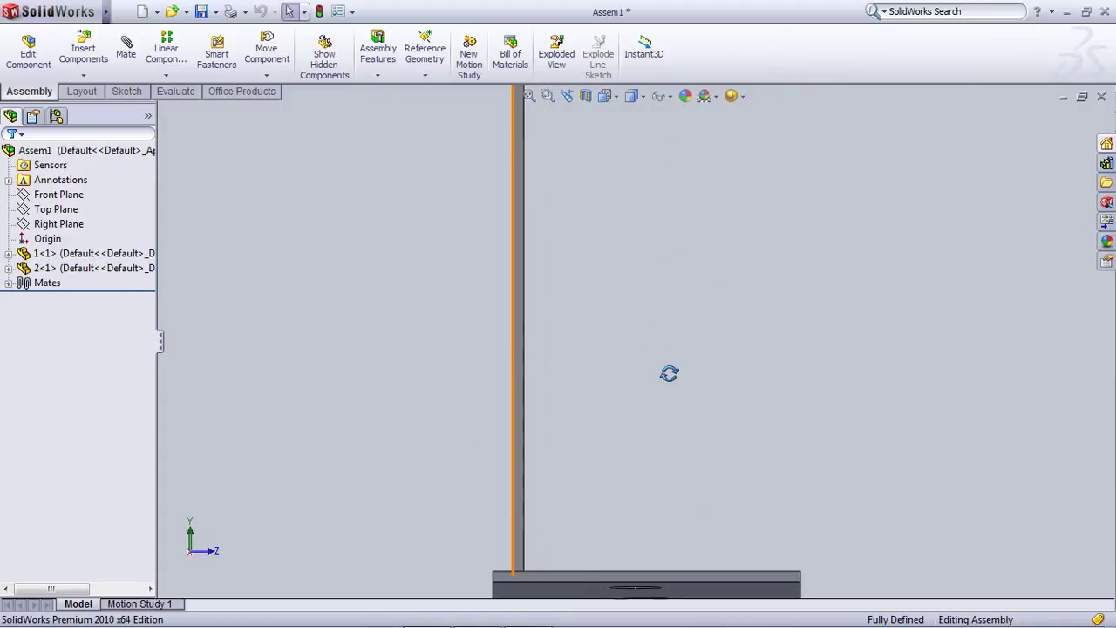
middle_drag(668, 371, 760, 273)
click(639, 410)
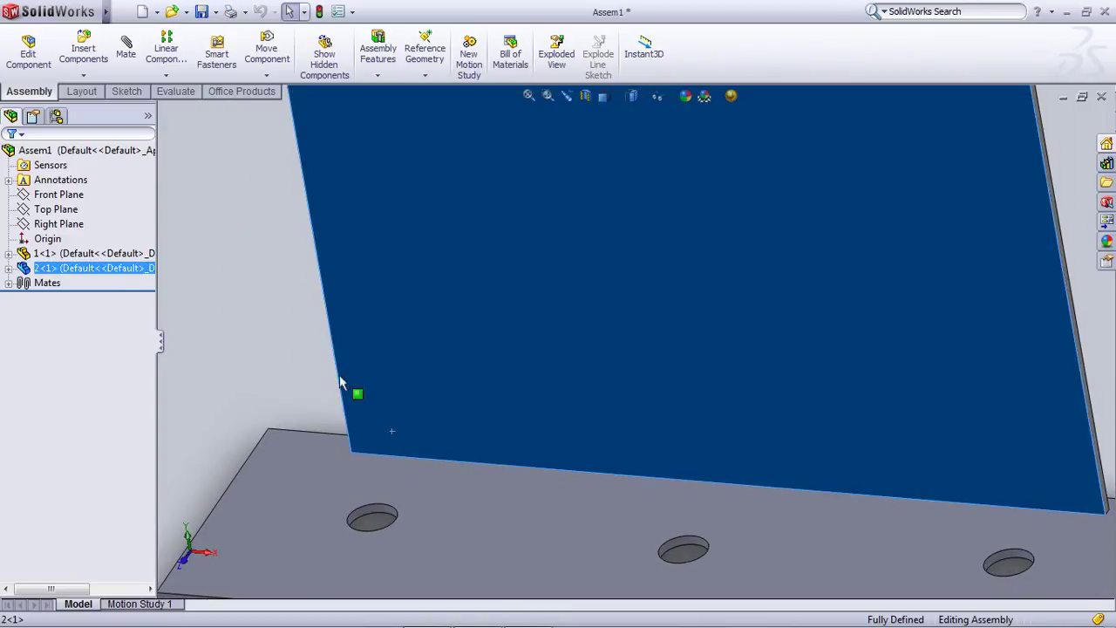
middle_drag(349, 354, 357, 360)
scroll(390, 356, up, 1)
scroll(397, 357, up, 7)
key(Escape)
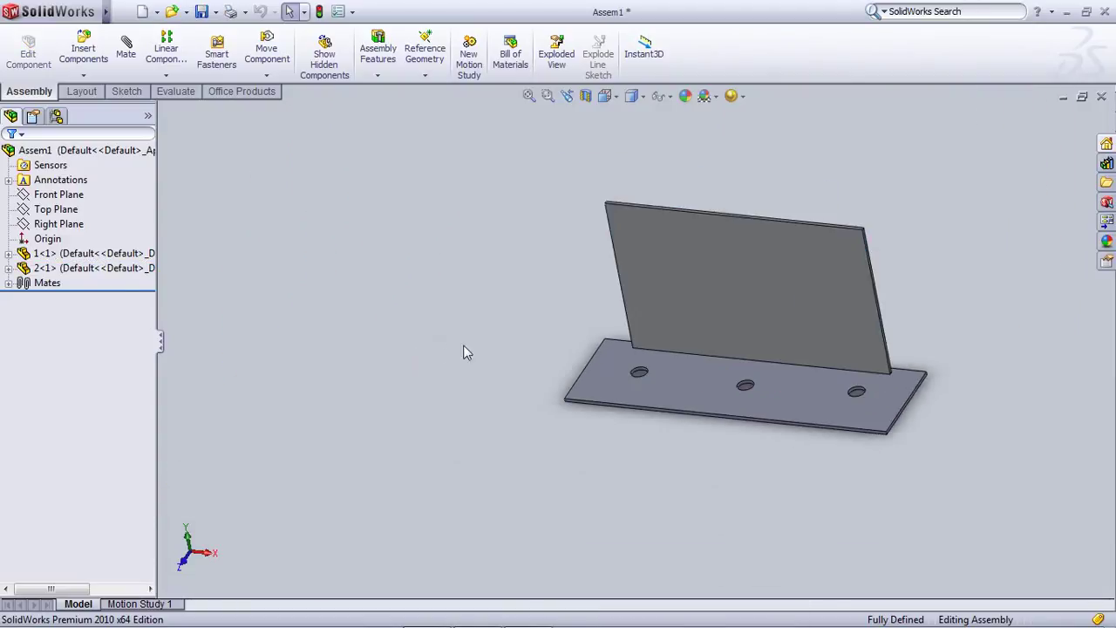
scroll(895, 276, down, 1)
scroll(739, 331, up, 1)
scroll(738, 333, down, 1)
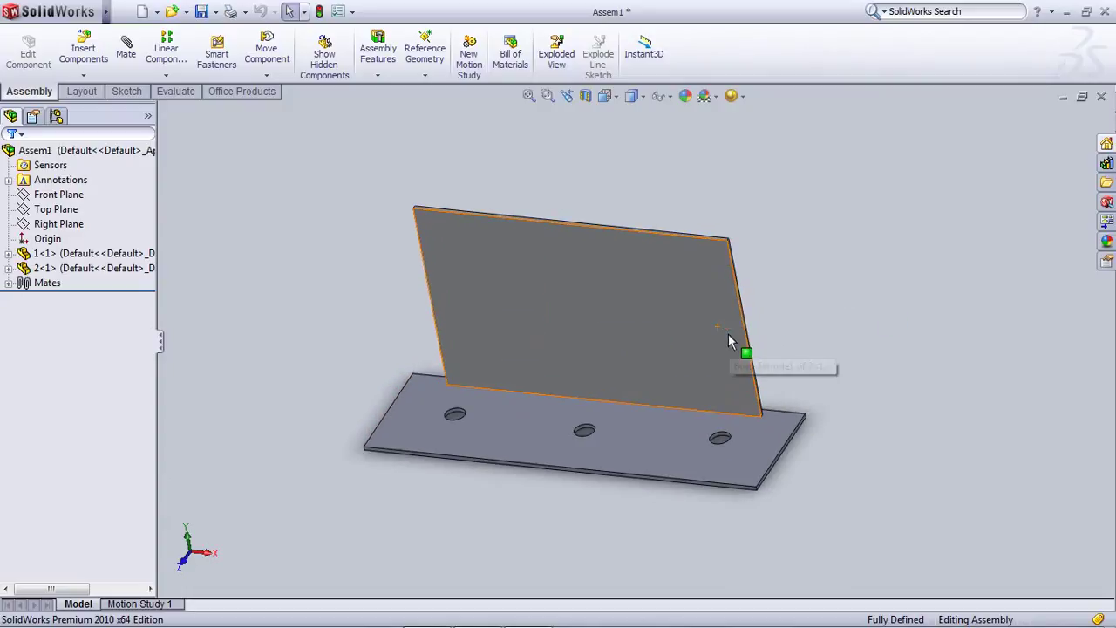
middle_drag(620, 369, 563, 438)
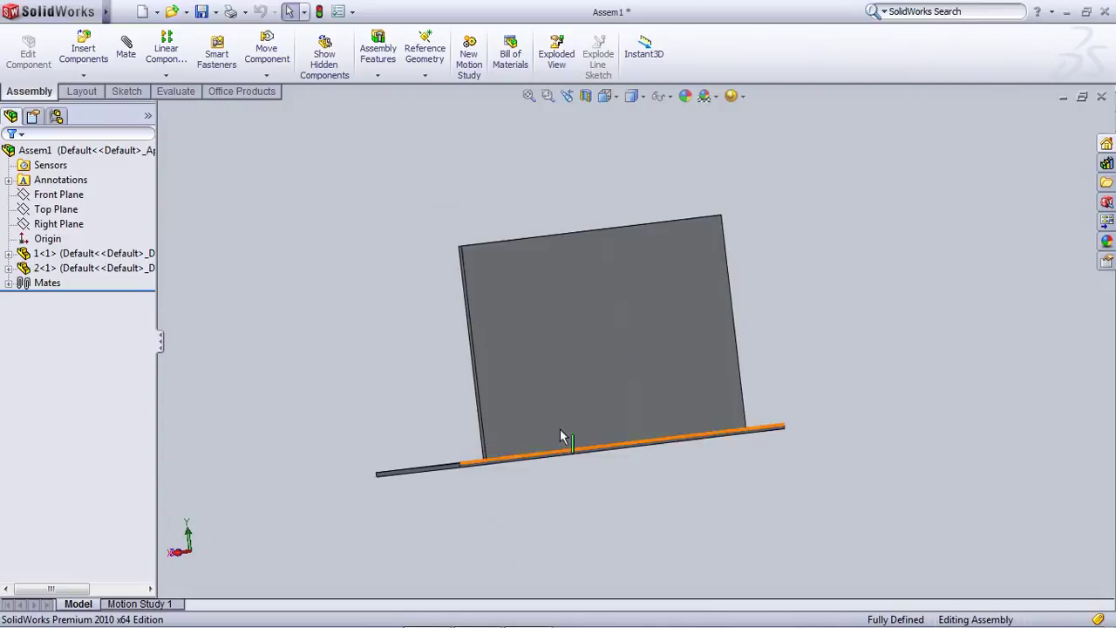
middle_drag(633, 444, 747, 509)
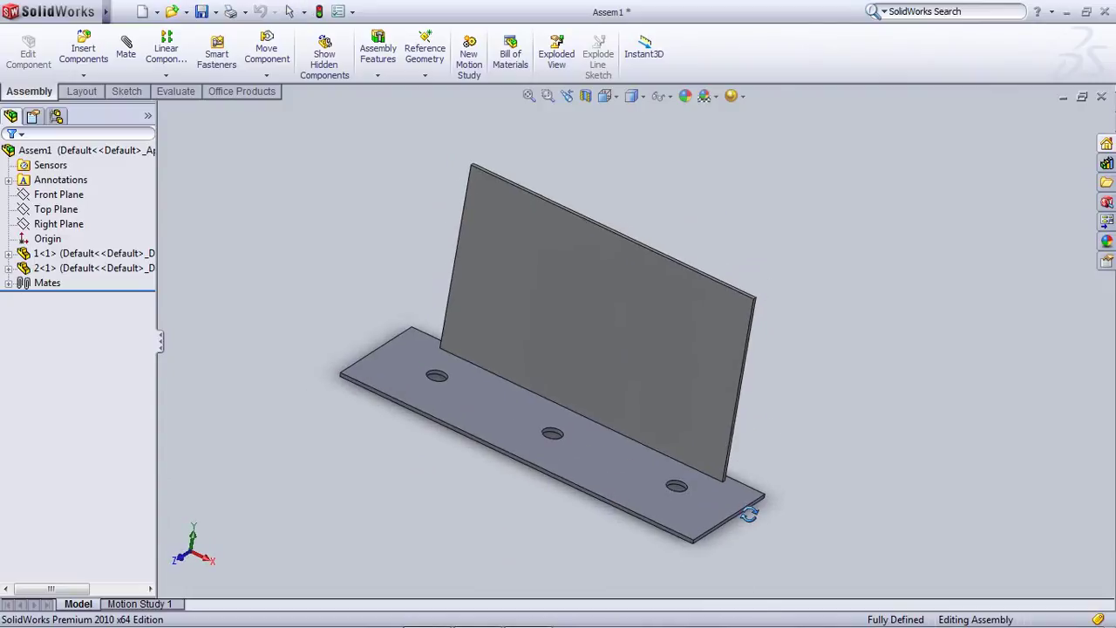
click(1102, 96)
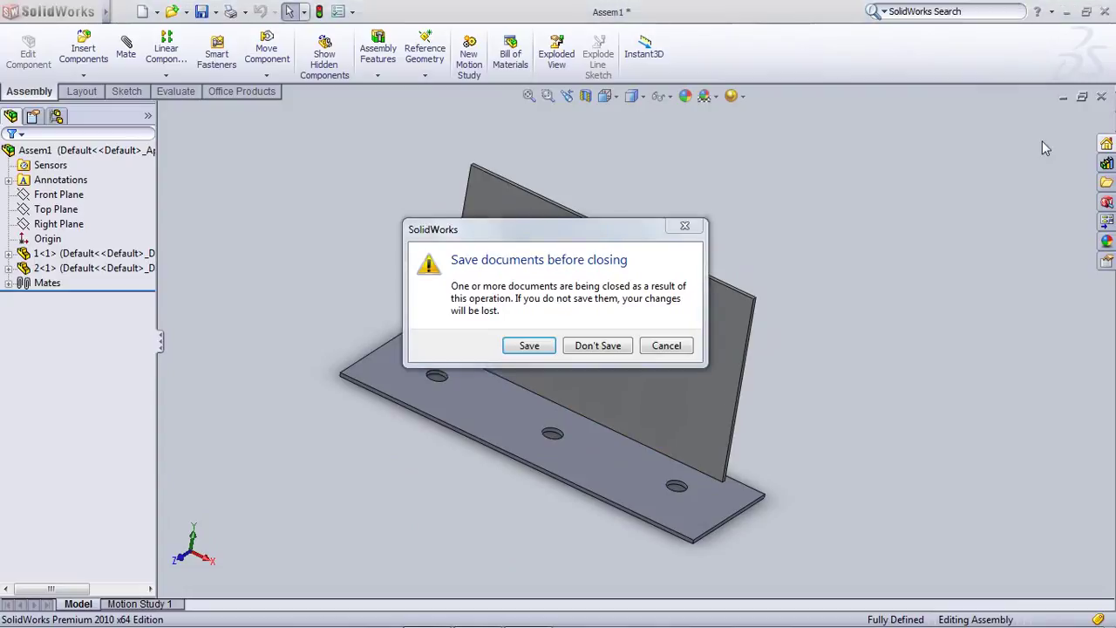
click(599, 349)
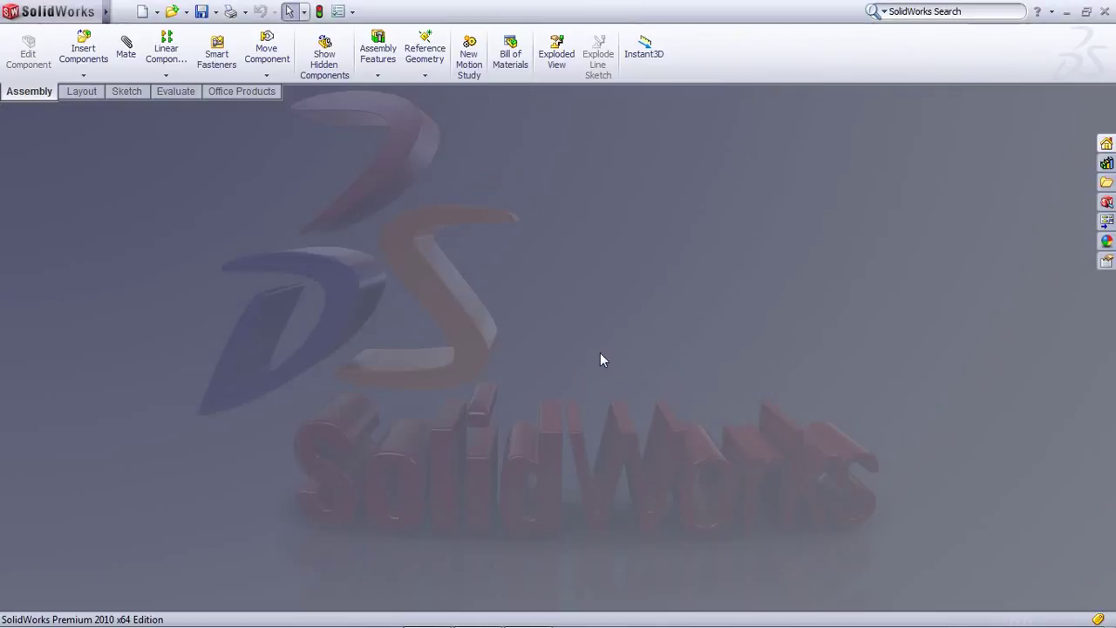
Open the fallower part from the Solid part folder
click(172, 11)
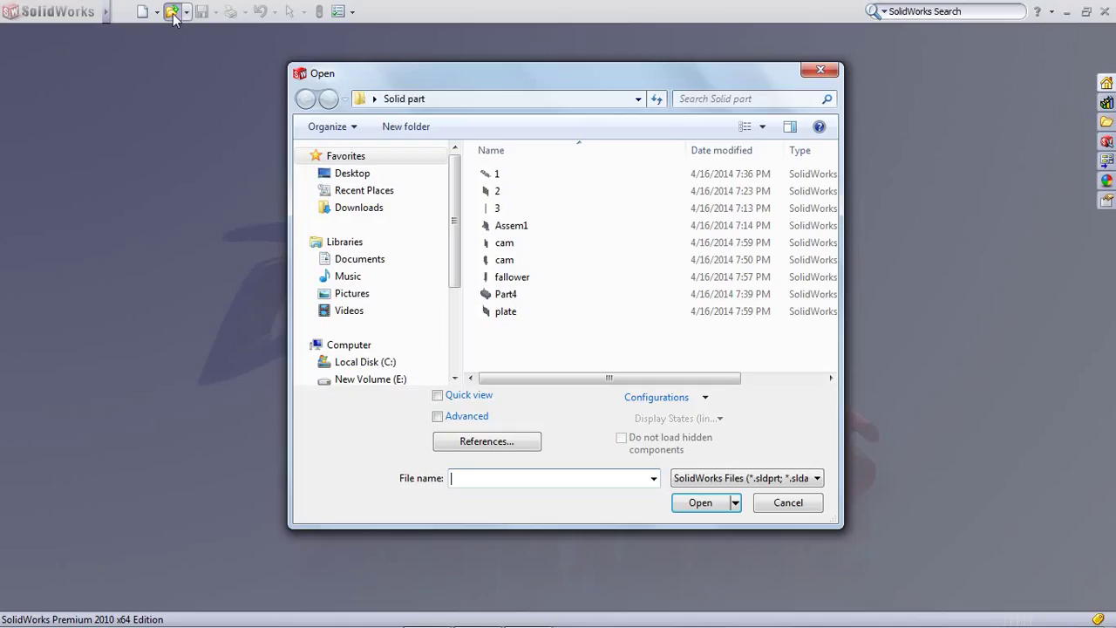
click(506, 277)
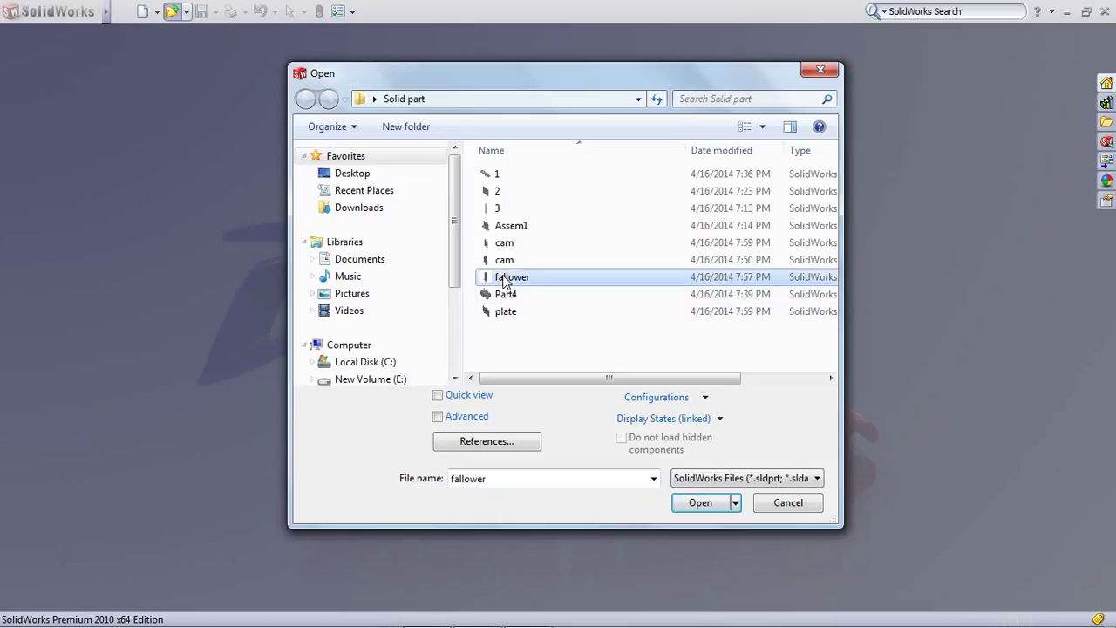
click(723, 498)
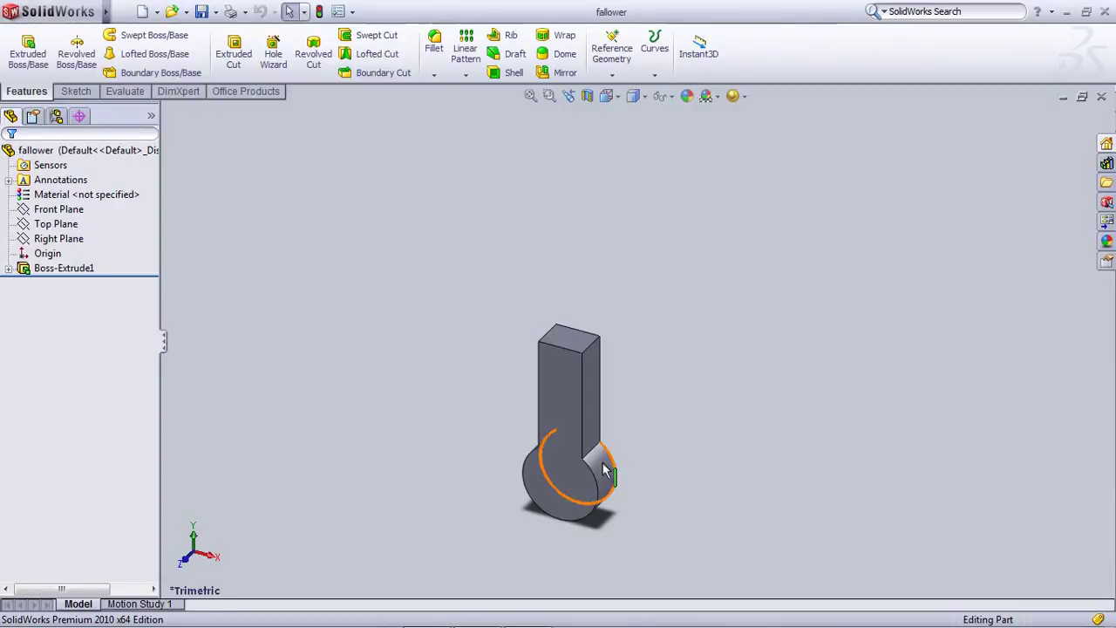
Examine the follower's rectangular stem and rounded end up close and from another side, and close the part
scroll(600, 449, up, 1)
scroll(602, 434, down, 1)
scroll(603, 430, down, 4)
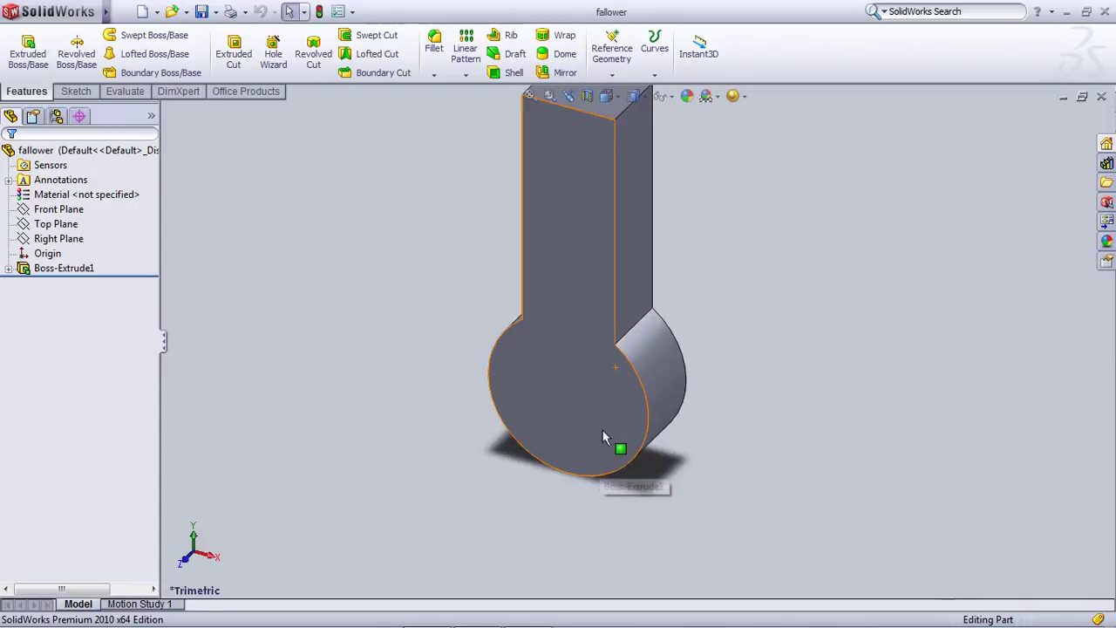
scroll(602, 419, up, 3)
middle_drag(611, 346, 494, 320)
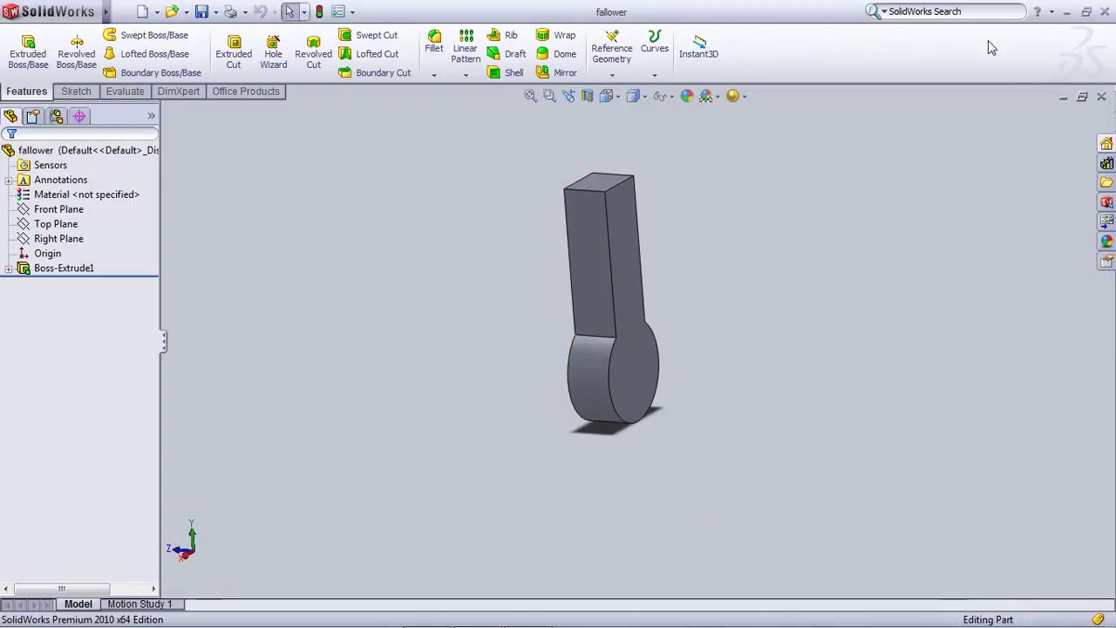
click(1102, 97)
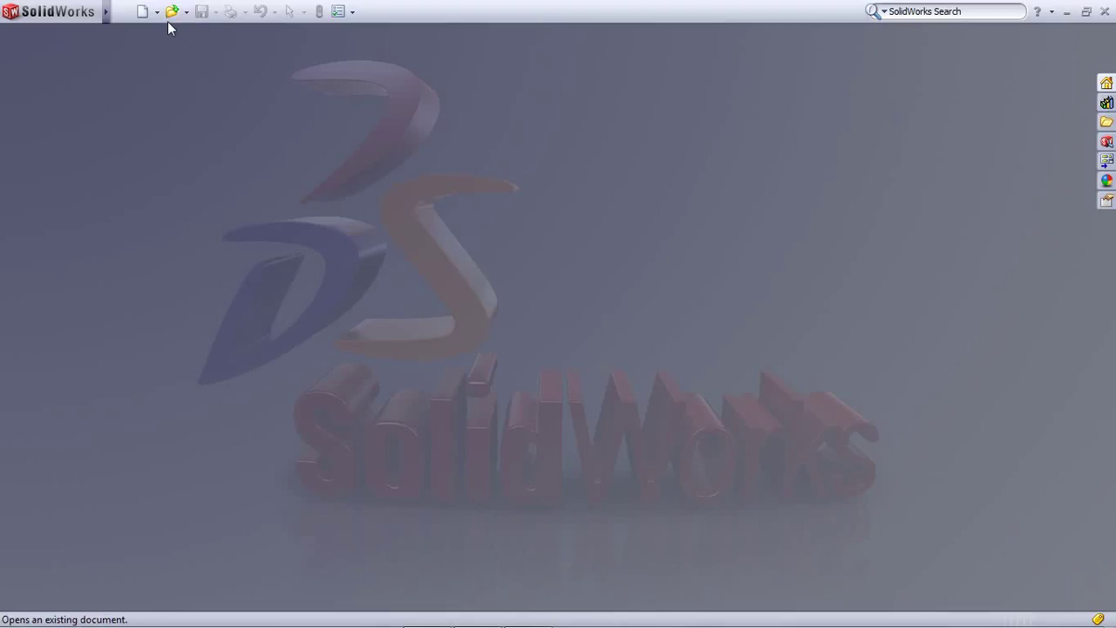
Create a new assembly document and dismiss Begin Assembly without inserting a component
click(140, 14)
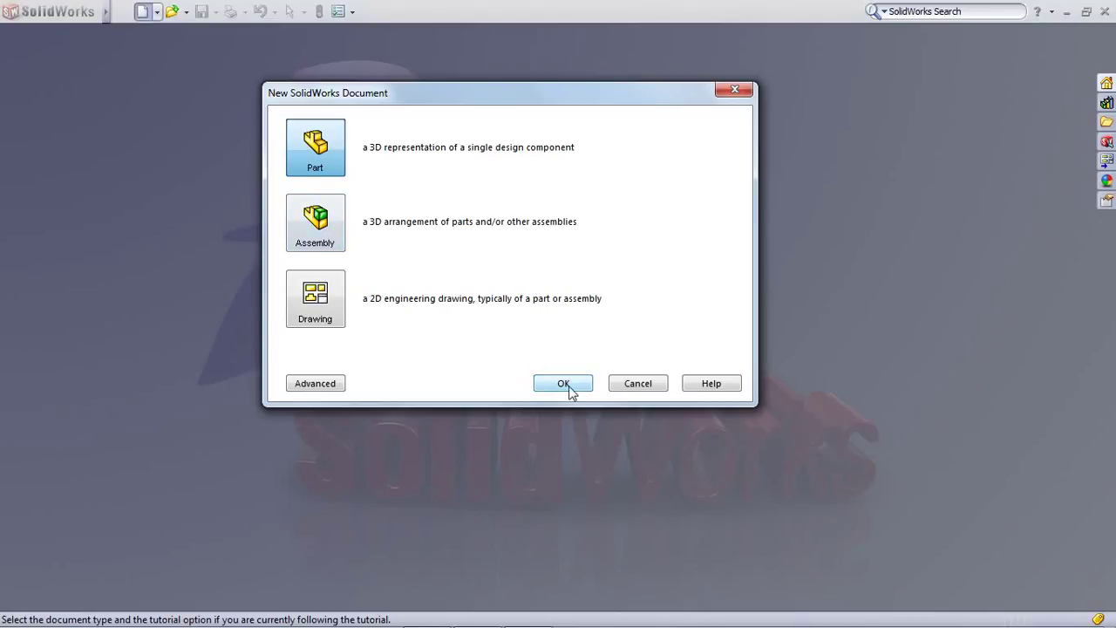
click(310, 237)
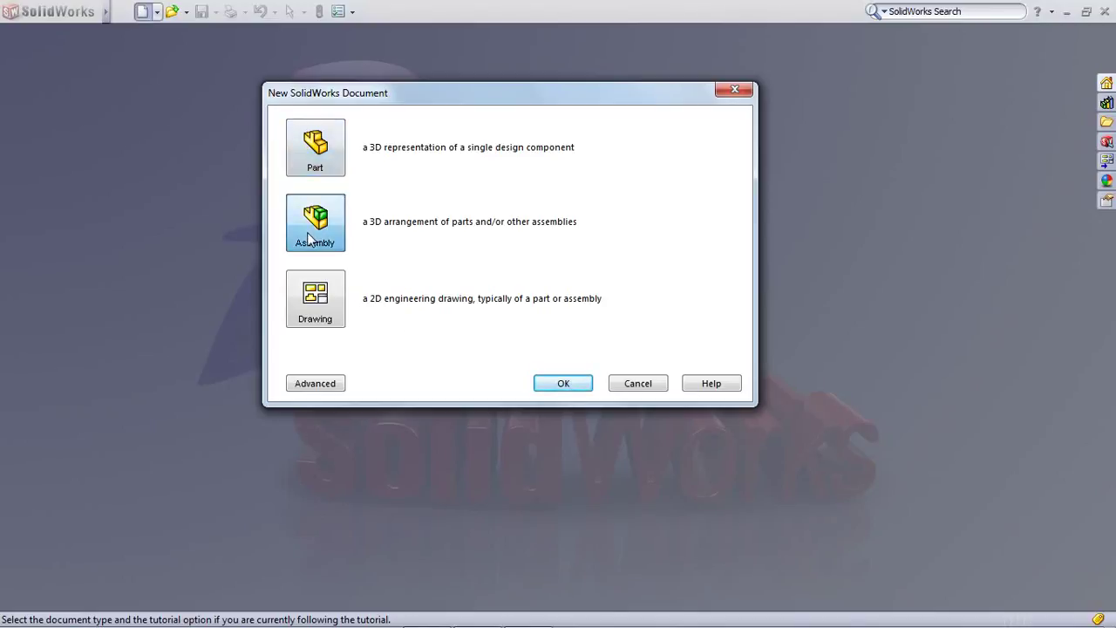
click(564, 383)
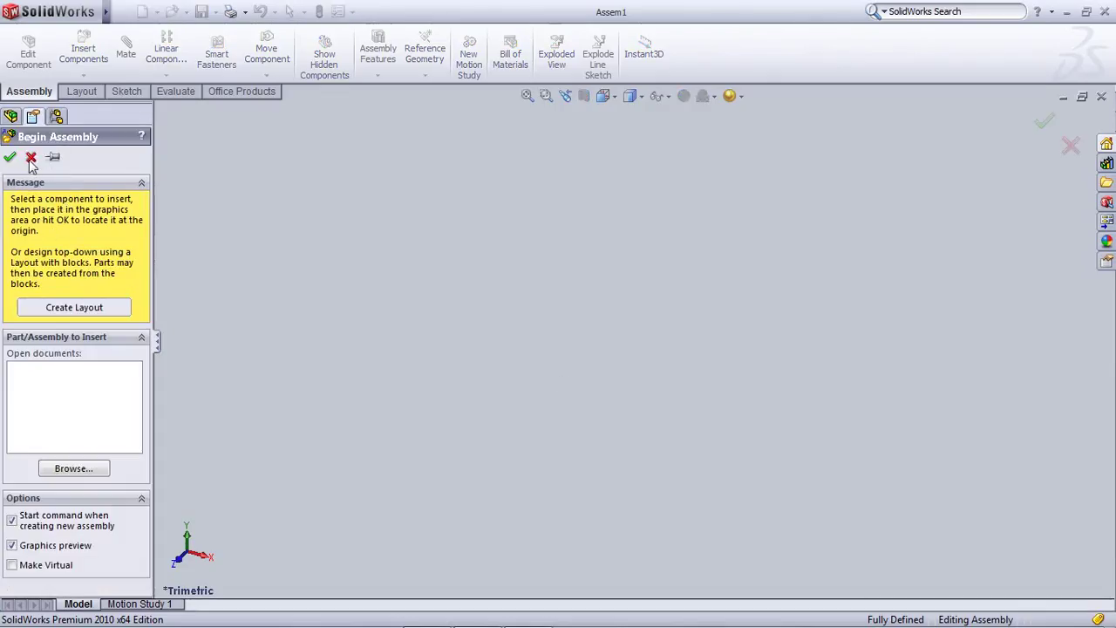
click(30, 157)
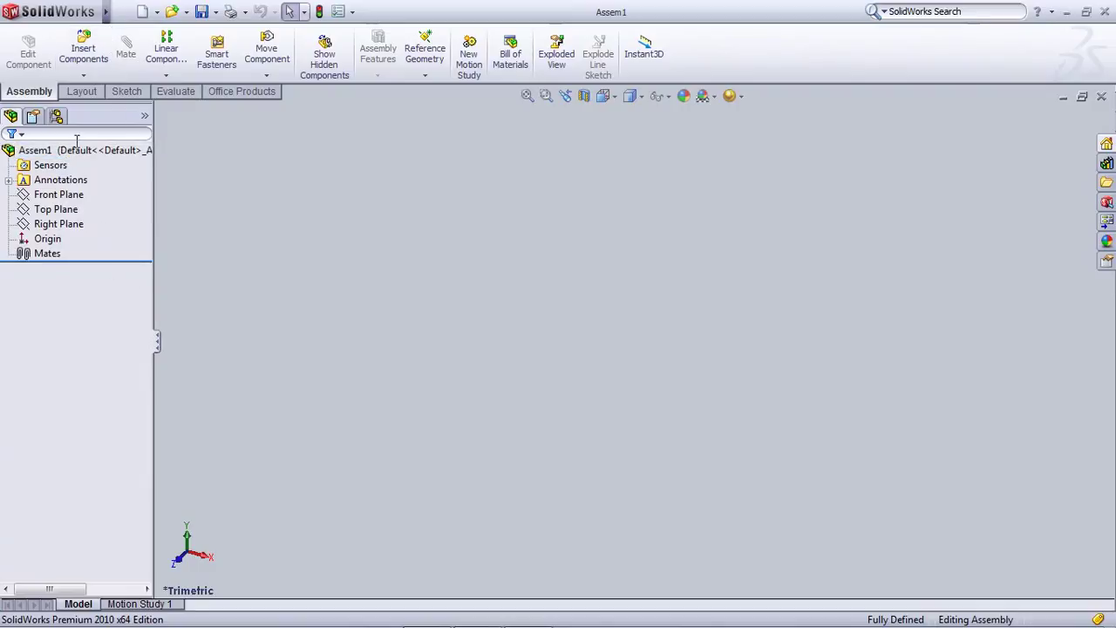
click(83, 68)
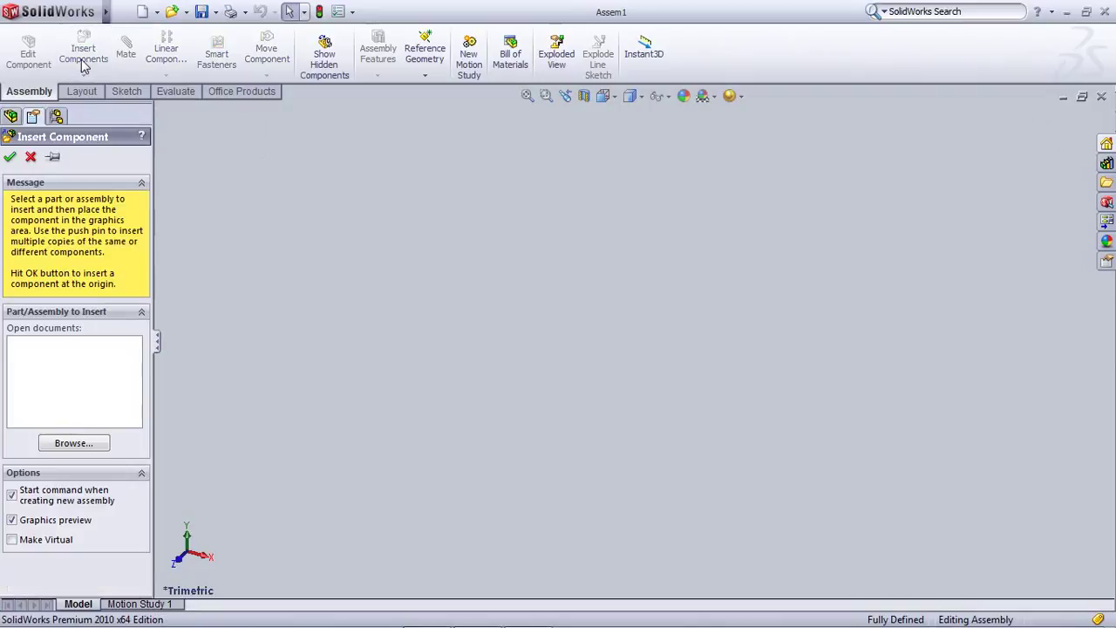
click(74, 445)
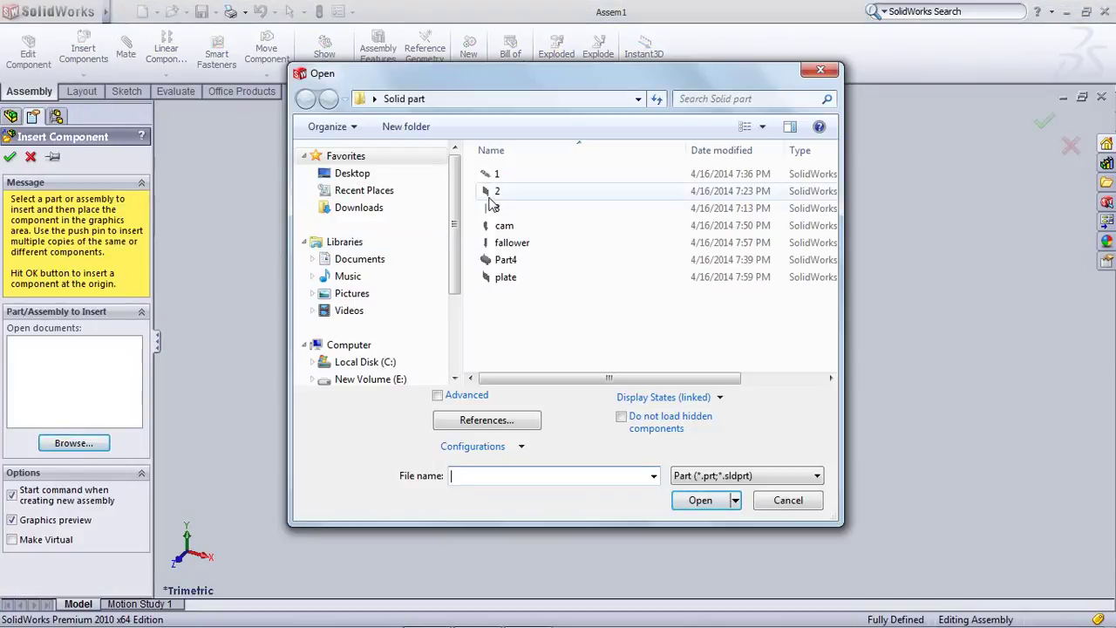
click(504, 227)
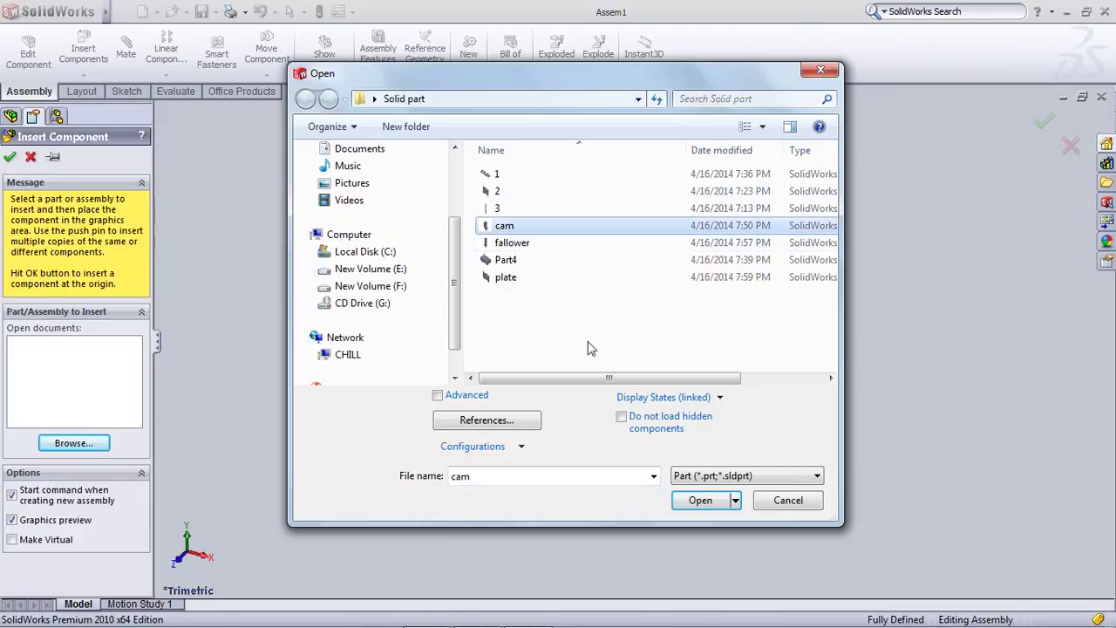
click(701, 500)
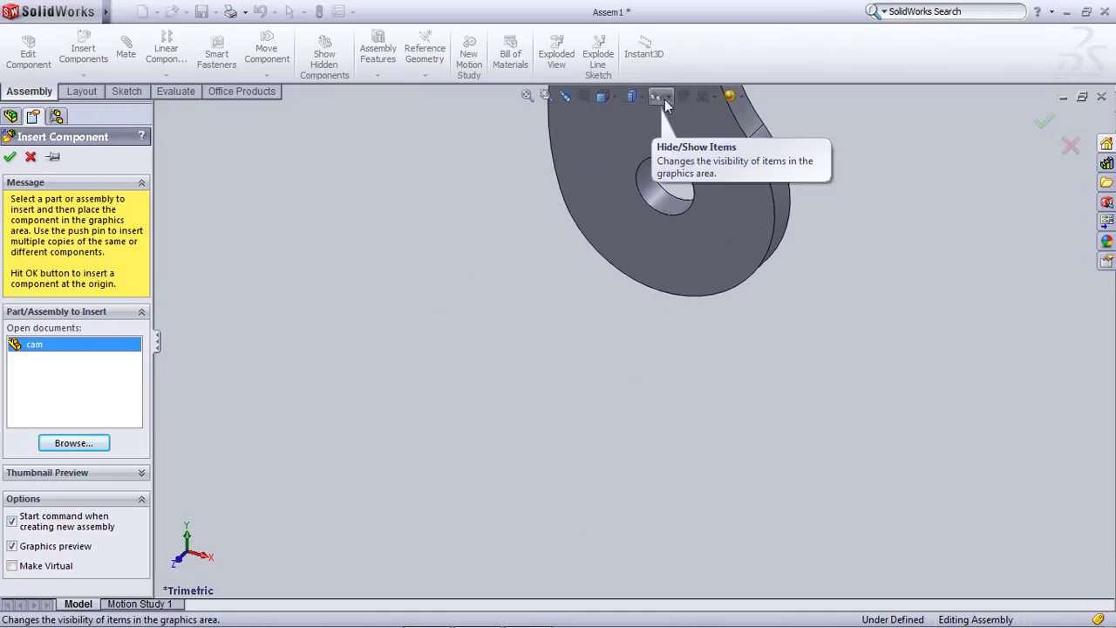
key(Escape)
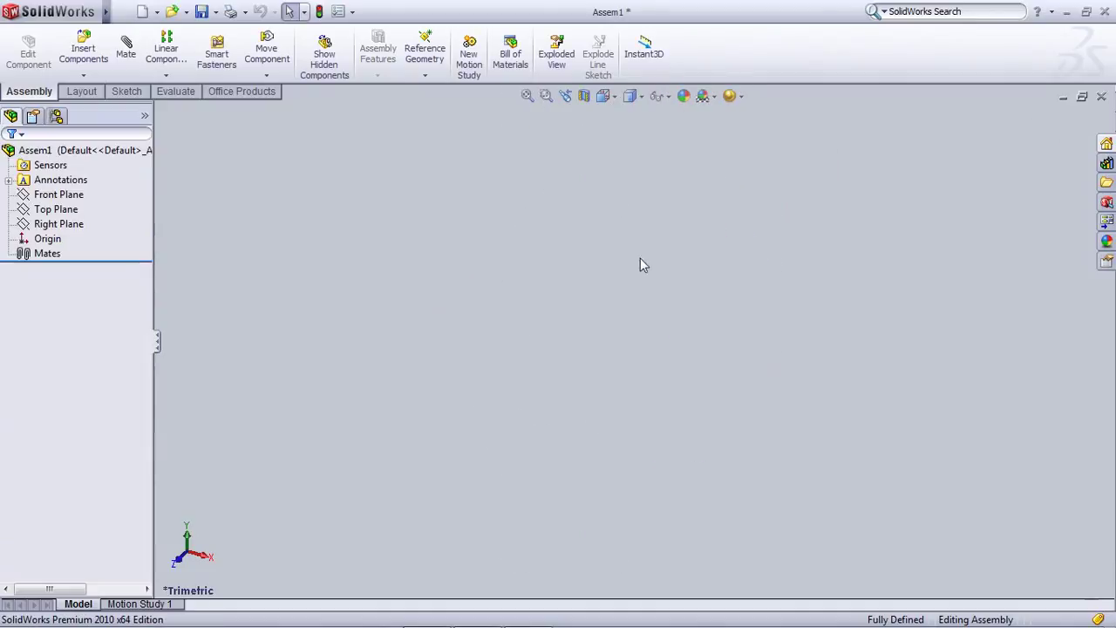
Insert part 1 from the Solid part folder, display the origins, and place the three-hole plate on the assembly origin
click(83, 53)
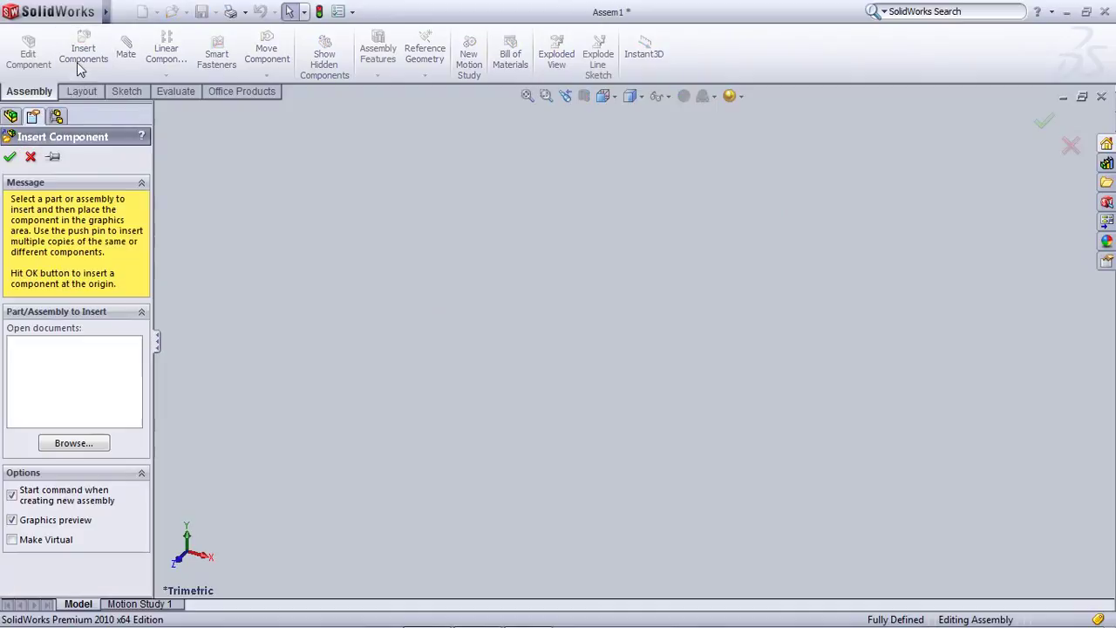
click(75, 445)
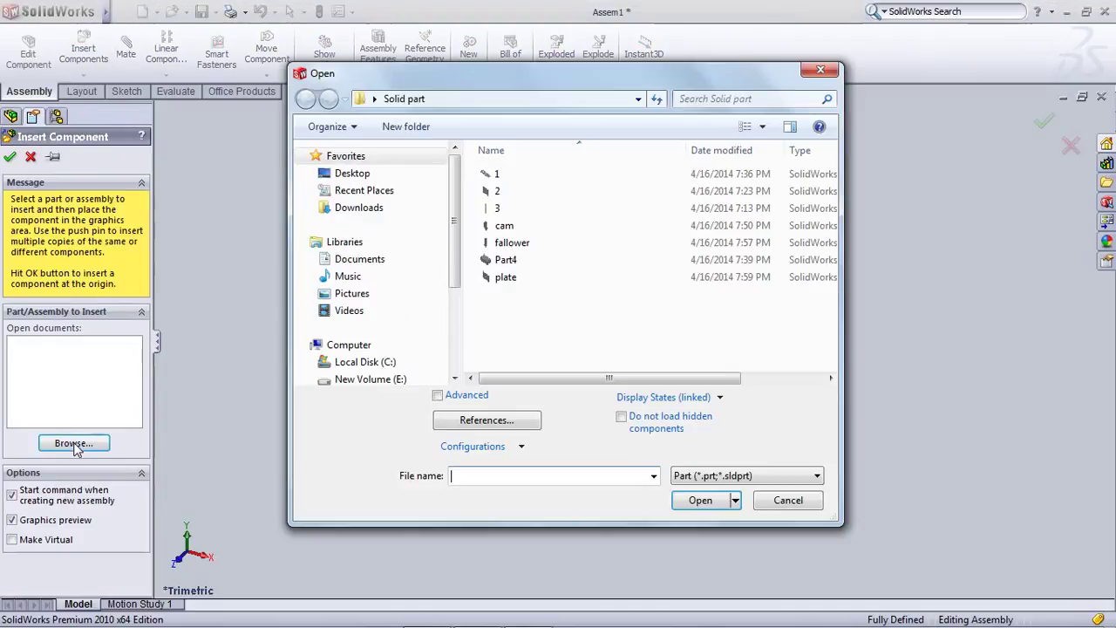
click(489, 178)
click(495, 193)
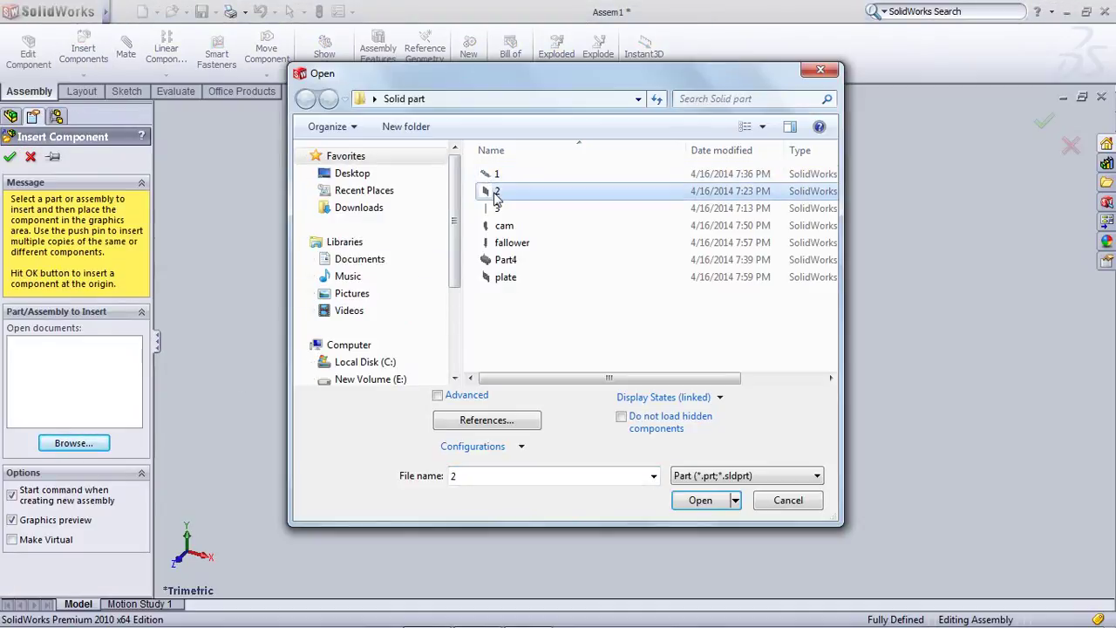
click(492, 175)
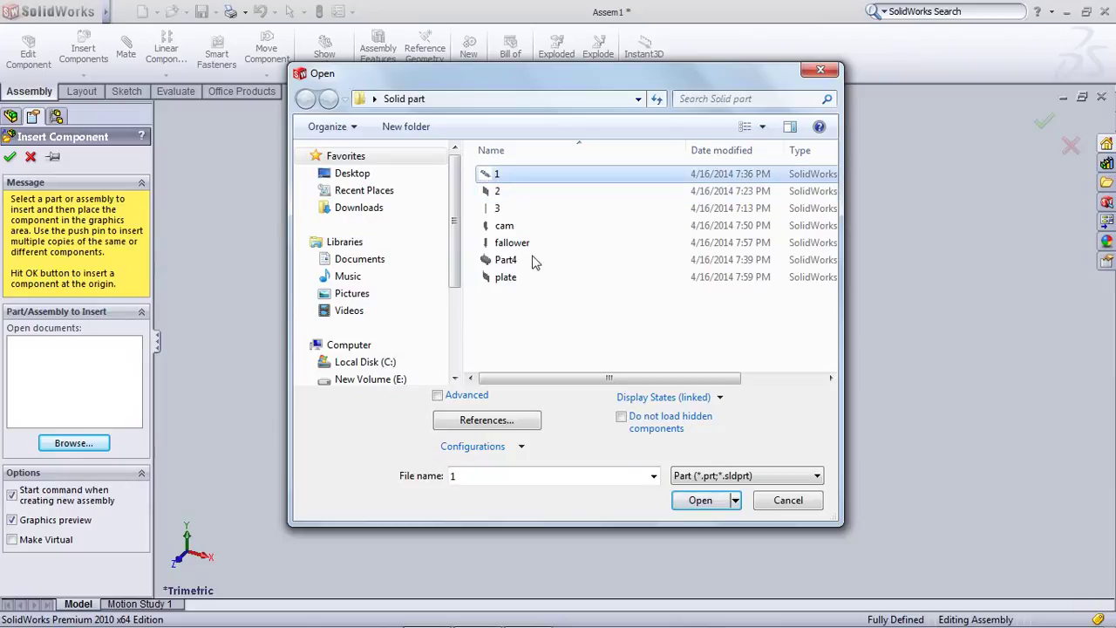
click(699, 500)
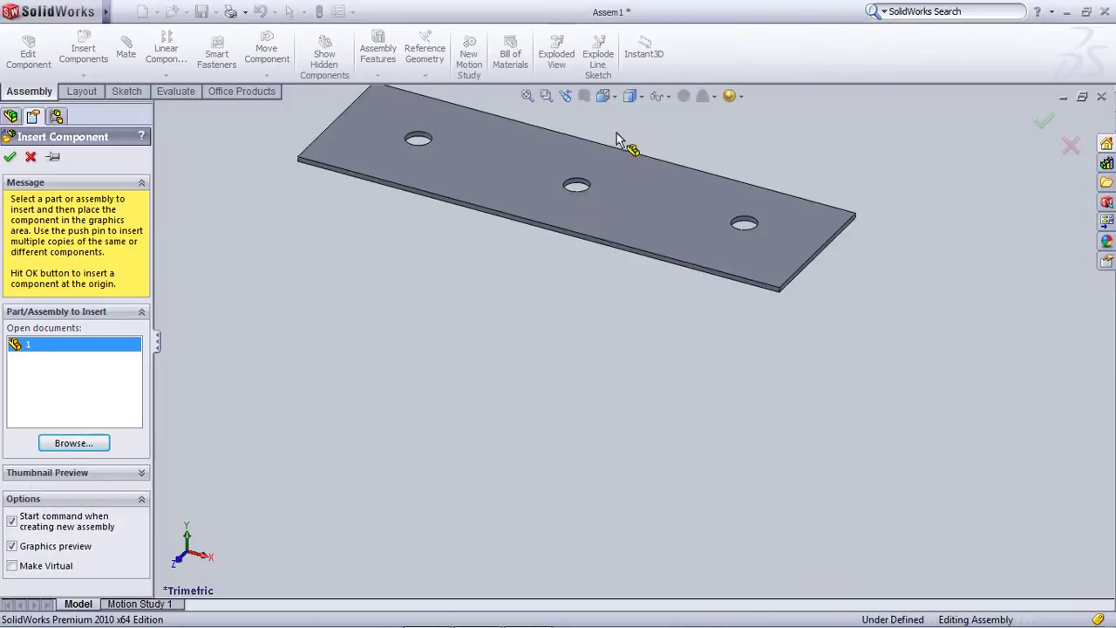
click(669, 101)
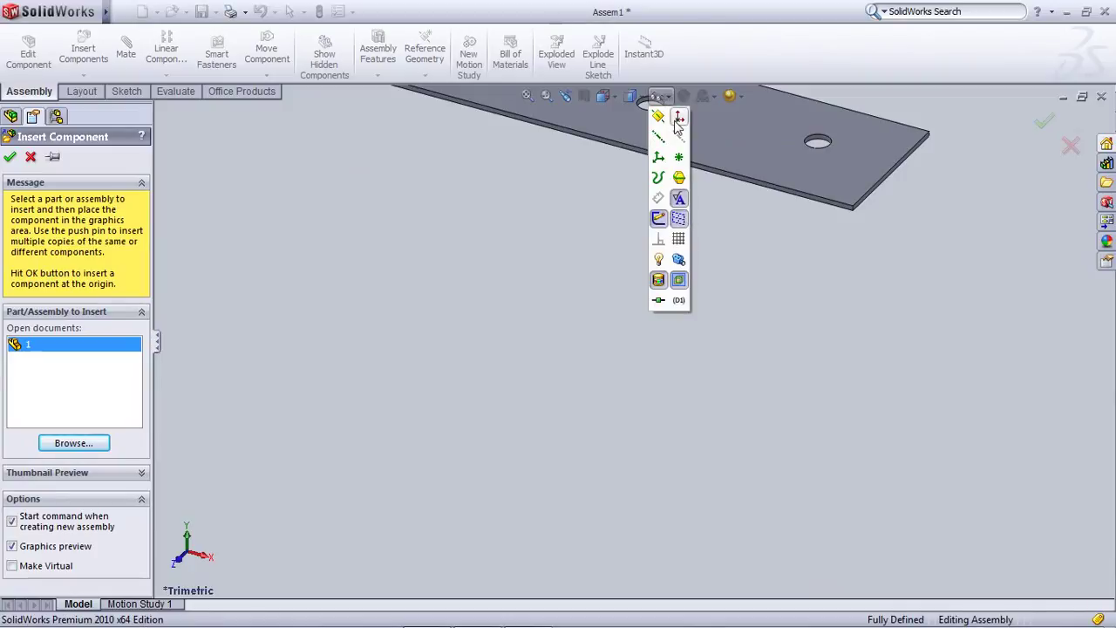
click(677, 122)
click(591, 277)
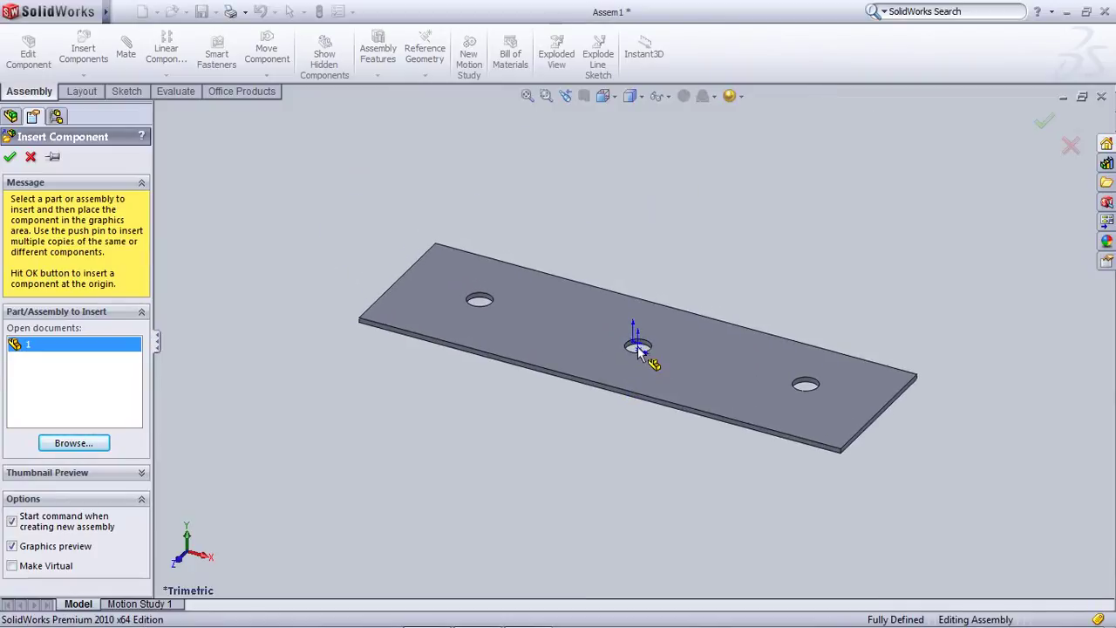
click(639, 349)
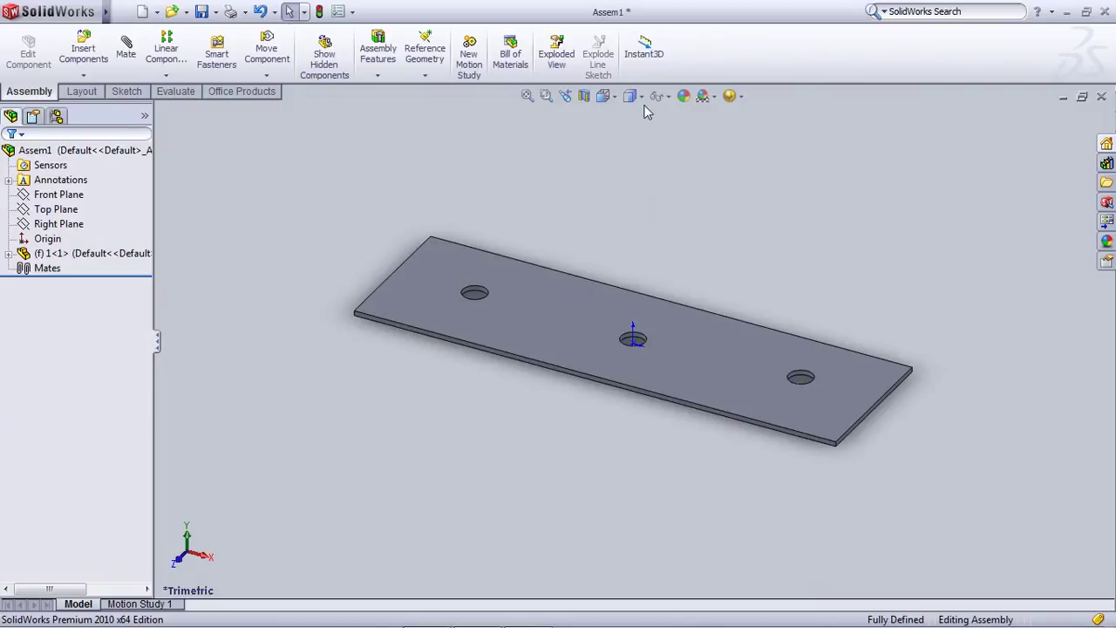
Hide the origins in the graphics area
click(658, 100)
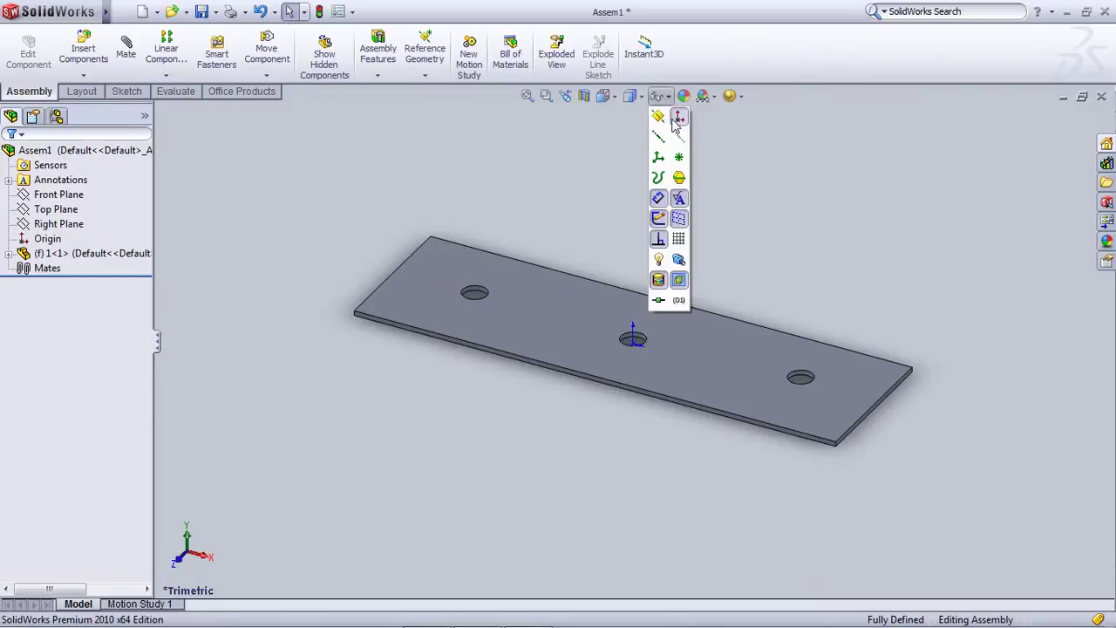
click(676, 121)
scroll(654, 319, down, 2)
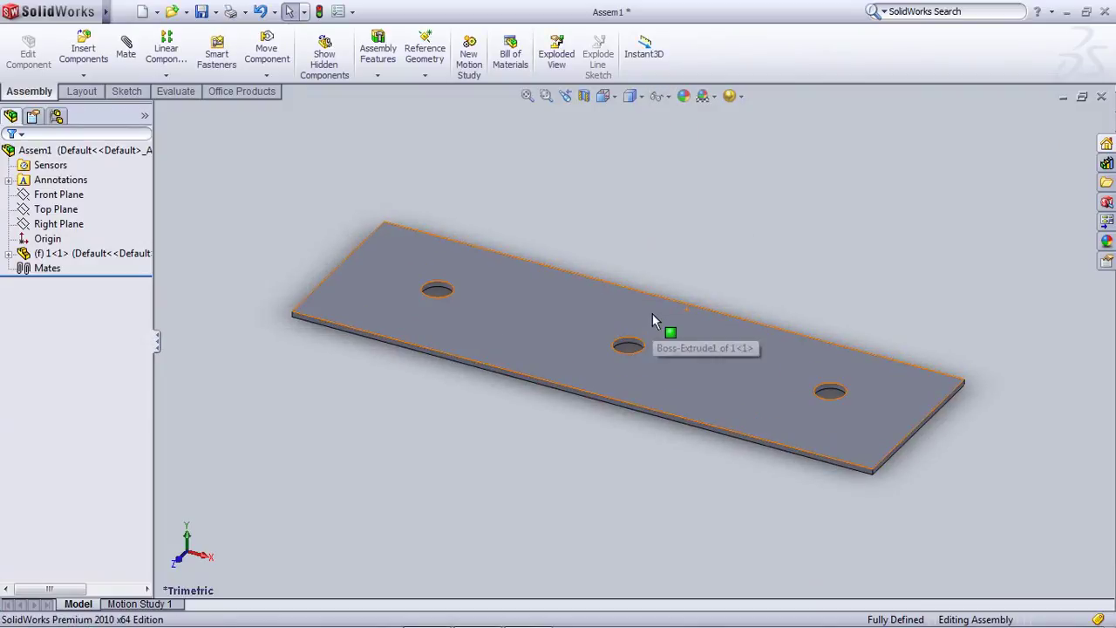
scroll(655, 319, up, 1)
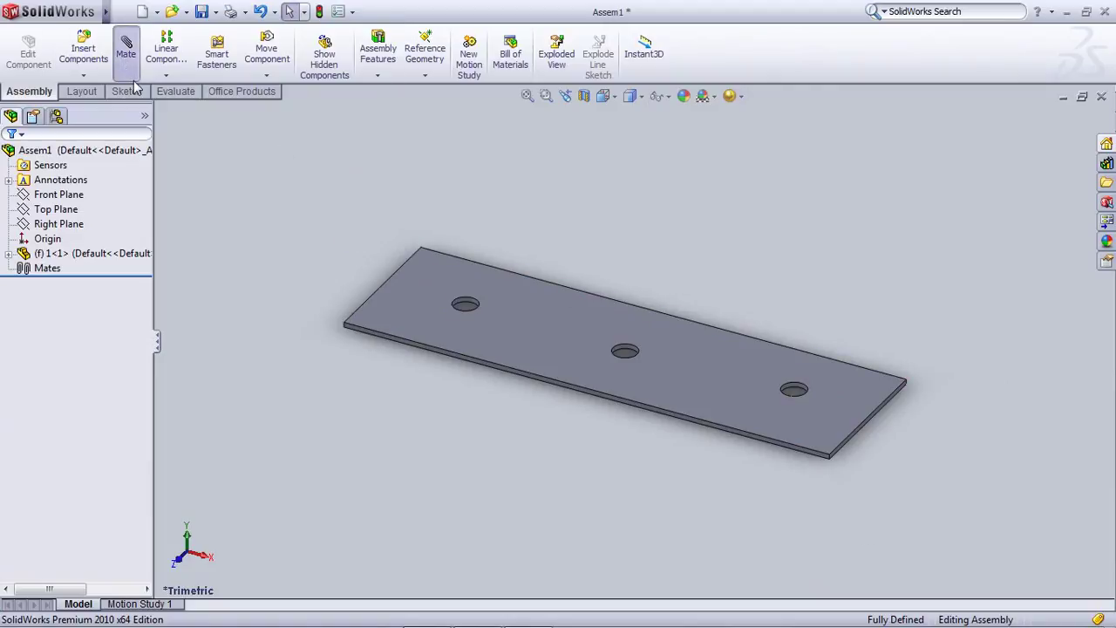
Examine the standard, advanced and mechanical mate types of the Mate command, and leave it without adding a mate
click(126, 53)
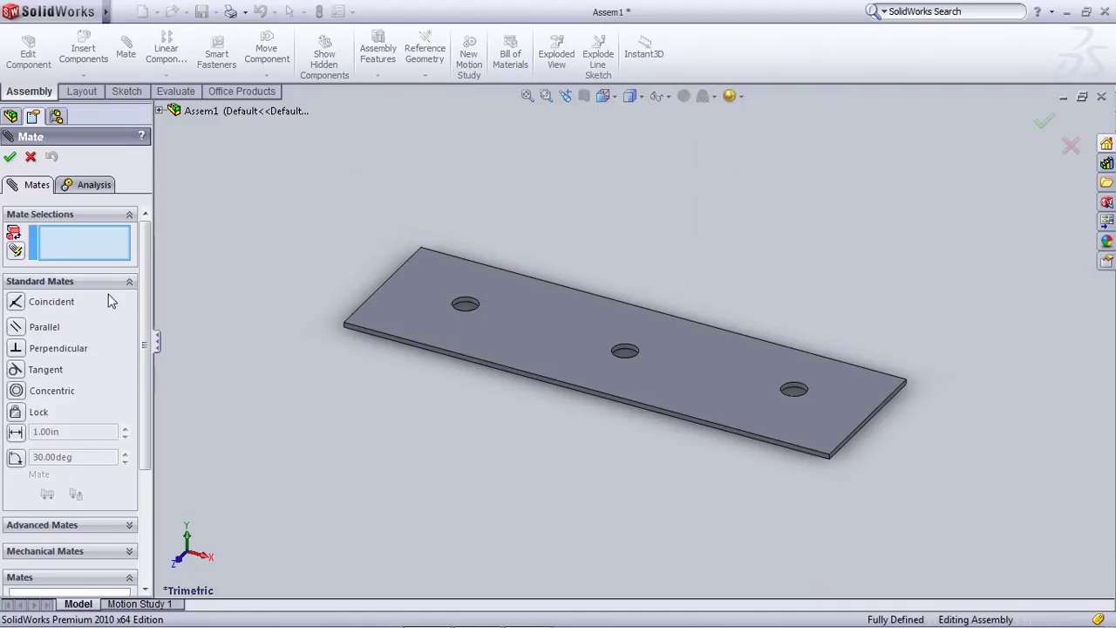
click(125, 290)
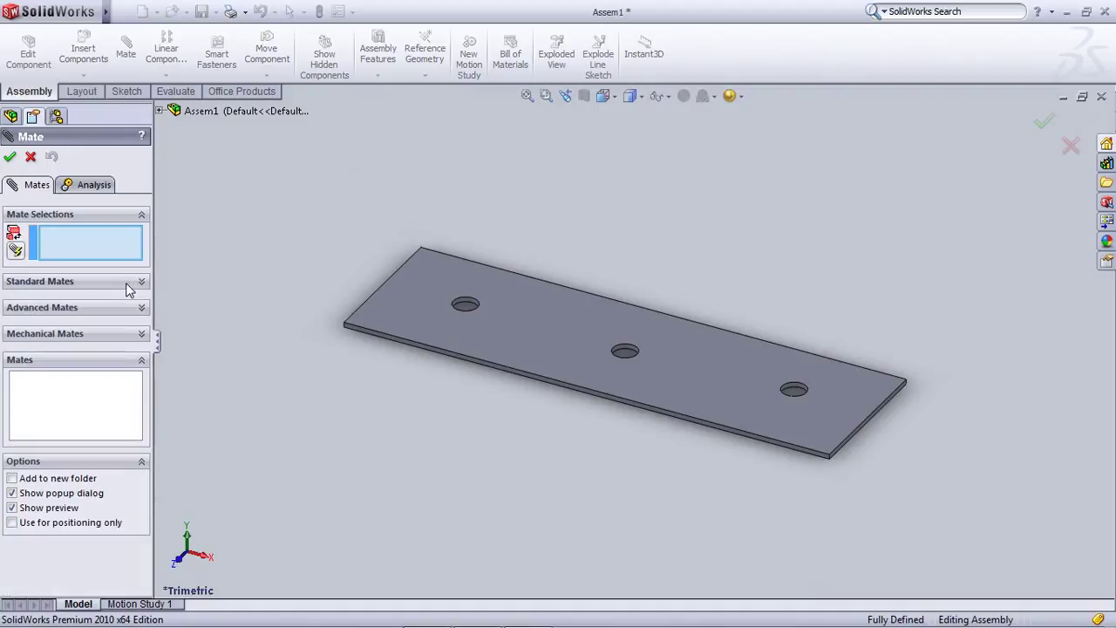
click(77, 311)
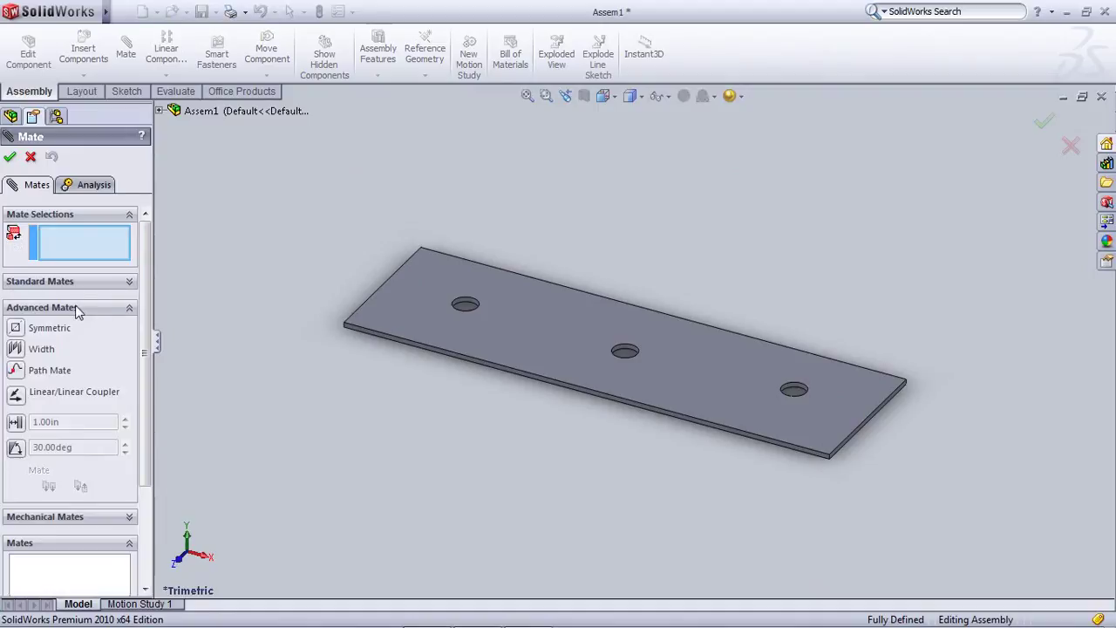
click(129, 307)
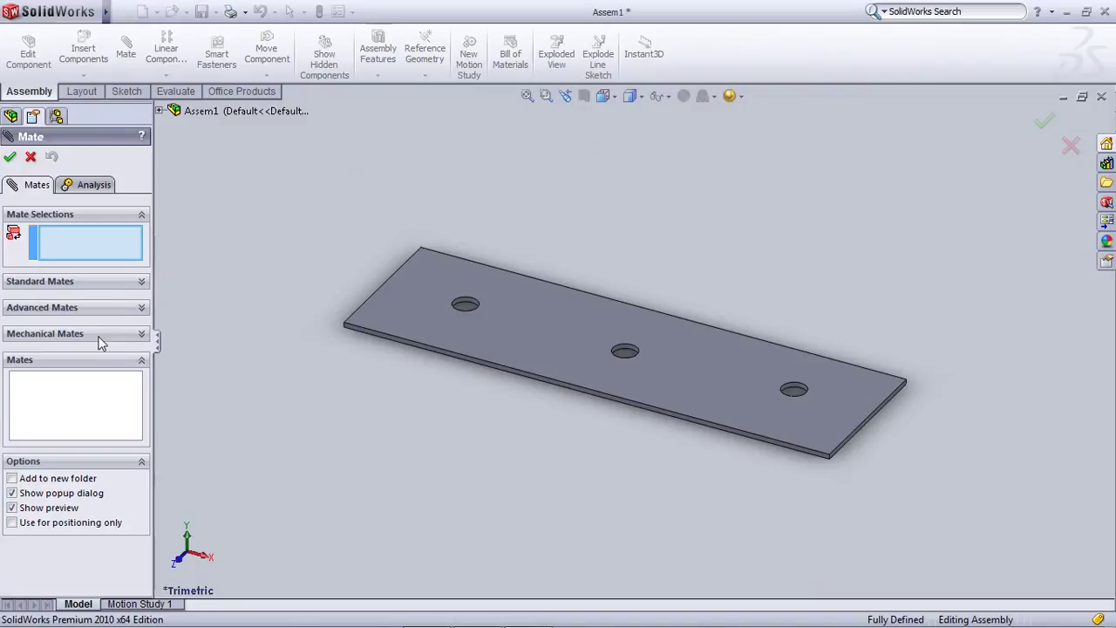
click(126, 336)
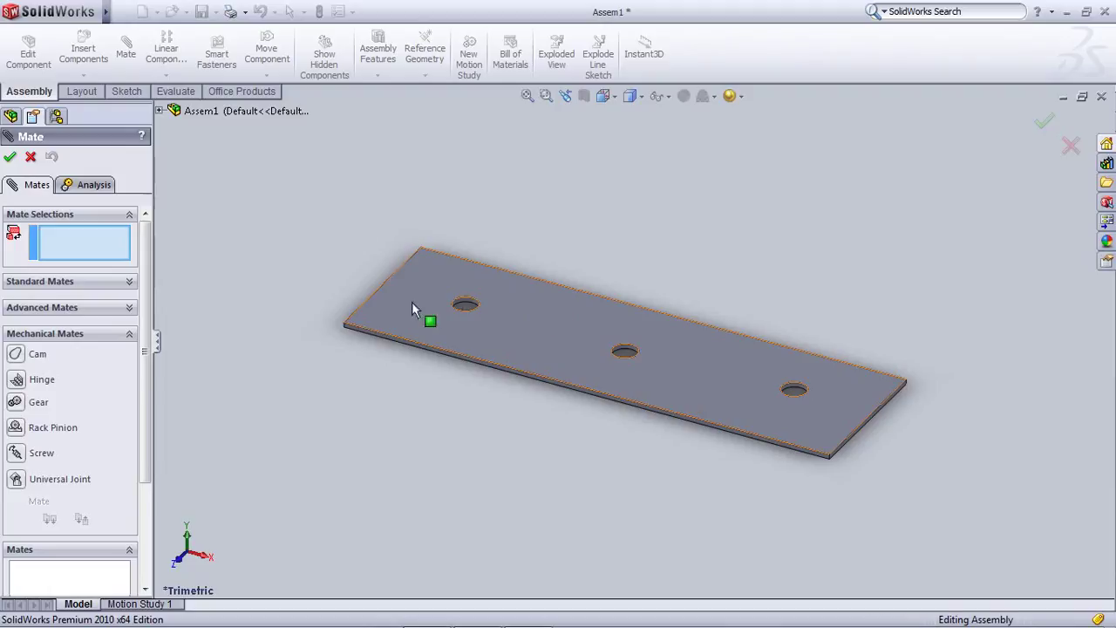
right_click(388, 323)
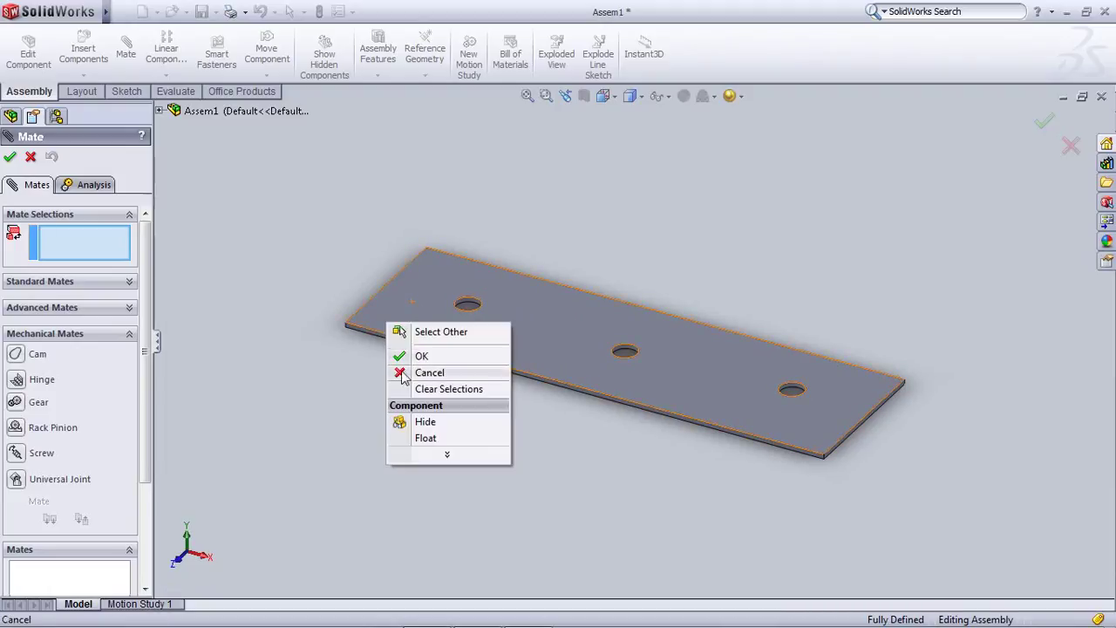
click(639, 250)
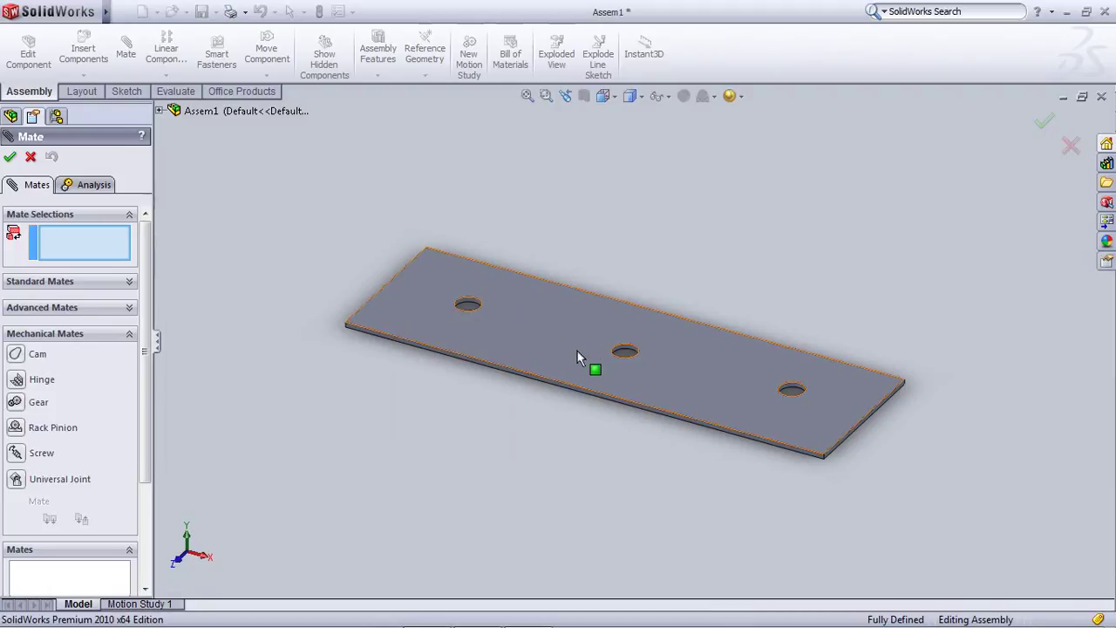
click(31, 158)
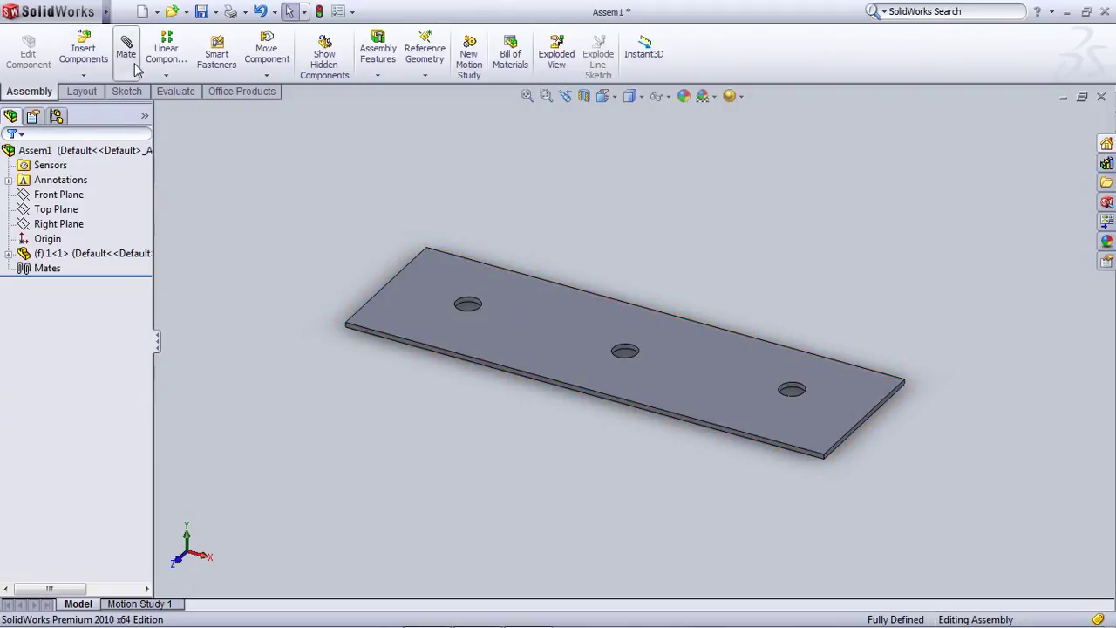
Insert the cam part from the Solid part folder and place it upright near the plate's middle hole
click(85, 54)
click(73, 443)
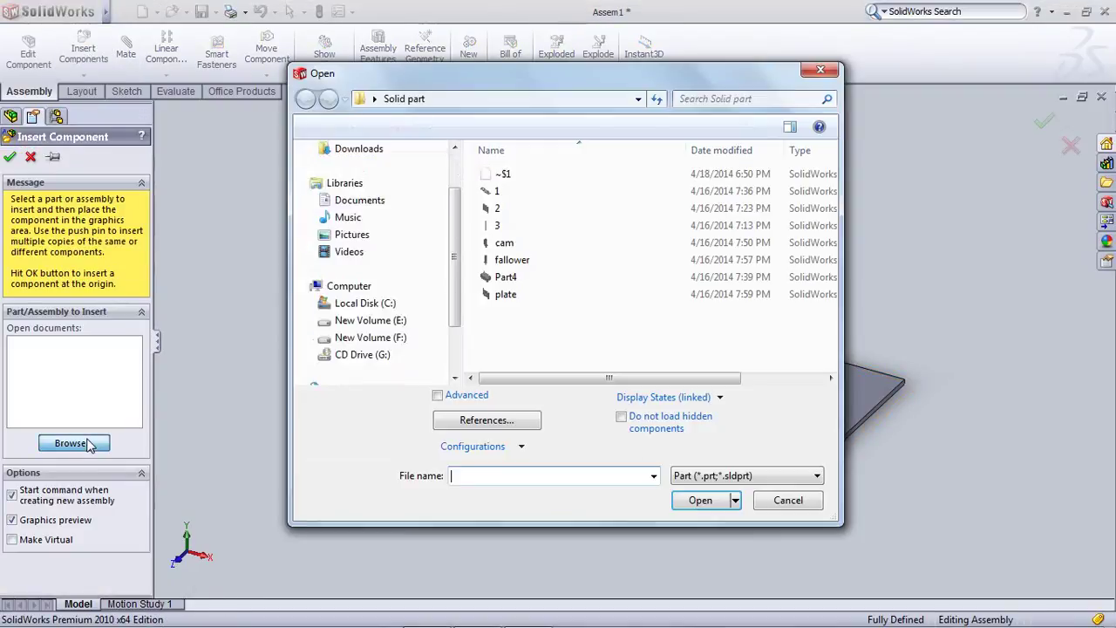
click(510, 244)
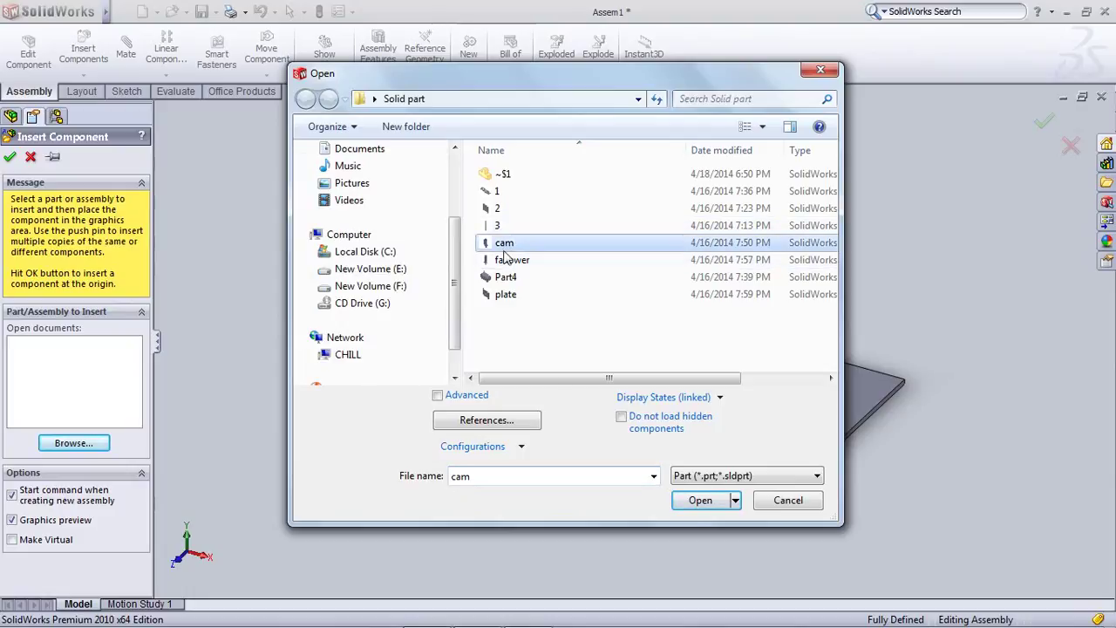
click(707, 503)
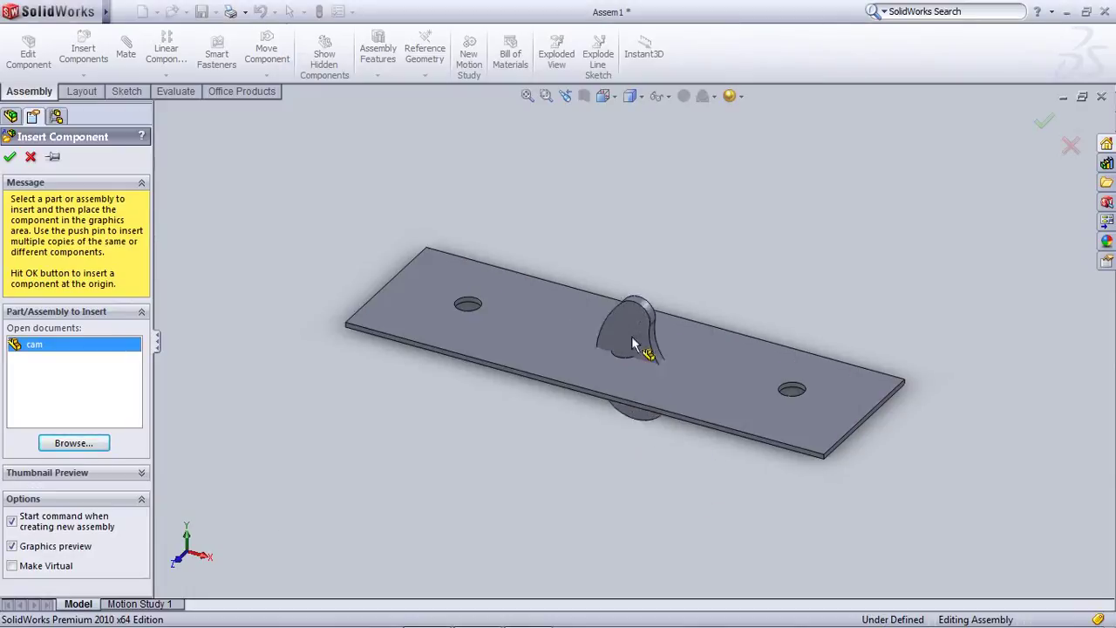
click(625, 280)
Add a Coincident mate between the cam's flat face around its hole and the plate's upper face
scroll(601, 327, down, 3)
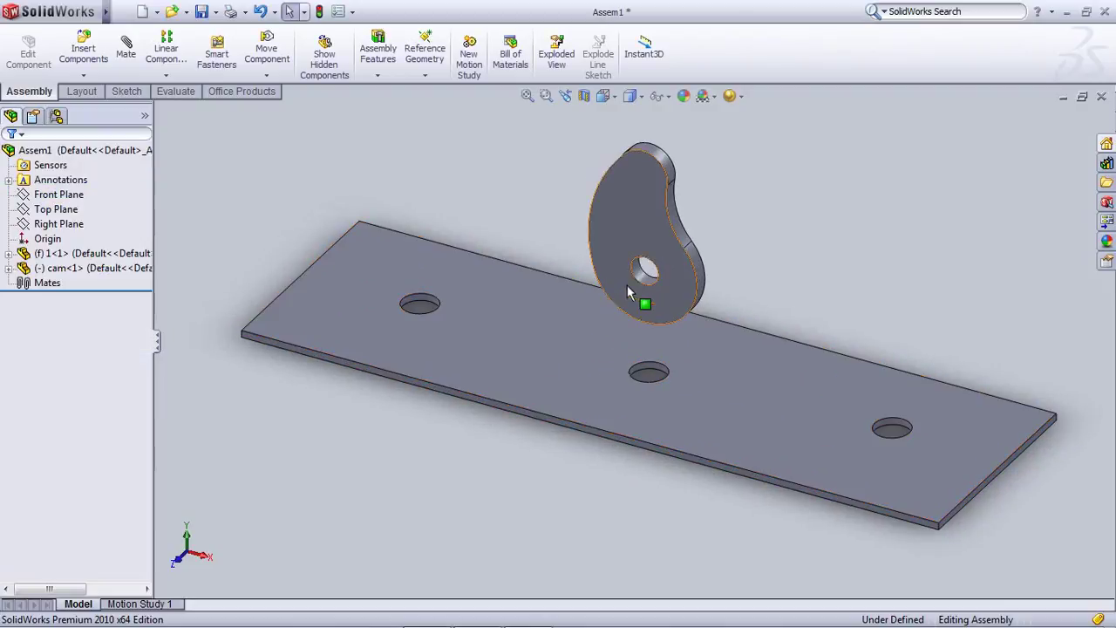
click(630, 288)
click(127, 53)
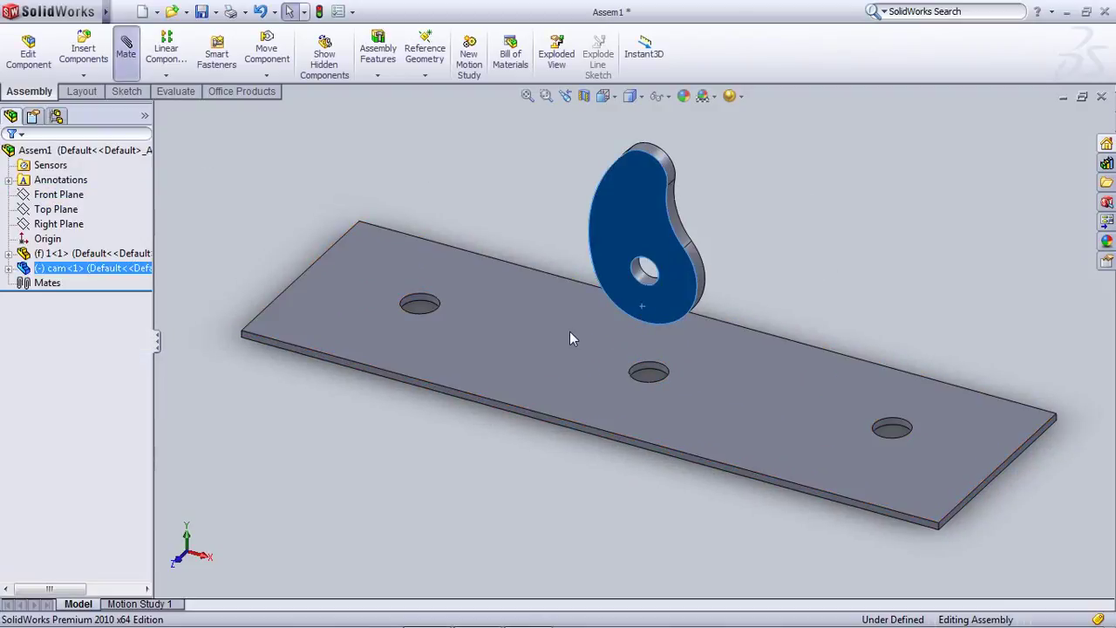
click(567, 333)
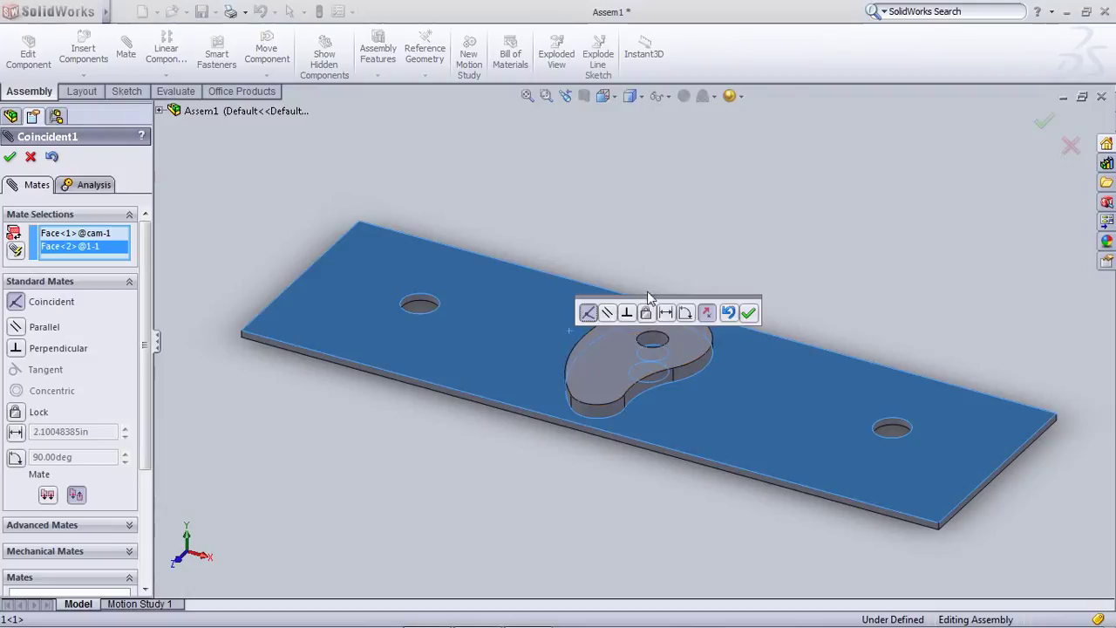
click(750, 313)
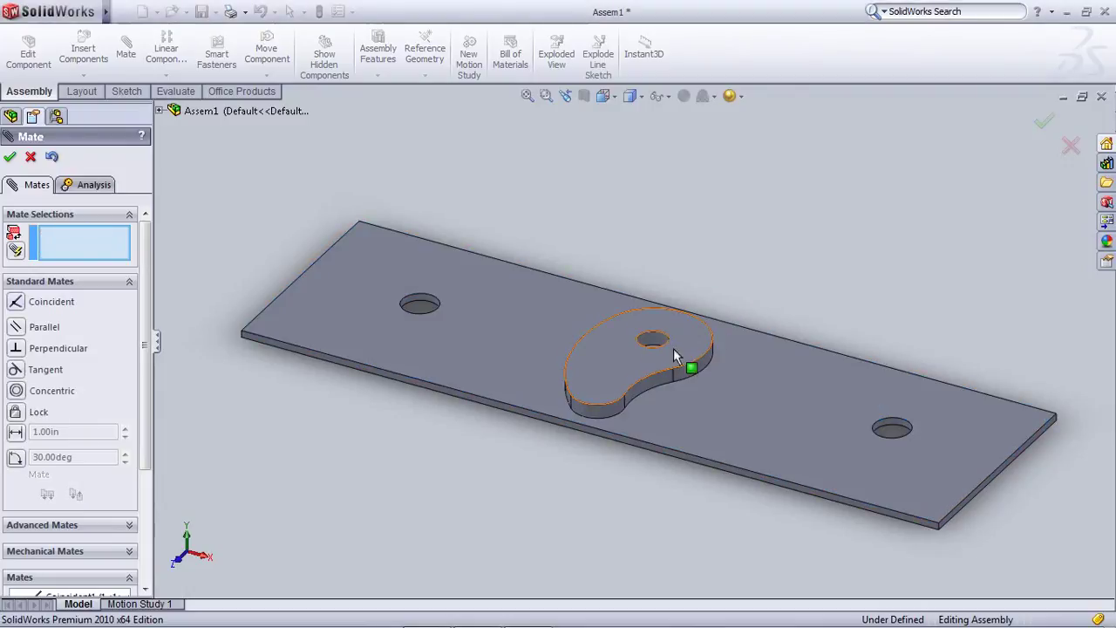
Add a Concentric mate between the cam's hole and the plate's middle hole, and finish the Mate command
scroll(685, 360, down, 8)
click(660, 341)
scroll(658, 401, up, 7)
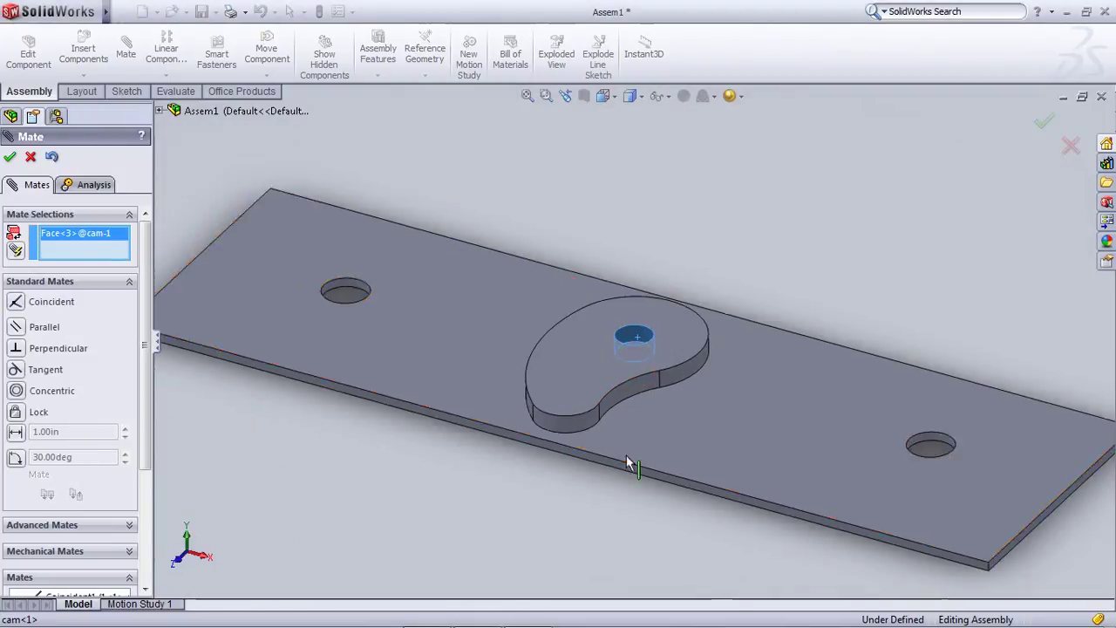
middle_drag(629, 388, 676, 148)
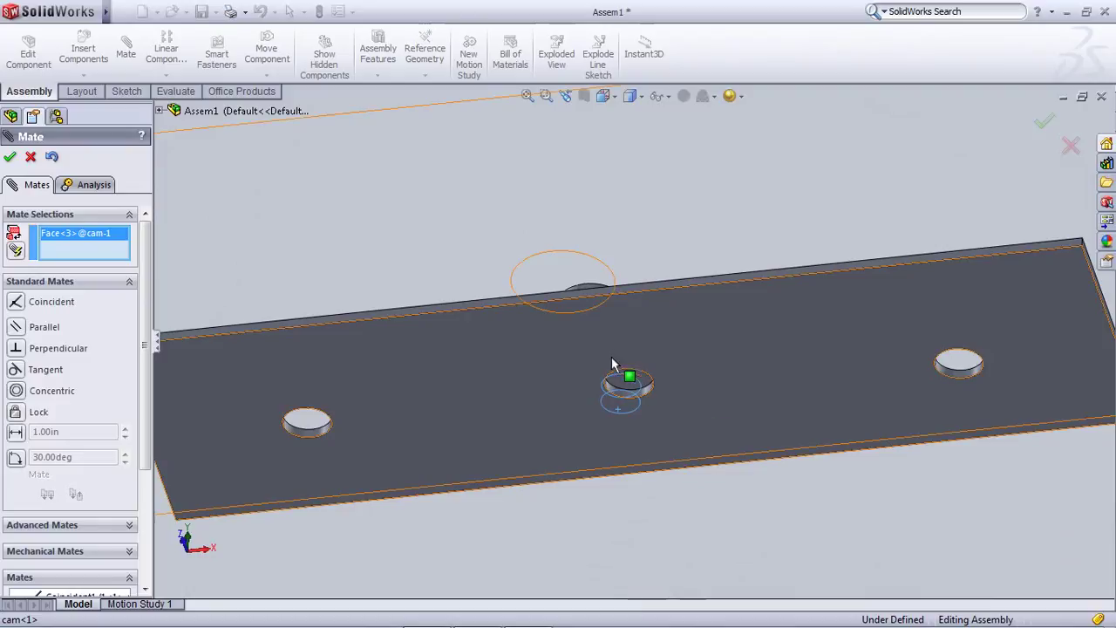
scroll(567, 305, down, 6)
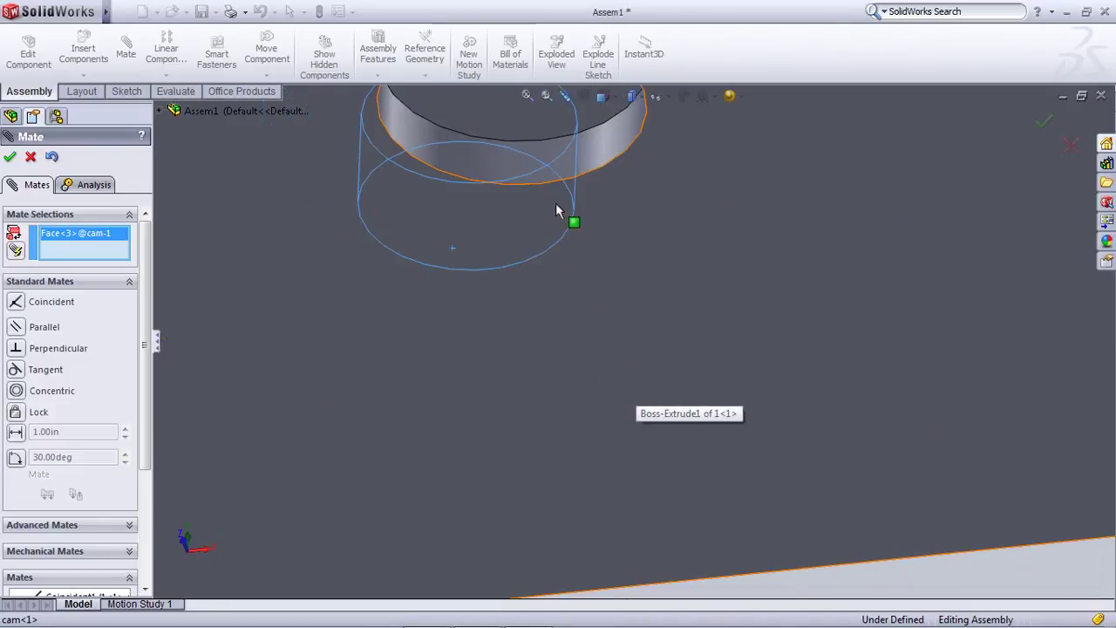
click(600, 156)
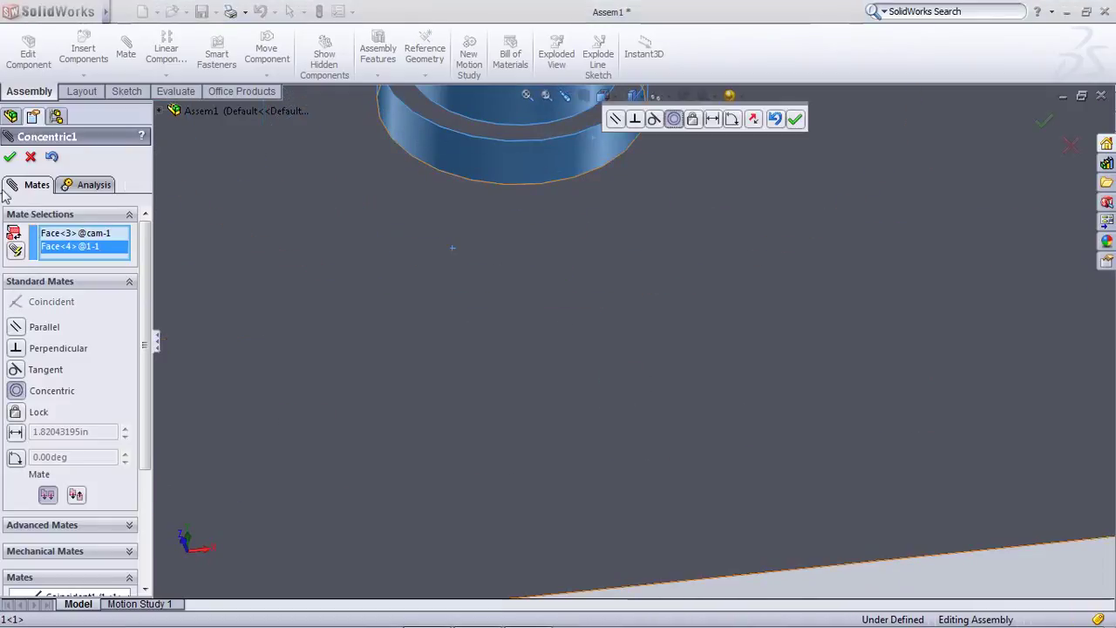
click(9, 158)
click(10, 158)
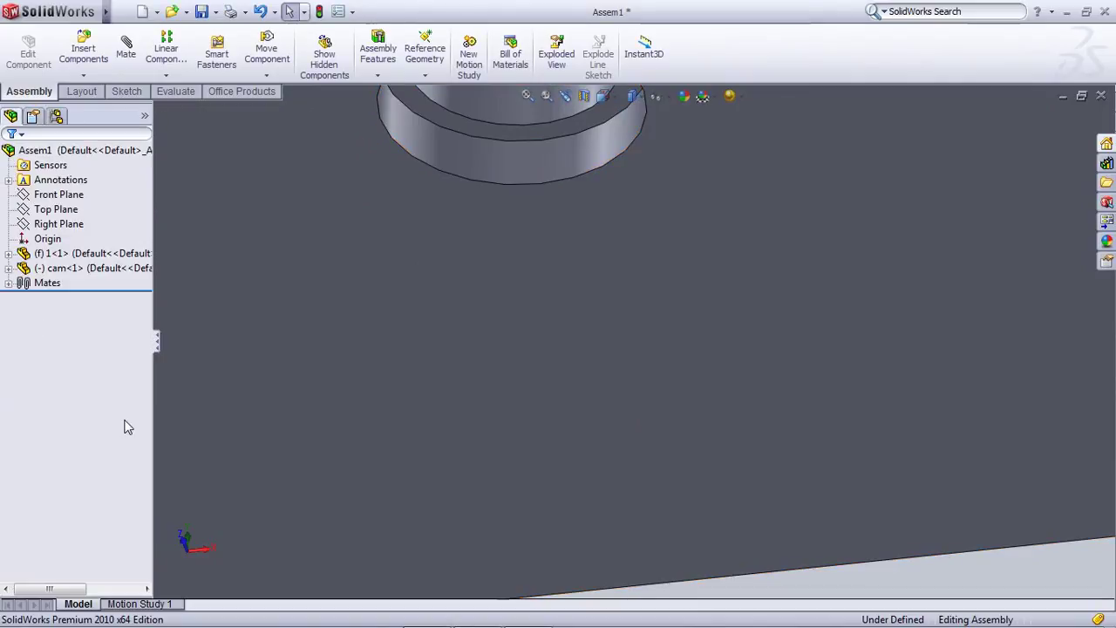
Rotate the cam about the plate's middle hole from a top view and an angled view, leaving its narrow end towards one end hole
key(ctrl+5)
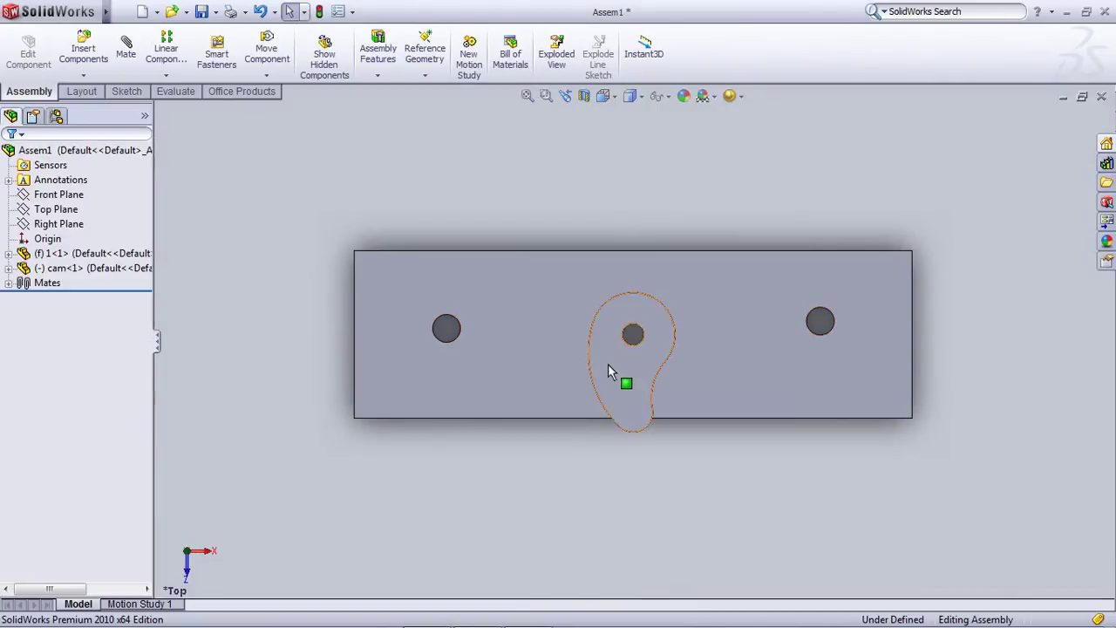
drag(608, 364, 634, 439)
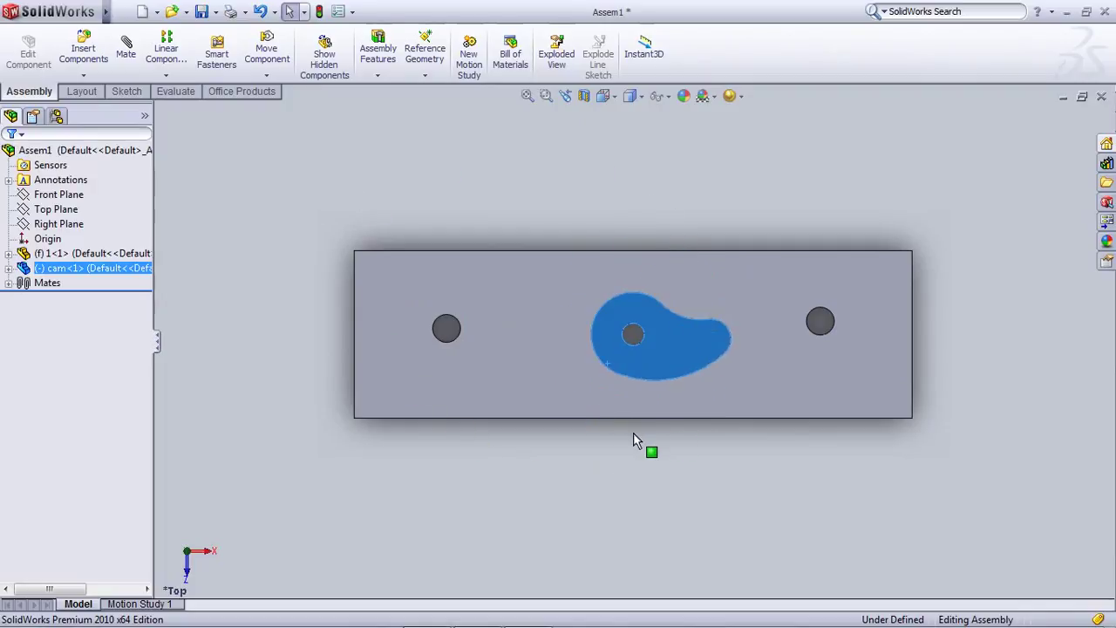
key(Escape)
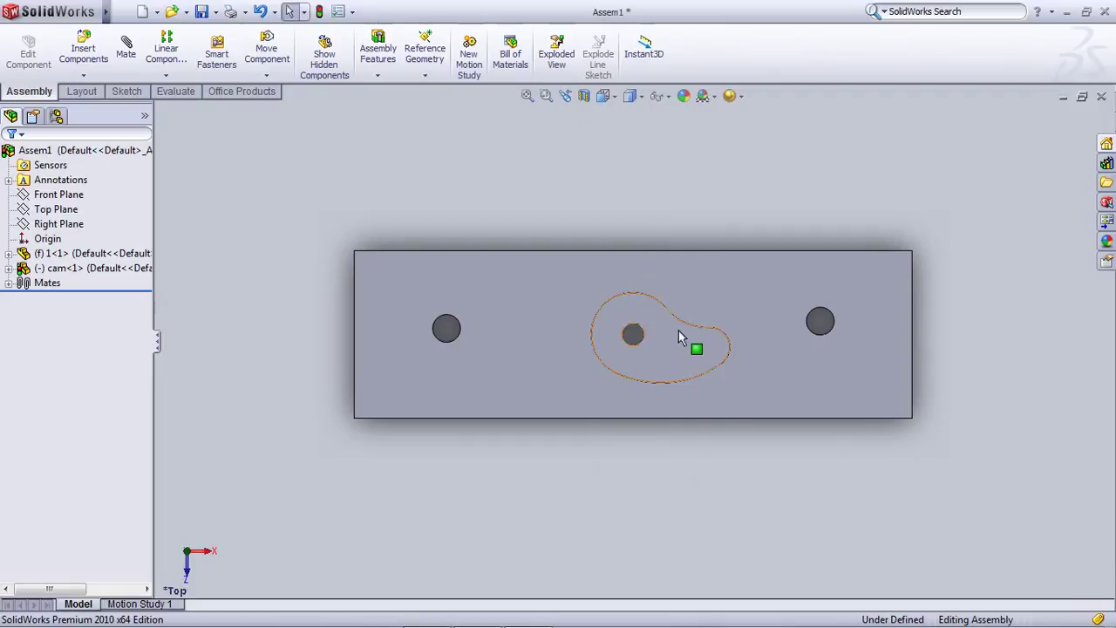
drag(681, 332, 606, 424)
mouse_move(633, 341)
middle_down()
mouse_move(669, 182)
mouse_move(690, 341)
mouse_move(630, 328)
middle_up()
scroll(630, 328, down, 3)
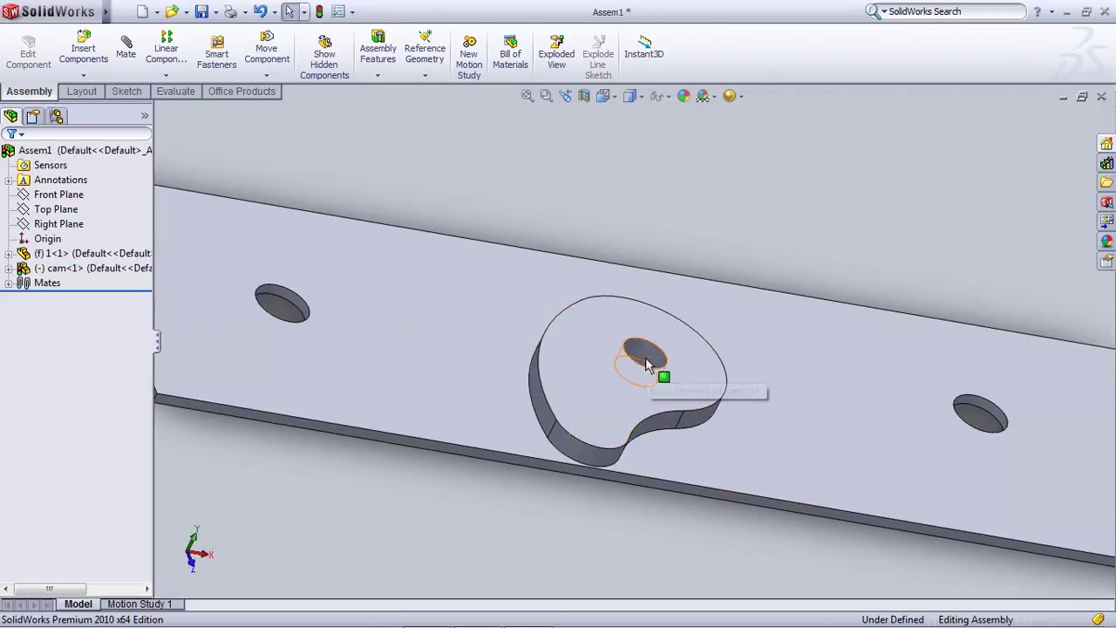
drag(621, 410, 290, 301)
click(605, 130)
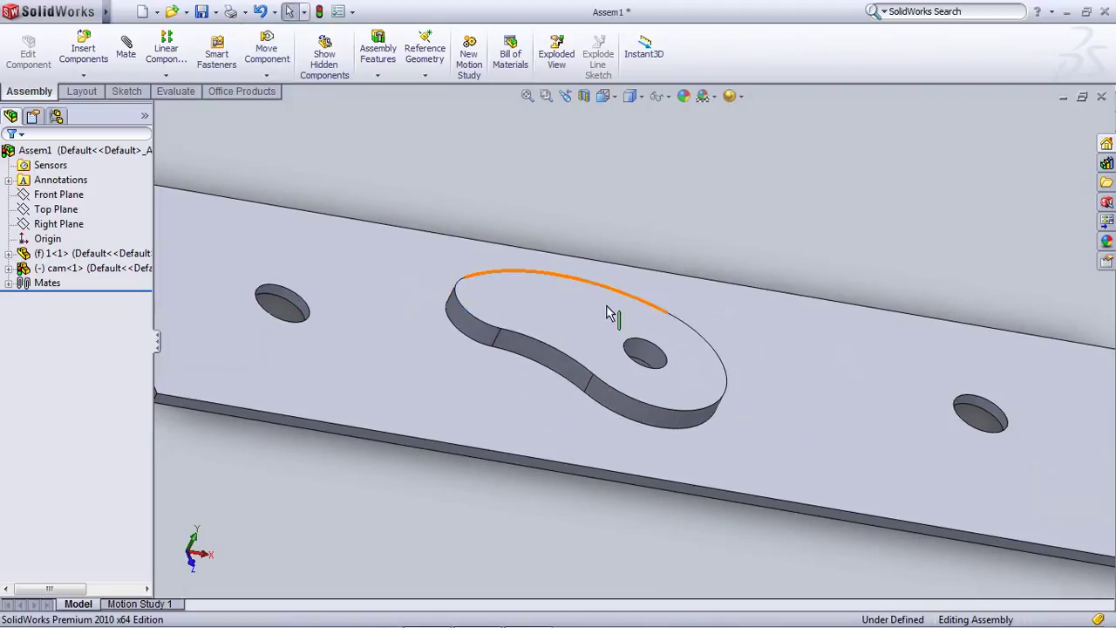
Insert the fallower part from the Solid part folder and place it beyond the plate's long edge, near an end hole
scroll(606, 307, up, 3)
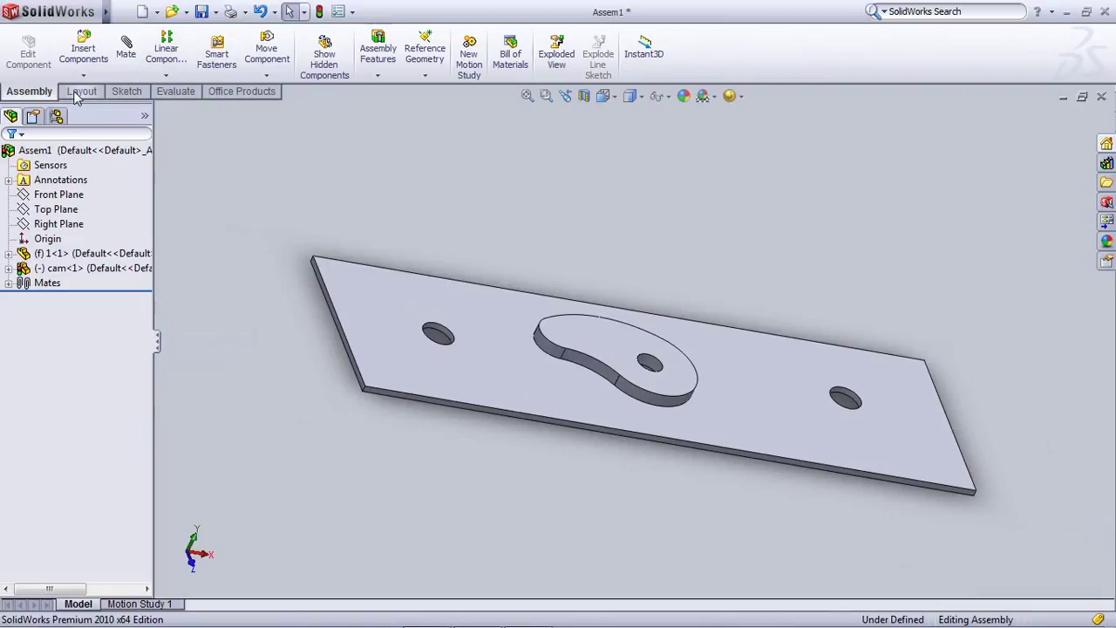
click(83, 51)
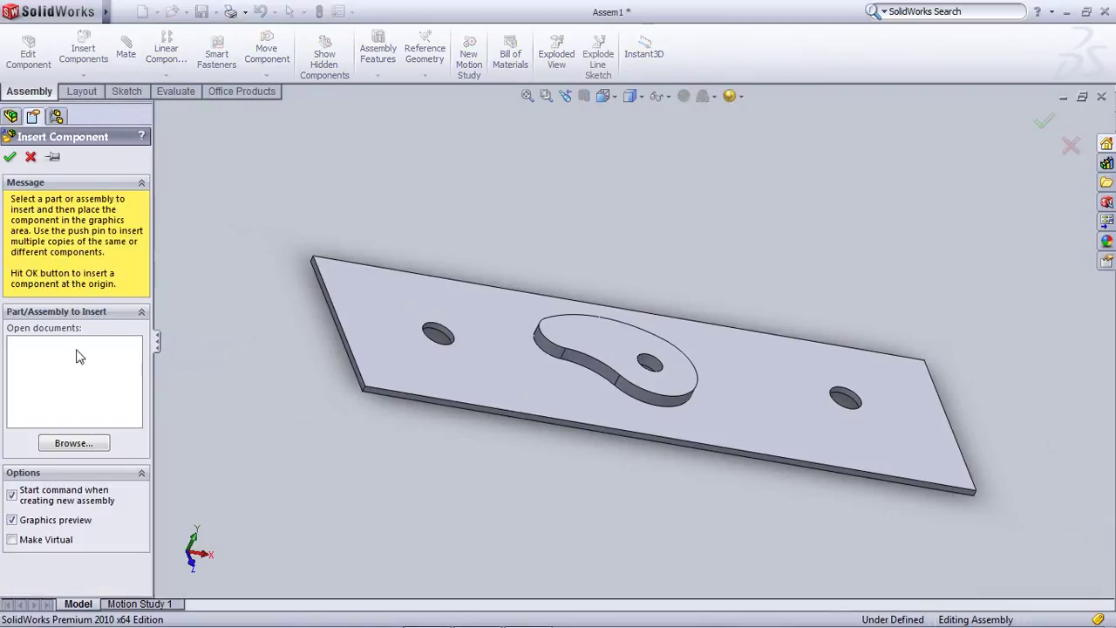
click(74, 444)
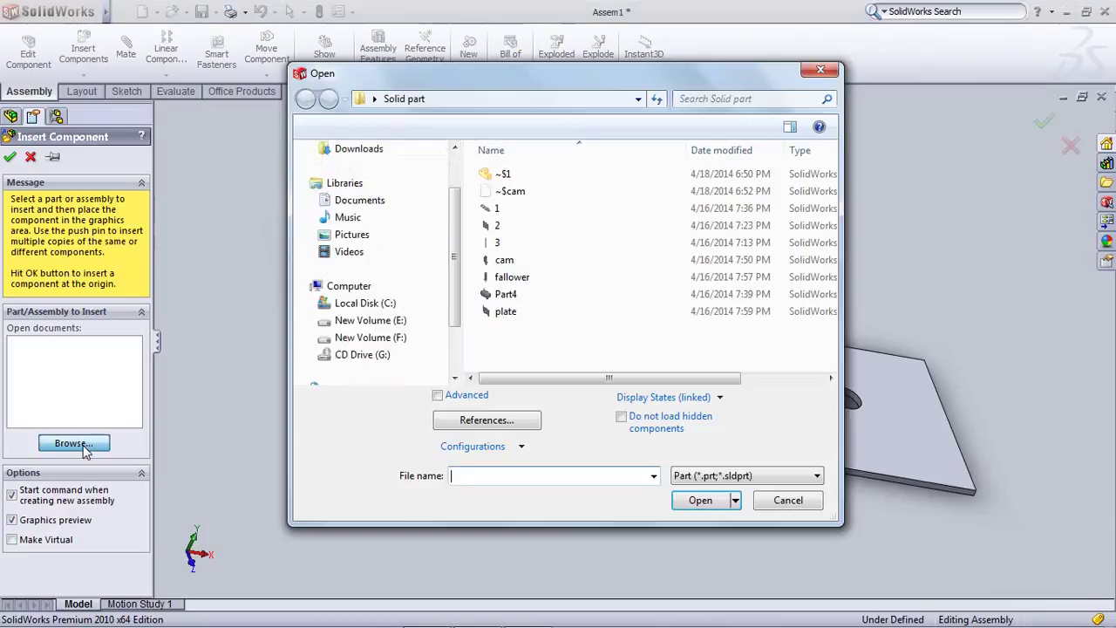
click(506, 280)
click(700, 501)
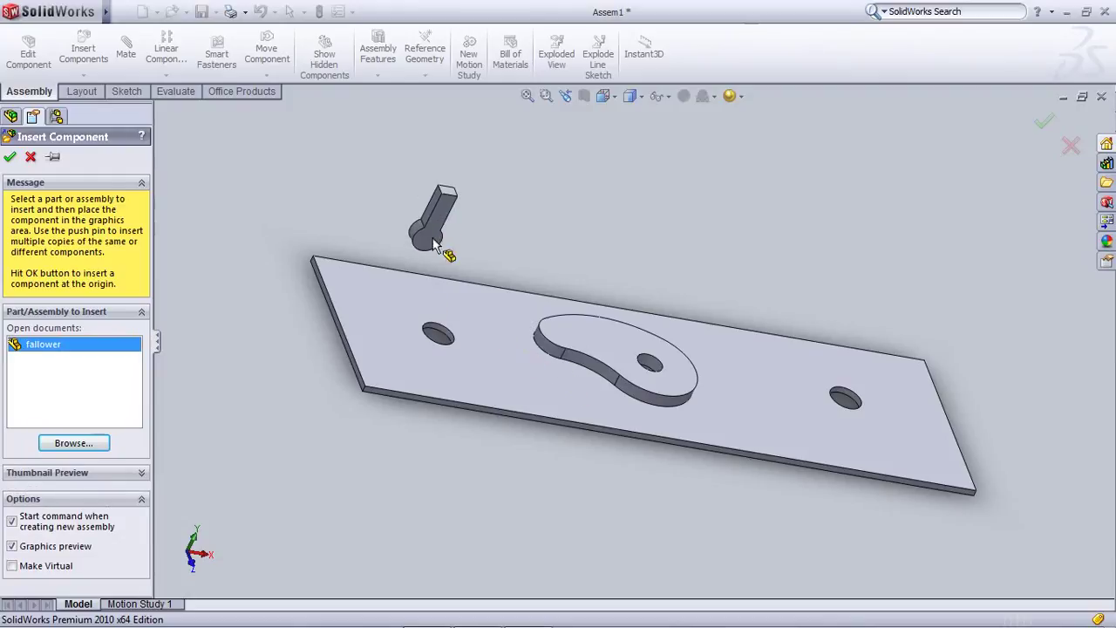
click(433, 244)
Open the fallower component as a part in its own window
scroll(541, 324, down, 3)
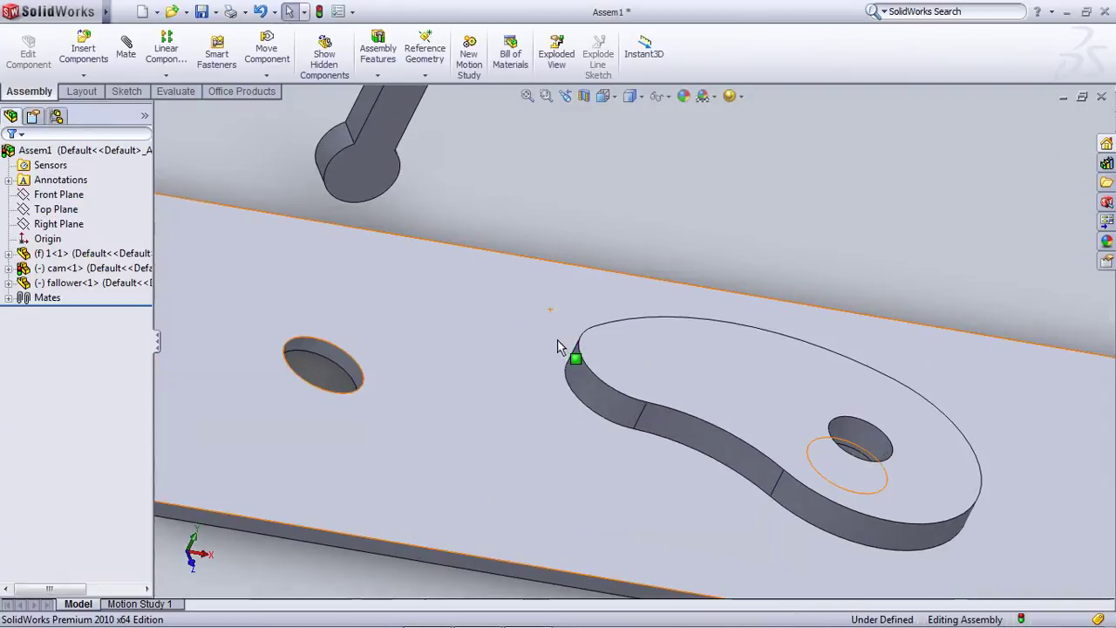
scroll(569, 345, up, 1)
scroll(569, 345, down, 1)
scroll(366, 179, up, 2)
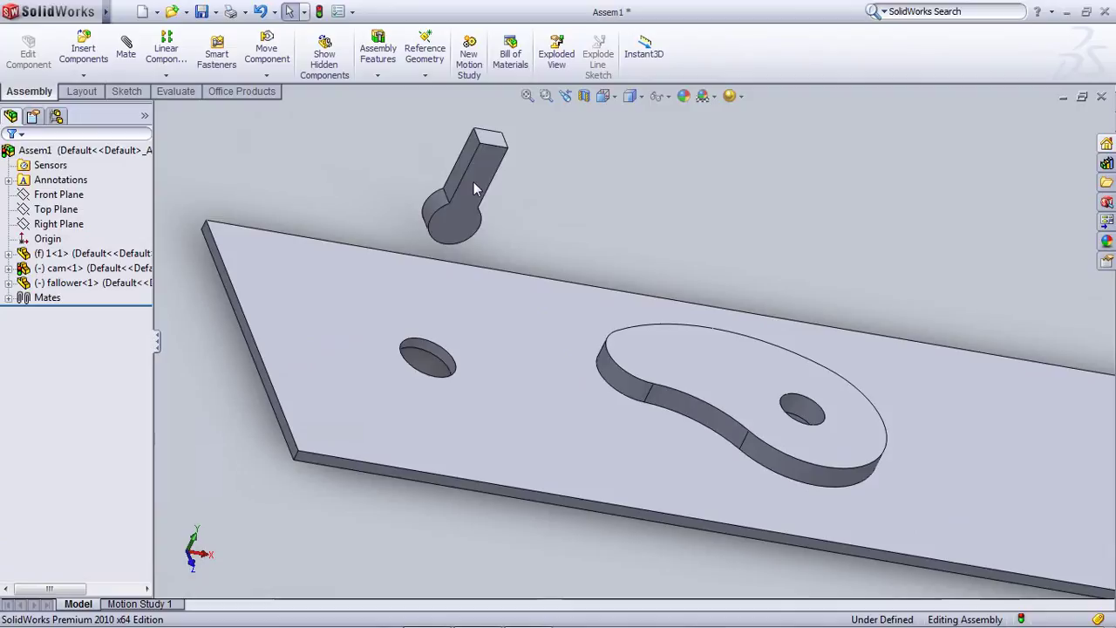
click(474, 182)
right_click(474, 182)
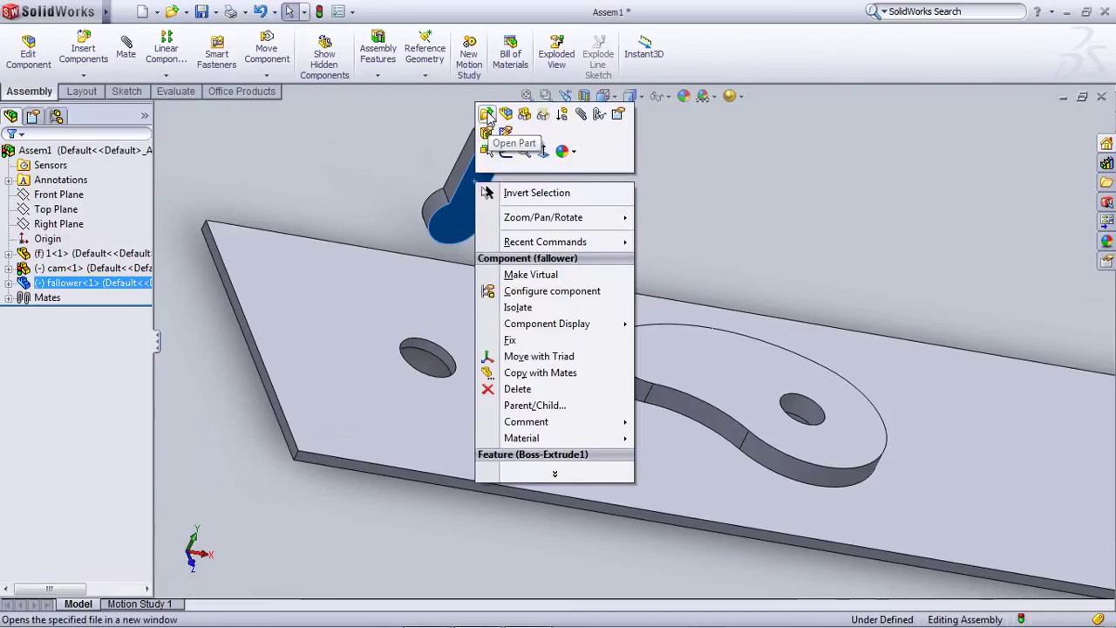
click(489, 133)
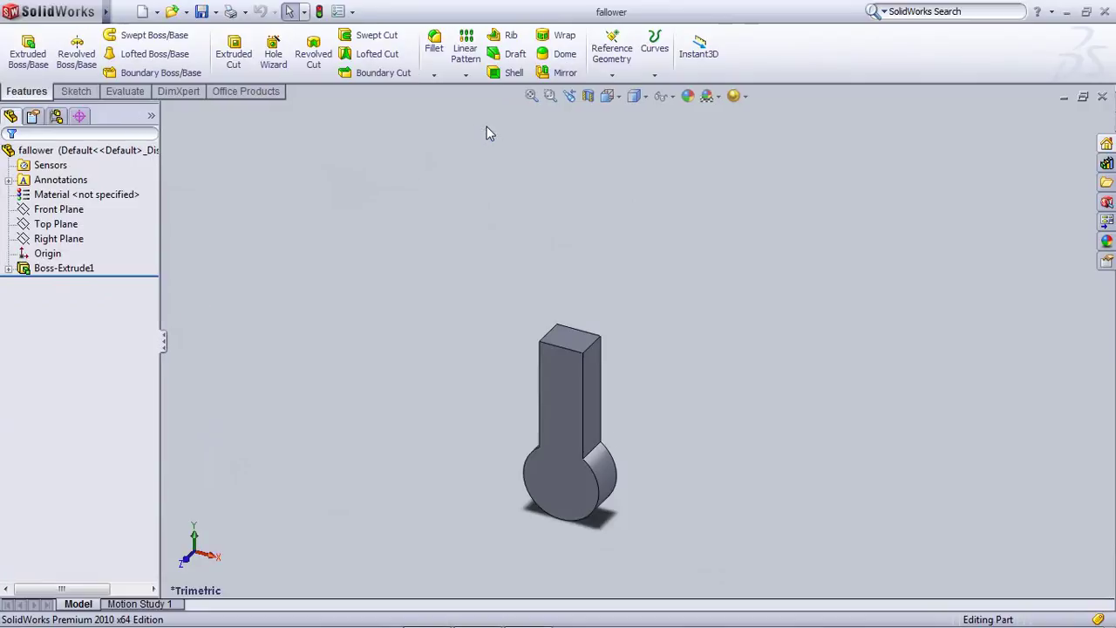
Set the length dimension of the follower's straight stem to 150 mm and rebuild the part
click(565, 412)
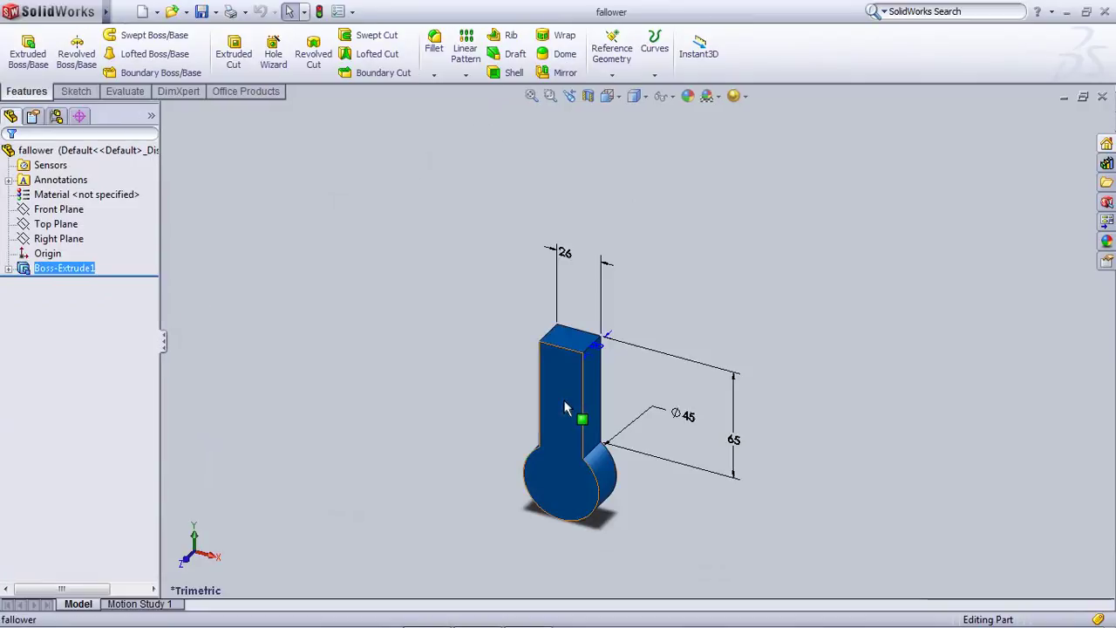
click(737, 447)
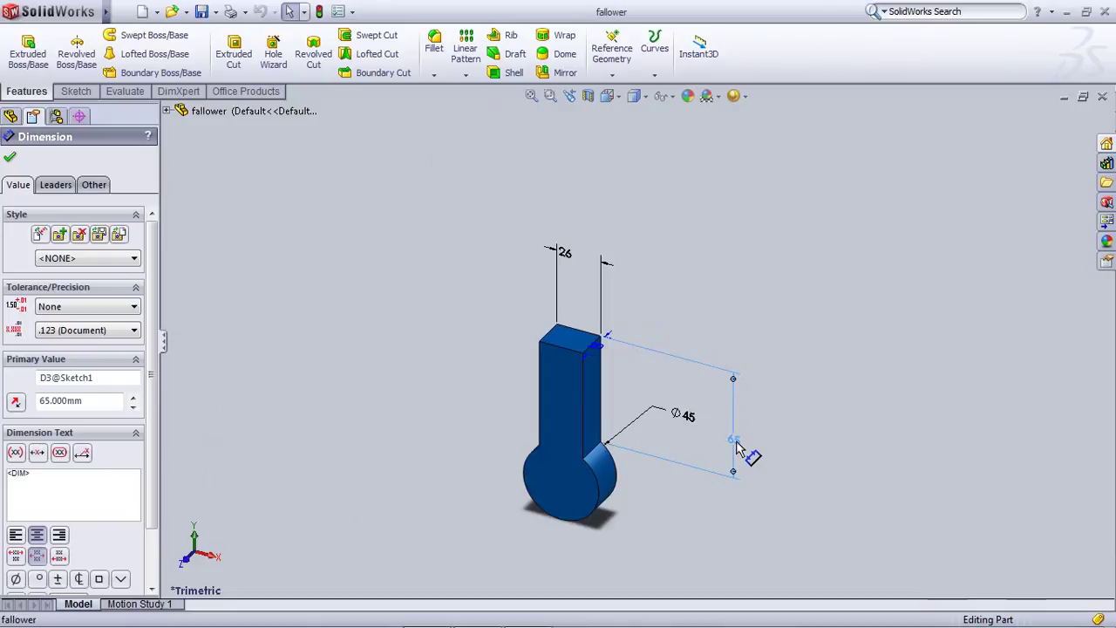
double_click(737, 447)
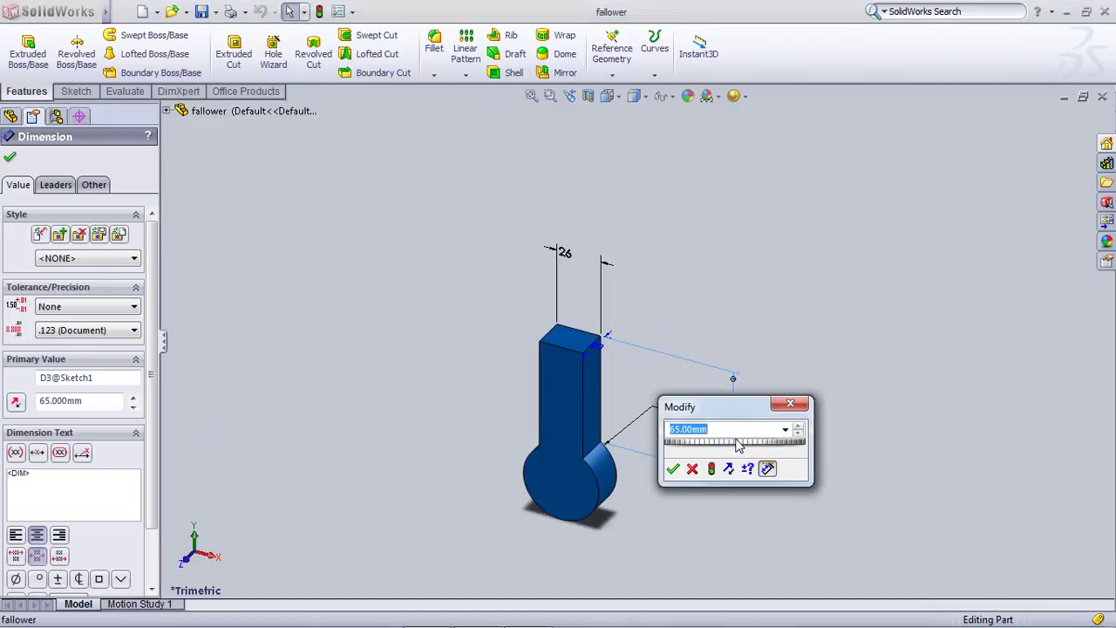
text(150)
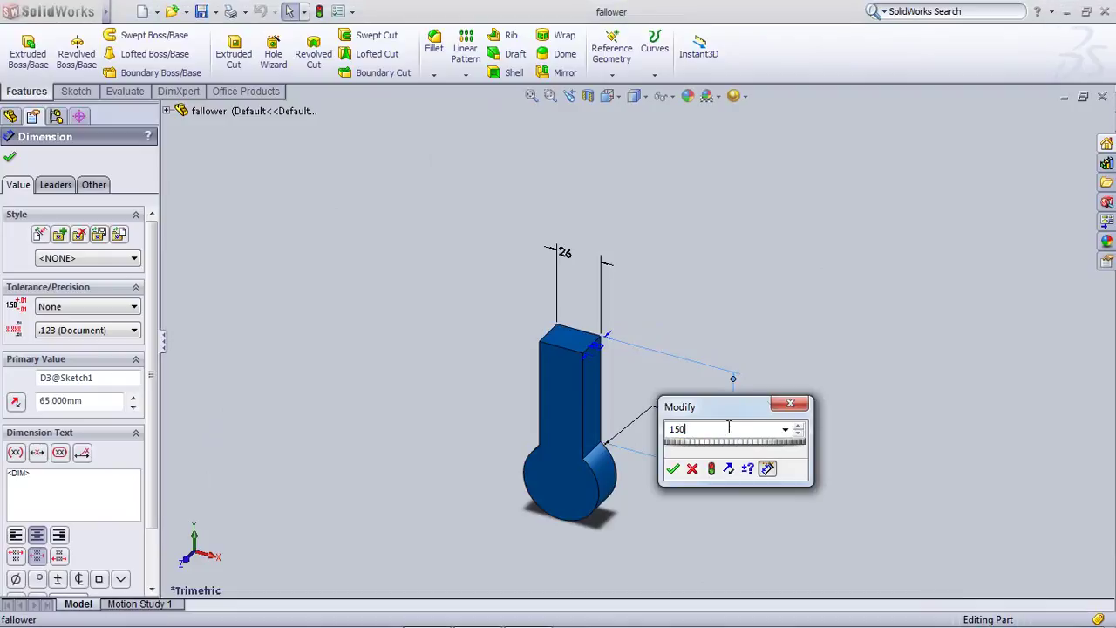
click(672, 468)
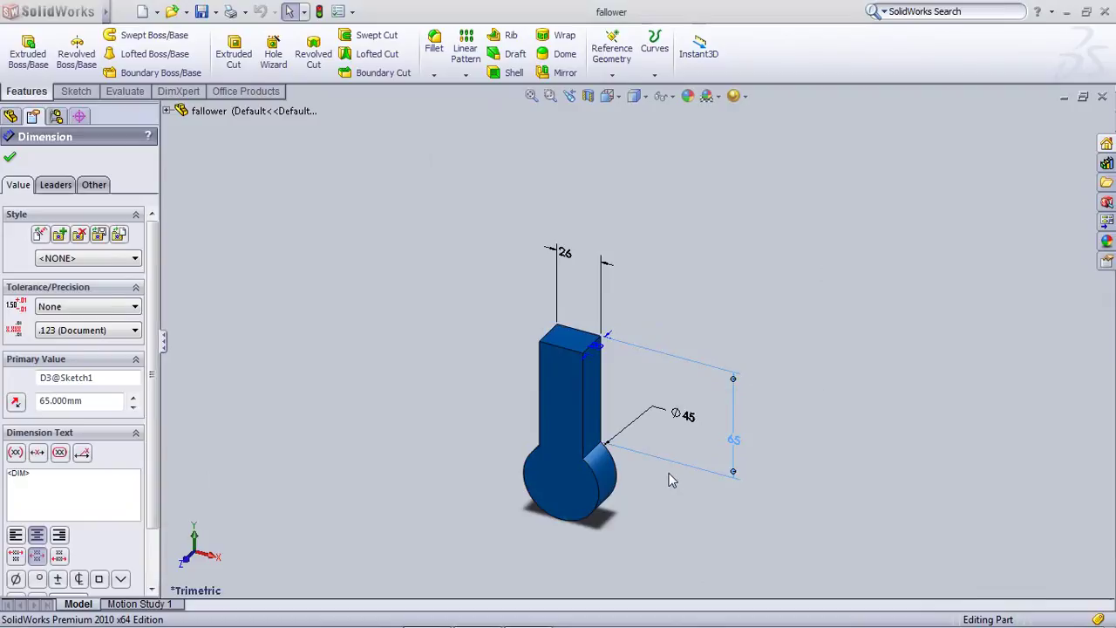
click(320, 12)
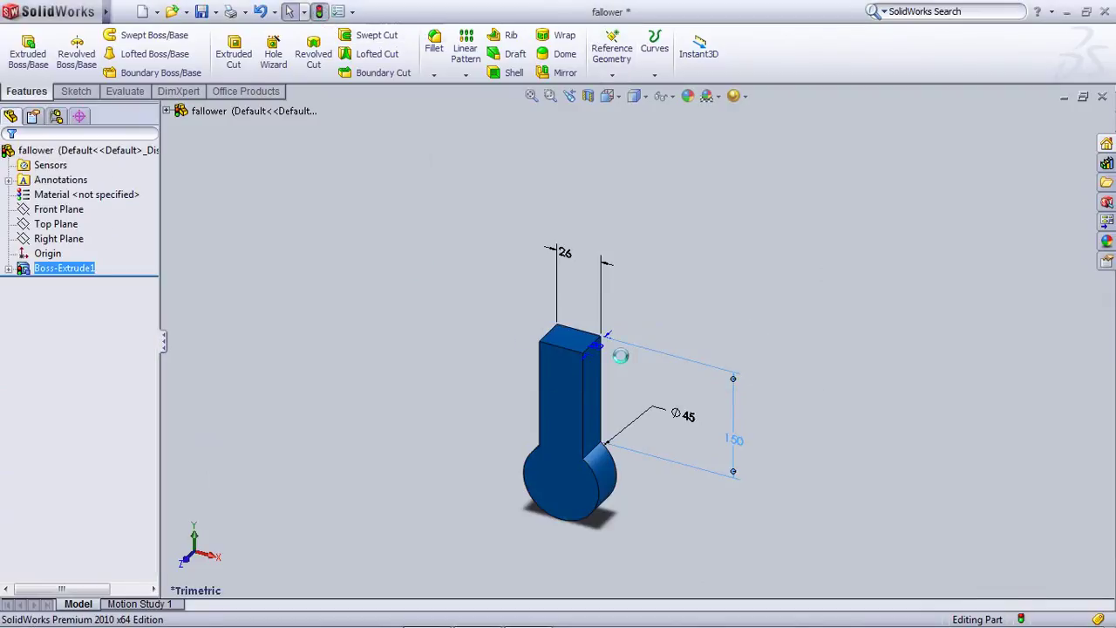
Save the lengthened follower part, close it and rebuild the assembly with the changed model
middle_drag(620, 355, 814, 453)
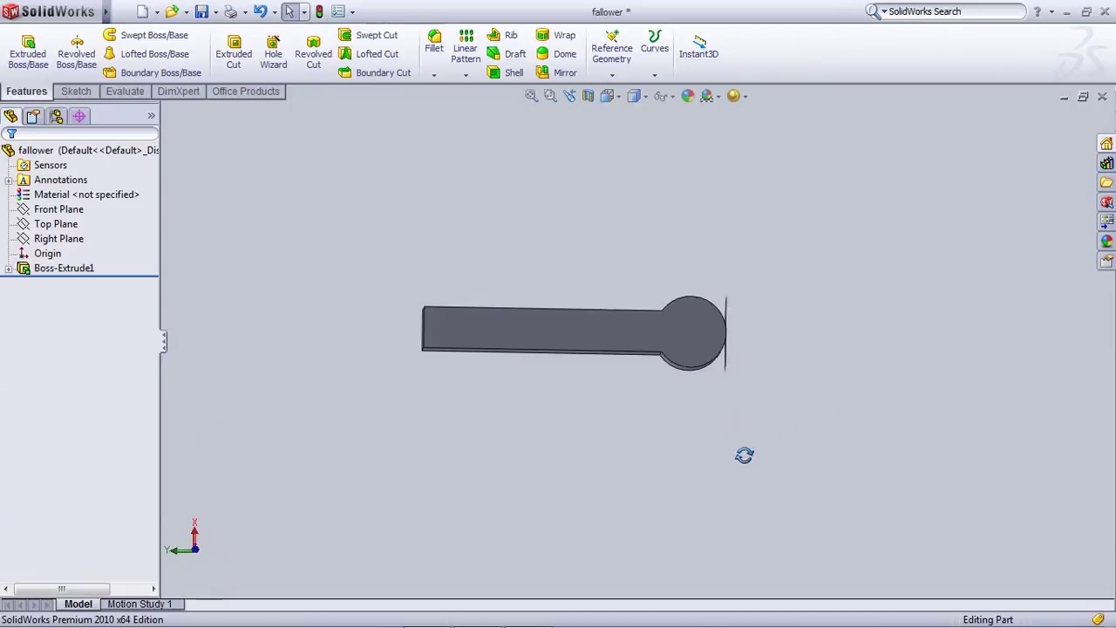
right_click(756, 447)
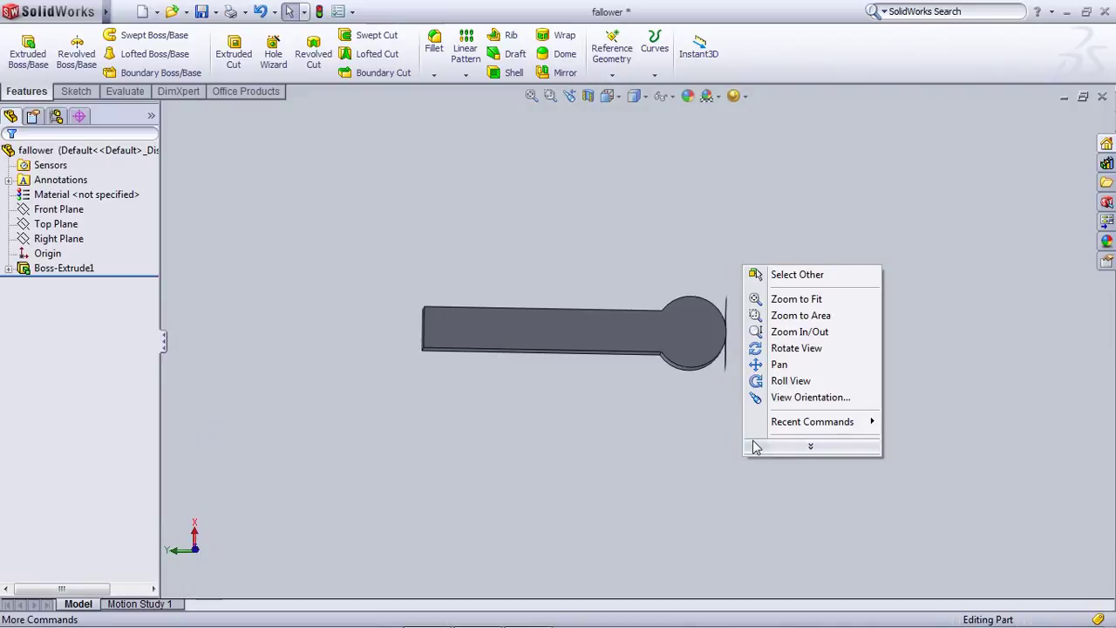
key(Escape)
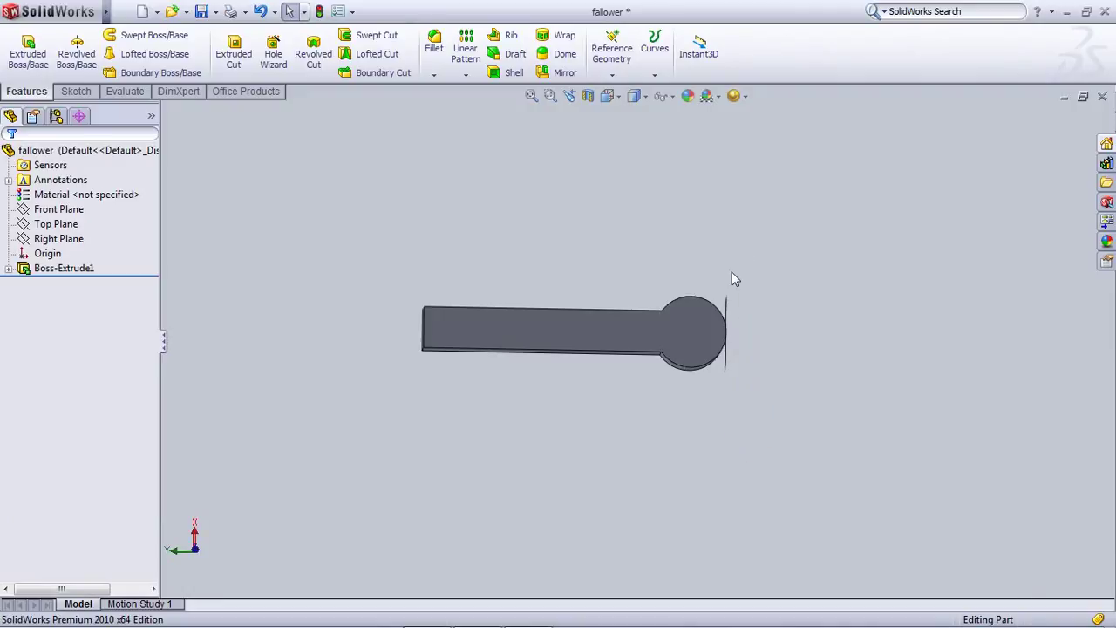
key(ctrl+s)
click(602, 351)
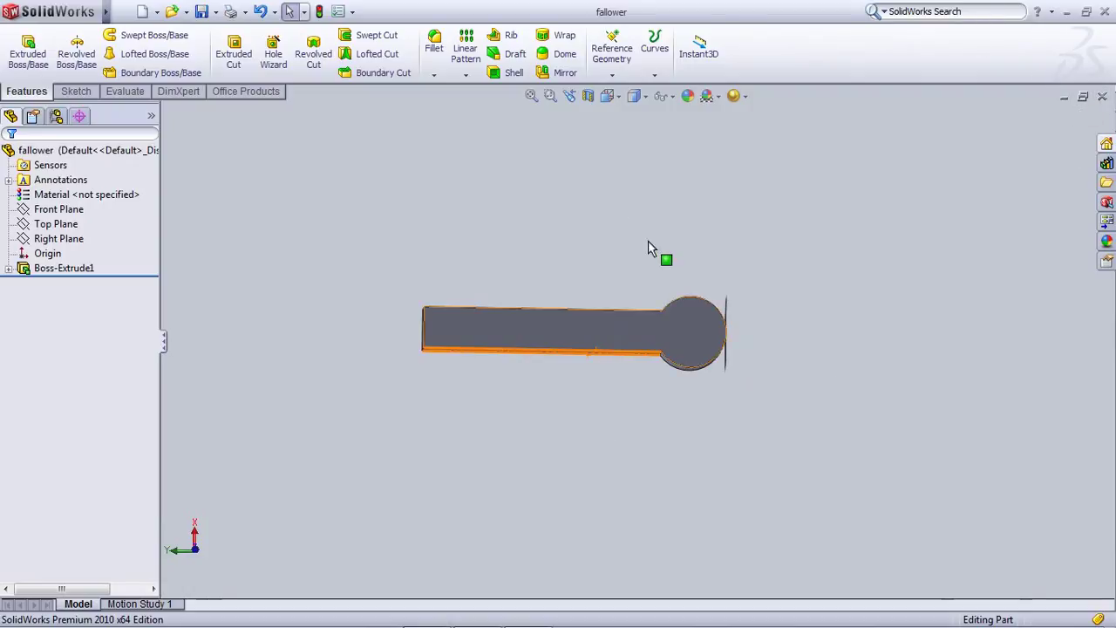
click(1102, 98)
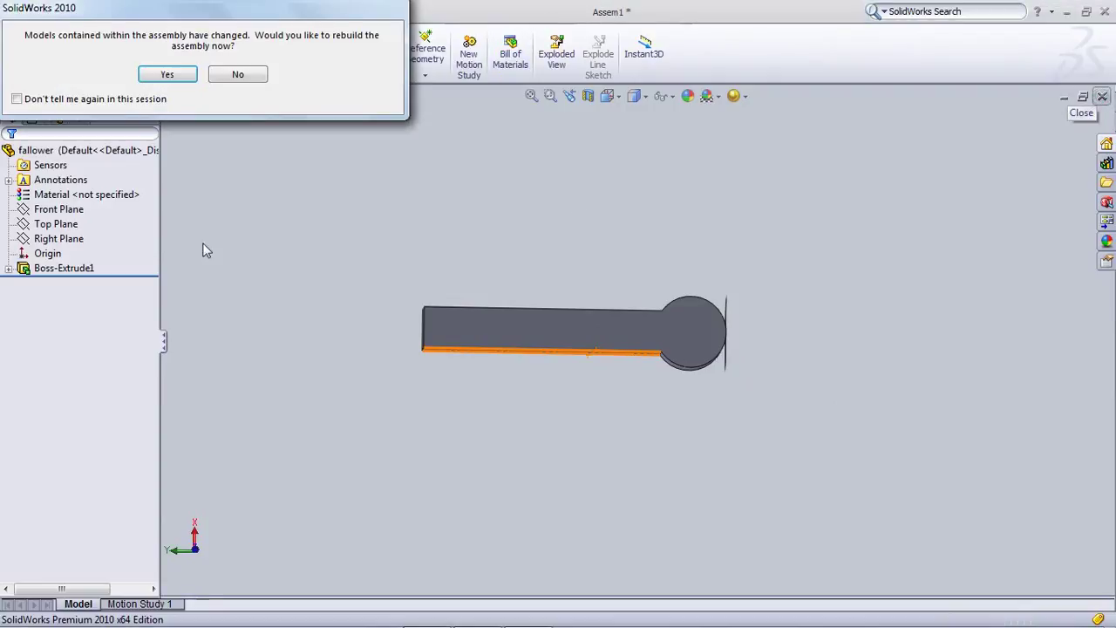
click(167, 74)
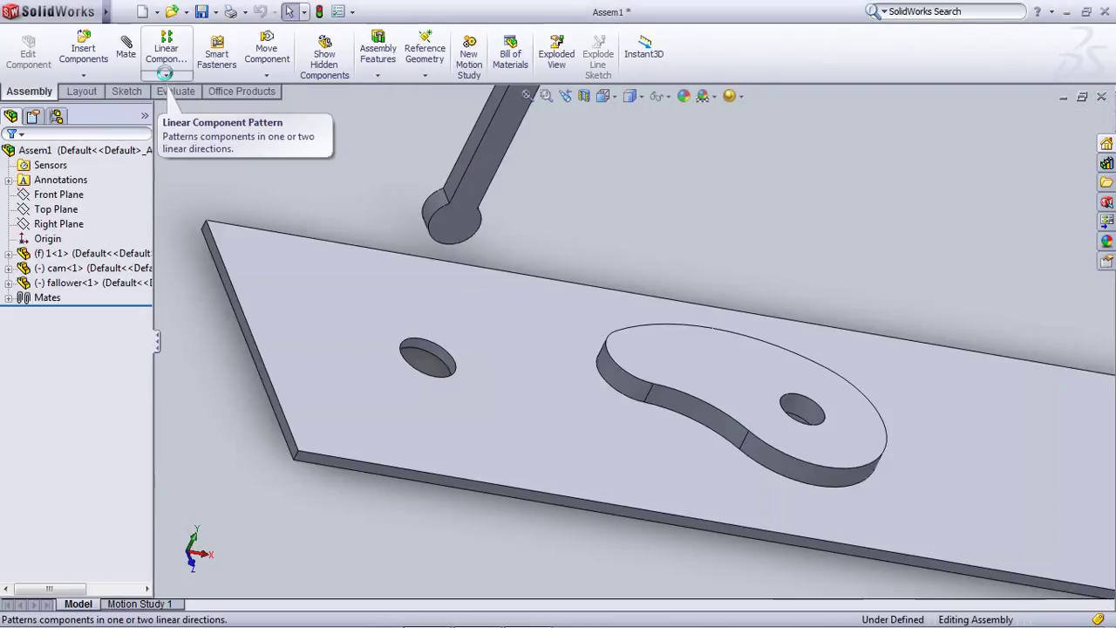
Mate the follower's flat face coincident with the base plate's face on which the cam lies
scroll(615, 334, up, 2)
scroll(659, 218, down, 4)
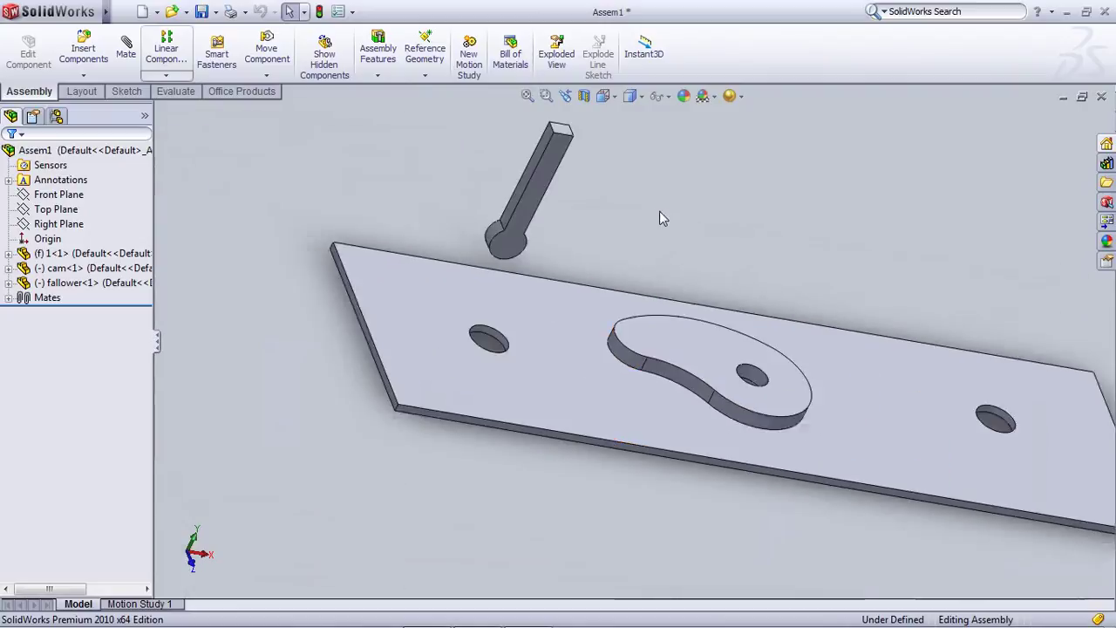
scroll(689, 248, down, 3)
scroll(705, 337, up, 1)
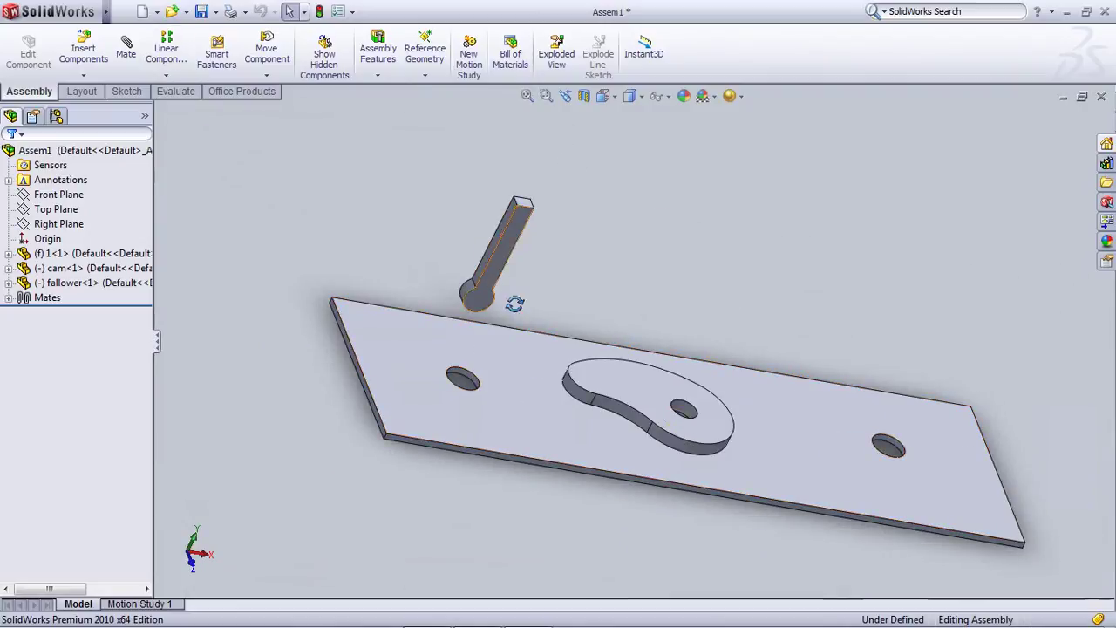
middle_drag(515, 303, 703, 358)
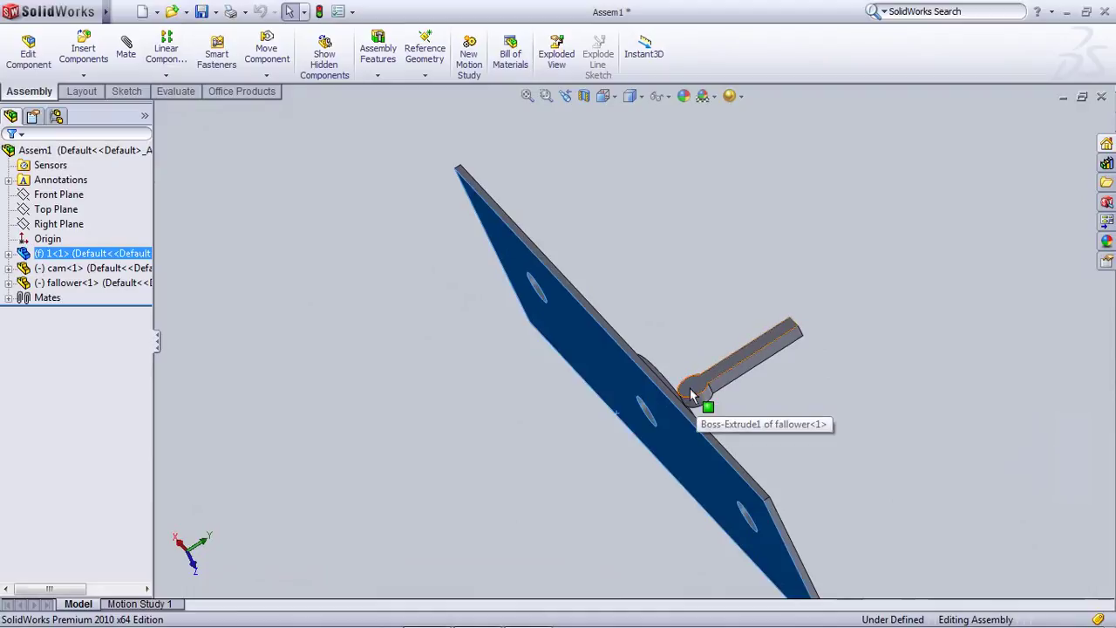
click(690, 395)
scroll(524, 423, up, 1)
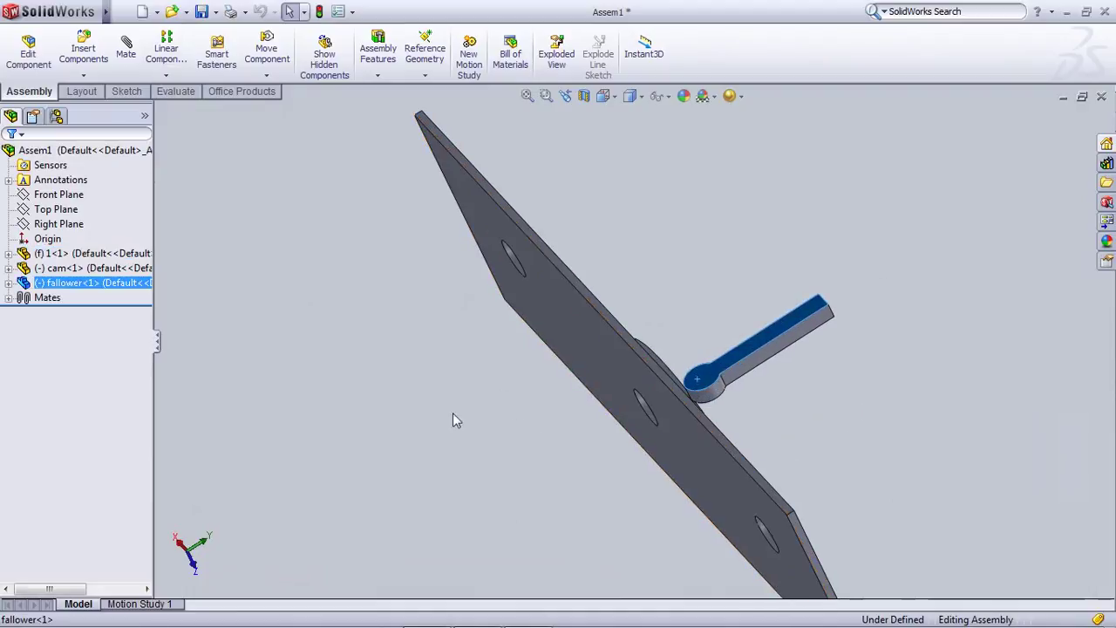
middle_drag(453, 415, 352, 386)
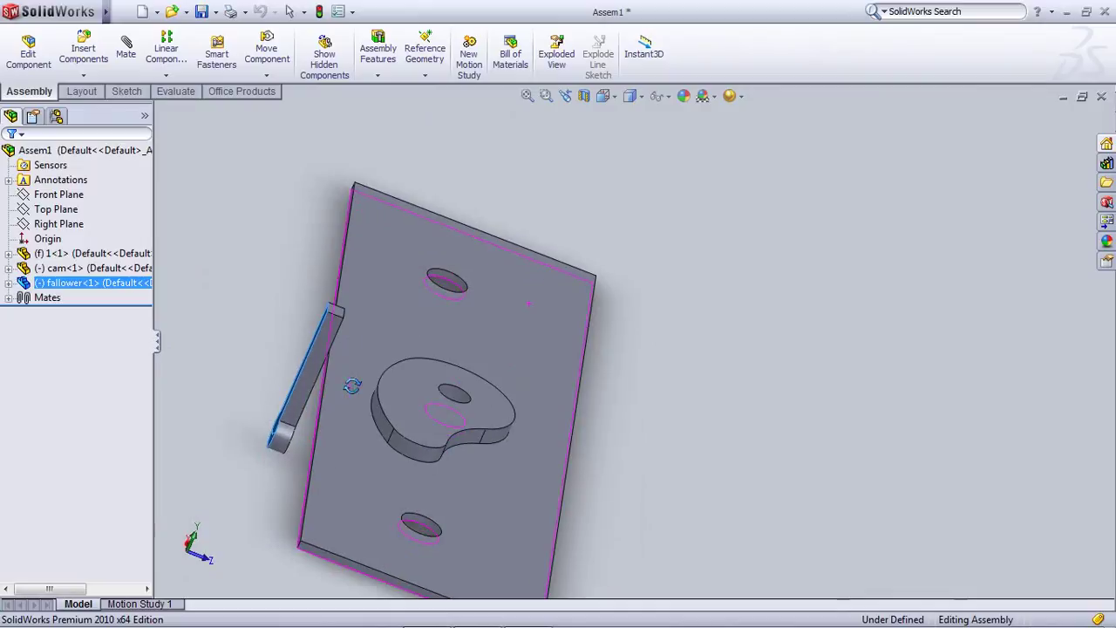
click(127, 48)
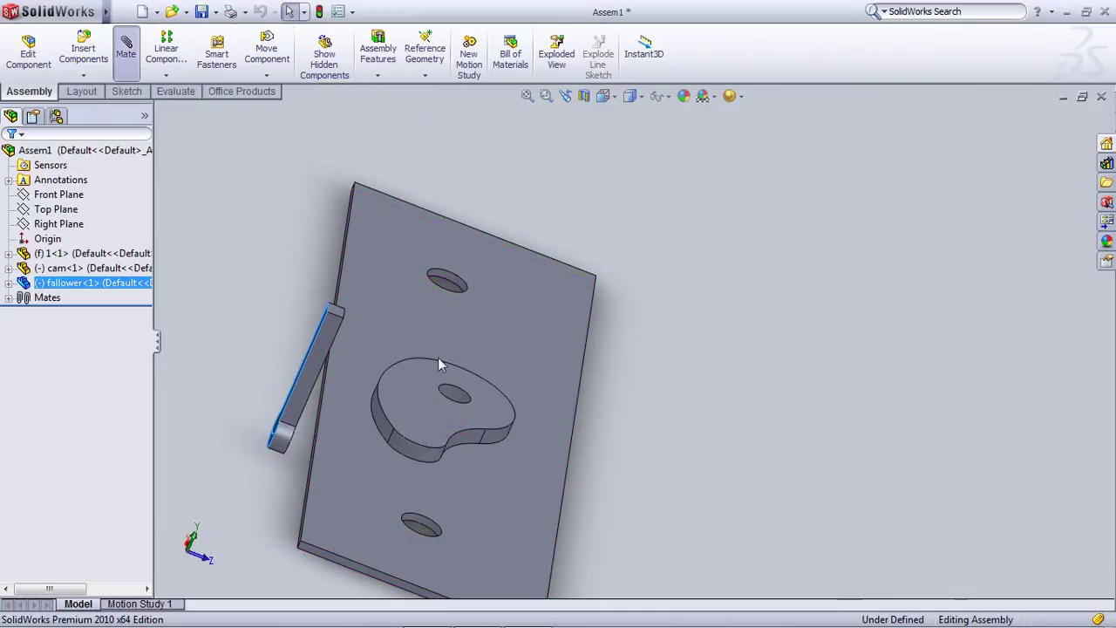
click(518, 517)
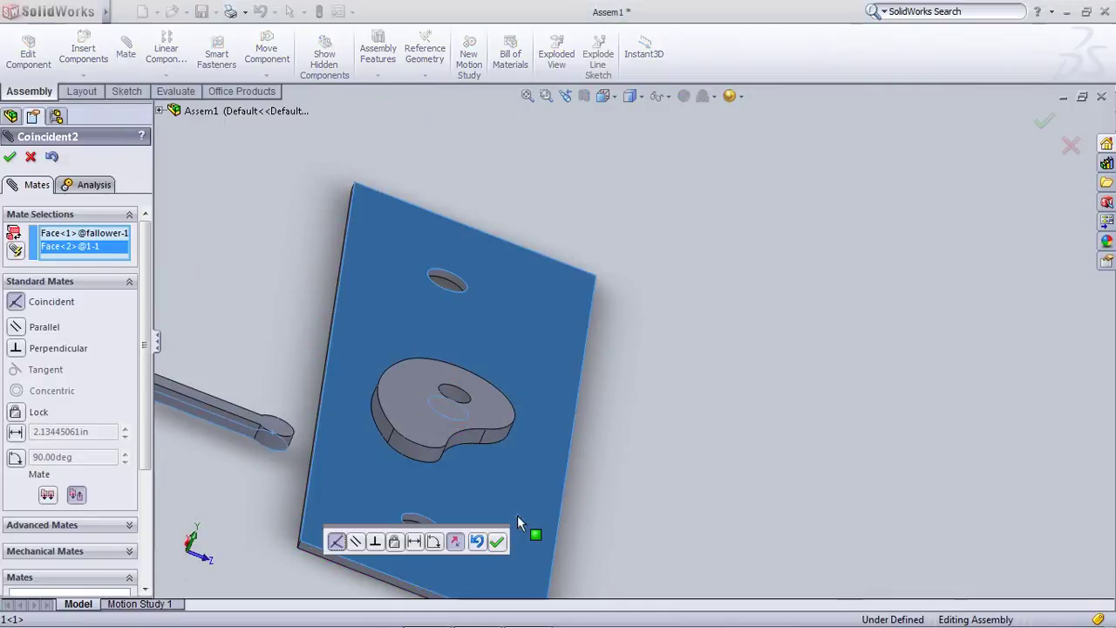
click(498, 543)
Move the follower onto the plate beside the end hole, clear its edge from the mate selections and finish mating
scroll(428, 466, up, 3)
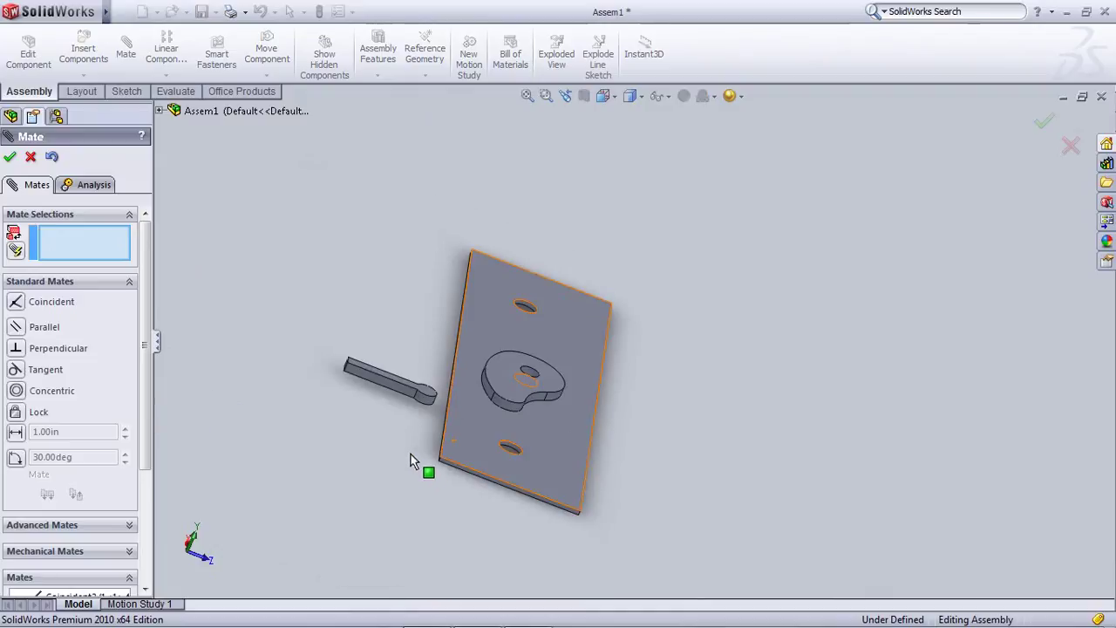
click(381, 386)
drag(382, 386, 500, 443)
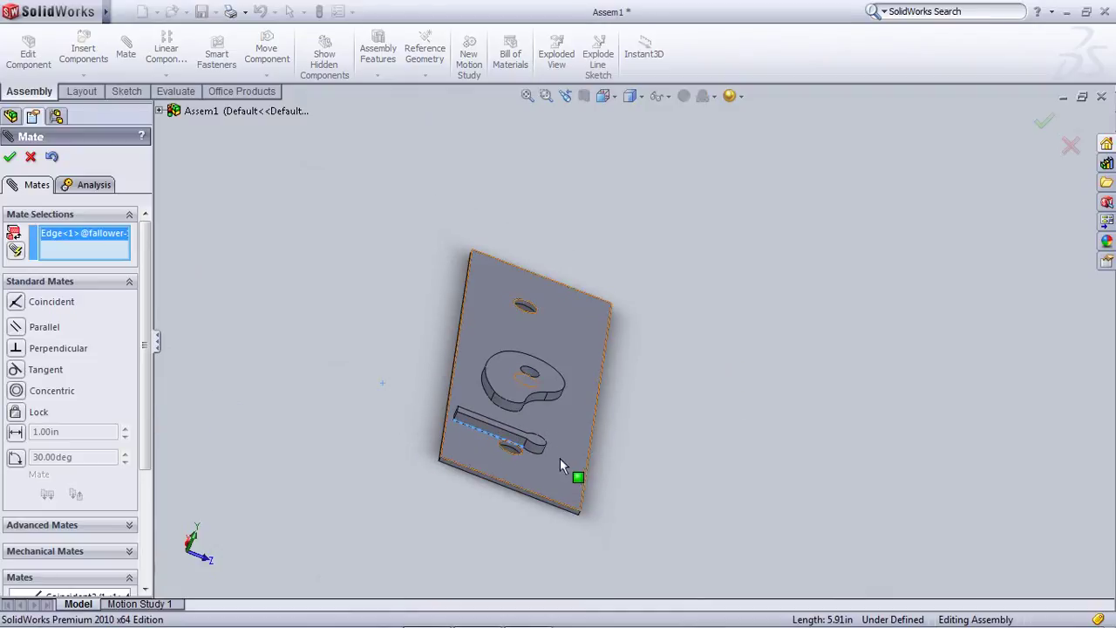
middle_drag(560, 458, 337, 436)
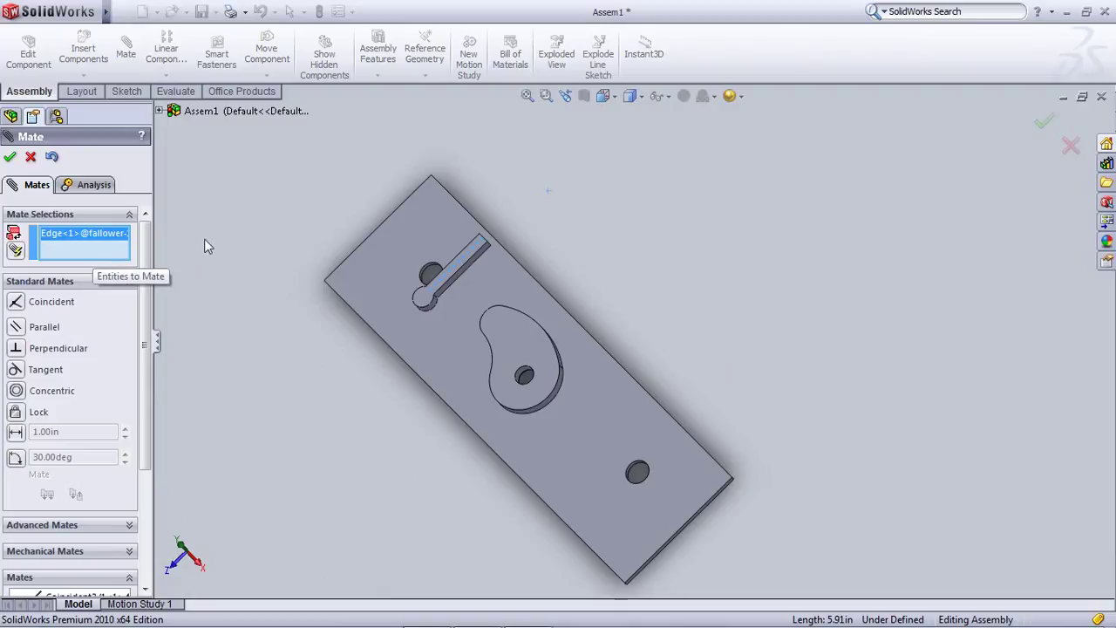
right_click(96, 252)
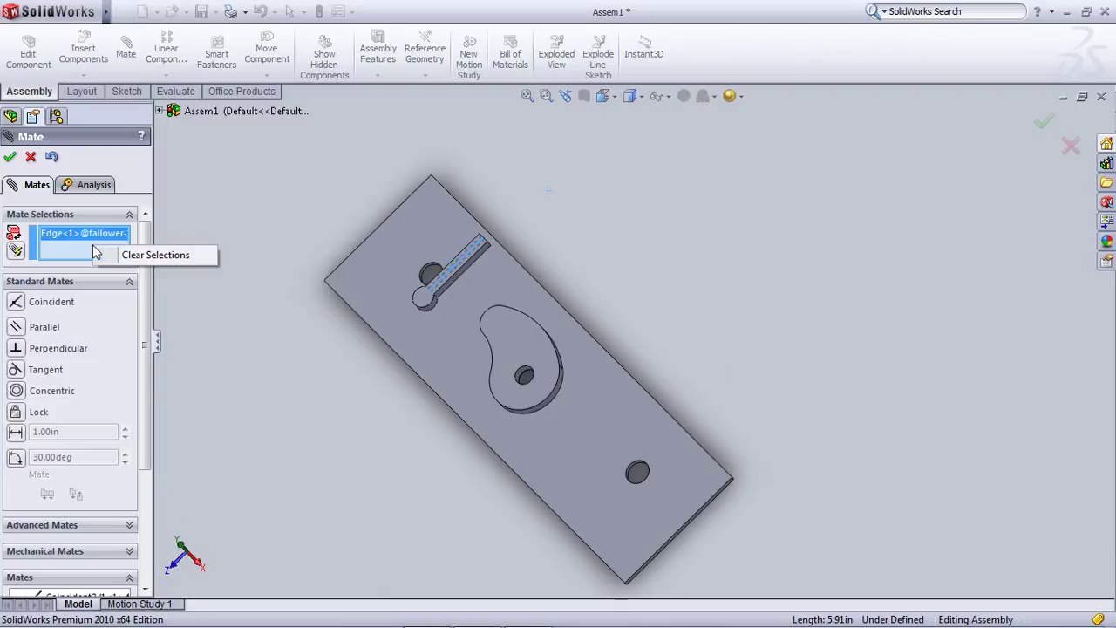
right_click(101, 253)
click(159, 255)
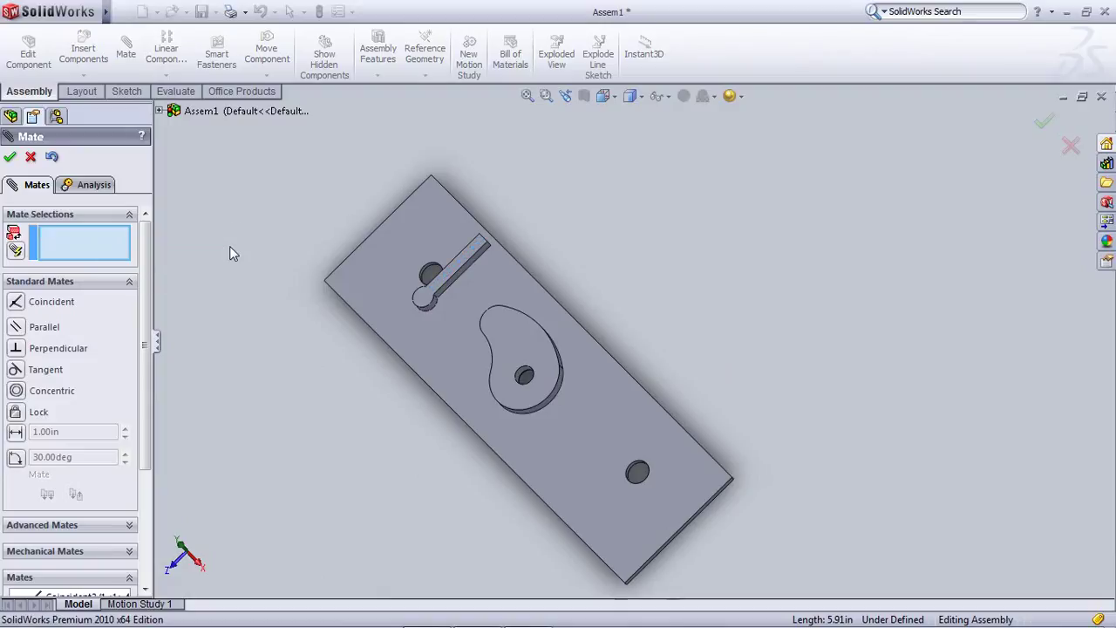
middle_drag(379, 289, 568, 324)
right_click(561, 321)
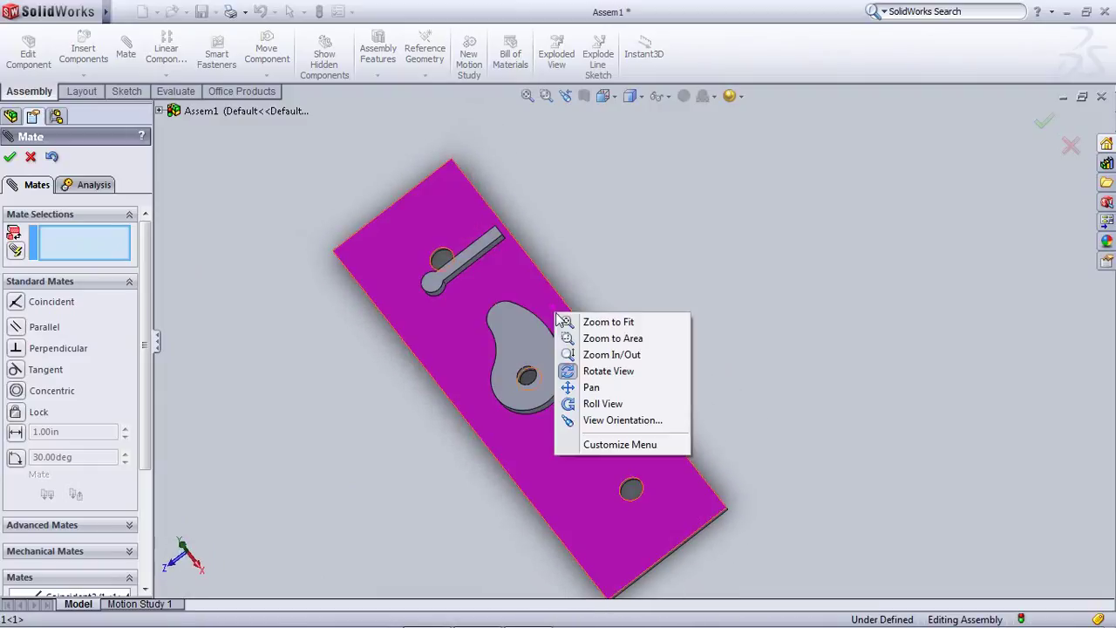
click(644, 199)
scroll(463, 285, down, 3)
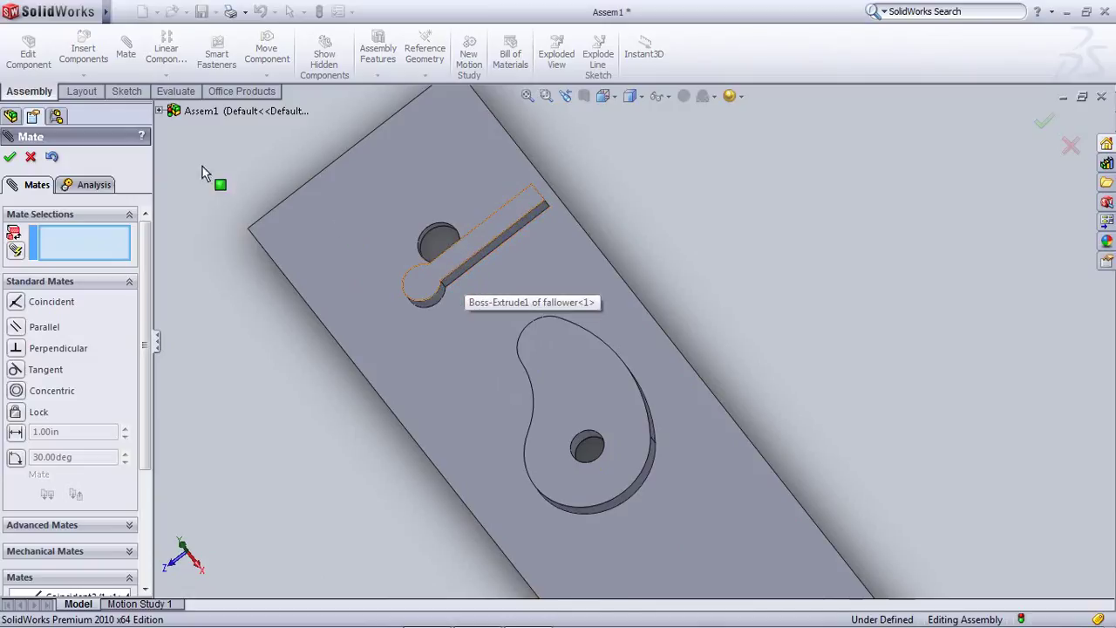
click(10, 157)
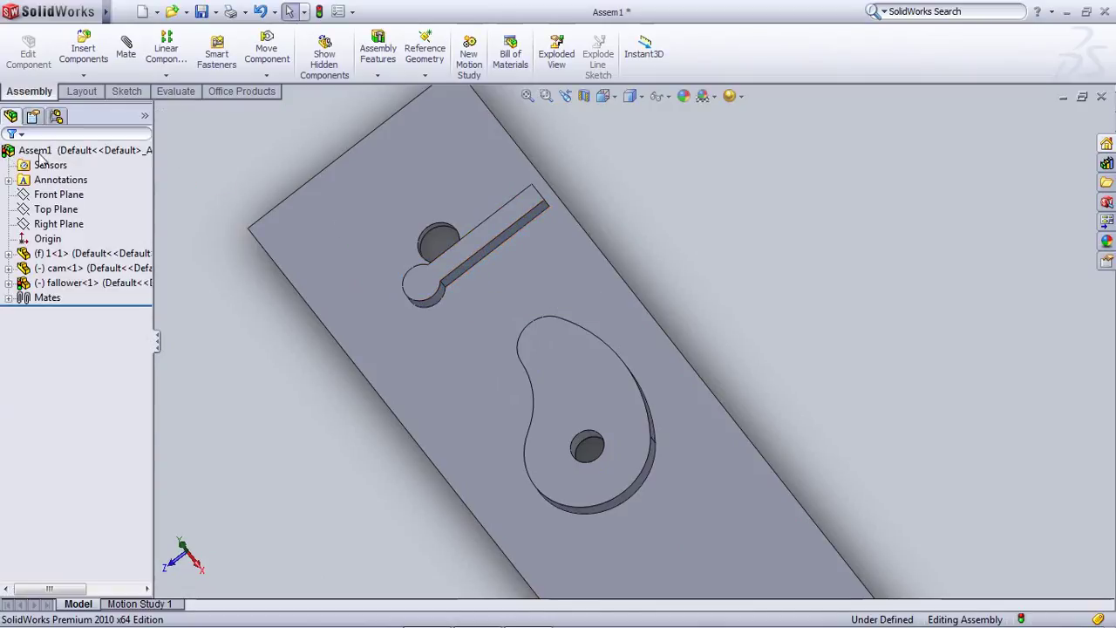
click(8, 284)
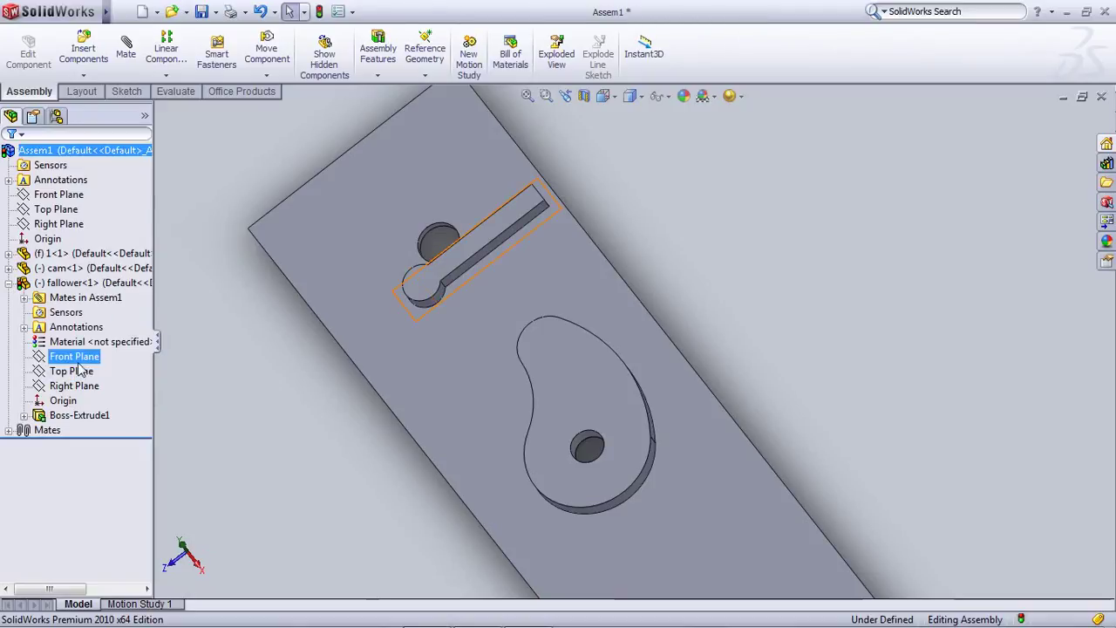
click(84, 390)
middle_drag(456, 349, 558, 327)
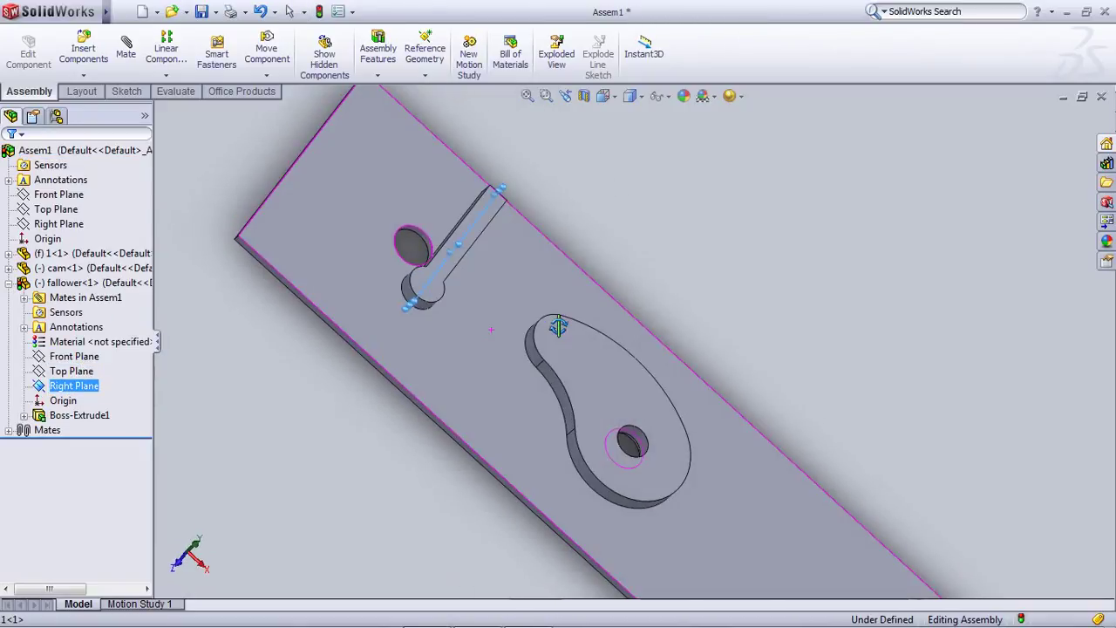
click(46, 198)
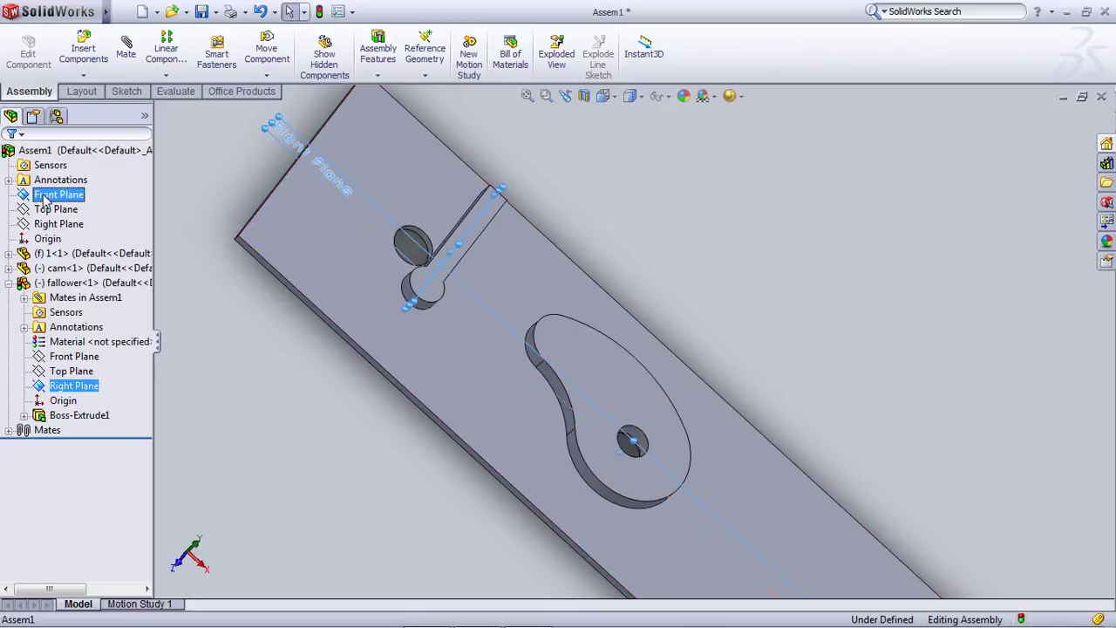
click(127, 54)
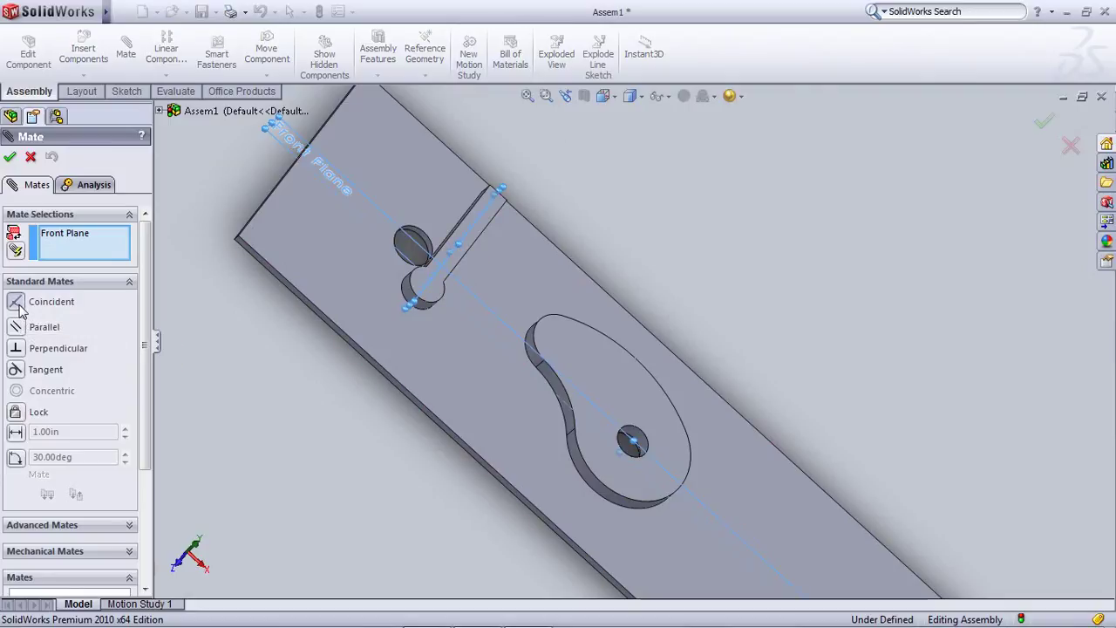
scroll(633, 218, up, 1)
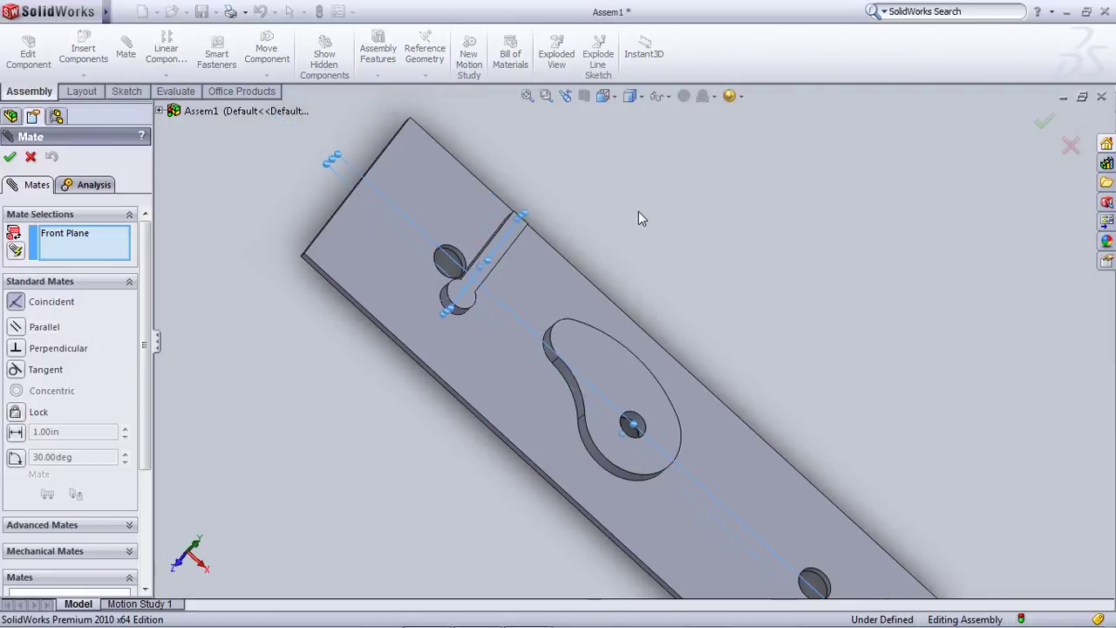
right_click(90, 247)
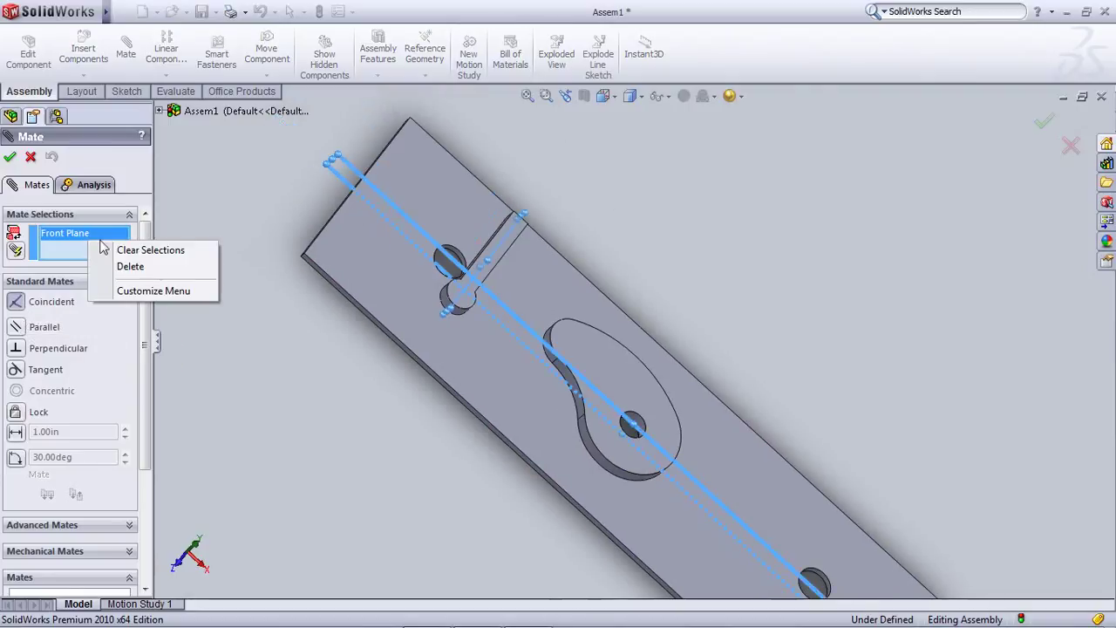
click(154, 272)
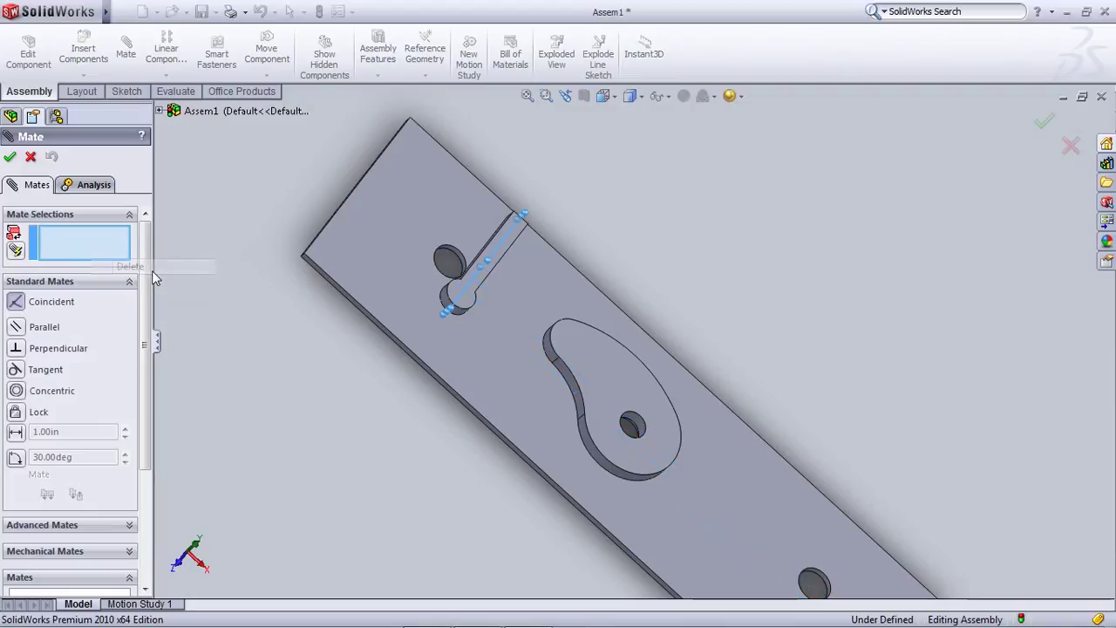
click(160, 111)
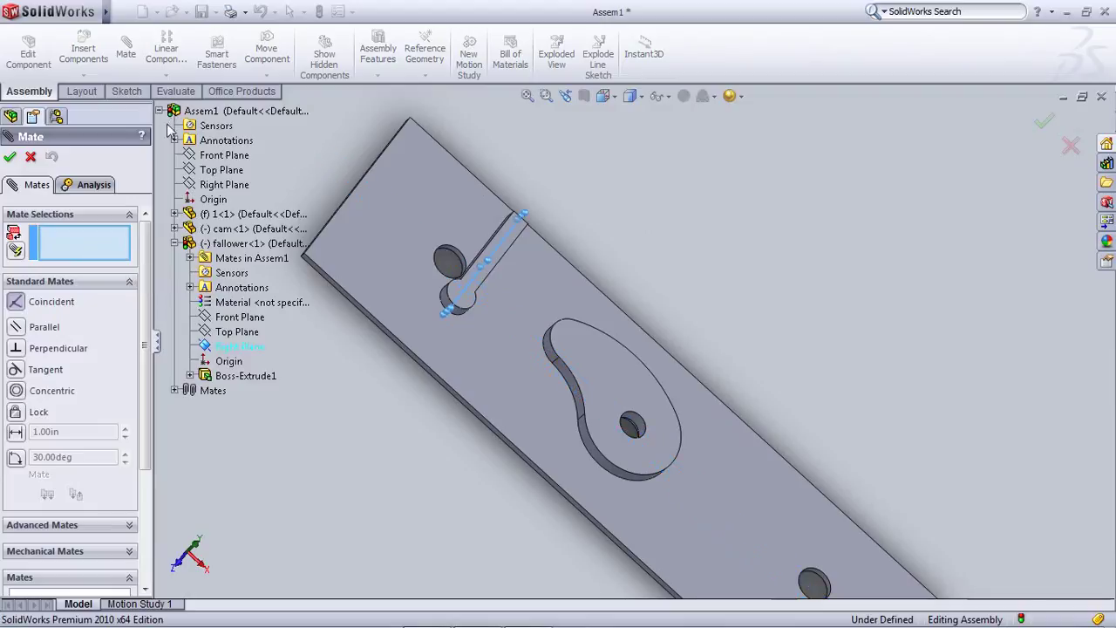
click(224, 156)
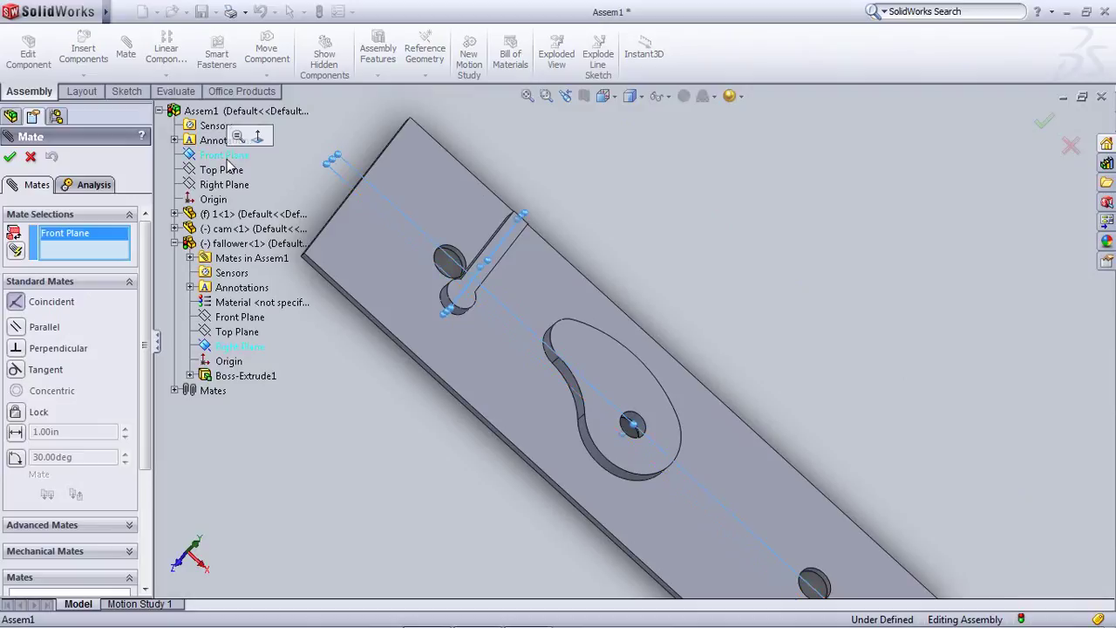
middle_drag(436, 201, 571, 381)
scroll(396, 329, up, 2)
scroll(496, 285, down, 5)
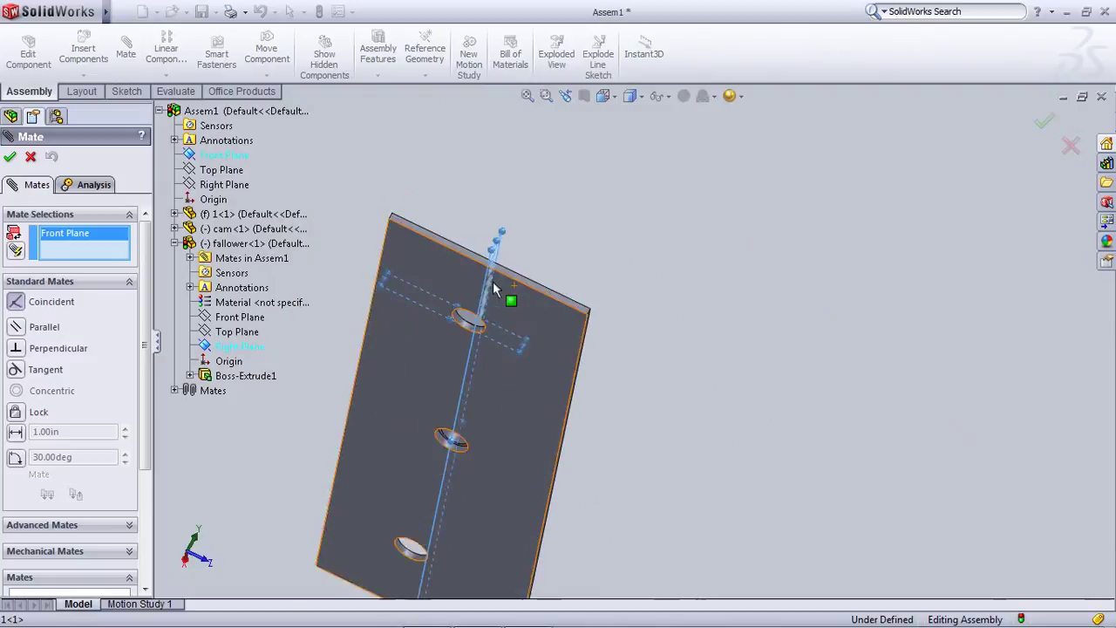
middle_drag(498, 285, 437, 437)
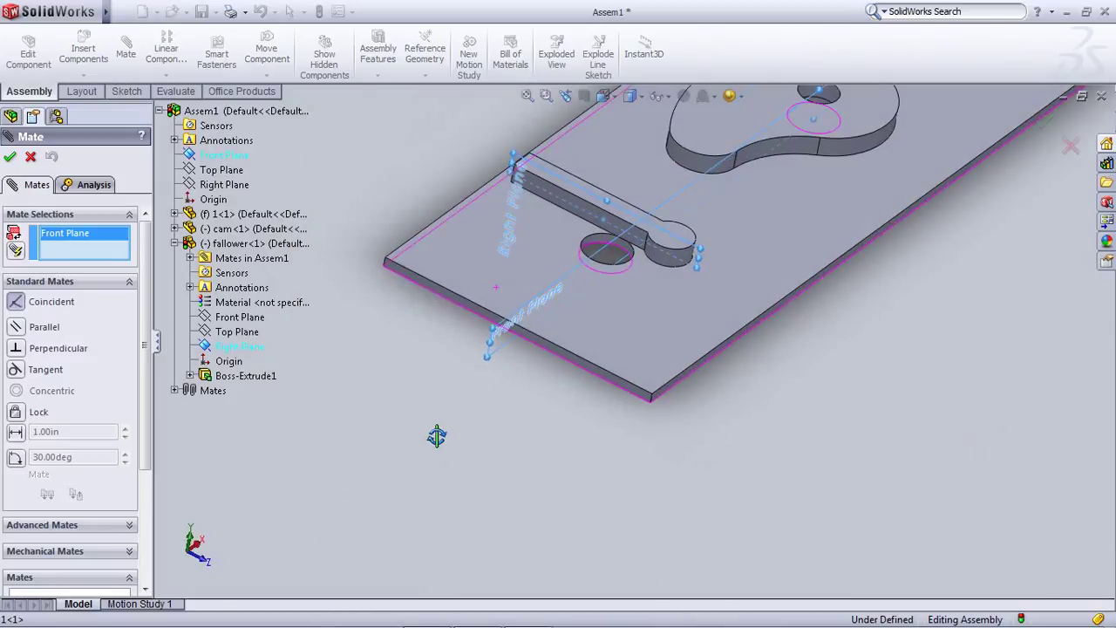
scroll(634, 212, down, 4)
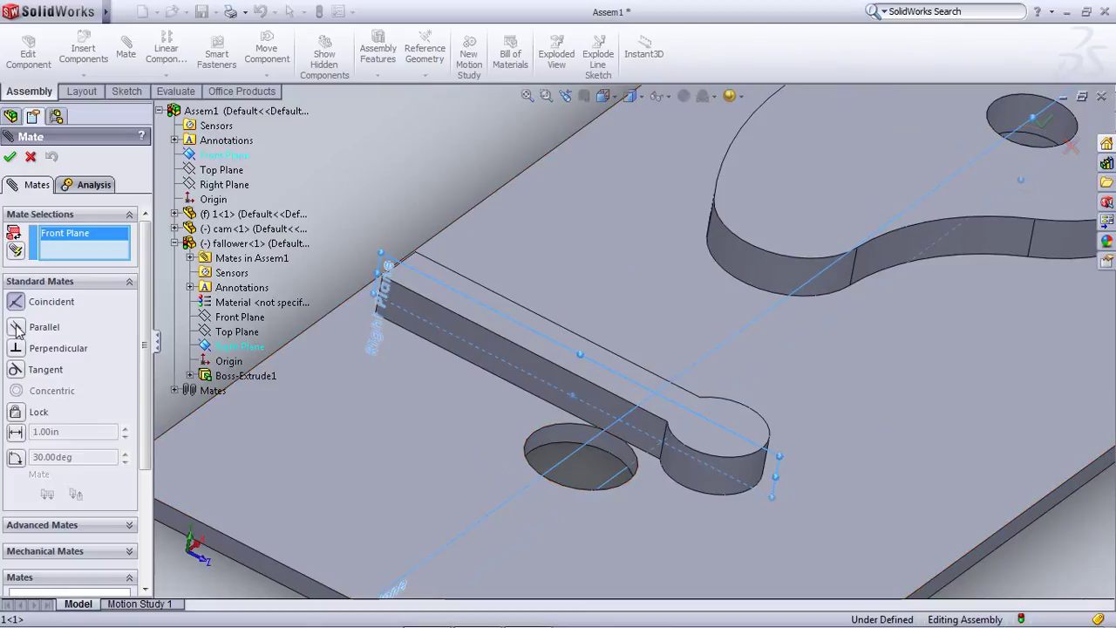
scroll(567, 371, up, 5)
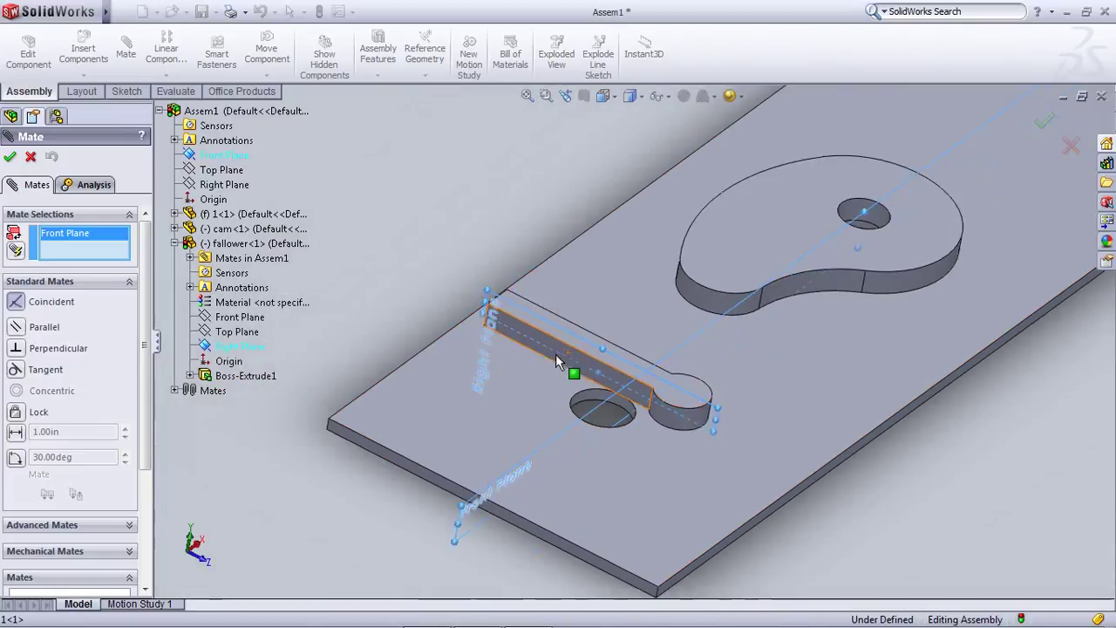
click(30, 158)
Mate the follower's Right Plane coincident with the assembly's Front Plane and collapse the follower's feature list
click(61, 225)
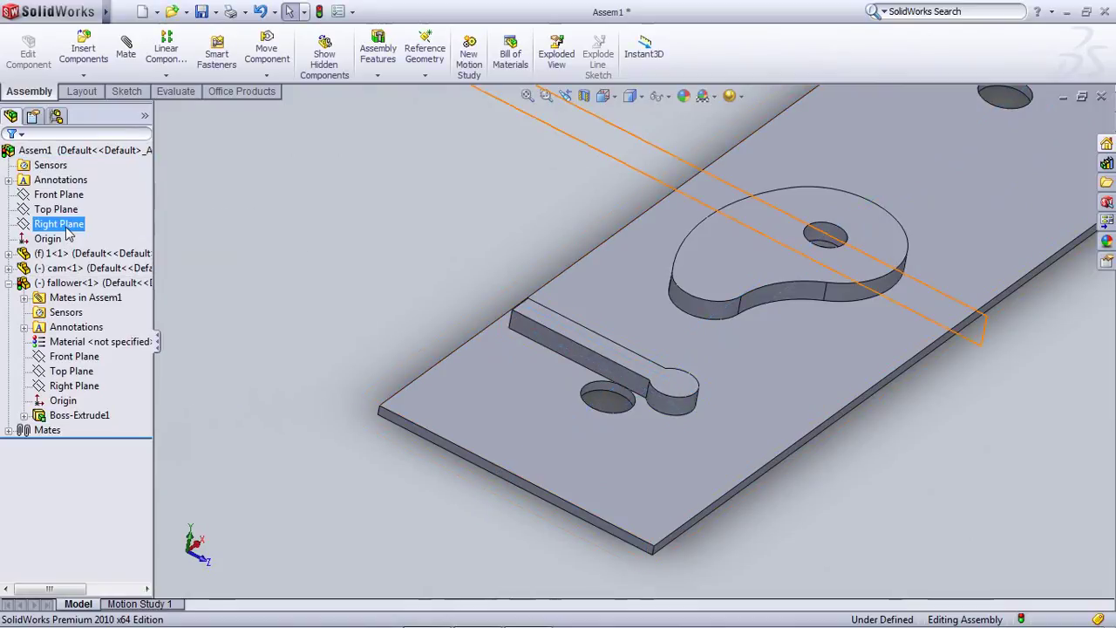
click(67, 195)
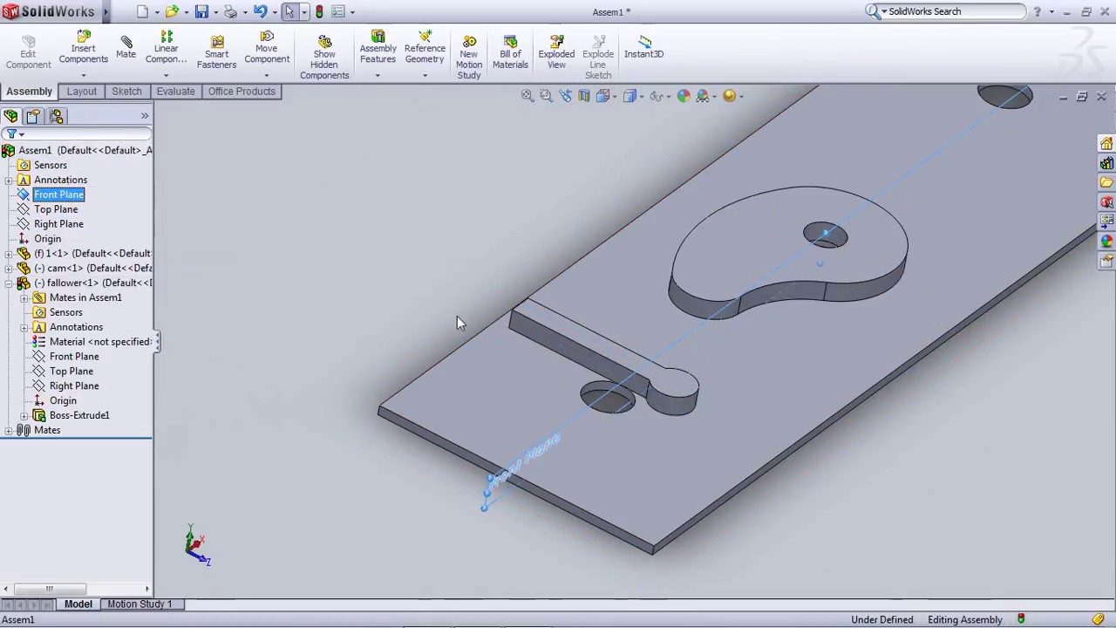
scroll(457, 316, up, 2)
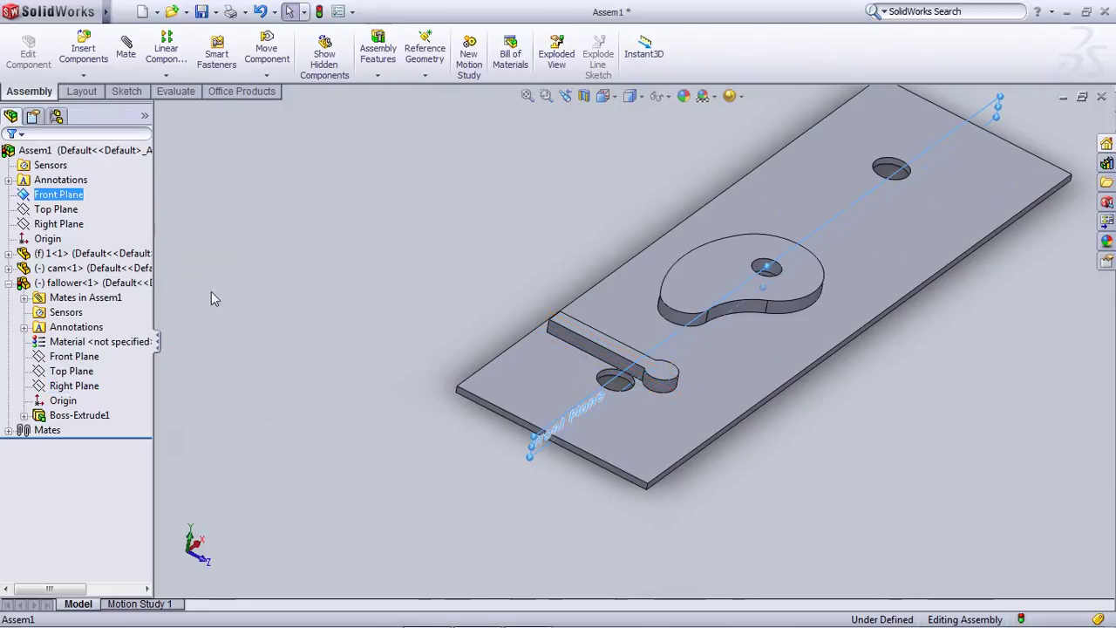
click(126, 50)
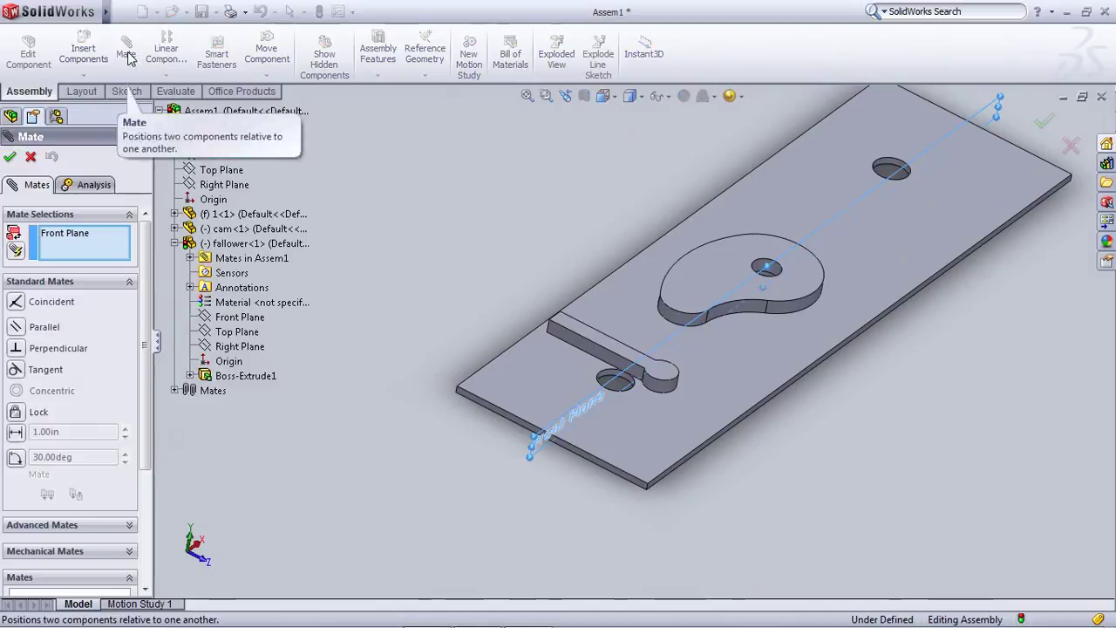
click(243, 349)
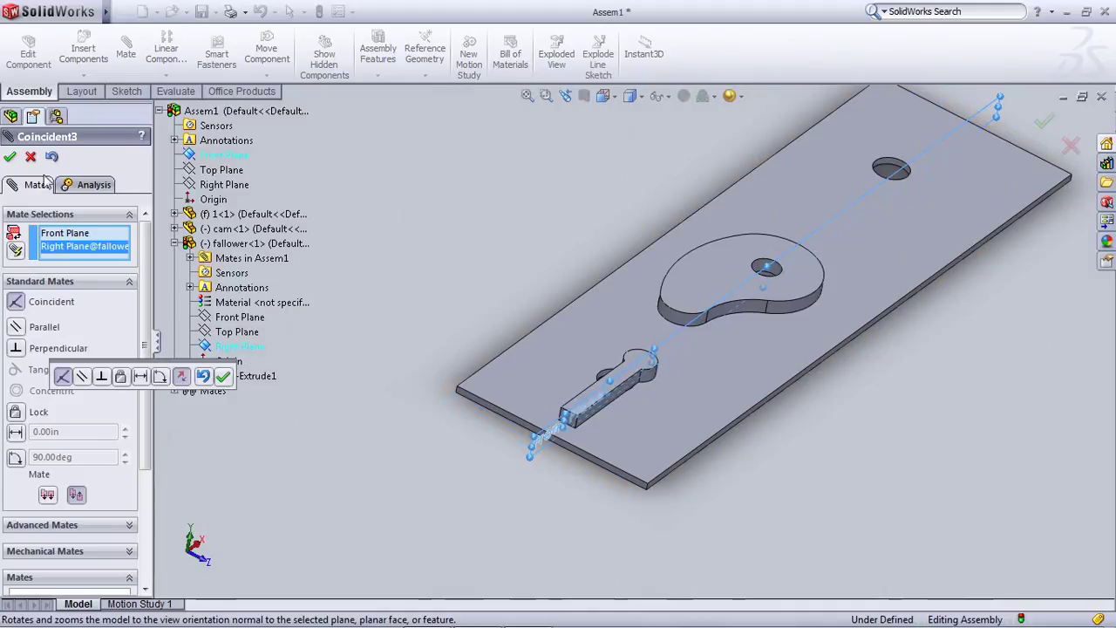
click(9, 157)
click(10, 157)
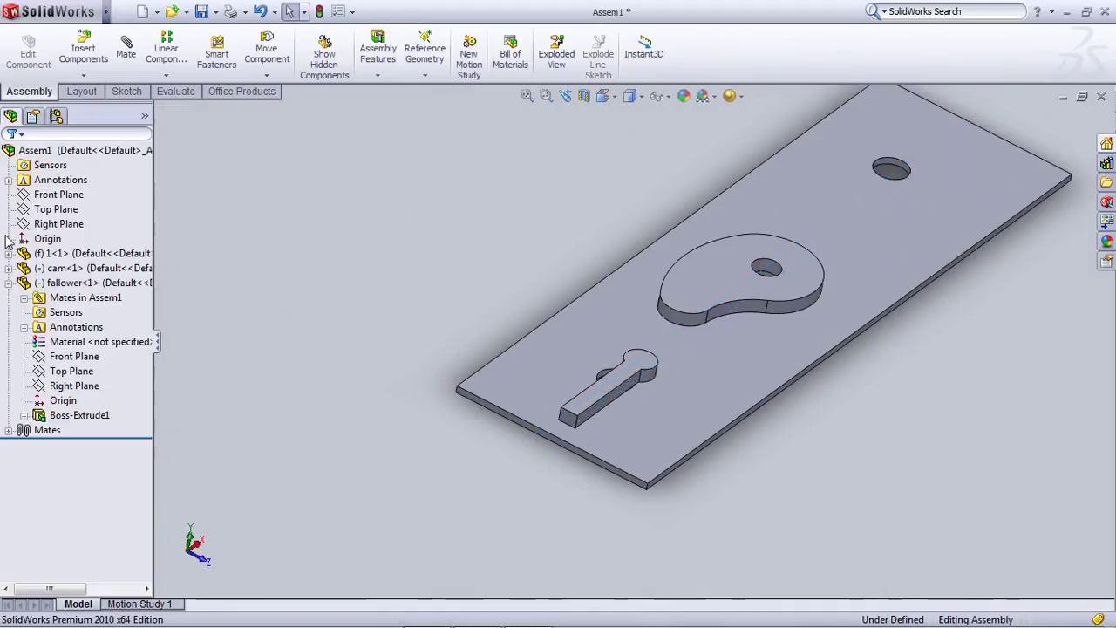
click(10, 284)
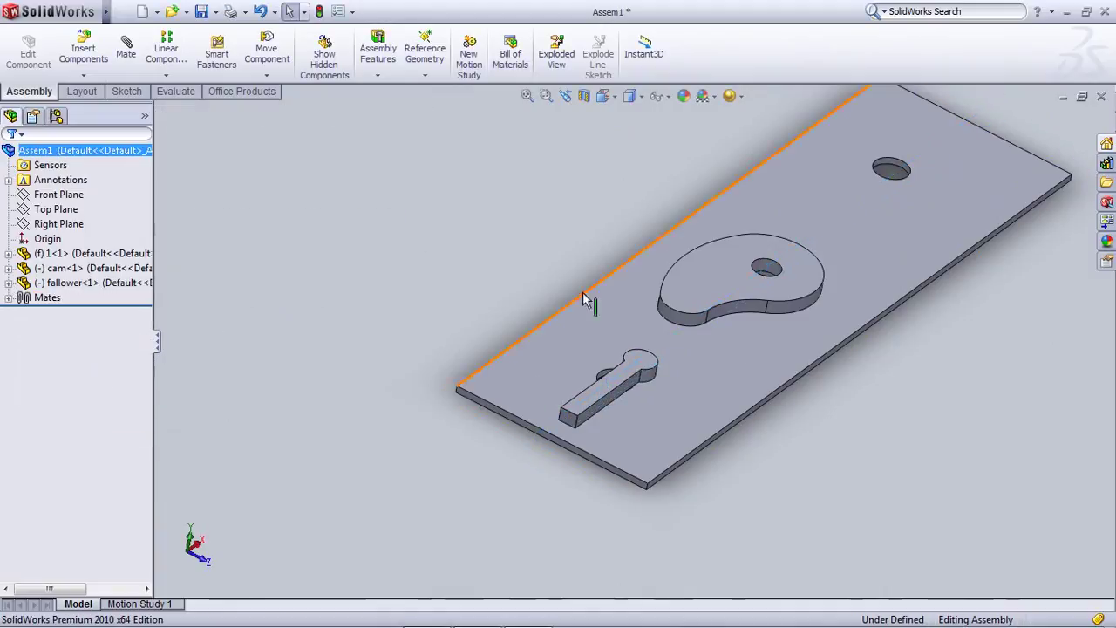
Move the follower along the plate and rotate the cam about its hole to check their free motion, and clear the selection
scroll(646, 347, up, 1)
drag(639, 358, 756, 456)
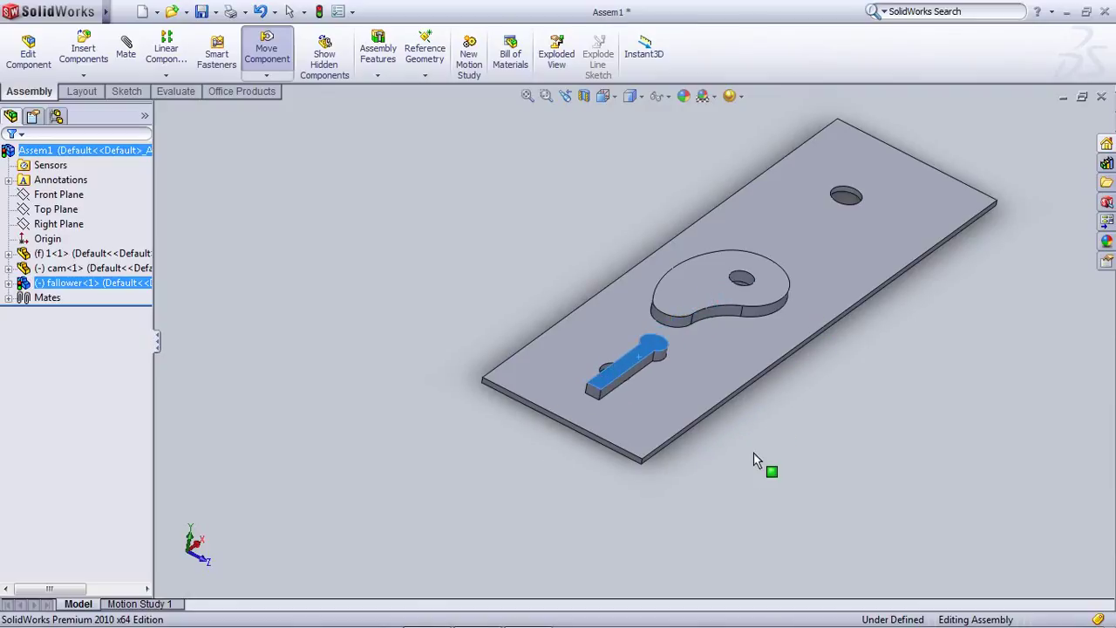
key(Escape)
drag(680, 294, 872, 450)
drag(693, 454, 588, 264)
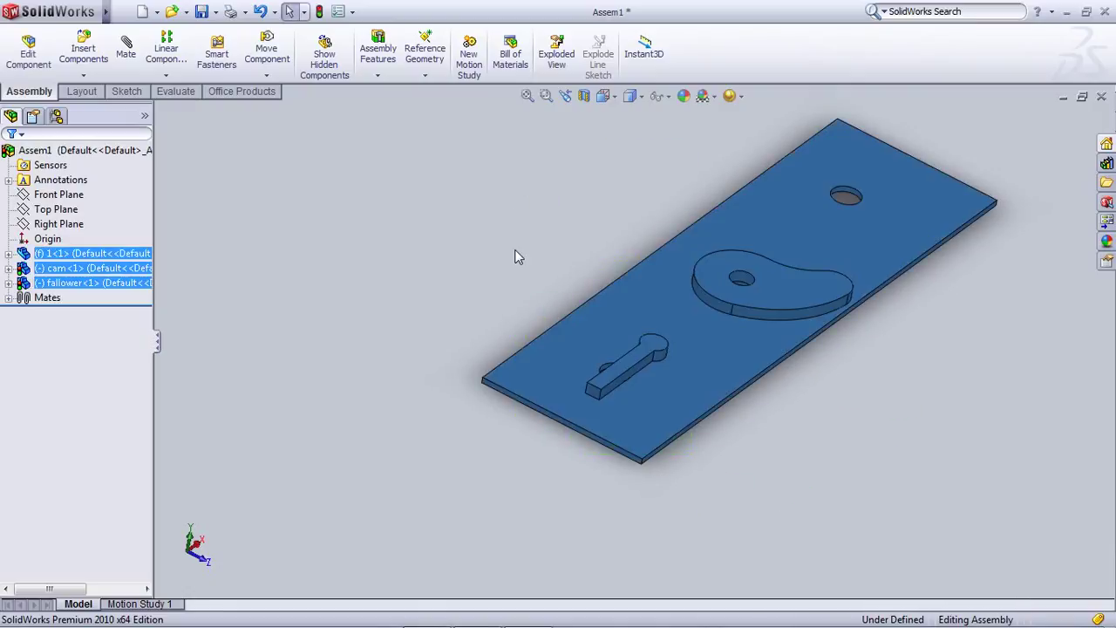
click(515, 248)
scroll(767, 220, up, 2)
scroll(816, 215, down, 3)
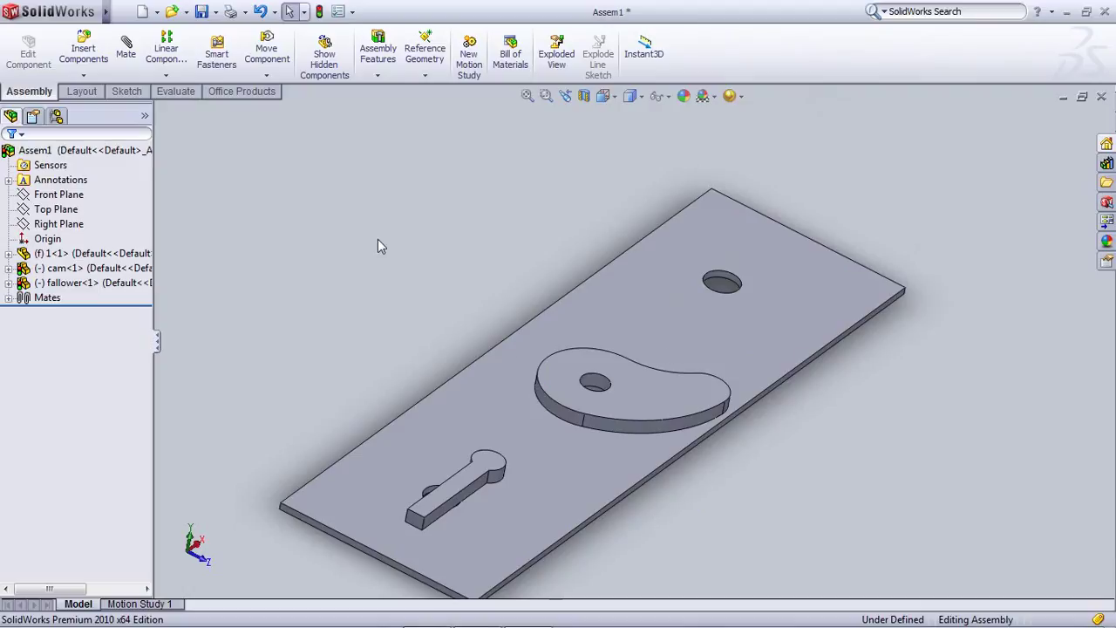
Start a Cam mechanical mate and select the cam's long curved side face and the adjoining large rounded end face
click(126, 48)
key(f)
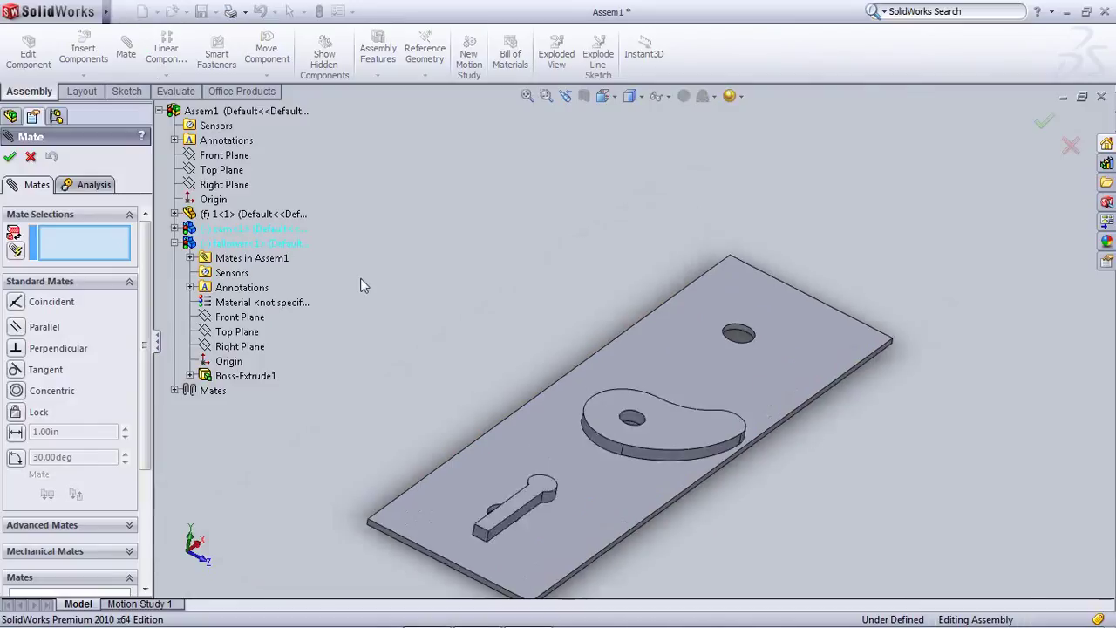
click(76, 283)
click(70, 335)
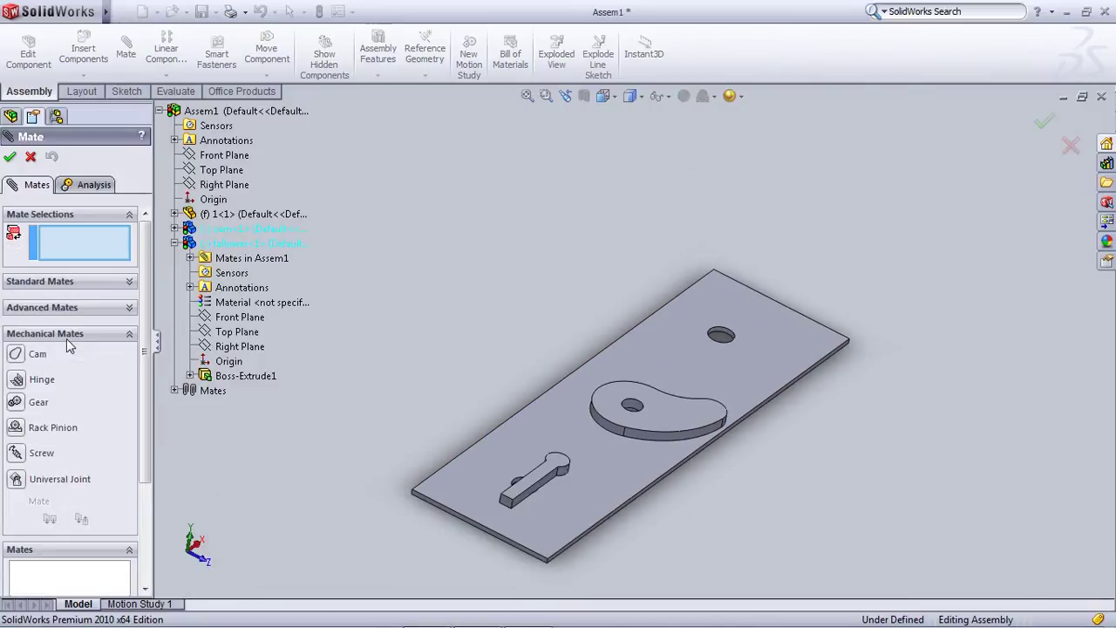
click(16, 356)
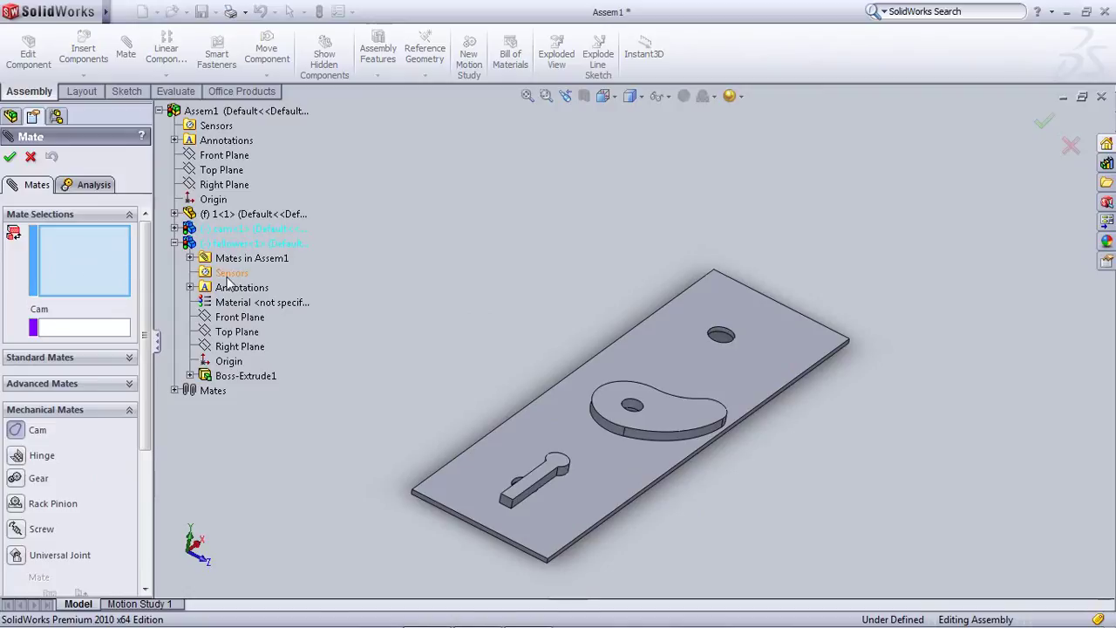
scroll(742, 440, down, 4)
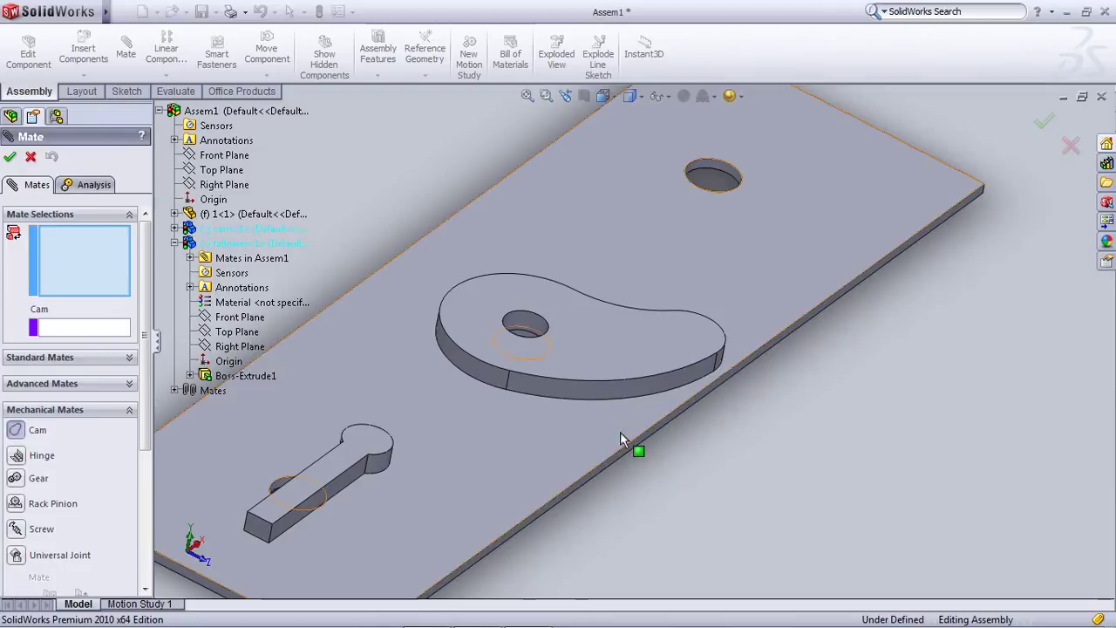
click(563, 384)
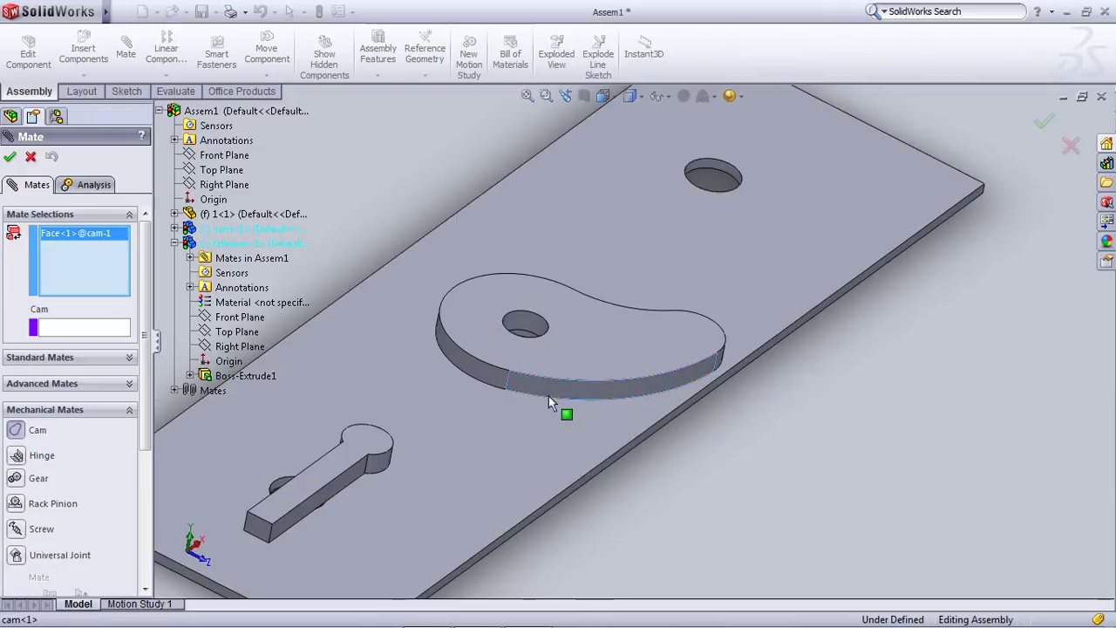
click(486, 378)
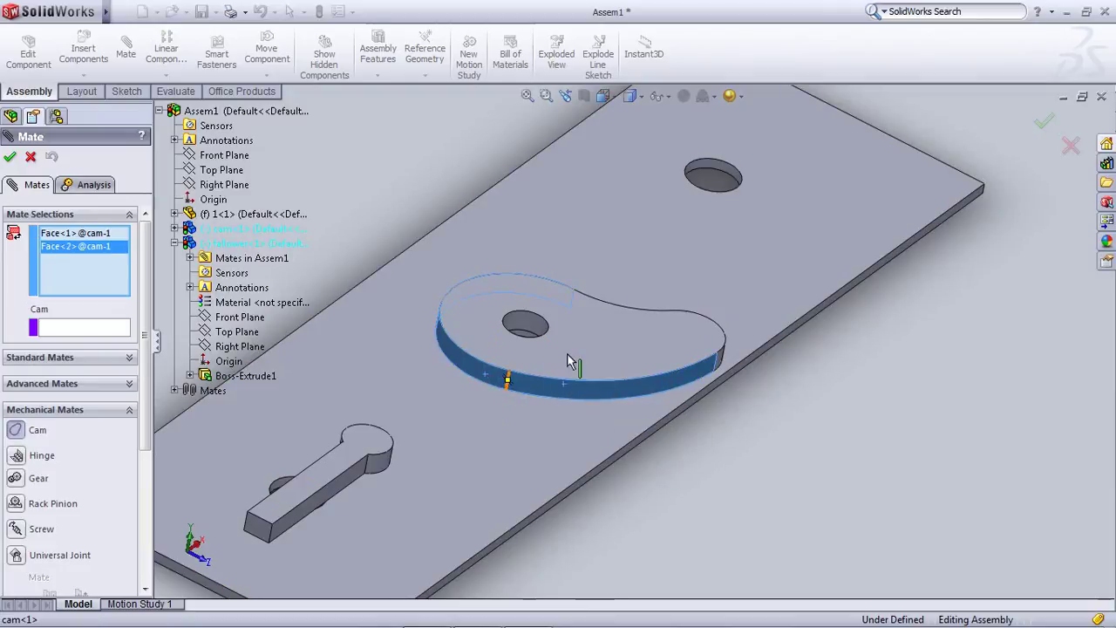
Add the cam's small rounded end face and its concave side face to the cam path selections
mouse_move(567, 362)
middle_down()
mouse_move(384, 458)
mouse_move(239, 436)
mouse_move(551, 349)
middle_up()
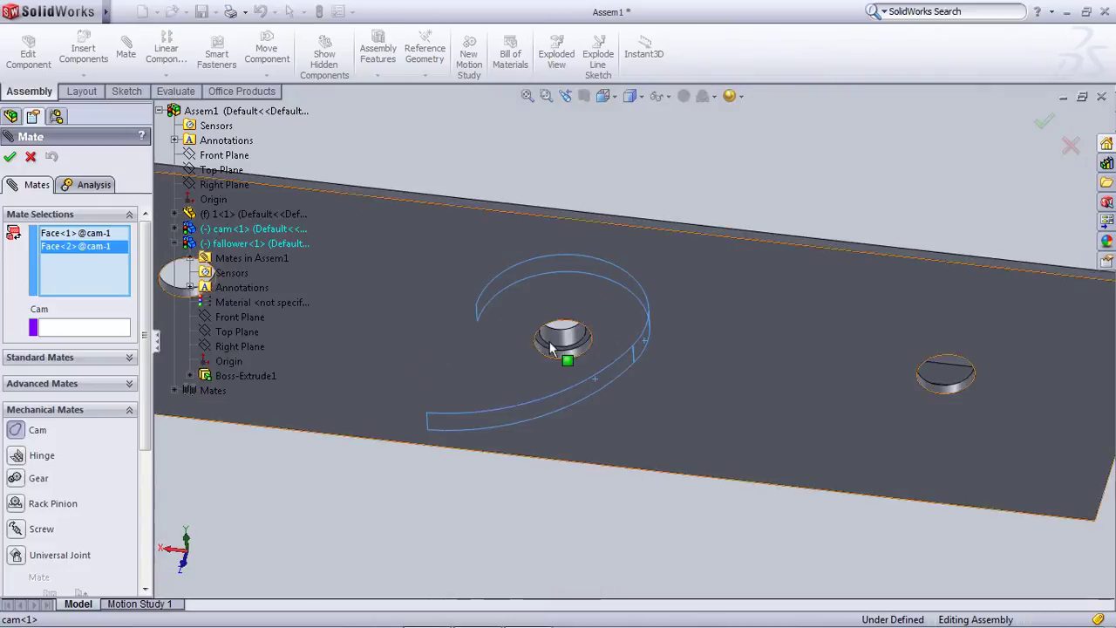
middle_drag(588, 199, 764, 369)
right_click(702, 377)
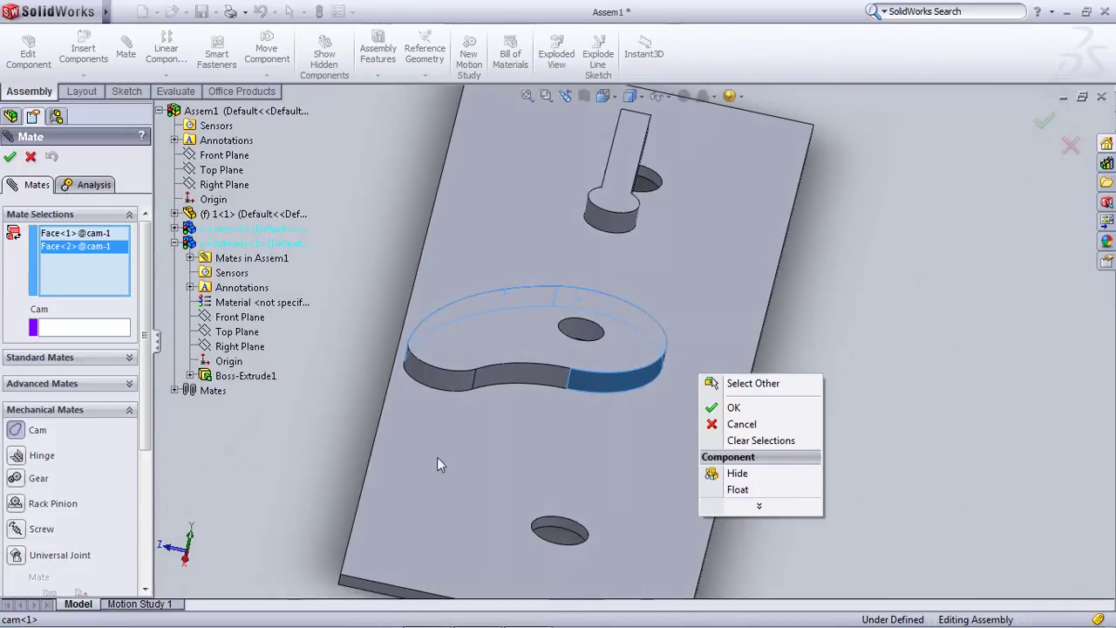
click(445, 384)
click(526, 369)
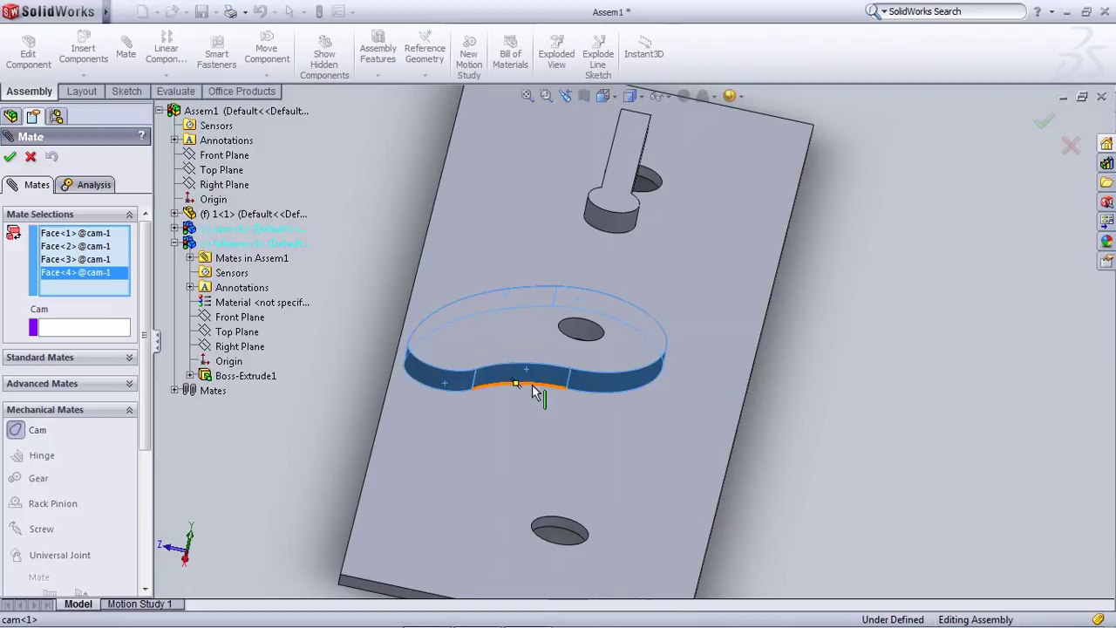
Assign the cylindrical face of the follower's round head as the cam follower and finish the cam mate
click(80, 335)
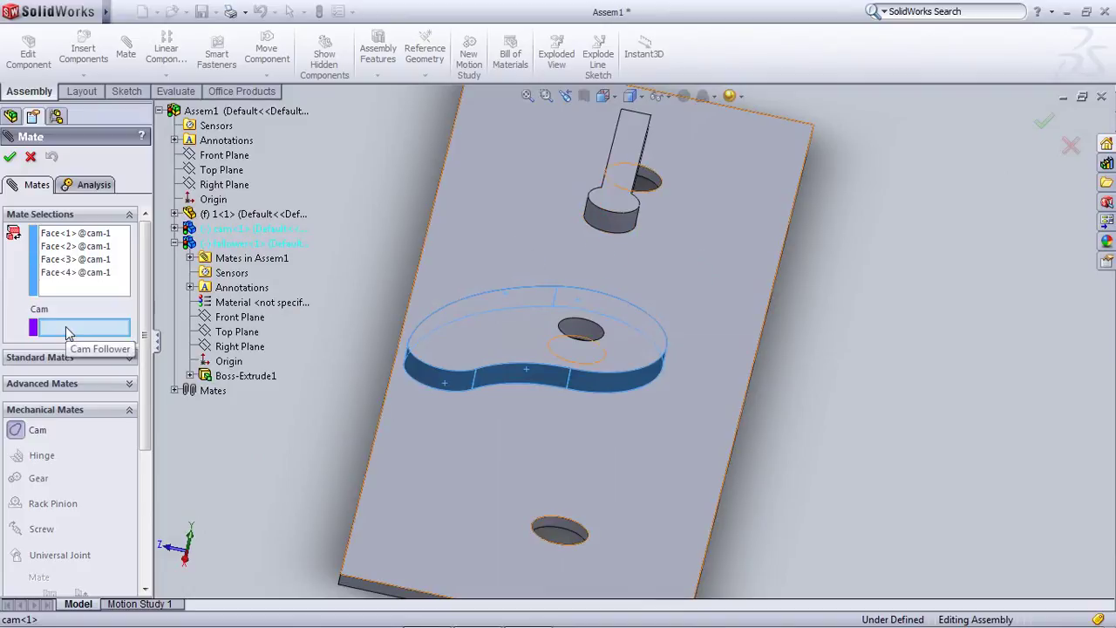
click(593, 219)
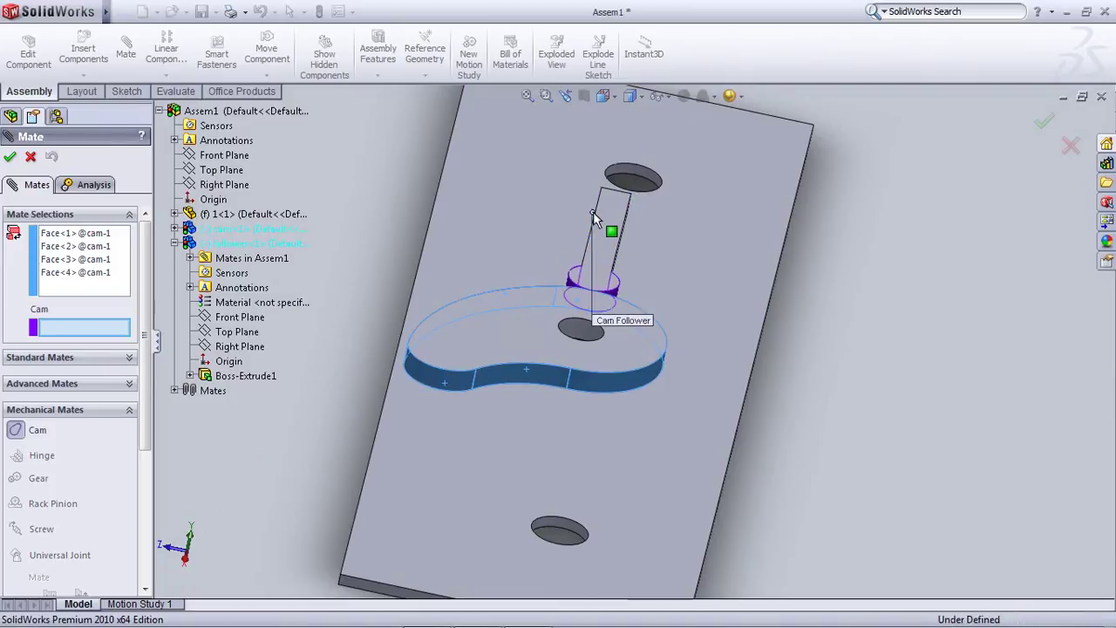
click(11, 159)
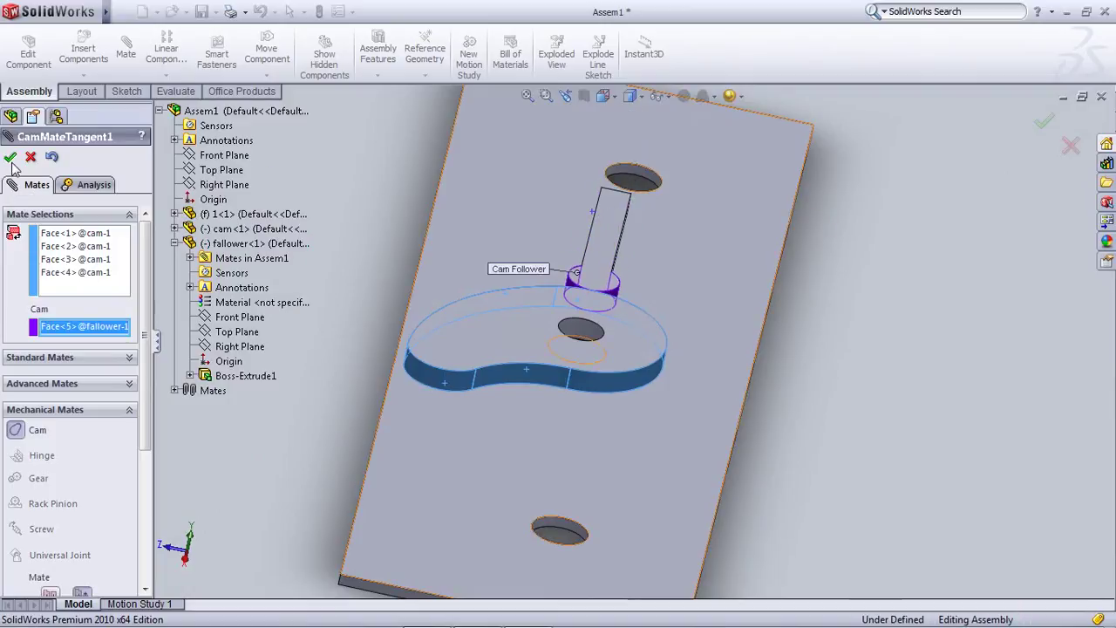
click(11, 159)
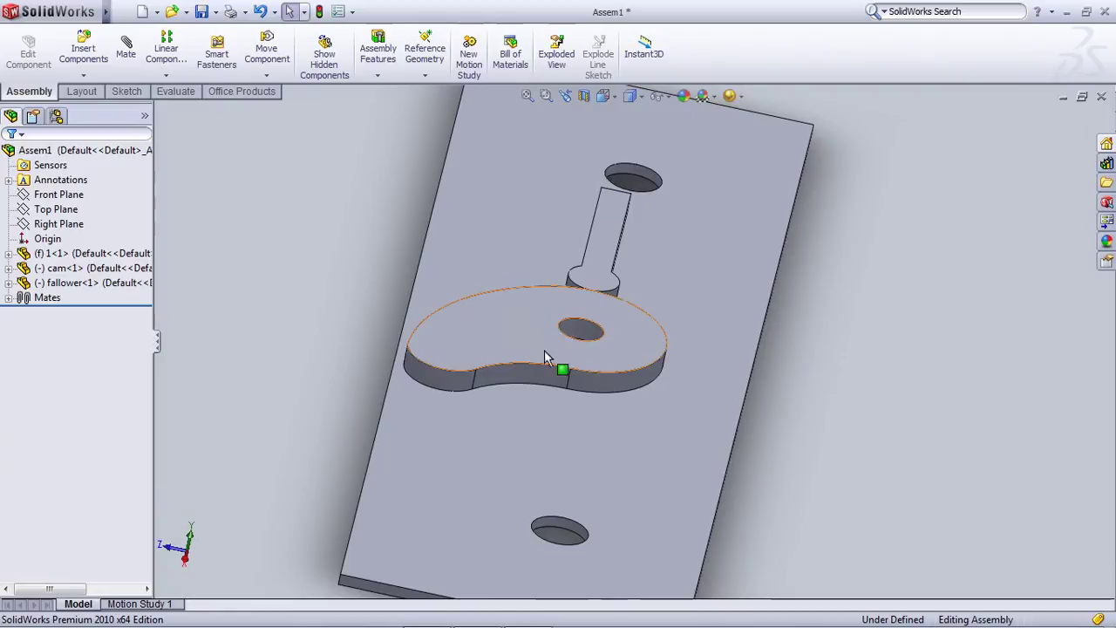
Rotate the cam and view the assembly from the top to check how the follower tracks the cam profile
drag(454, 354, 563, 434)
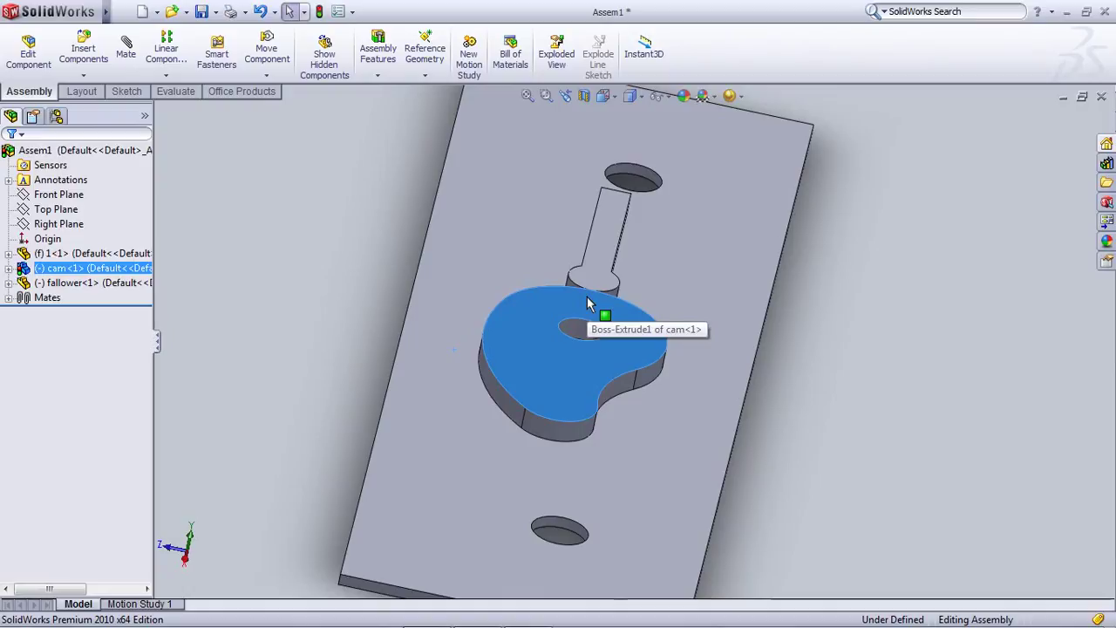
key(ctrl+5)
click(645, 218)
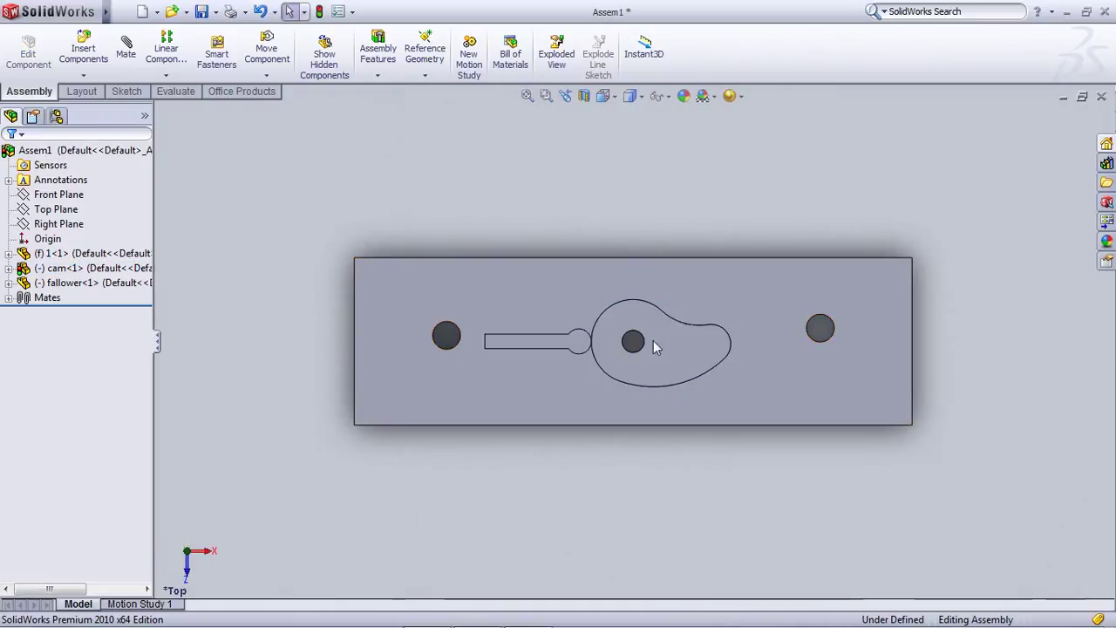
scroll(537, 331, down, 2)
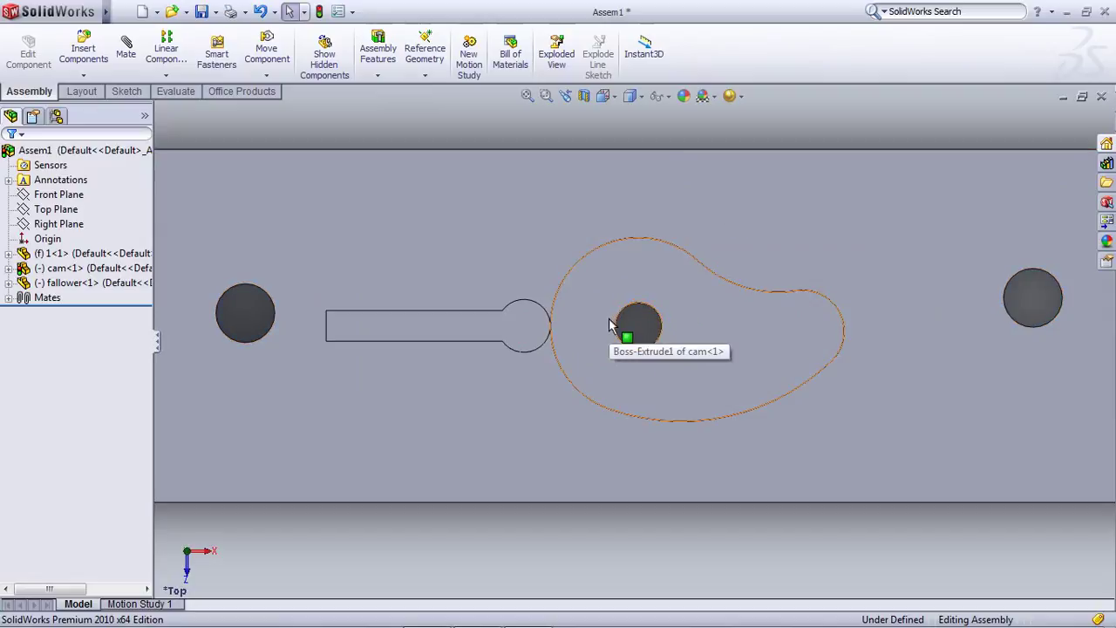
drag(738, 371, 535, 407)
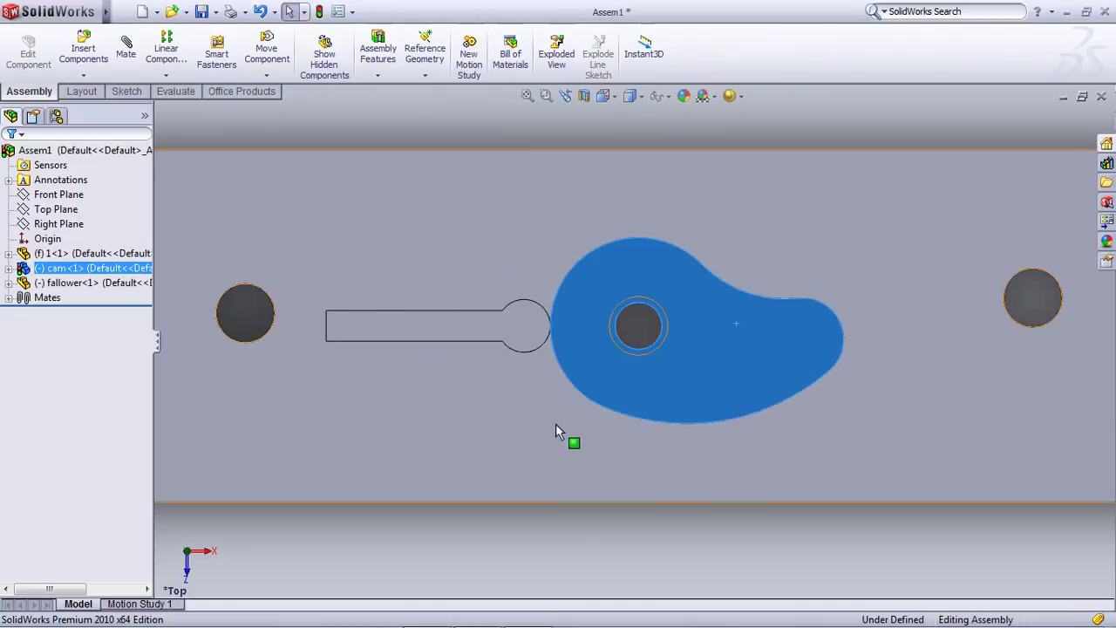
click(525, 412)
key(Escape)
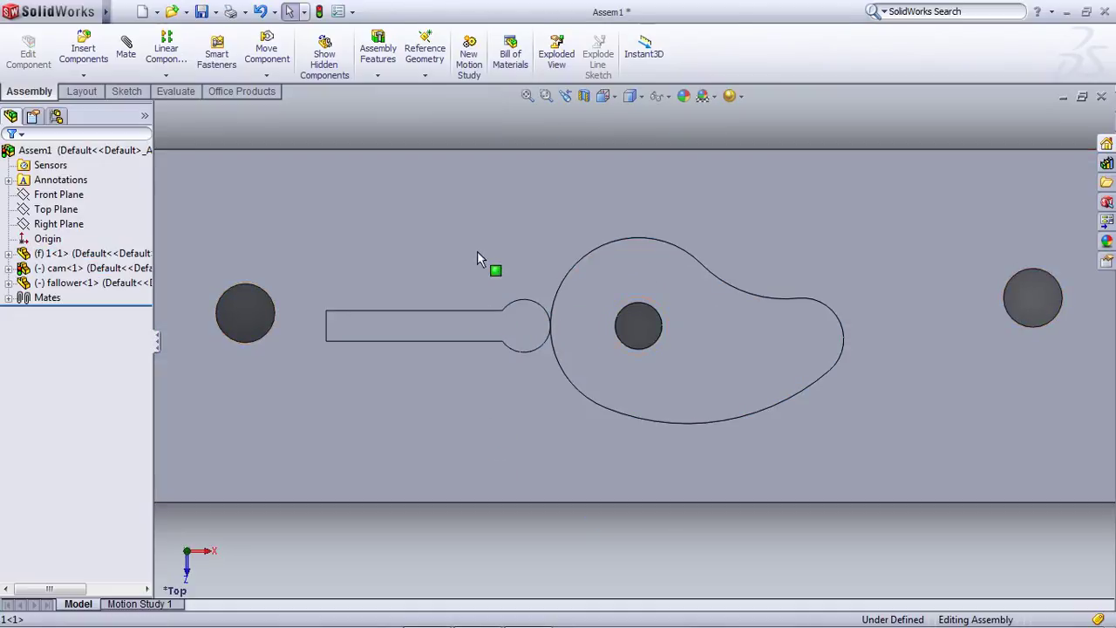
Suppress the Coincident3 mate between the follower's centre plane and the assembly's Front Plane
click(8, 299)
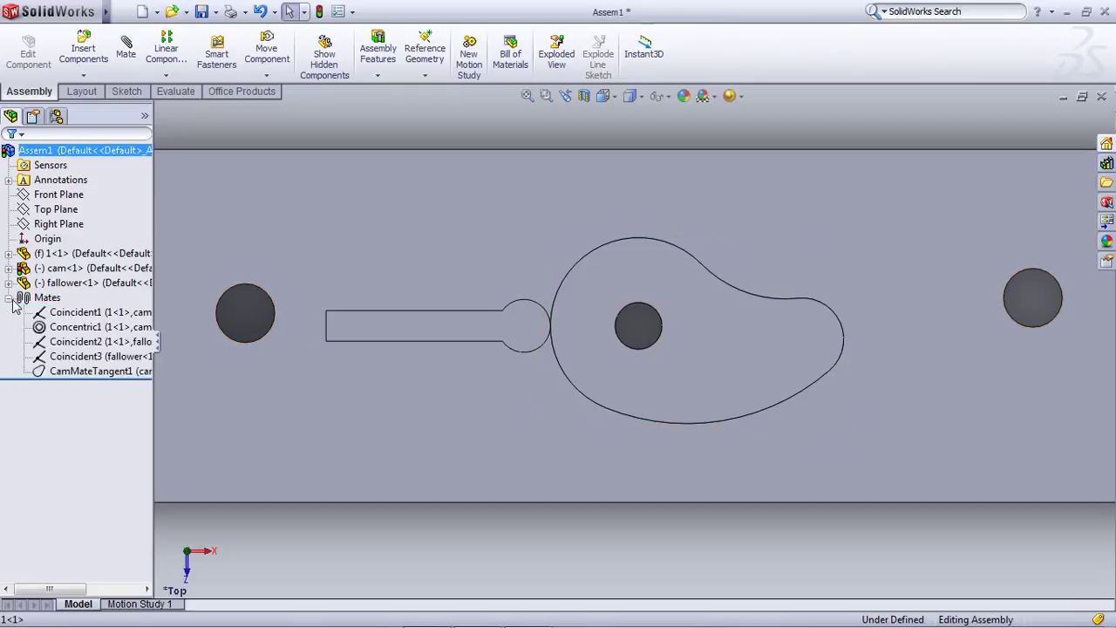
right_click(75, 357)
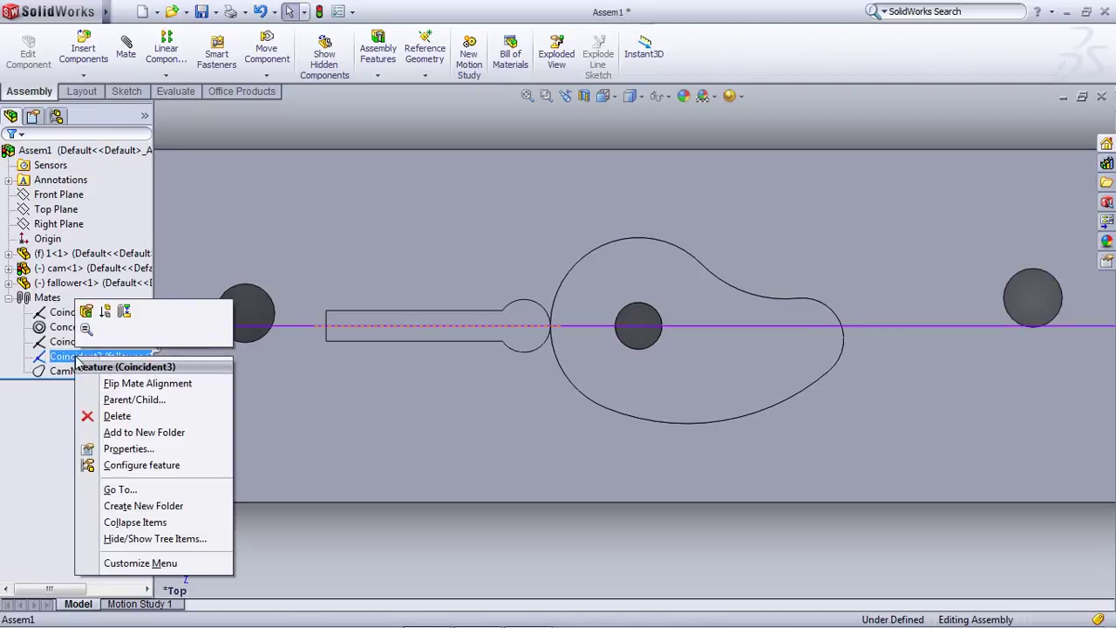
click(105, 312)
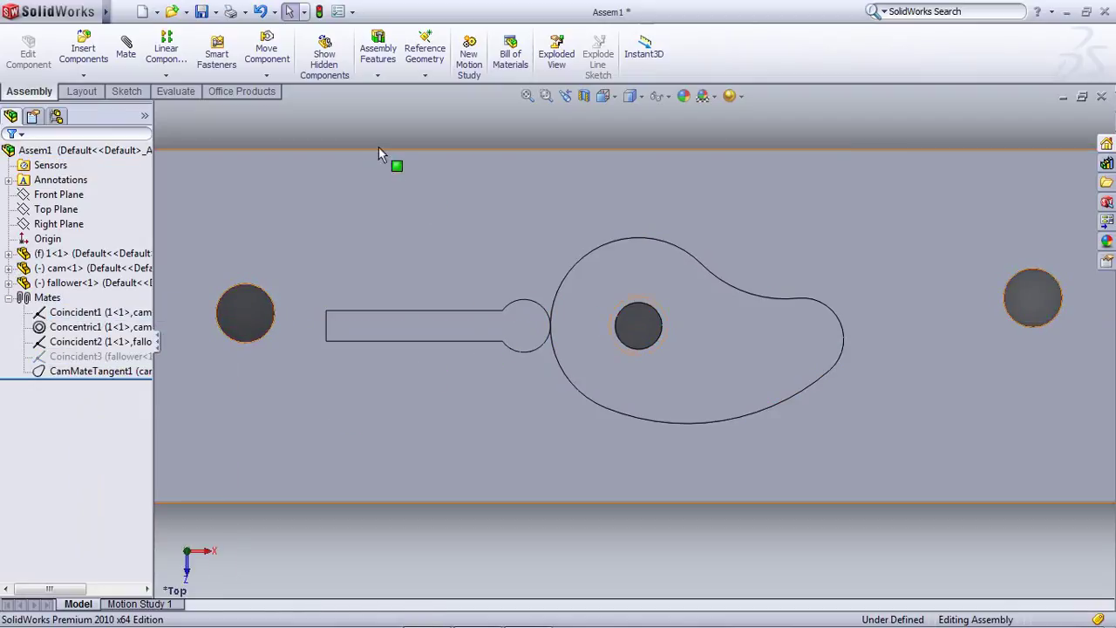
Swing the follower off the centre line and rotate the cam to examine their motion without the plane mate
drag(421, 344, 440, 358)
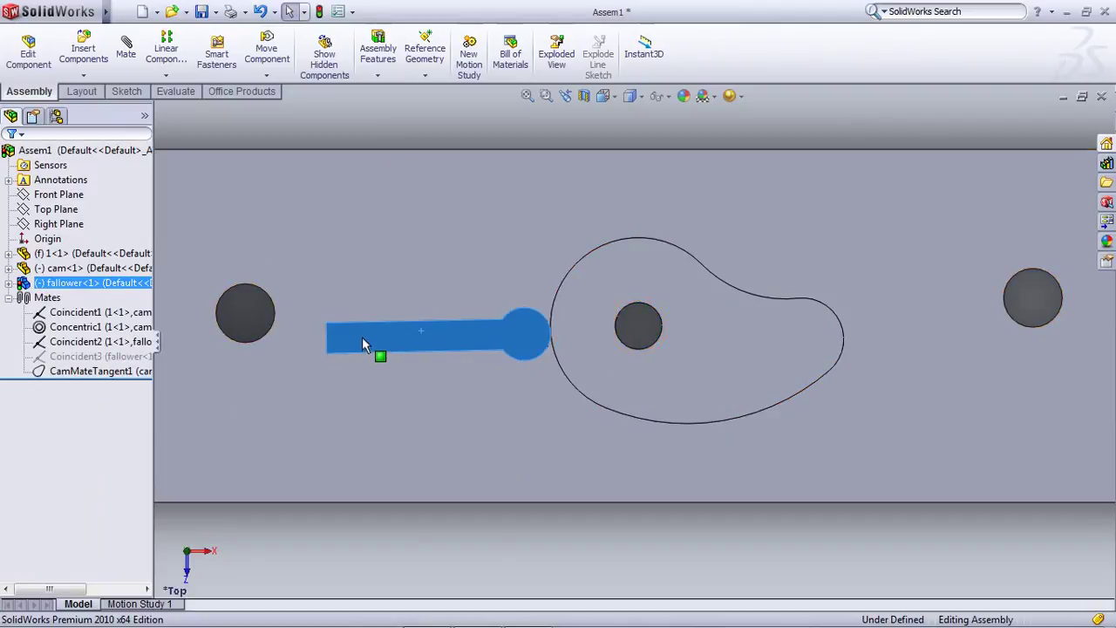
drag(362, 337, 347, 199)
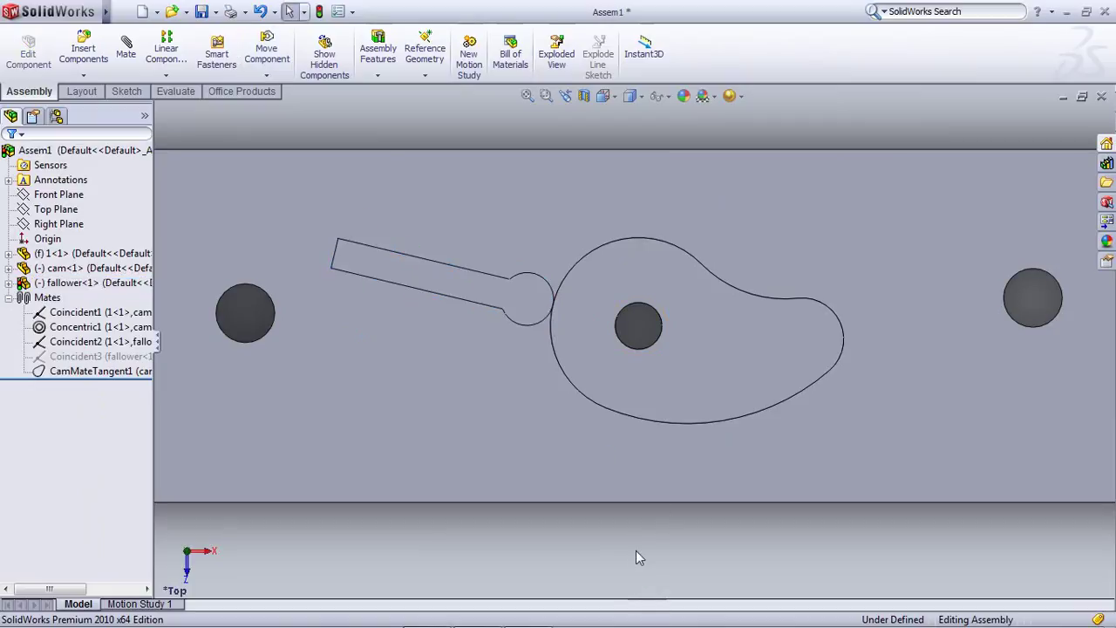
drag(721, 341, 548, 398)
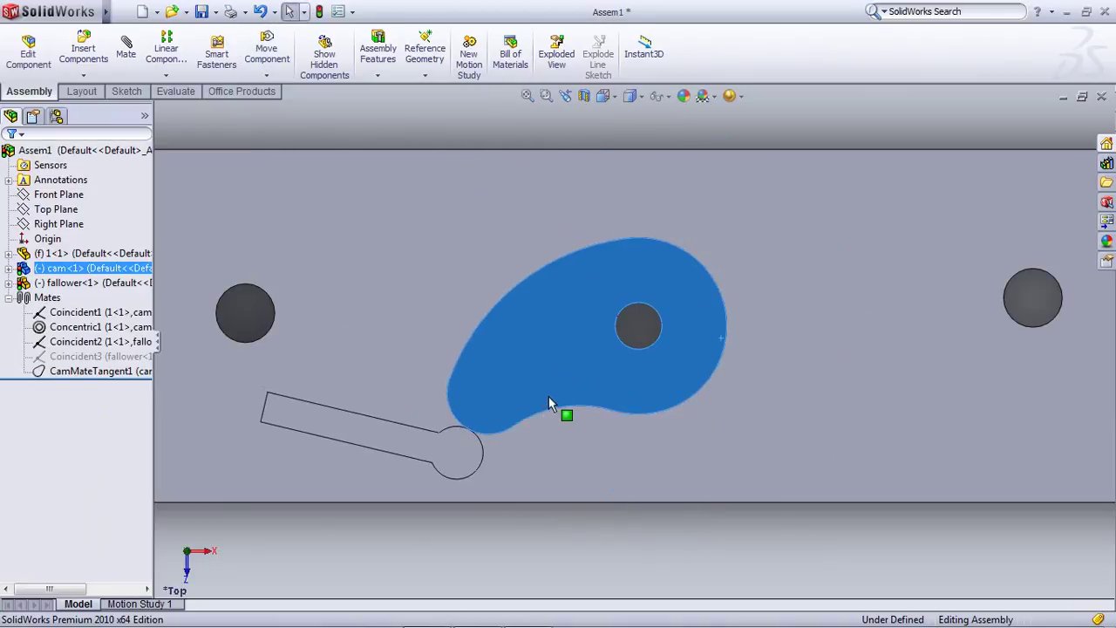
Unsuppress the Coincident3 mate to align the follower with the assembly's Front Plane again
right_click(92, 356)
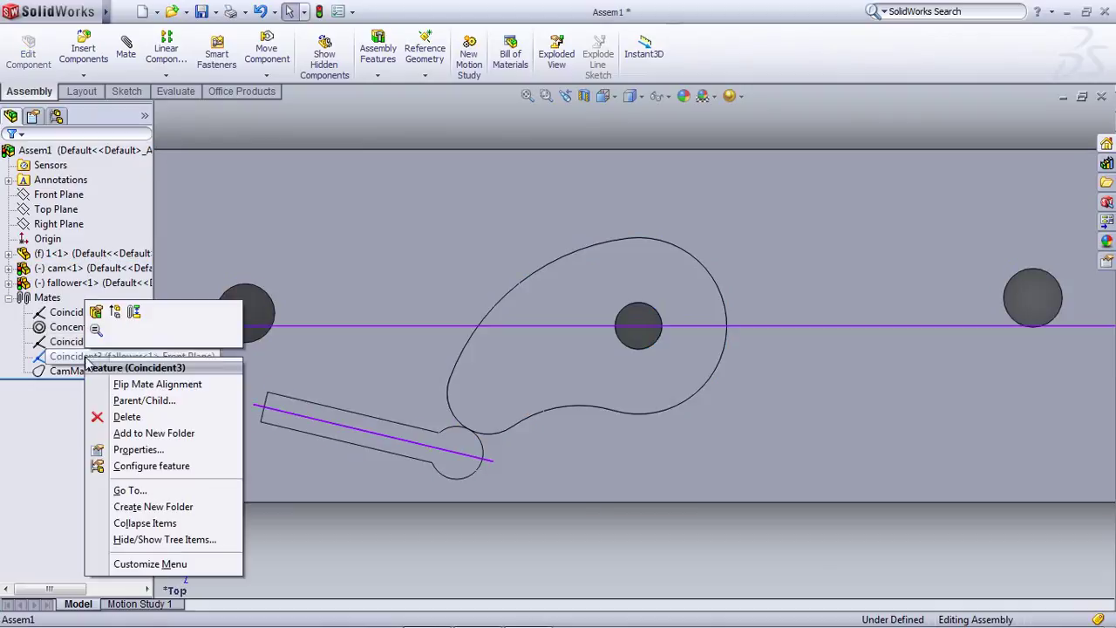
click(115, 319)
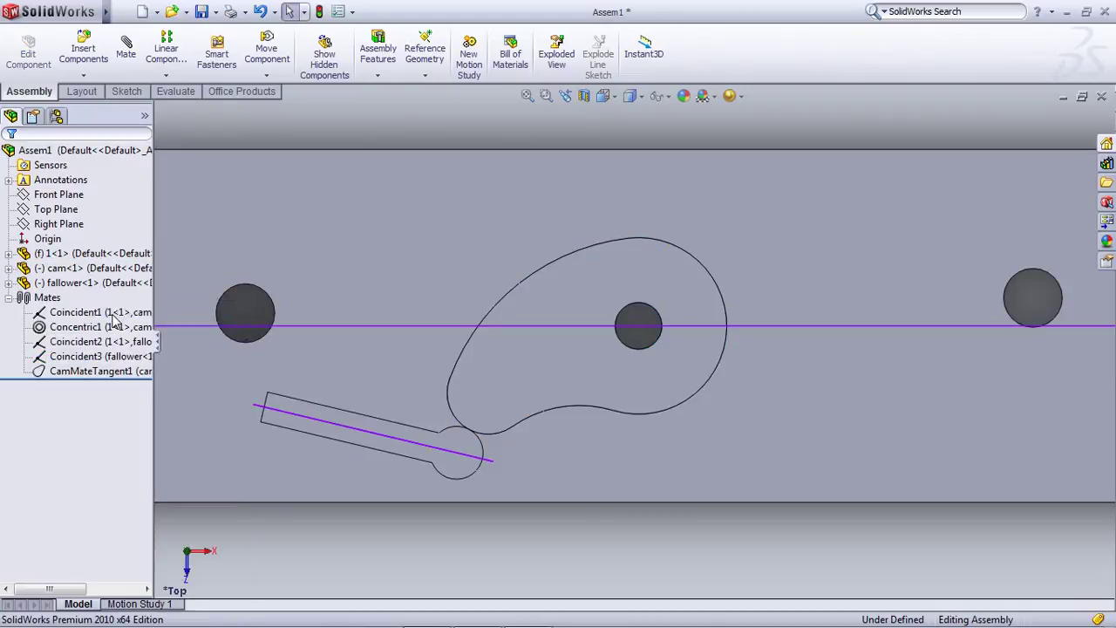
key(f)
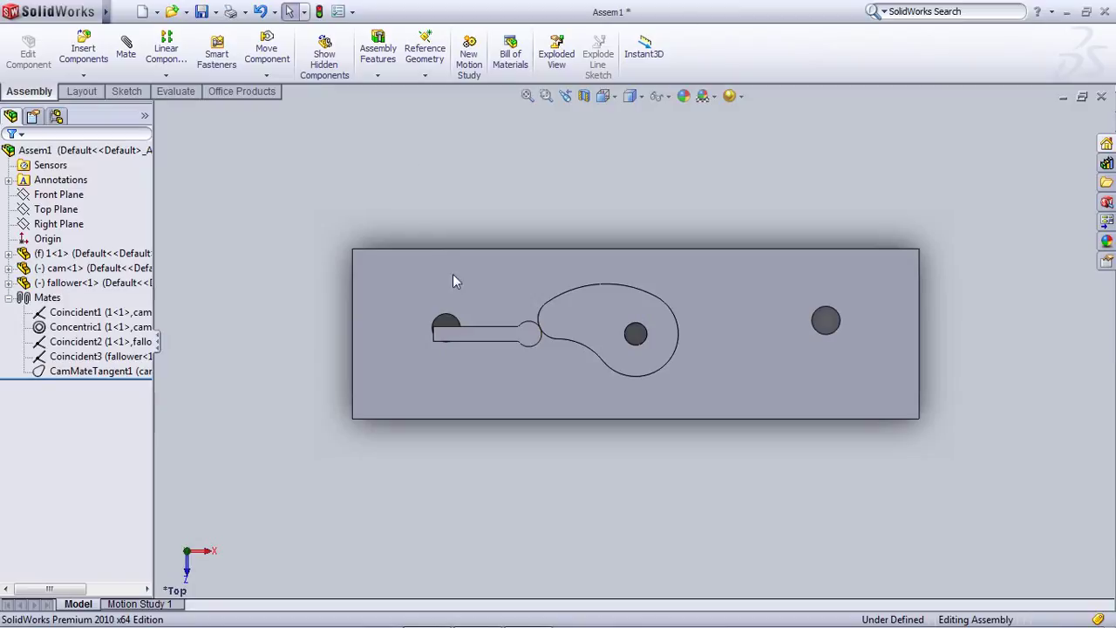
scroll(521, 347, down, 4)
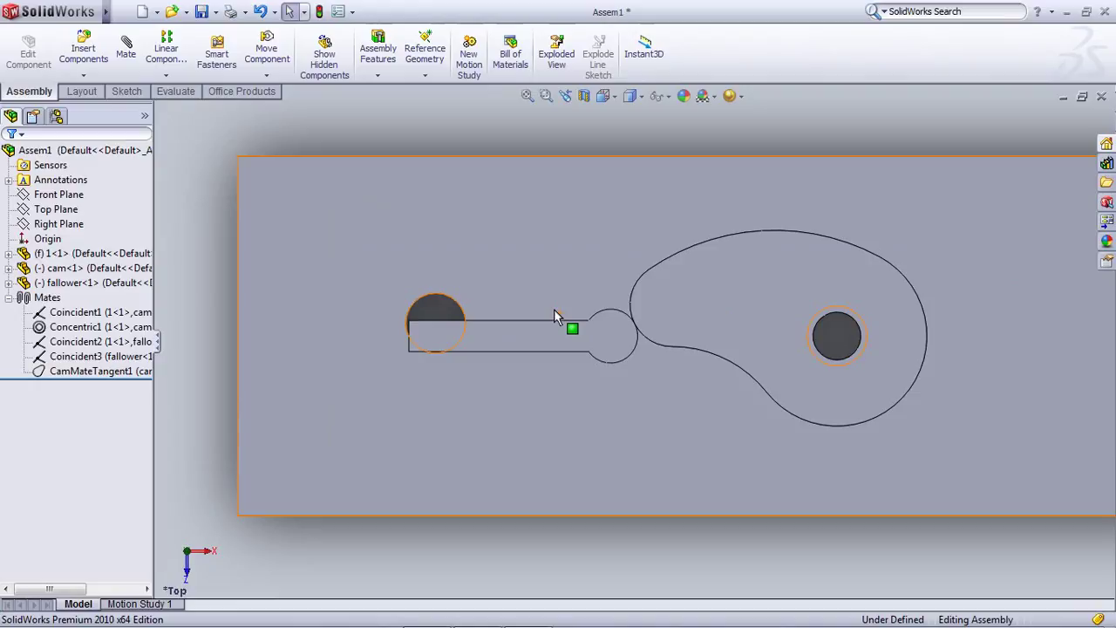
right_click(62, 359)
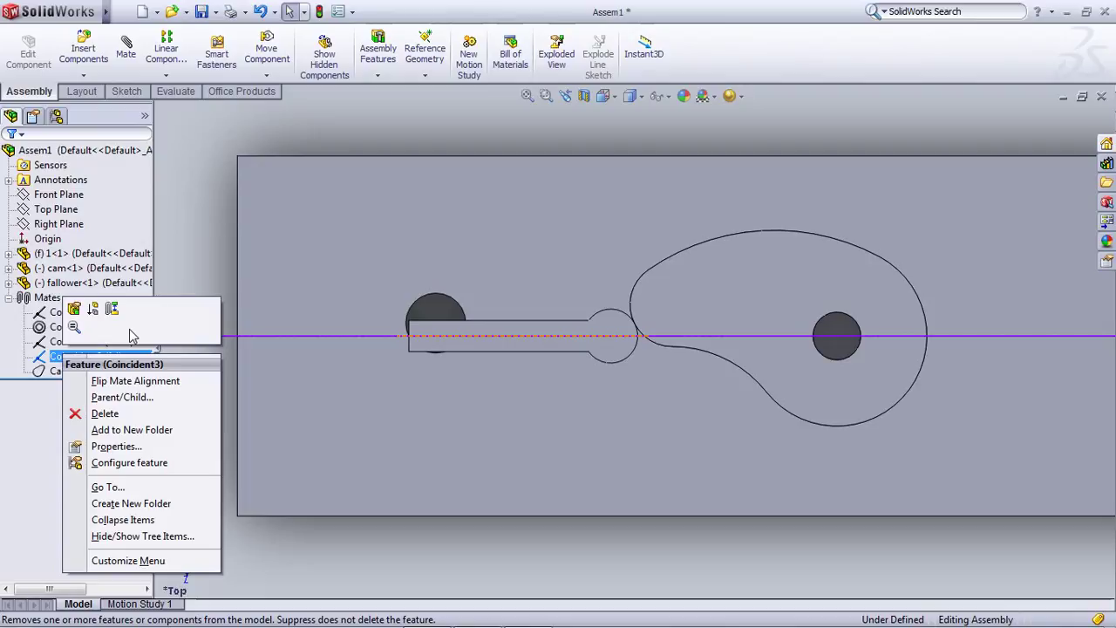
click(408, 118)
scroll(492, 324, up, 4)
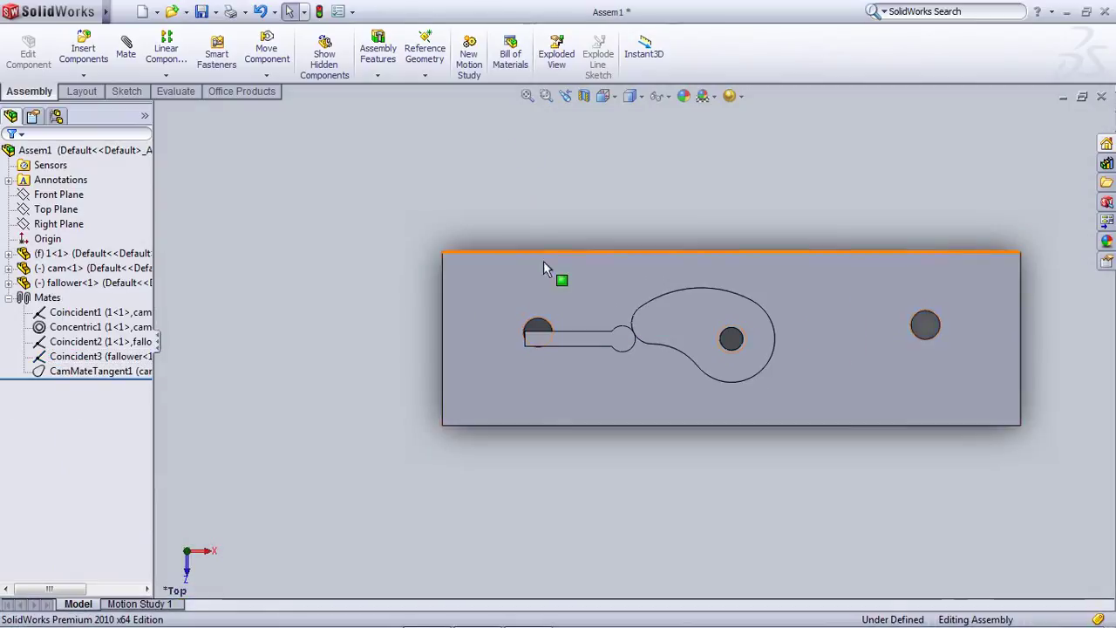
middle_drag(554, 263, 567, 200)
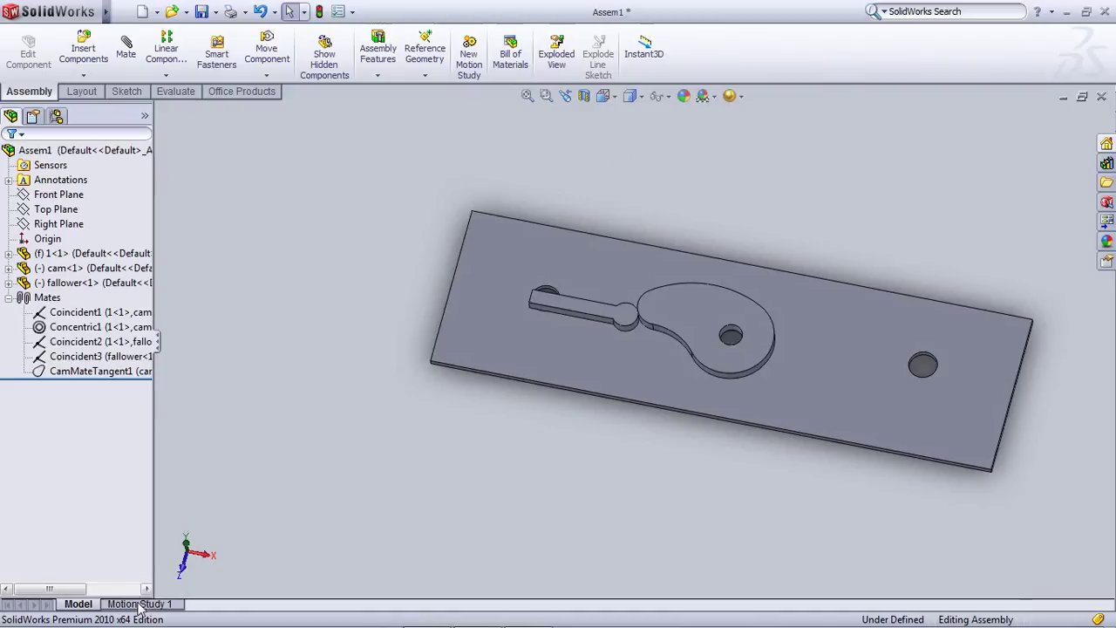
click(134, 57)
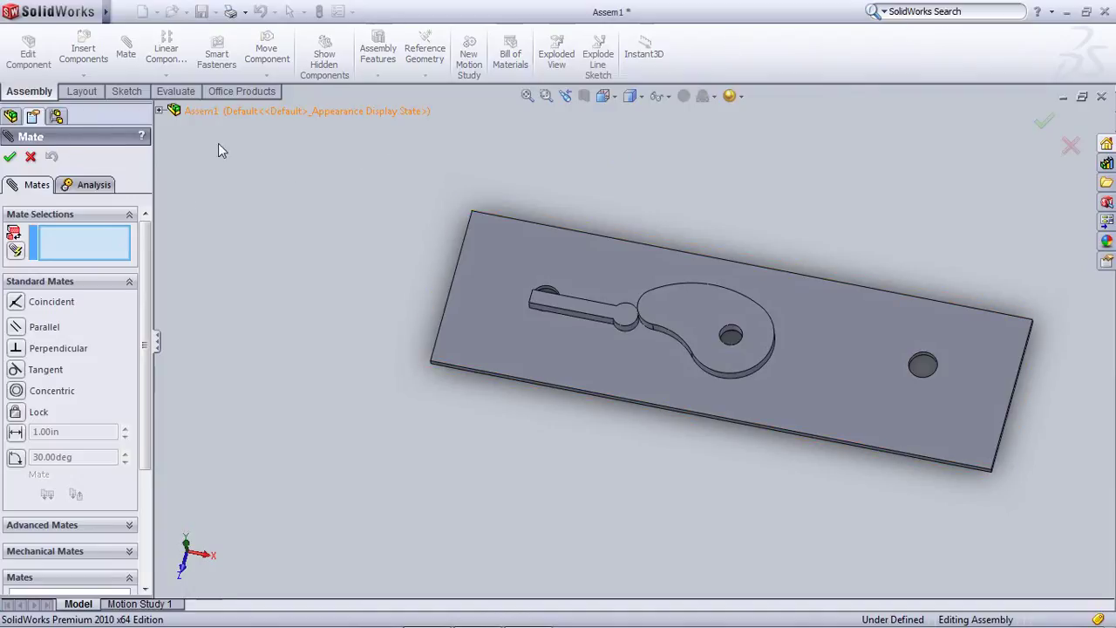
click(31, 159)
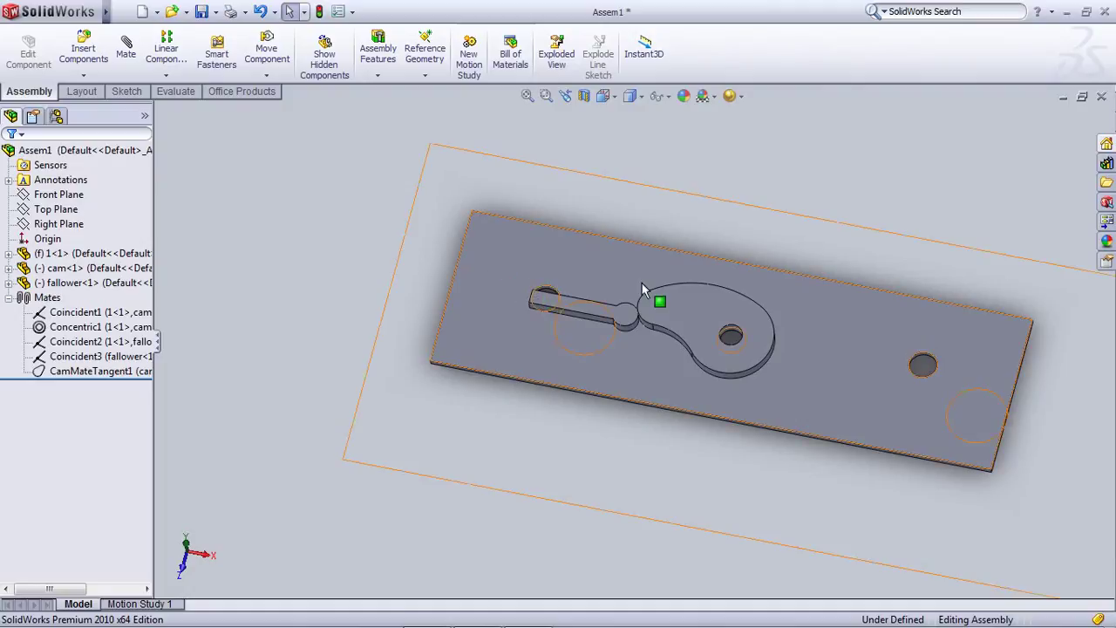
Rotate the cam and orbit the assembly to examine how the follower meets the cam profile from several angles
scroll(661, 302, down, 3)
drag(829, 323, 927, 343)
drag(953, 361, 960, 320)
key(Escape)
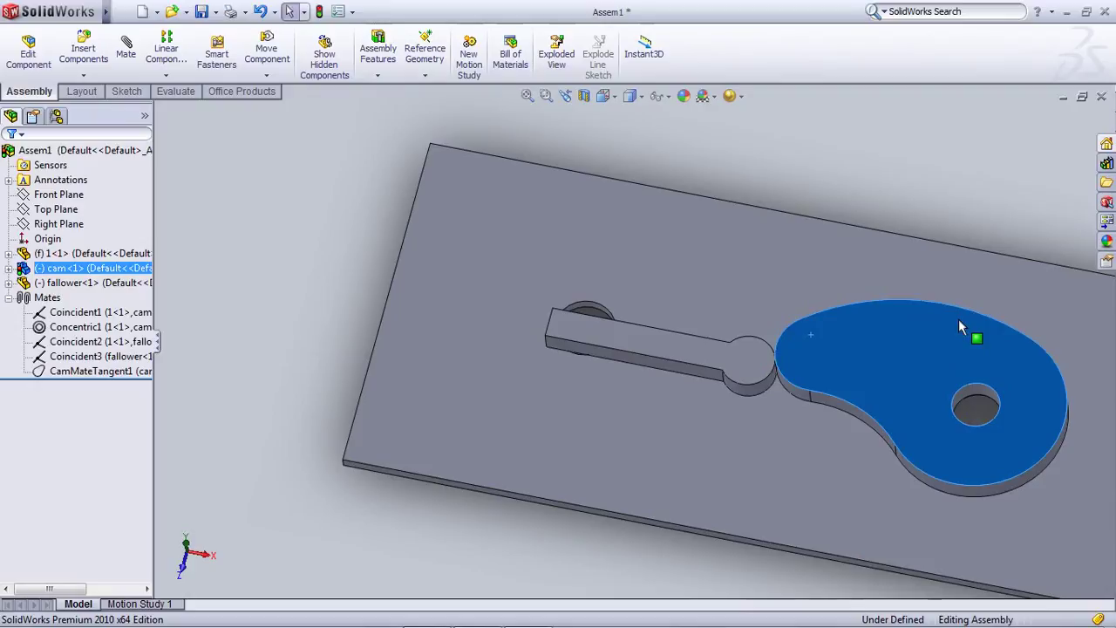
click(337, 279)
middle_drag(337, 279, 752, 449)
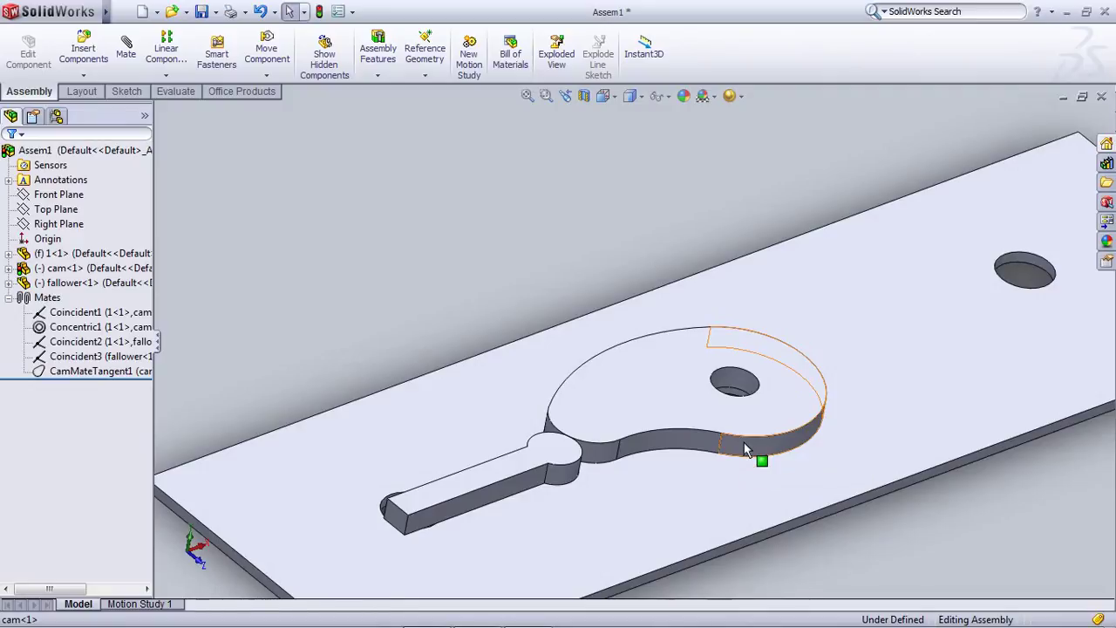
scroll(706, 346, up, 5)
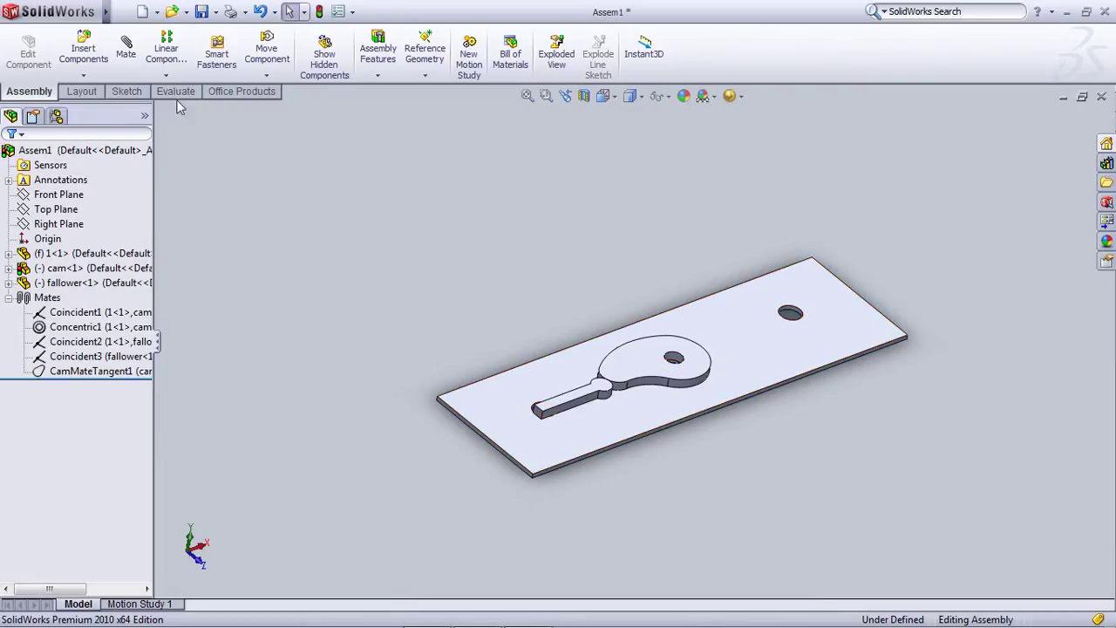
Close the assembly, rebuilding it and saving it as Assem2 in the Solid part folder
click(1102, 97)
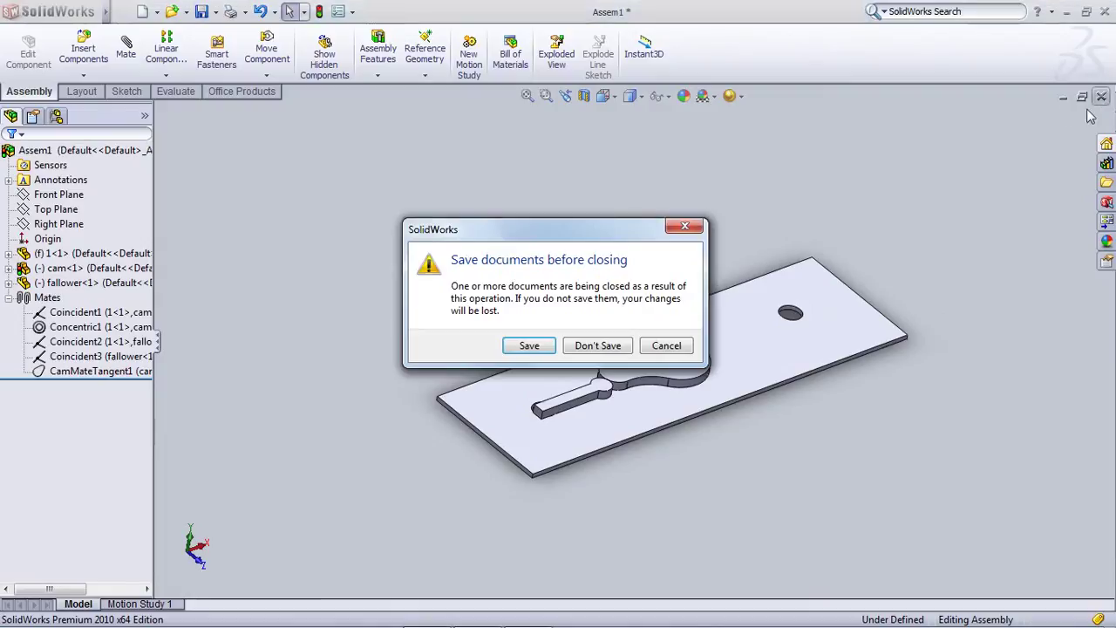
click(533, 347)
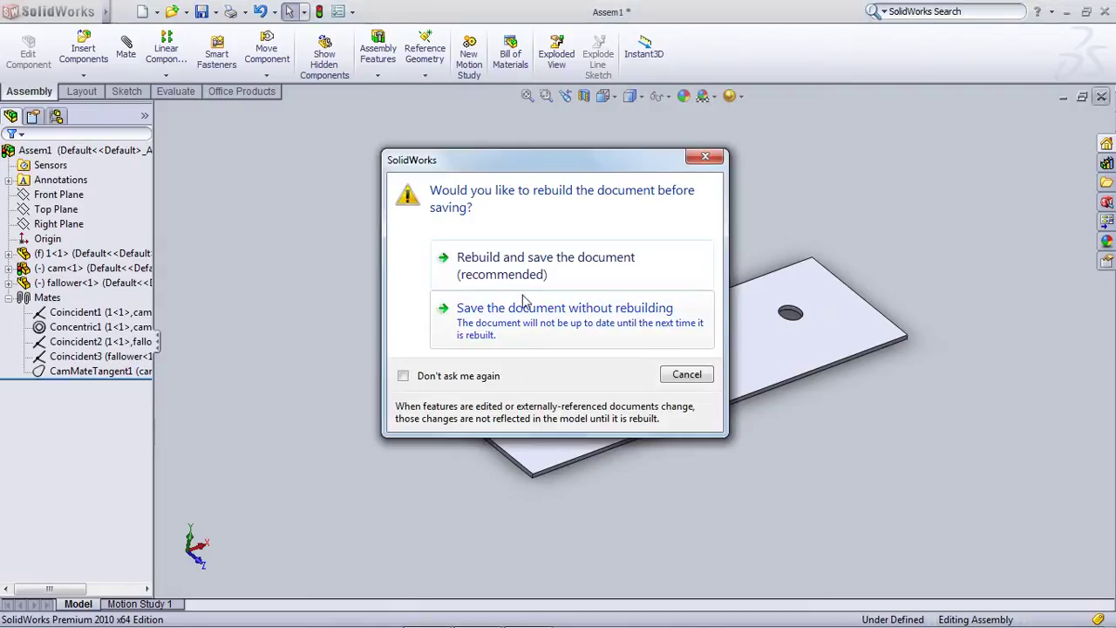
click(526, 279)
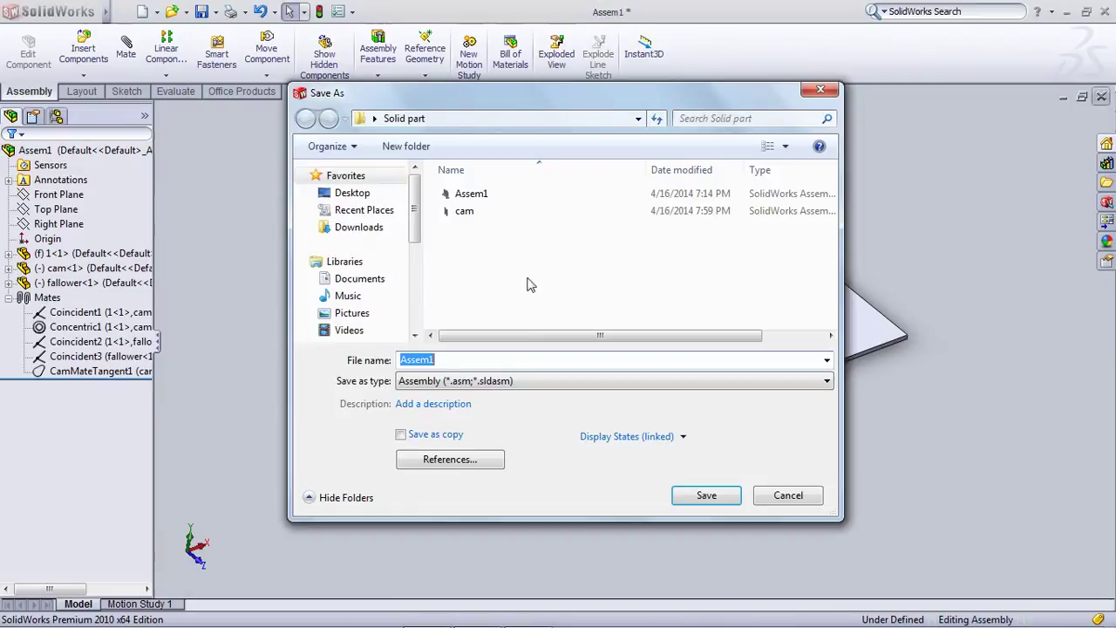
click(448, 359)
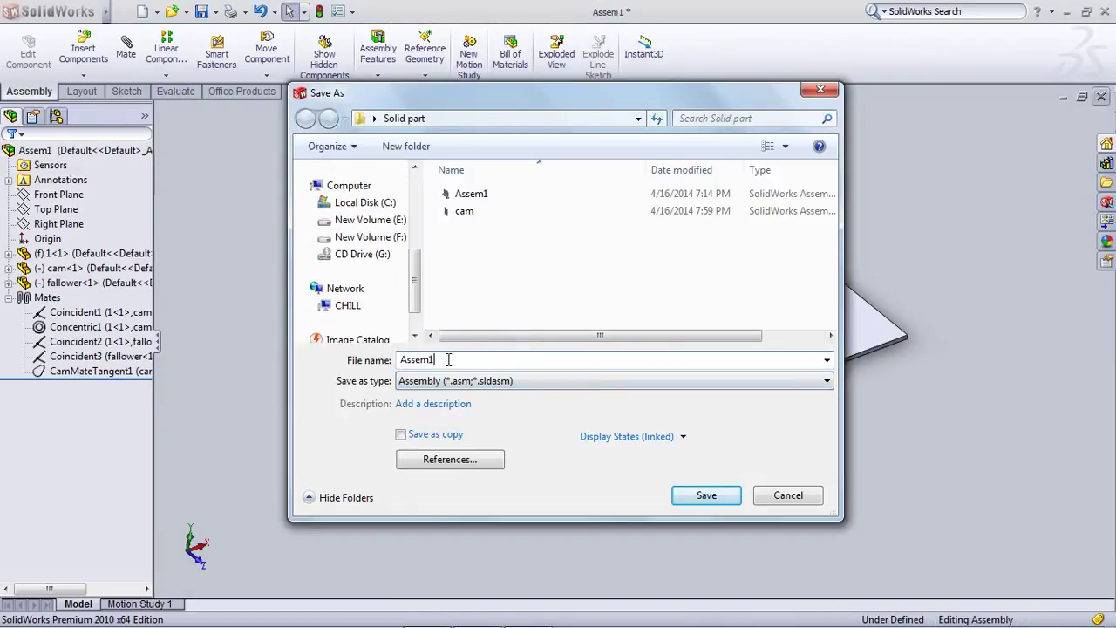
key(BackSpace)
text(2)
click(712, 495)
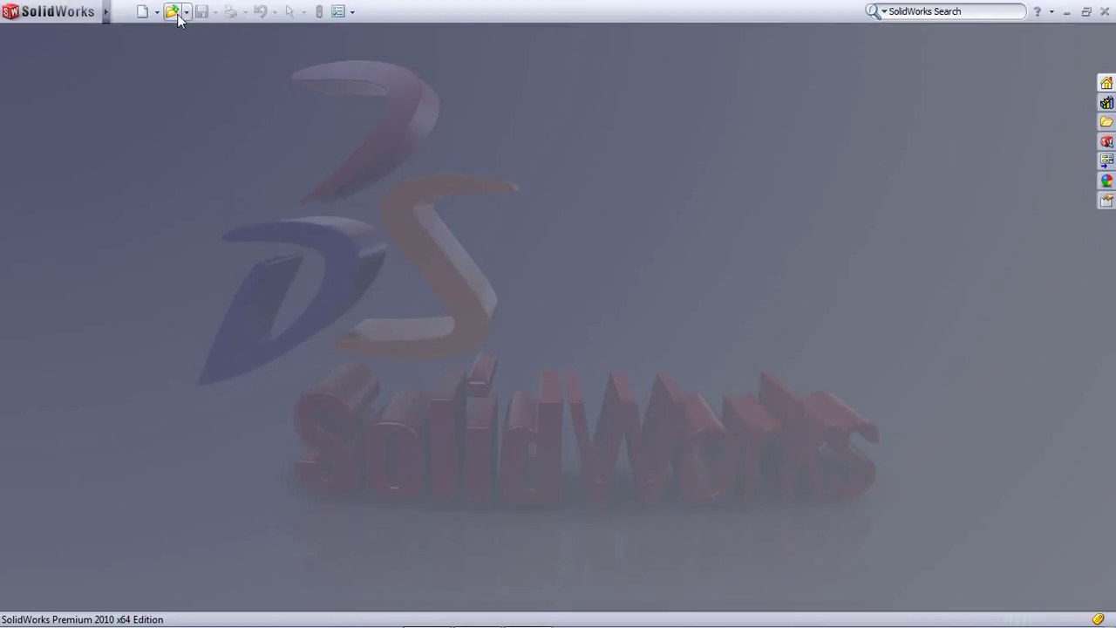
click(172, 13)
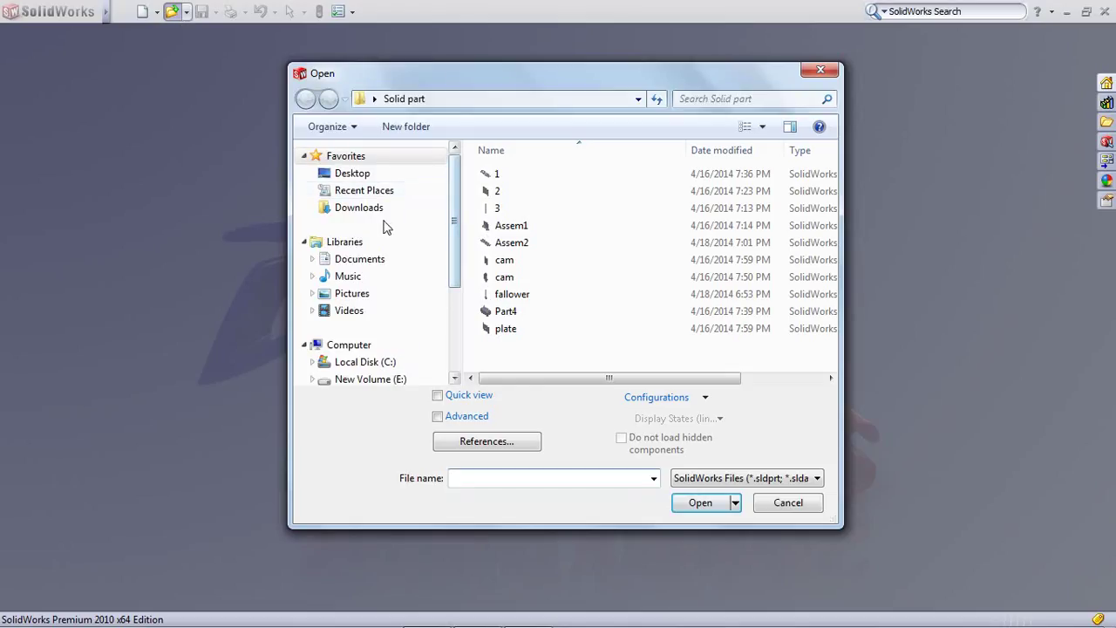
click(780, 503)
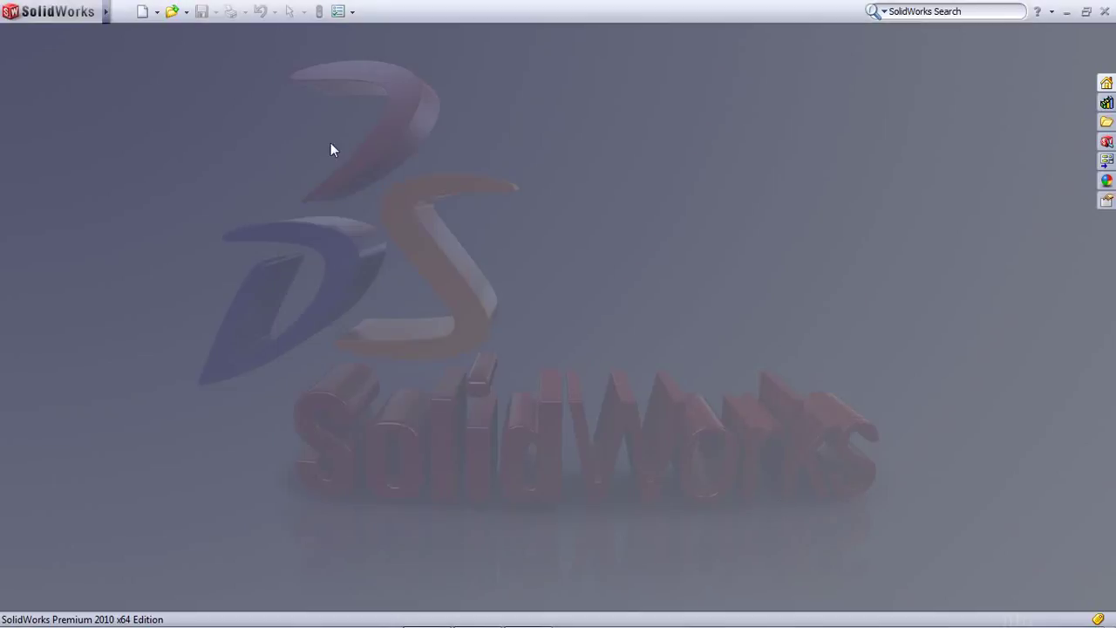
click(172, 14)
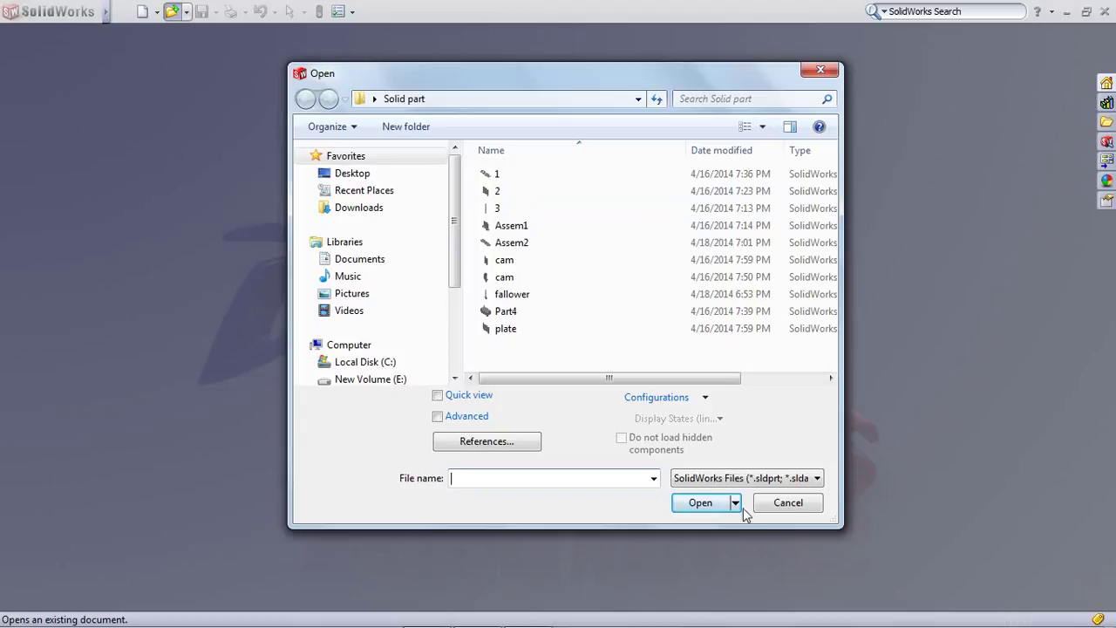
click(773, 504)
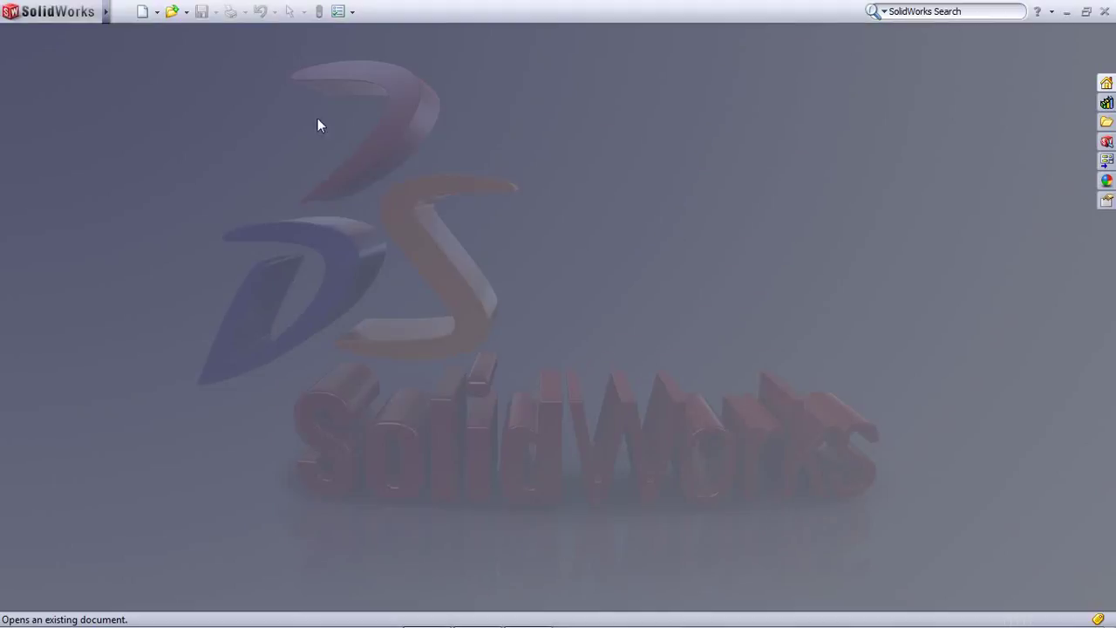
Create a new part document and start an Extruded Boss/Base sketch on the Front Plane
click(142, 13)
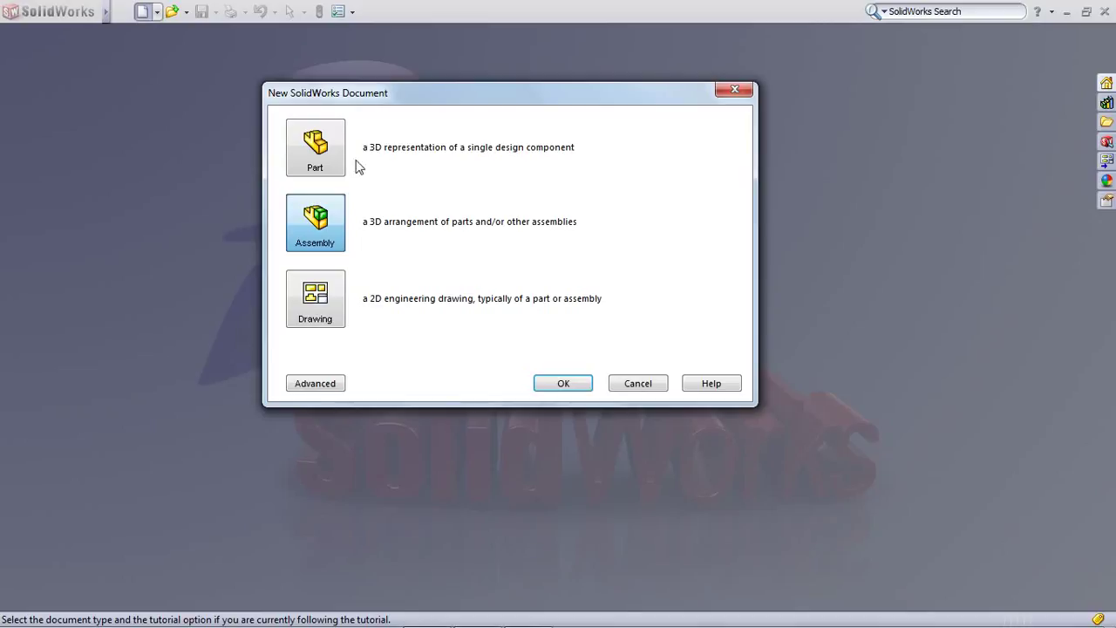
click(329, 166)
click(551, 385)
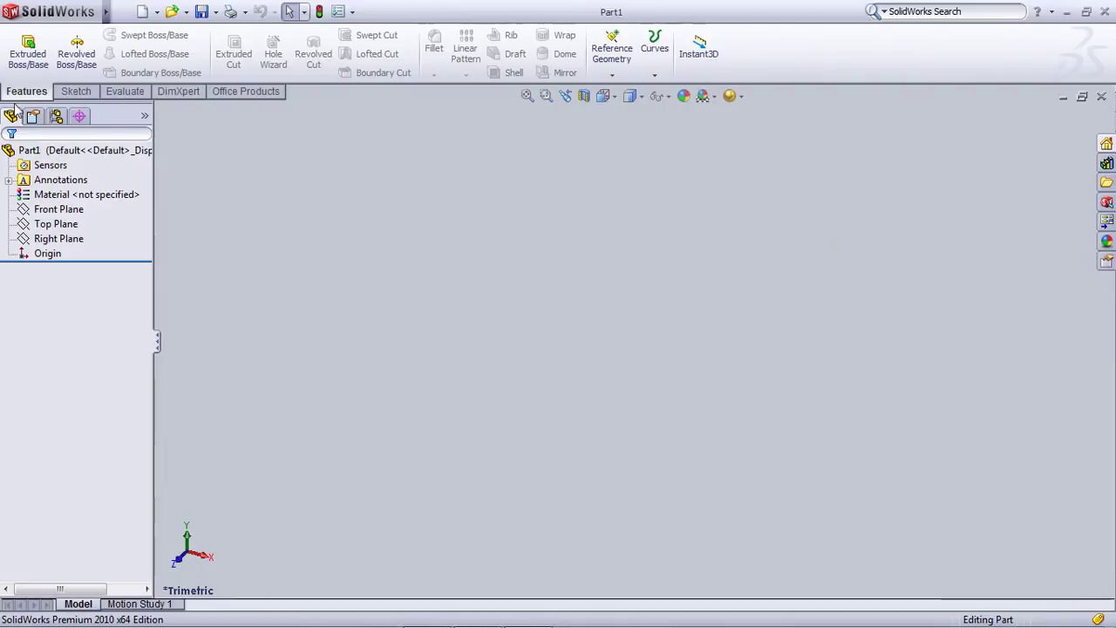
click(28, 70)
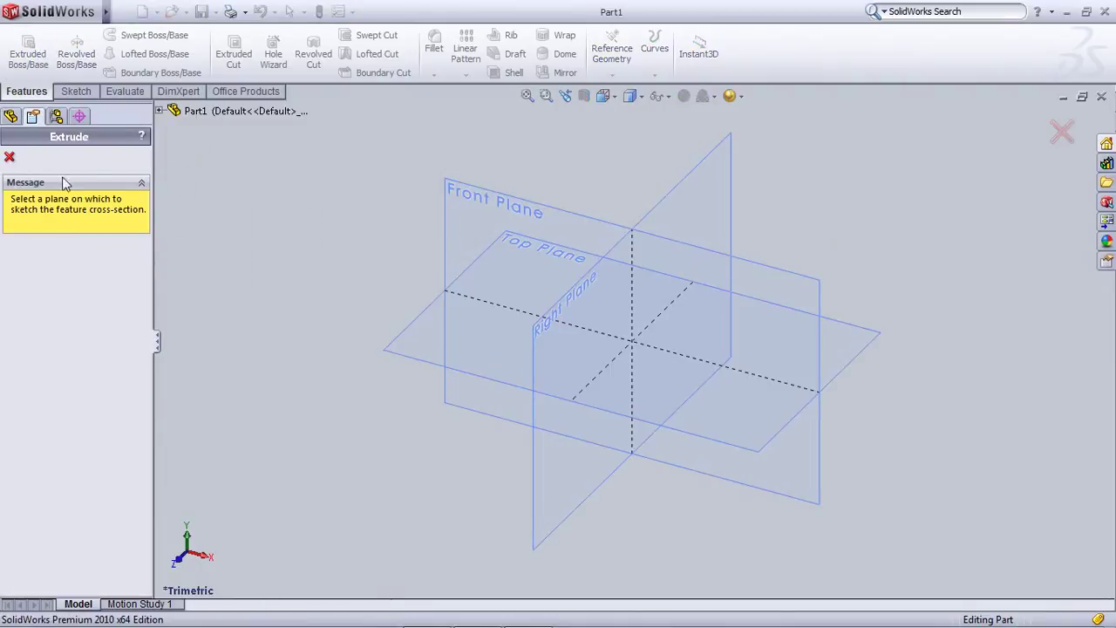
click(502, 218)
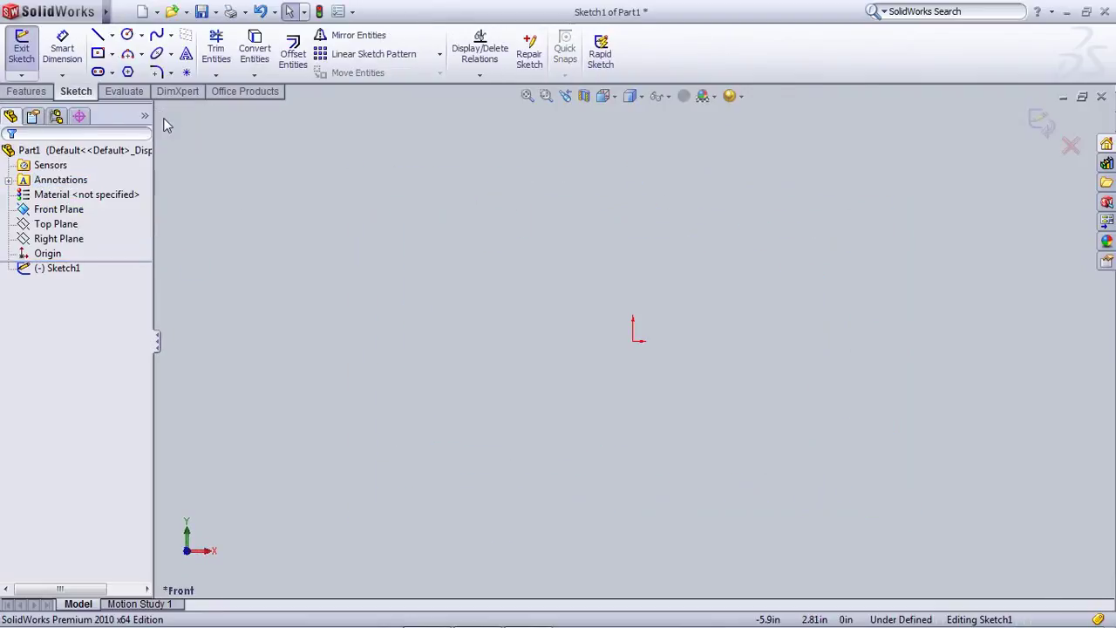
Sketch a long horizontal corner rectangle about 0.49 in high, with its lower-left corner at the origin
click(111, 55)
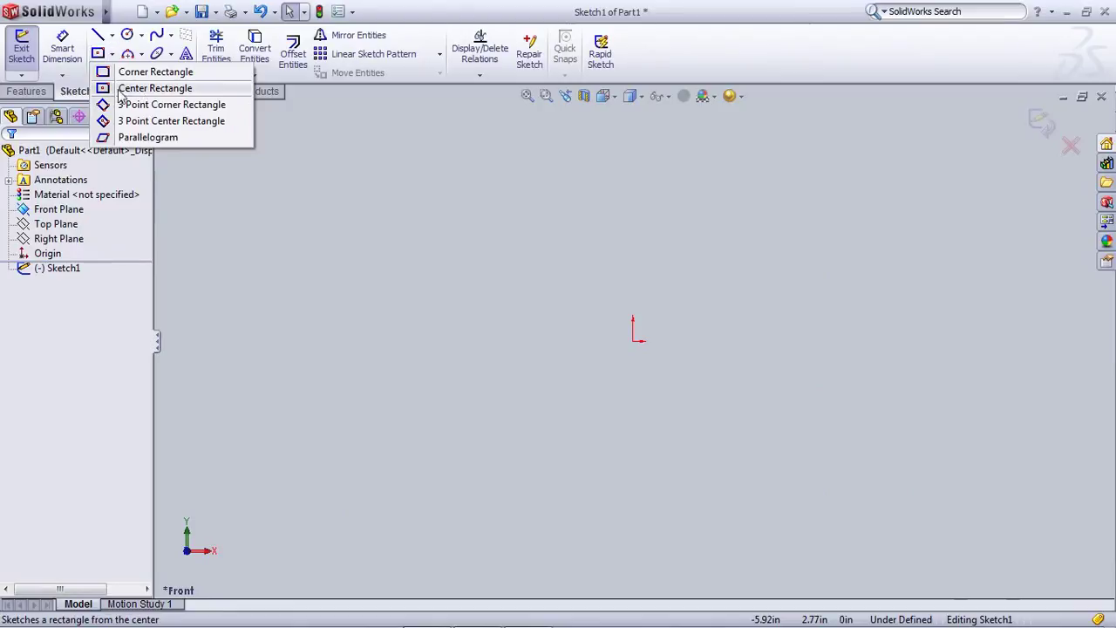
click(635, 340)
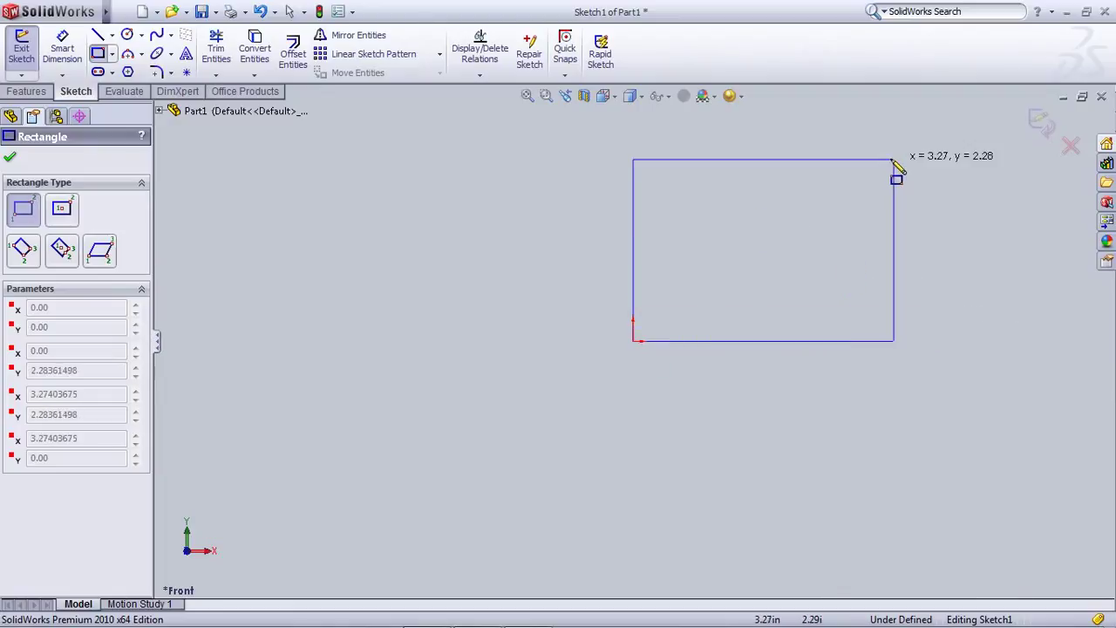
click(936, 302)
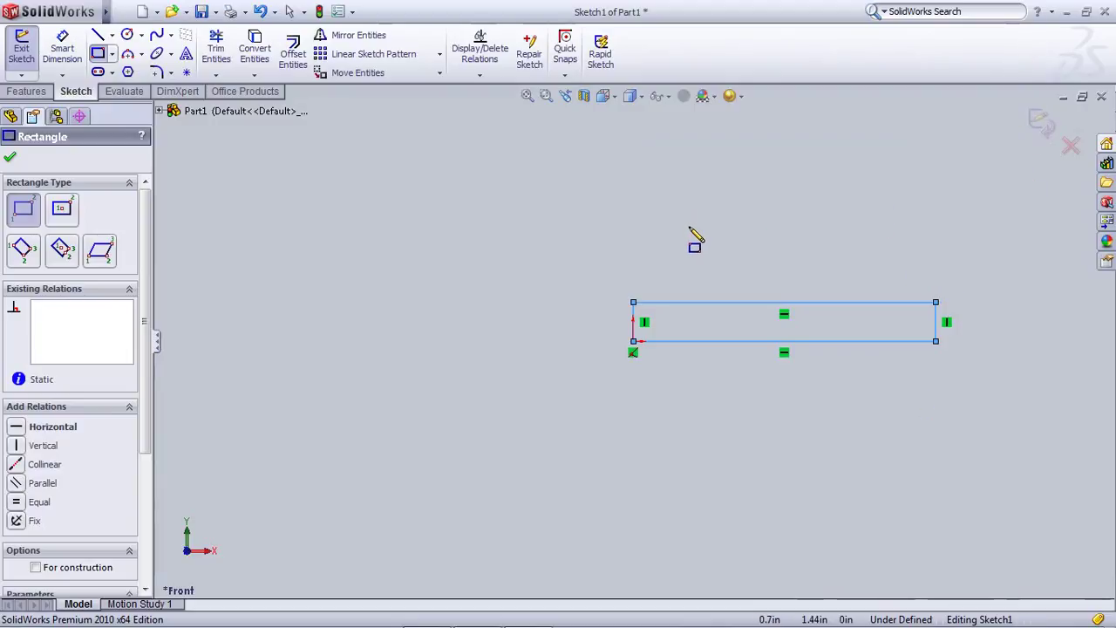
key(Escape)
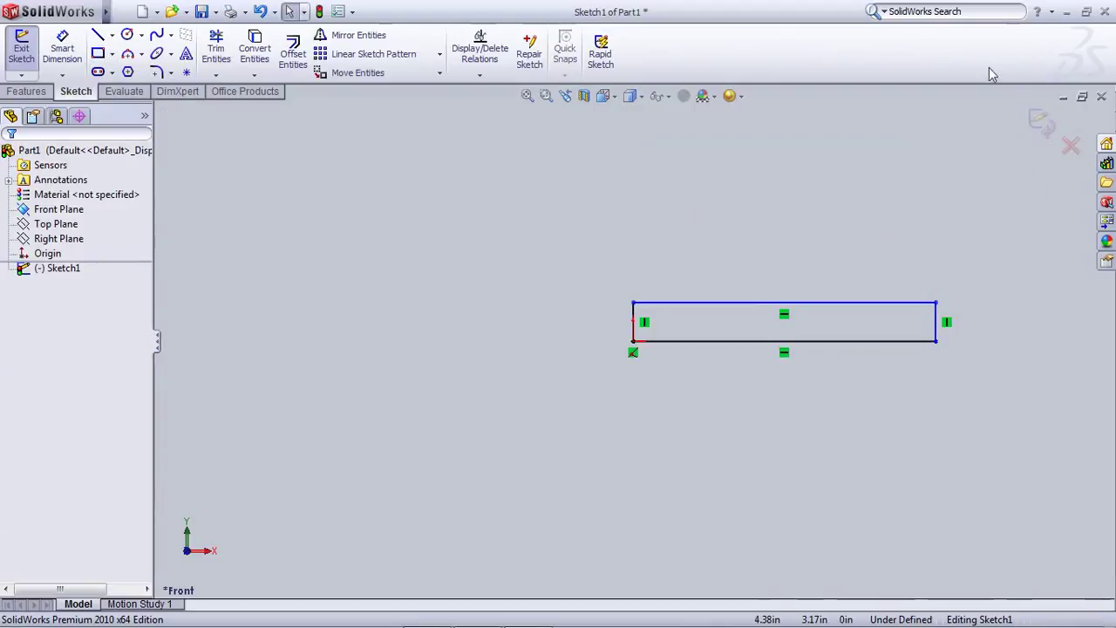
click(1067, 12)
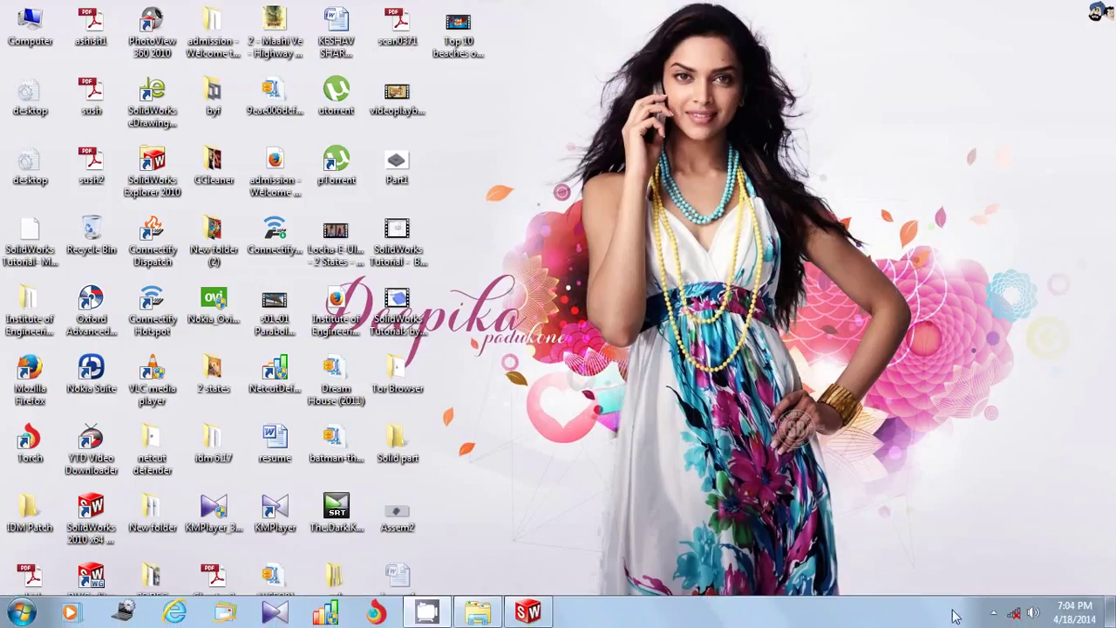
click(995, 612)
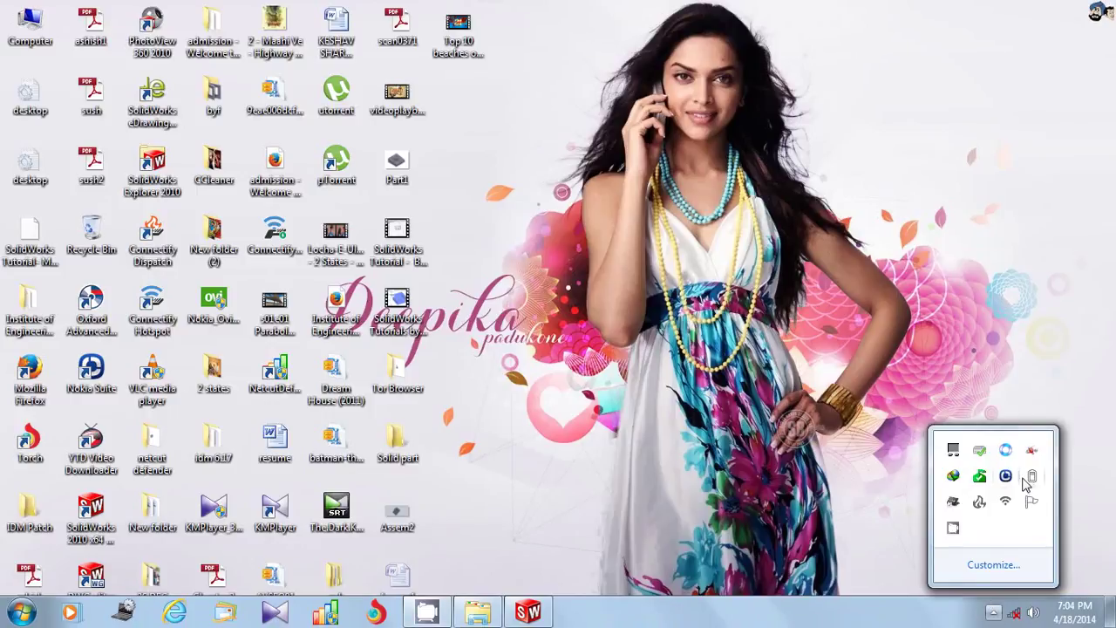
click(976, 306)
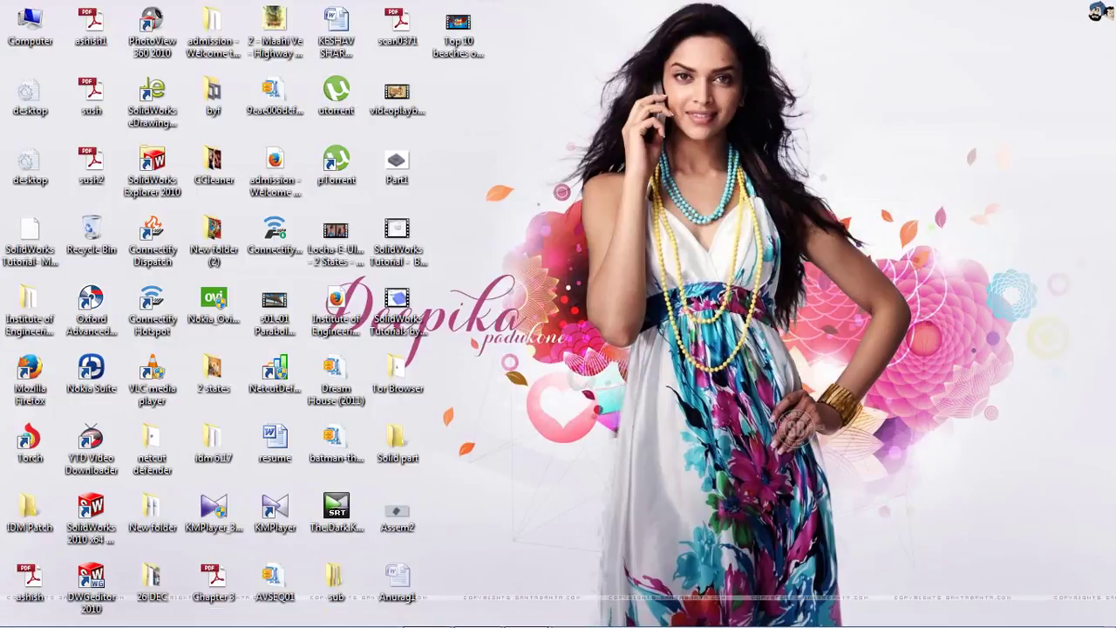
click(540, 613)
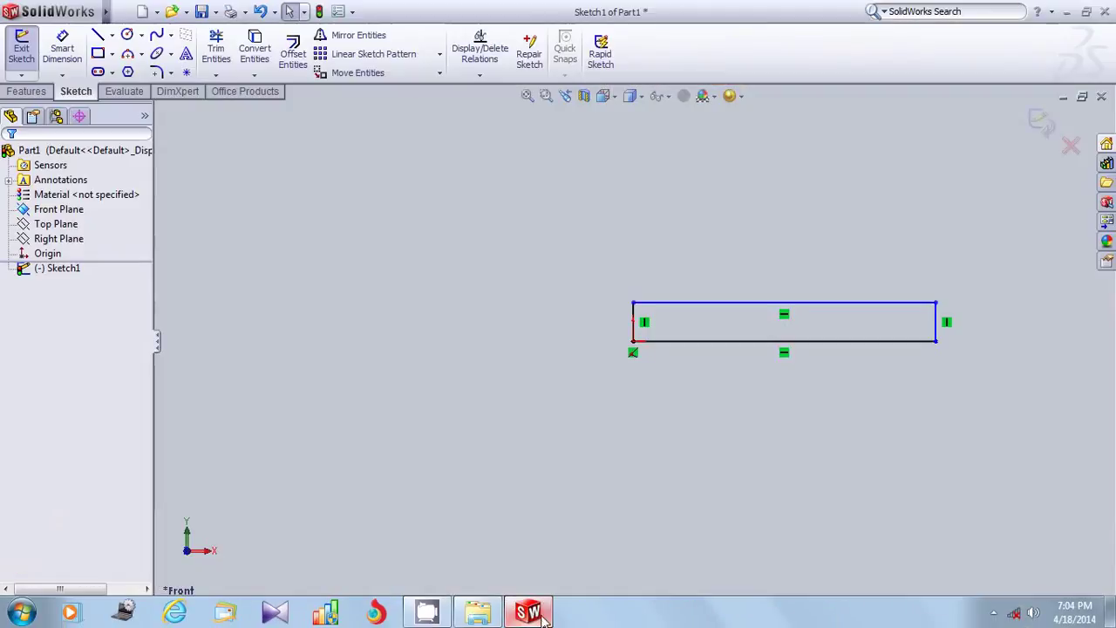
Dimension the height of the rectangle at its left vertical edge, accepting the drawn value
key(d)
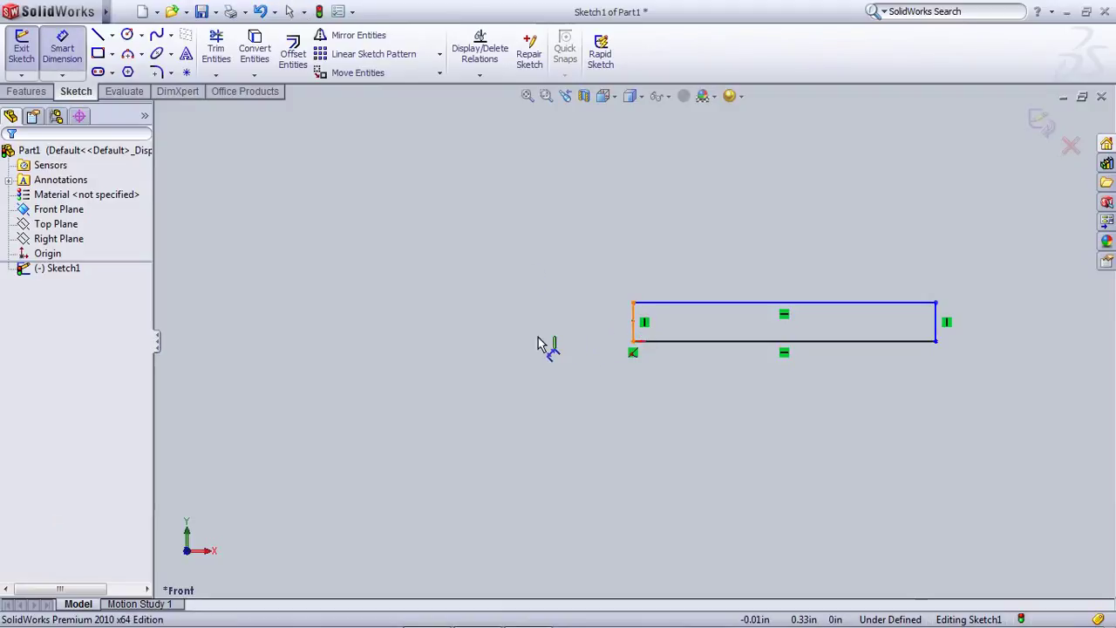
click(634, 323)
click(567, 329)
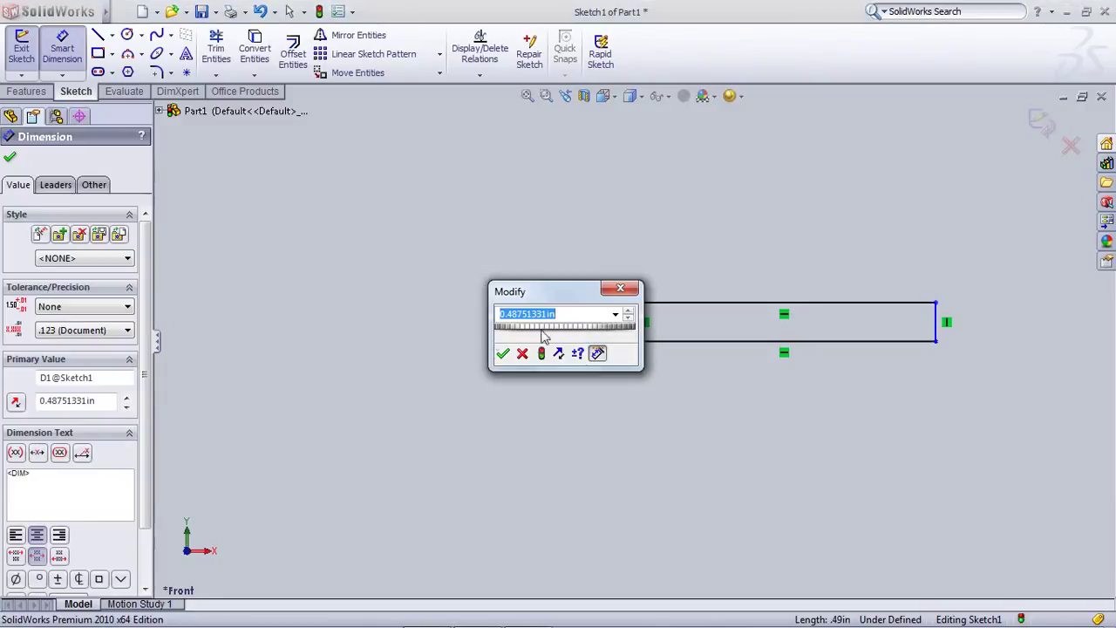
click(502, 353)
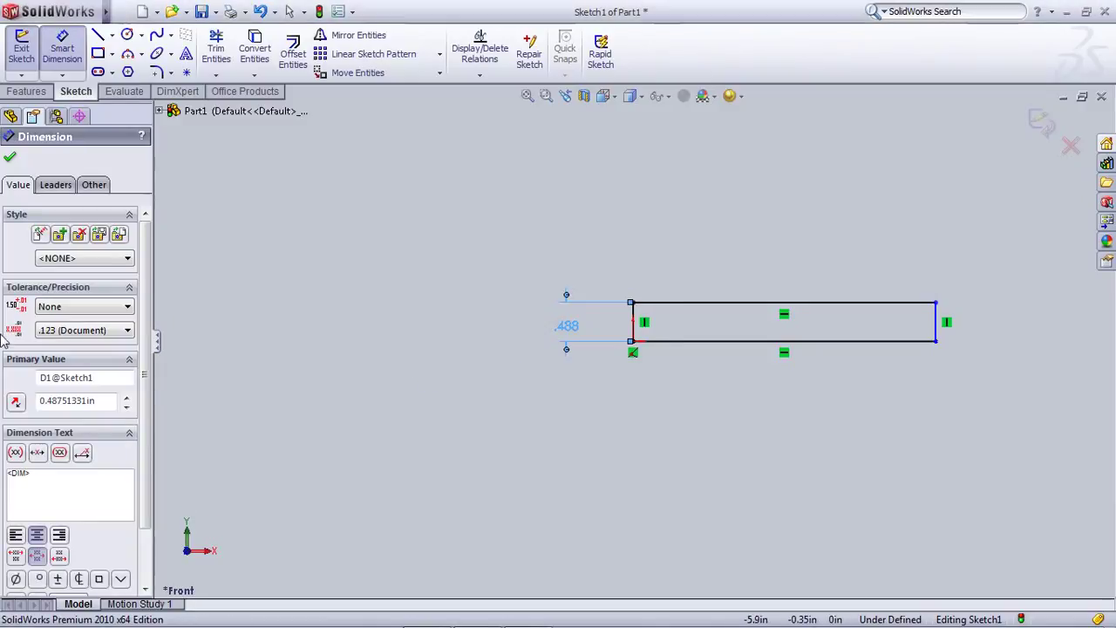
click(491, 209)
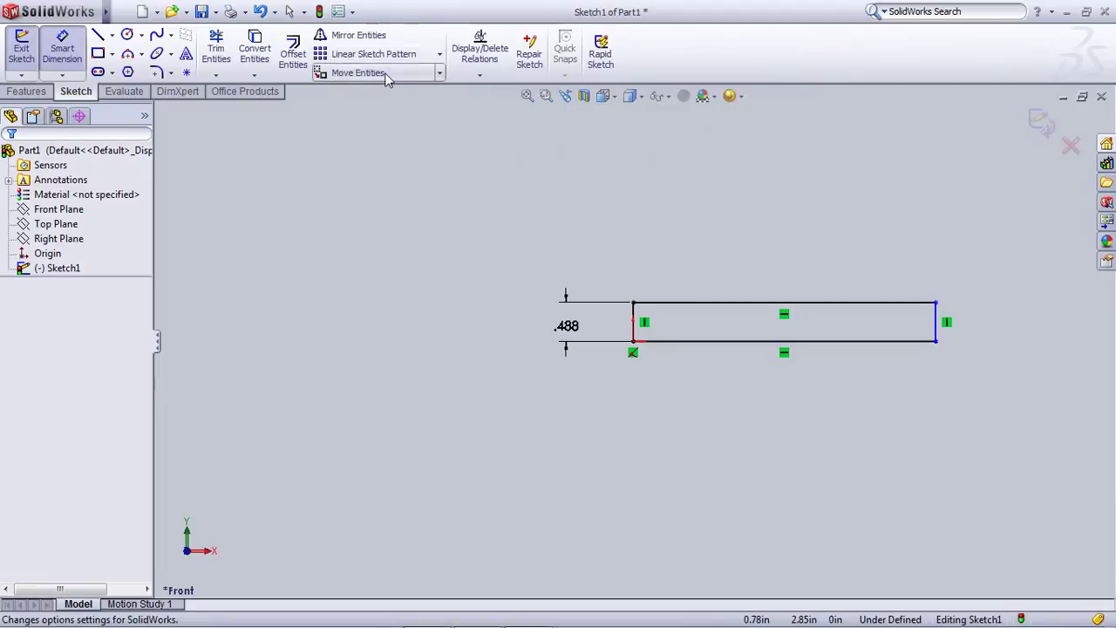
Set the document's unit system to MMGS (millimeter, gram, second)
click(352, 11)
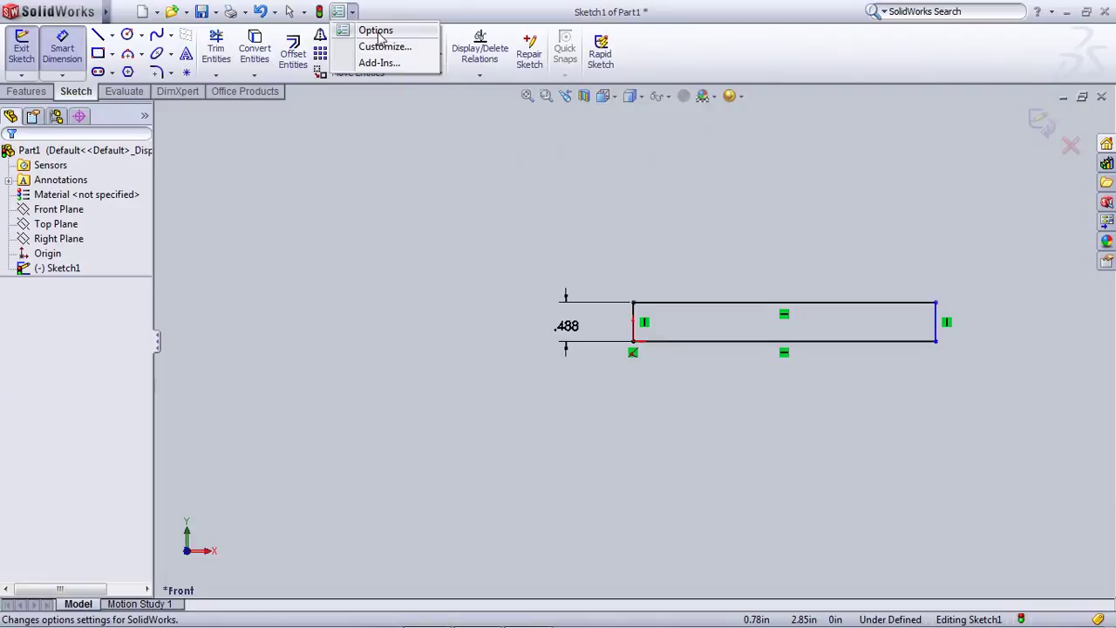
click(376, 32)
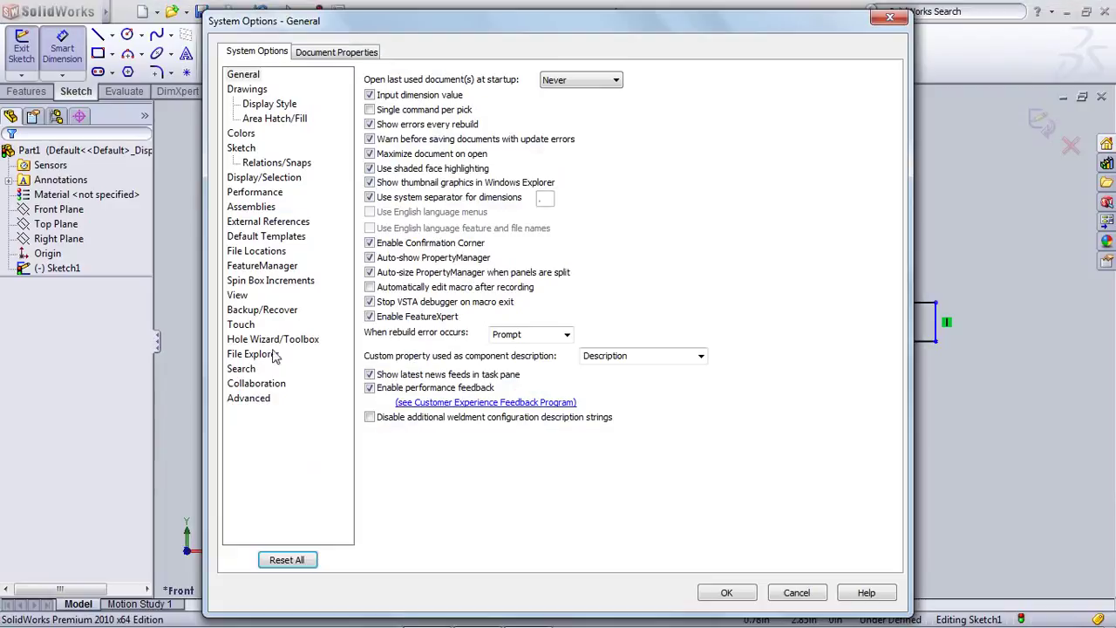
click(323, 52)
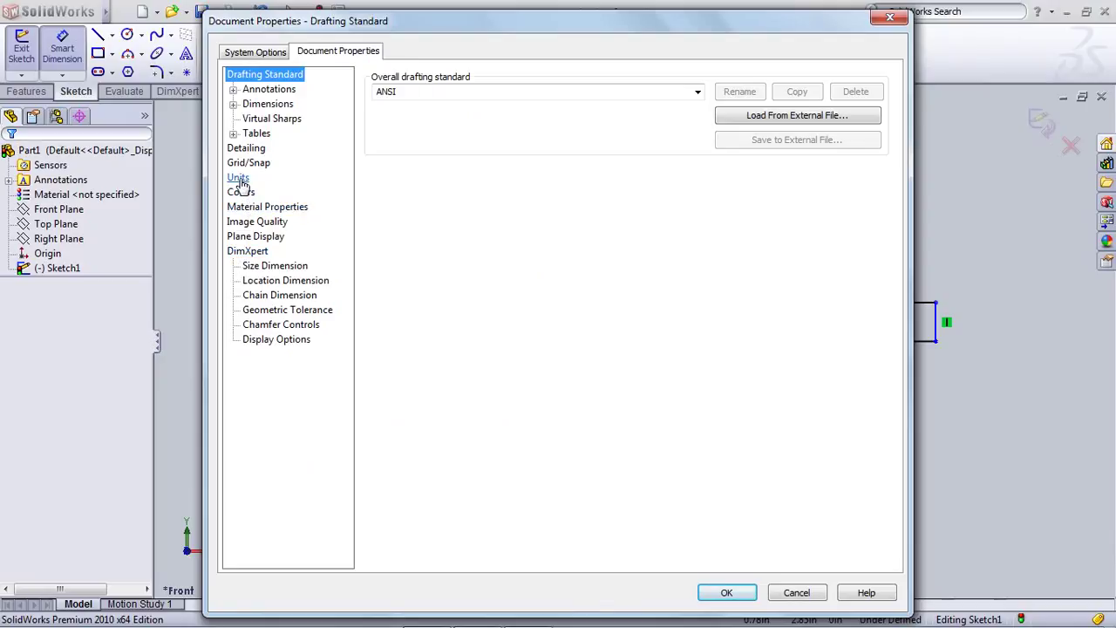
click(238, 178)
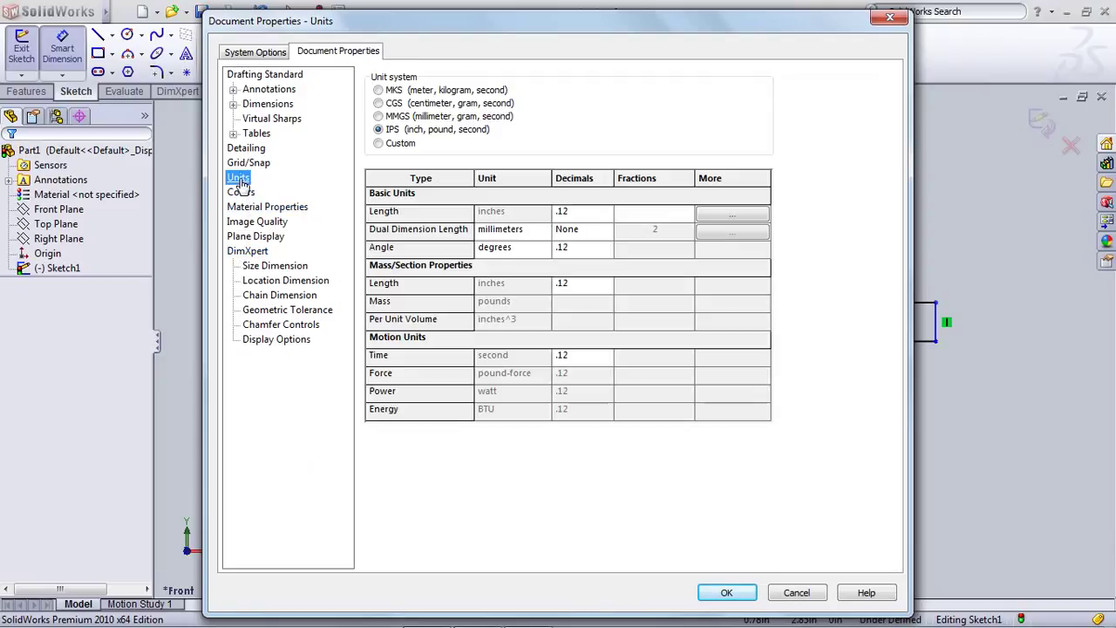
click(390, 117)
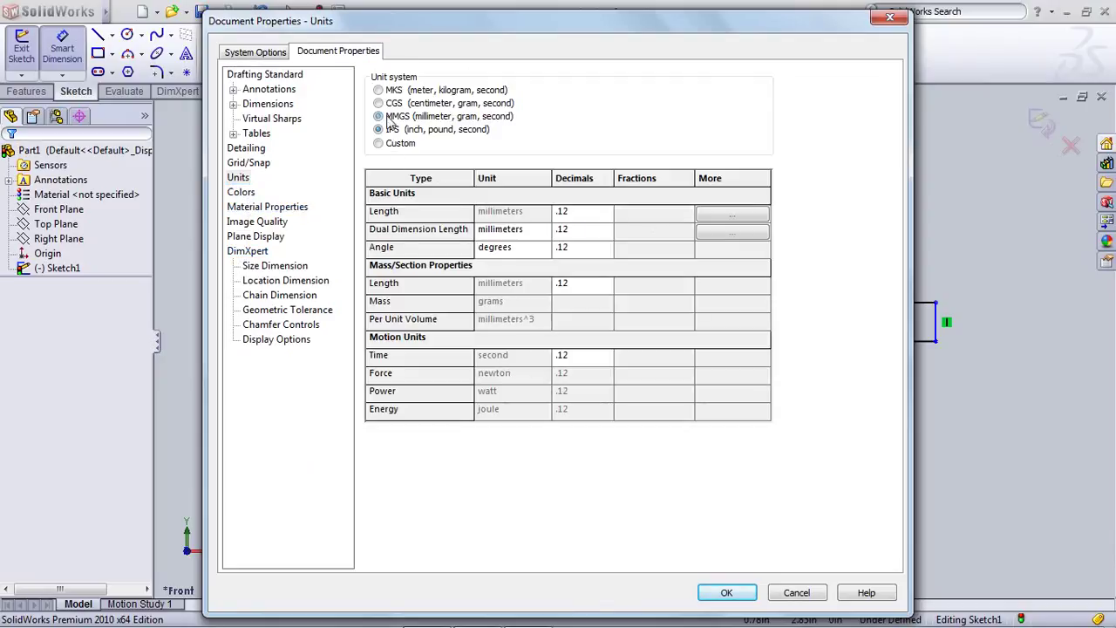
click(726, 595)
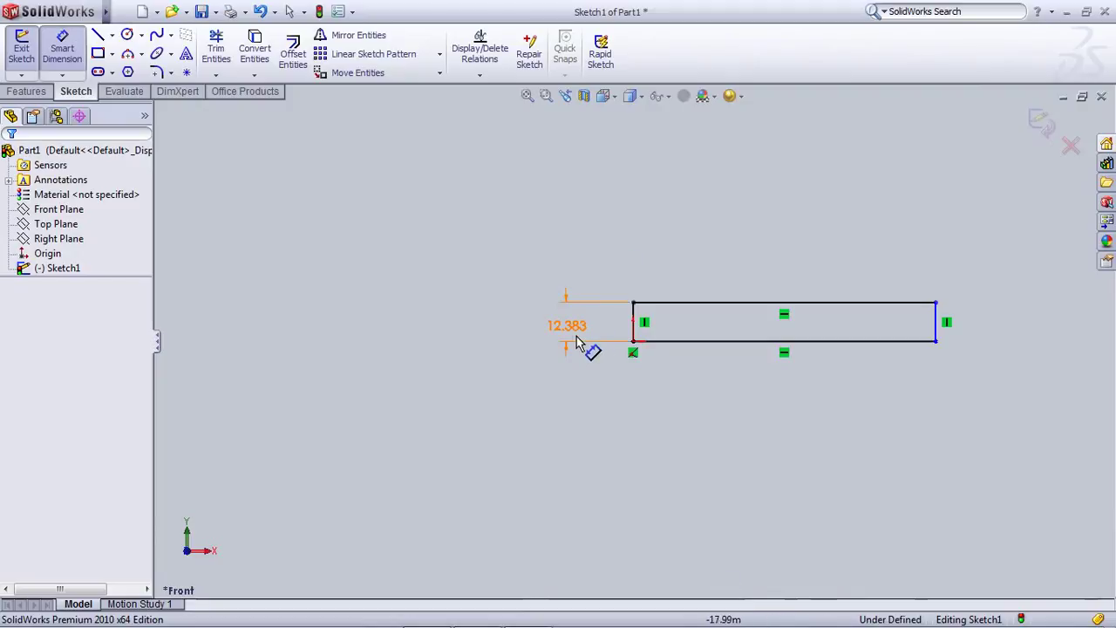
Set the rectangle's height dimension to 10 mm
click(575, 340)
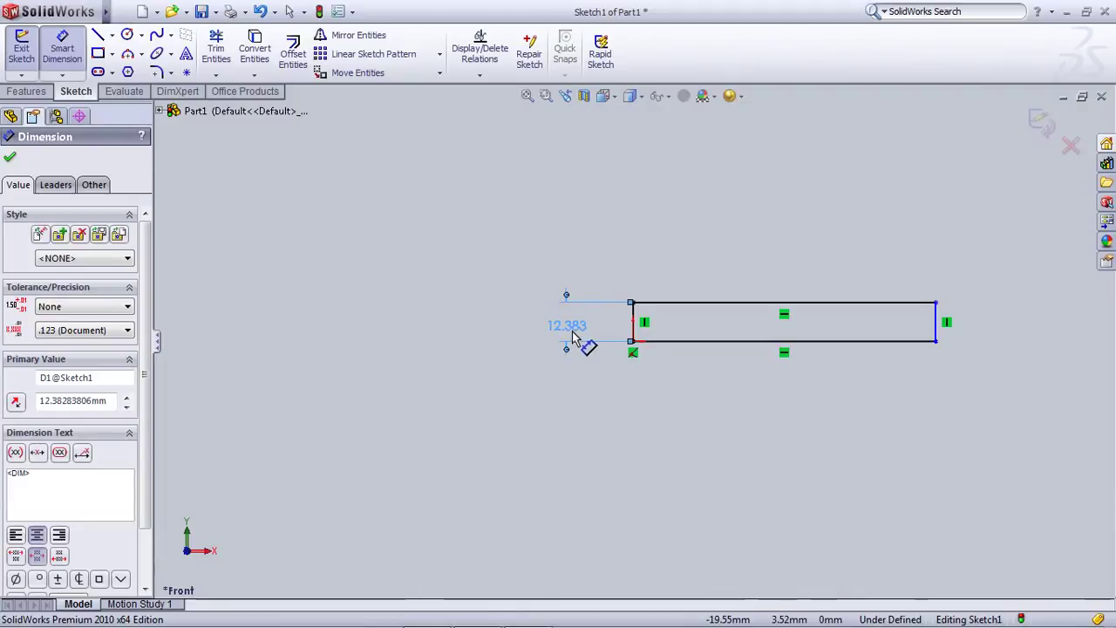
double_click(574, 335)
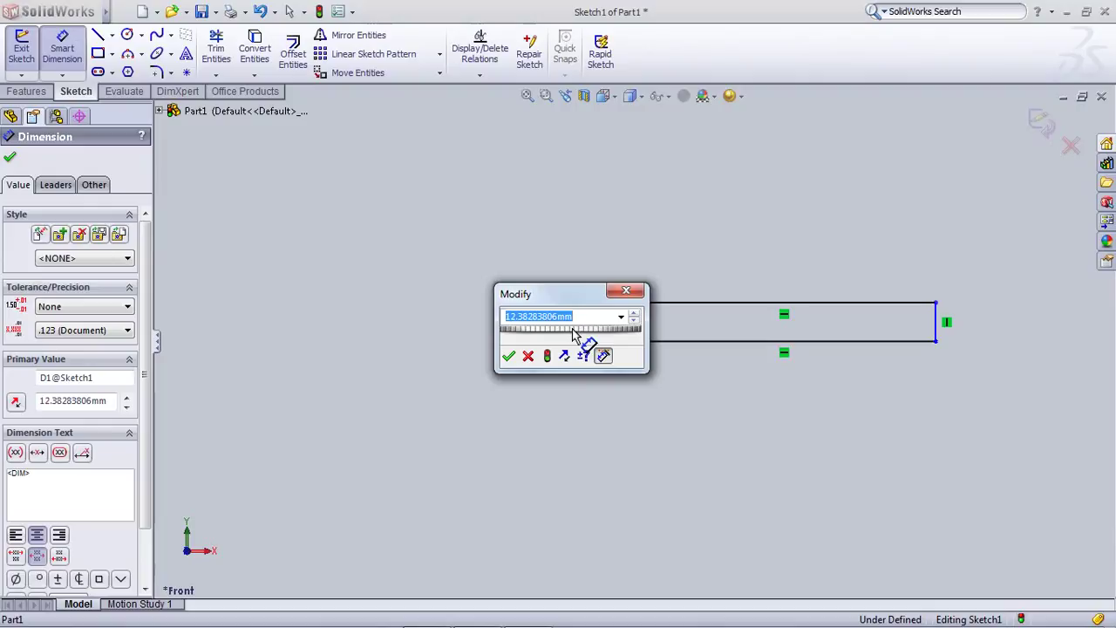
text(23)
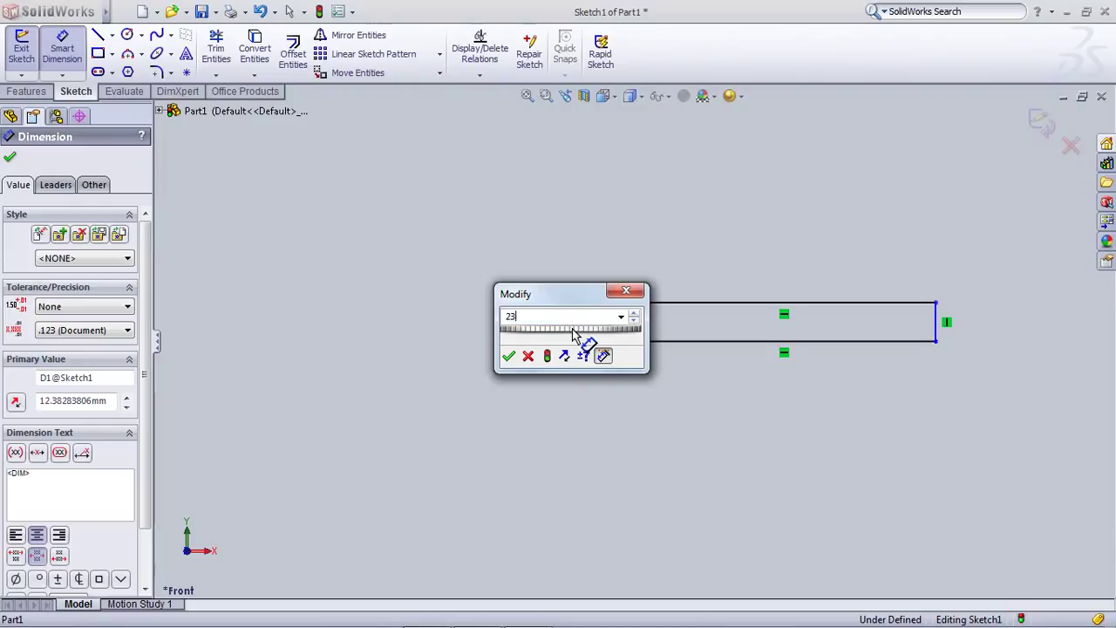
click(634, 323)
click(634, 322)
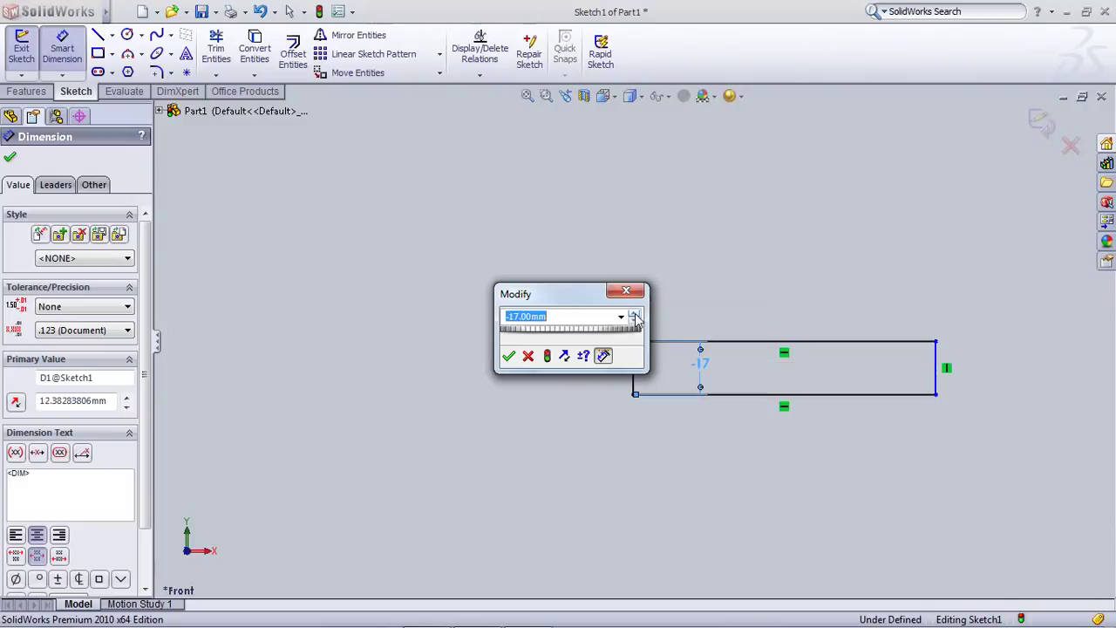
click(634, 316)
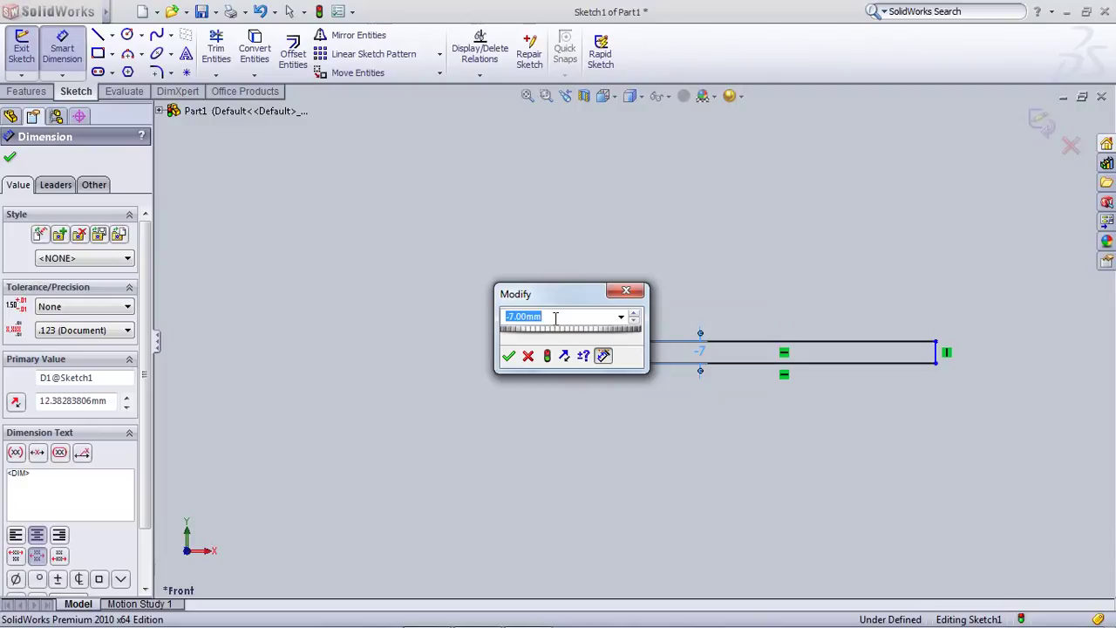
text(10)
click(509, 356)
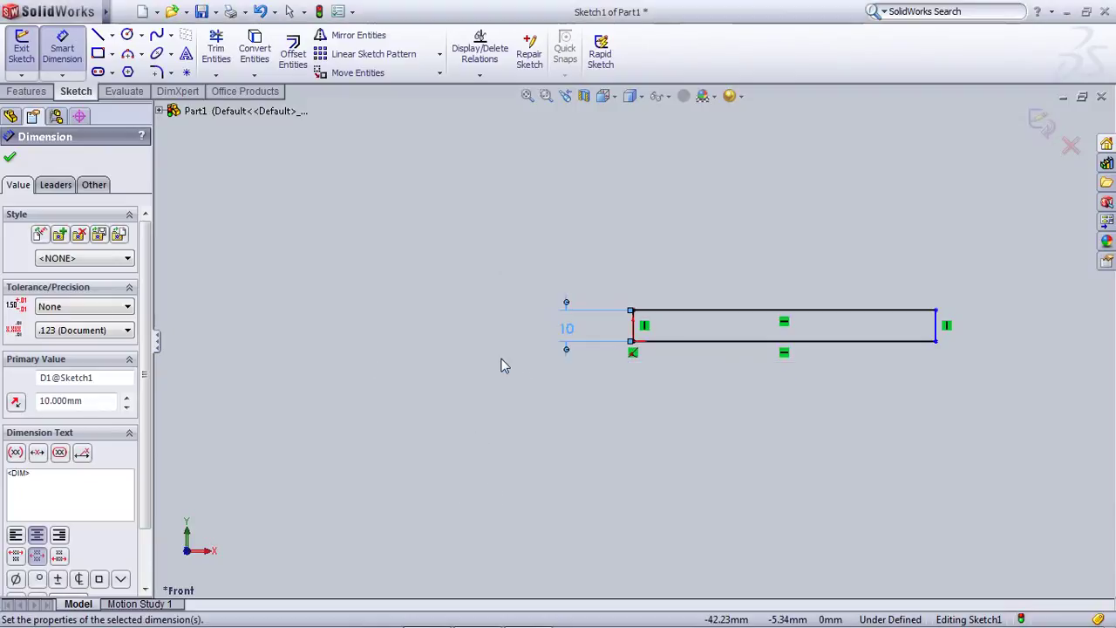
click(682, 323)
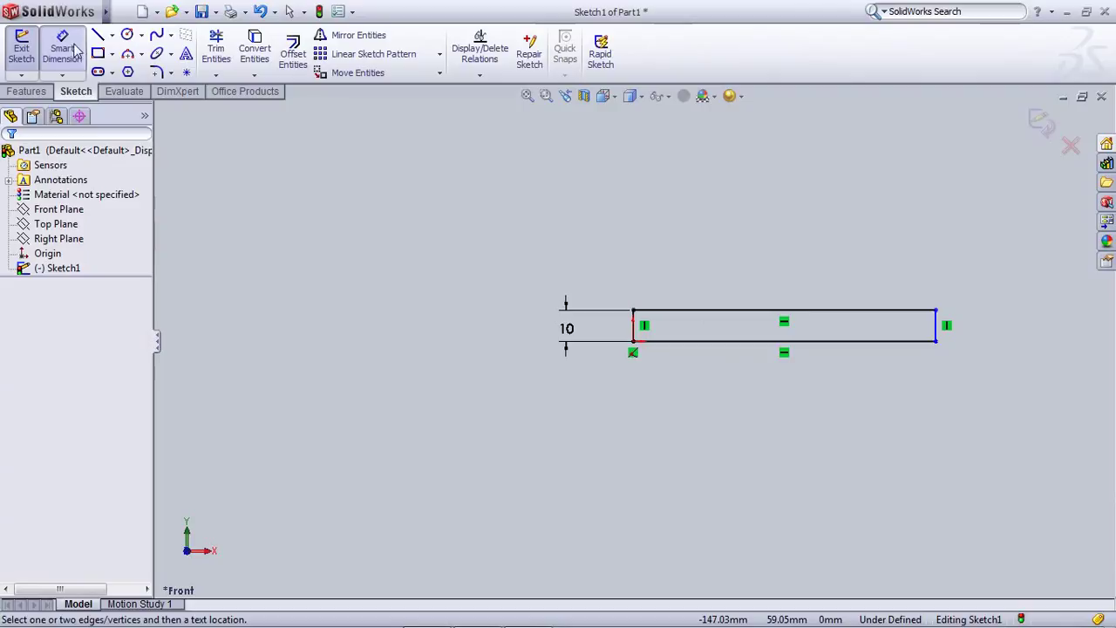
Dimension the rectangle's upper edge and set its length to 100 mm
click(708, 311)
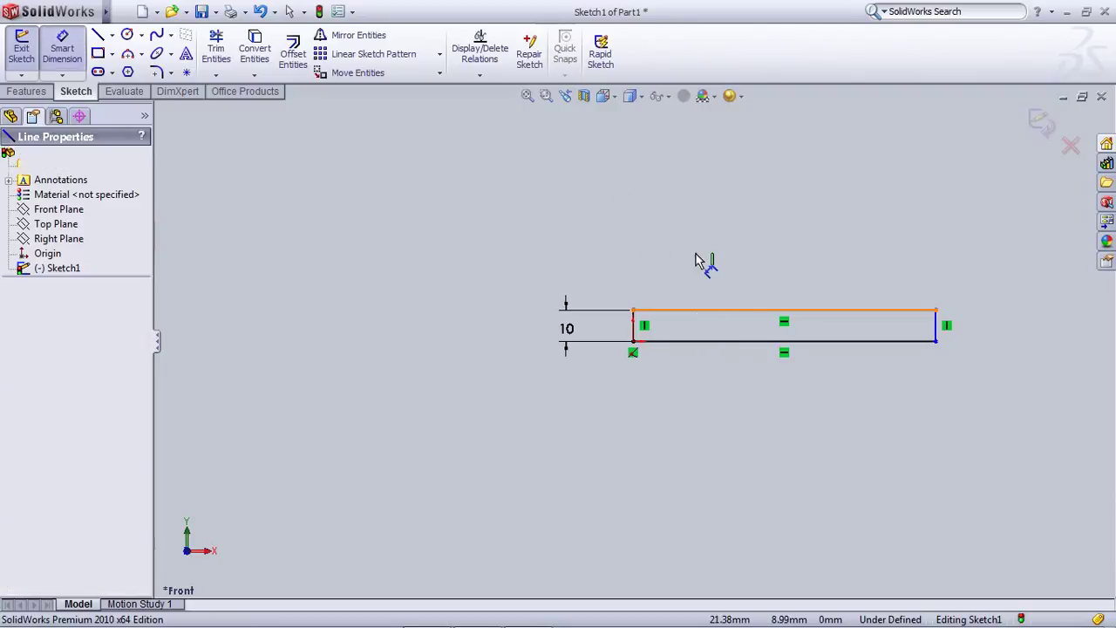
click(695, 276)
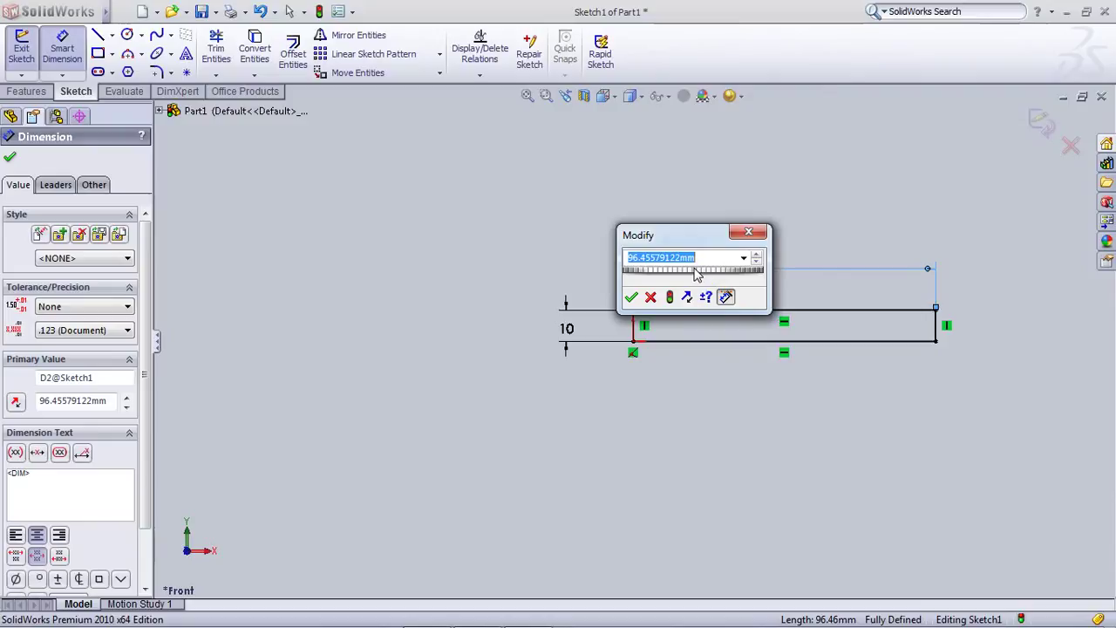
text(100)
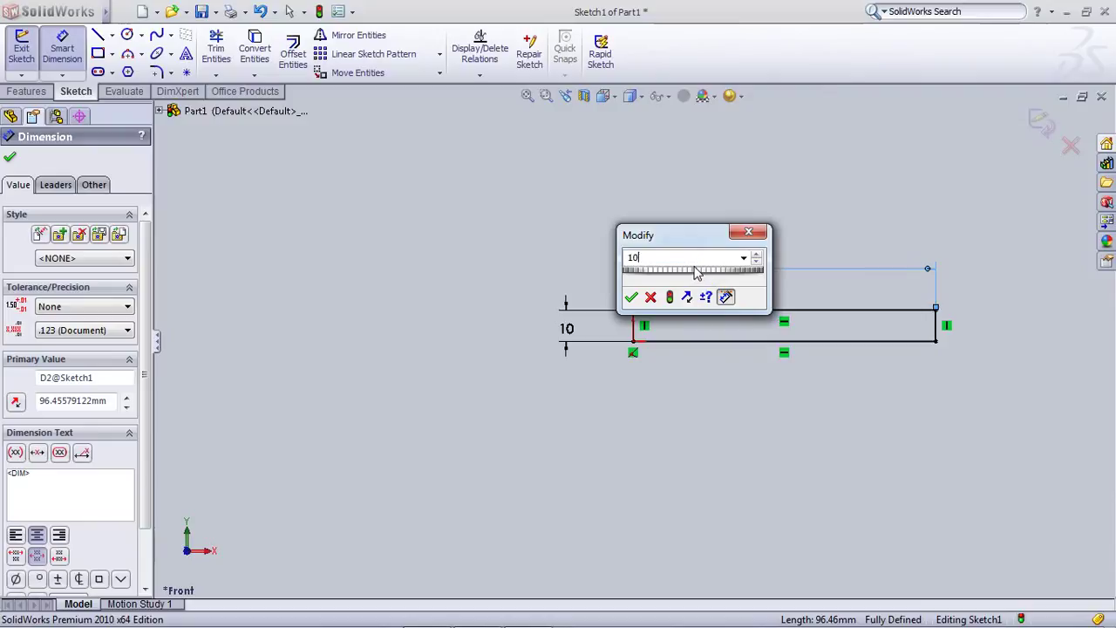
click(632, 299)
click(586, 253)
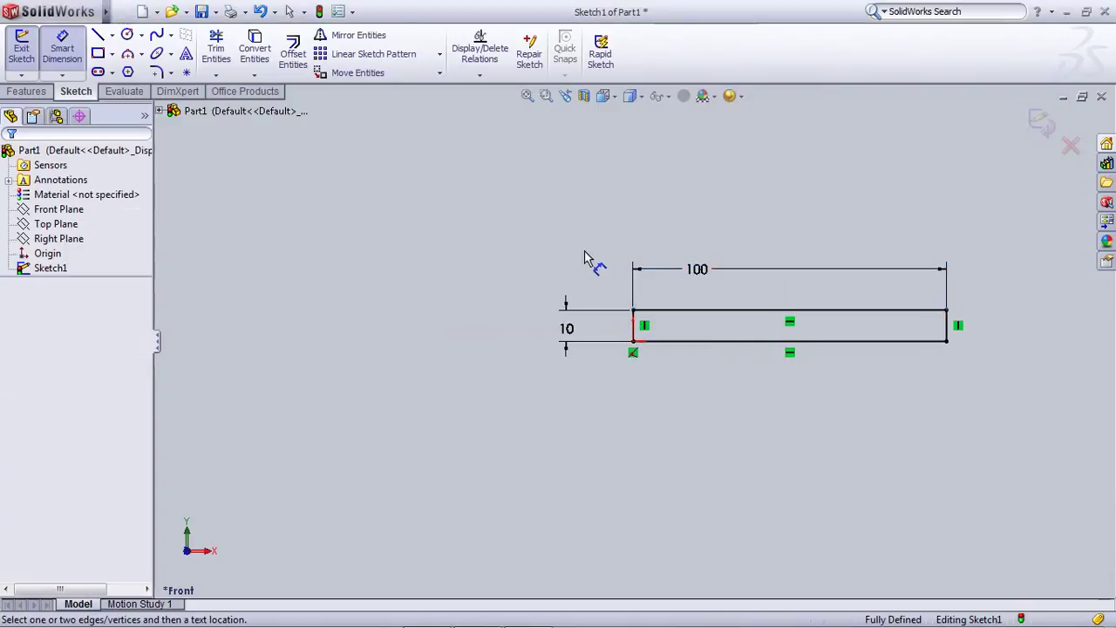
scroll(839, 267, up, 1)
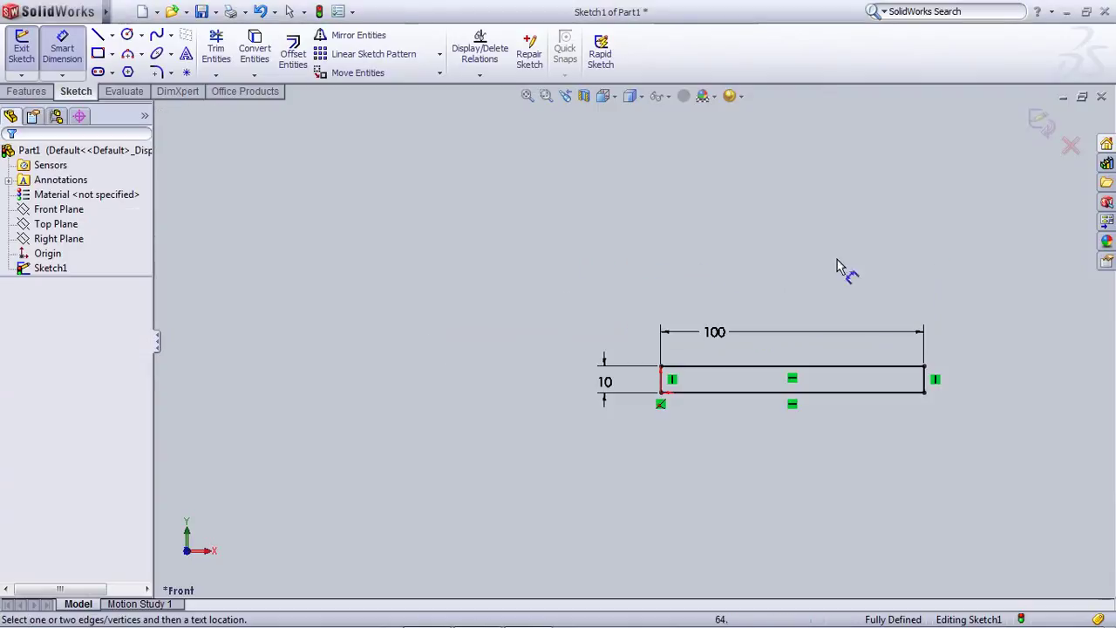
click(1031, 125)
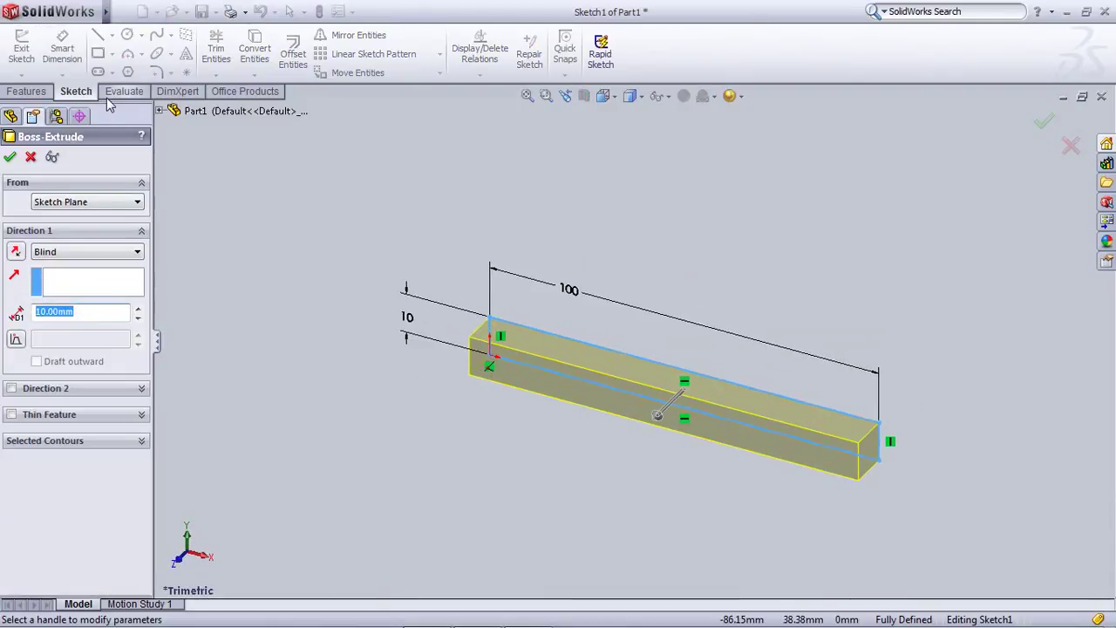
right_click(304, 239)
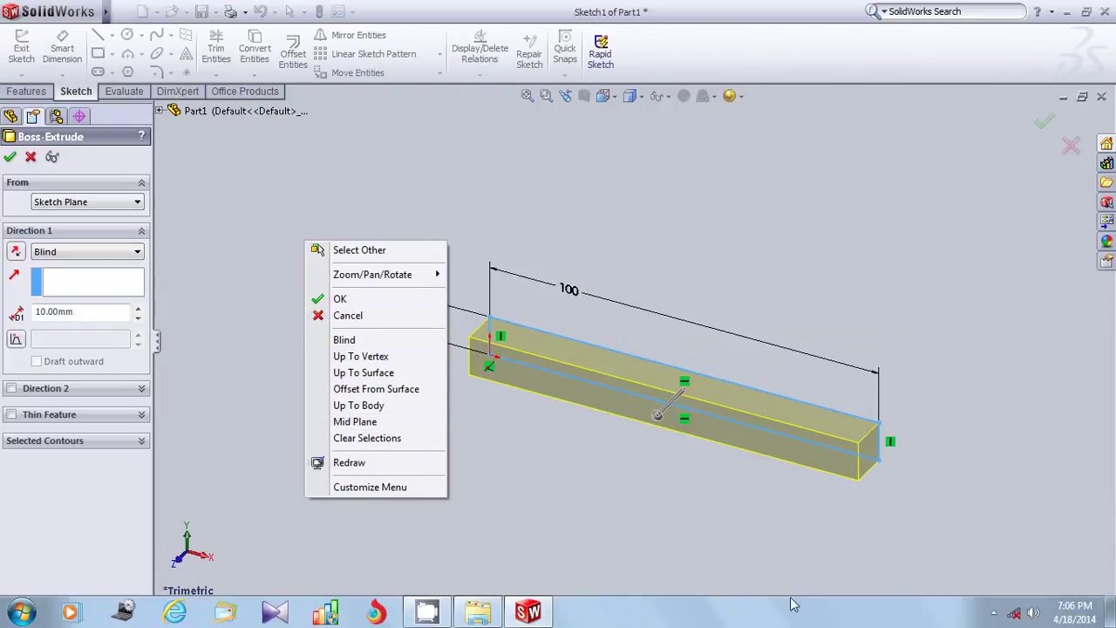
click(344, 316)
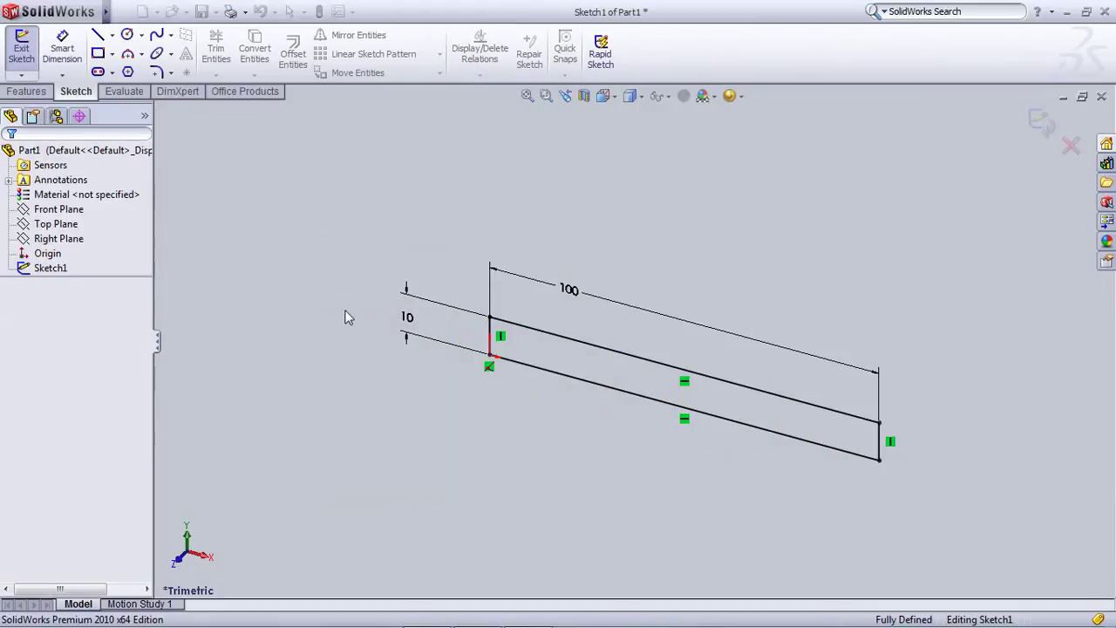
click(1071, 145)
click(609, 331)
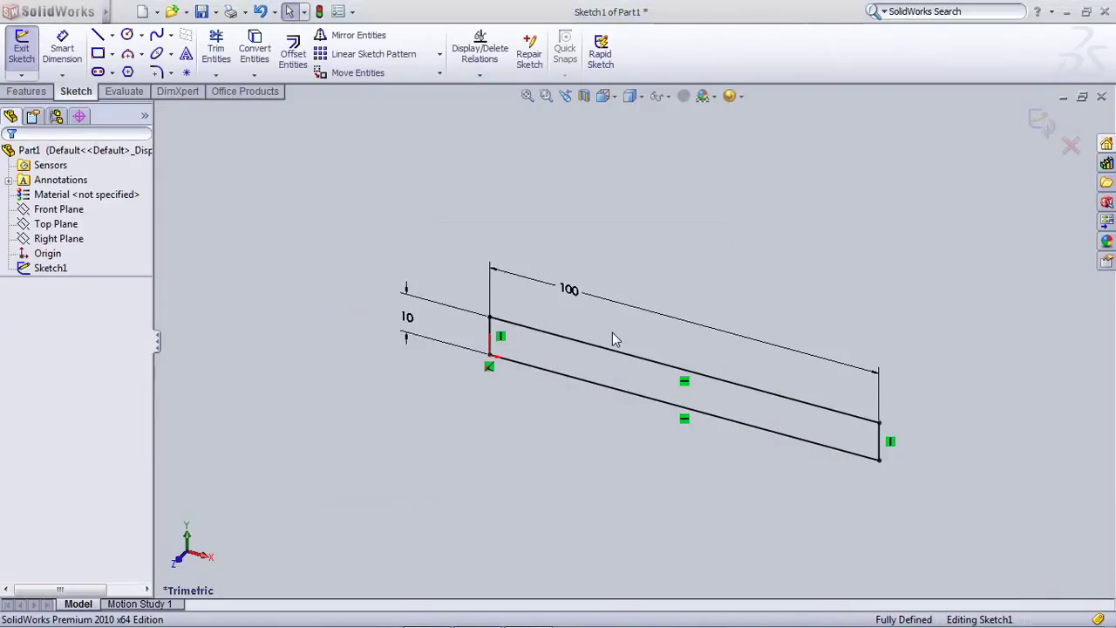
Reopen the rectangle's sketch for editing and delete the whole rectangle together with its dimensions
right_click(50, 268)
click(69, 219)
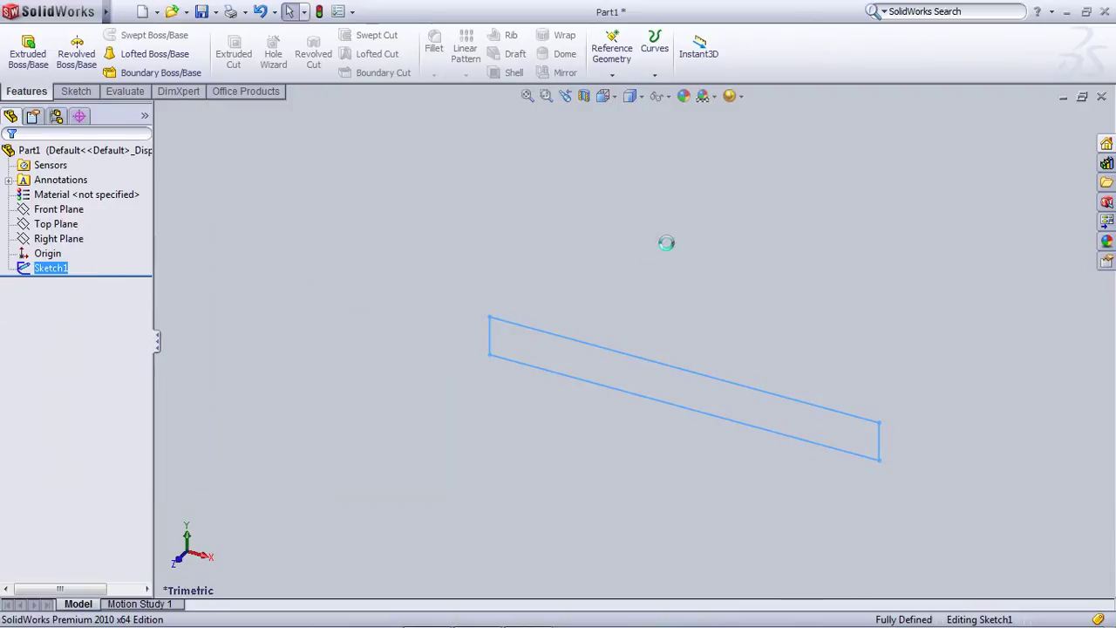
click(604, 96)
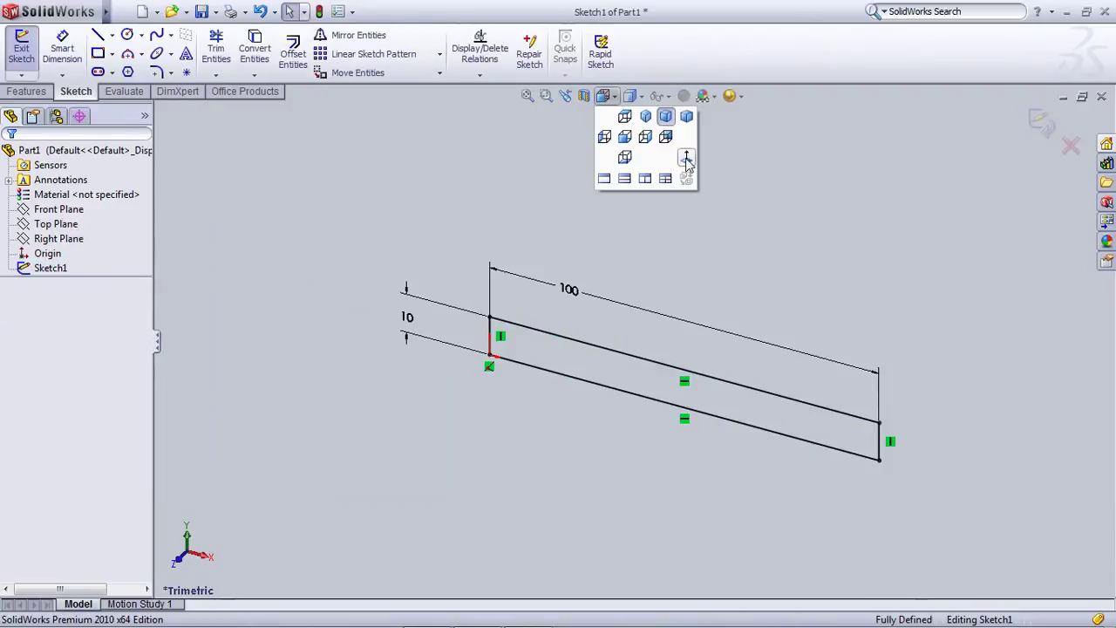
click(686, 158)
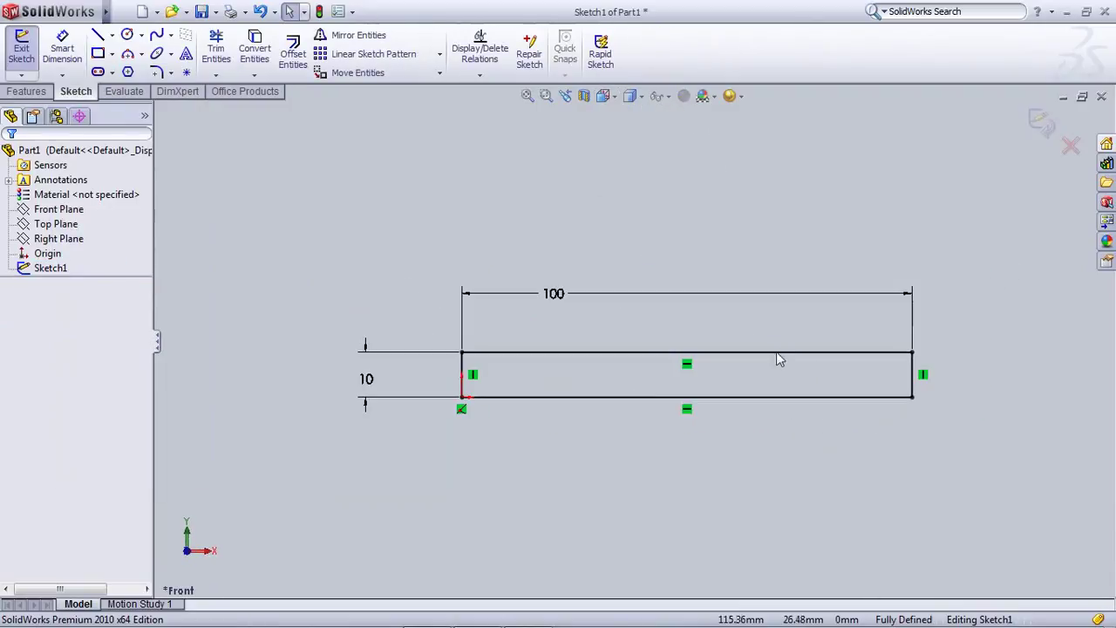
drag(989, 269, 249, 488)
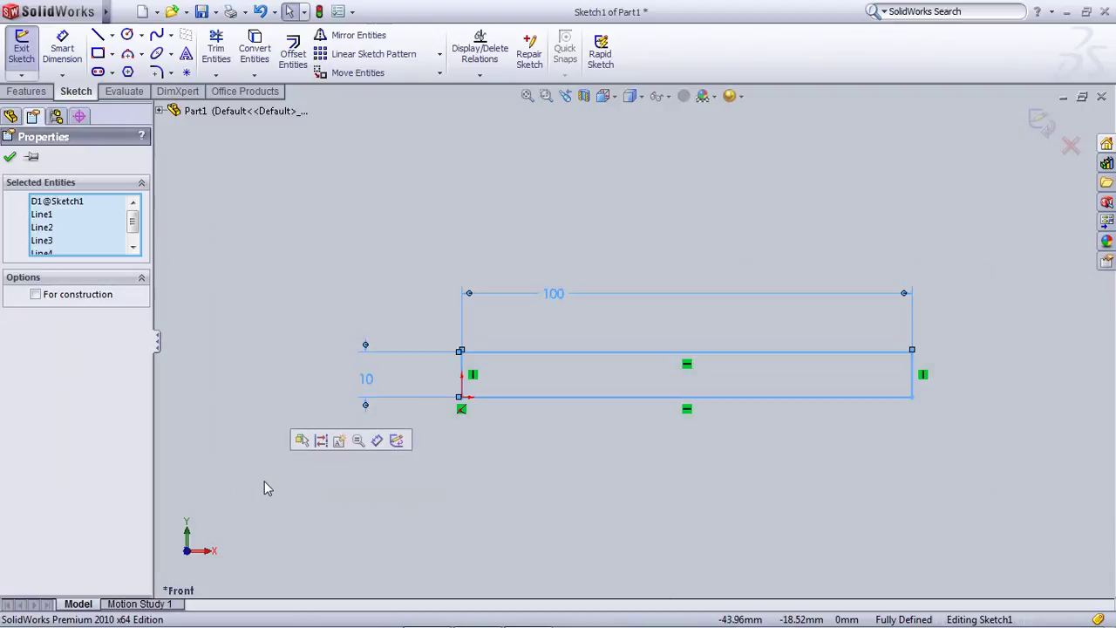
key(Delete)
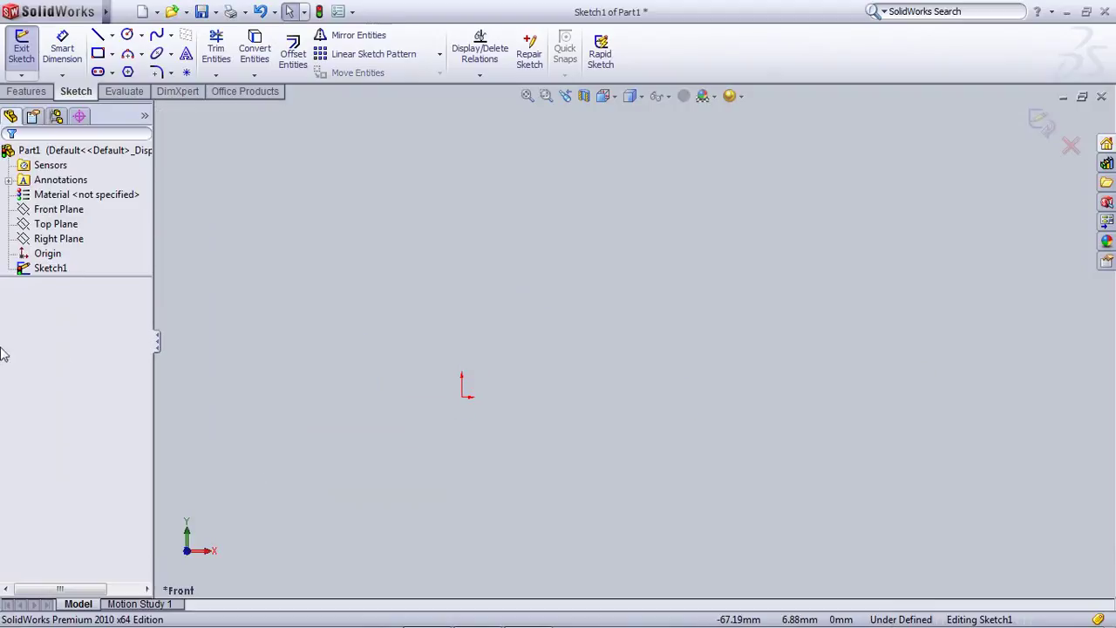
Sketch a horizontal centerline about 58 mm long, starting at the origin and extending along the positive X direction
click(113, 39)
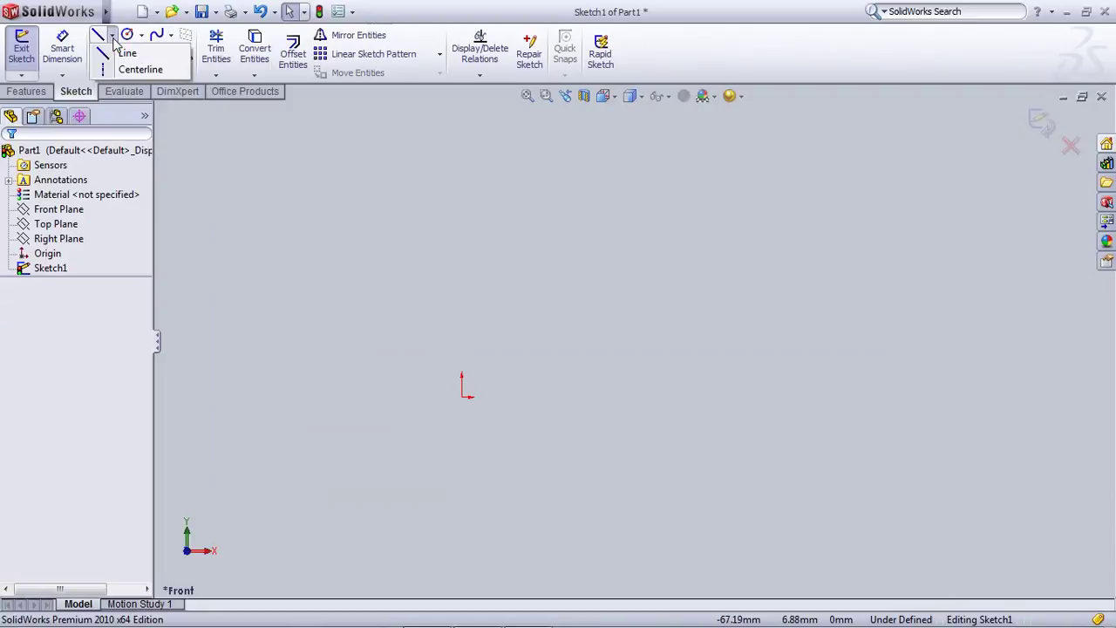
click(144, 70)
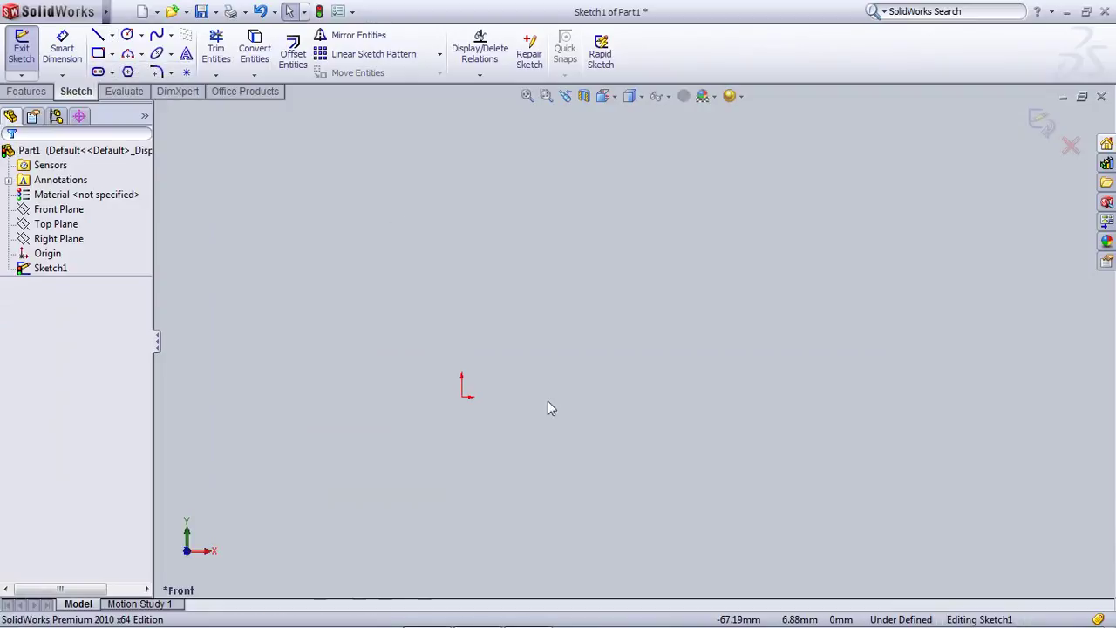
click(462, 397)
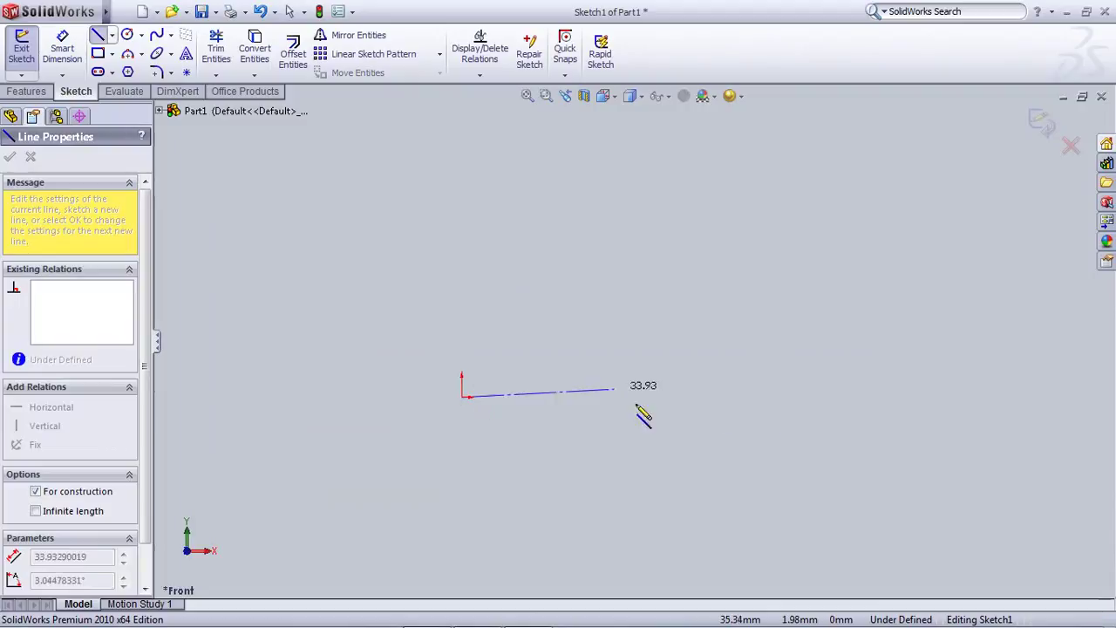
click(724, 397)
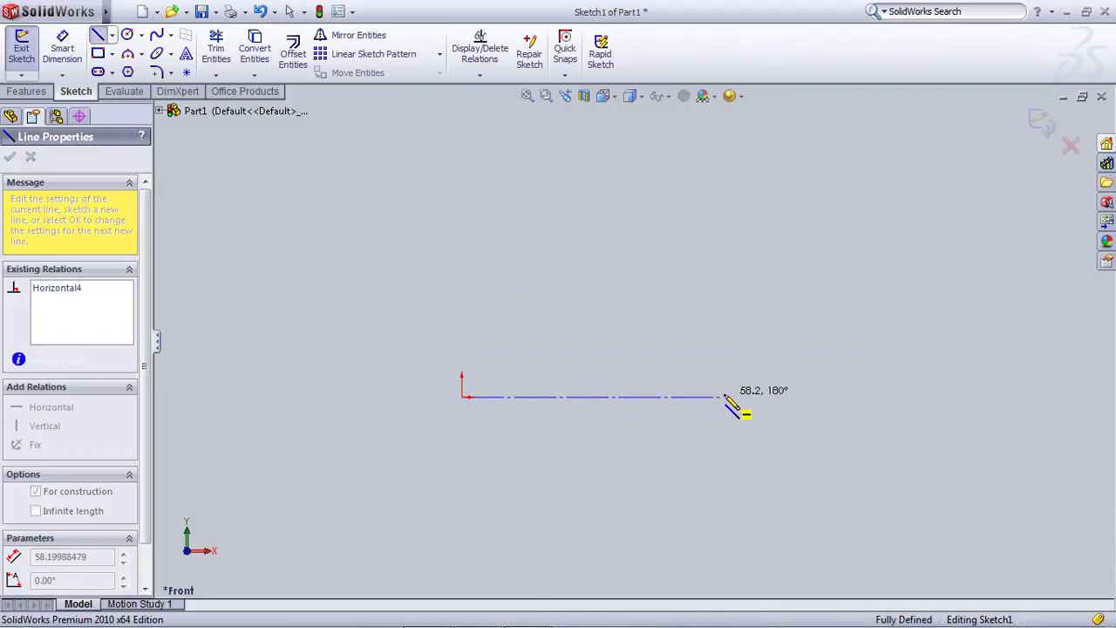
right_click(700, 325)
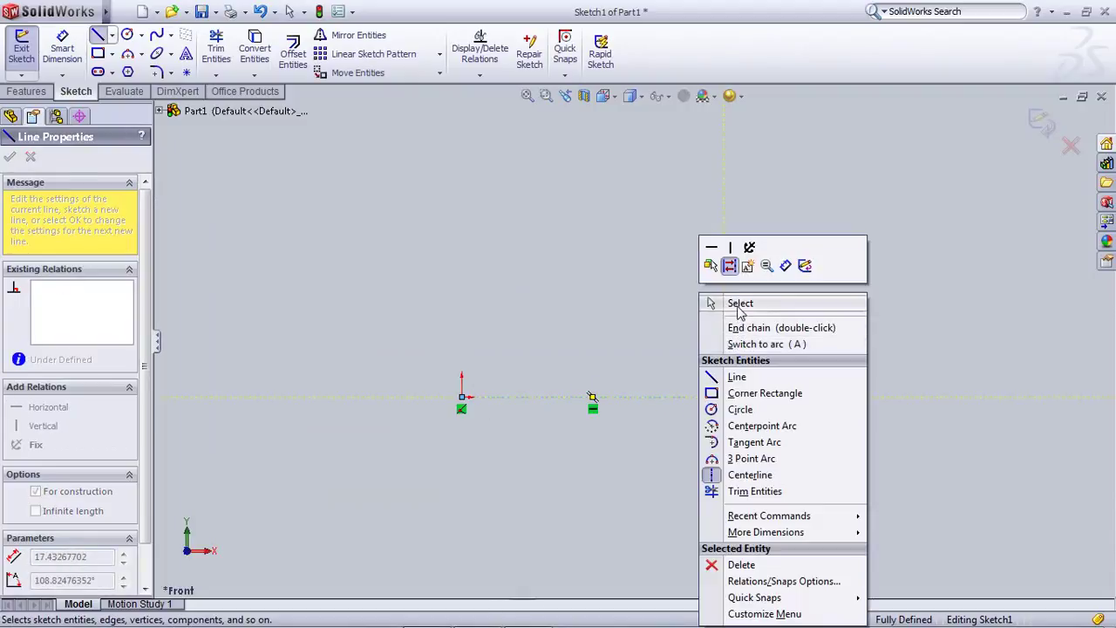
click(738, 302)
Sketch a vertical centerline about 75 mm long through the origin, extending above and below the horizontal centerline
right_click(524, 253)
mouse_move(608, 234)
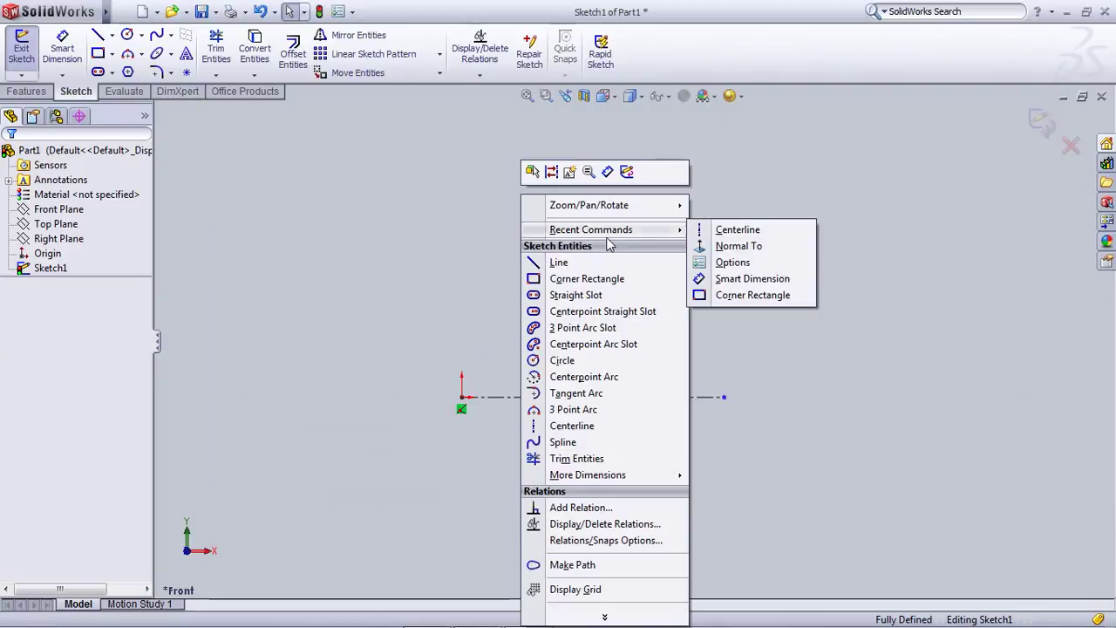
click(713, 232)
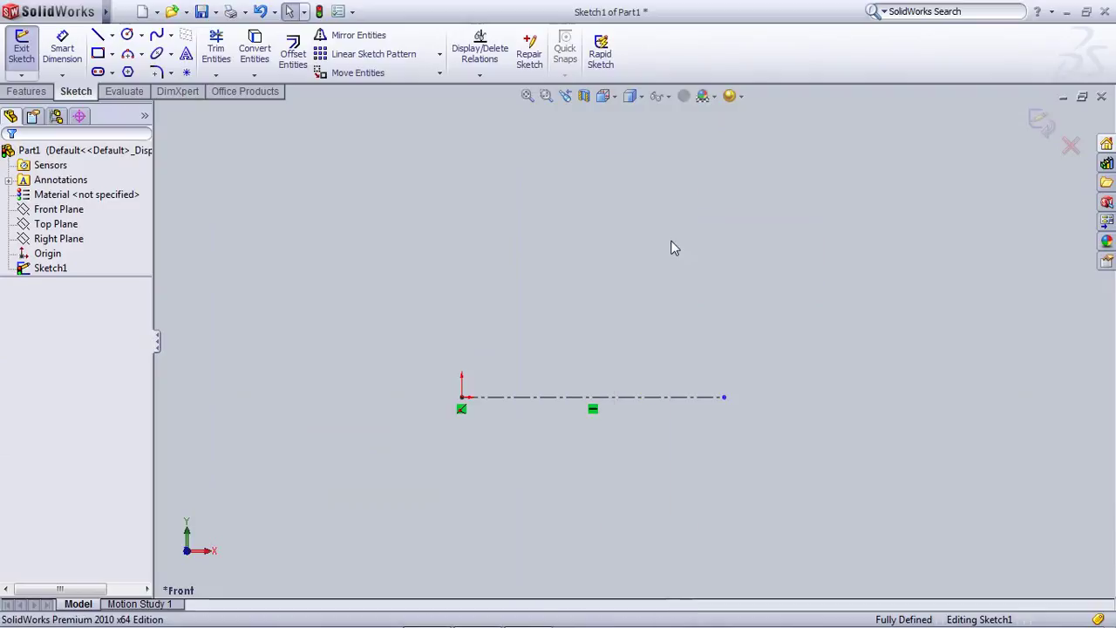
click(462, 235)
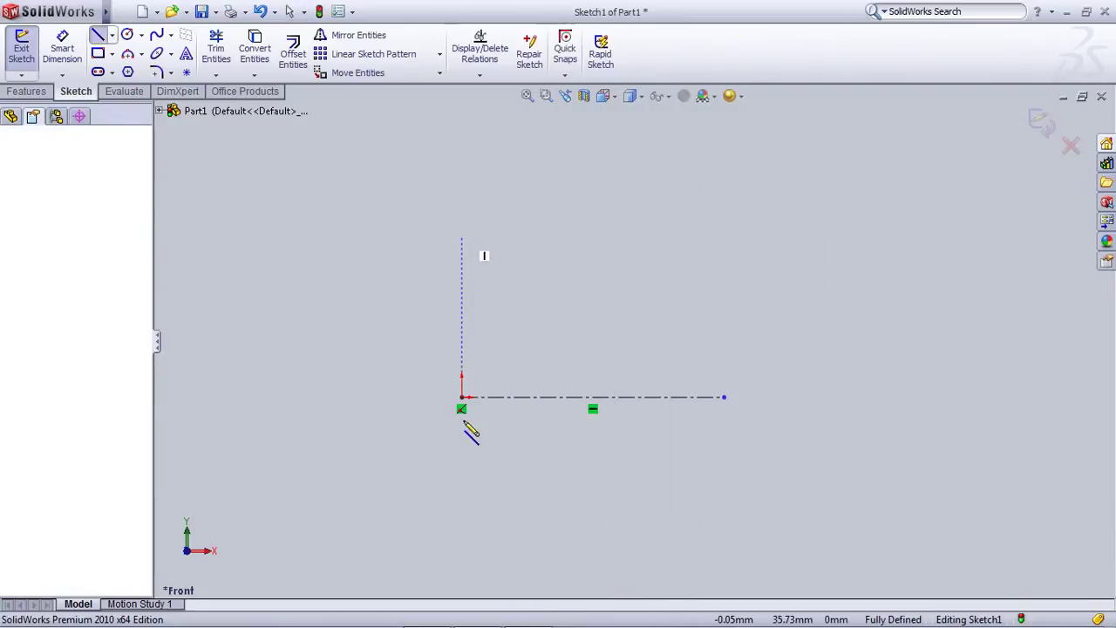
click(463, 572)
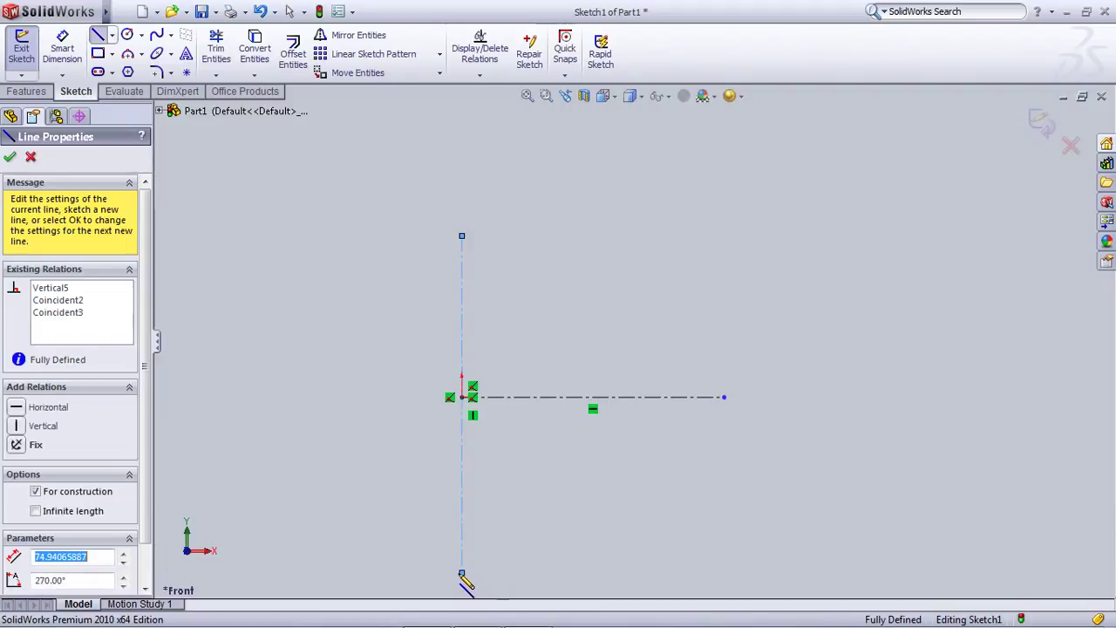
right_click(553, 278)
click(587, 290)
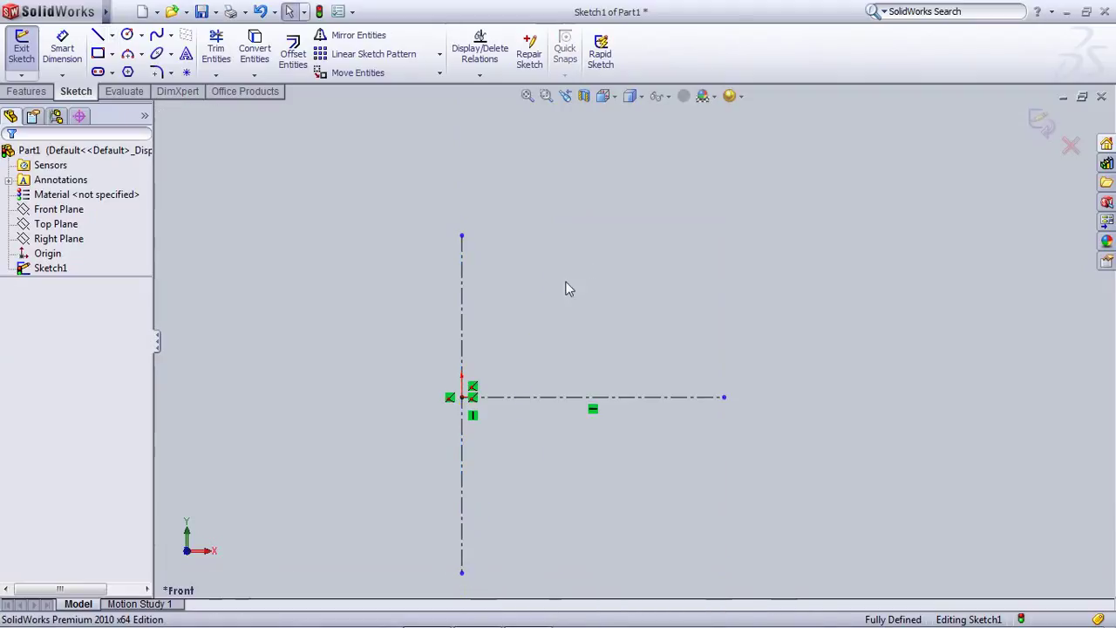
Sketch a solid horizontal line about 8 mm long from the origin along the horizontal centerline in the positive X direction
click(526, 96)
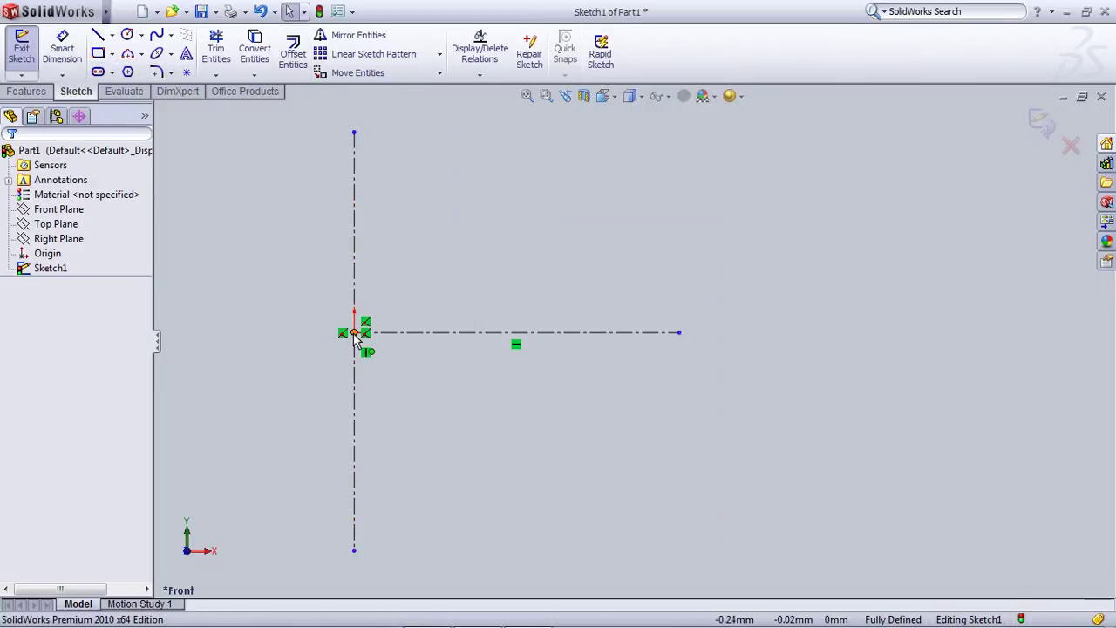
click(97, 35)
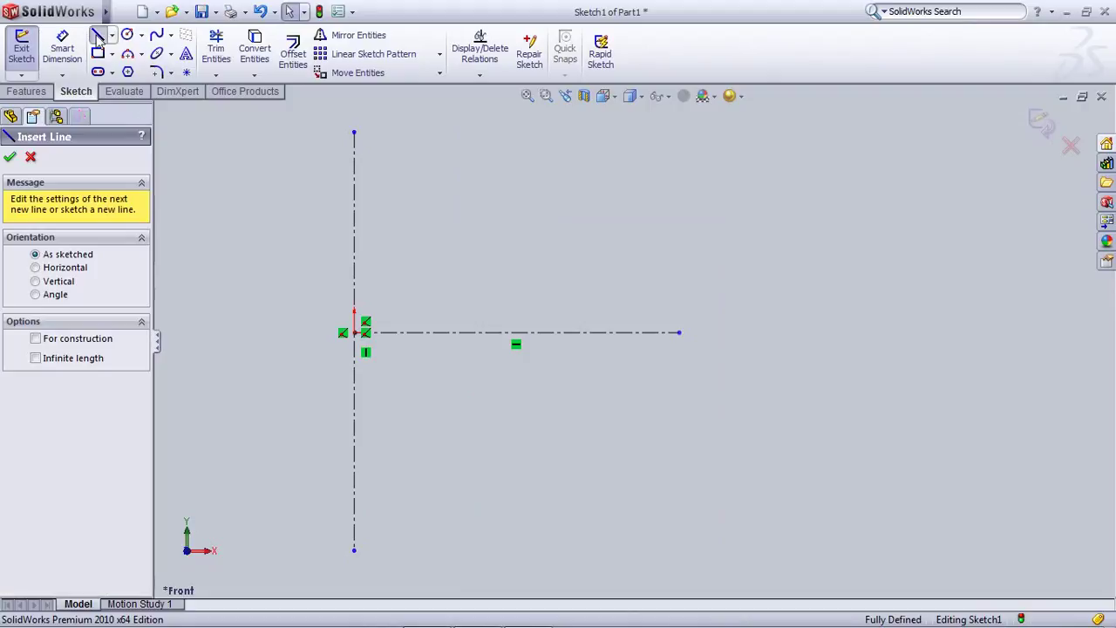
click(355, 332)
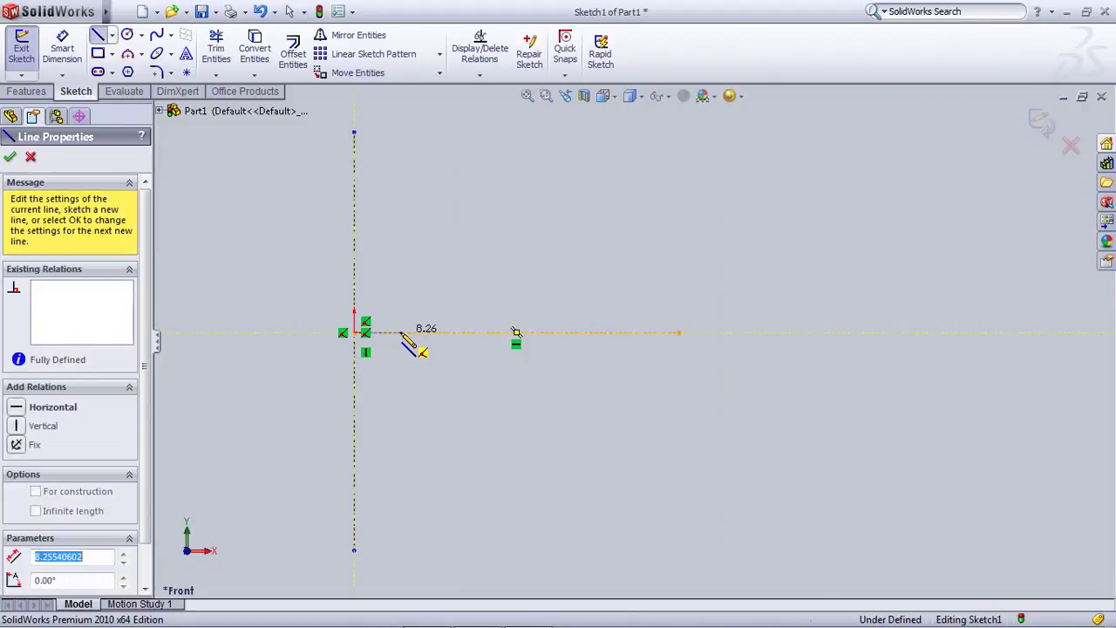
click(401, 332)
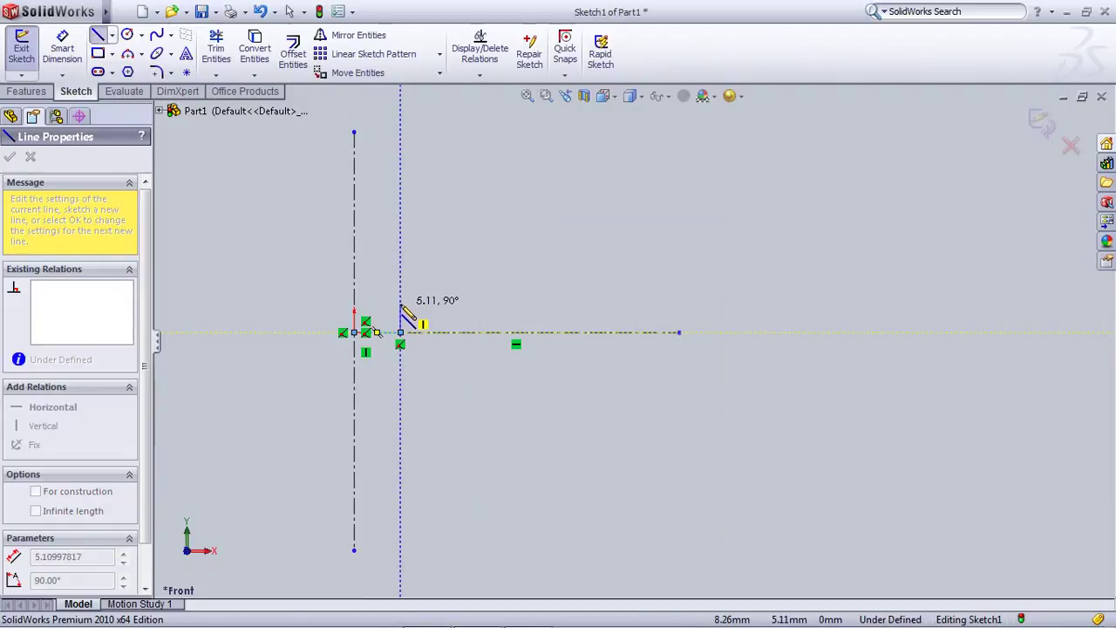
right_click(401, 307)
click(427, 313)
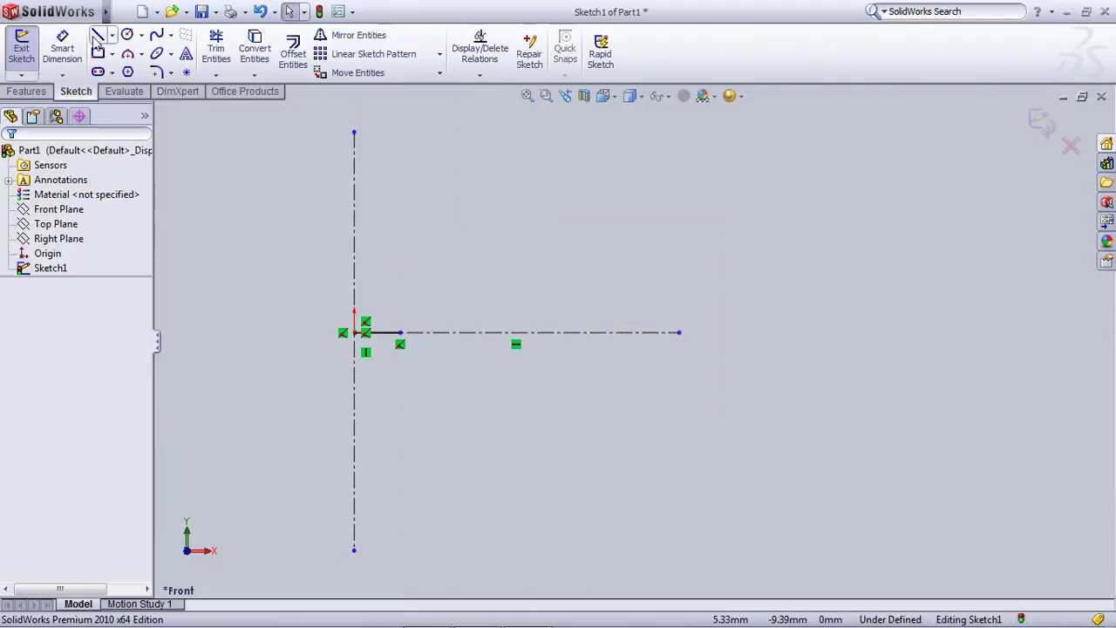
Dimension the short horizontal line from the origin and set its length to 100 mm
click(58, 50)
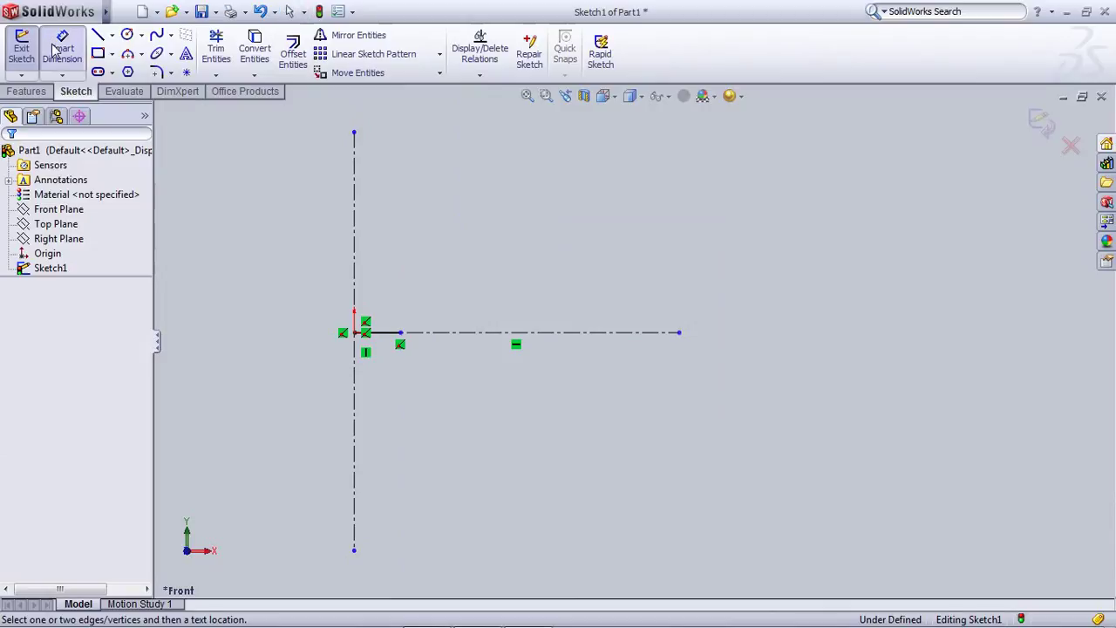
click(384, 342)
click(393, 388)
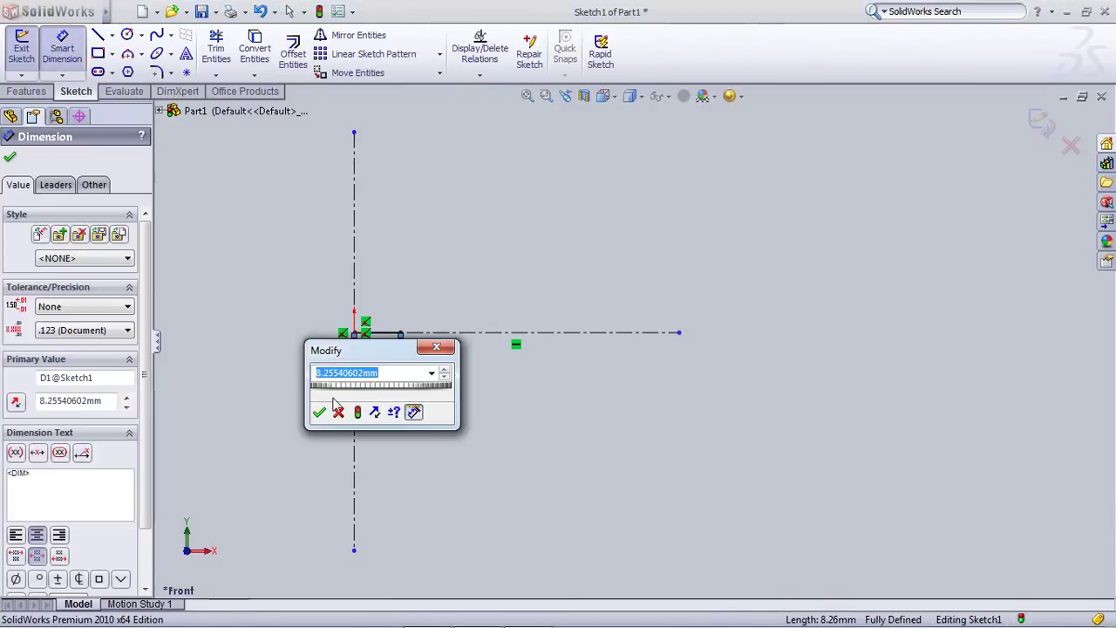
mouse_move(333, 390)
mouse_down()
mouse_move(360, 390)
mouse_move(341, 391)
mouse_up()
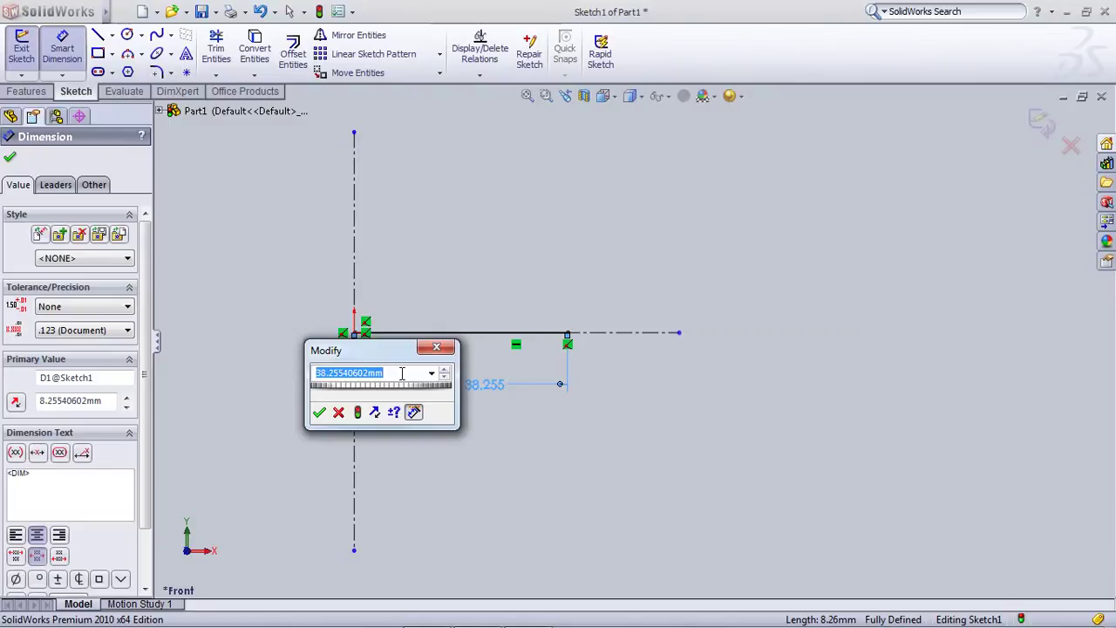
text(100.000mm)
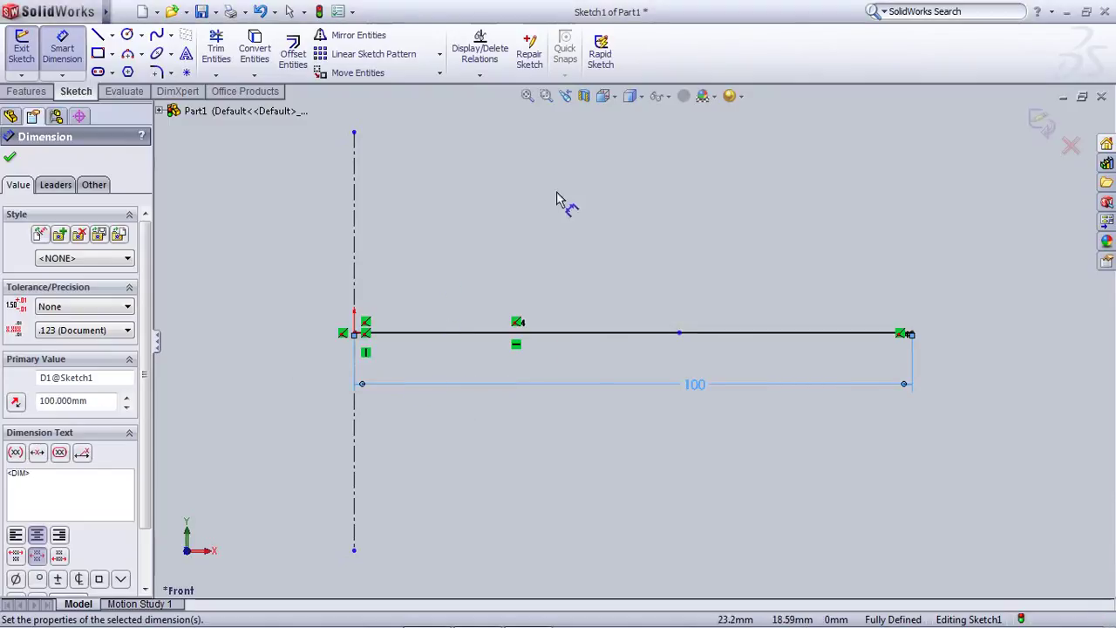
right_click(617, 189)
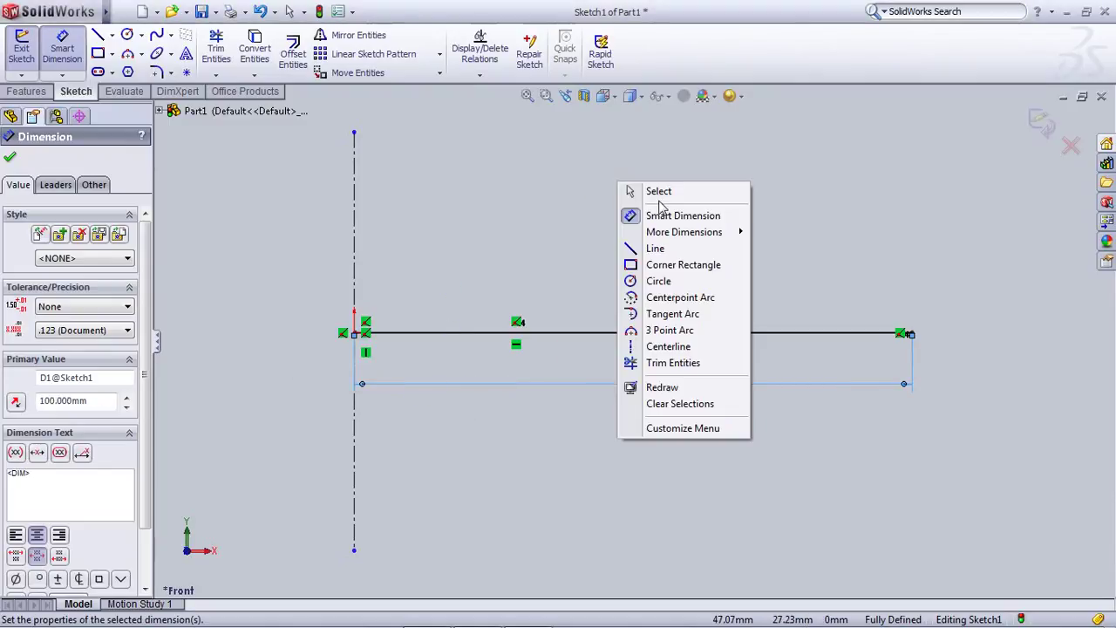
click(660, 191)
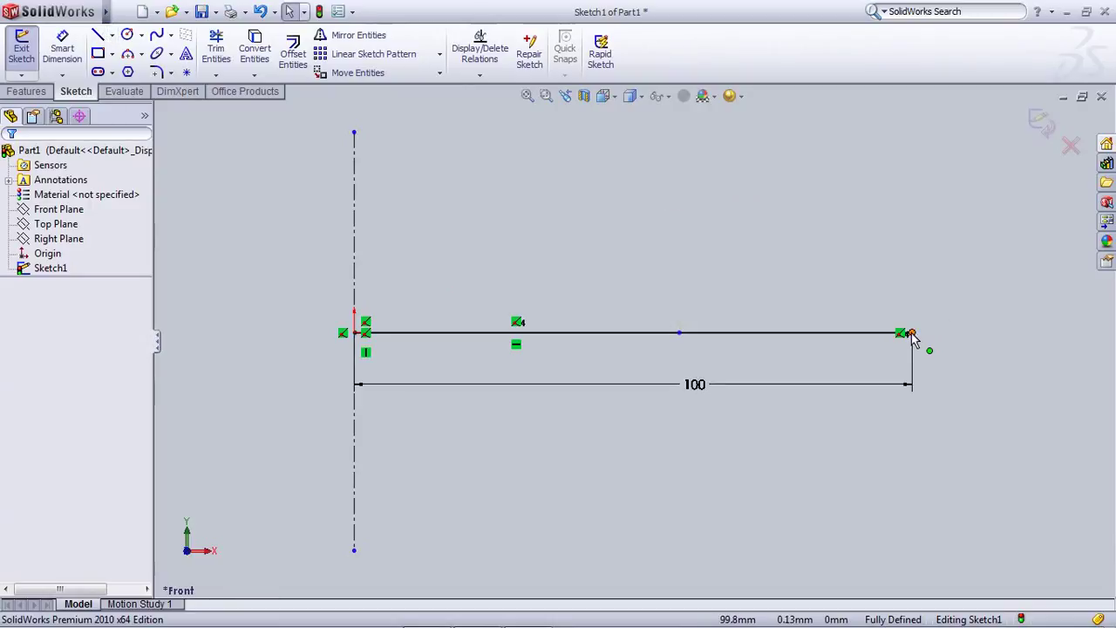
Sketch connected lines from the 100 mm line's free end, about 14.5 mm up, across to the vertical centerline and down to the origin, closing a rectangle
click(98, 35)
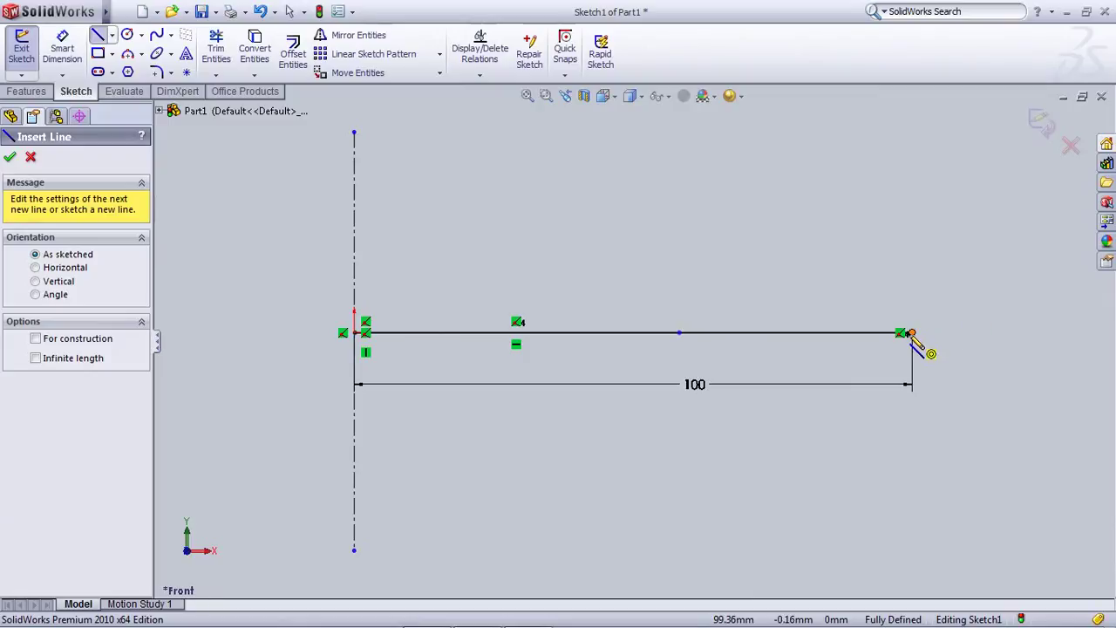
click(911, 333)
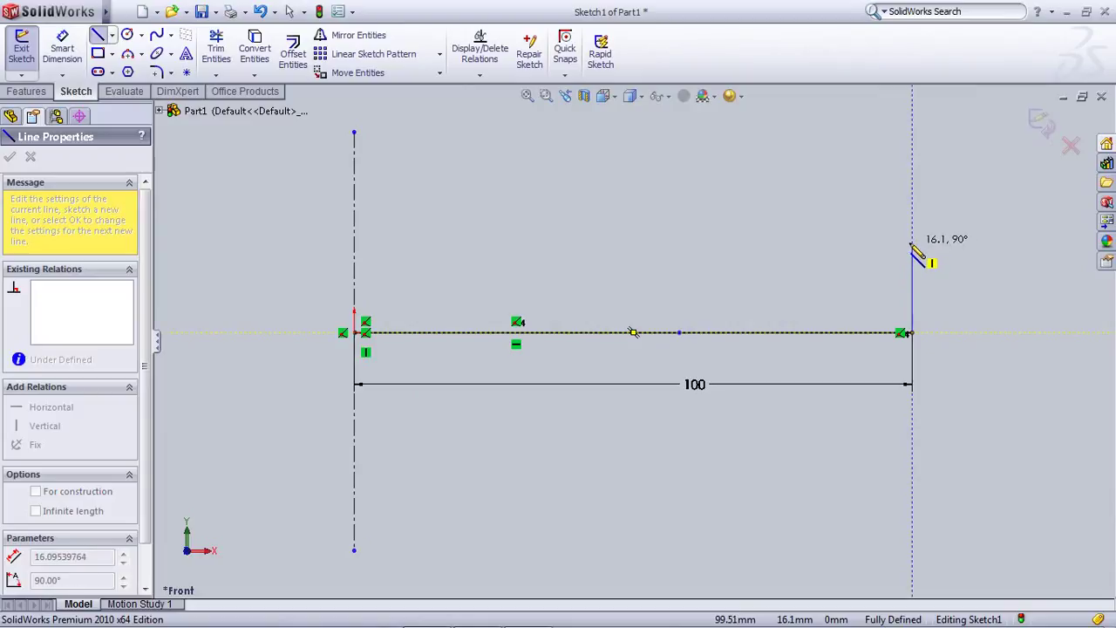
click(911, 252)
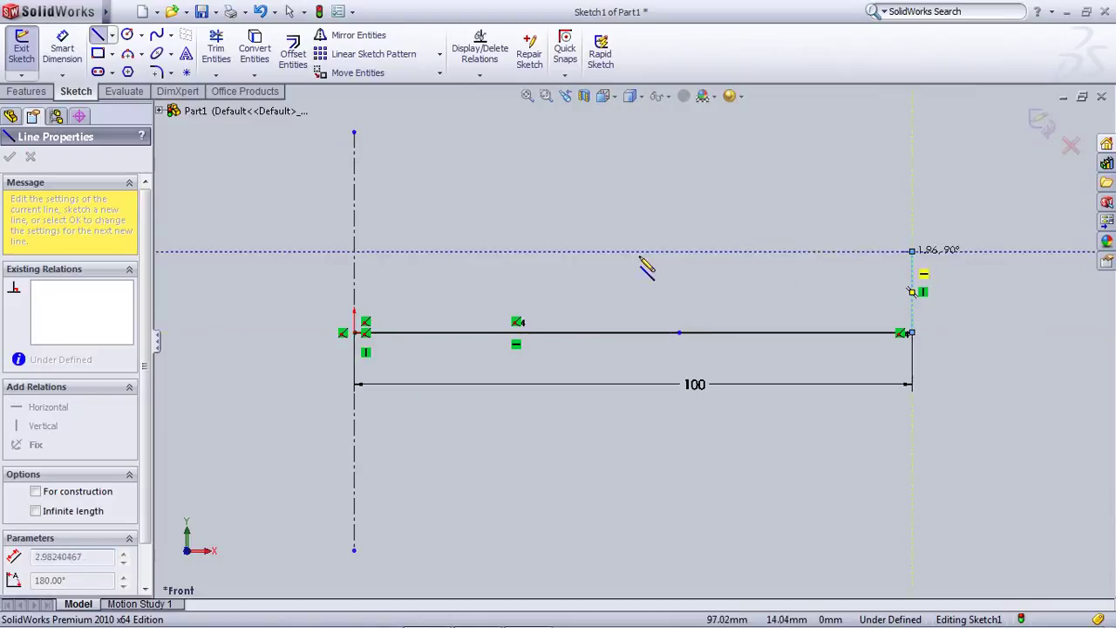
click(354, 251)
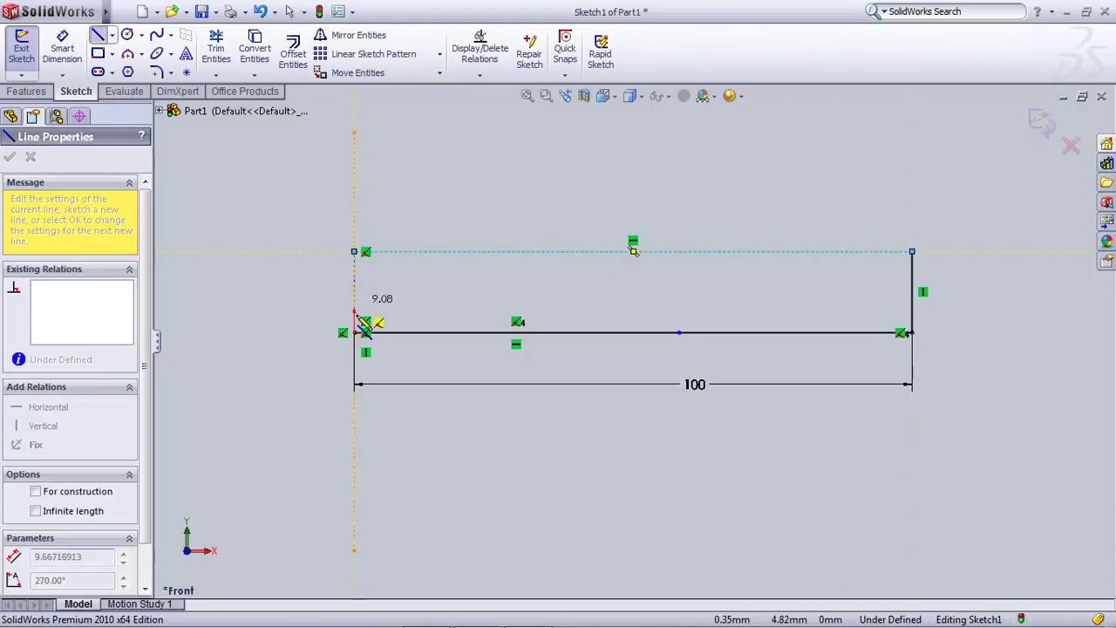
right_click(436, 288)
click(471, 295)
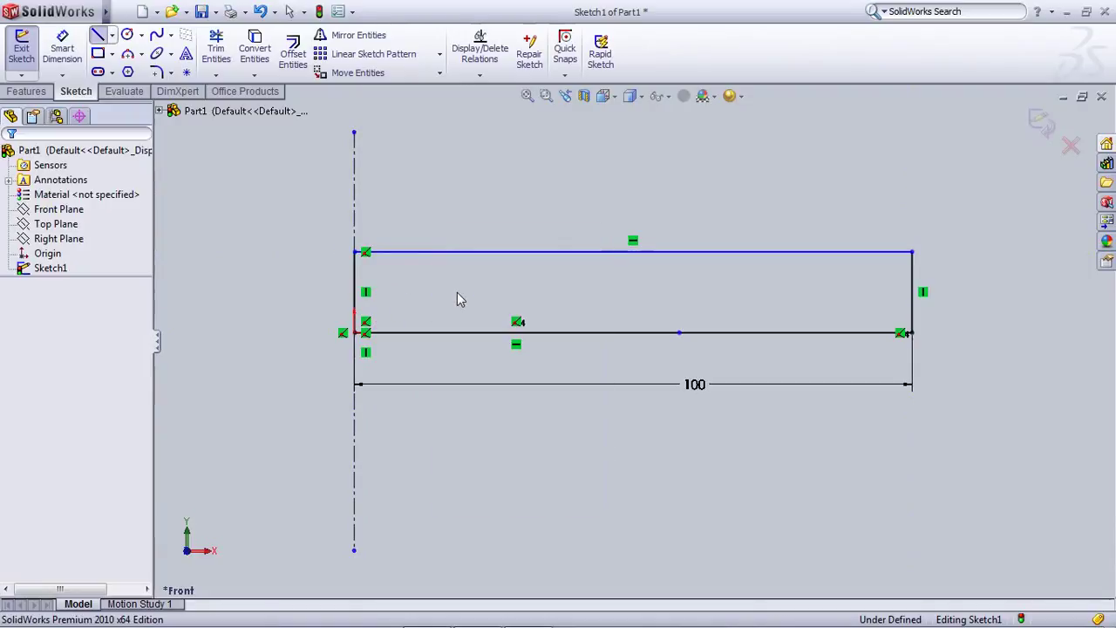
Dimension the rectangle's left edge on the vertical centerline and set its height to 20 mm
click(62, 48)
click(355, 293)
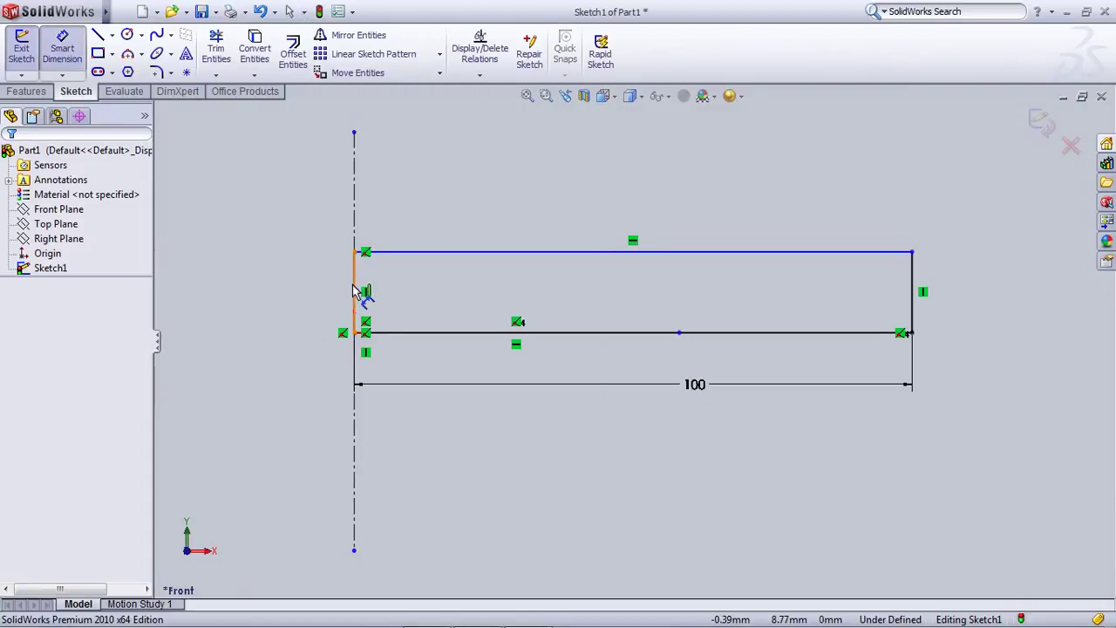
click(260, 316)
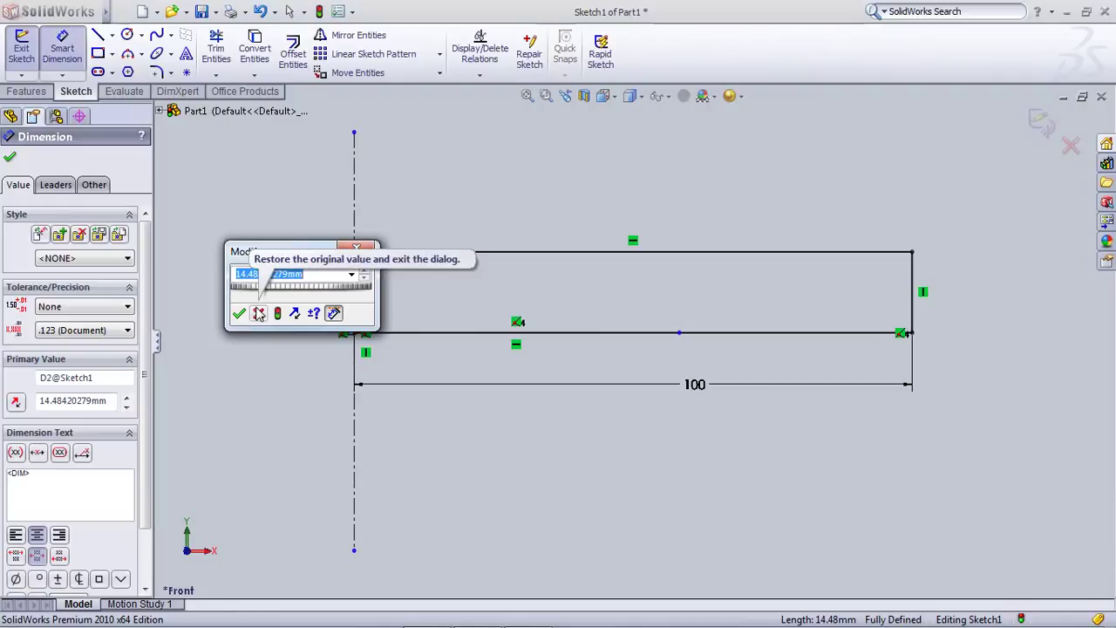
text(20)
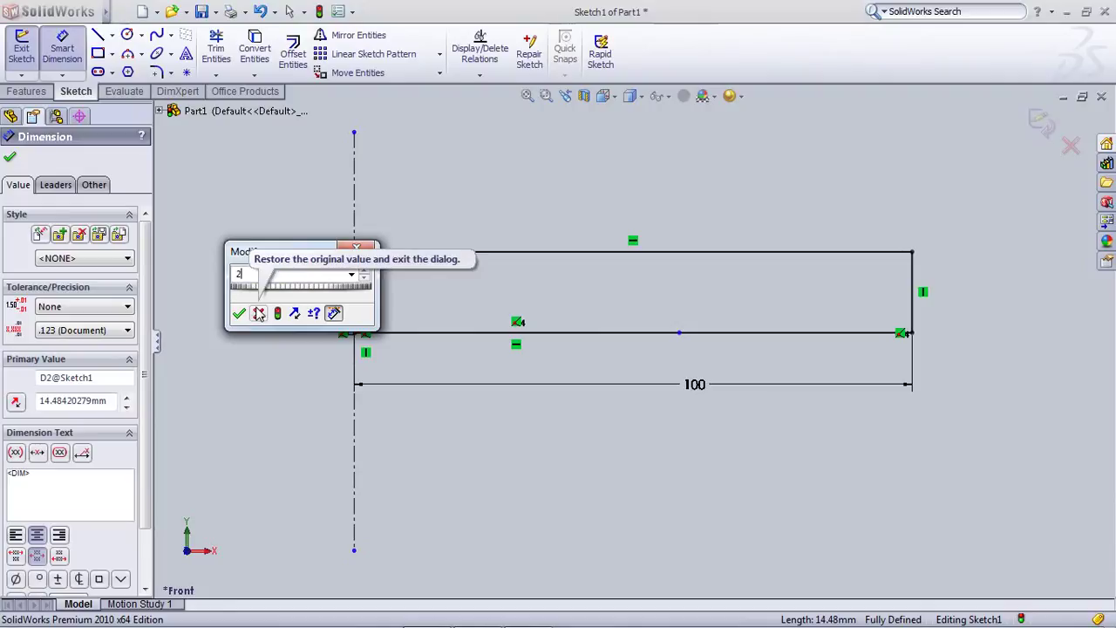
key(Return)
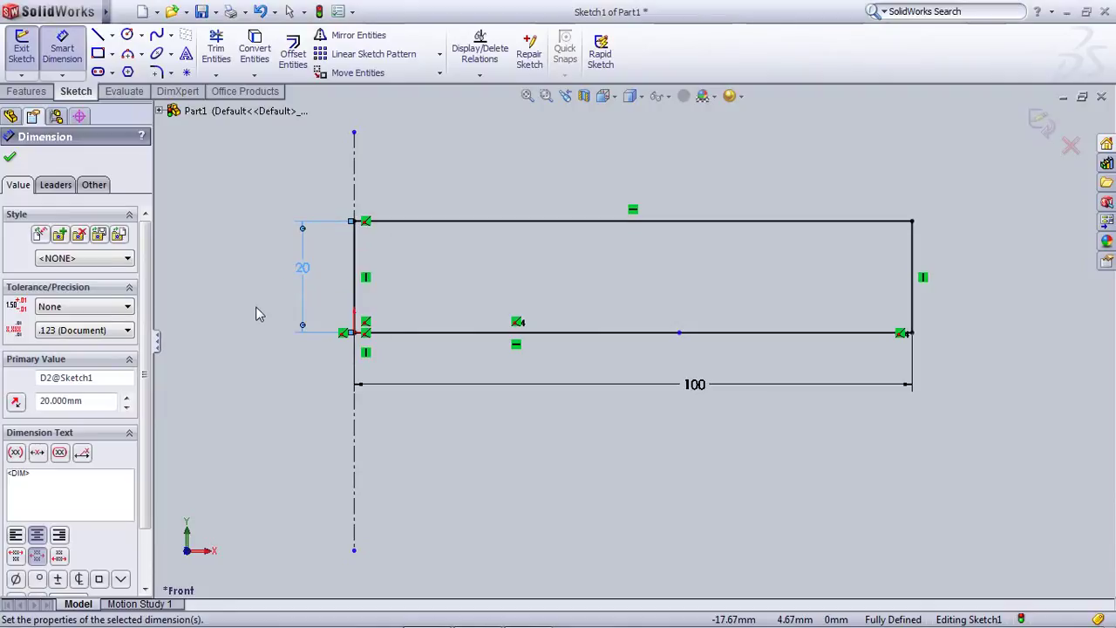
click(10, 157)
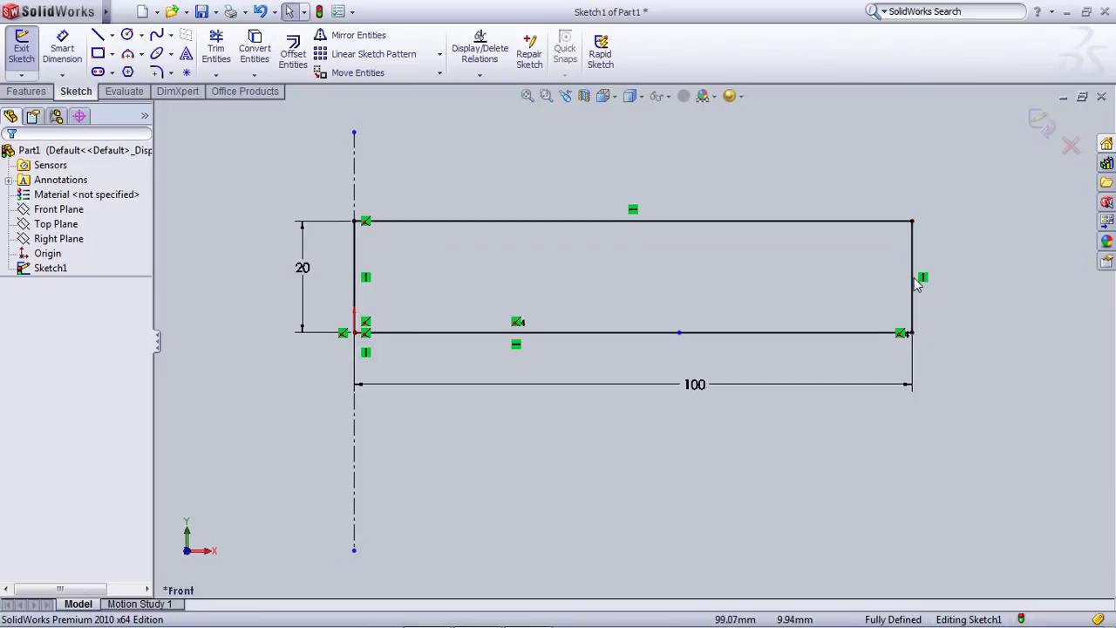
Sketch a circle of 10 mm radius centred on the midpoint of the rectangle's right edge, passing through its upper corner
click(128, 36)
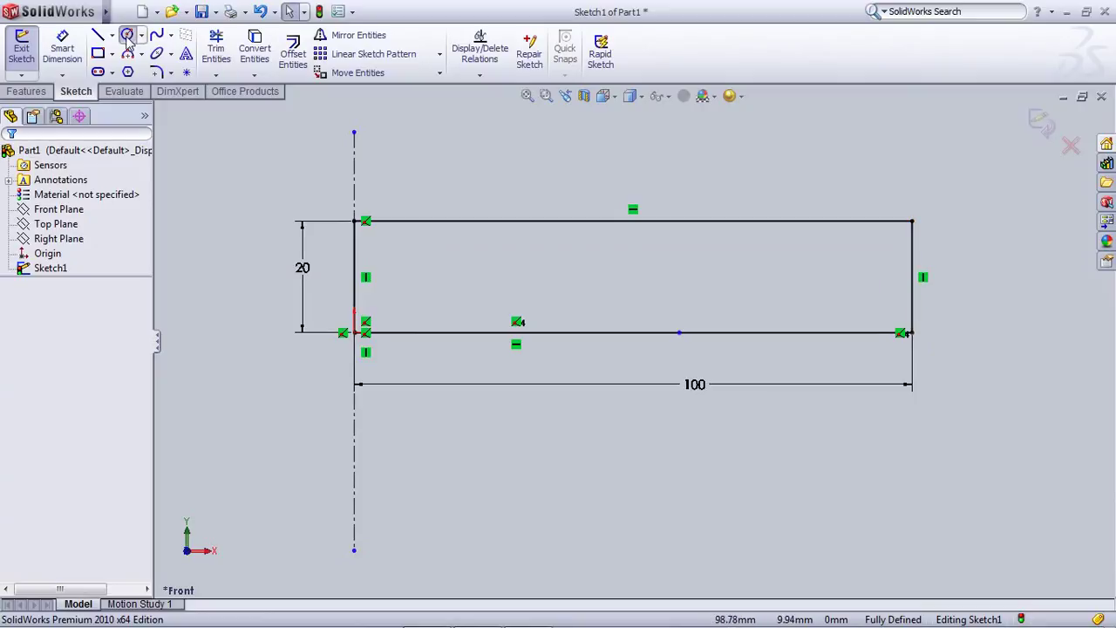
click(914, 279)
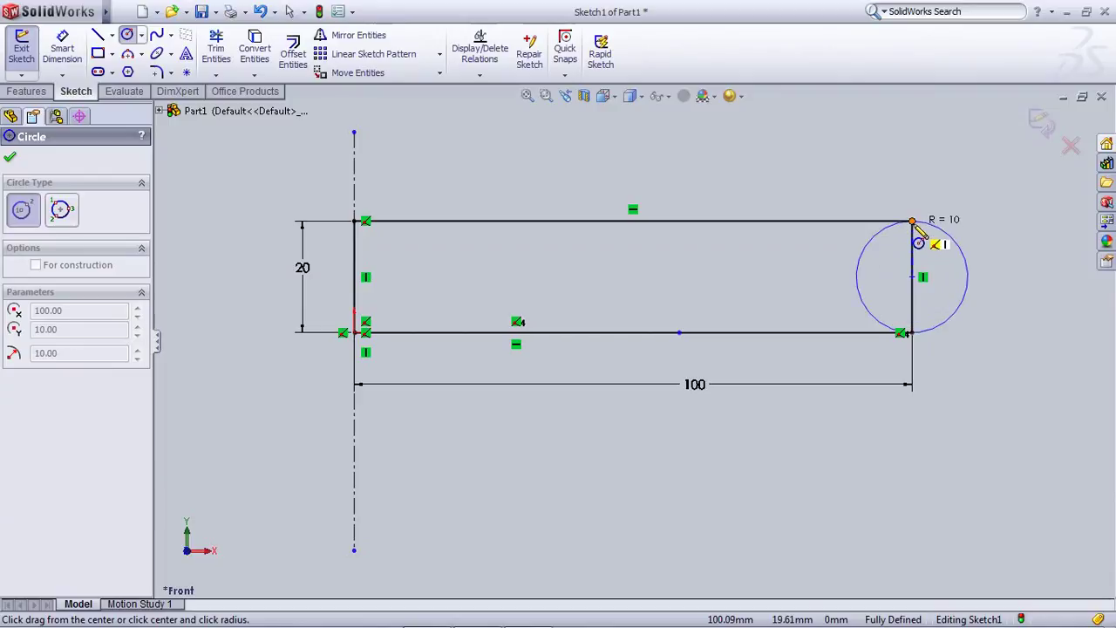
click(912, 220)
right_click(919, 197)
click(940, 185)
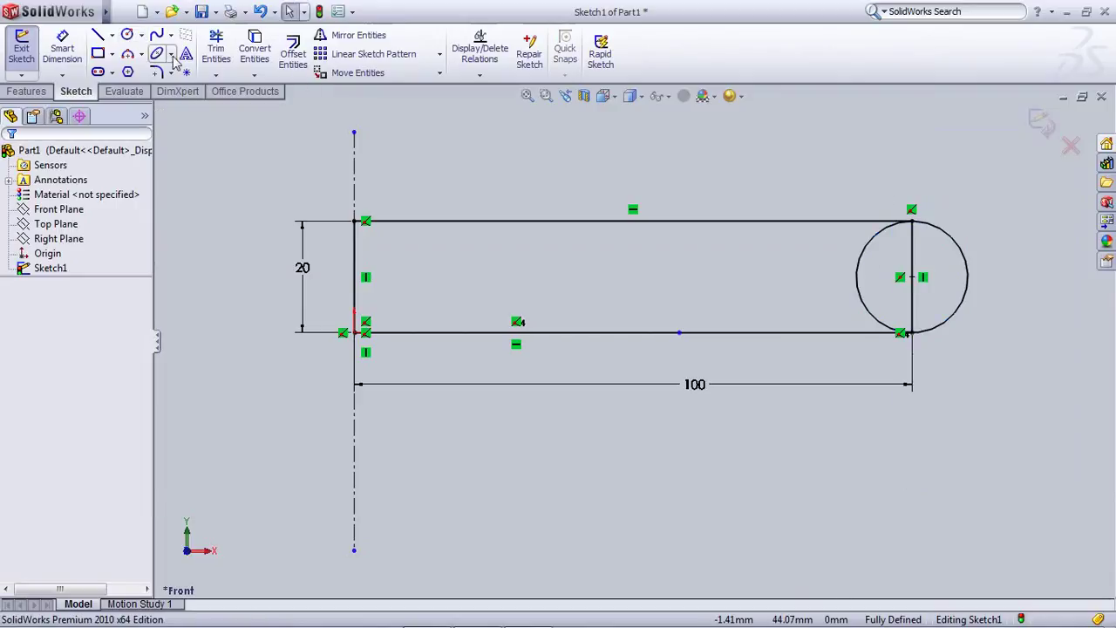
Trim away the circle's inner half and the rectangle's right edge to leave a rounded end, accepting deletion of the midpoint relation
click(217, 51)
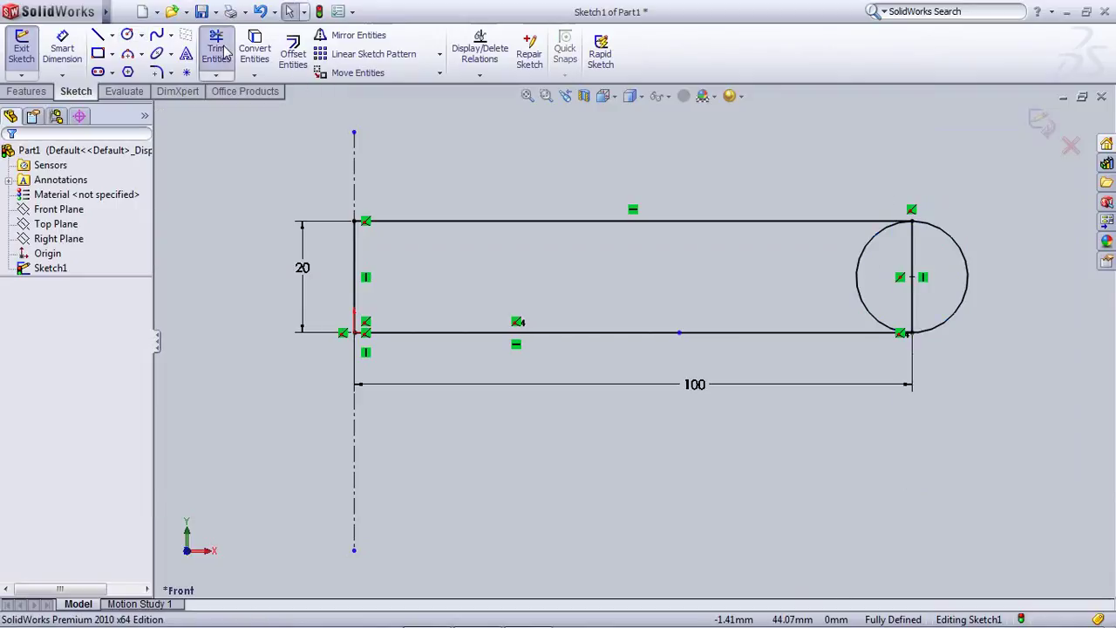
click(855, 295)
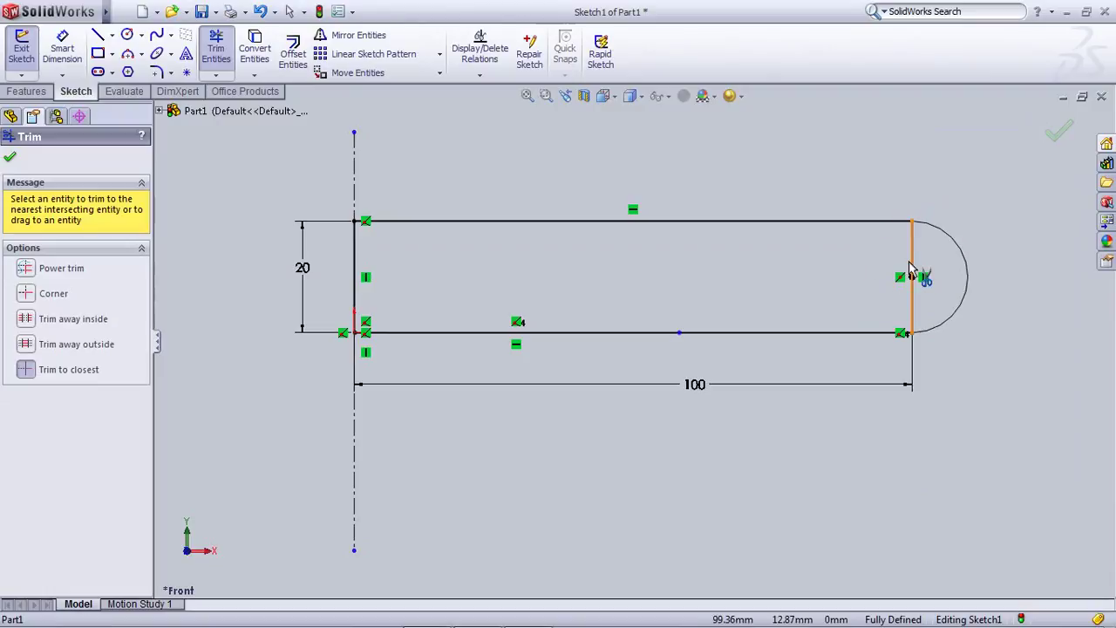
click(910, 270)
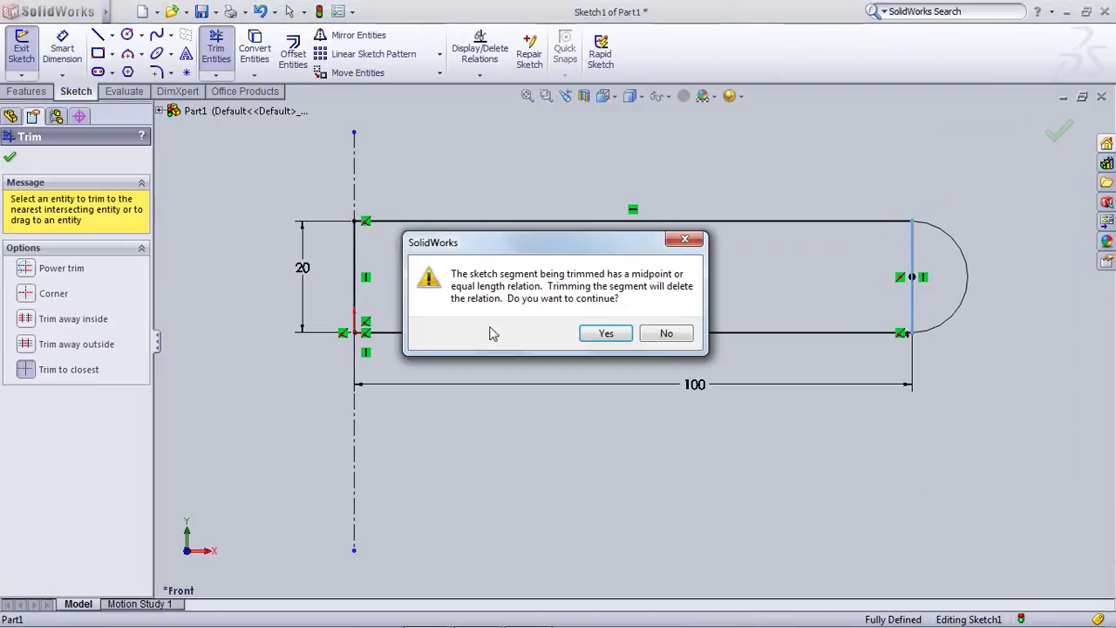
click(603, 334)
right_click(602, 148)
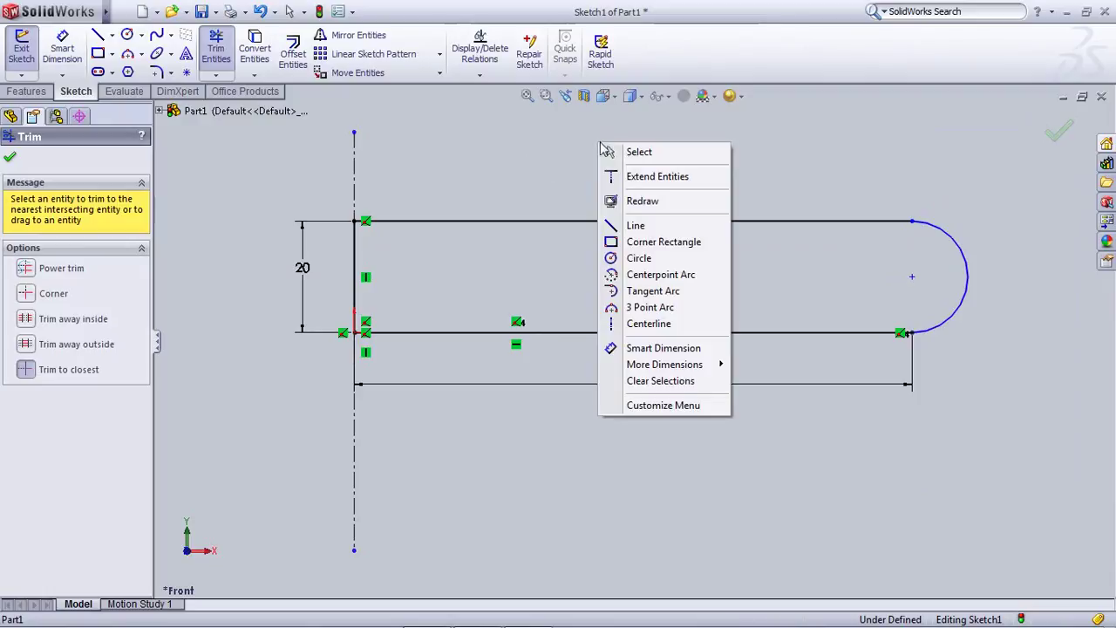
click(637, 151)
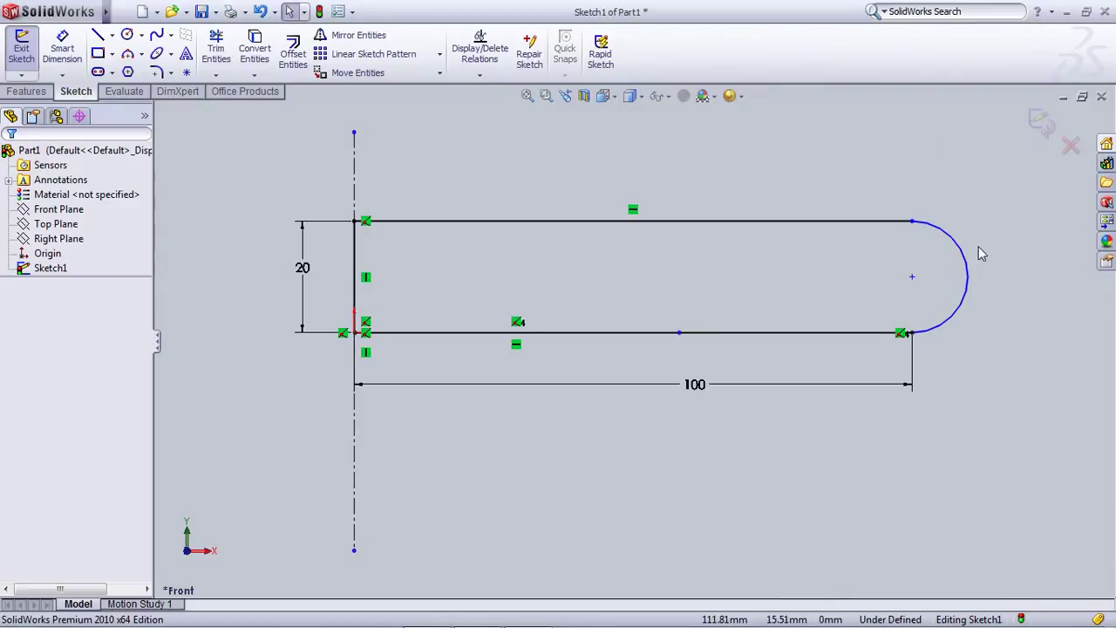
Undo the trims and the circle at the rectangle's right end
key(ctrl+z)
key(ctrl+z)
key(ctrl+z)
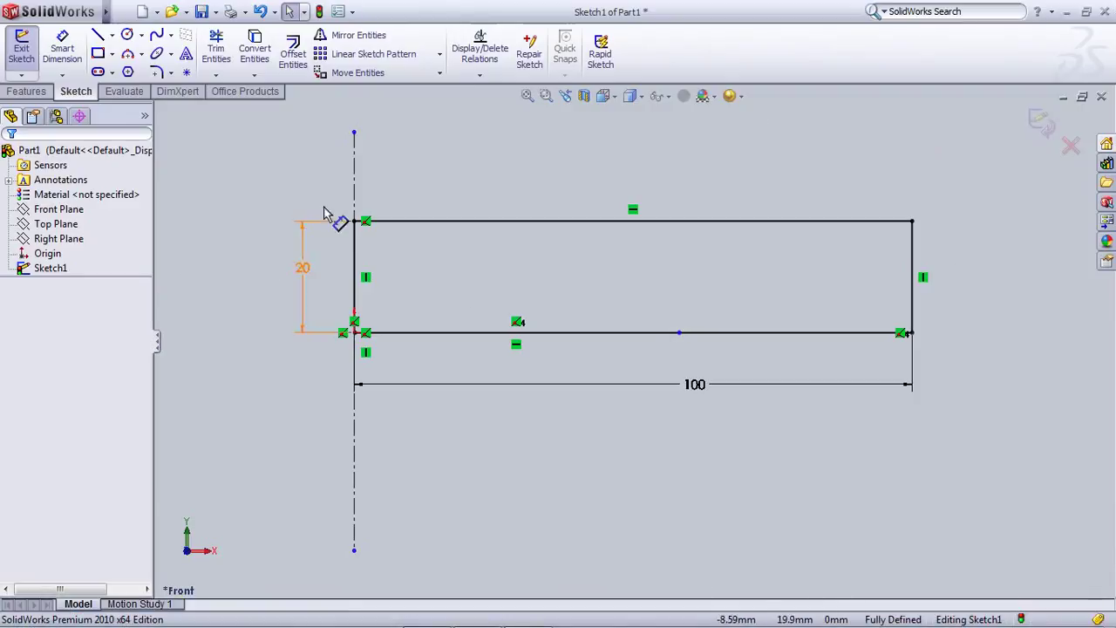
scroll(433, 295, up, 6)
scroll(528, 316, down, 3)
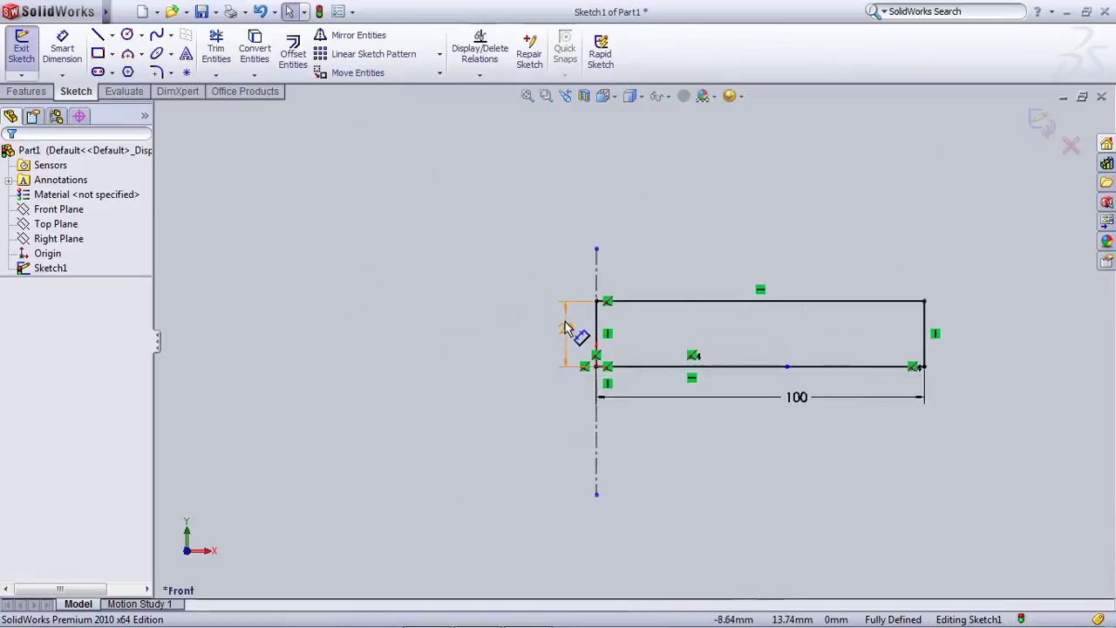
scroll(562, 324, up, 1)
click(127, 35)
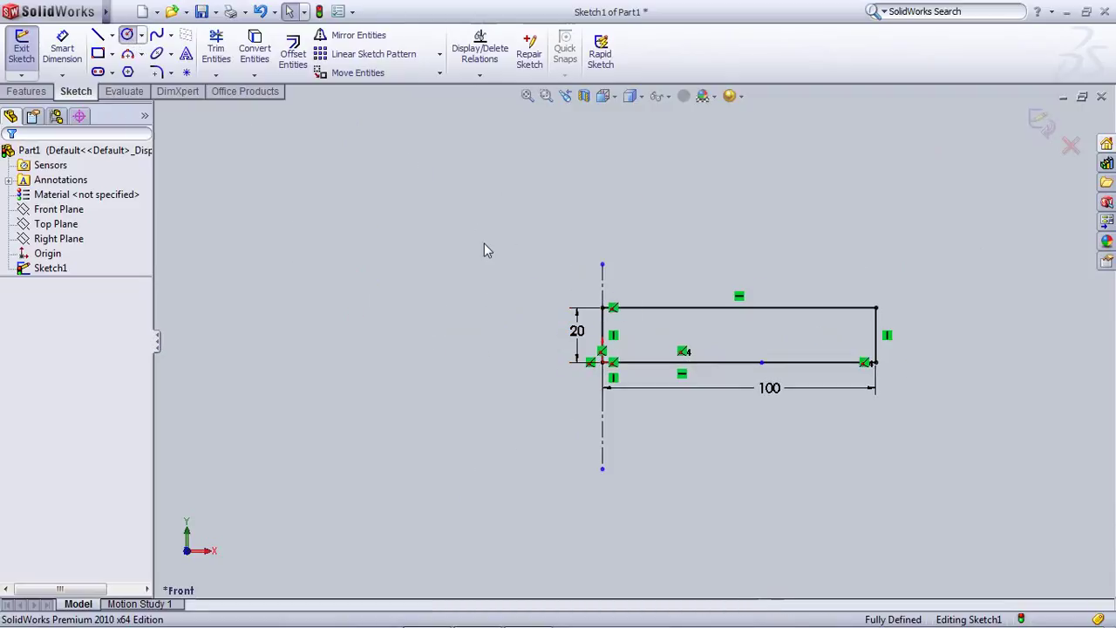
click(602, 335)
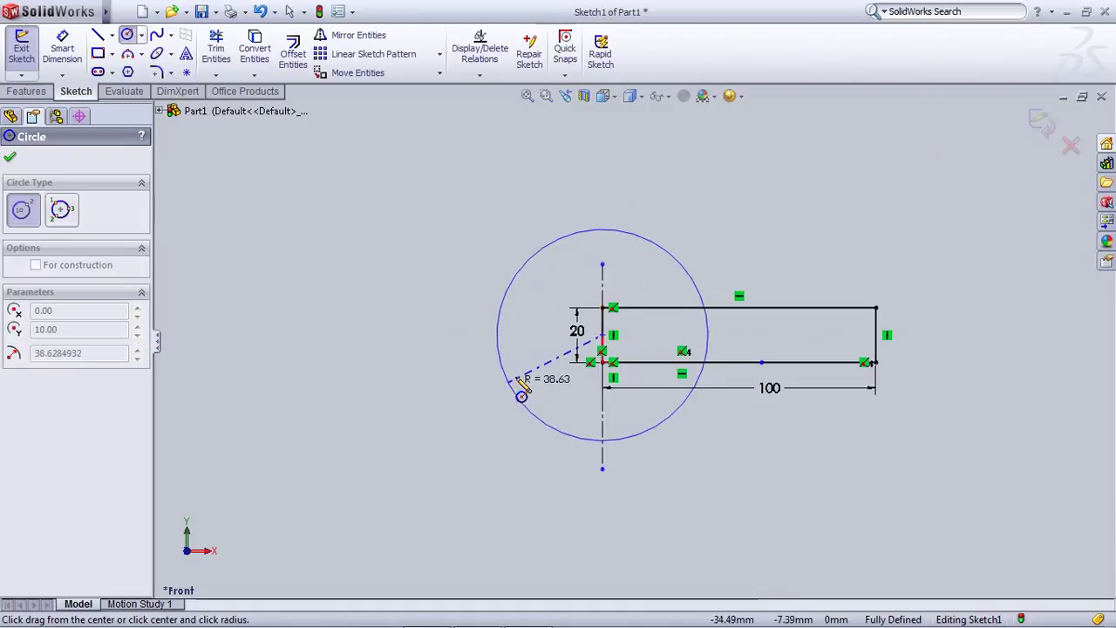
key(Escape)
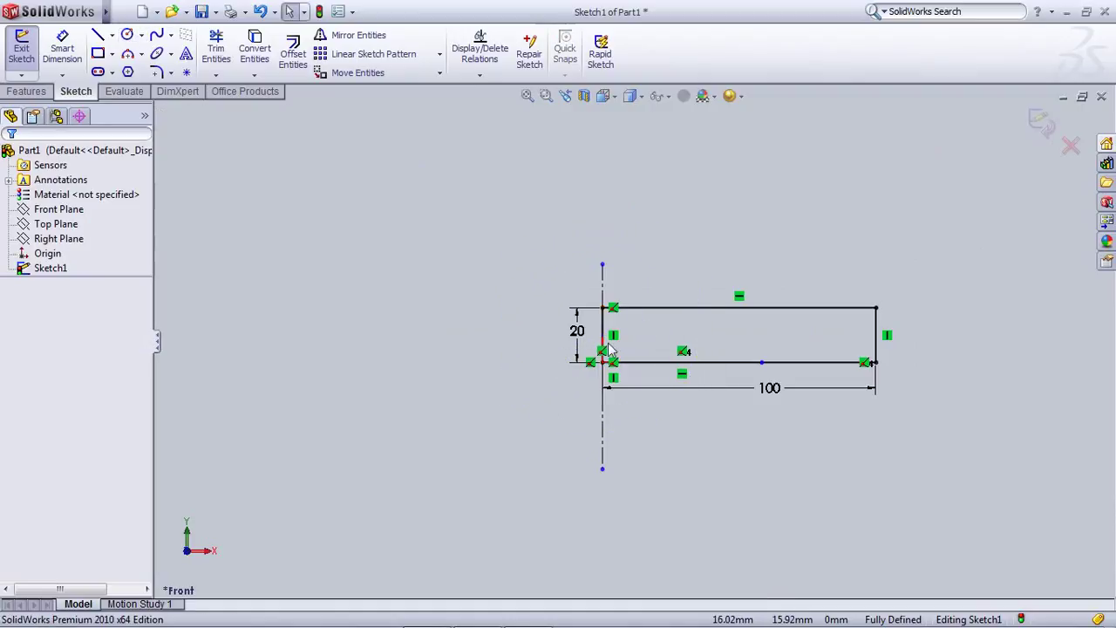
Set the rectangle's height dimension to 10 mm
click(582, 337)
double_click(582, 336)
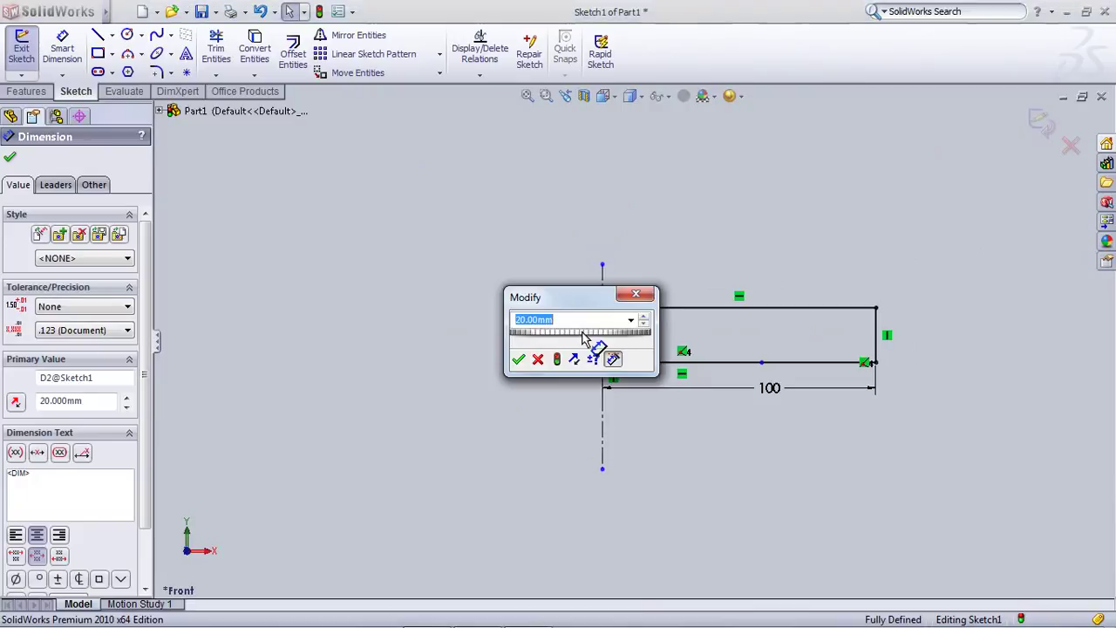
text(10)
click(558, 359)
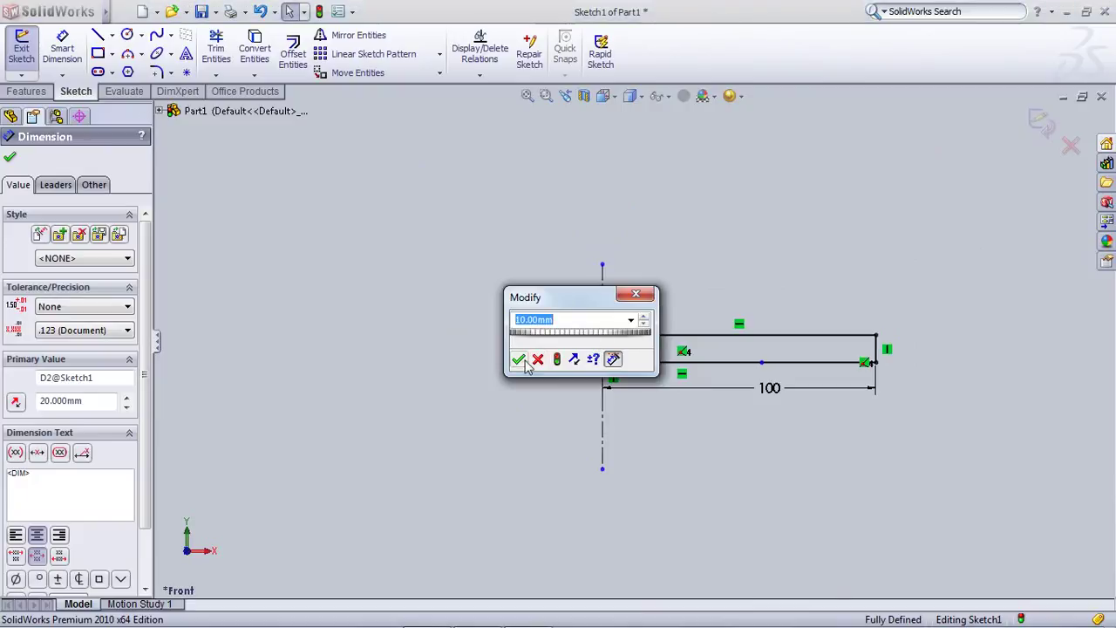
click(518, 359)
click(531, 343)
Sketch a circle of about 8.89 mm radius in the free space left of the rectangle, centred about 20 mm from the vertical centerline
scroll(624, 349, down, 1)
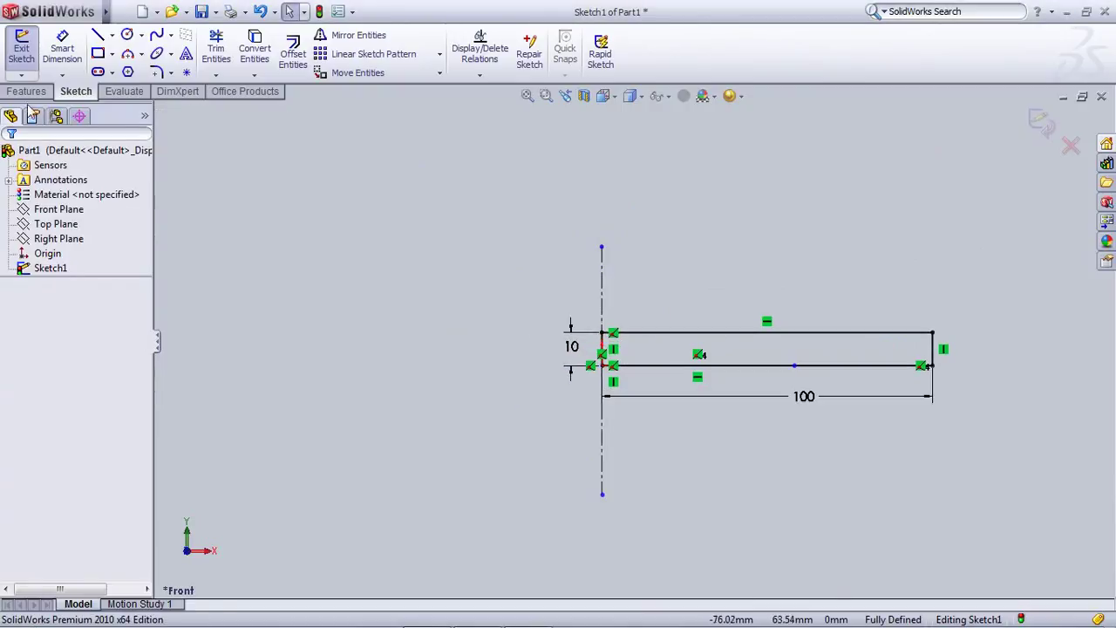
click(128, 35)
scroll(611, 362, down, 1)
scroll(602, 361, down, 1)
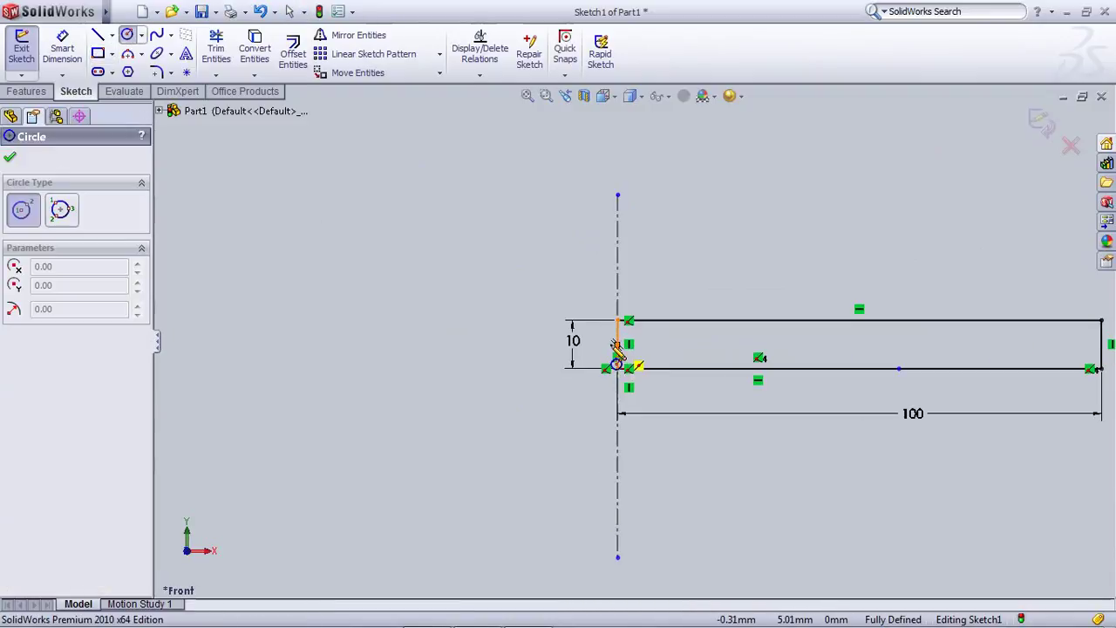
click(523, 358)
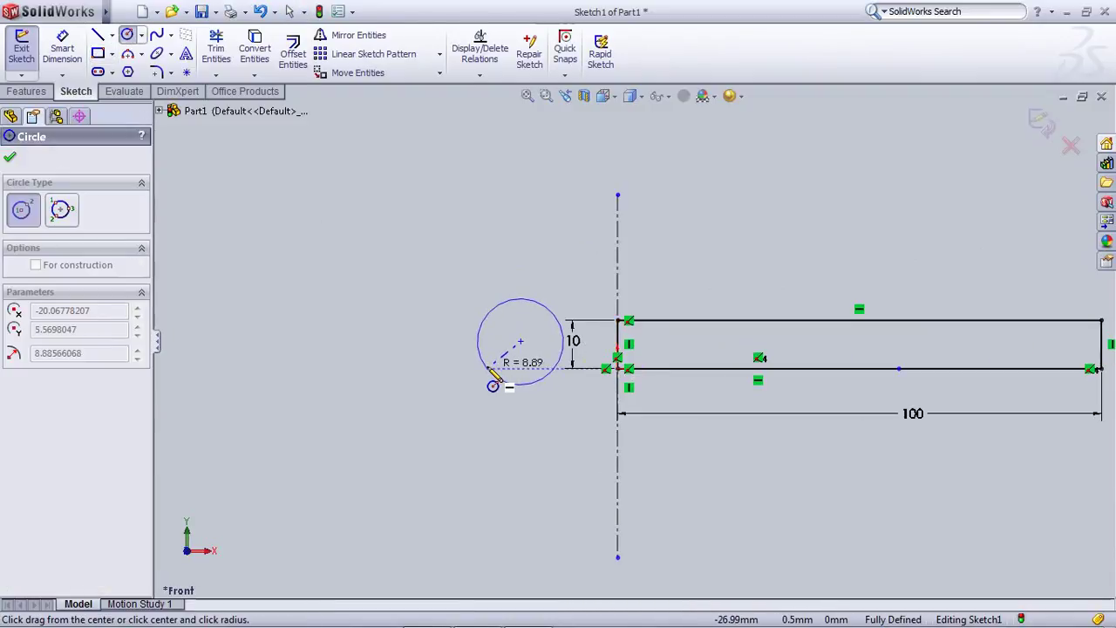
click(504, 378)
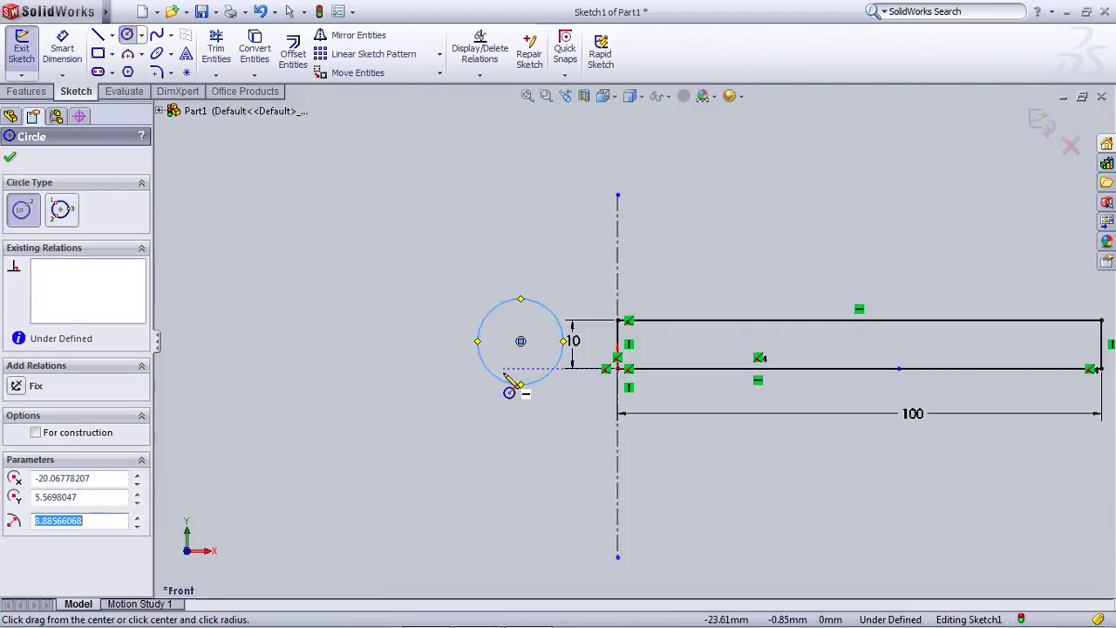
key(Escape)
Draw a horizontal centerline about 15 mm leftward from the midpoint of the rectangle's left edge and move the circle's centre onto its free end
click(111, 39)
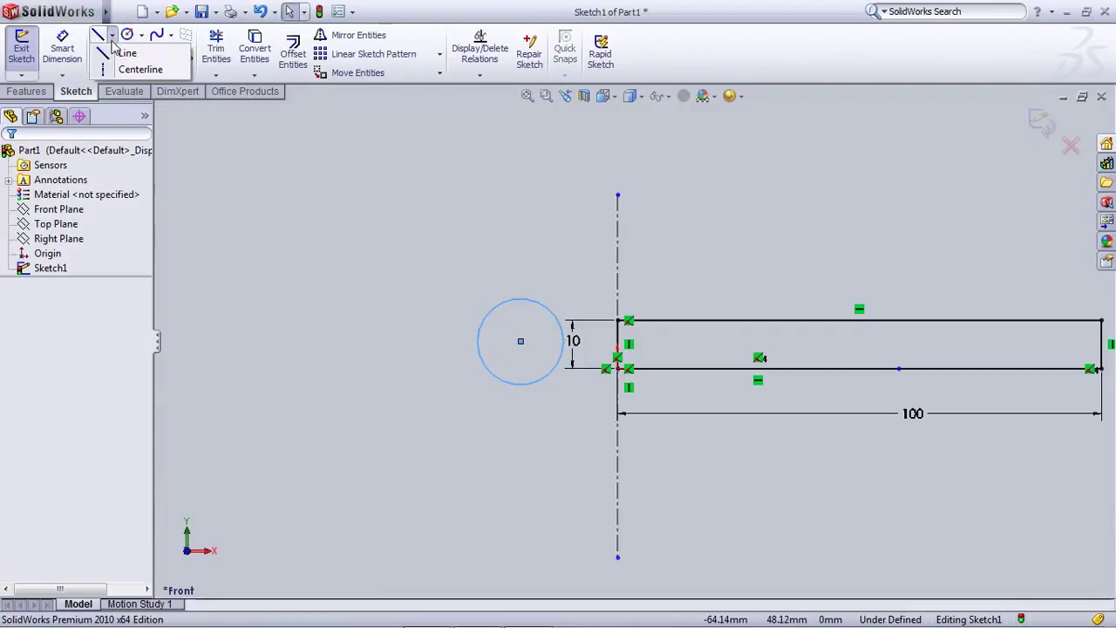
click(140, 69)
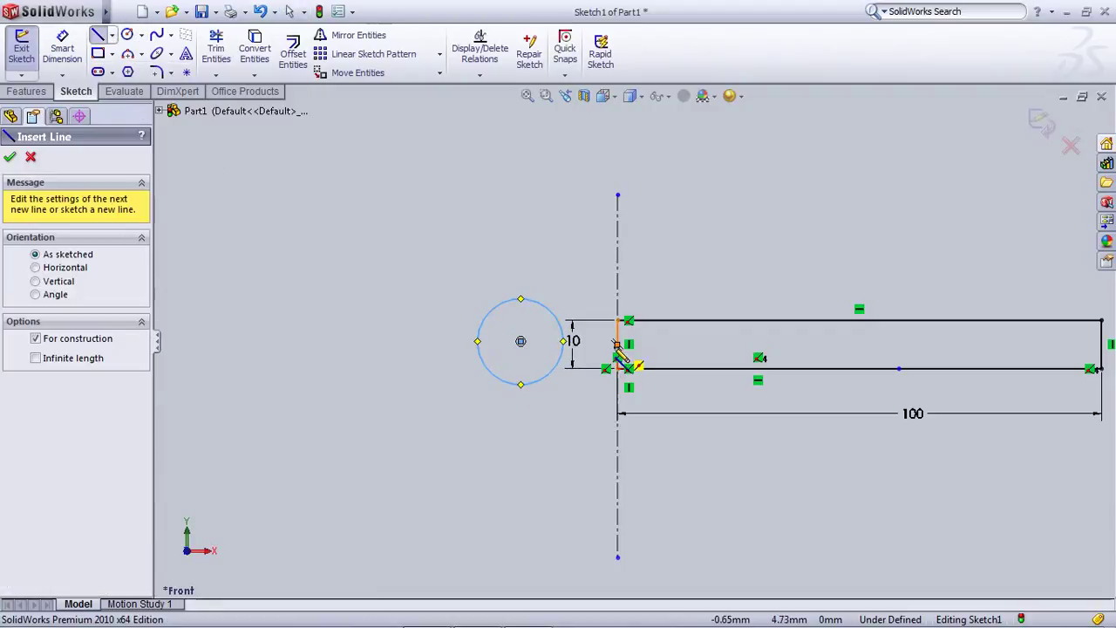
click(618, 344)
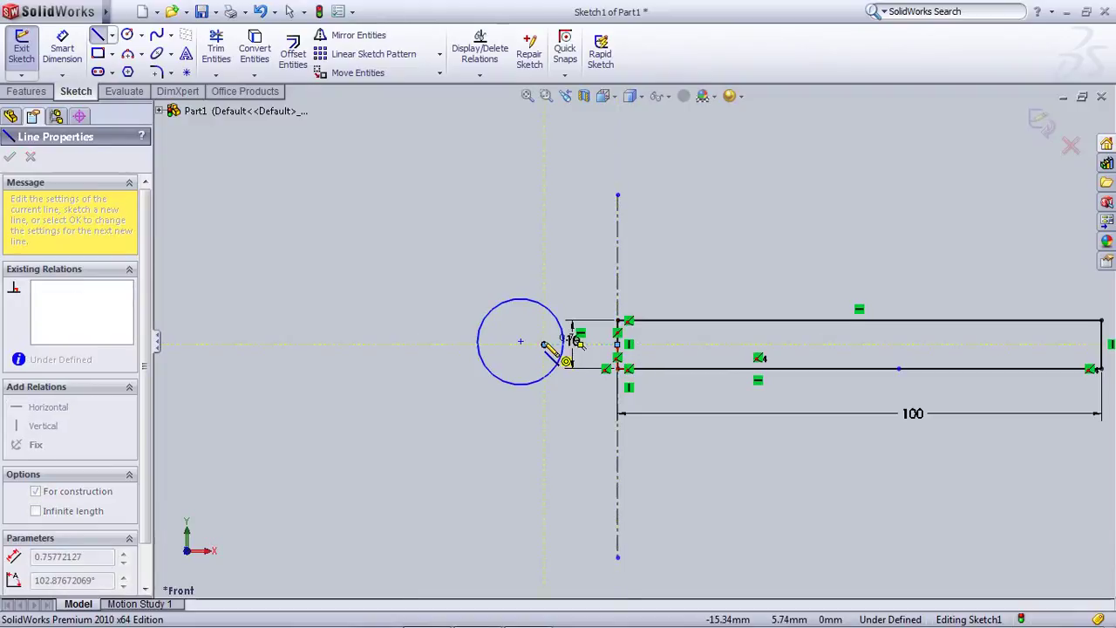
key(Escape)
scroll(551, 343, down, 5)
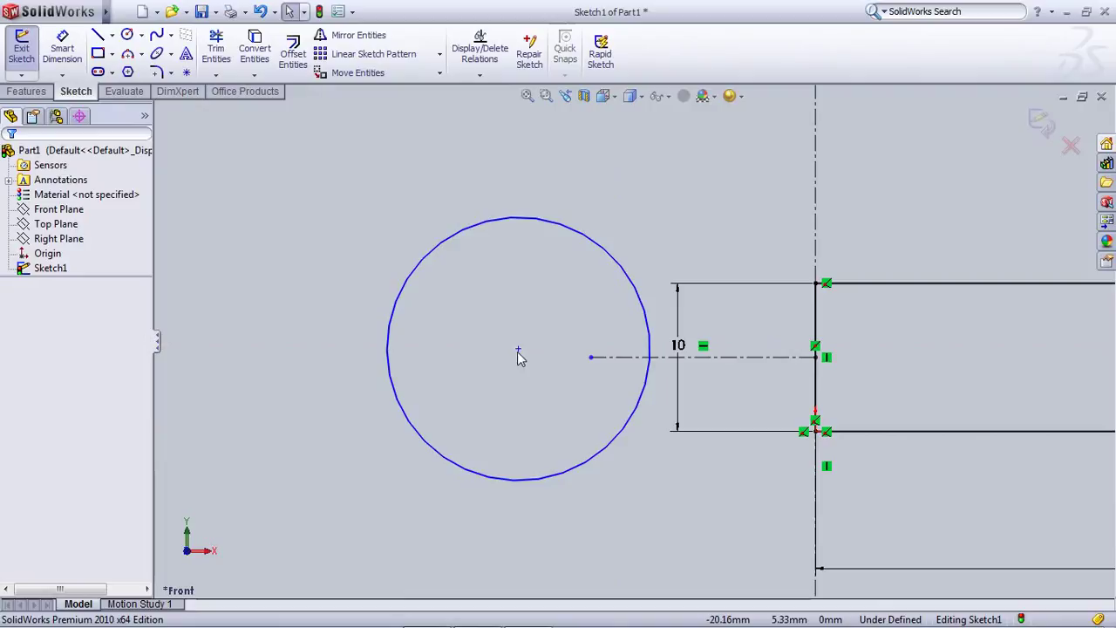
drag(518, 356, 592, 359)
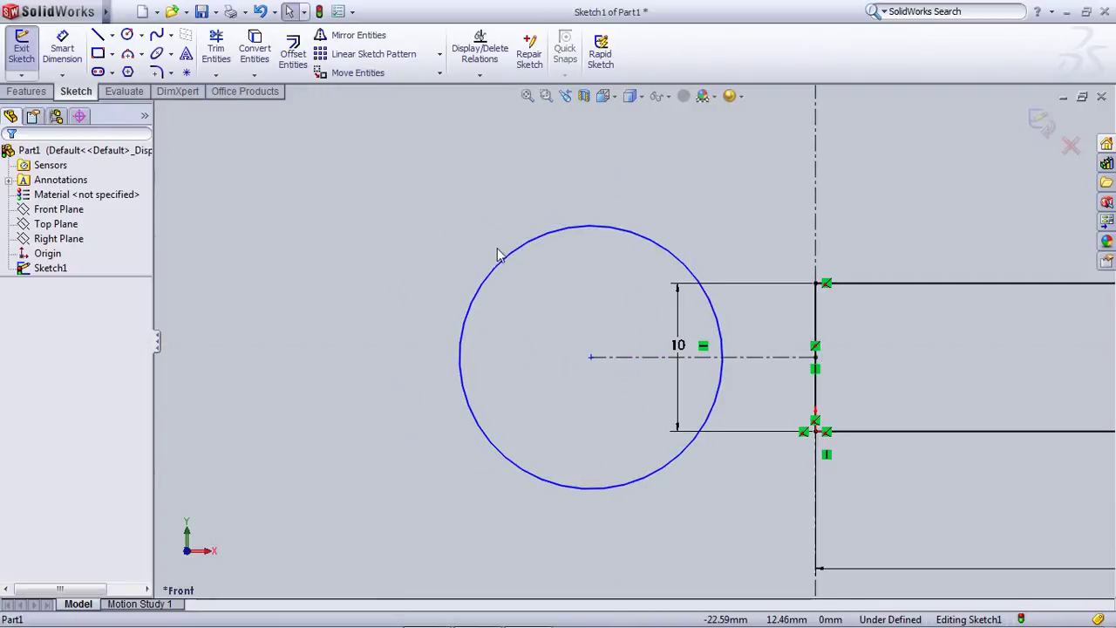
Dimension the circle and set its diameter to 20 mm
click(62, 50)
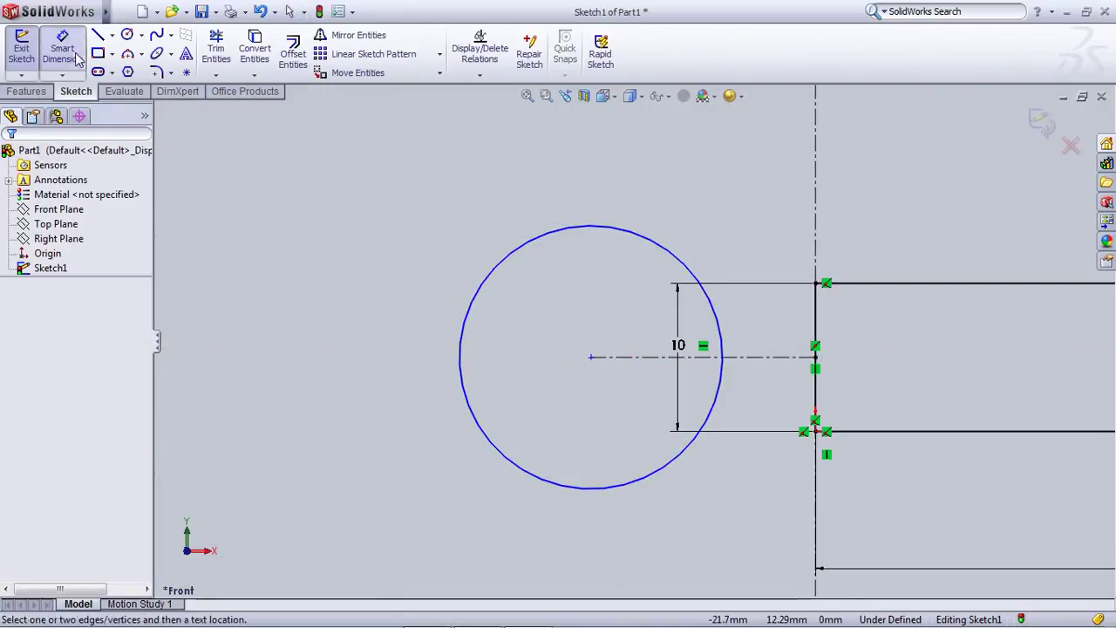
click(542, 243)
click(553, 285)
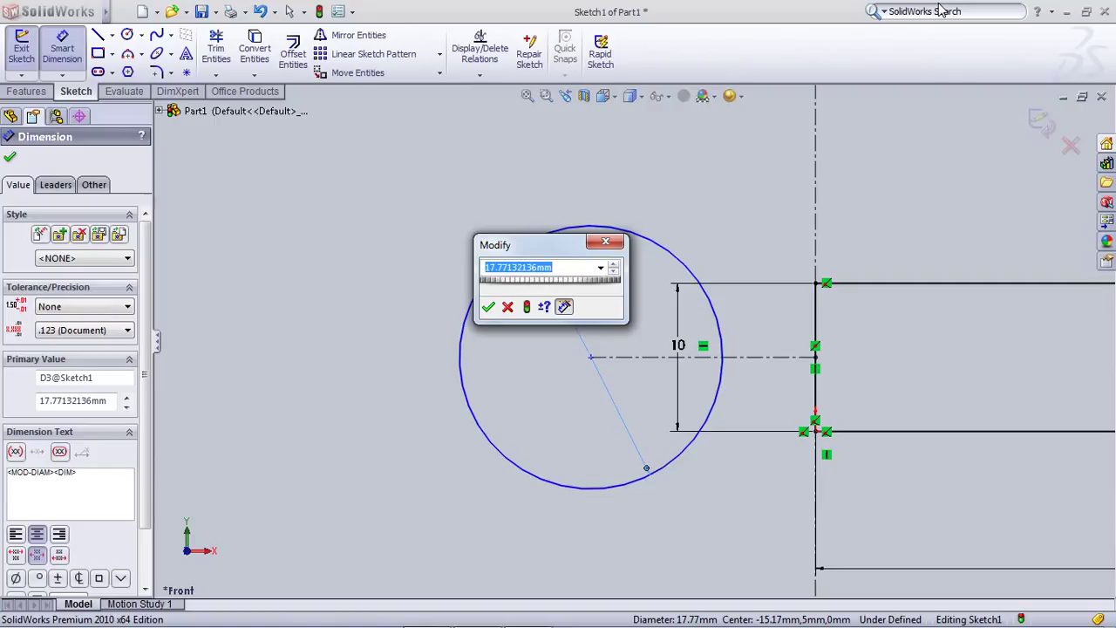
text(20)
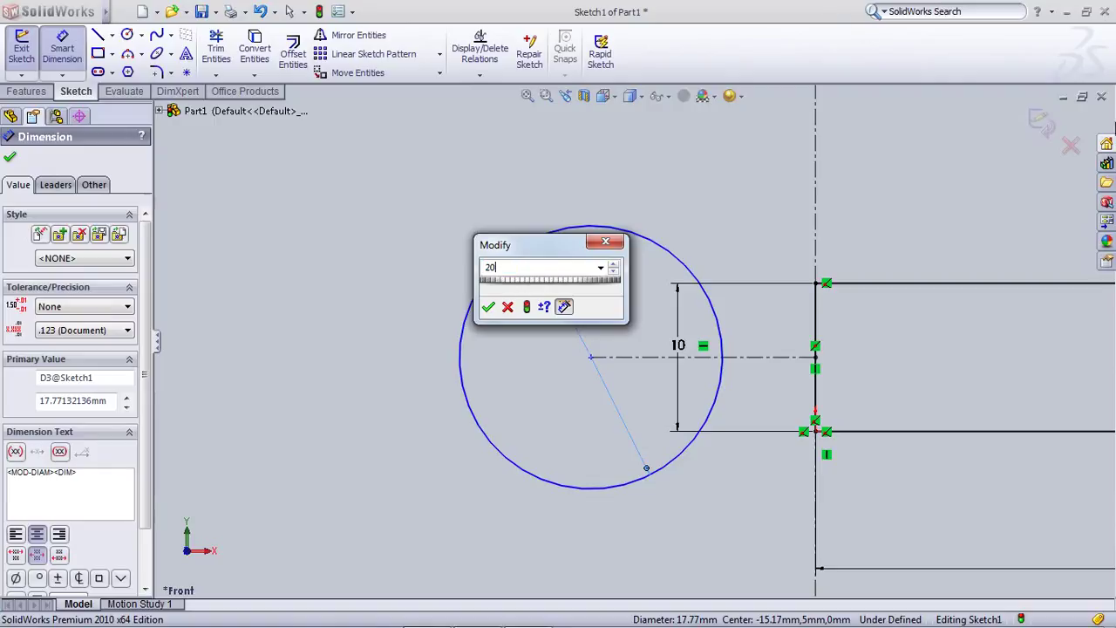
click(489, 307)
click(371, 266)
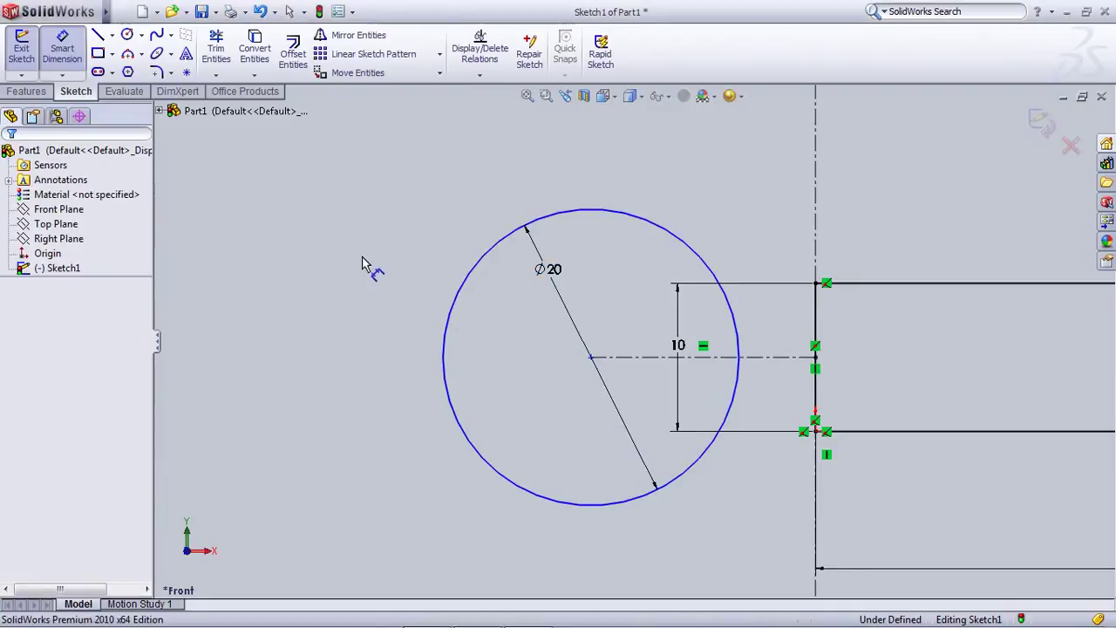
Dimension the short horizontal centerline and reduce its length to about 5.171 mm so the circle overlaps the rectangle's left end
click(76, 66)
click(76, 67)
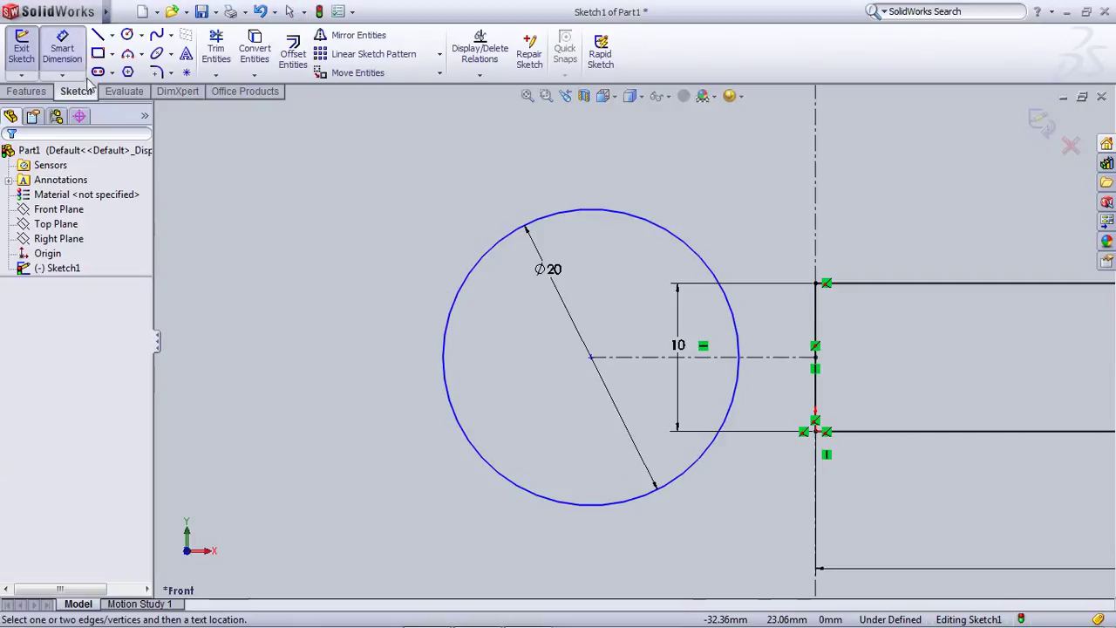
click(765, 359)
click(764, 516)
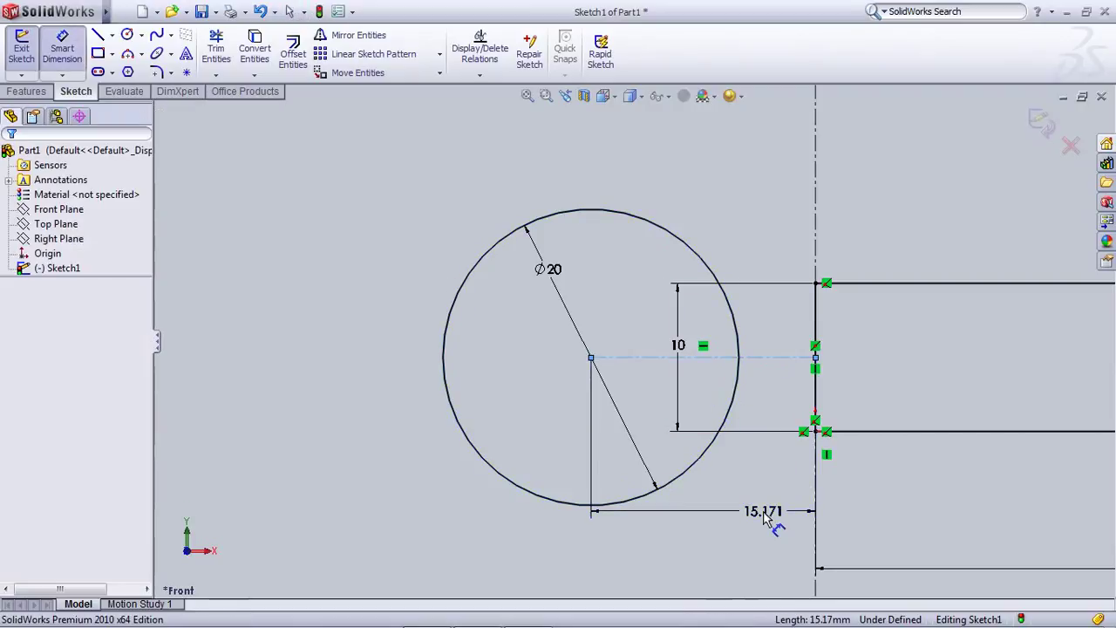
scroll(766, 517, down, 2)
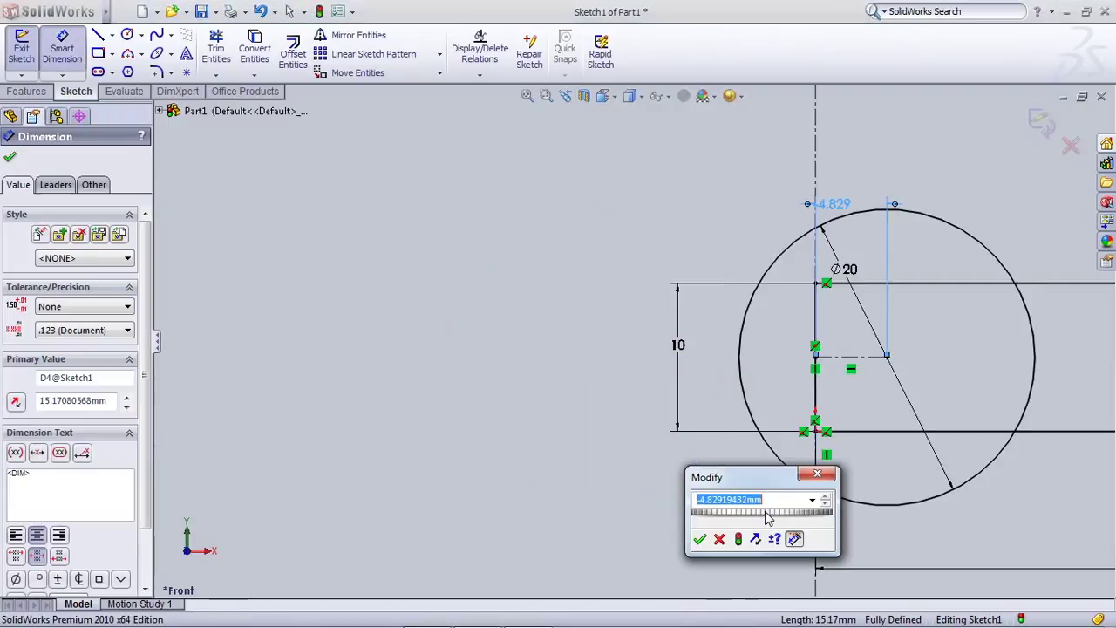
scroll(766, 517, up, 1)
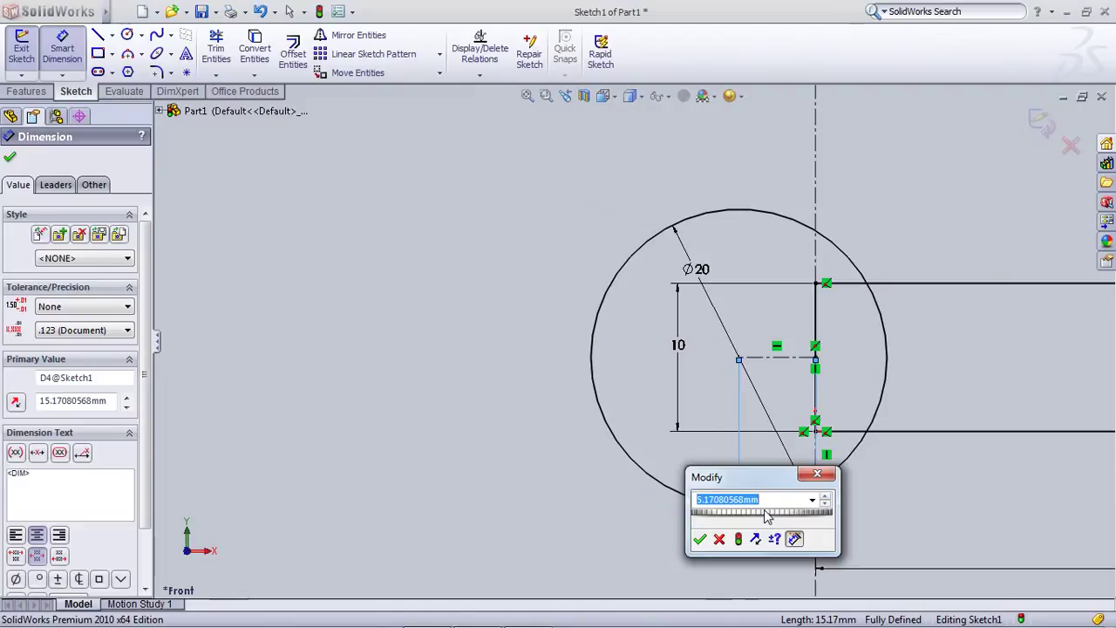
scroll(766, 516, up, 1)
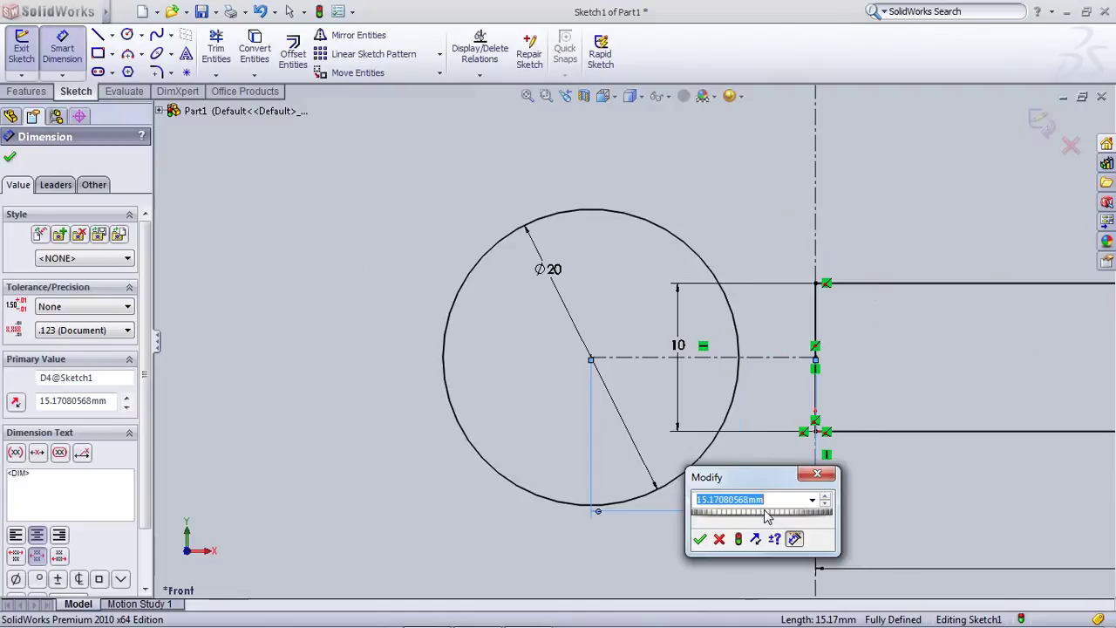
scroll(766, 502, down, 1)
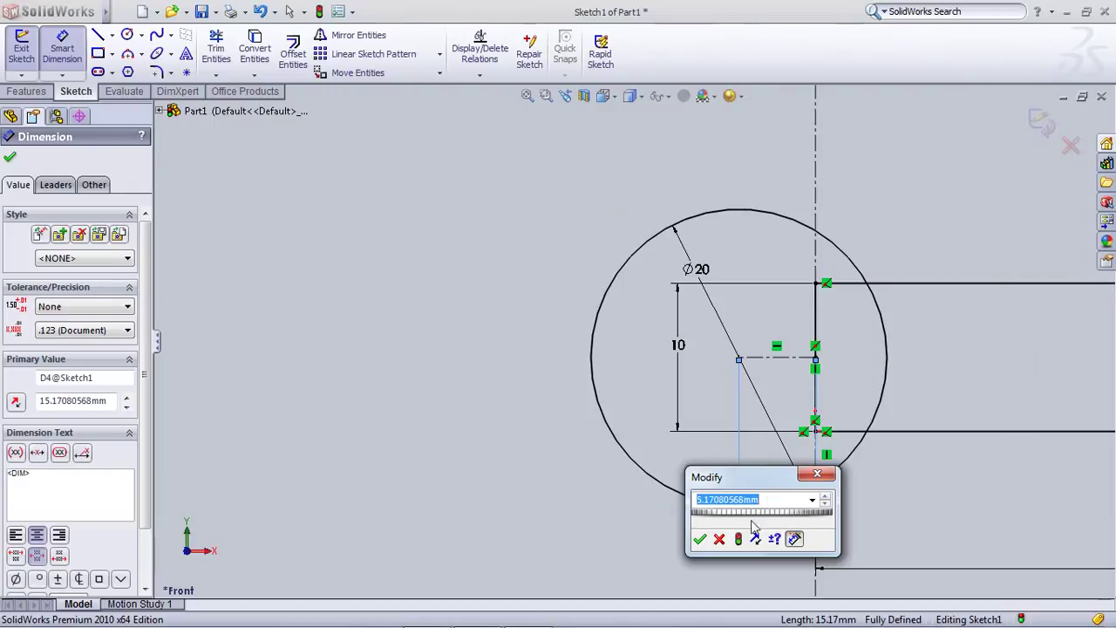
click(699, 540)
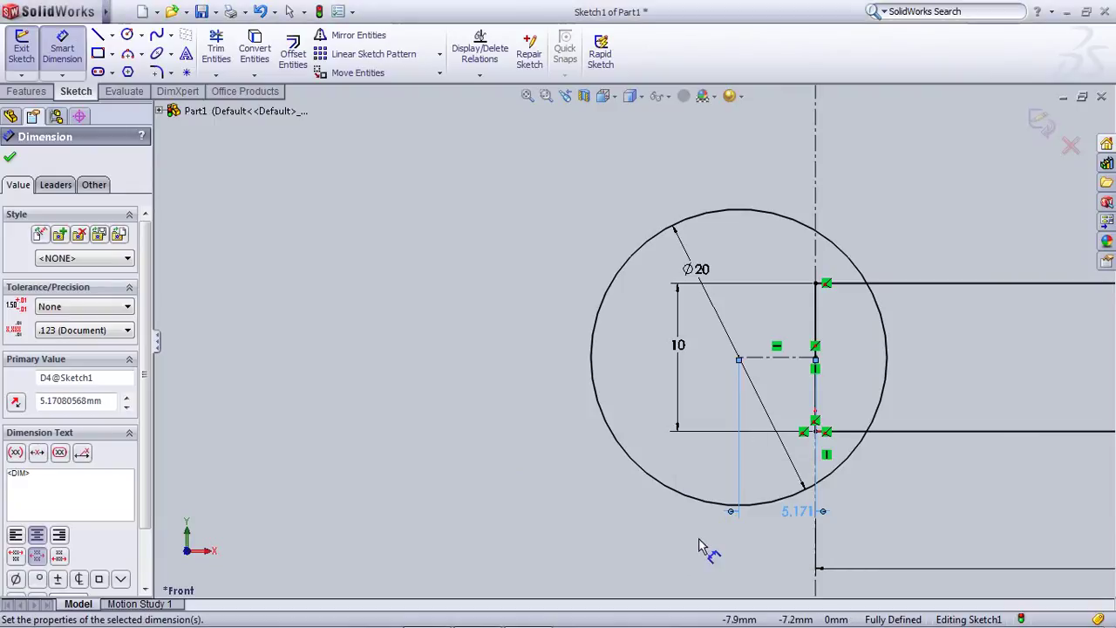
click(700, 542)
key(Escape)
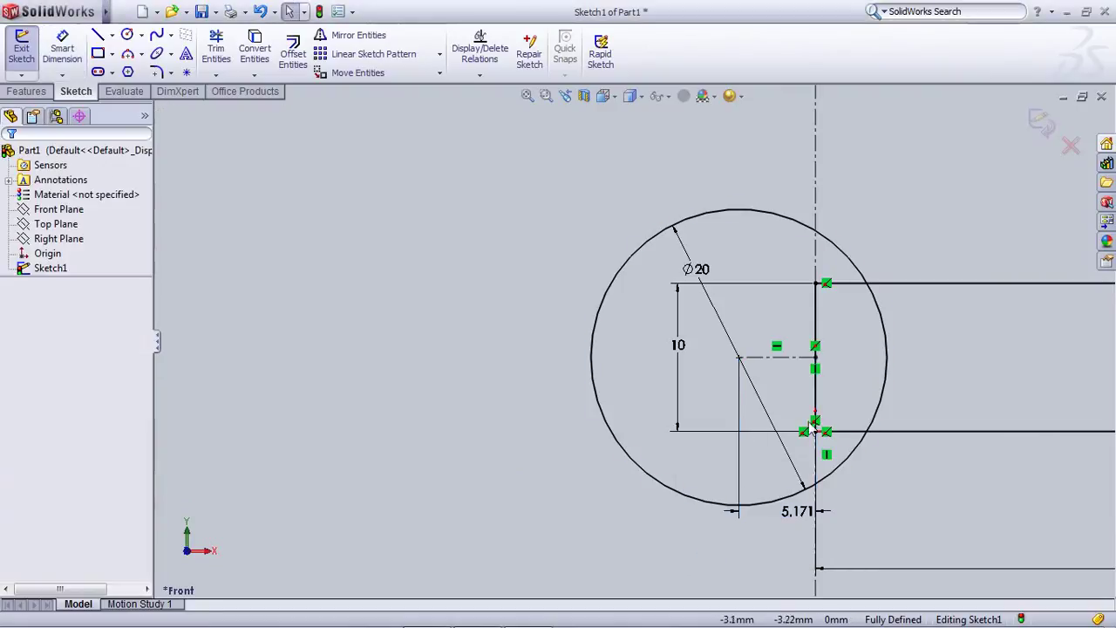
click(817, 325)
right_click(819, 325)
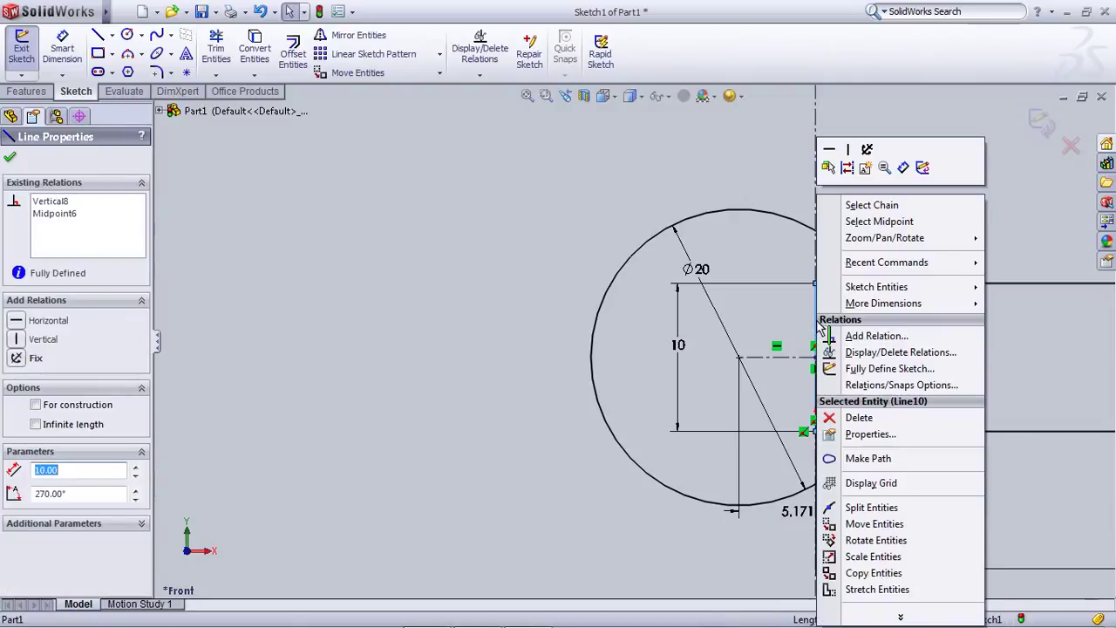
click(394, 245)
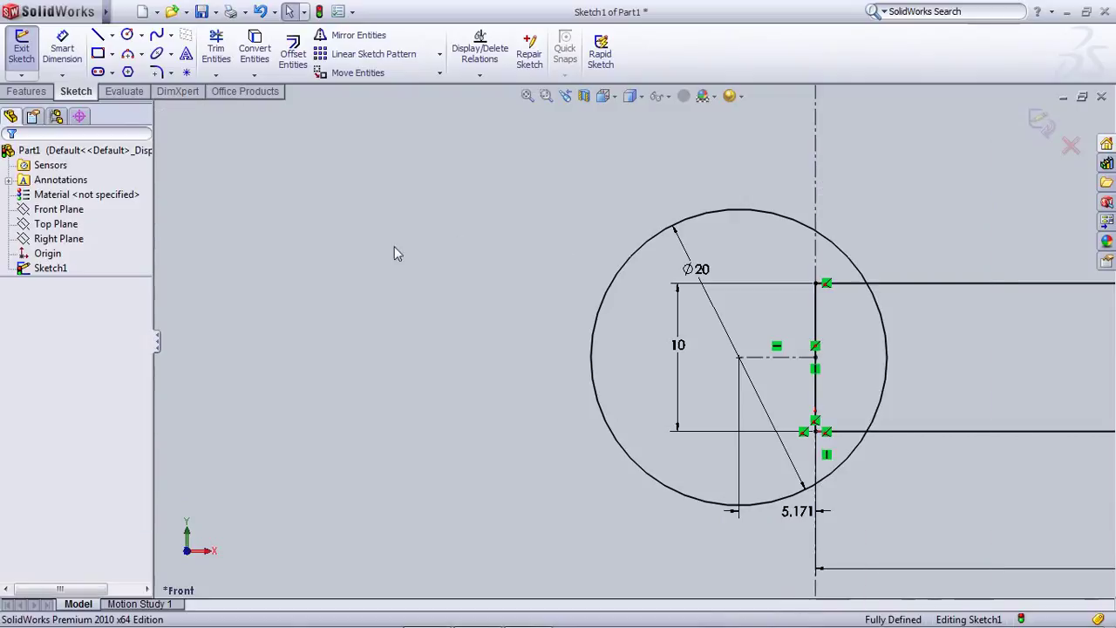
Convert the rectangle's left edge to construction geometry
click(818, 322)
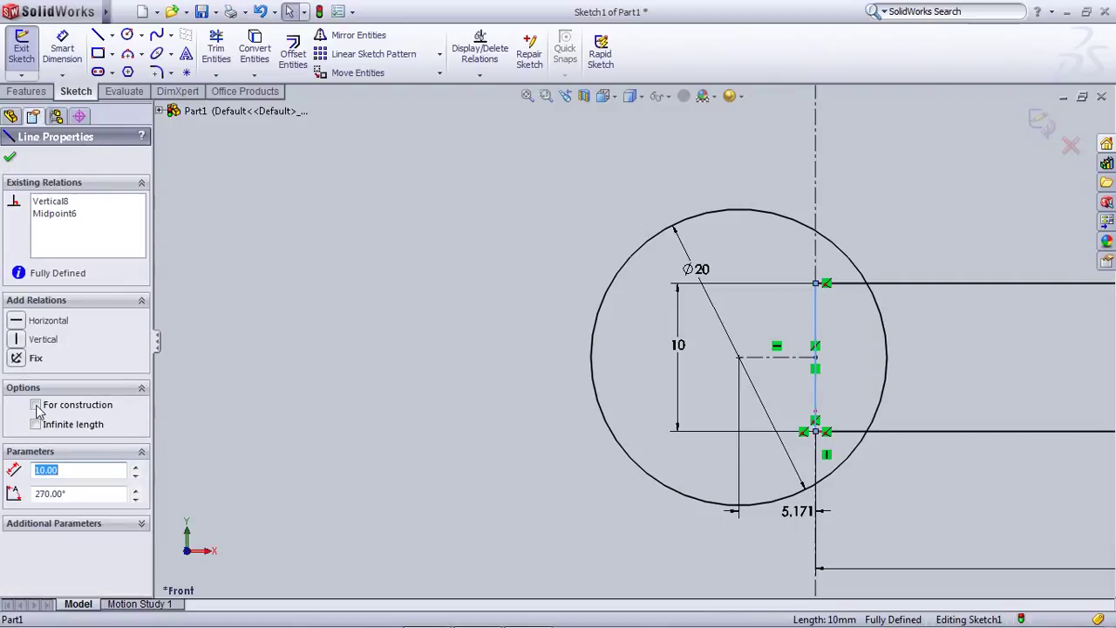
click(36, 405)
click(296, 335)
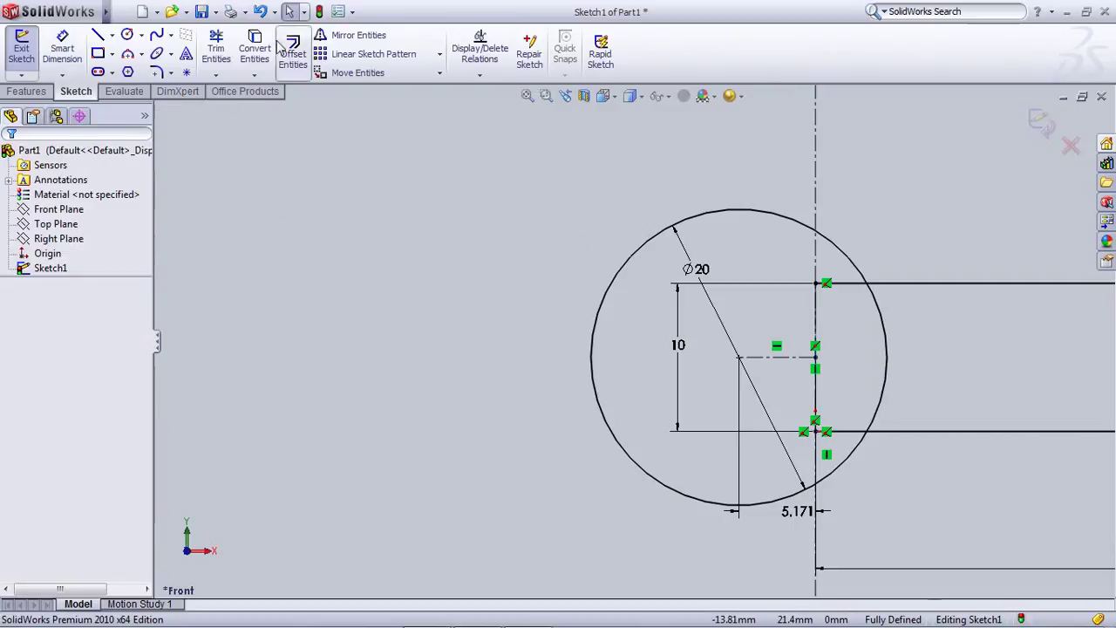
Trim away the parts of the rectangle's upper and lower edges that lie inside the circle
click(216, 54)
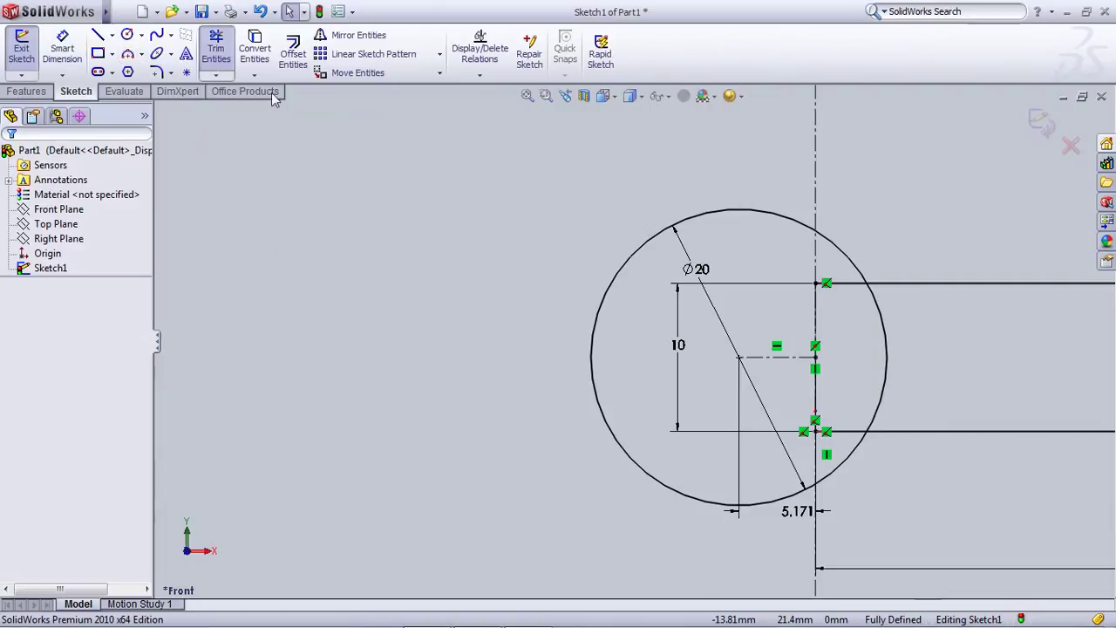
click(852, 431)
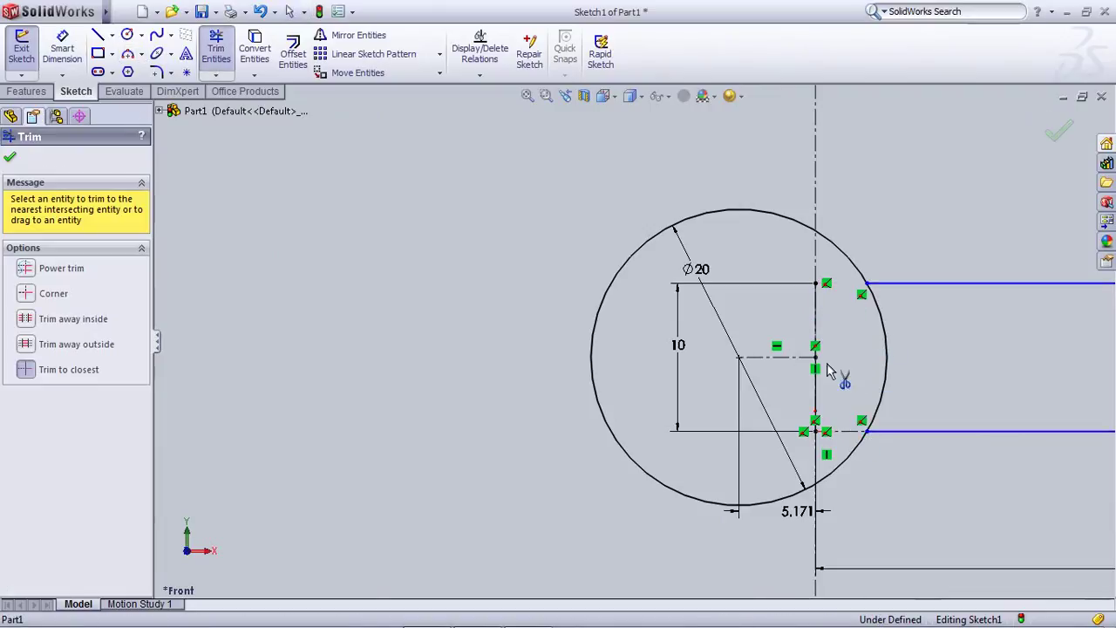
key(Escape)
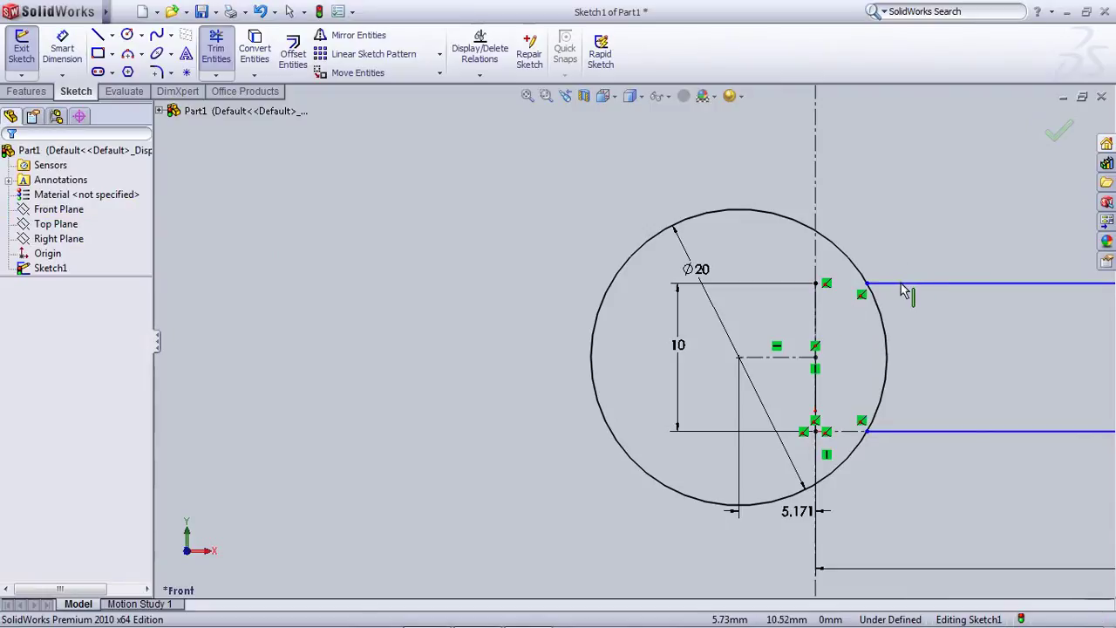
Make the rectangle's upper and lower edges symmetric about the short horizontal centerline
click(927, 432)
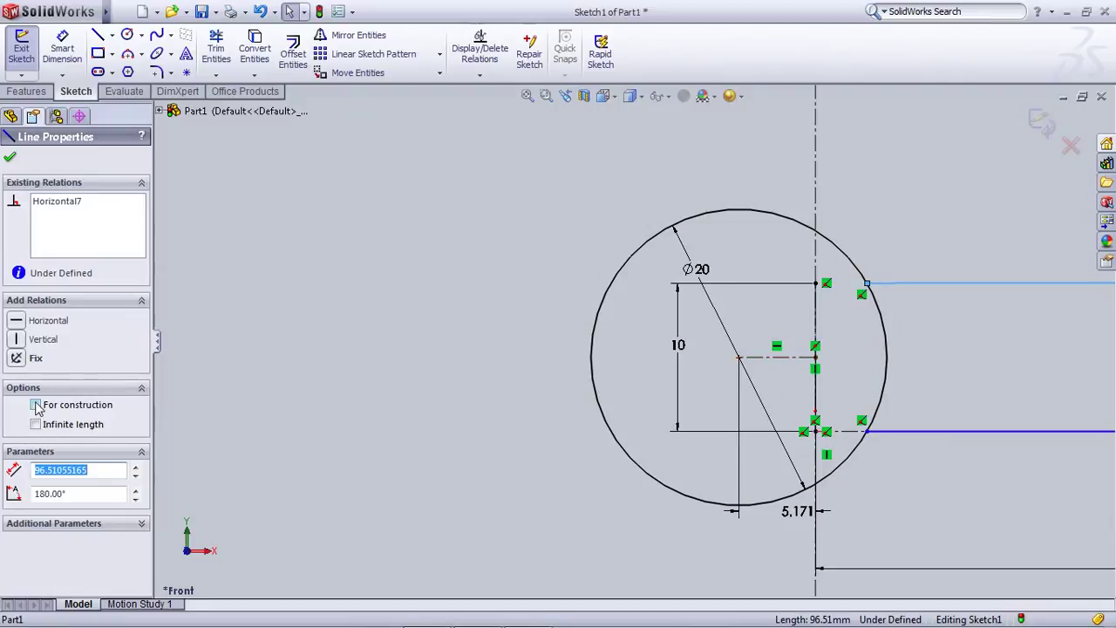
ctrl+click(910, 433)
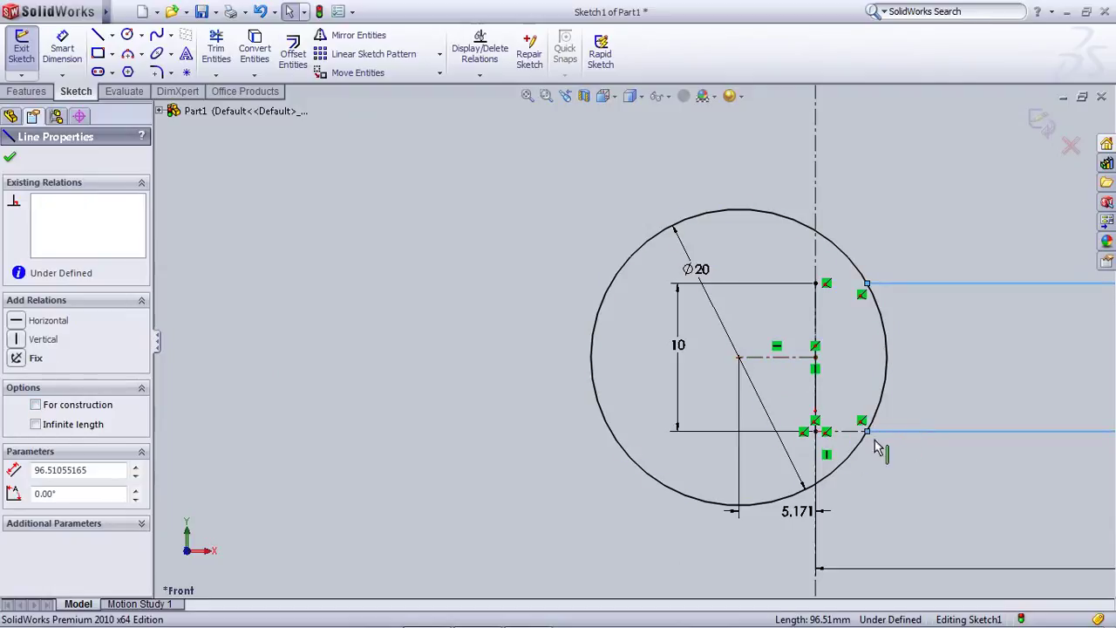
ctrl+click(765, 360)
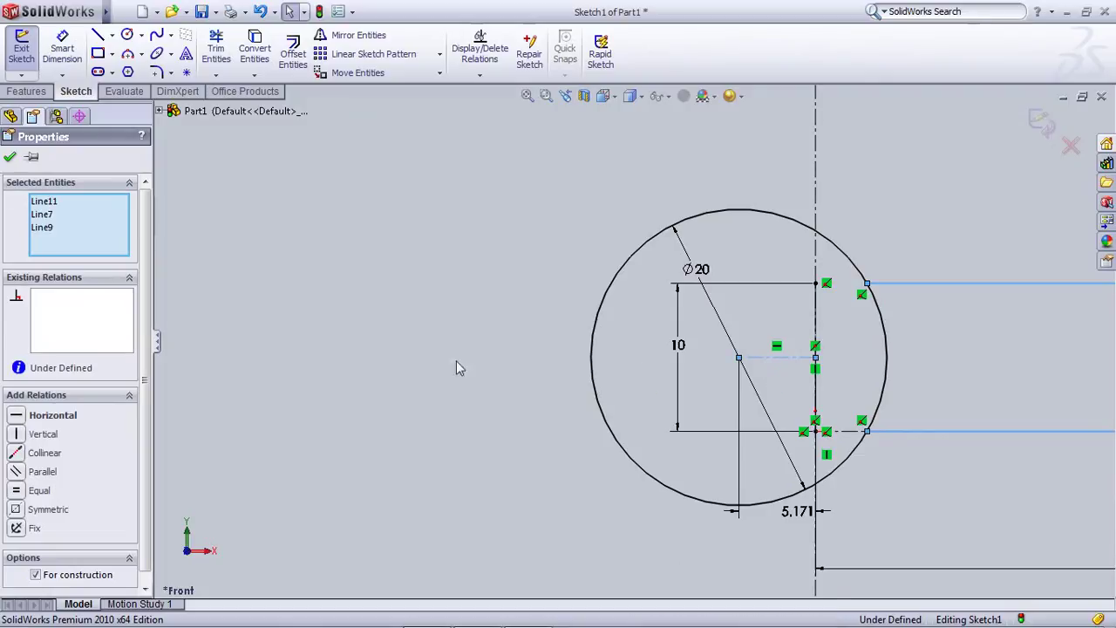
click(16, 510)
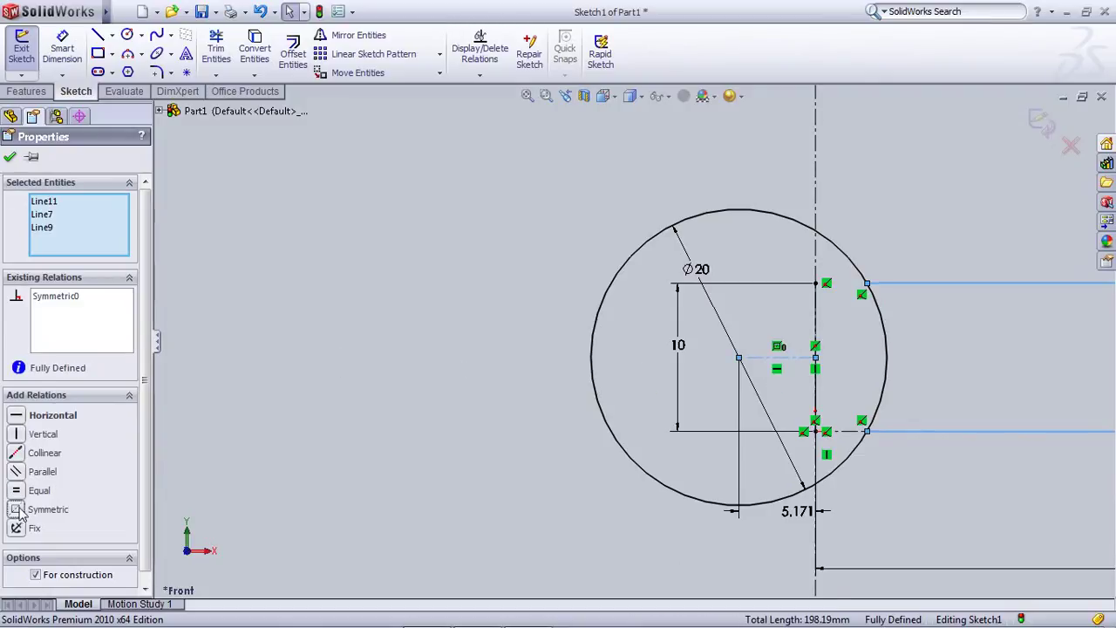
click(403, 331)
Trim away the circle's arc between the rectangle's upper and lower edges and exit the sketch
scroll(546, 345, up, 5)
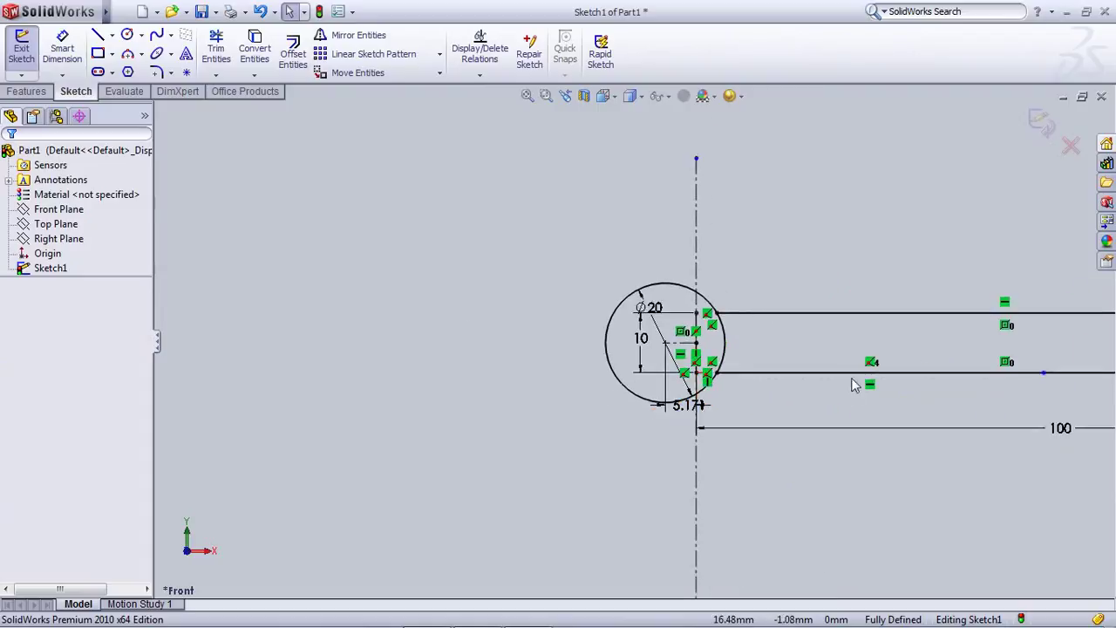
scroll(953, 361, down, 3)
scroll(631, 341, up, 3)
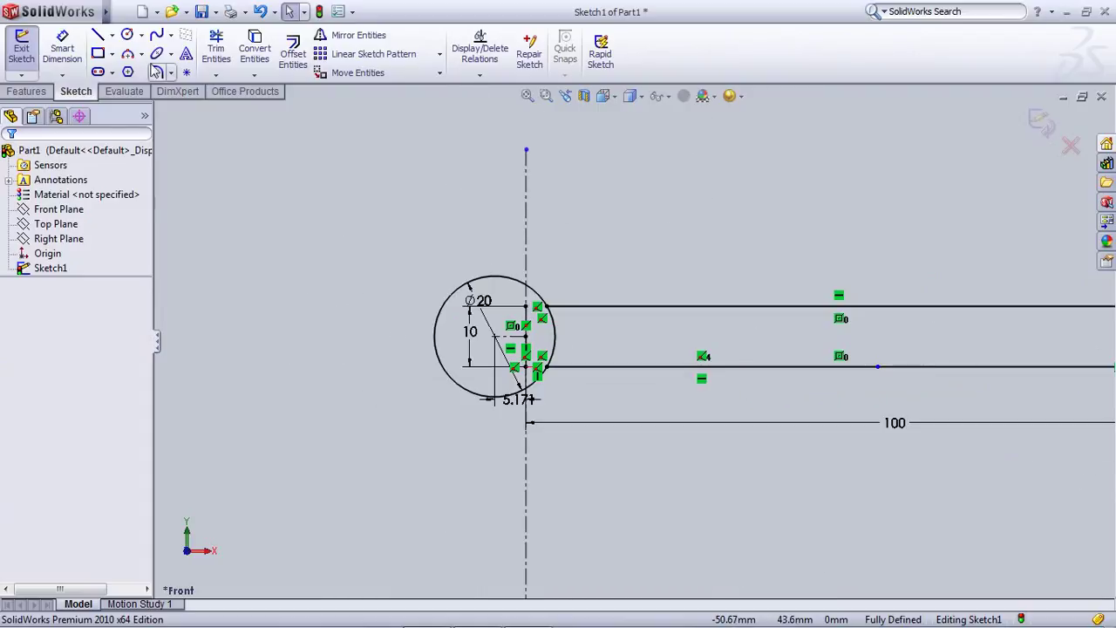
click(218, 51)
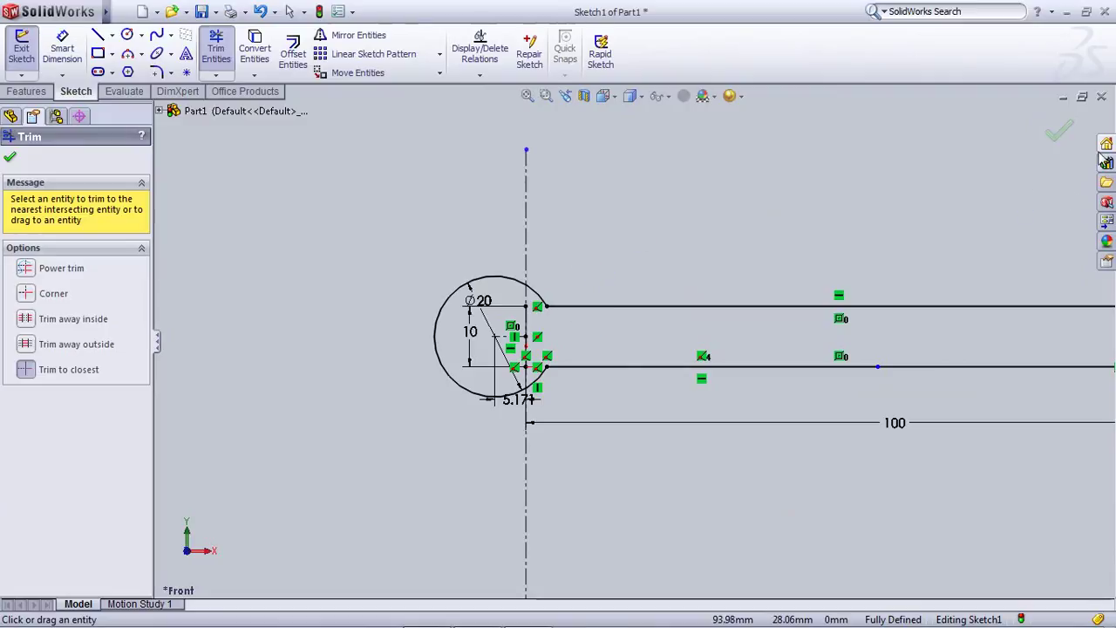
click(1062, 136)
click(1039, 131)
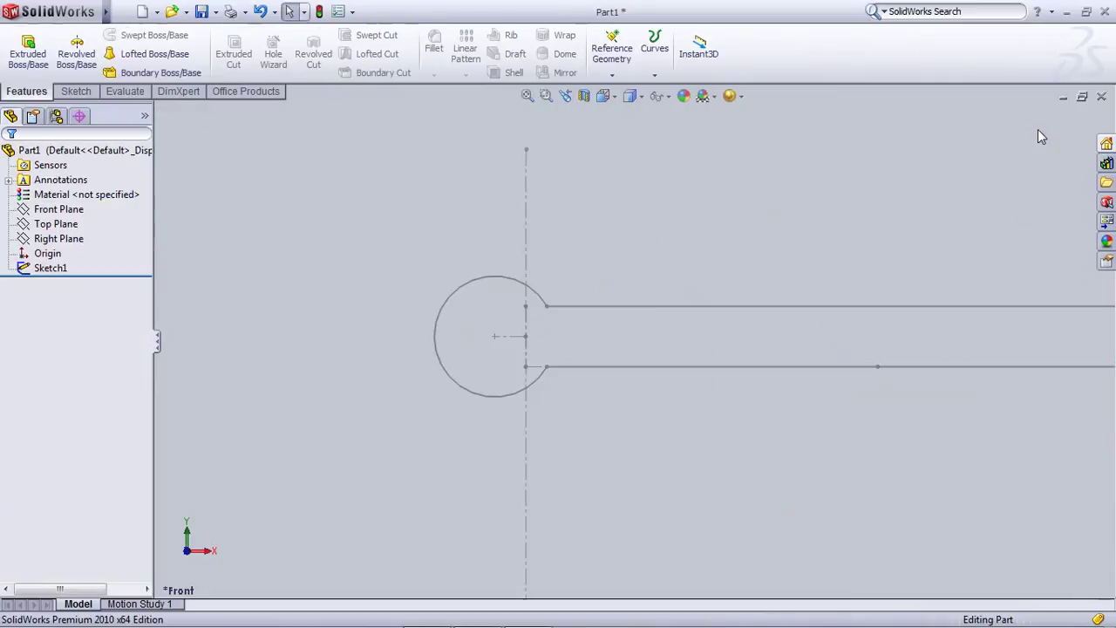
Extrude the keyhole-shaped profile as a boss with a Mid Plane end condition and a depth of 90 mm
click(574, 307)
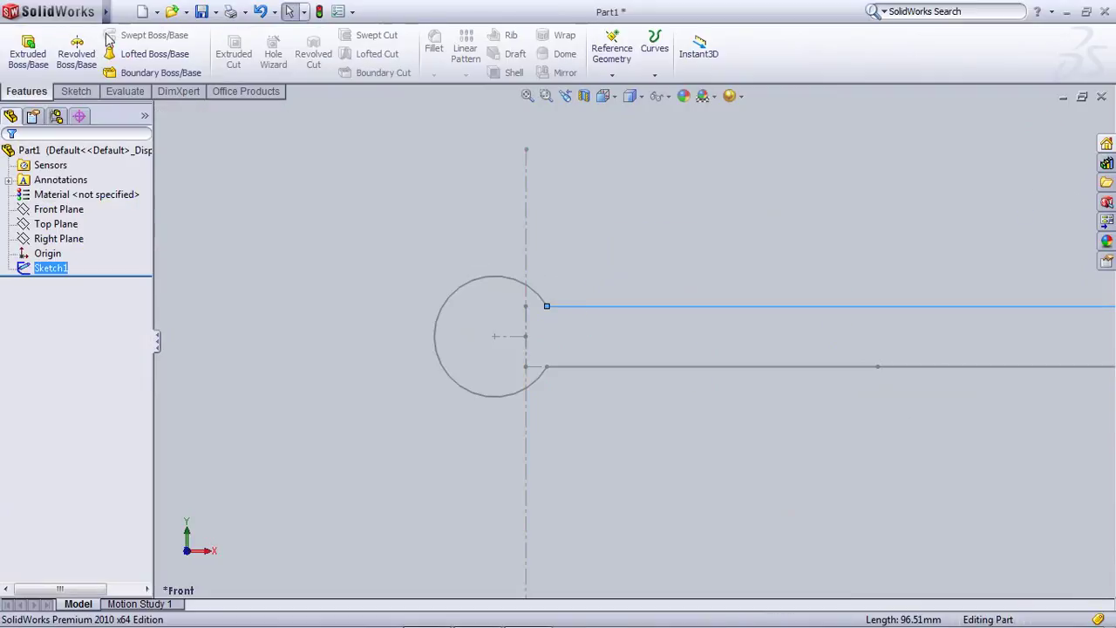
click(28, 53)
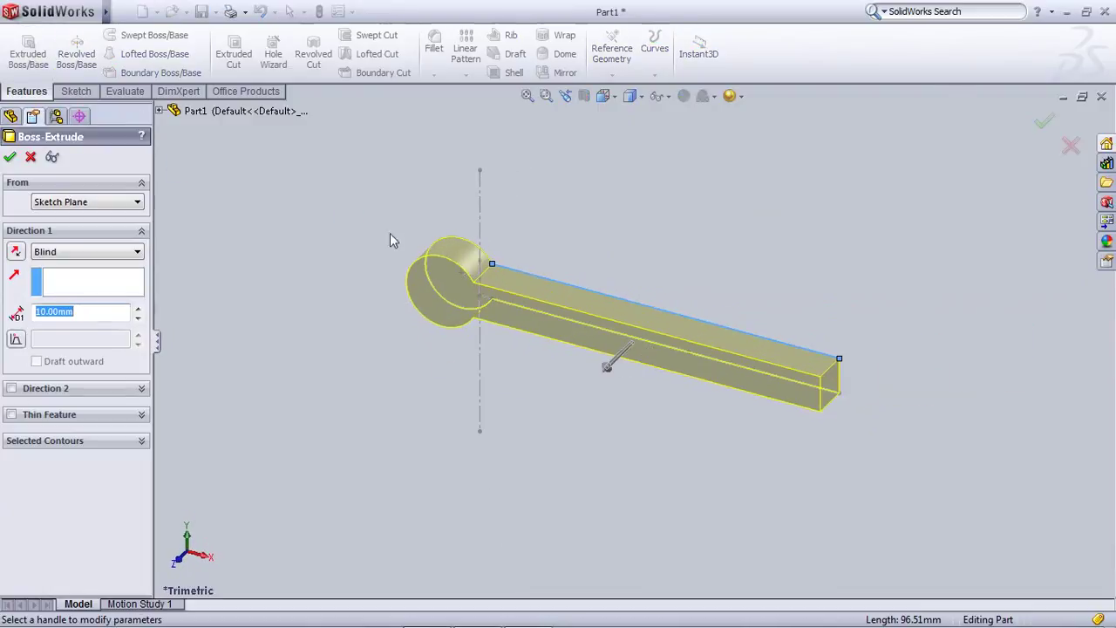
right_click(573, 225)
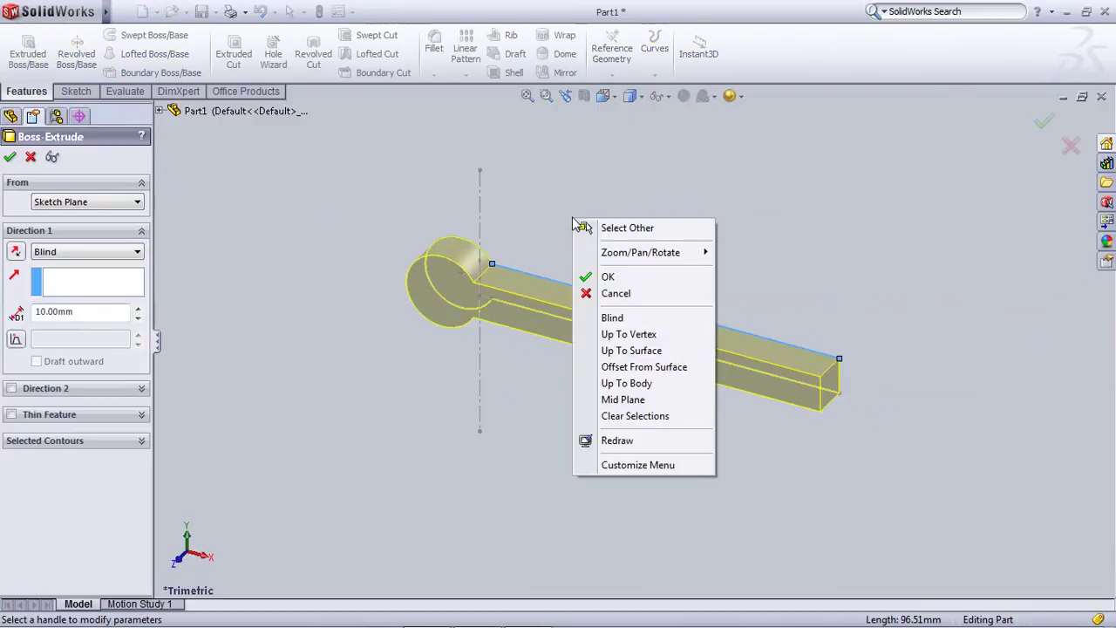
click(621, 402)
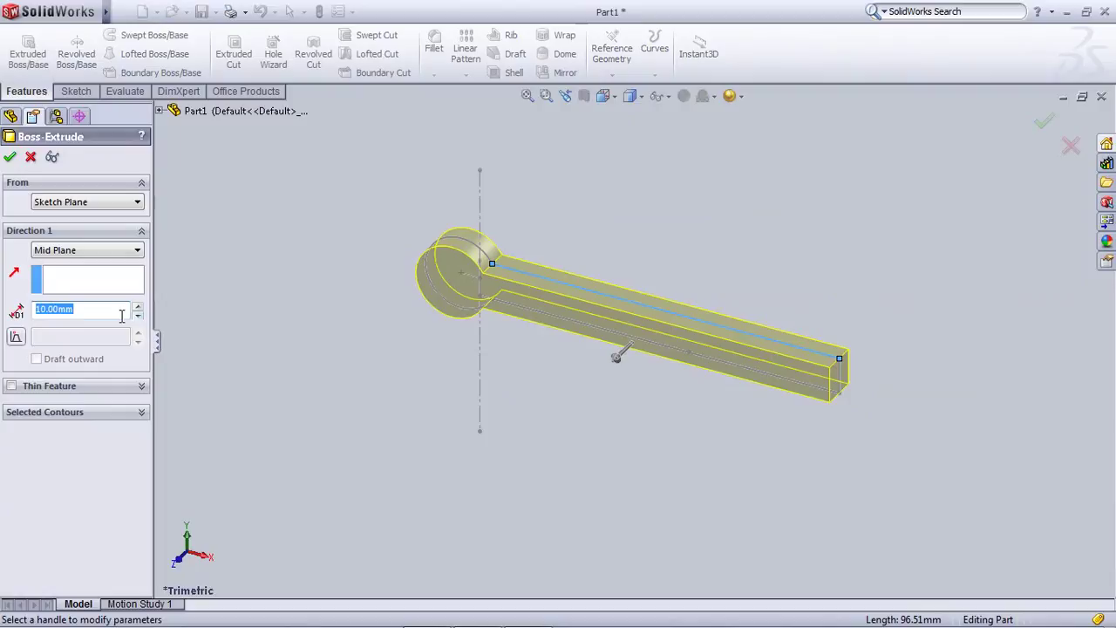
drag(138, 306, 138, 306)
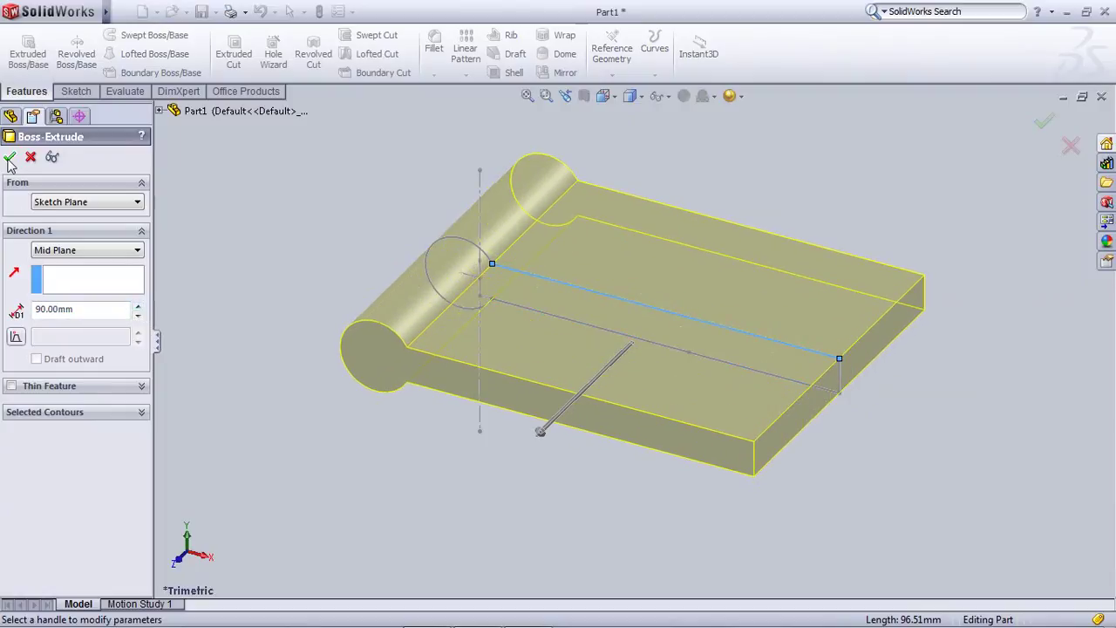
click(9, 157)
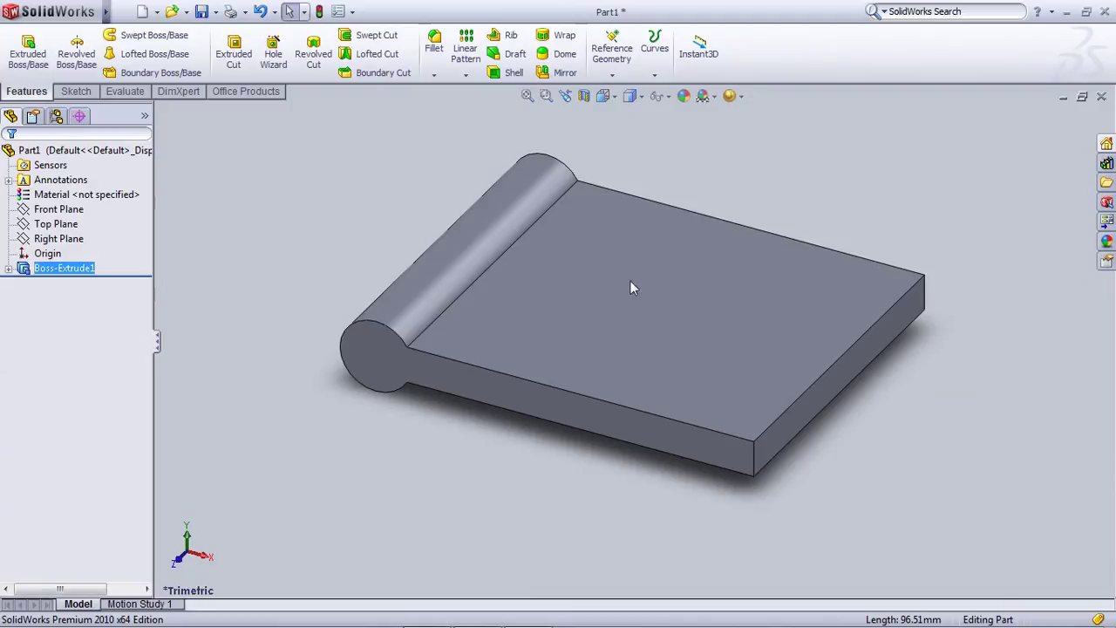
Start a sketch on the Top Plane and draw a rectangle about 29 x 33 mm across the cylinder's middle, starting on the plate junction edge
right_click(70, 229)
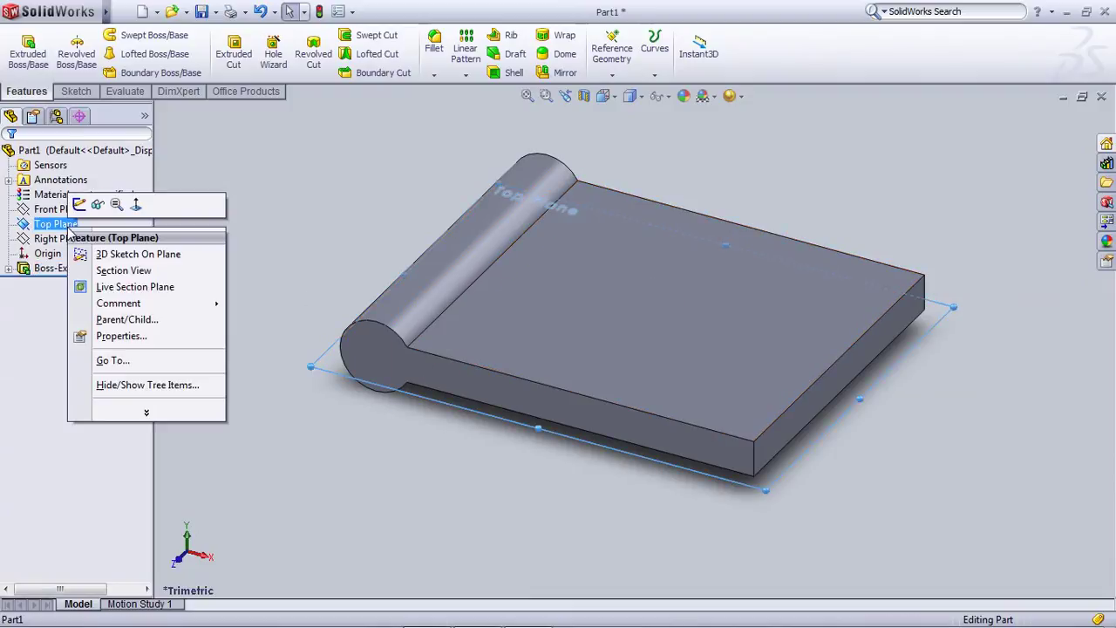
click(80, 206)
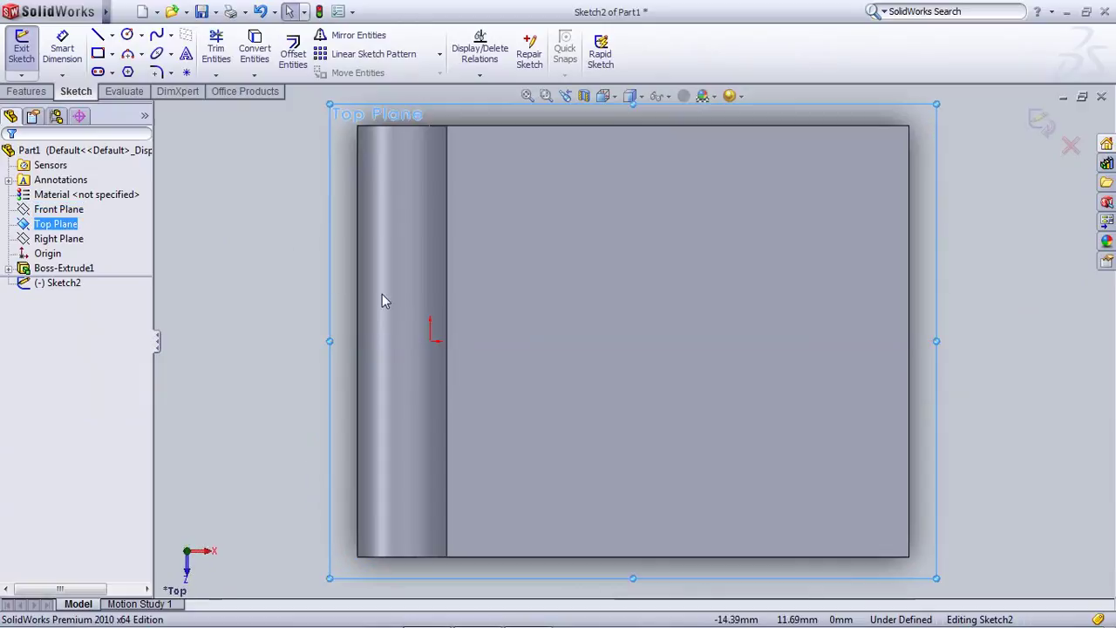
click(339, 312)
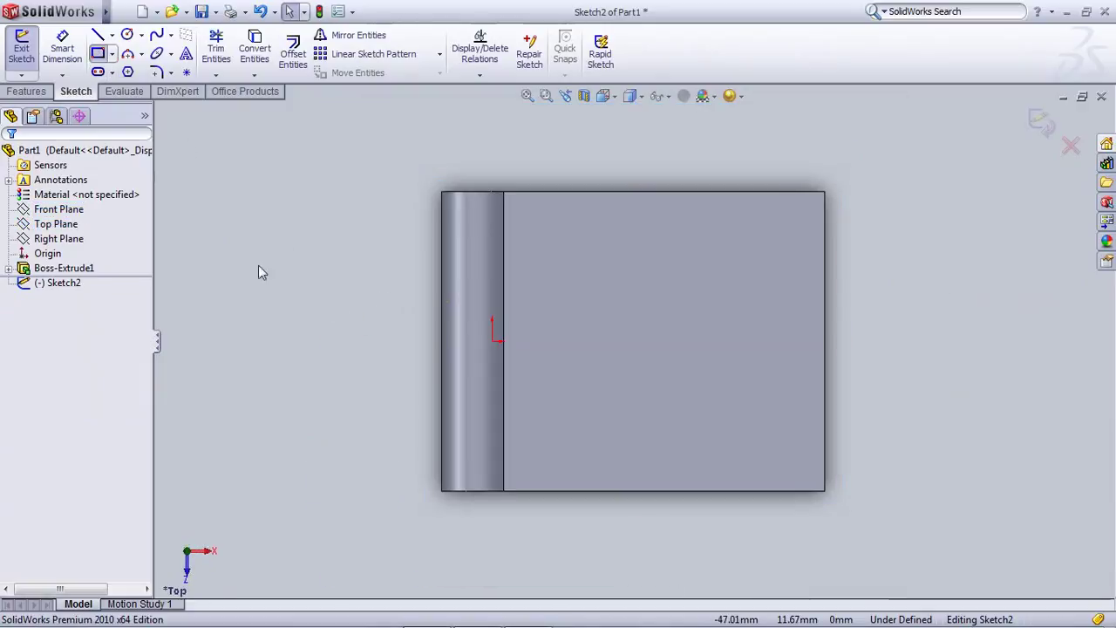
click(503, 289)
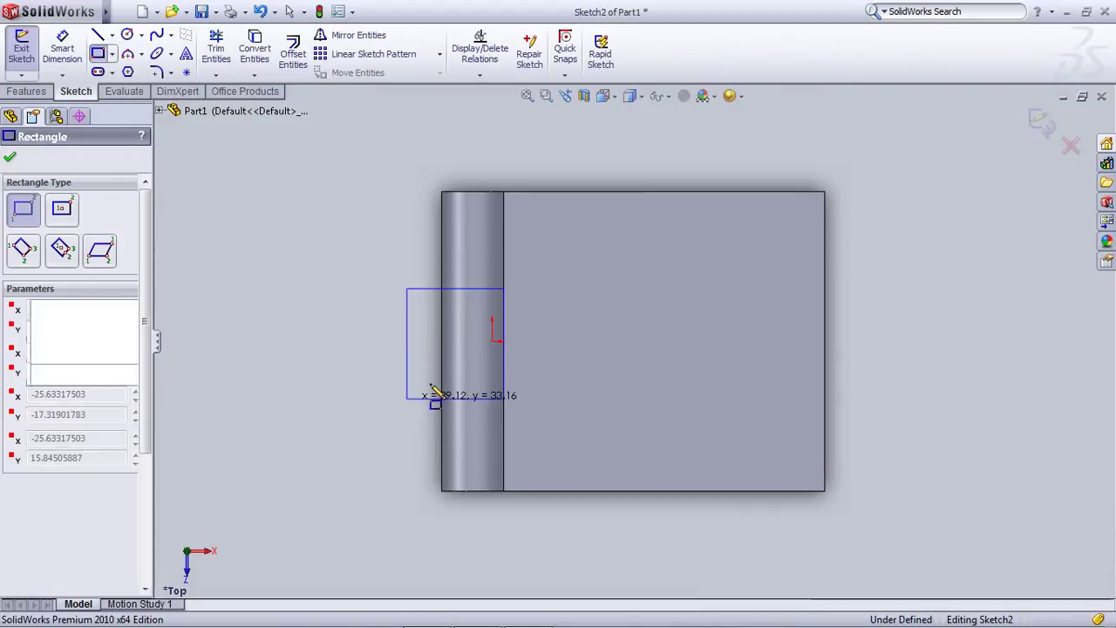
click(406, 399)
key(Escape)
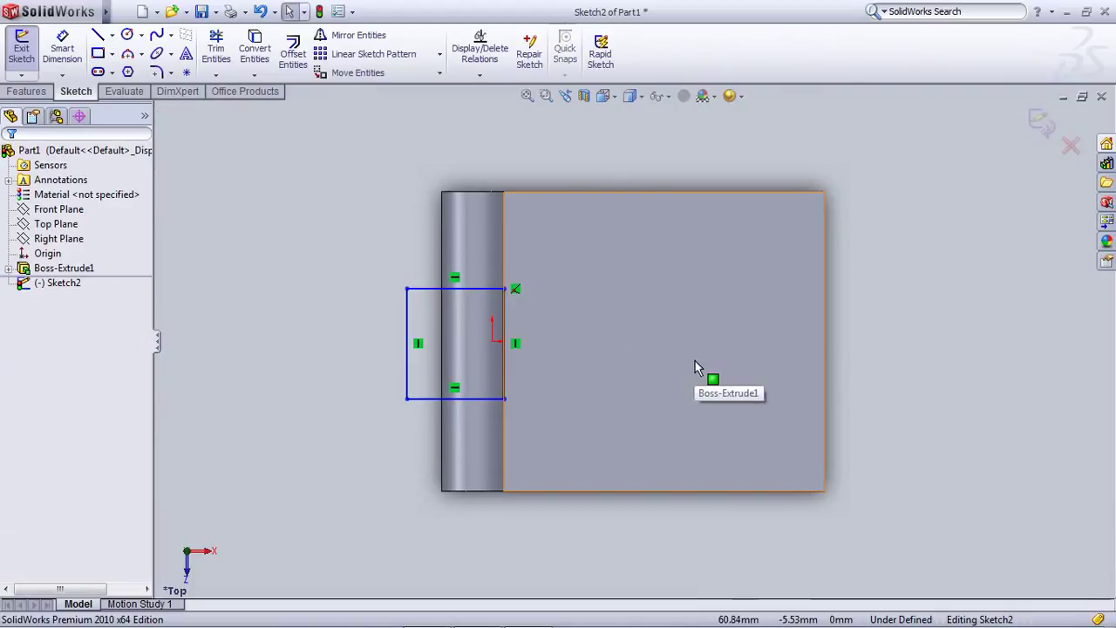
Draw a horizontal line about 36 mm long from the origin out past the rectangle and convert it to construction geometry
key(l)
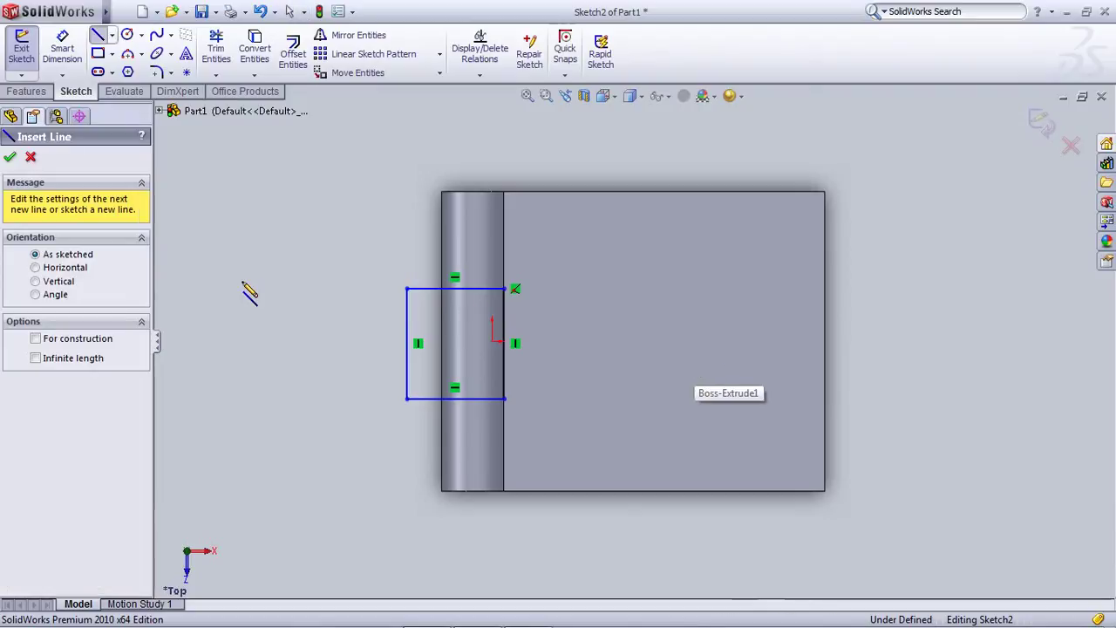
key(Escape)
click(98, 37)
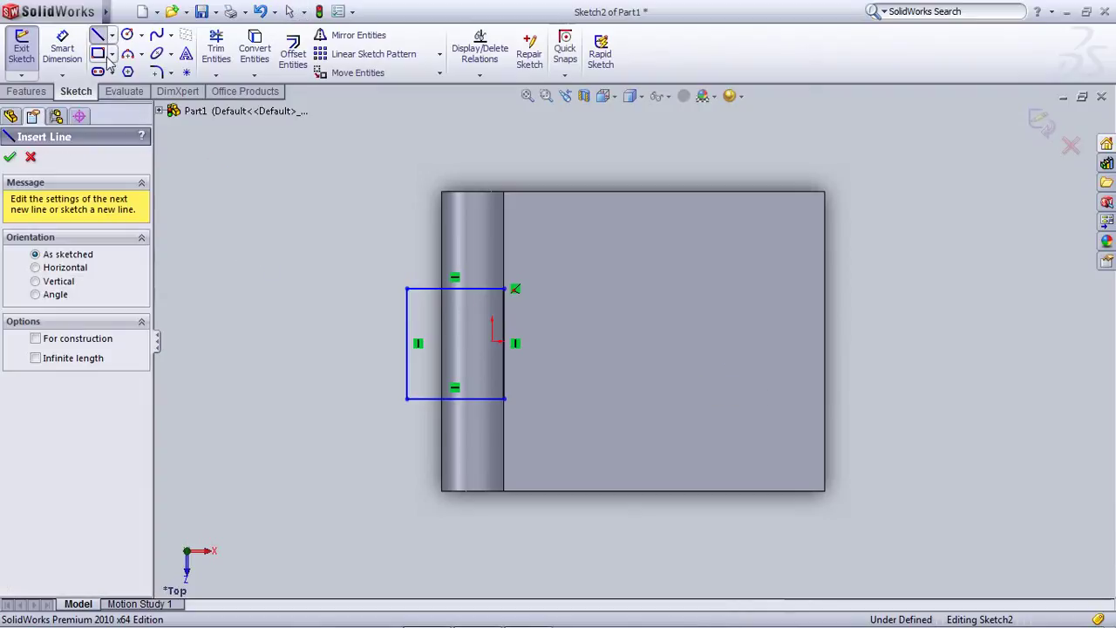
click(493, 341)
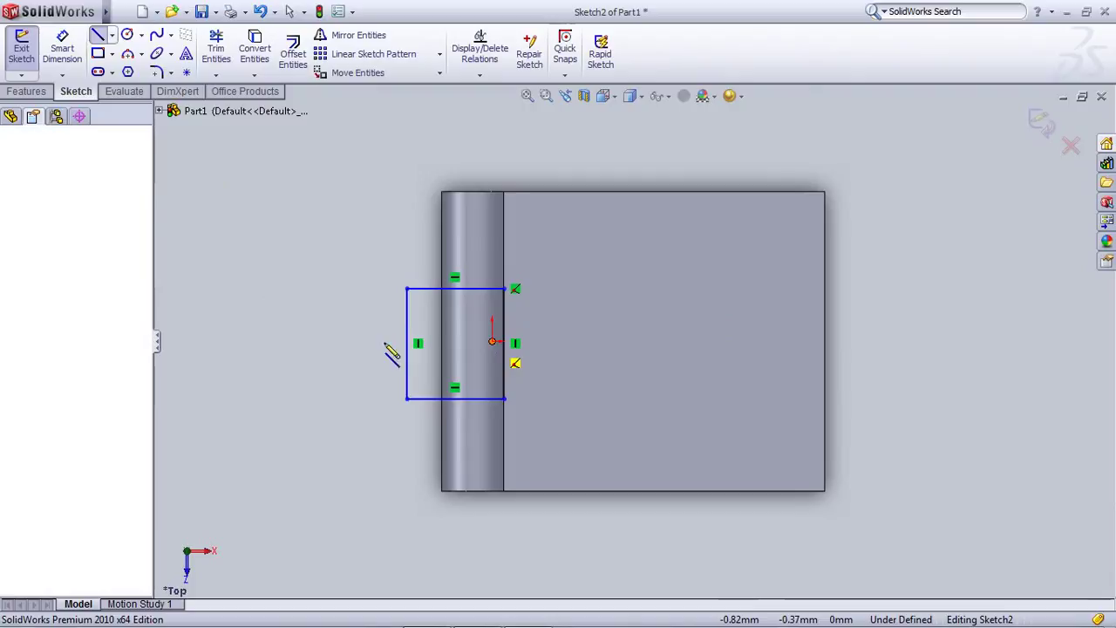
click(375, 341)
key(Escape)
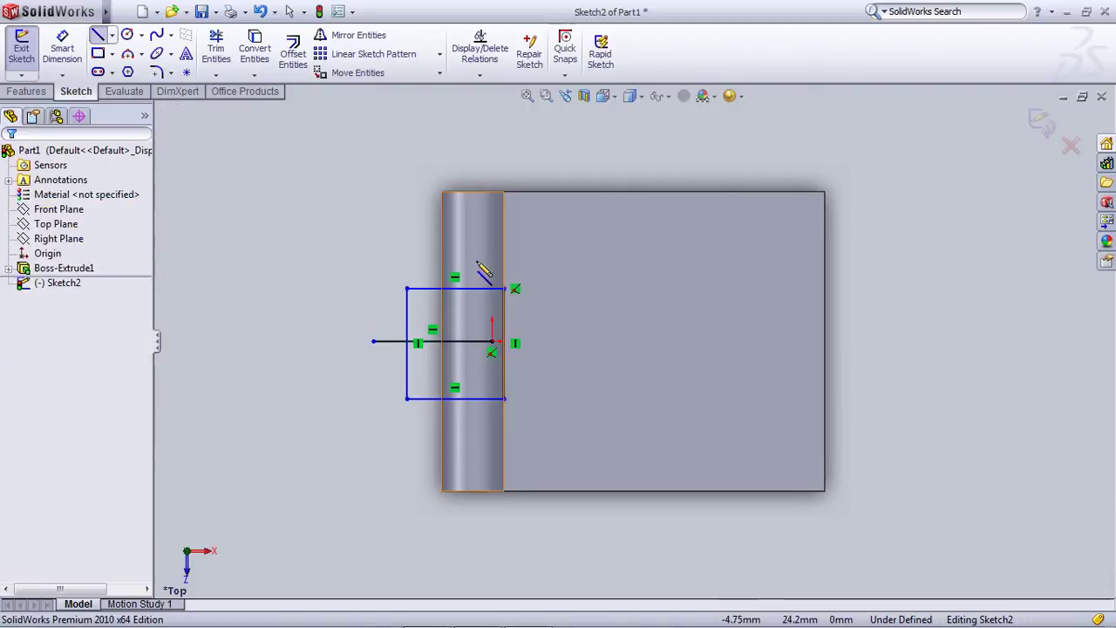
click(384, 341)
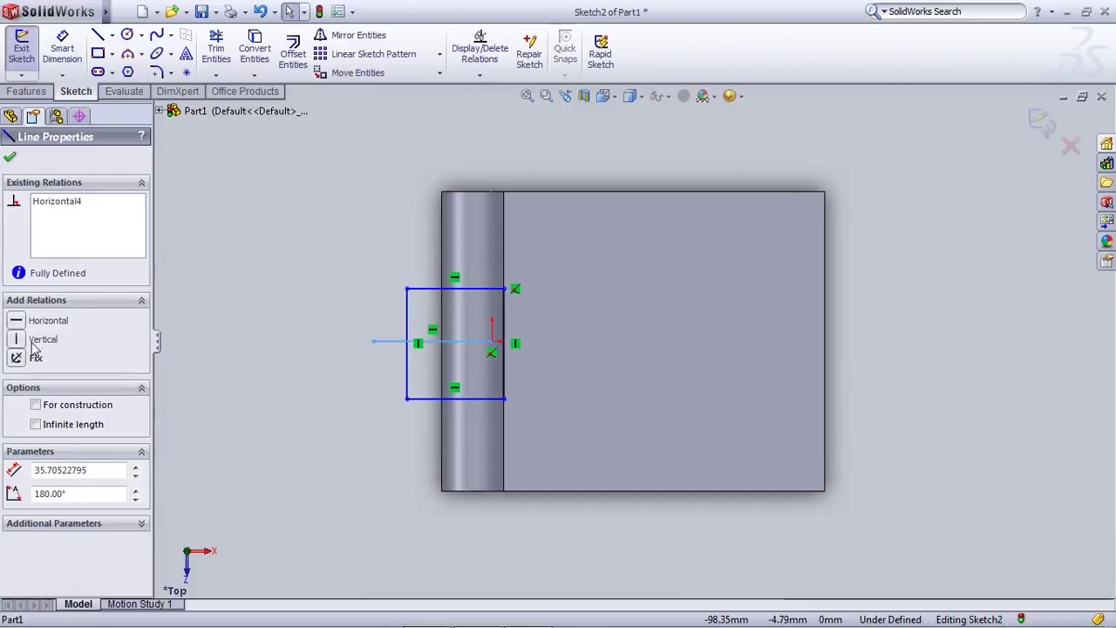
click(306, 304)
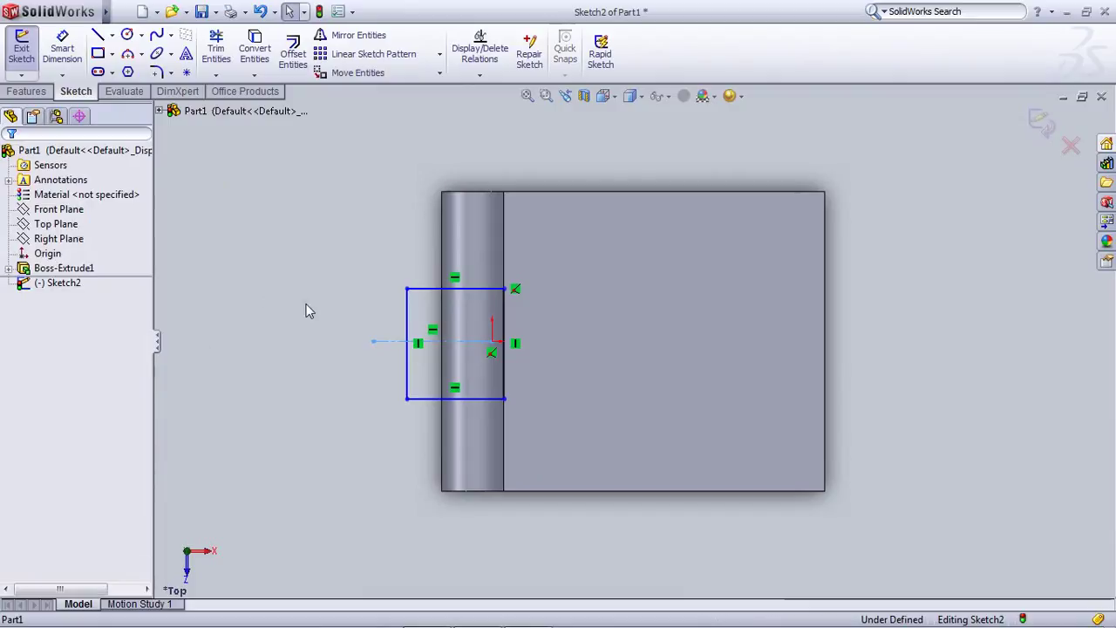
Make the new rectangle's upper and lower edges symmetric about the horizontal construction line through the origin
mouse_move(426, 261)
mouse_down()
mouse_move(400, 450)
mouse_move(423, 449)
mouse_up()
click(23, 513)
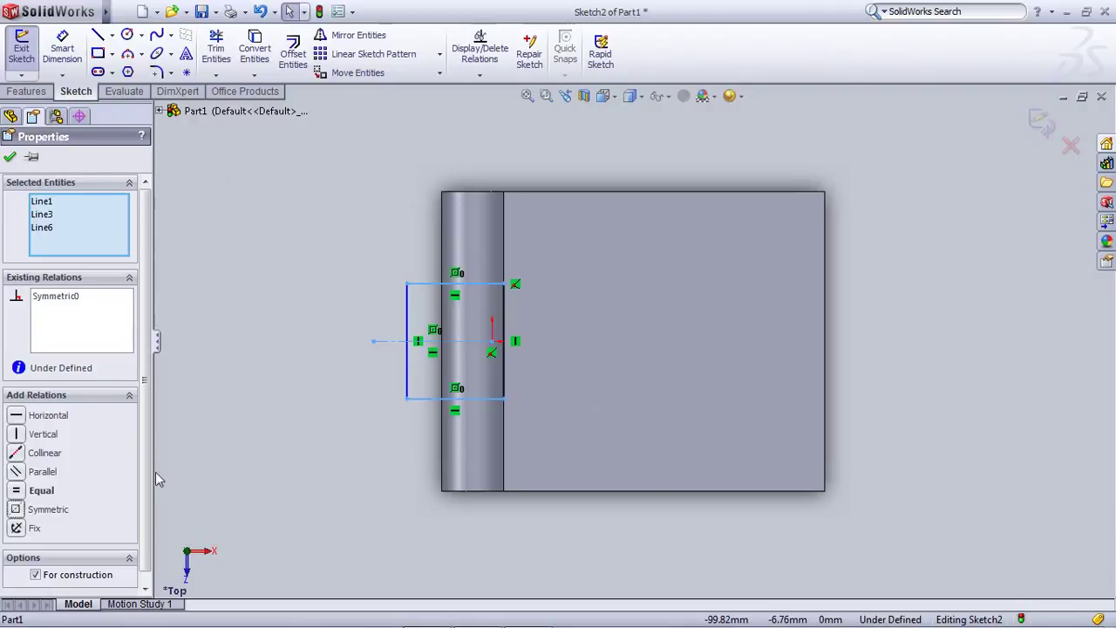
click(279, 375)
Dimension the rectangle's outer vertical edge and set its length to 30 mm
click(74, 57)
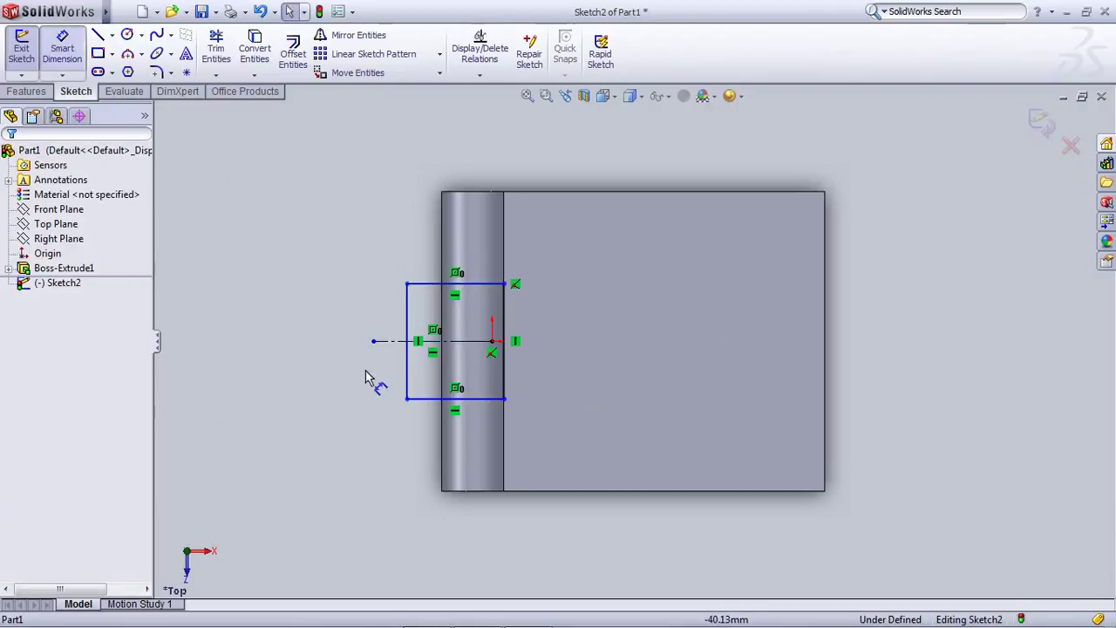
click(408, 353)
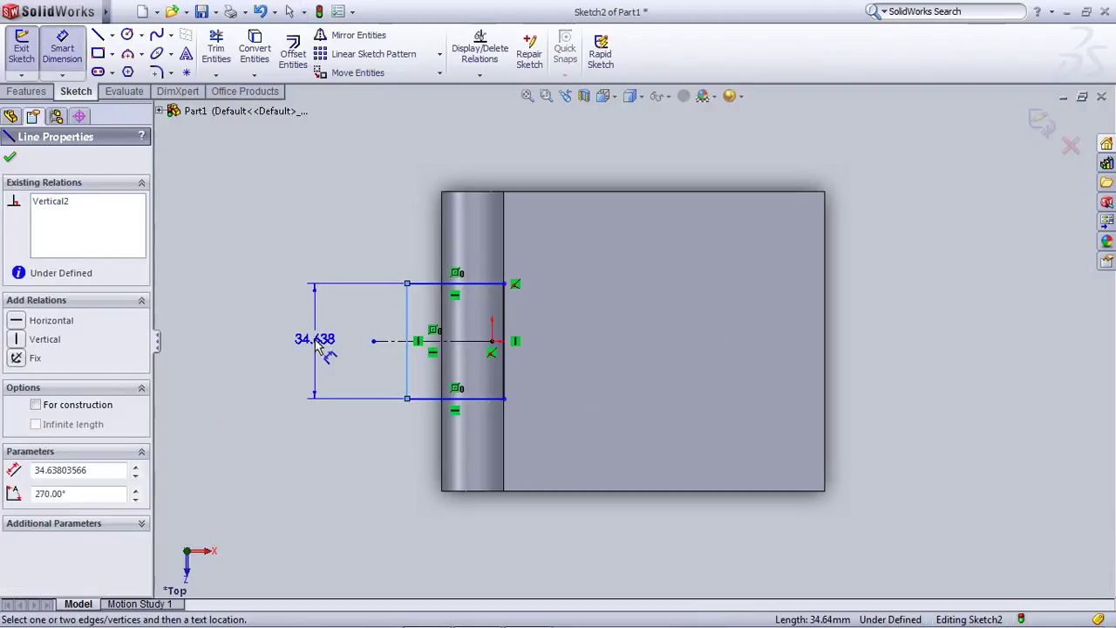
click(316, 353)
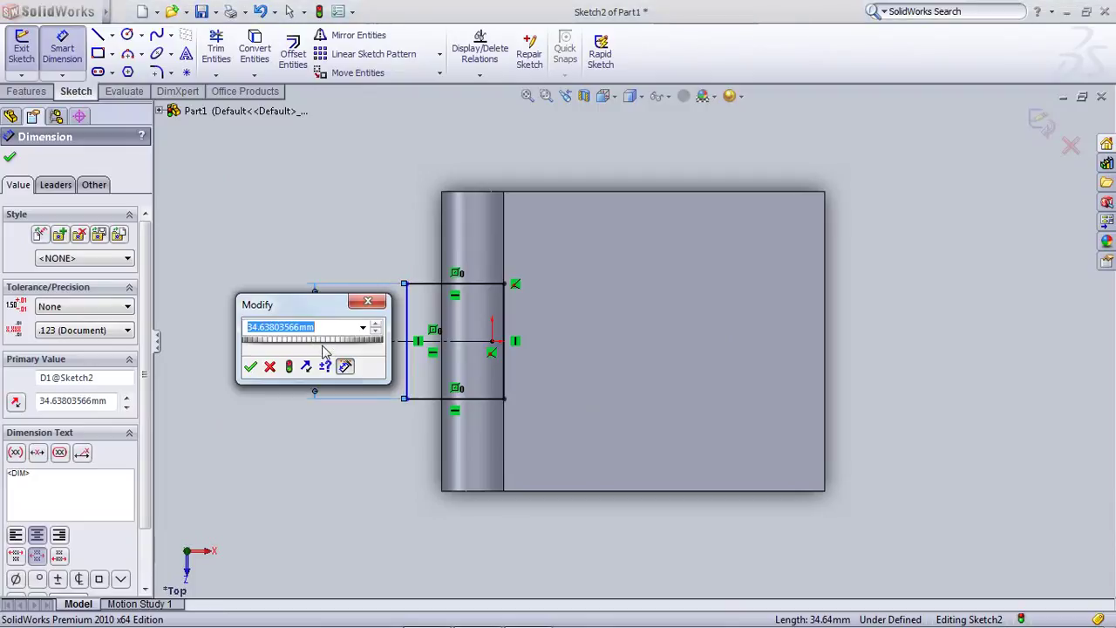
text(30)
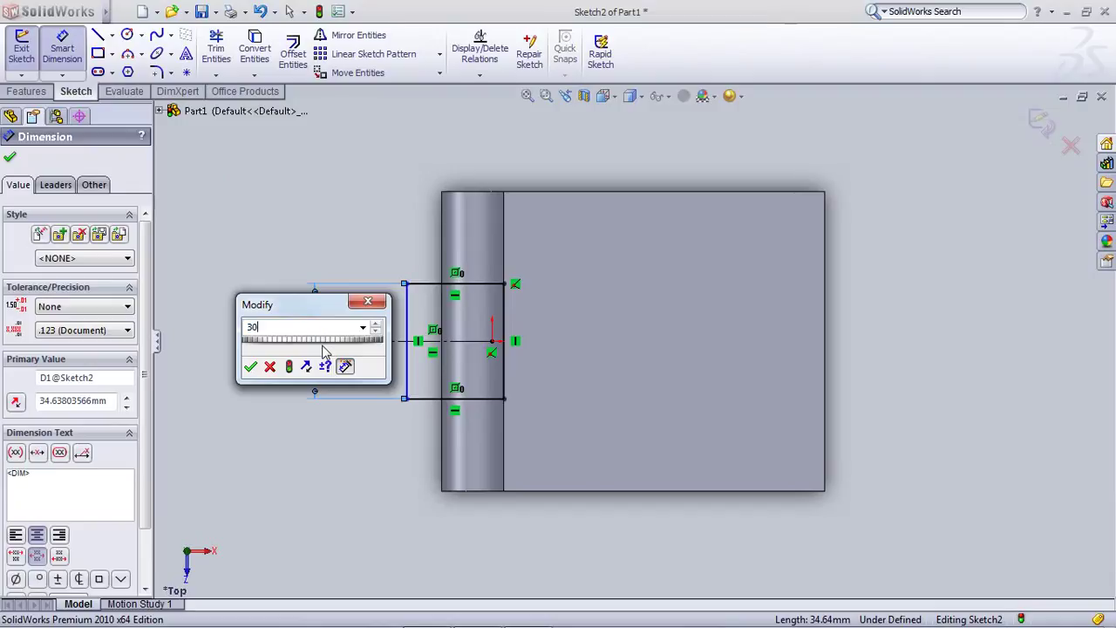
click(250, 367)
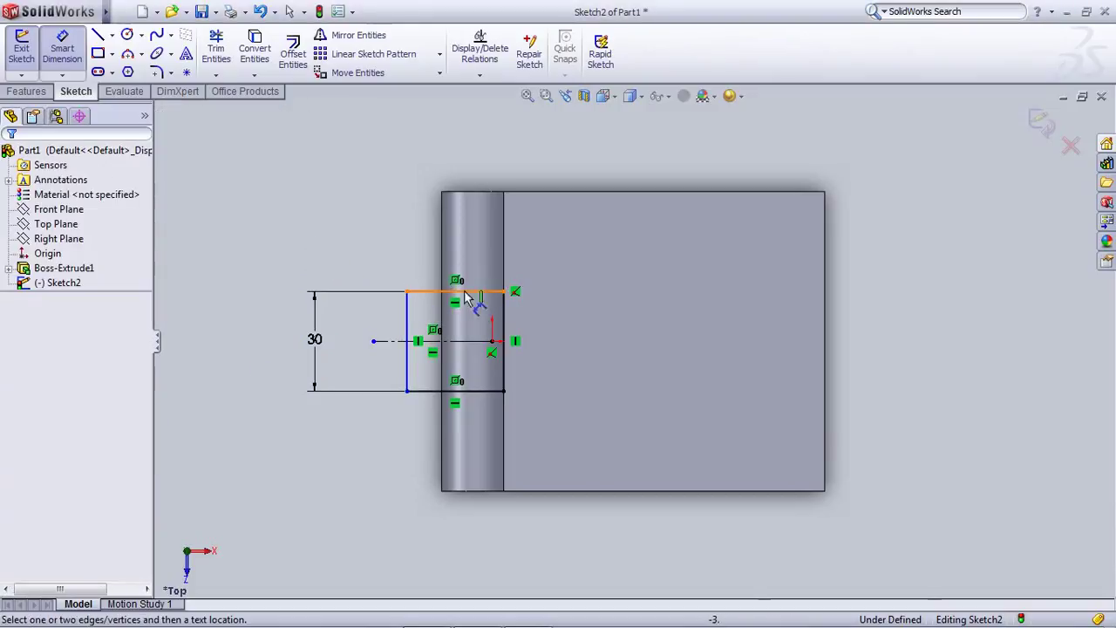
Dimension the rectangle's upper horizontal edge, set its length to 23 mm, and end dimensioning
click(434, 292)
click(401, 254)
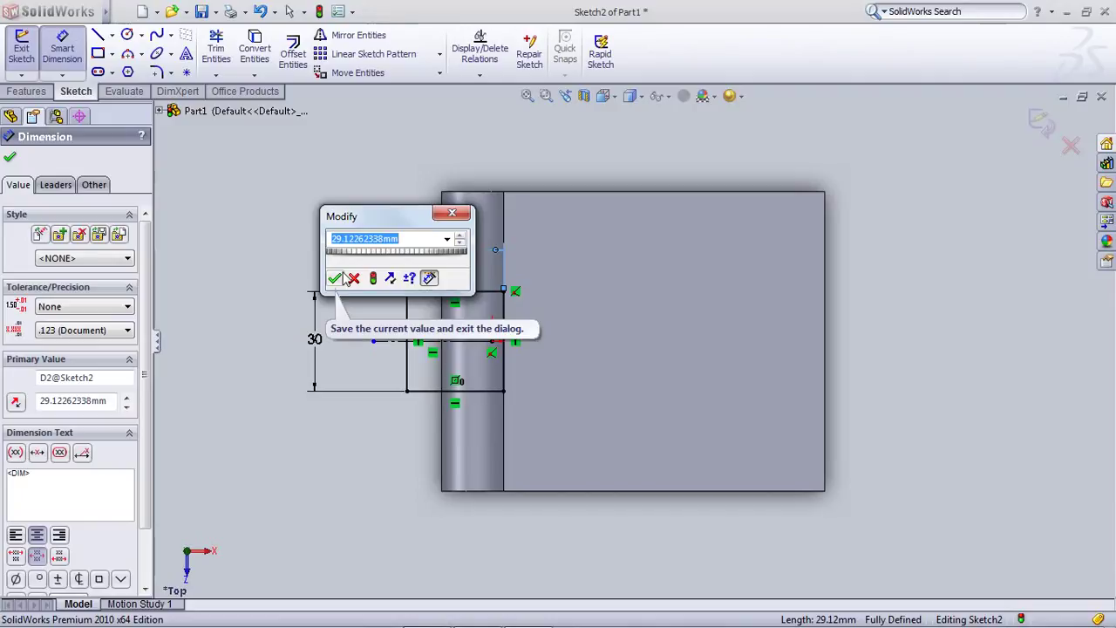
text(23)
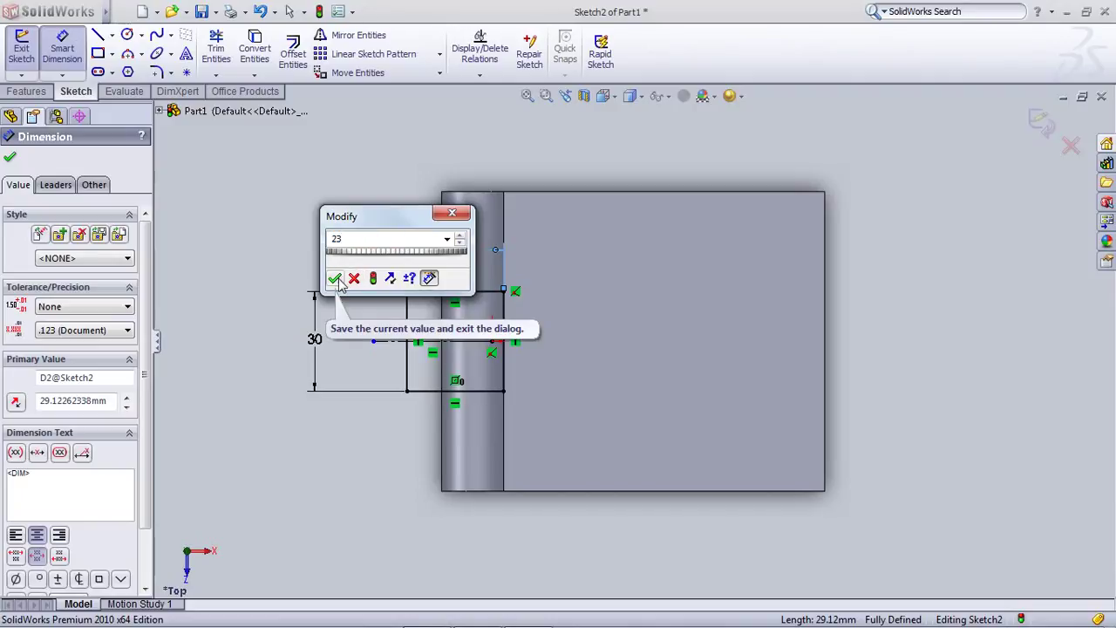
click(335, 279)
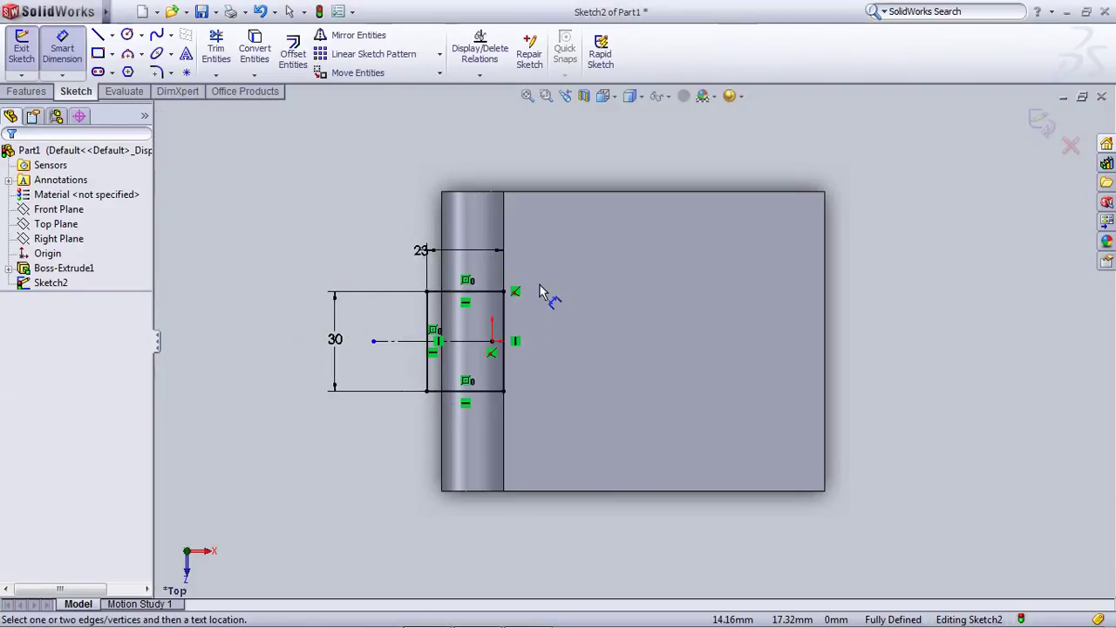
key(Escape)
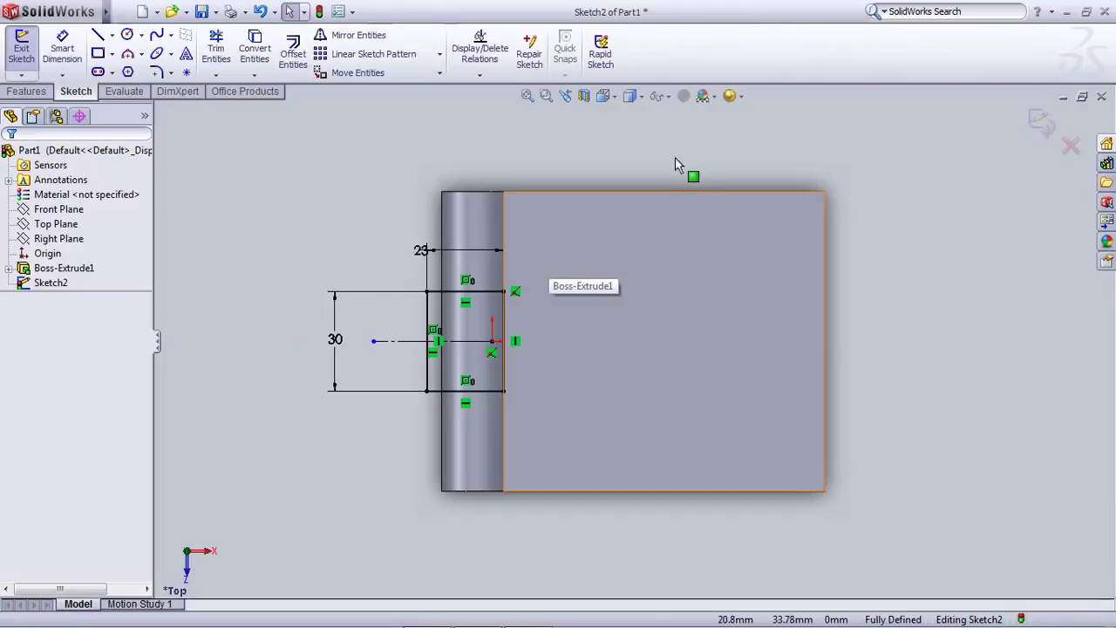
Exit the notch rectangle sketch and start an Extruded Cut from it through the cylindrical edge, bringing up the end condition choices
click(24, 53)
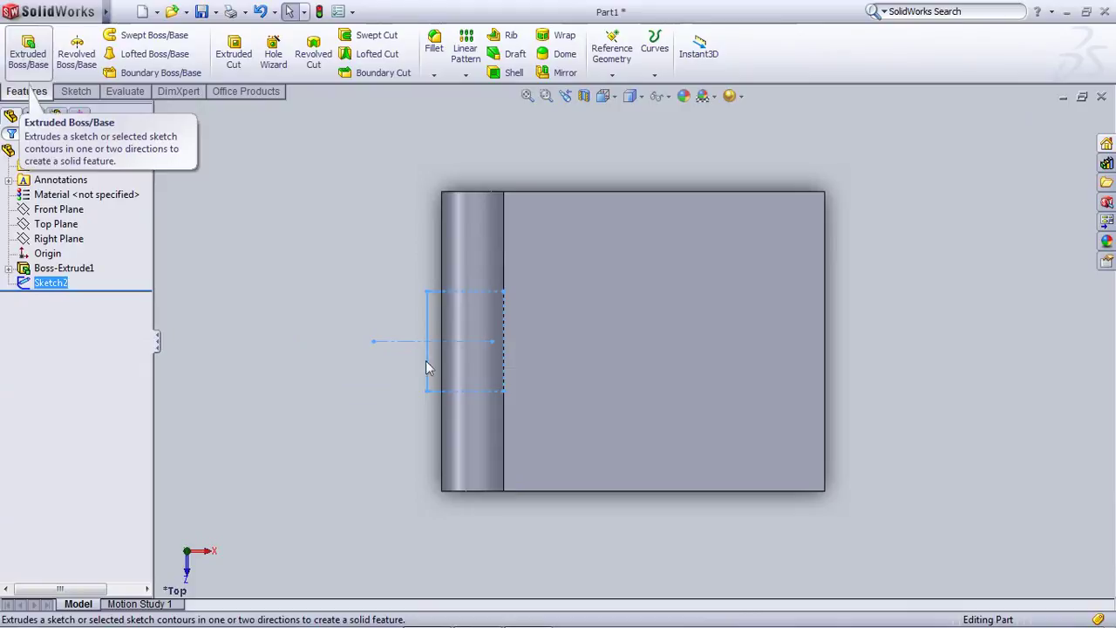
middle_drag(518, 374, 567, 180)
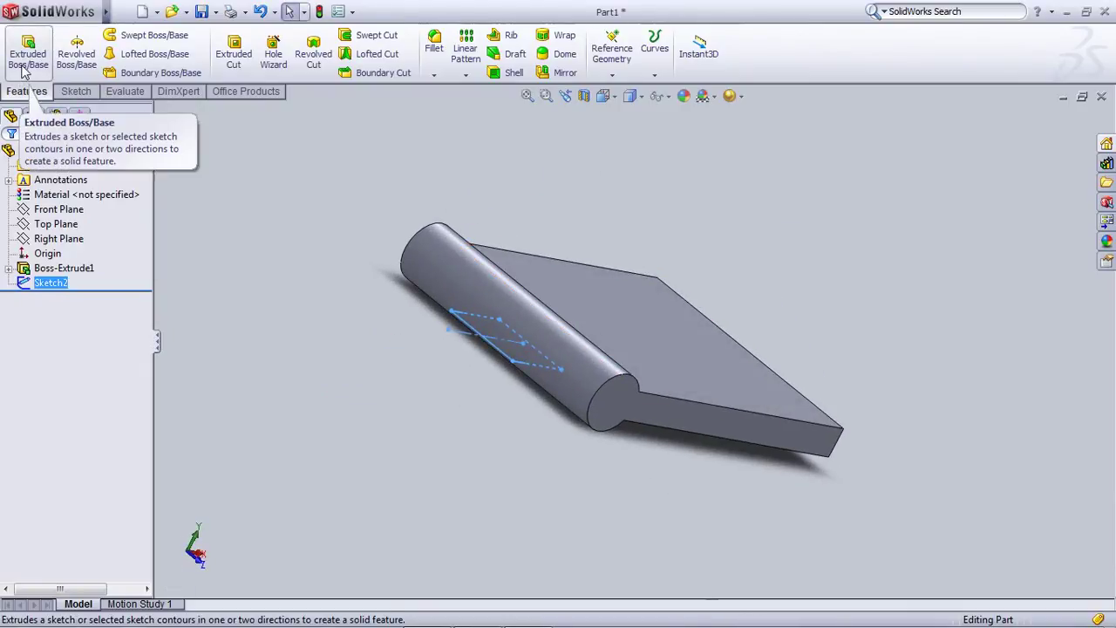
click(75, 90)
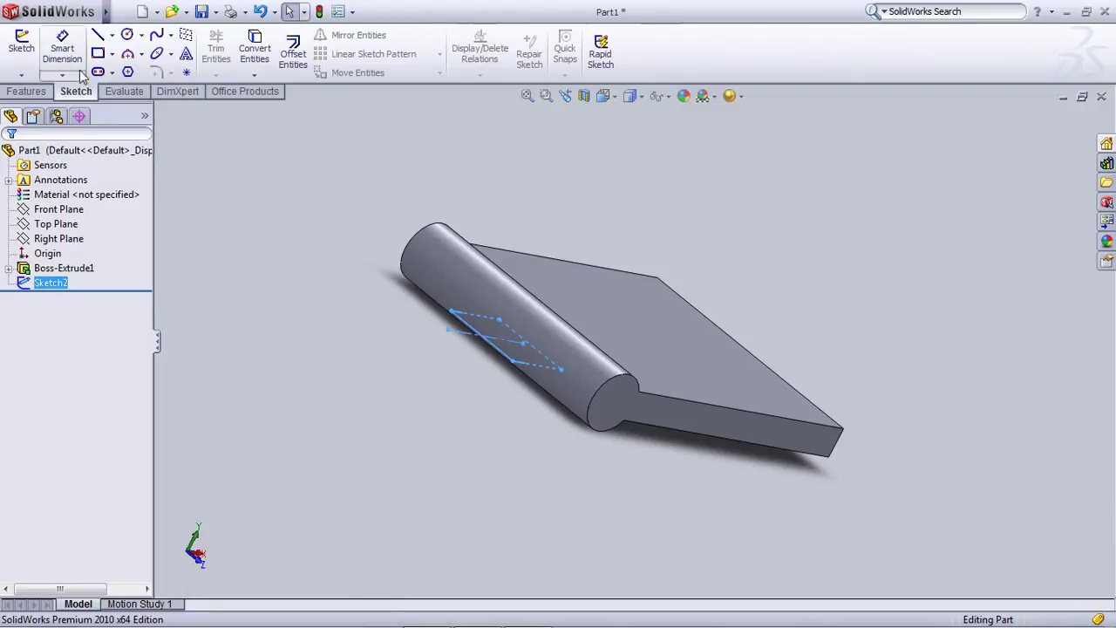
right_click(262, 199)
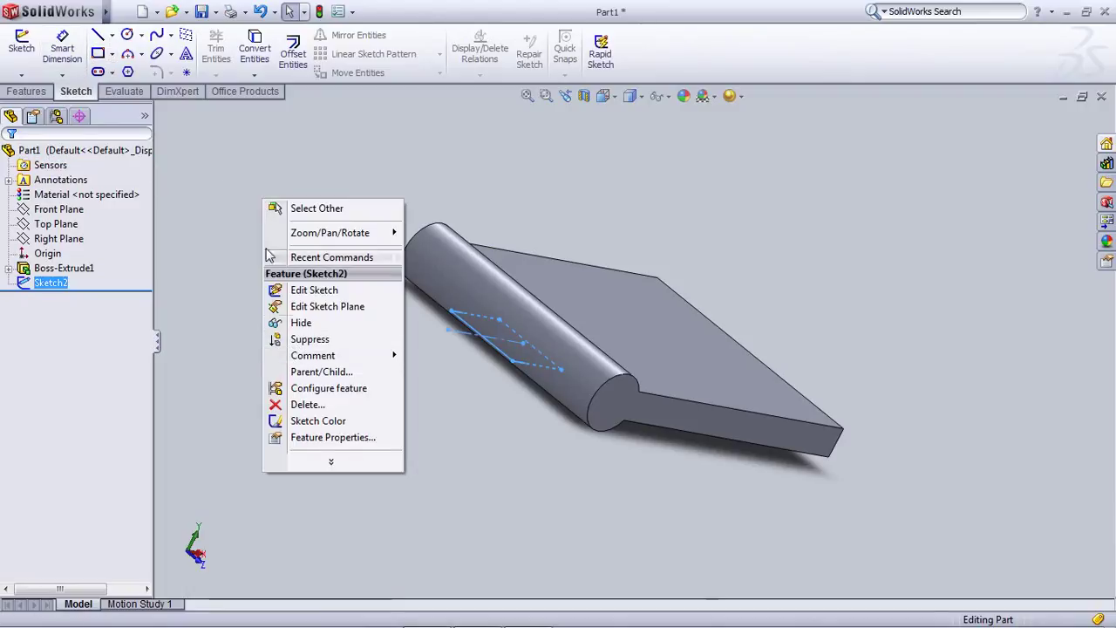
click(44, 92)
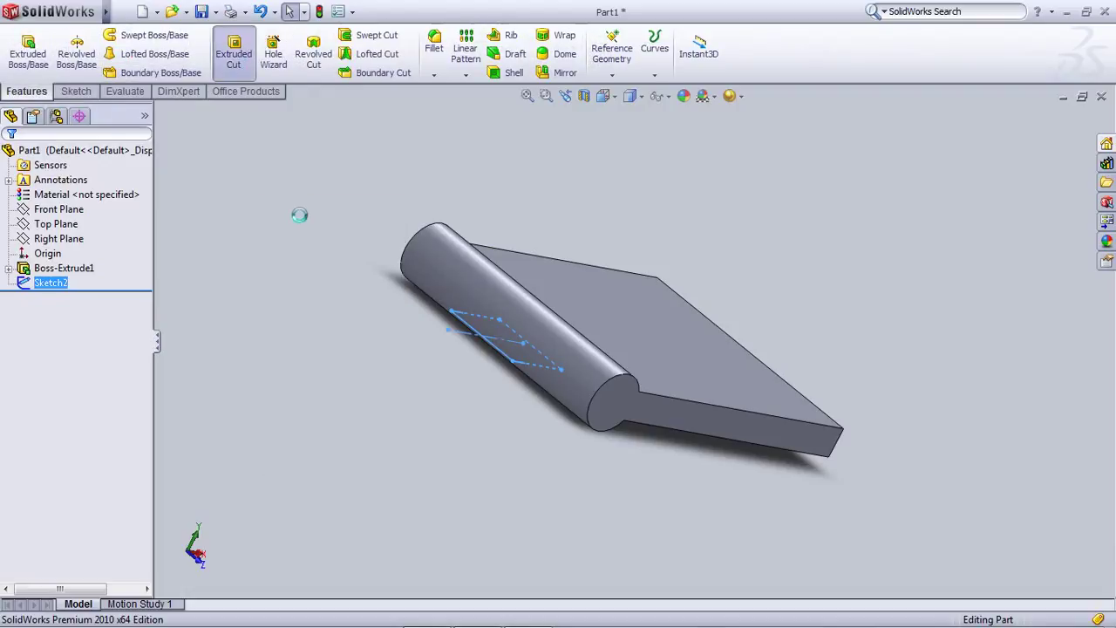
right_click(264, 257)
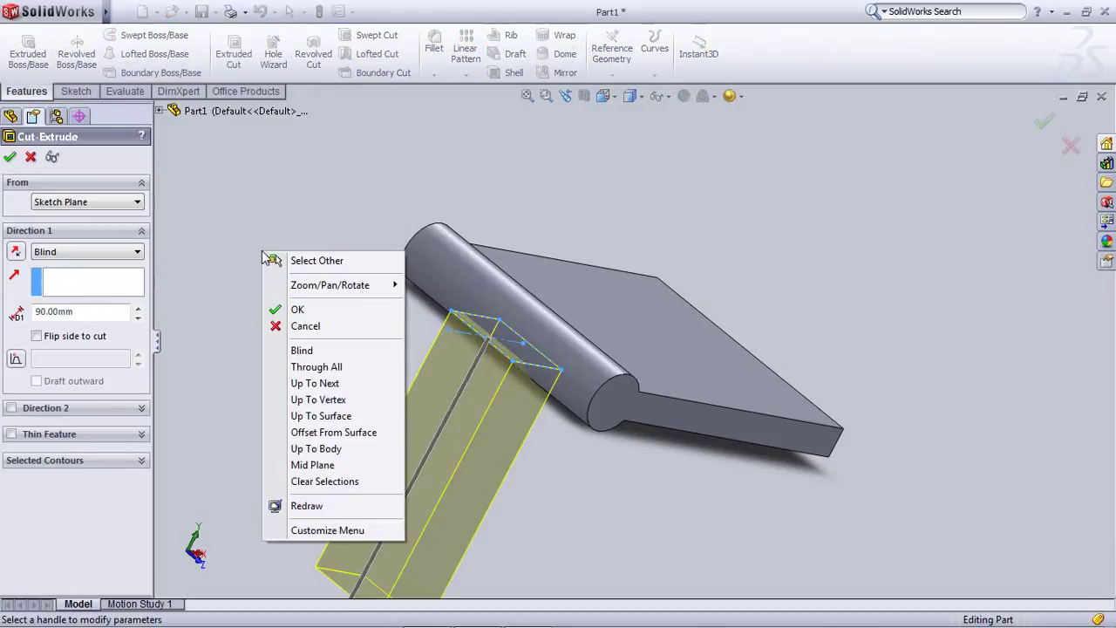
Cut the rectangular notch through the hinge barrel with a Mid Plane extruded cut 90 mm deep
click(303, 465)
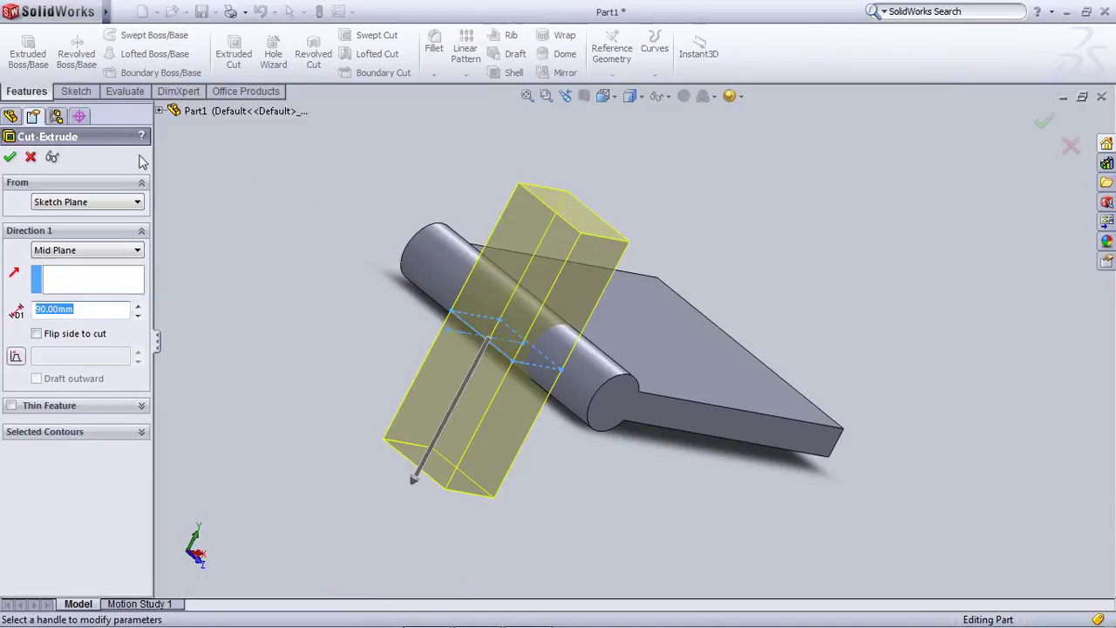
click(10, 158)
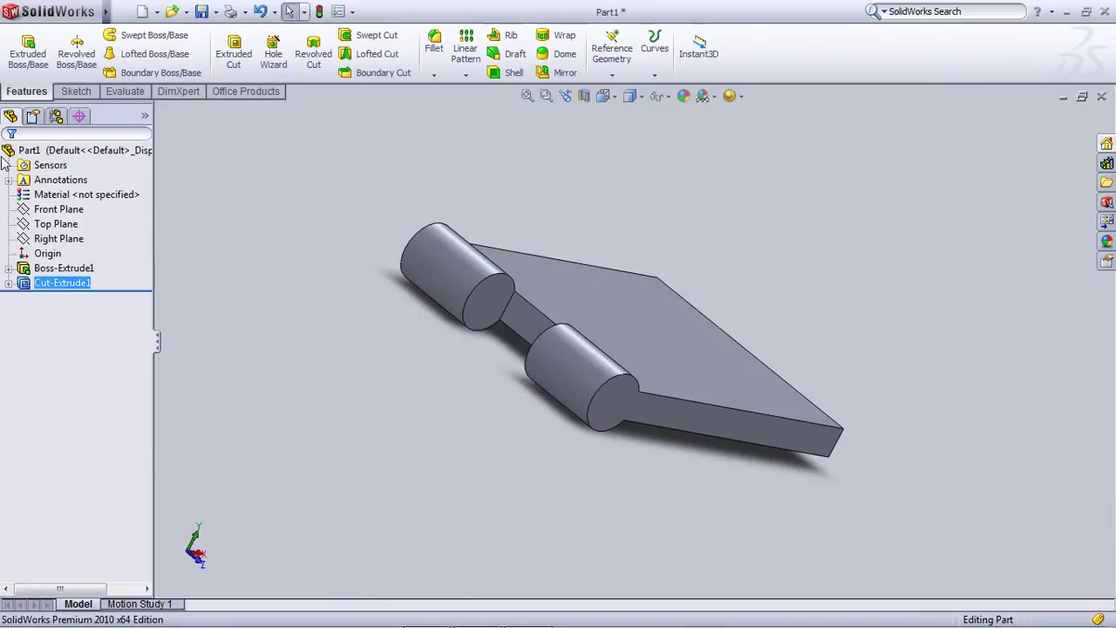
click(393, 364)
Start a sketch on the hinge's end face and draw a circle about 7.9 mm in diameter centred on the barrel
middle_drag(498, 341, 445, 306)
click(444, 305)
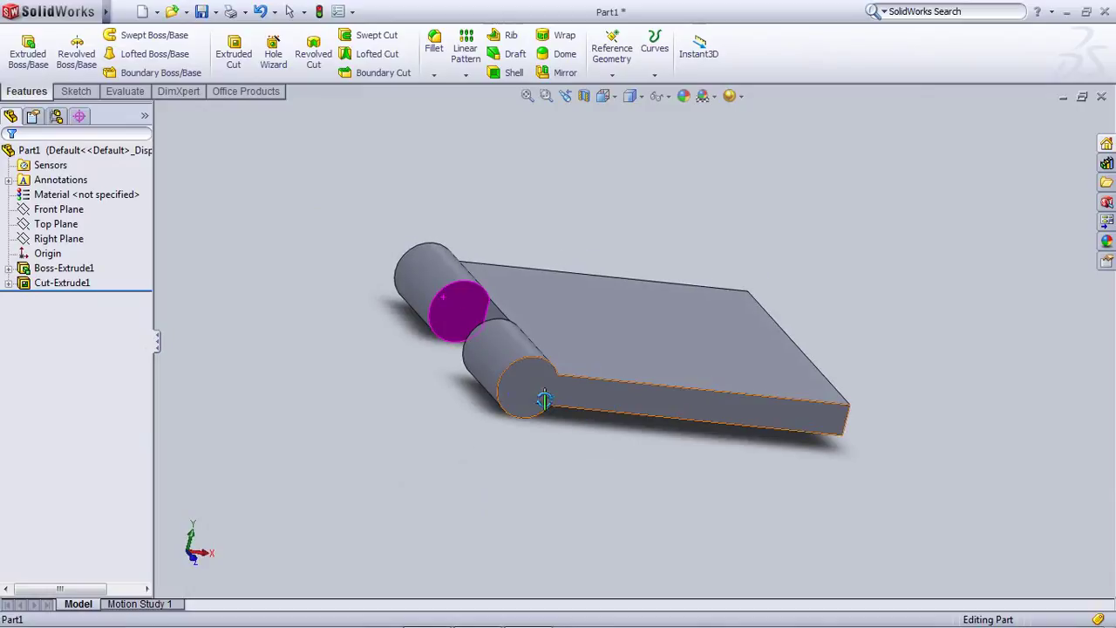
click(444, 387)
right_click(524, 389)
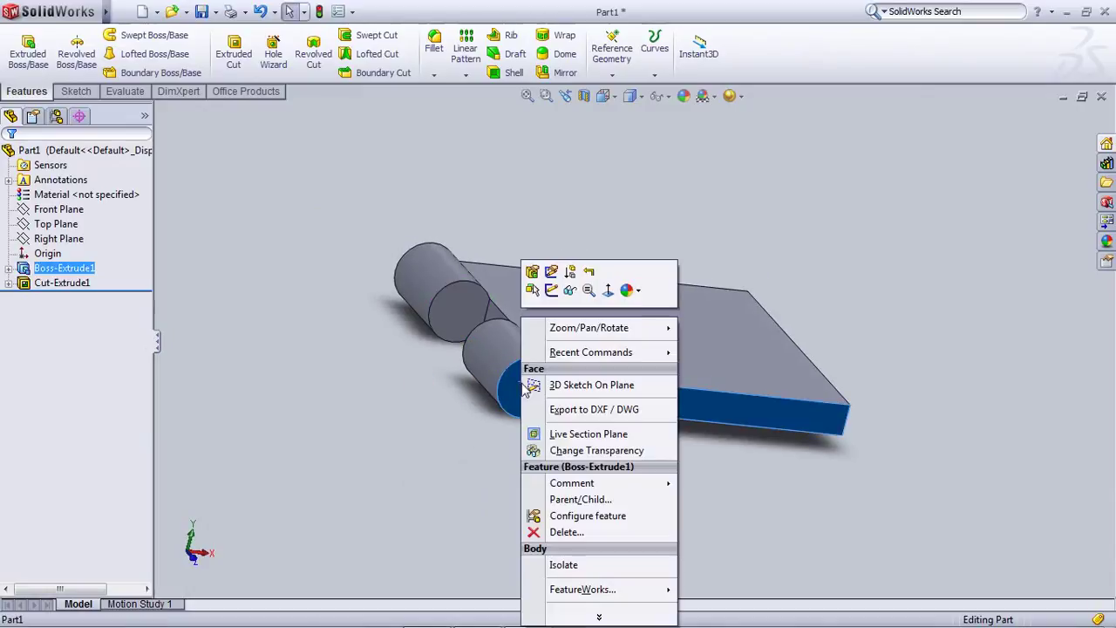
click(551, 290)
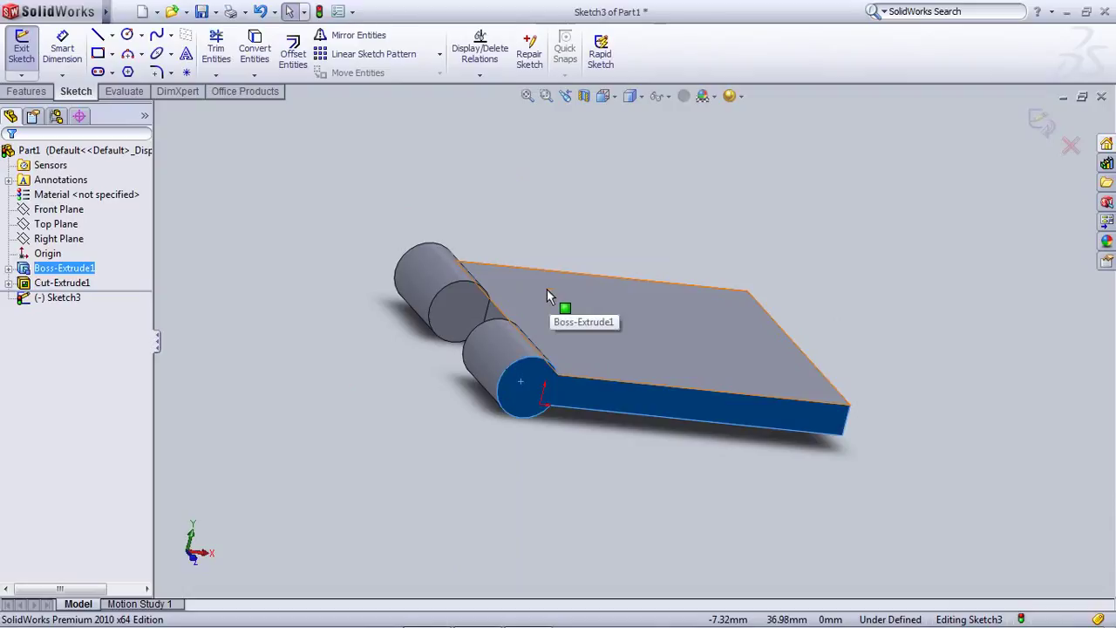
key(ctrl+8)
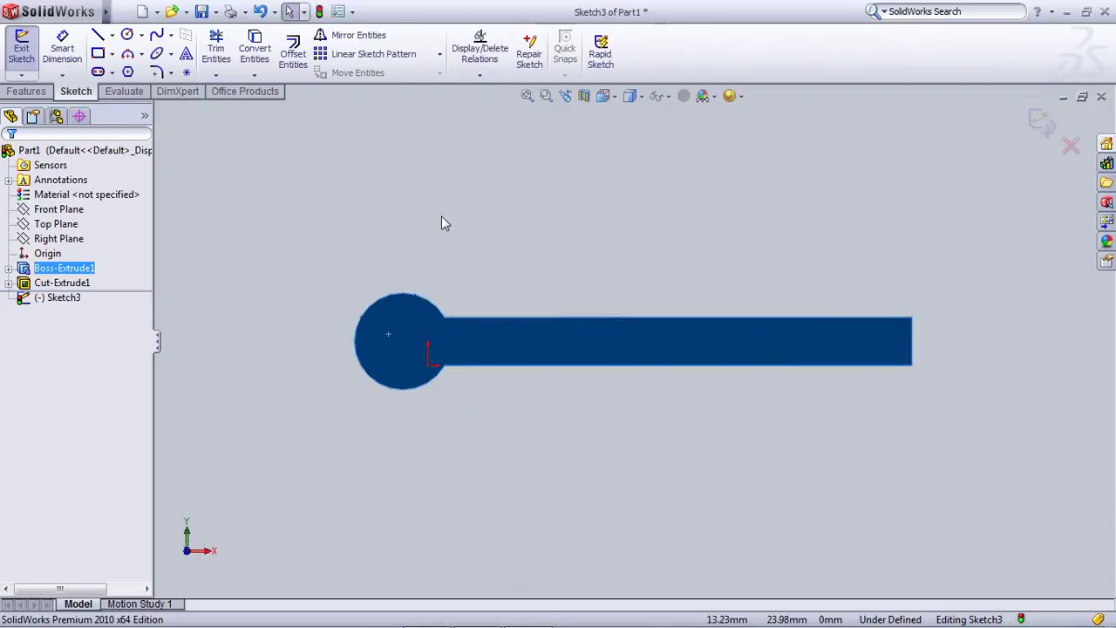
click(442, 215)
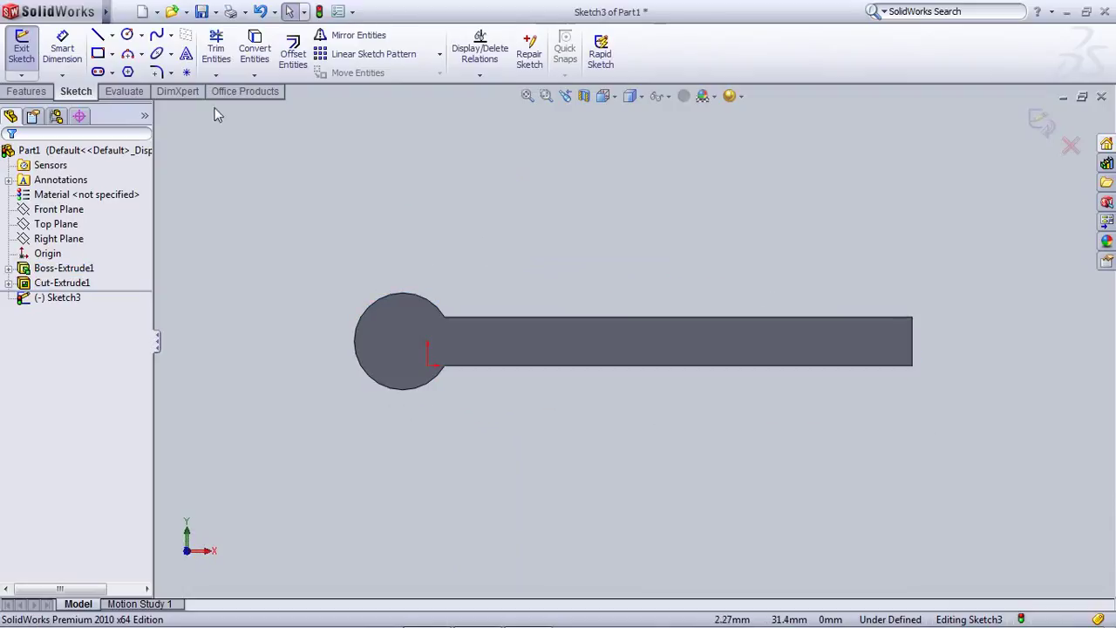
click(127, 36)
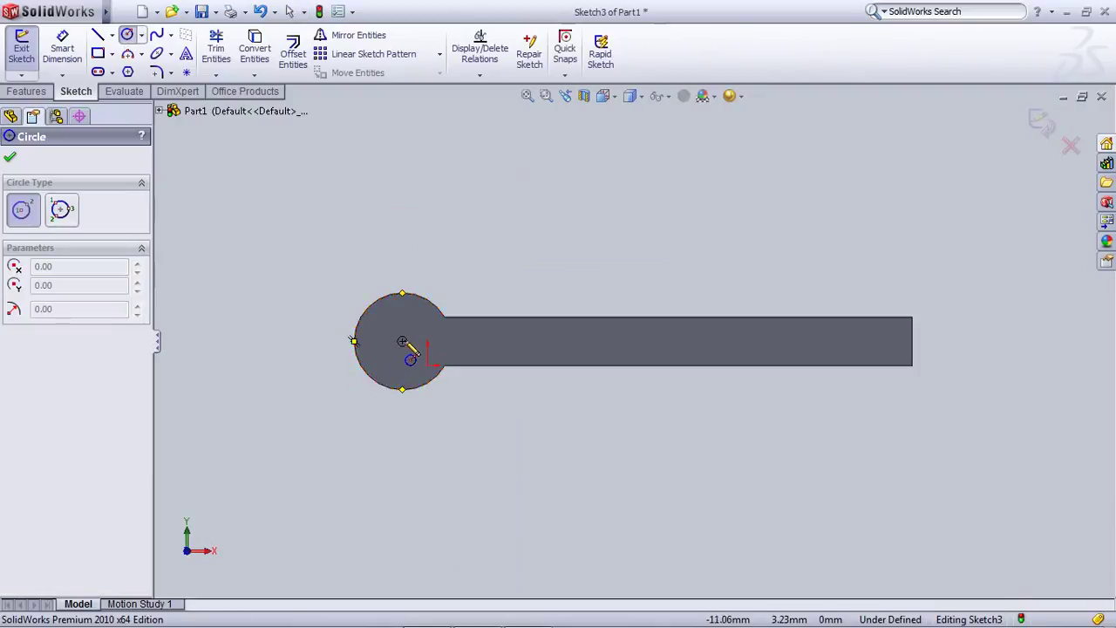
click(402, 341)
click(397, 365)
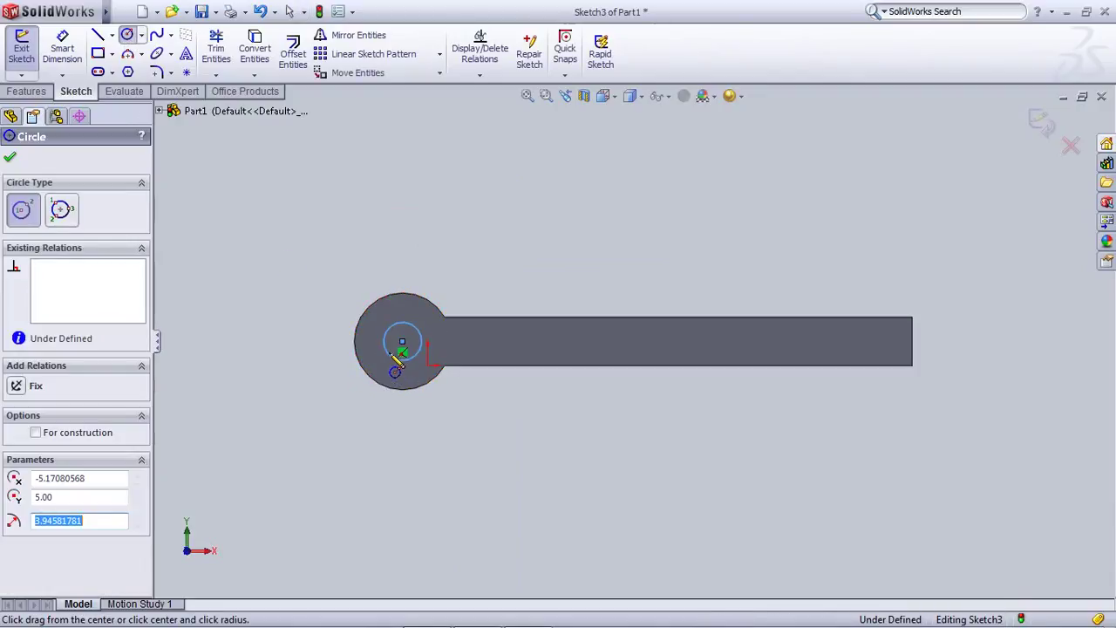
Dimension the circle's diameter, entering 12 mm and correcting it to 8 mm
click(62, 48)
scroll(421, 347, down, 2)
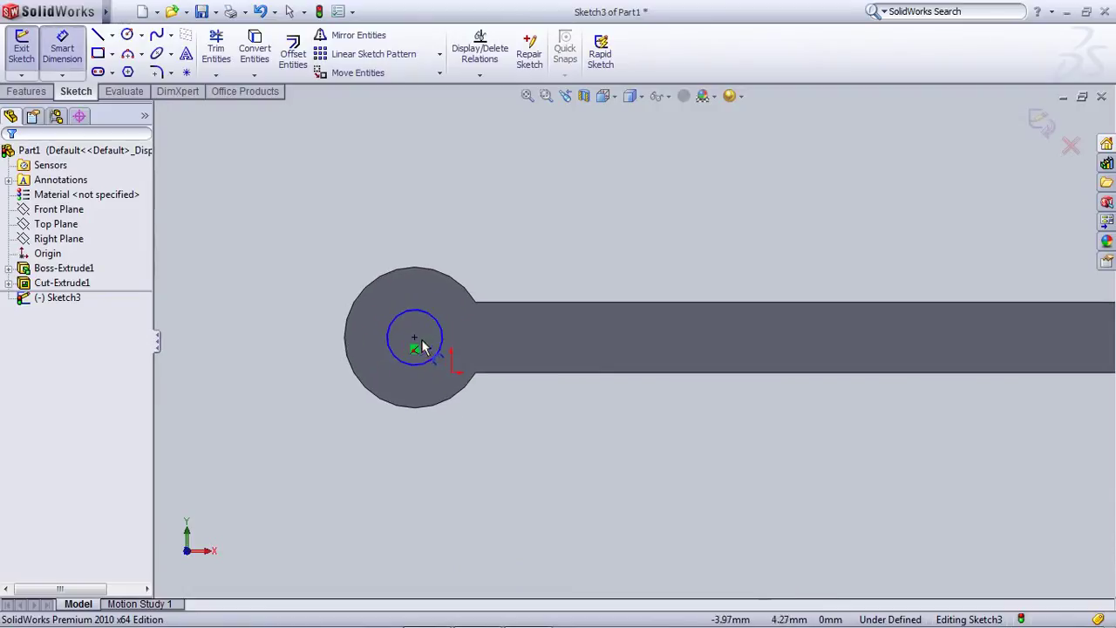
click(394, 317)
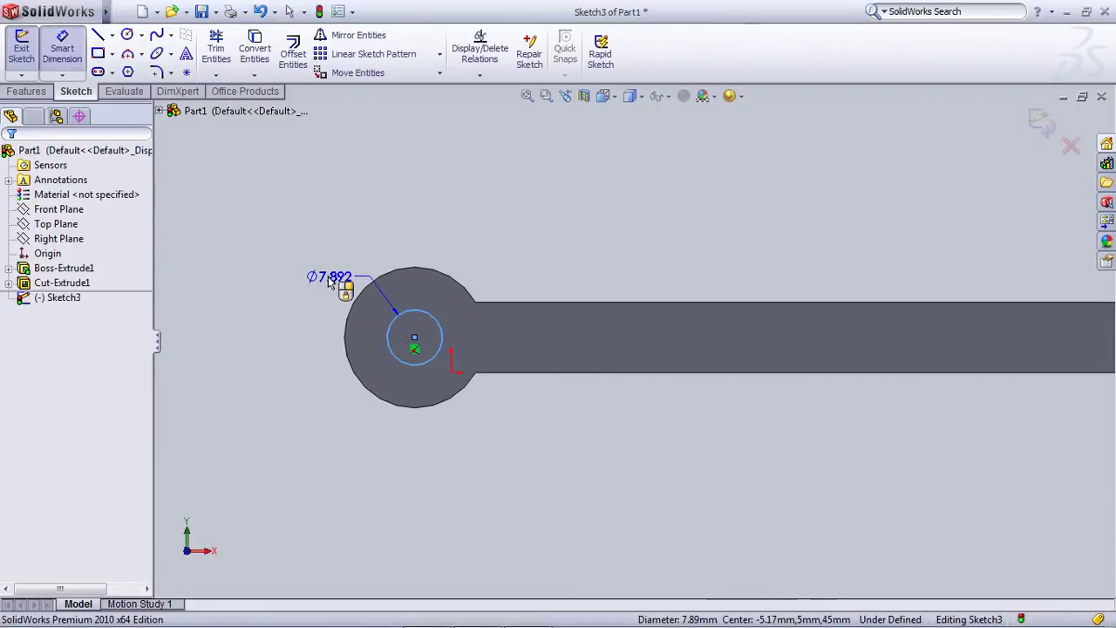
click(329, 281)
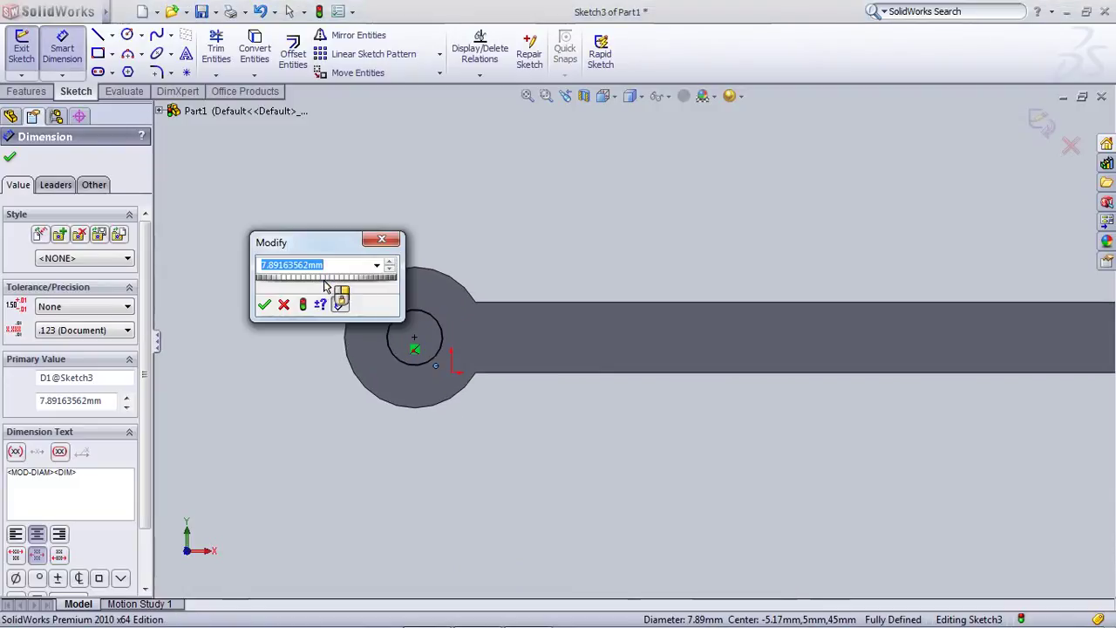
text(12)
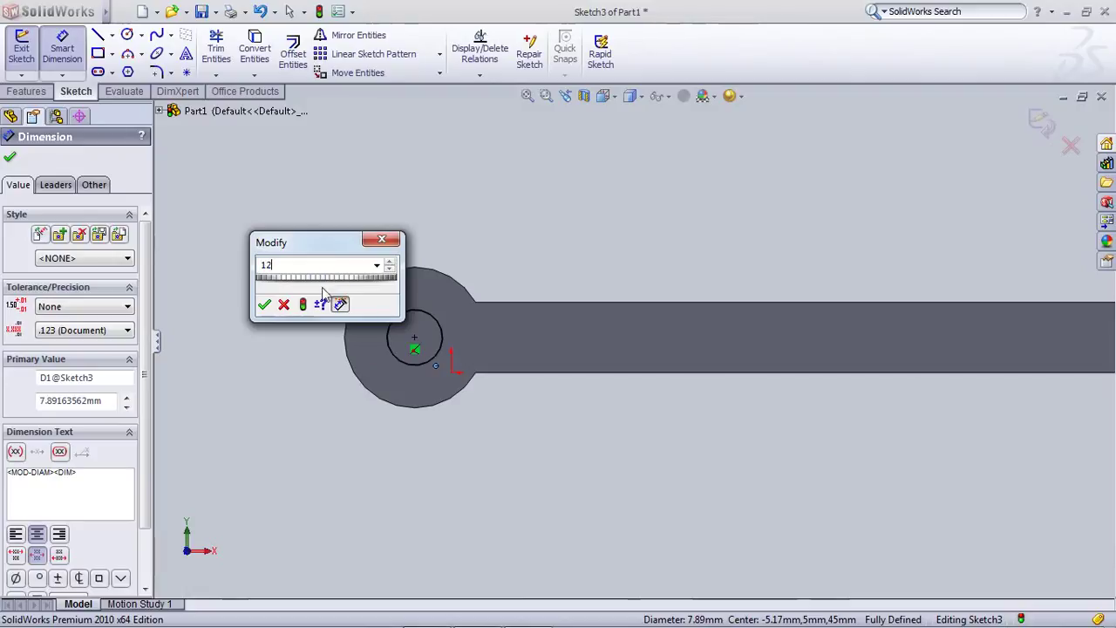
click(265, 304)
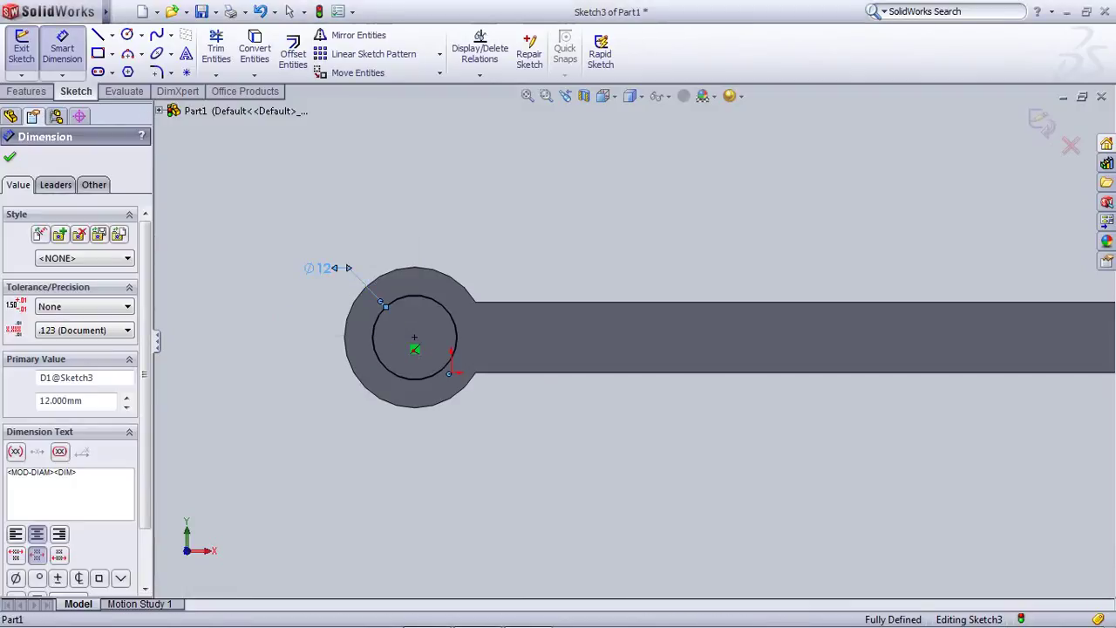
double_click(325, 268)
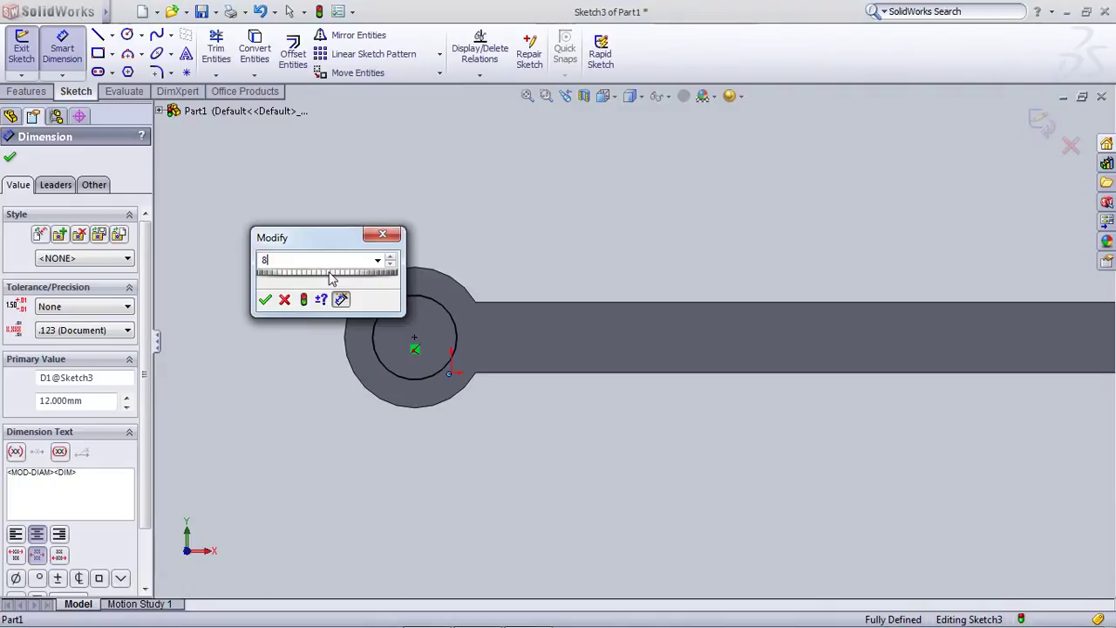
click(265, 299)
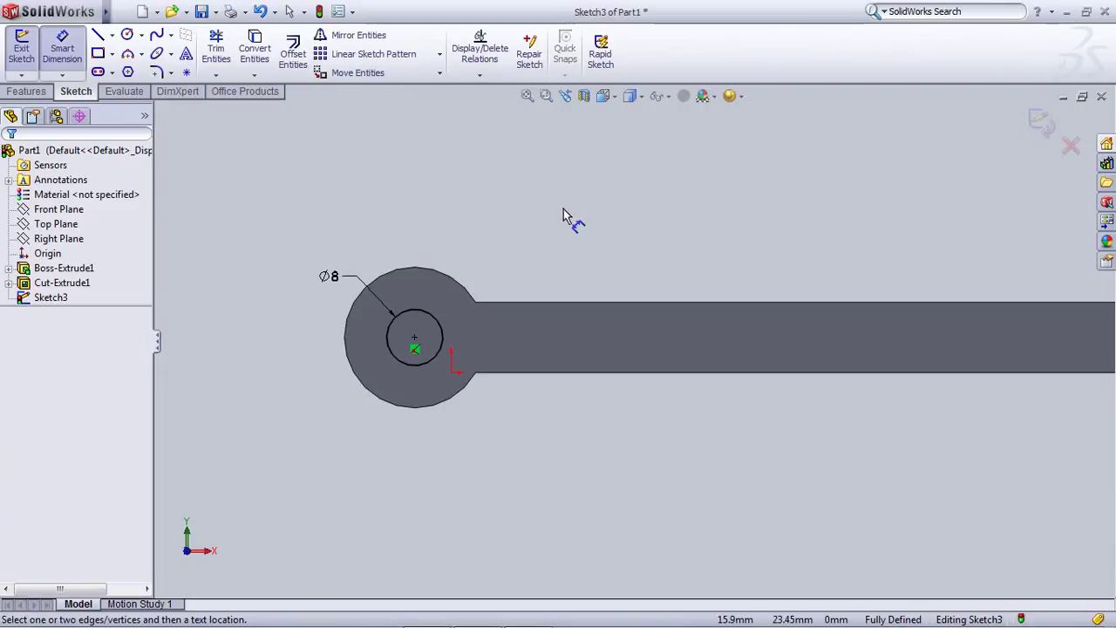
Finish the circle sketch and cut it Through All to make the pin hole along the barrel
click(1040, 123)
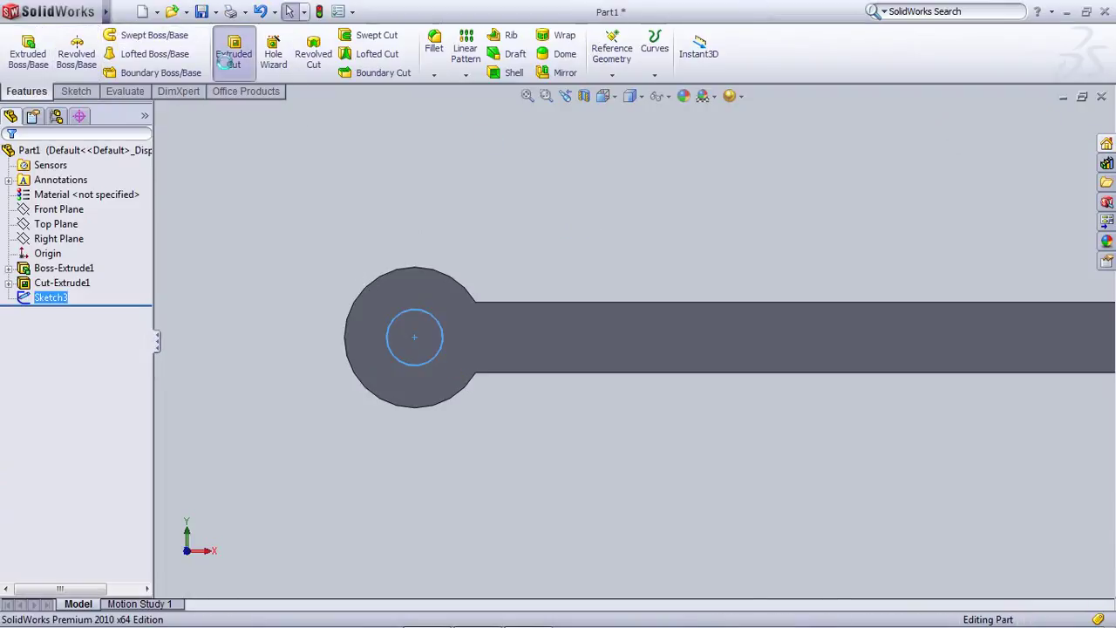
right_click(253, 189)
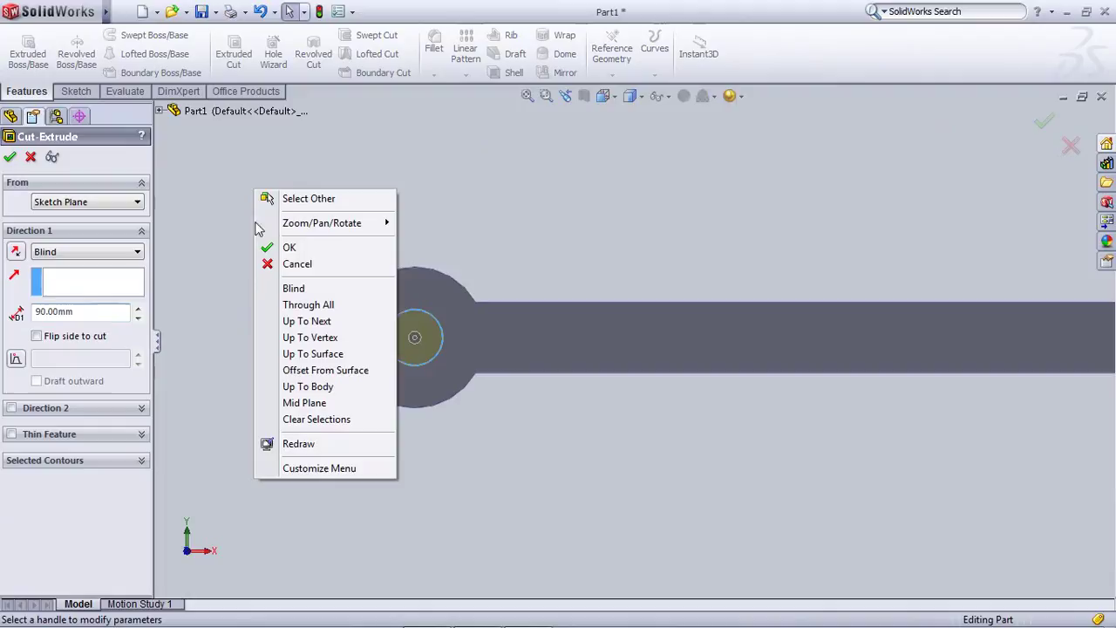
click(319, 327)
right_click(233, 183)
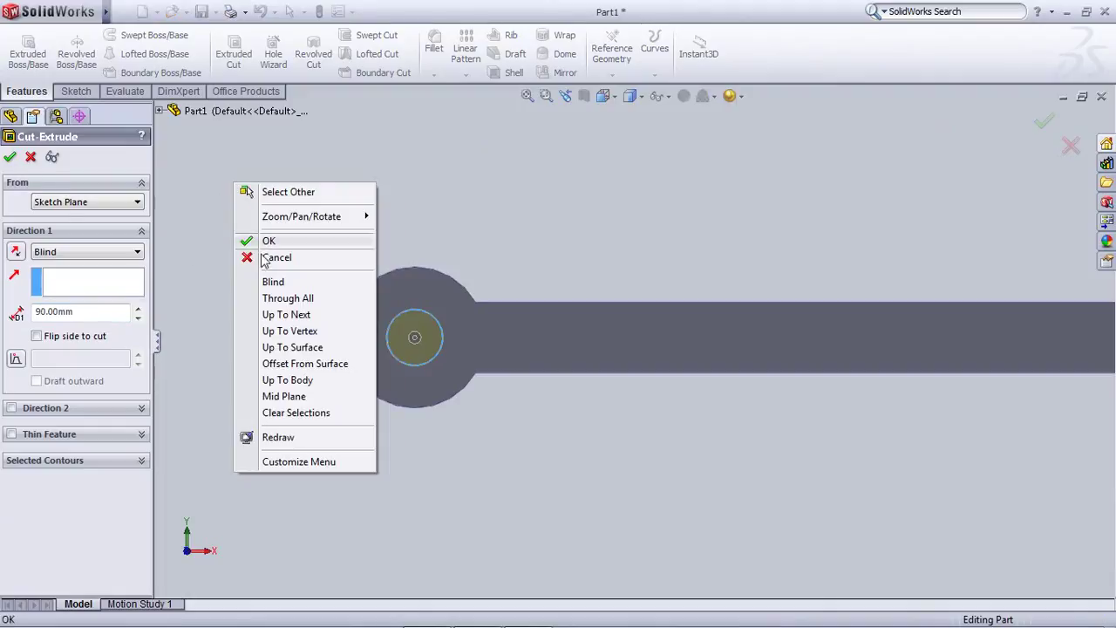
click(288, 298)
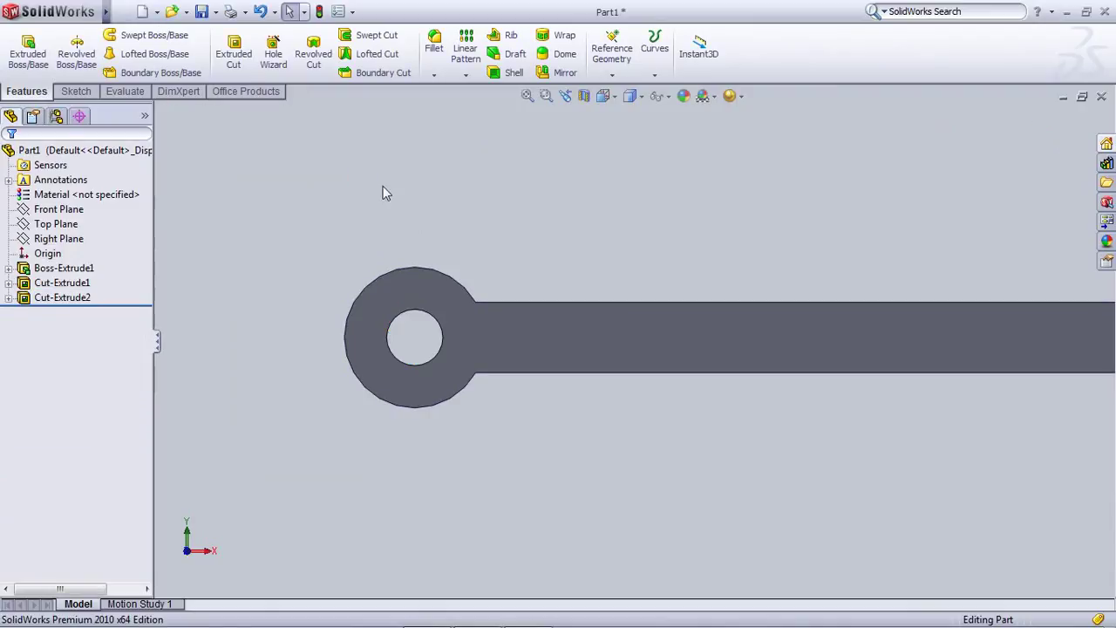
Save the hinge part as Part1 in the Solid part folder
middle_drag(415, 345, 411, 401)
scroll(572, 351, up, 4)
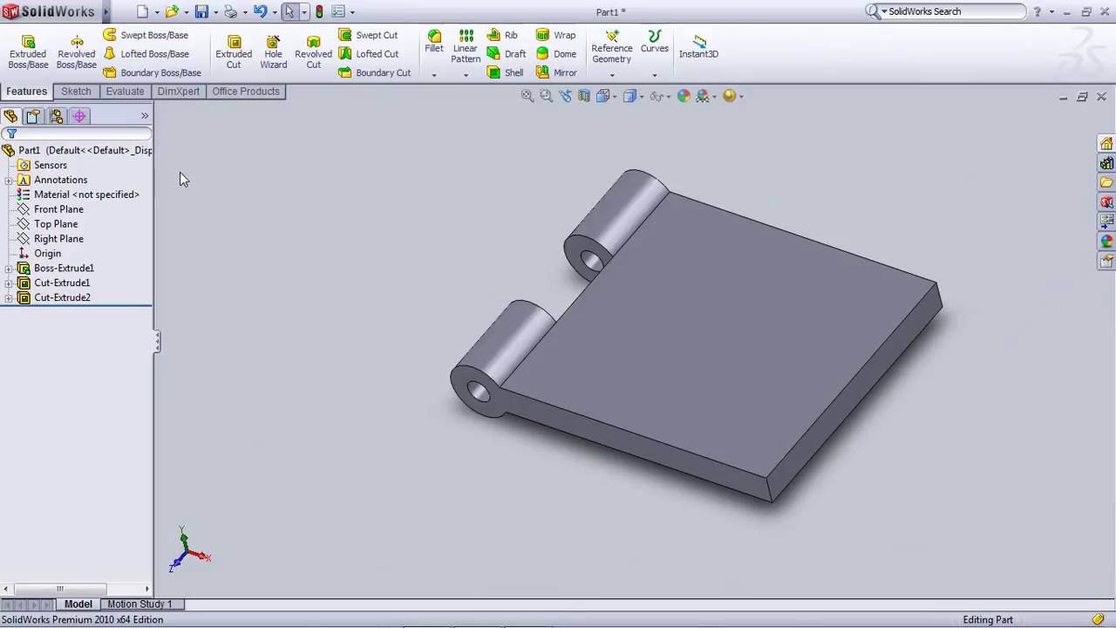
right_click(180, 172)
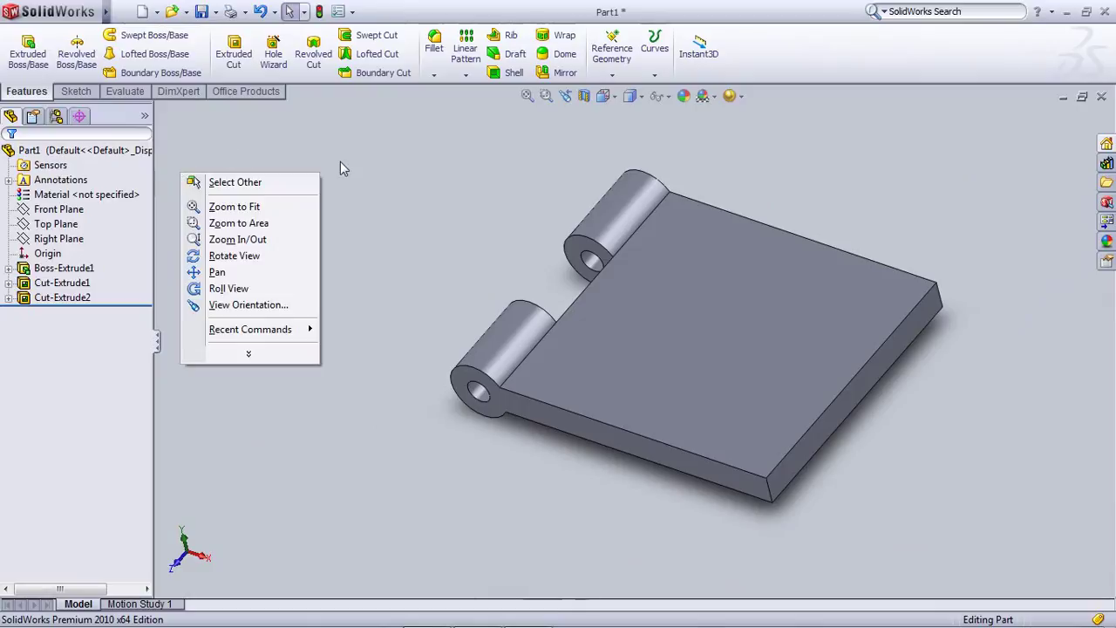
click(342, 174)
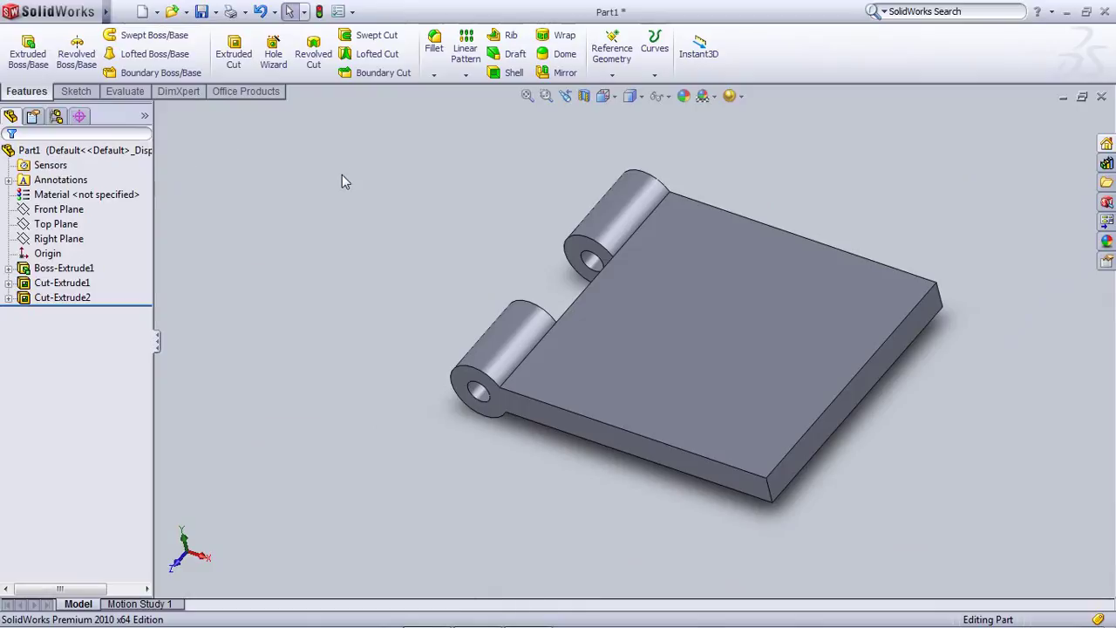
key(ctrl+s)
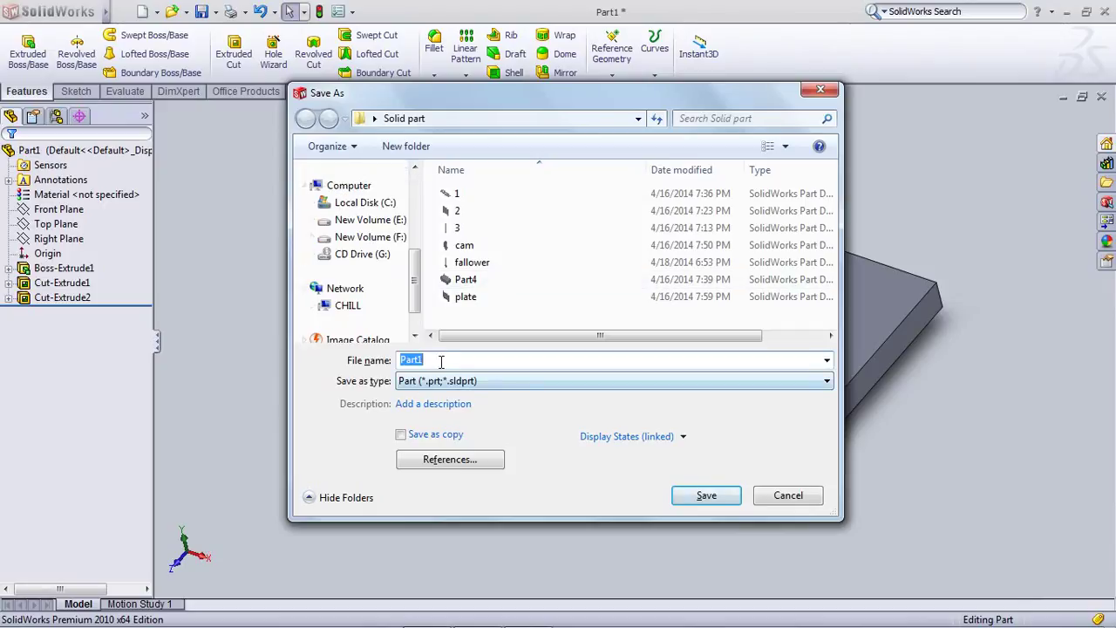
click(703, 493)
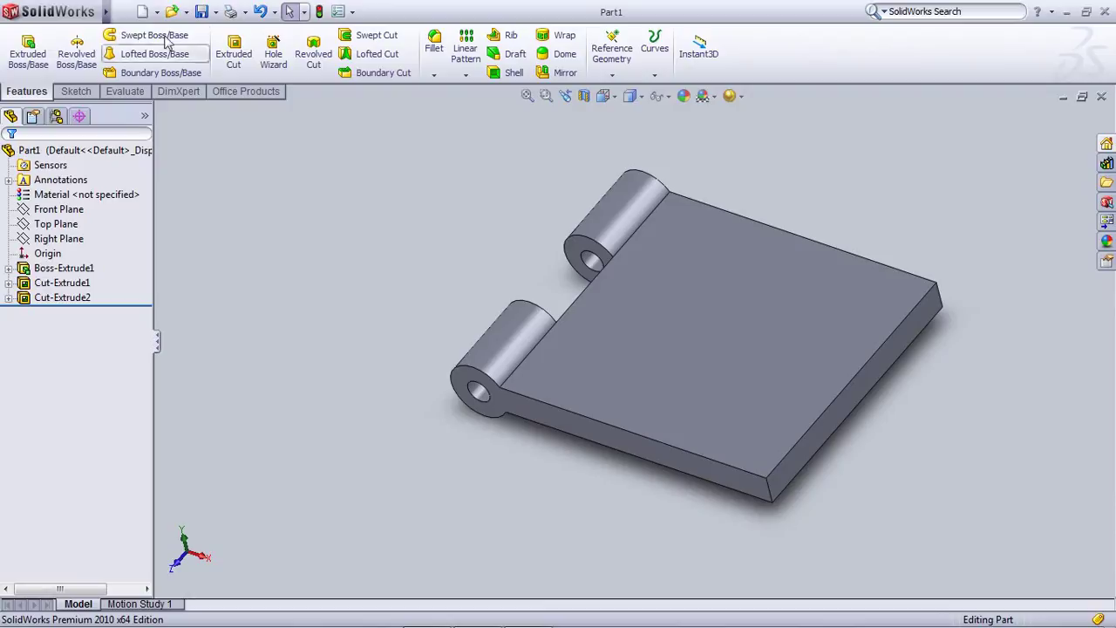
Save the hinge part under the new name Part2 in the same folder
click(120, 12)
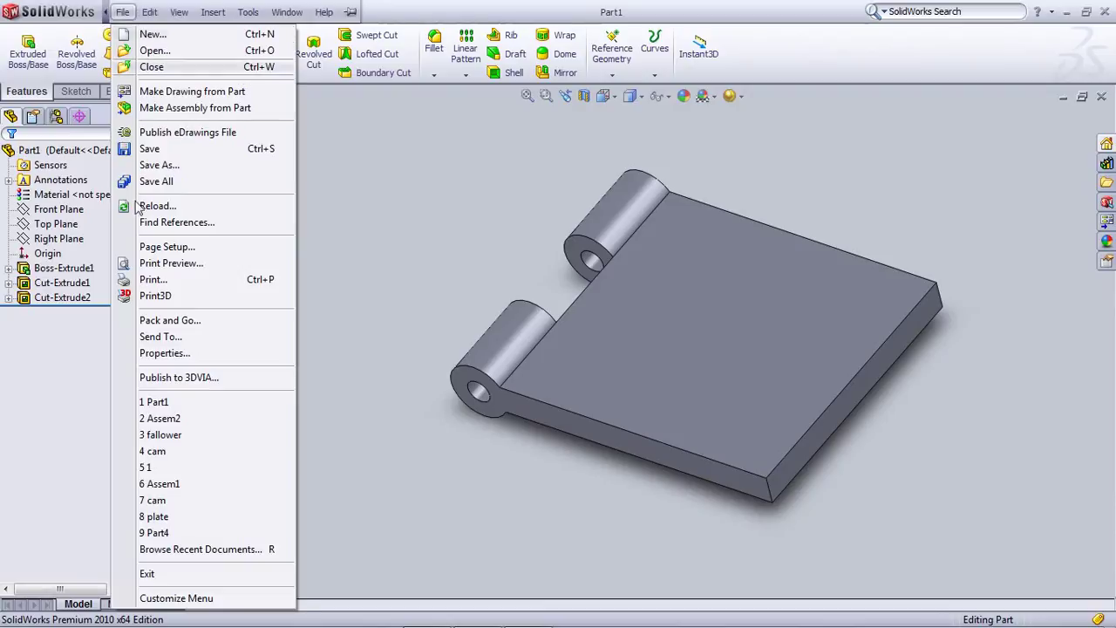
click(159, 164)
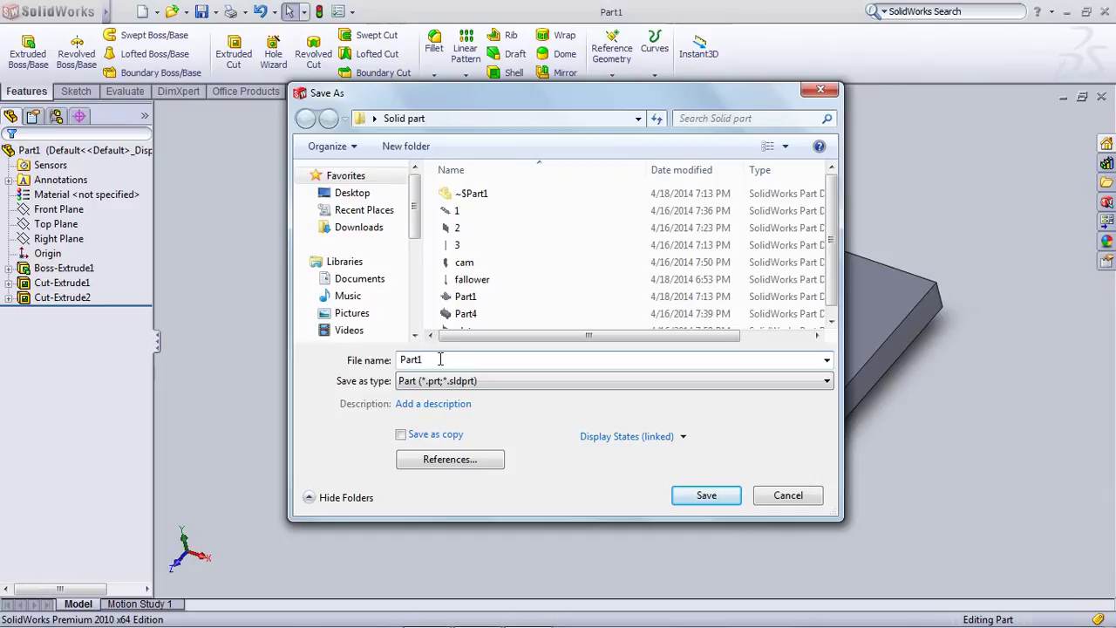
key(BackSpace)
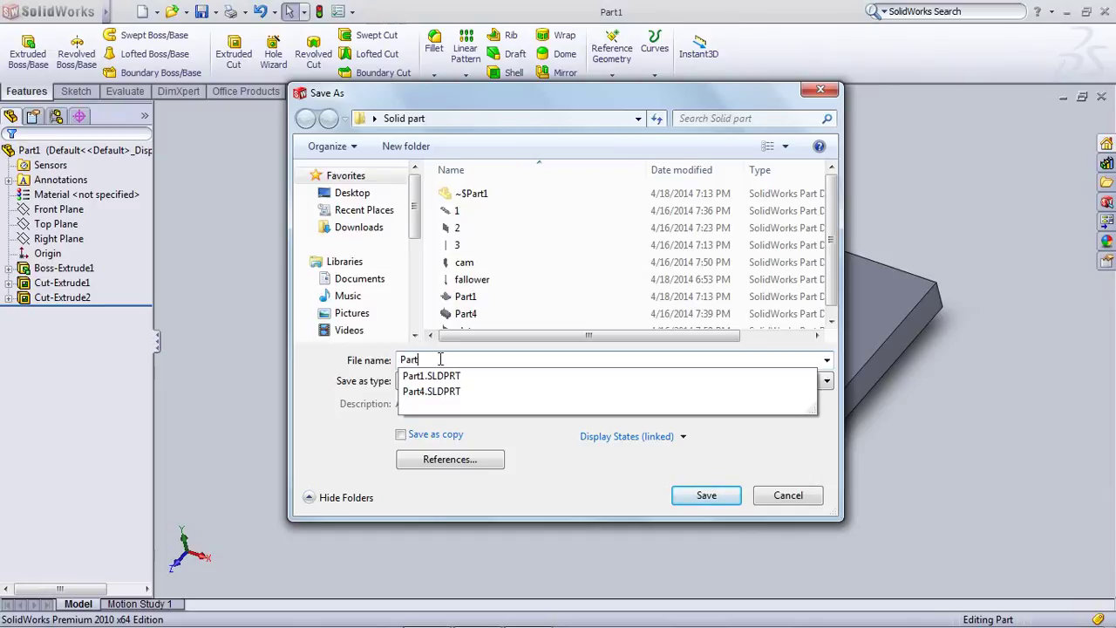
text(3)
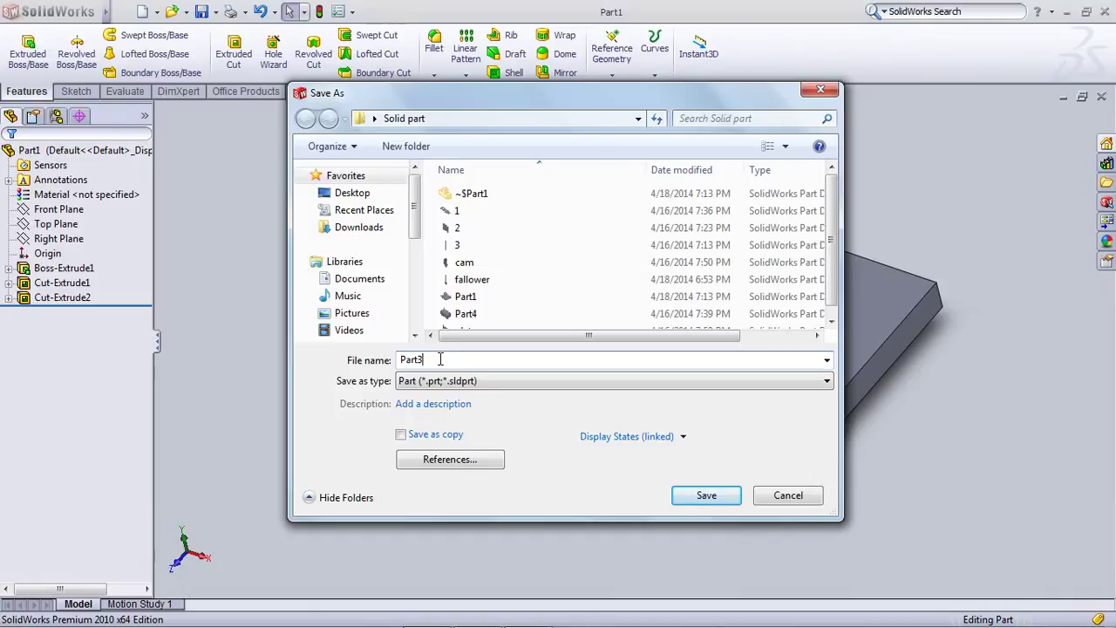
key(BackSpace)
text(2)
click(703, 495)
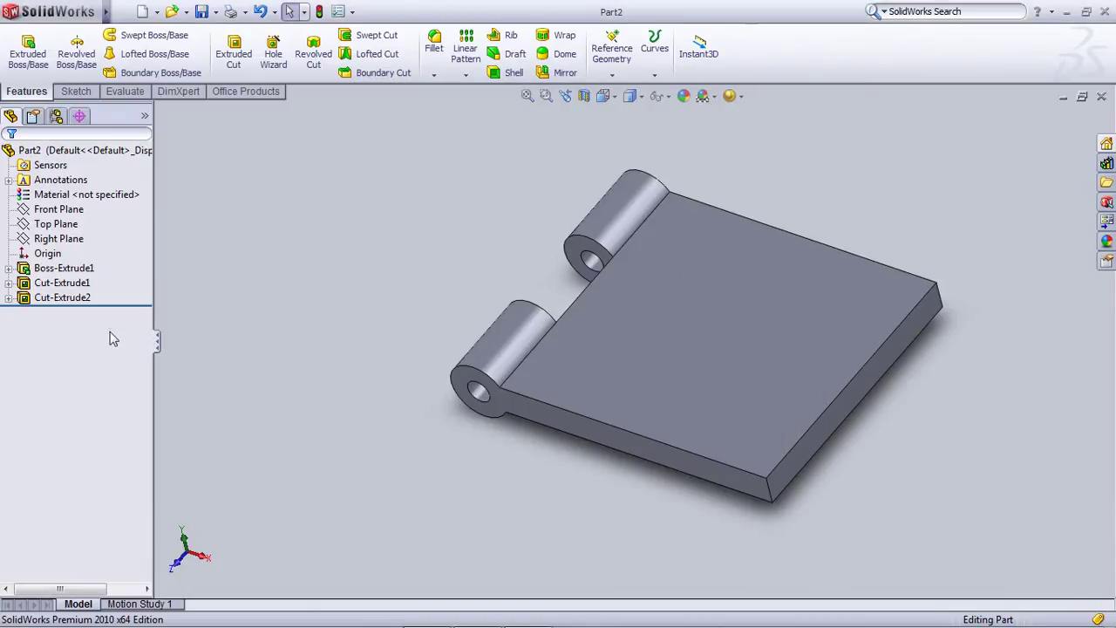
Open the notch cut's sketch, examine it face-on, and leave it without editing
right_click(74, 284)
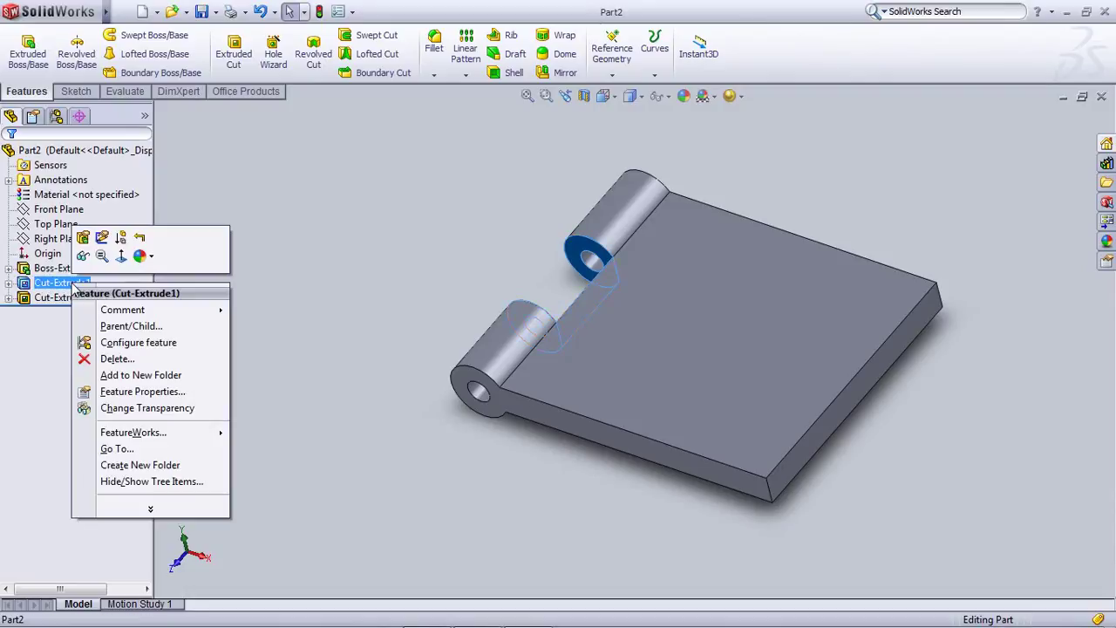
click(102, 239)
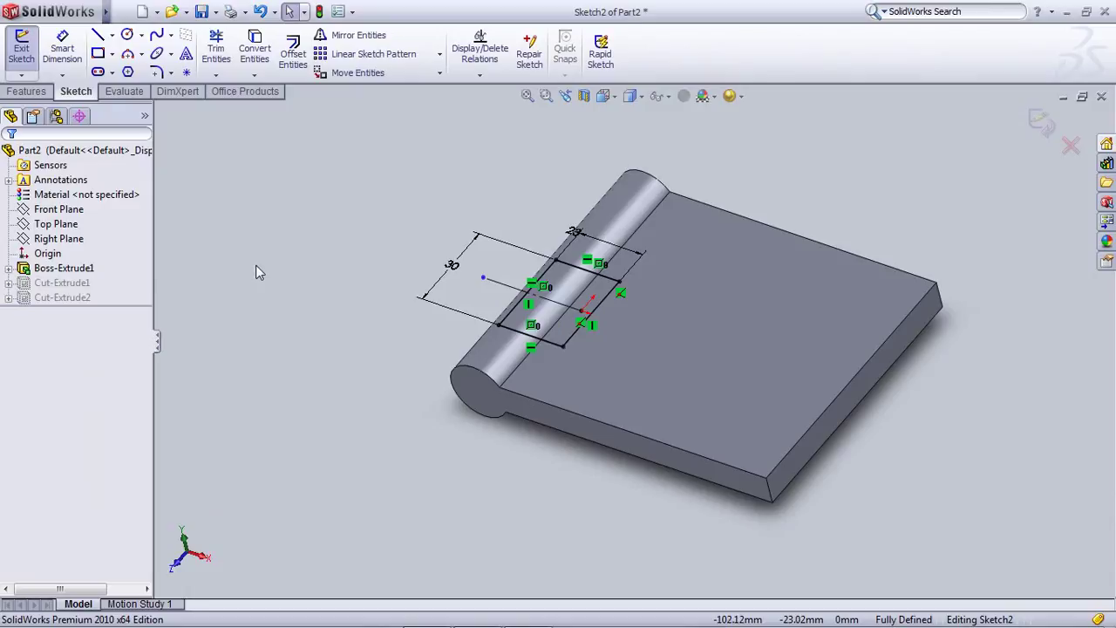
key(ctrl+8)
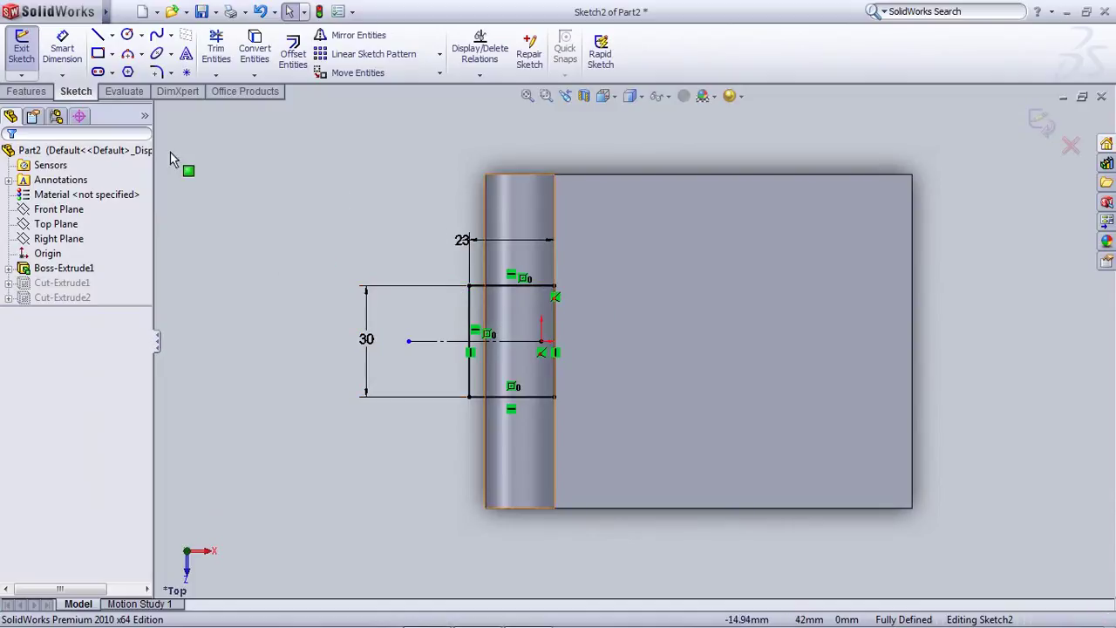
click(21, 43)
Roll the model back to just before the pin hole cut, keeping the notch cut active
click(63, 297)
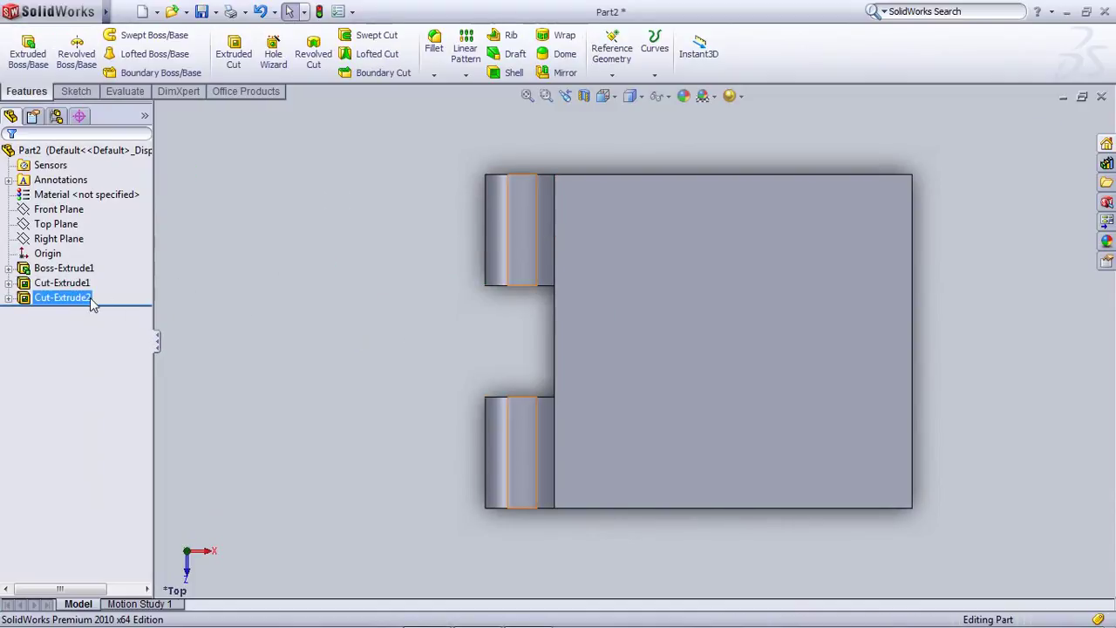
right_click(77, 285)
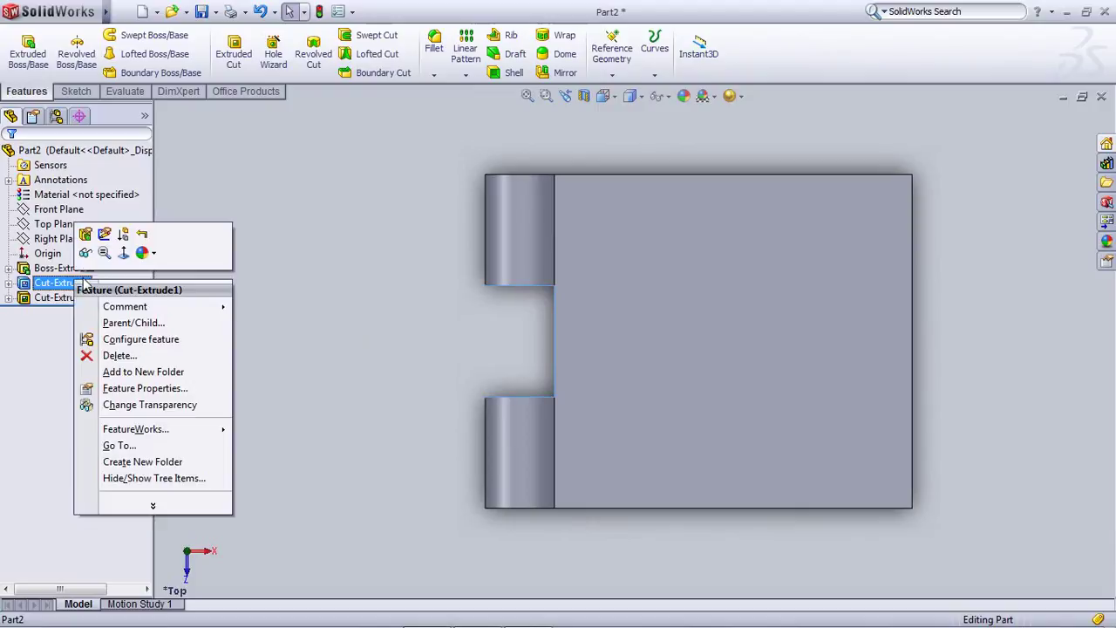
click(220, 300)
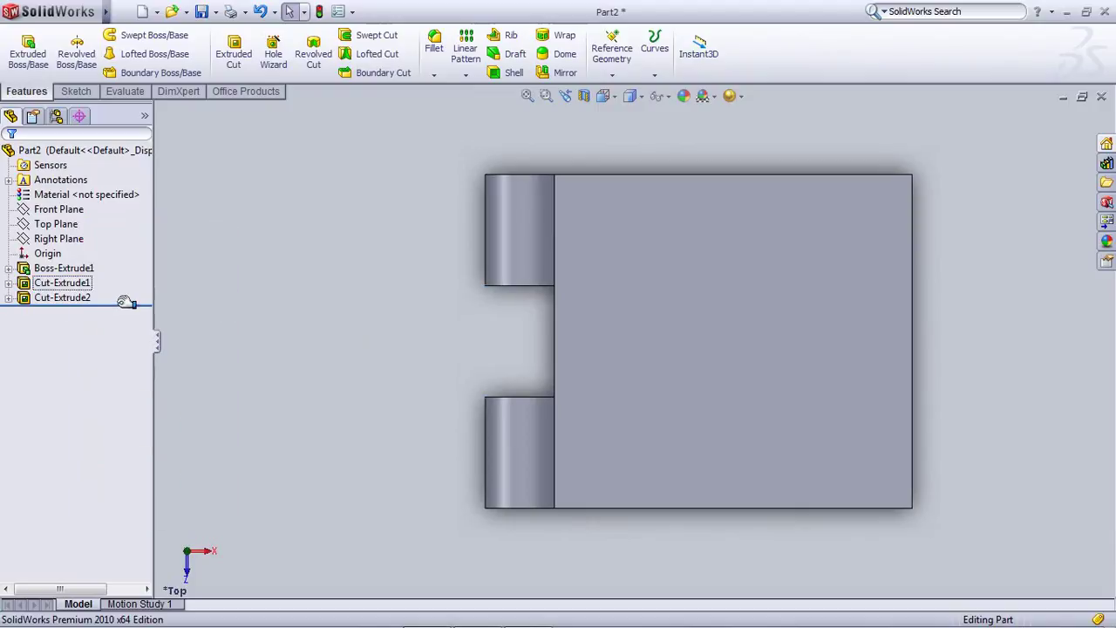
drag(127, 302, 129, 292)
Try flipping the side to cut in the notch cut's definition
click(68, 282)
right_click(76, 283)
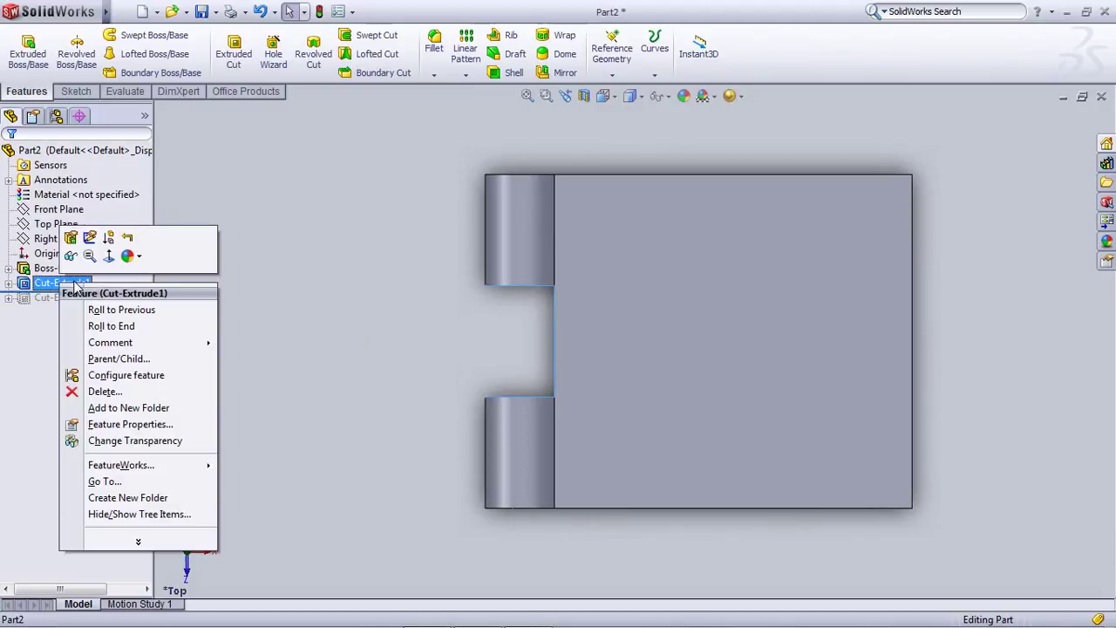
click(90, 237)
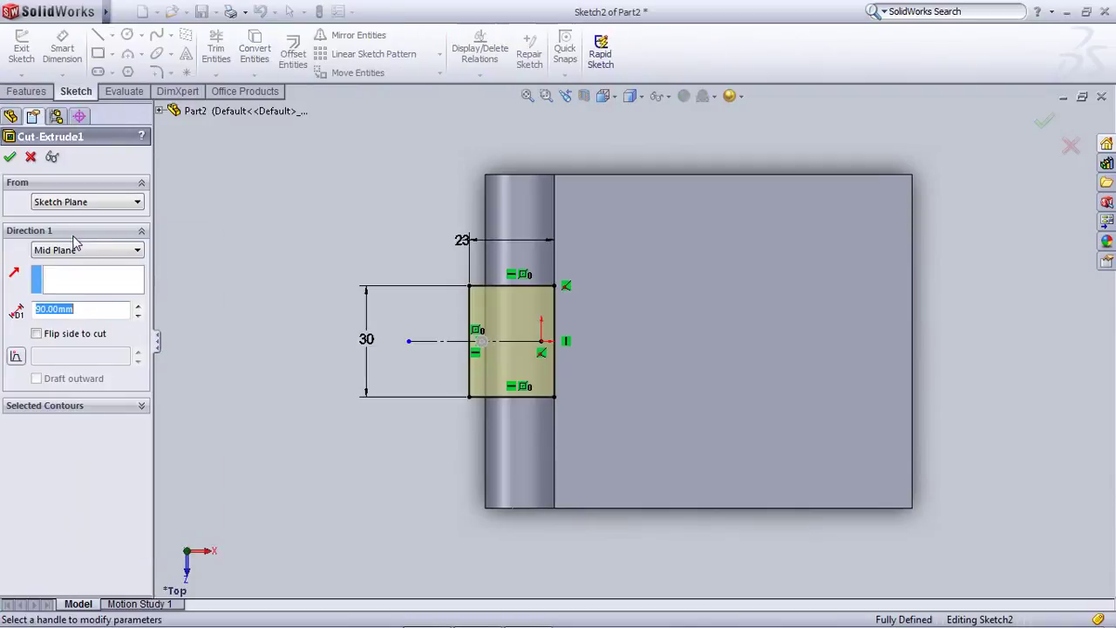
click(39, 335)
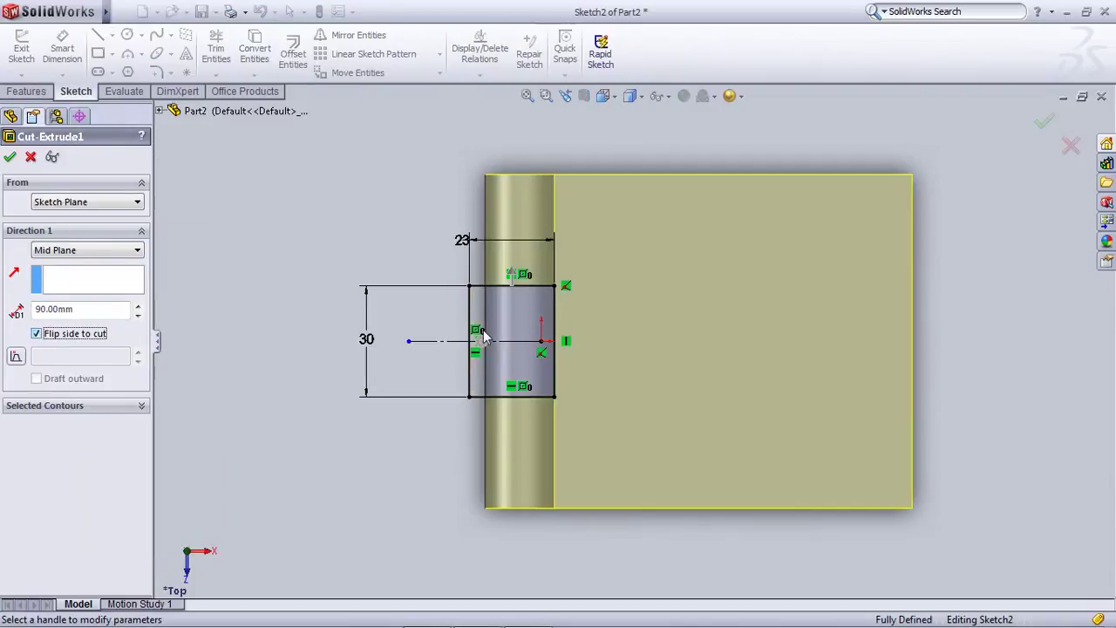
mouse_move(558, 215)
middle_down()
mouse_move(578, 152)
mouse_move(451, 166)
mouse_move(416, 203)
middle_up()
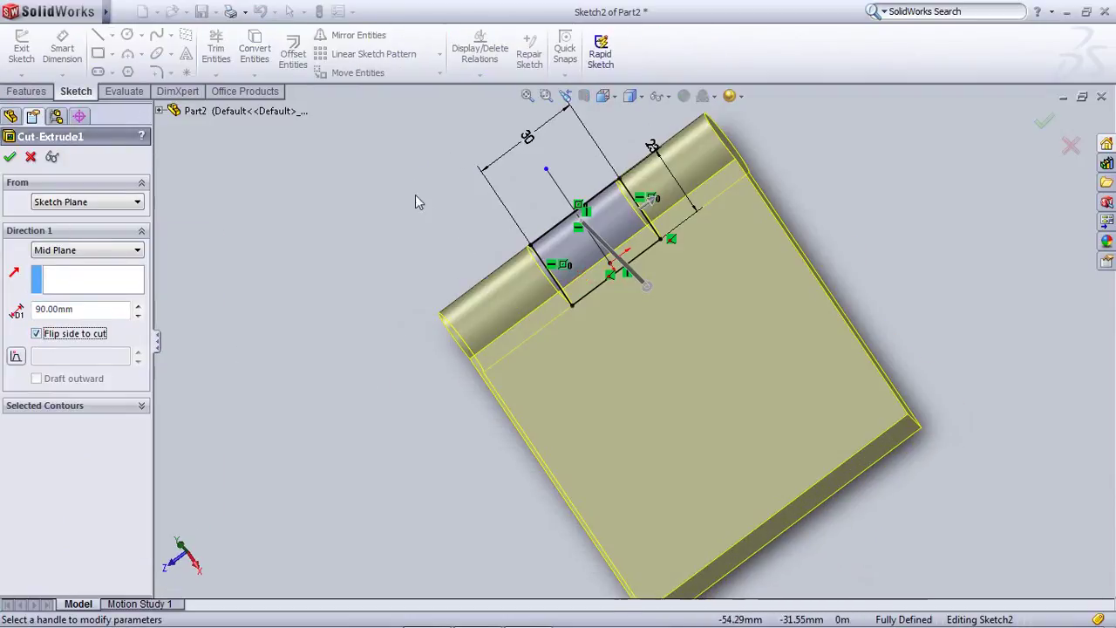
click(31, 157)
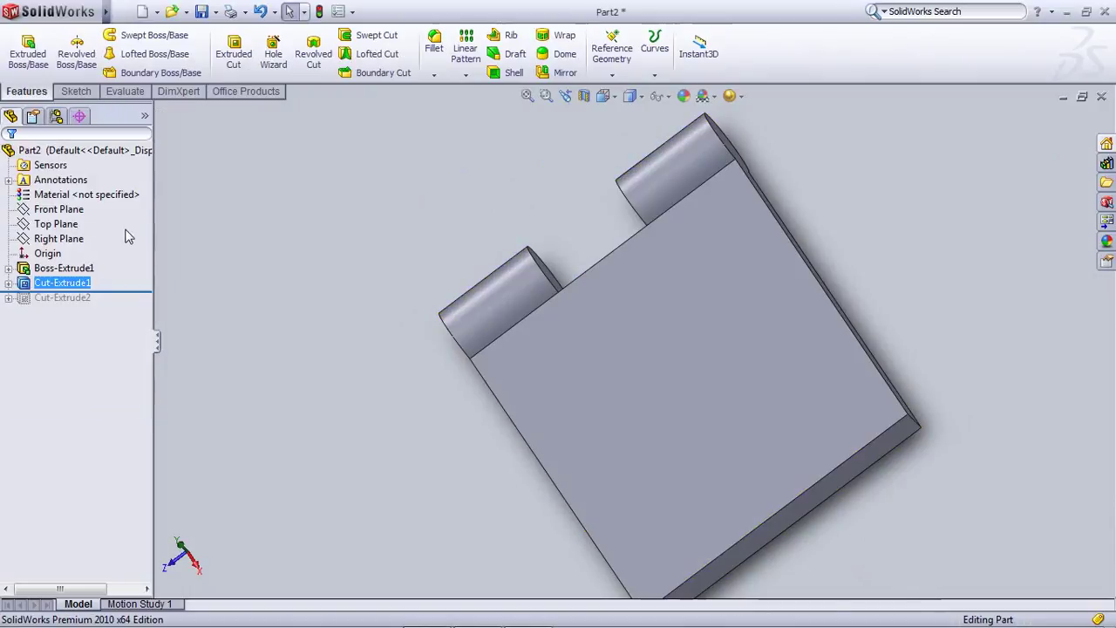
Open the notch cut's sketch and convert all its lines to construction geometry
right_click(59, 285)
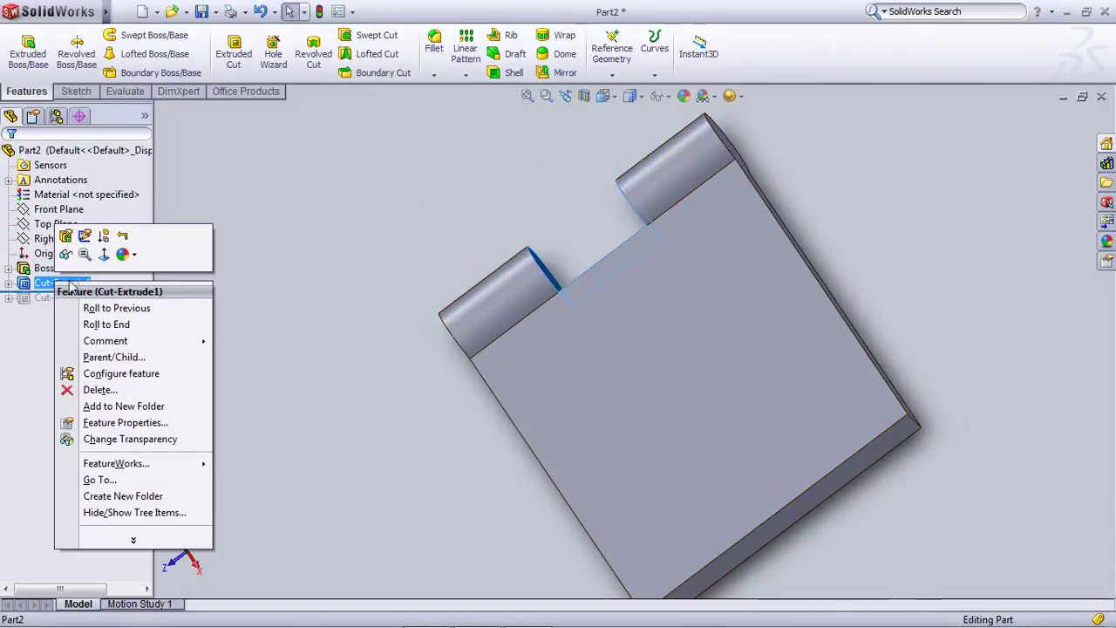
click(85, 237)
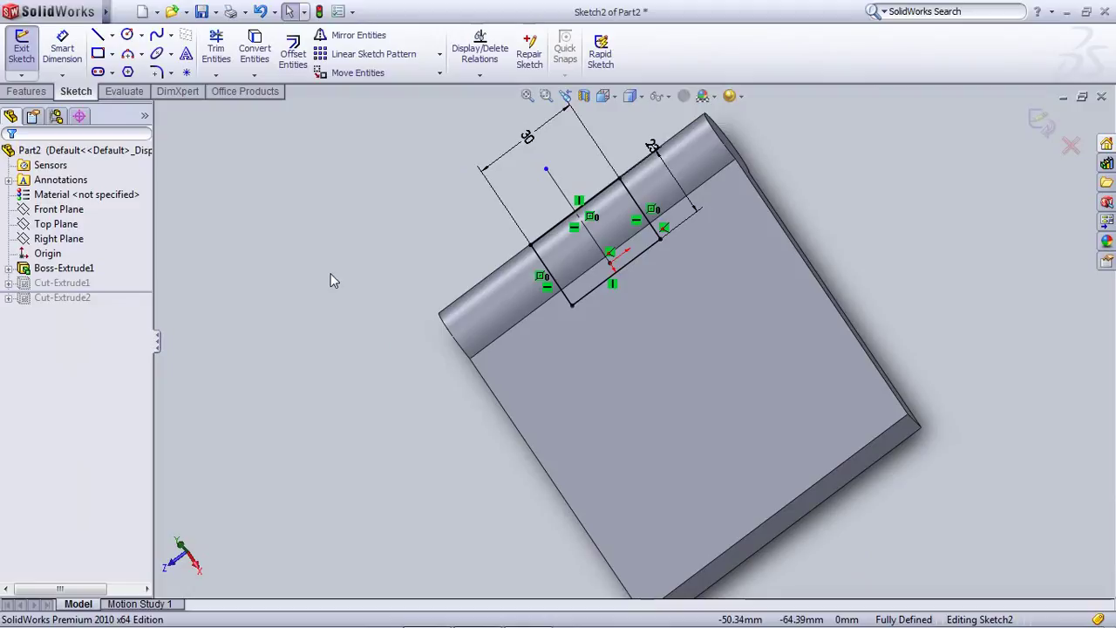
key(ctrl+5)
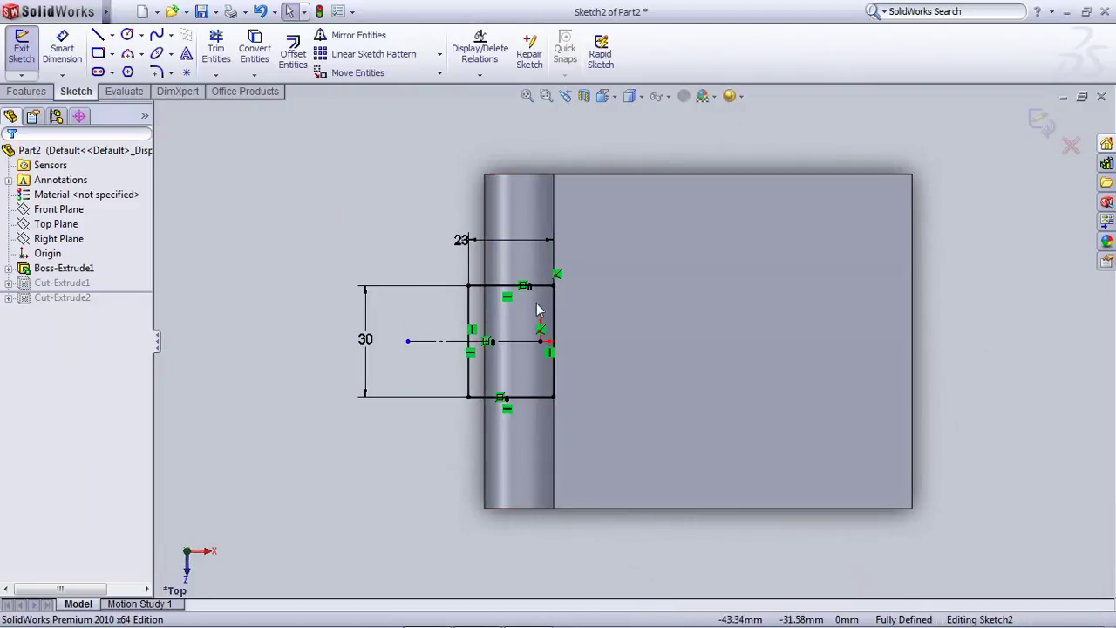
drag(379, 458, 635, 232)
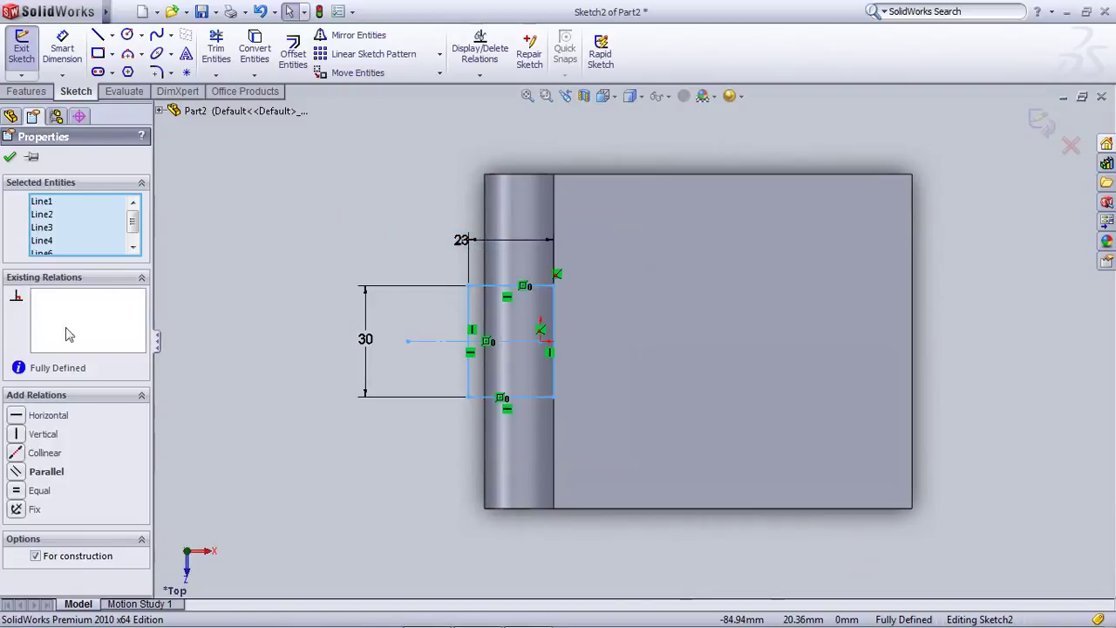
click(37, 557)
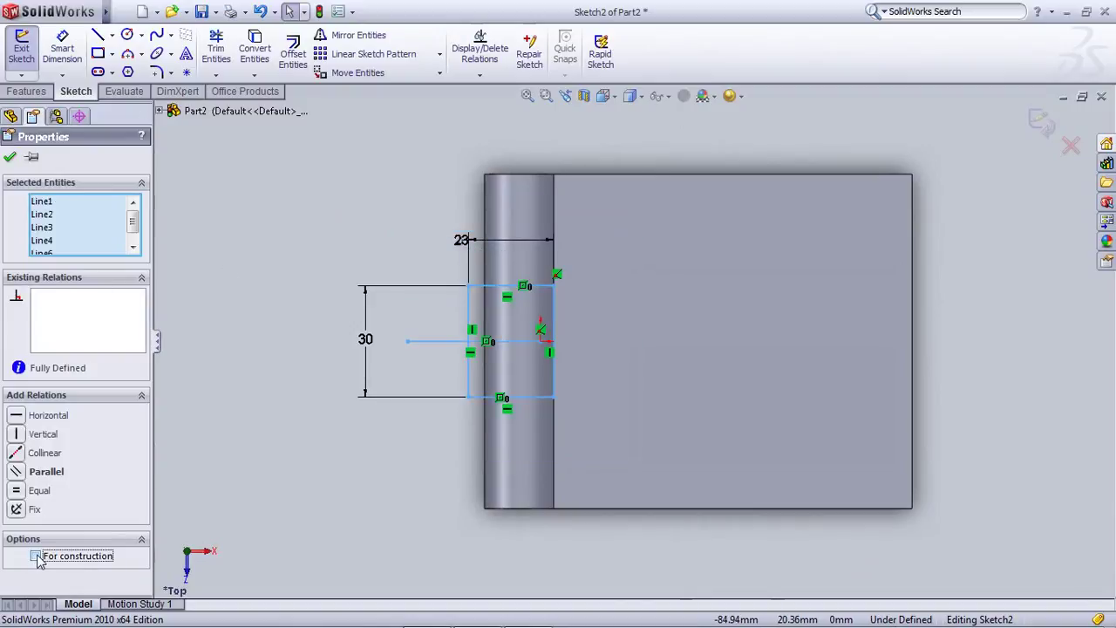
click(294, 337)
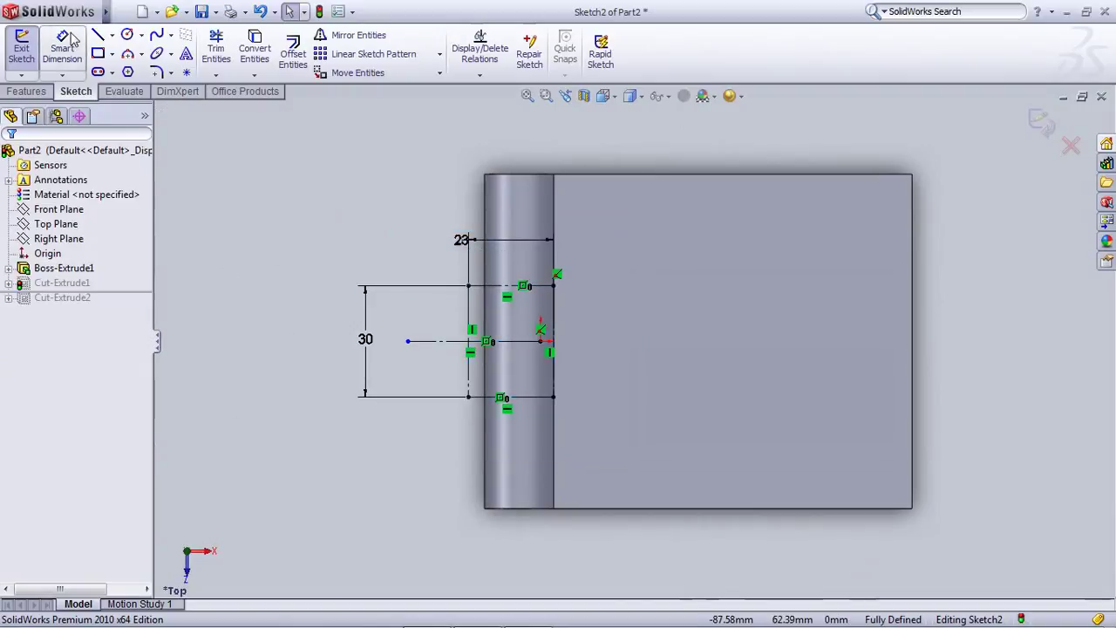
Draw rectangles over both end sections of the barrel from the construction rectangle's inner corners past the leaf's edges, and finish the cut sketch
click(553, 286)
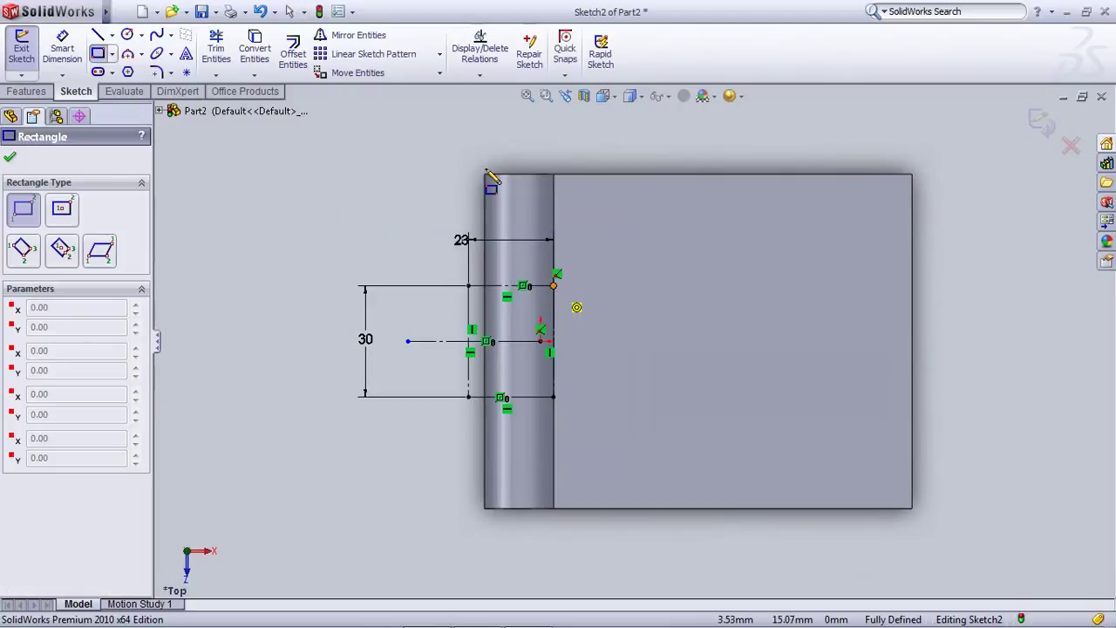
click(423, 156)
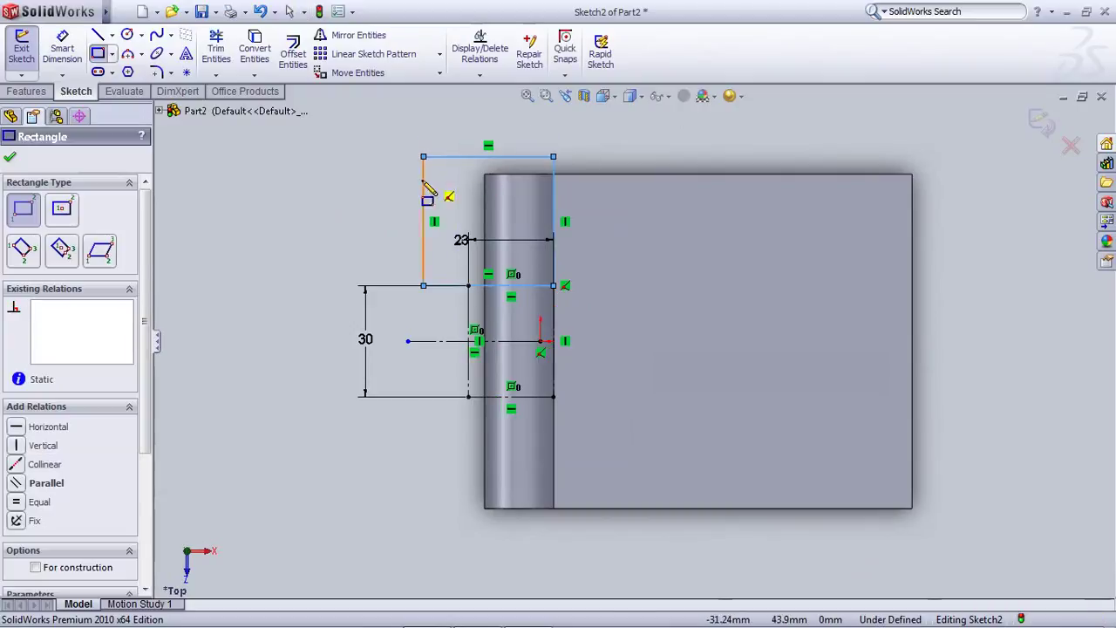
click(553, 396)
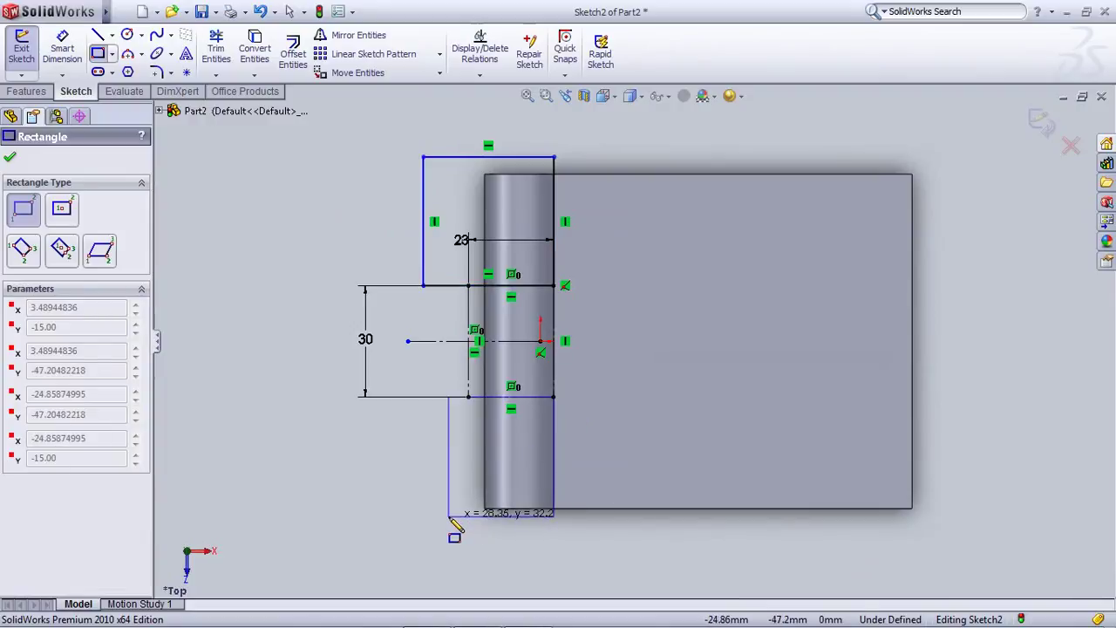
click(444, 519)
key(Escape)
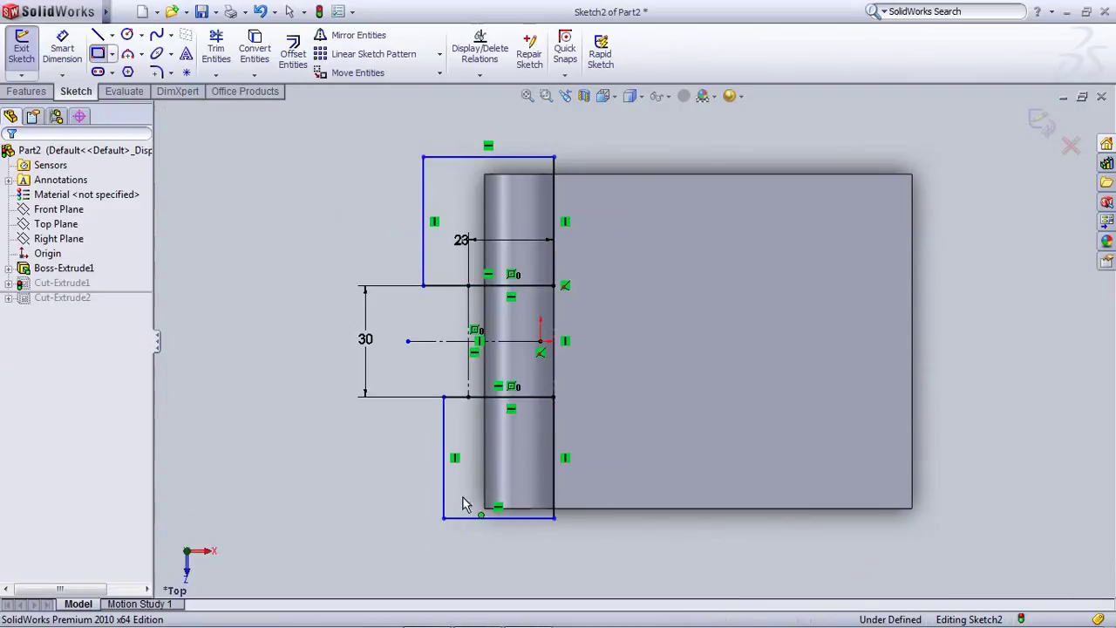
click(1043, 122)
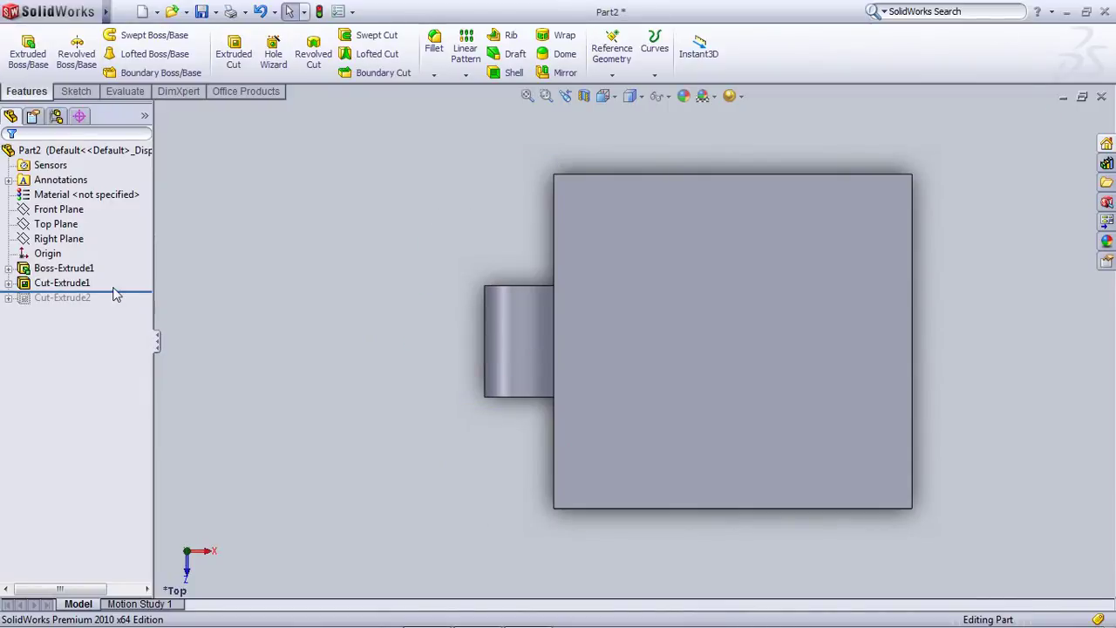
Roll the model forward past the pin hole cut, and save and close Part2
drag(118, 302, 123, 333)
drag(135, 292, 109, 321)
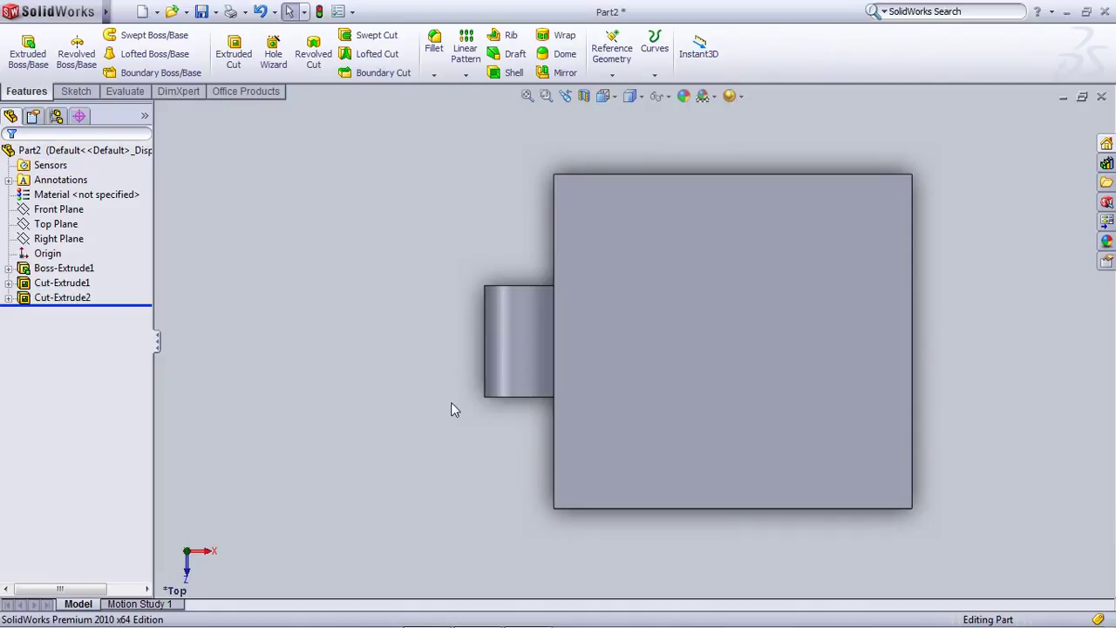
middle_drag(450, 409, 462, 238)
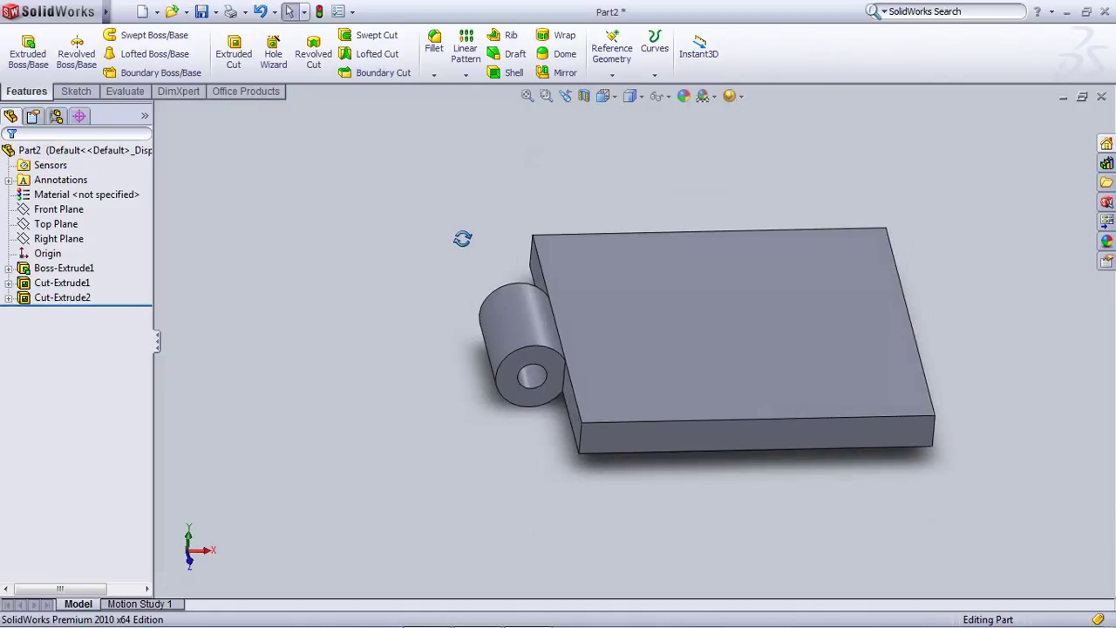
key(ctrl+s)
click(1102, 96)
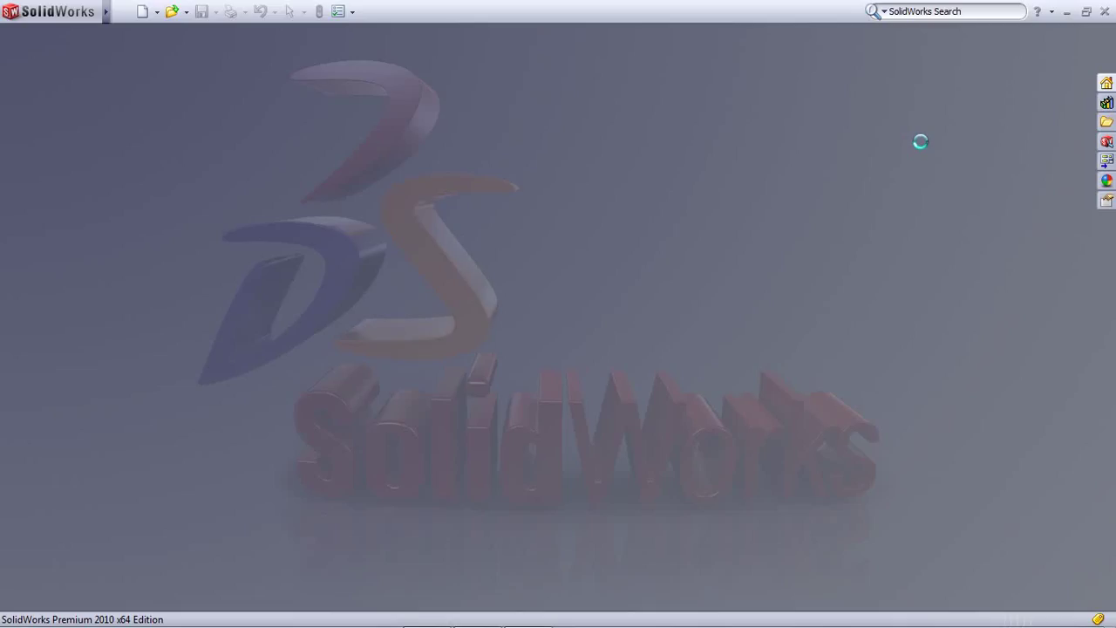
Create a new assembly document
click(120, 12)
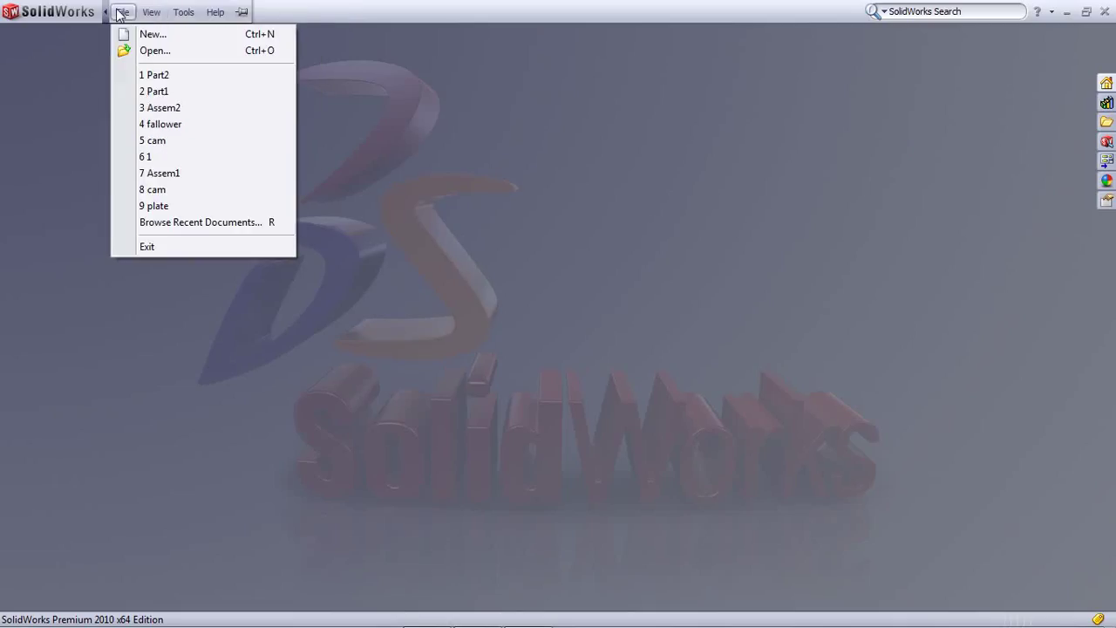
click(150, 34)
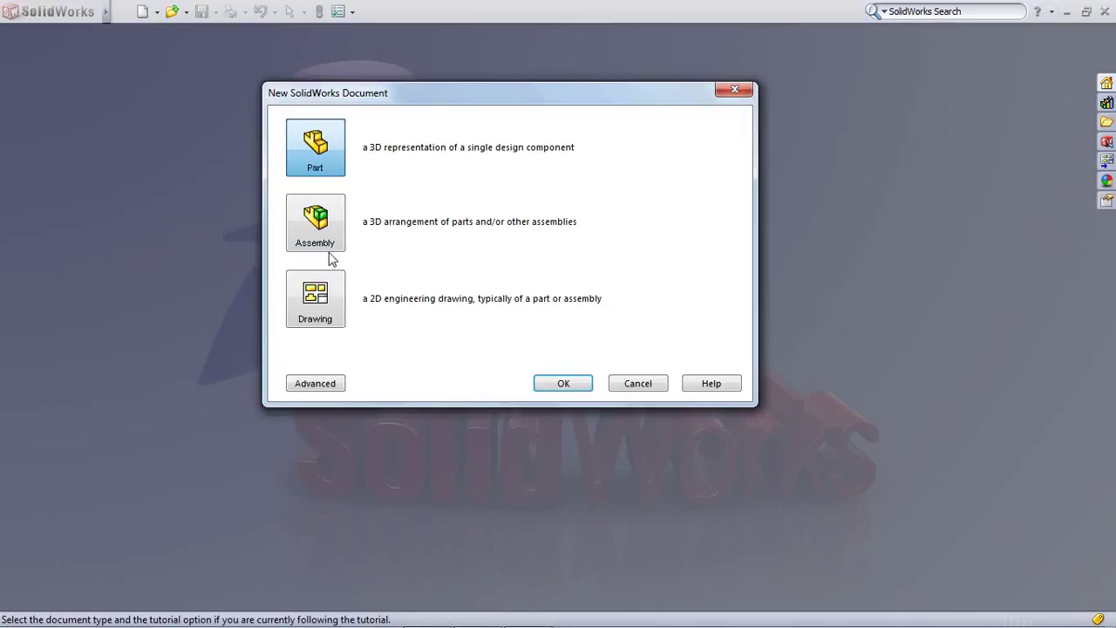
click(314, 241)
click(573, 386)
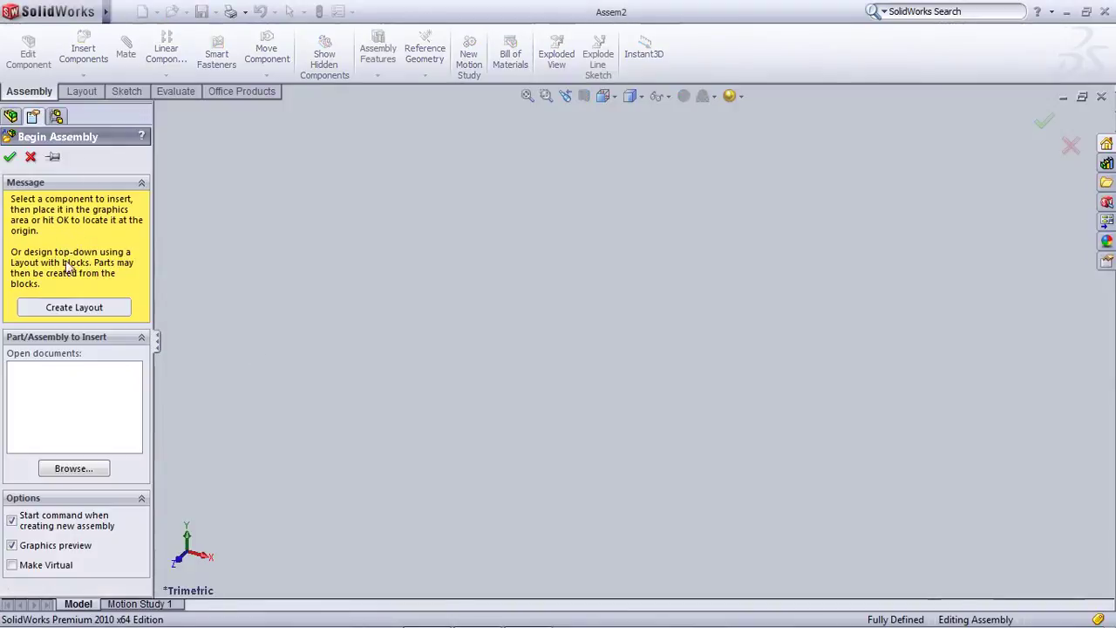
Insert Part1 from the Solid part folder as the assembly's first component
click(74, 470)
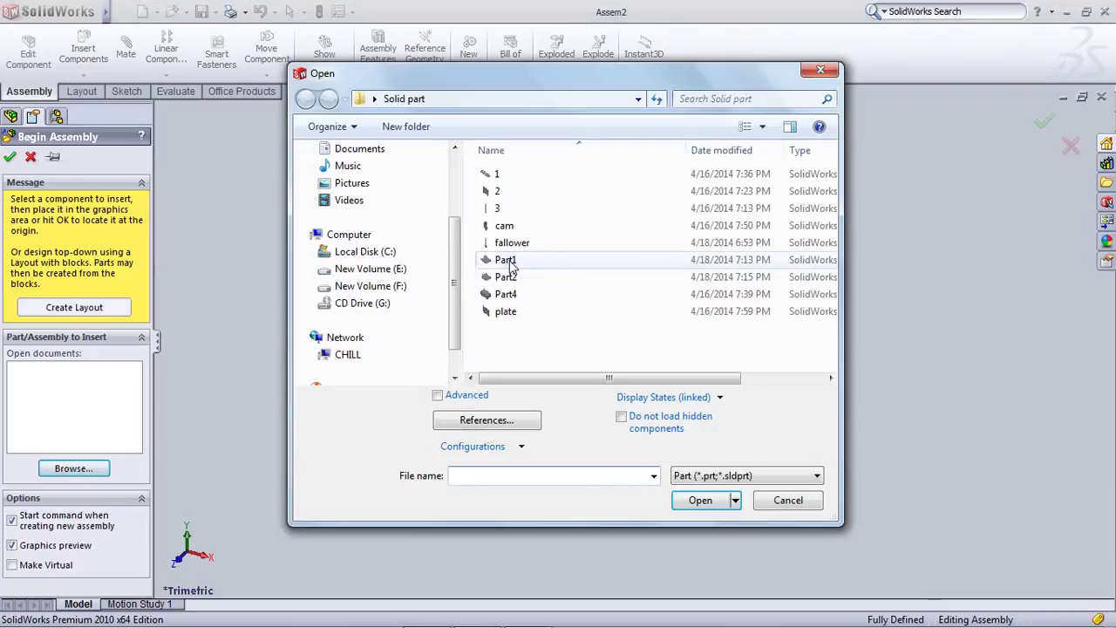
click(508, 262)
click(703, 500)
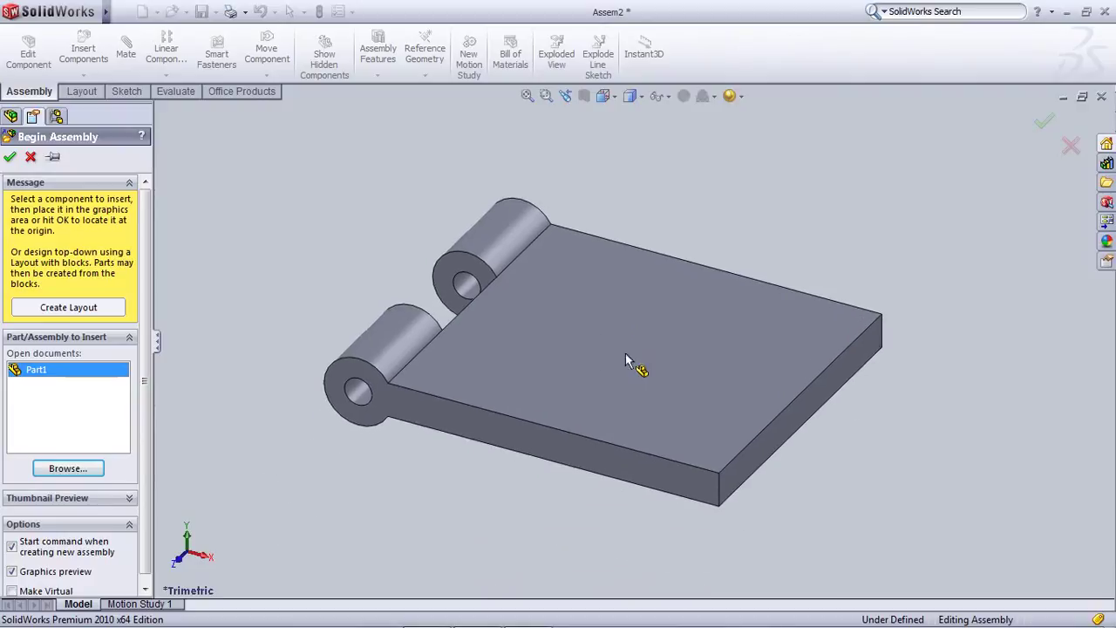
click(617, 372)
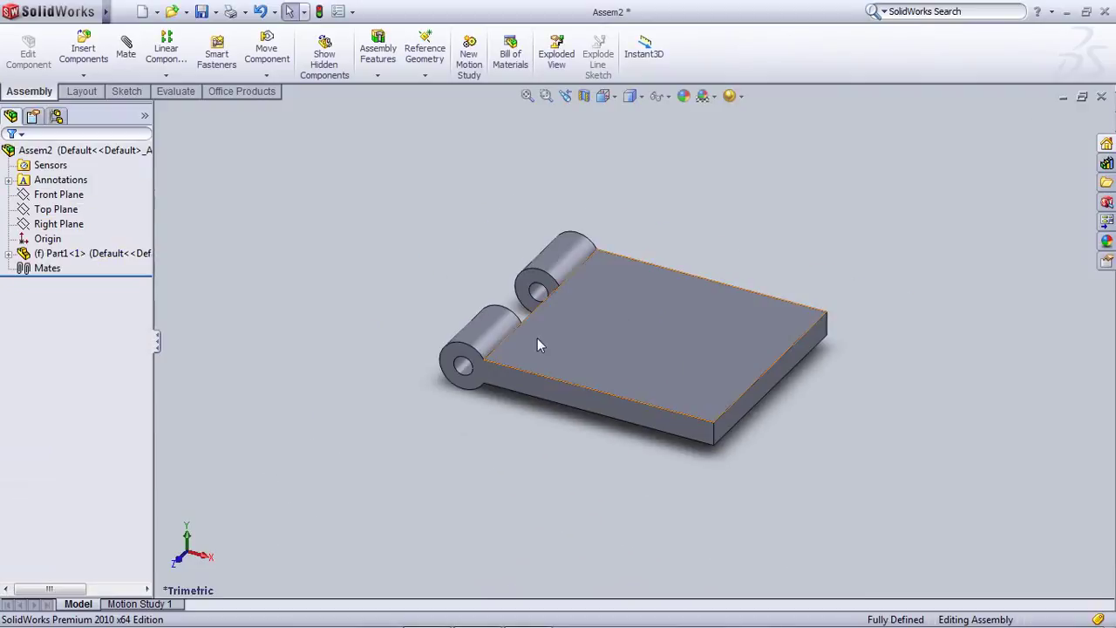
Insert Part2 from the Solid part folder and place it above and behind the first hinge leaf
middle_drag(537, 337, 537, 410)
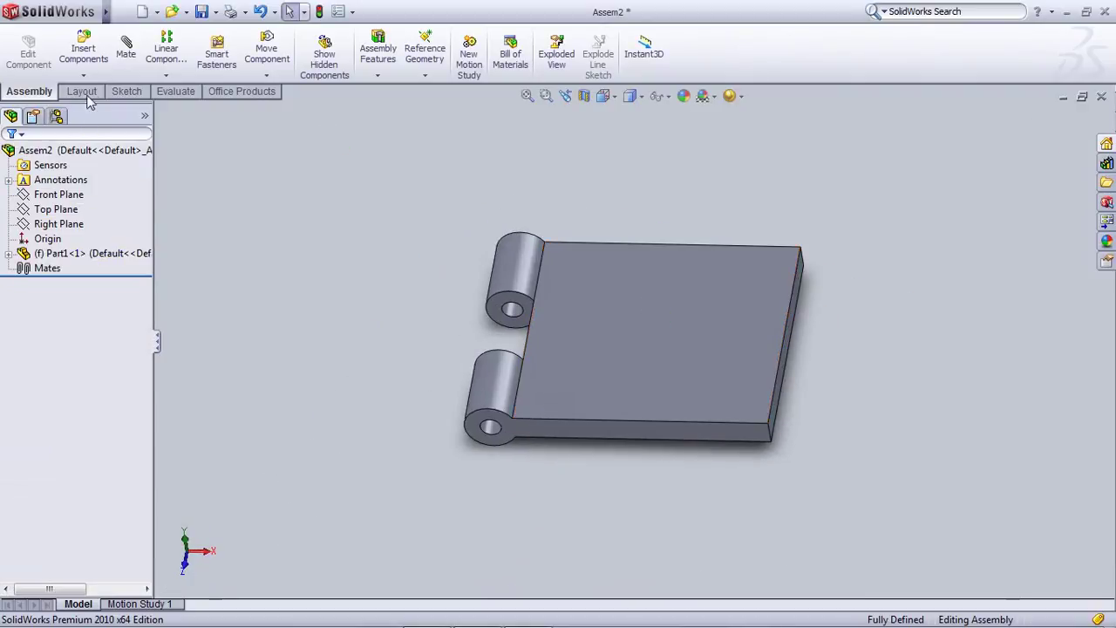
click(84, 50)
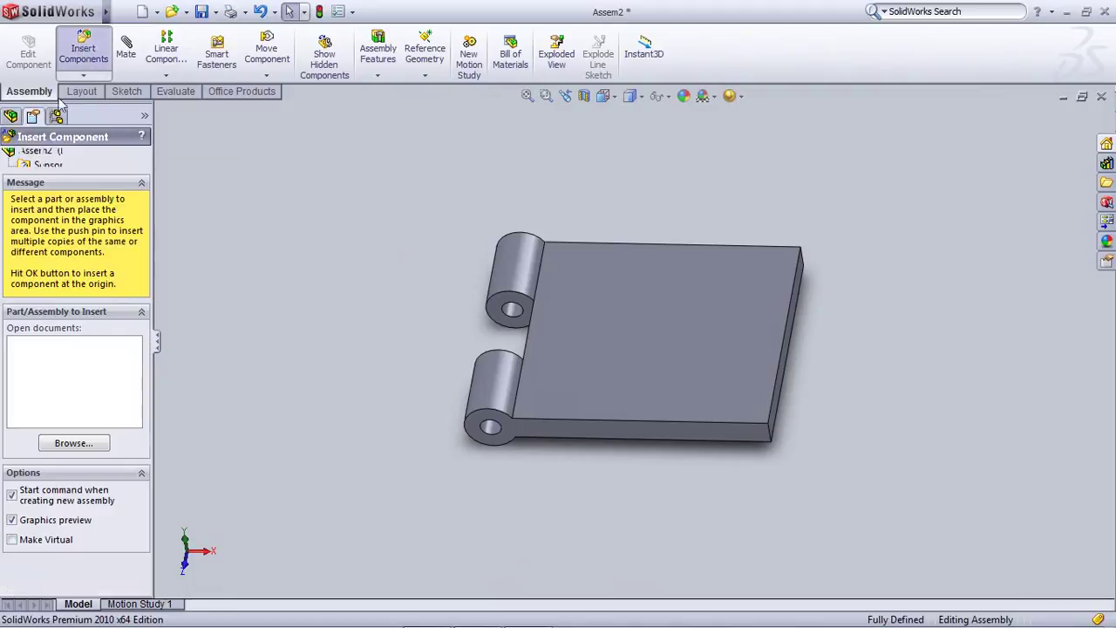
click(71, 443)
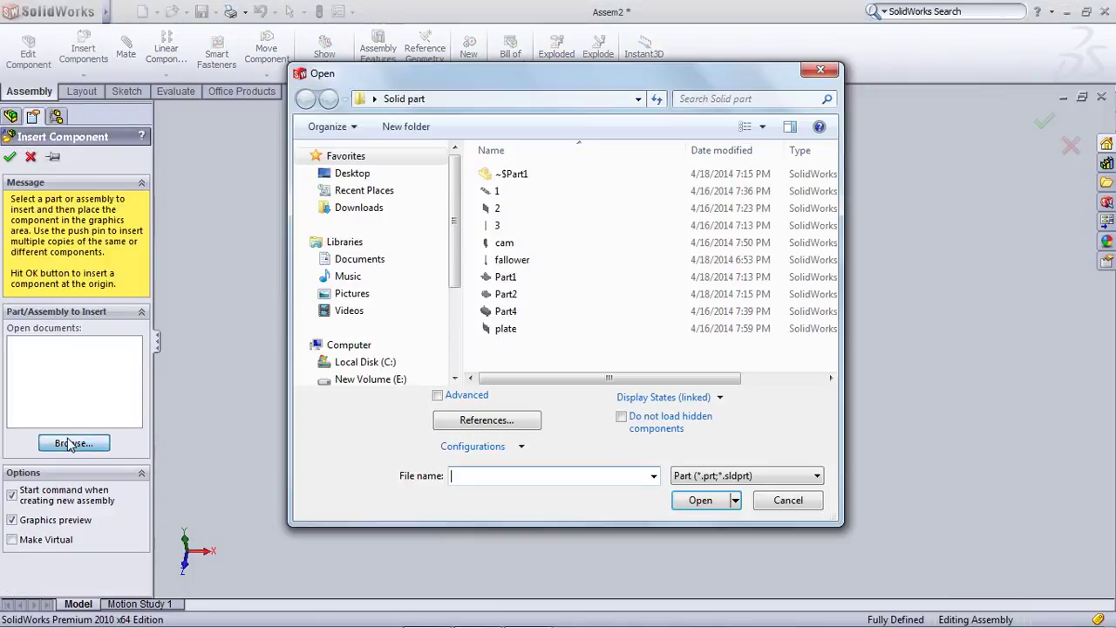
click(511, 298)
click(698, 499)
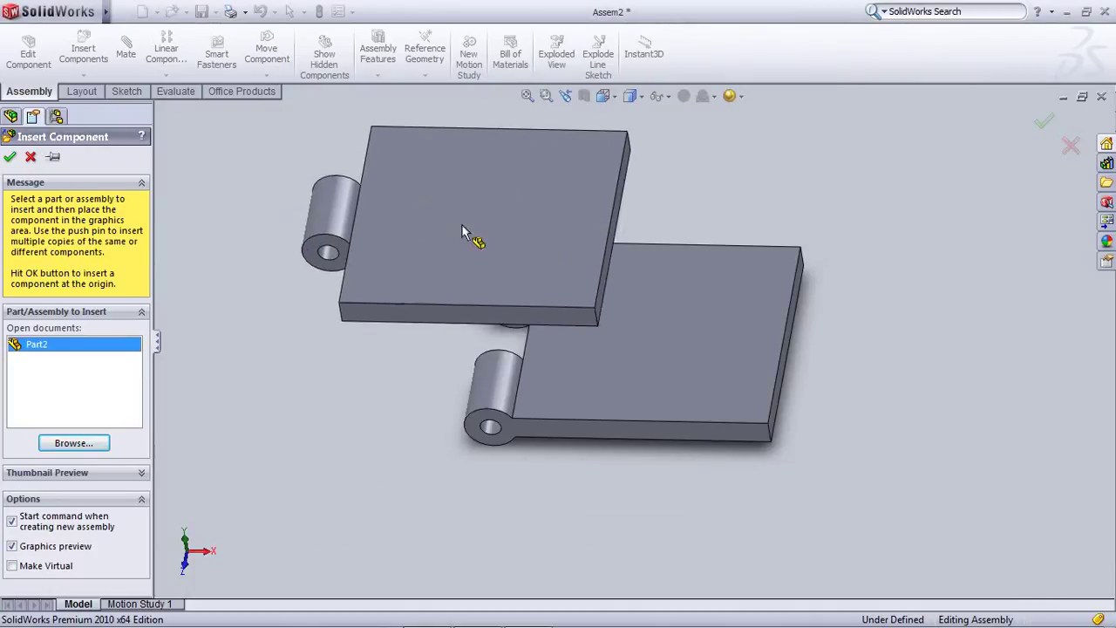
click(494, 218)
Start a mechanical Hinge mate with the outer cylindrical faces of Part2's knuckle and Part1's rear knuckle as concentric selections
scroll(375, 254, down, 3)
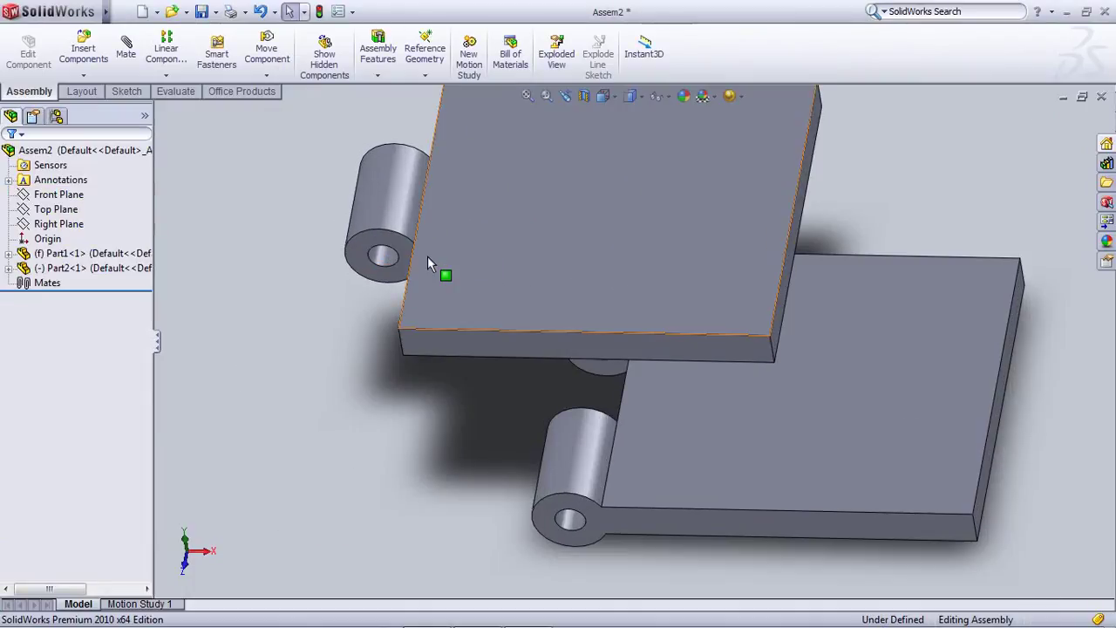
scroll(436, 267, down, 2)
click(130, 54)
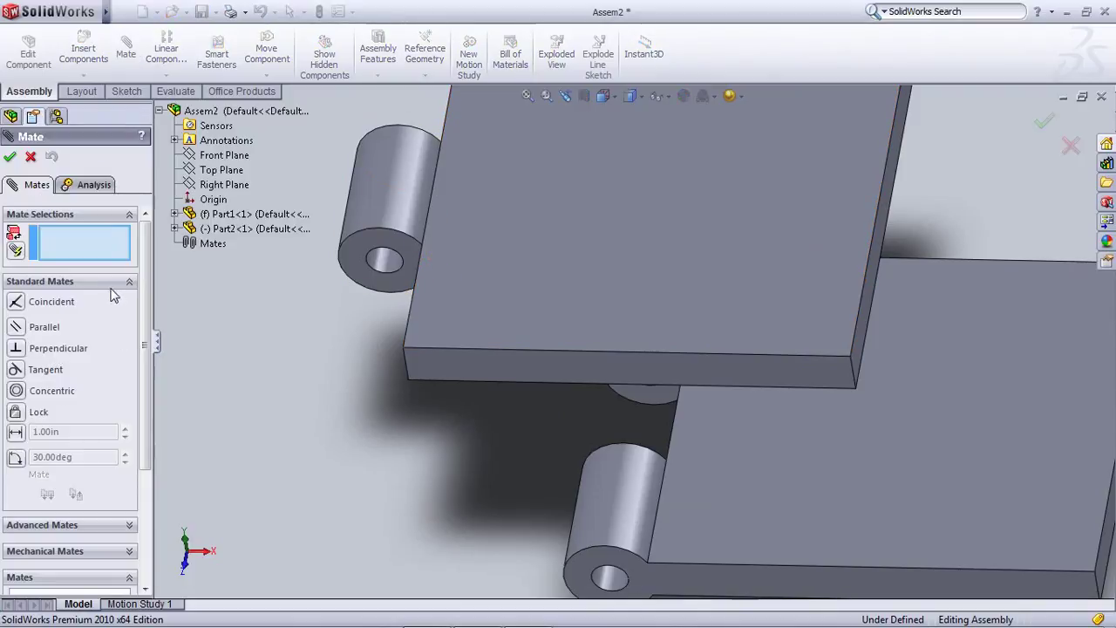
click(111, 283)
click(70, 335)
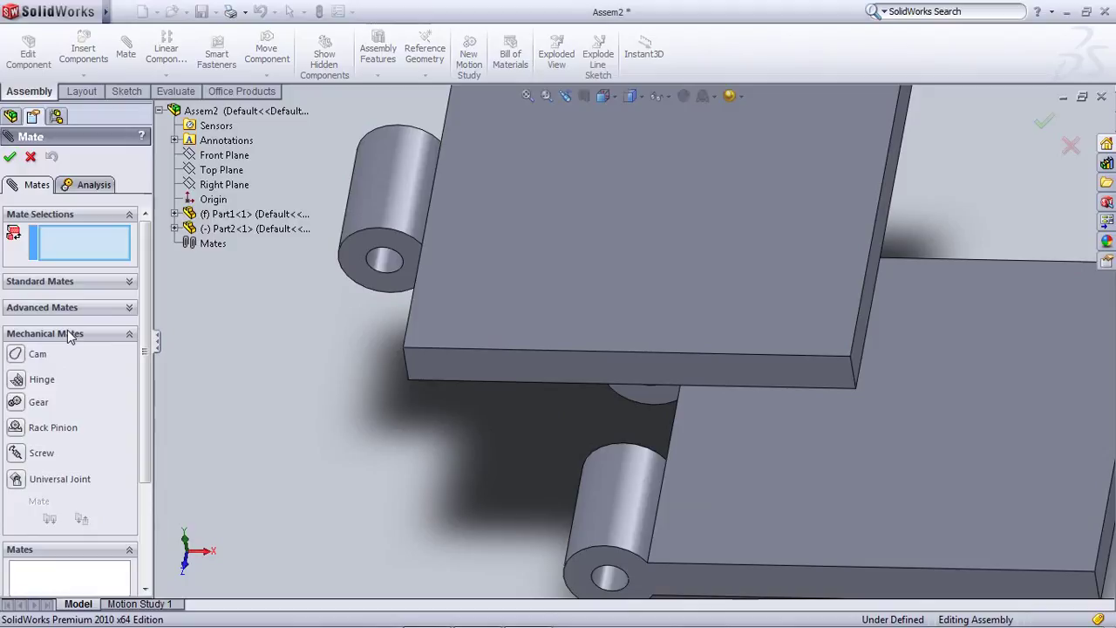
click(35, 383)
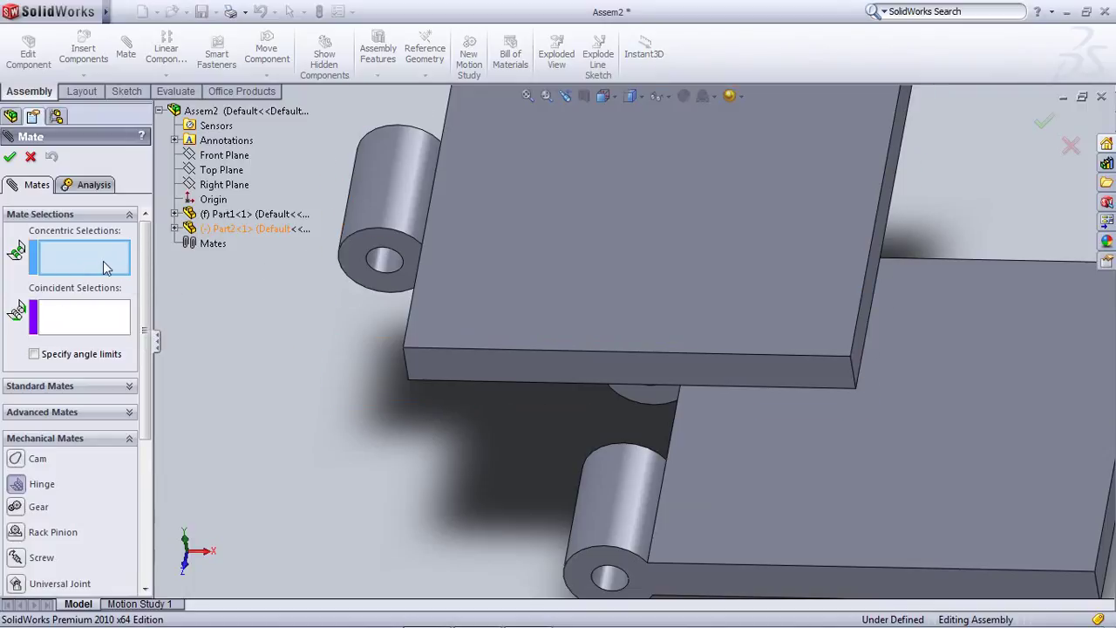
click(407, 198)
key(z)
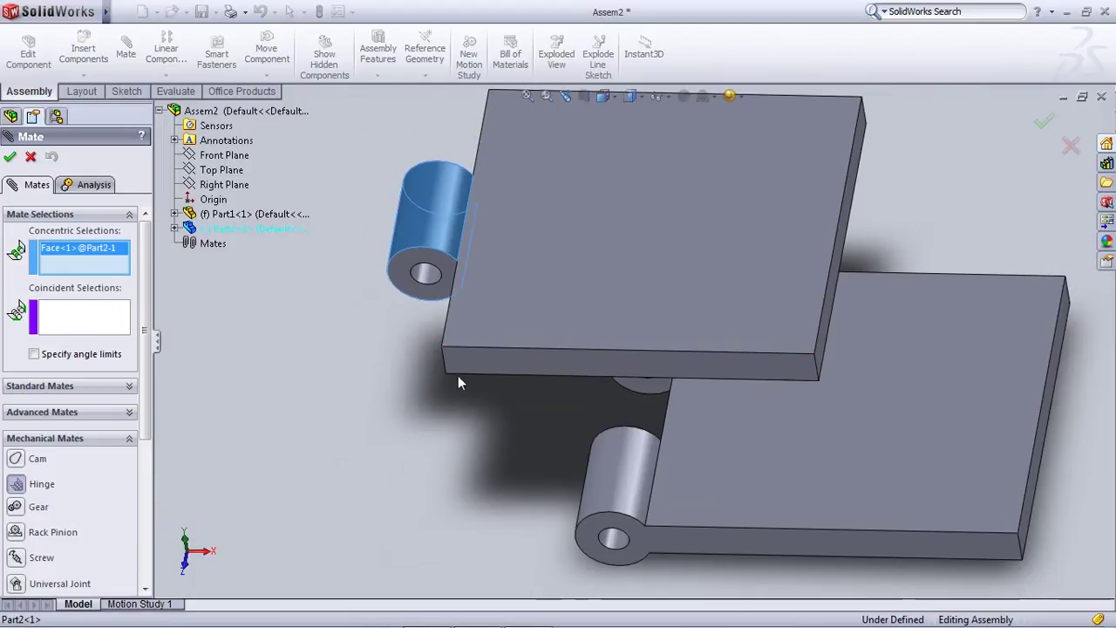
middle_drag(458, 375, 558, 360)
click(567, 361)
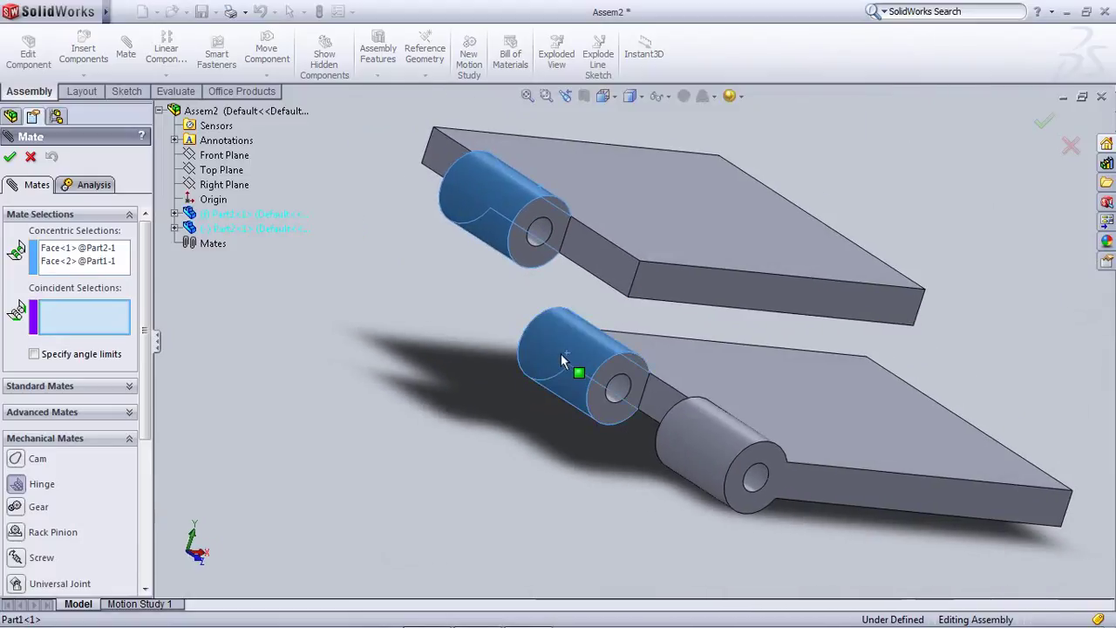
click(11, 157)
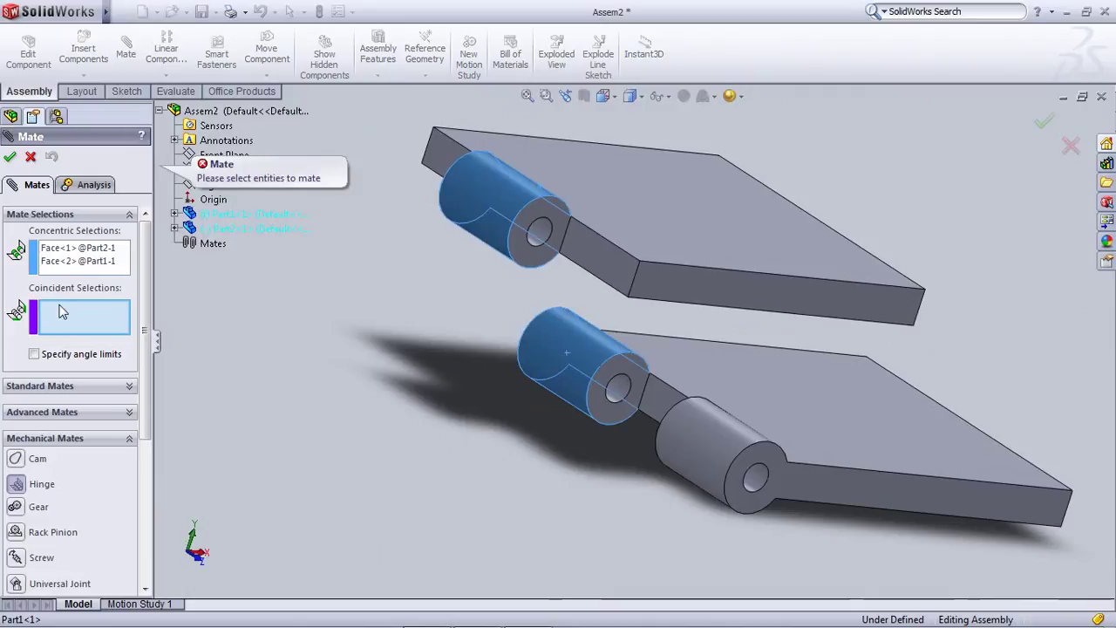
Set Part2's front knuckle end face and the inner end face of Part1's front knuckle as coincident selections, and apply the hinge mate
click(524, 251)
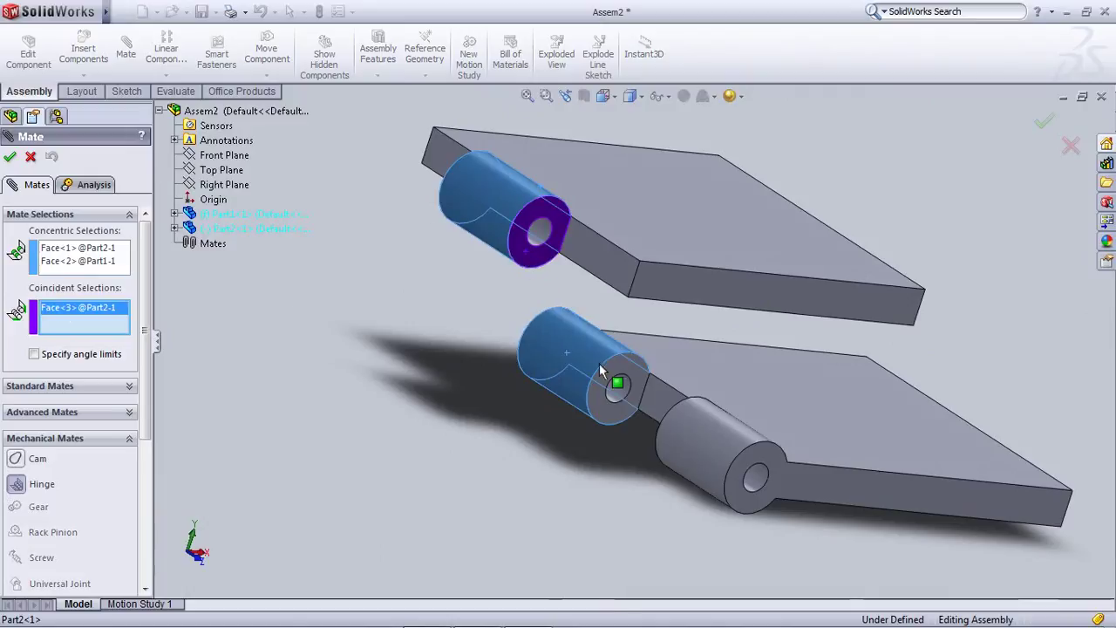
middle_drag(599, 363, 713, 457)
right_click(713, 452)
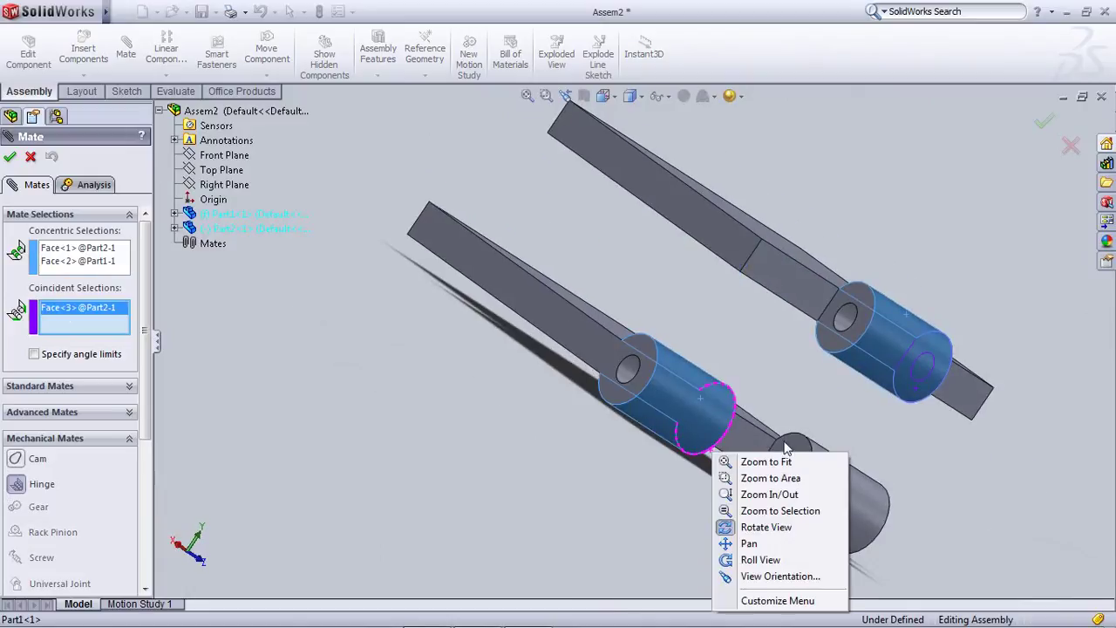
click(789, 447)
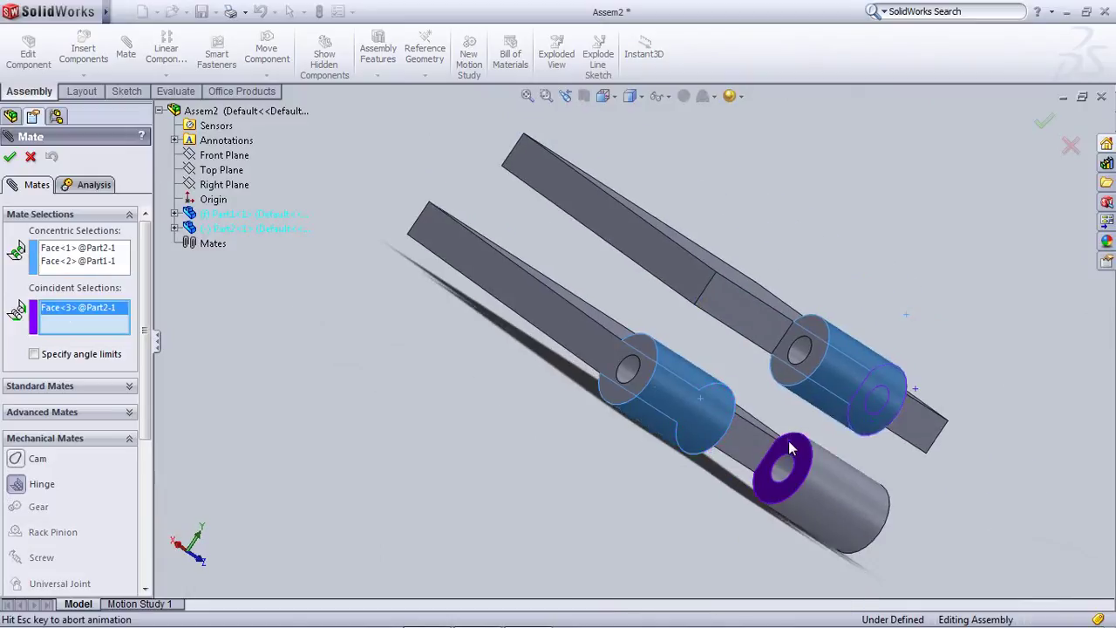
click(9, 157)
scroll(666, 344, down, 2)
scroll(672, 349, up, 5)
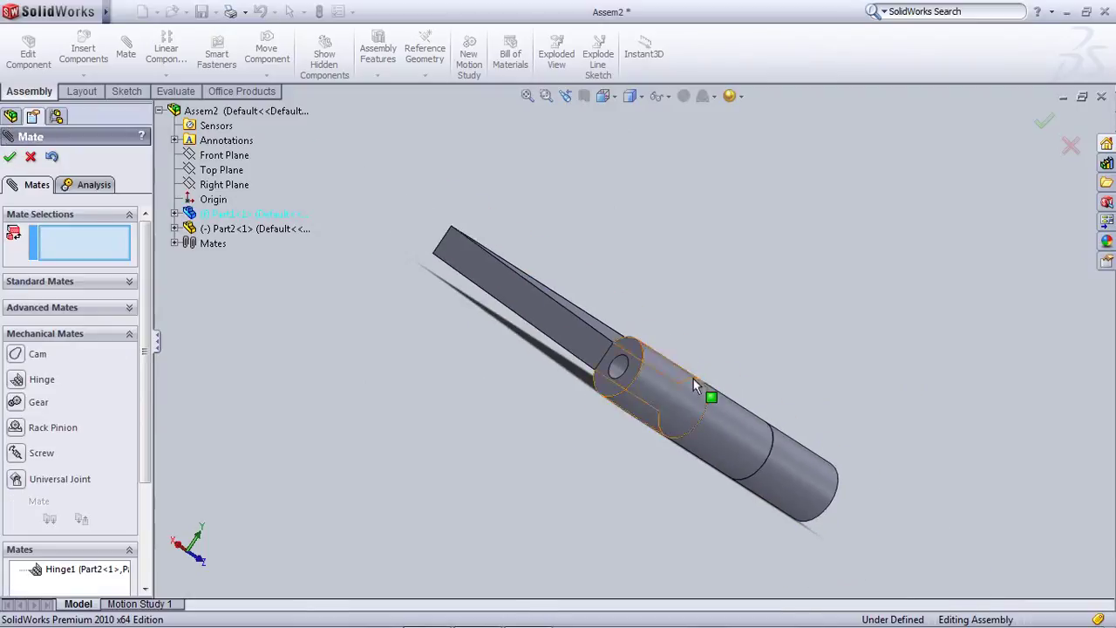
Swing the Part2 leaf open about the hinge axis and finish mating
middle_drag(501, 401, 455, 419)
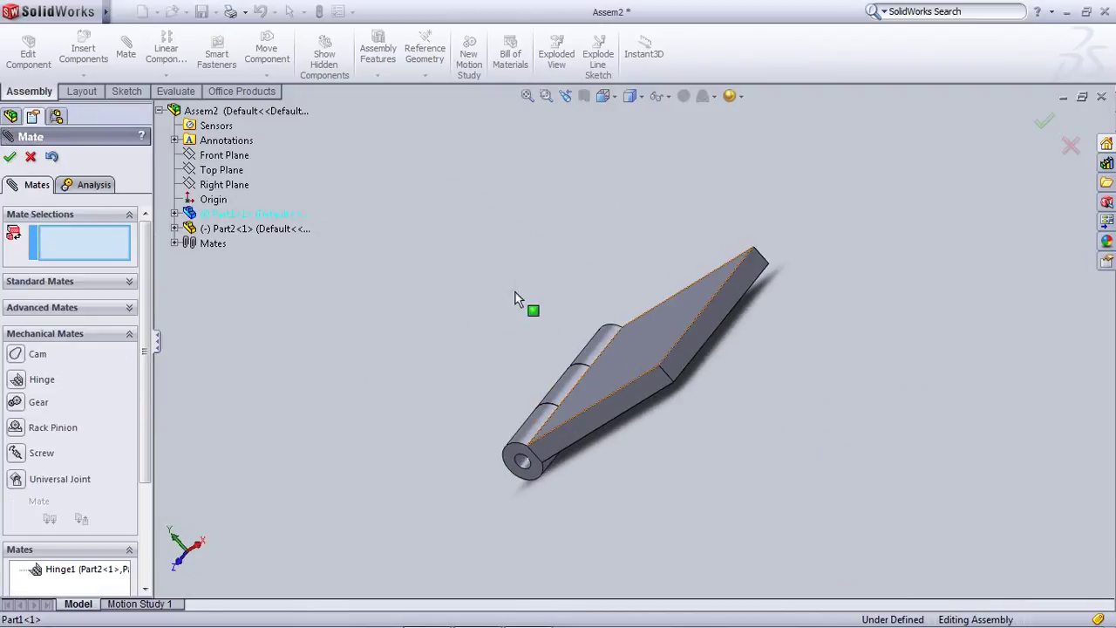
scroll(590, 384, down, 2)
middle_drag(671, 387, 703, 351)
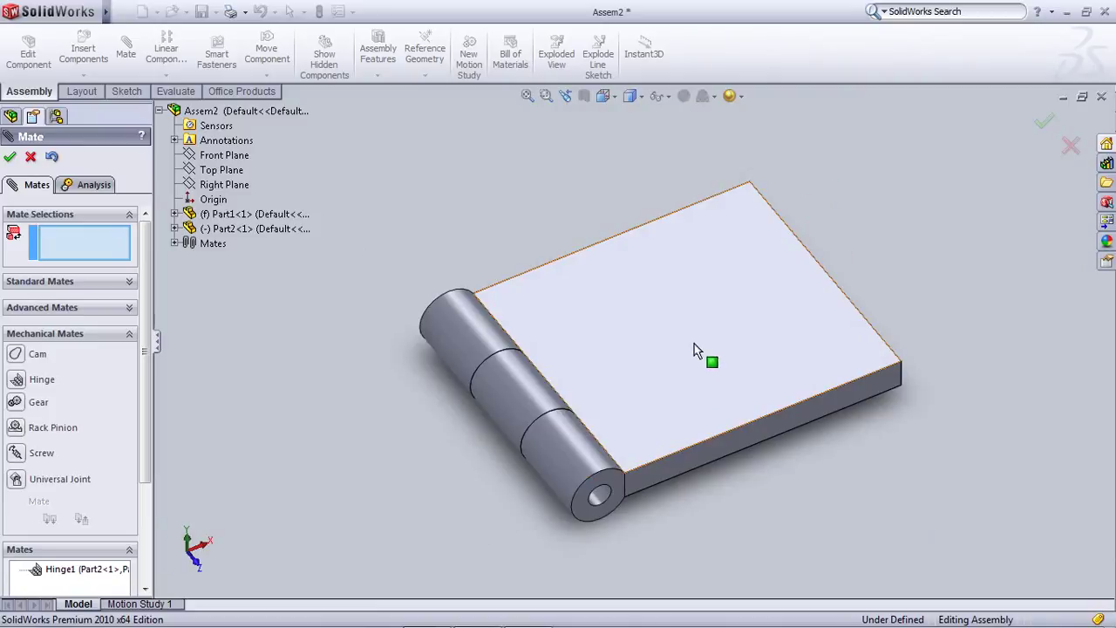
drag(517, 391, 517, 230)
scroll(538, 369, up, 3)
middle_drag(538, 369, 483, 258)
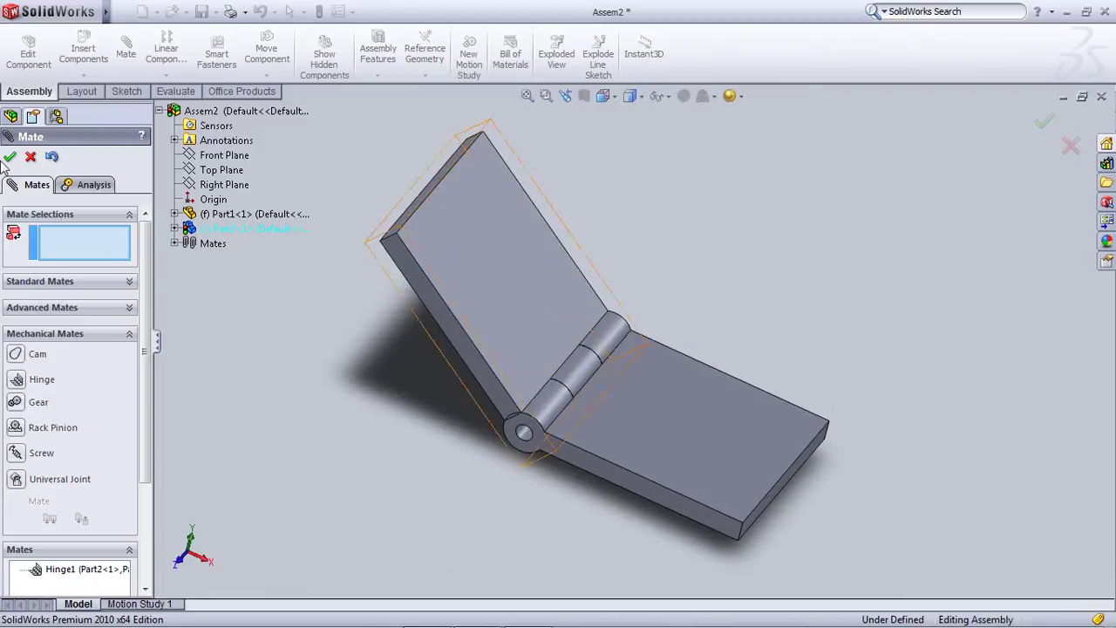
click(30, 157)
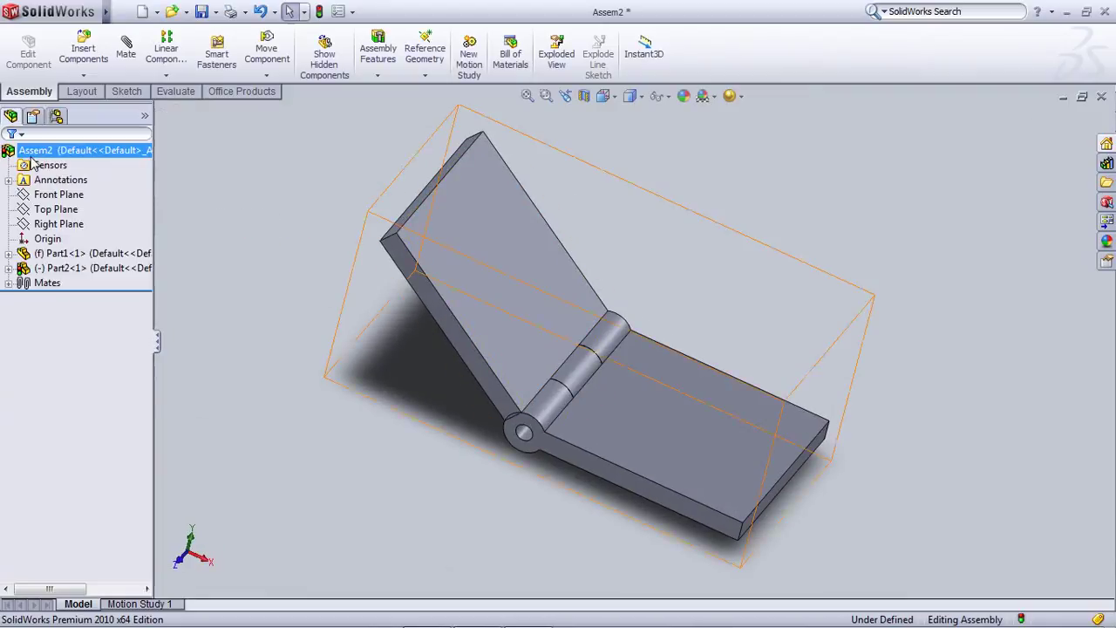
Reopen the Hinge1 mate, examine its concentric and coincident face selections on the knuckles, and accept it as is
right_click(53, 268)
click(8, 283)
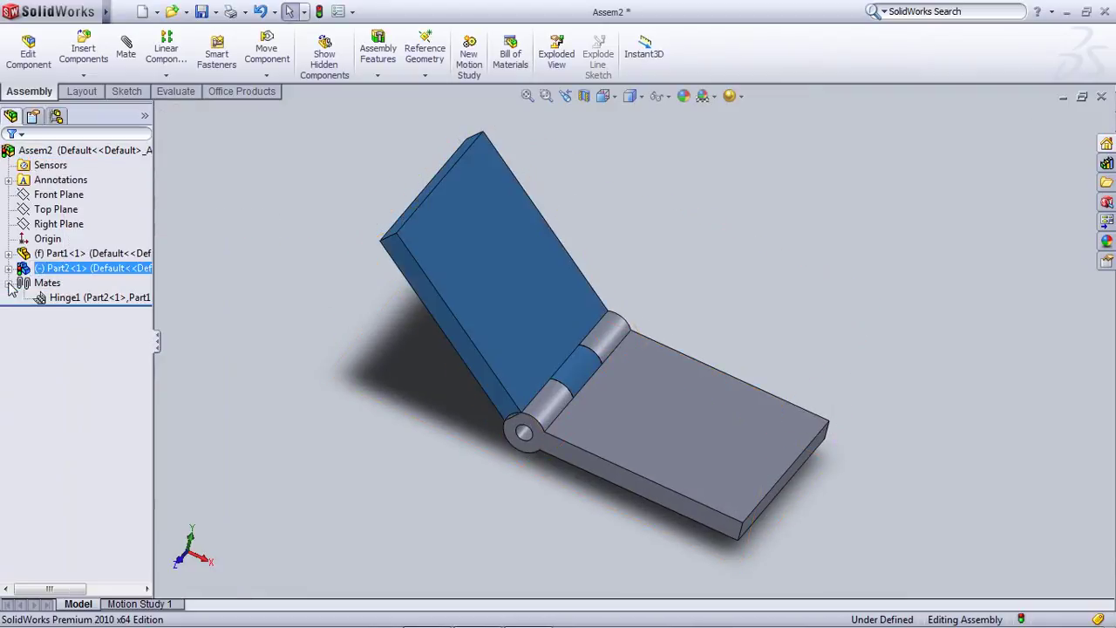
right_click(65, 298)
click(75, 255)
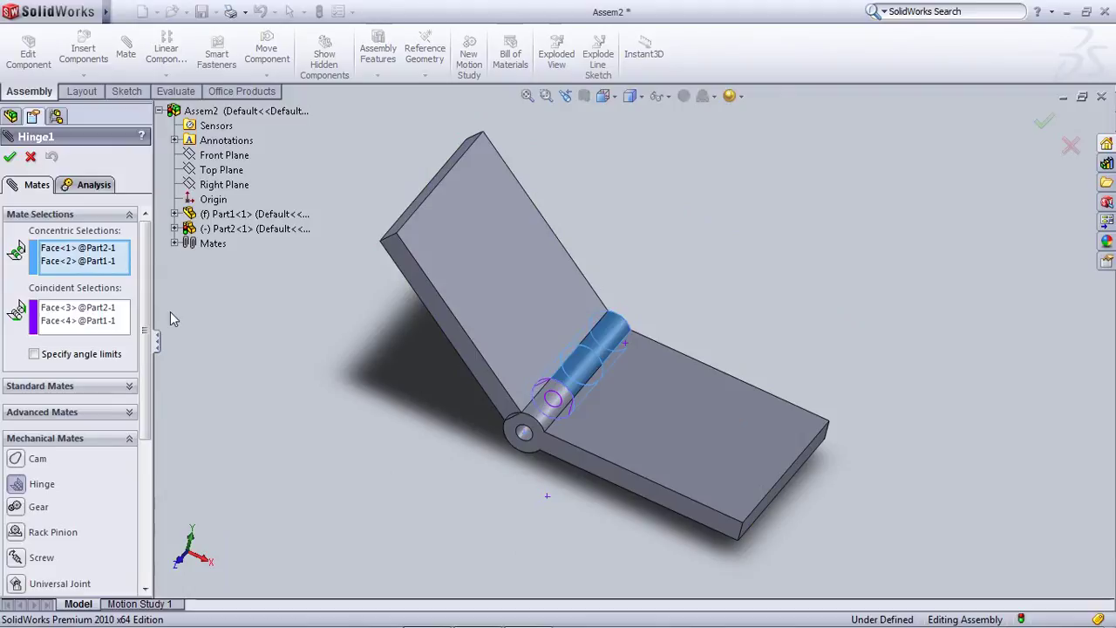
drag(388, 249, 666, 353)
middle_drag(667, 354, 638, 374)
scroll(642, 379, down, 6)
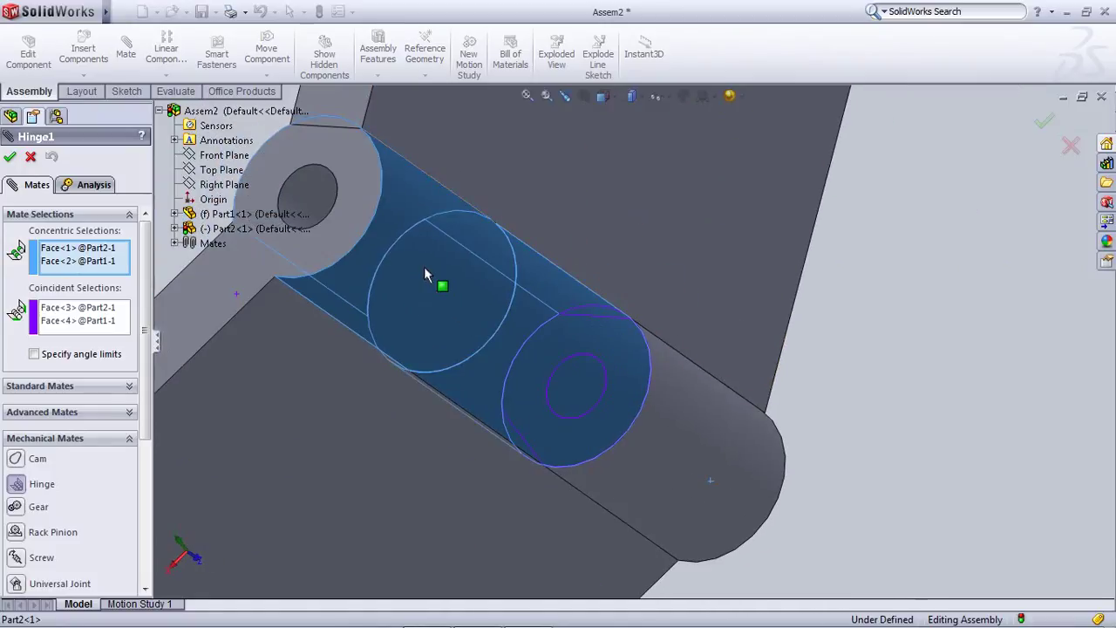
scroll(427, 274, up, 2)
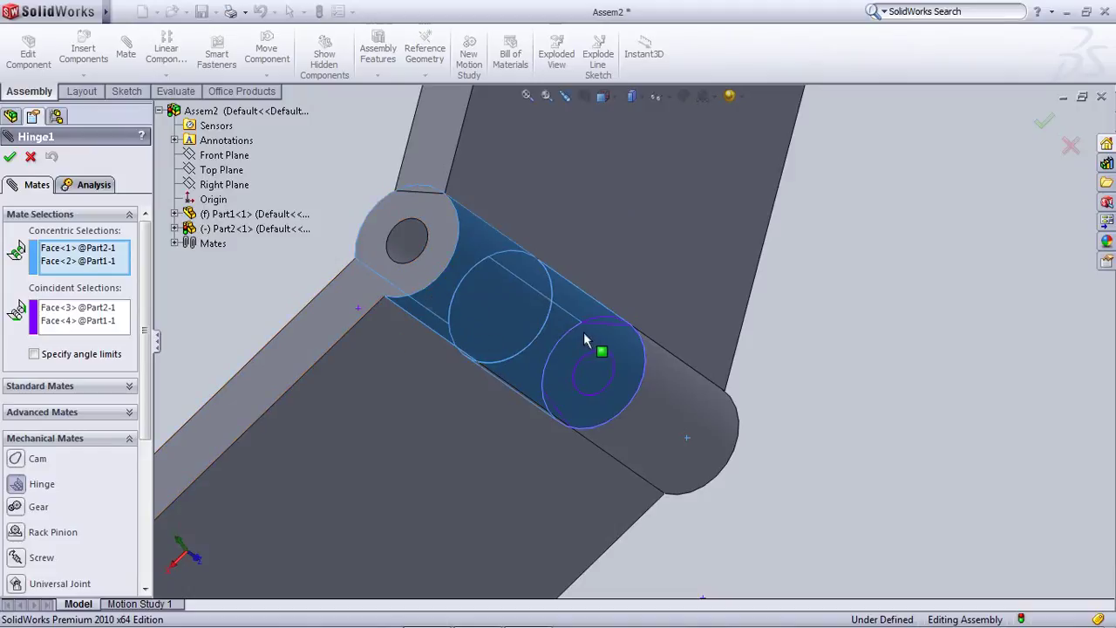
click(9, 157)
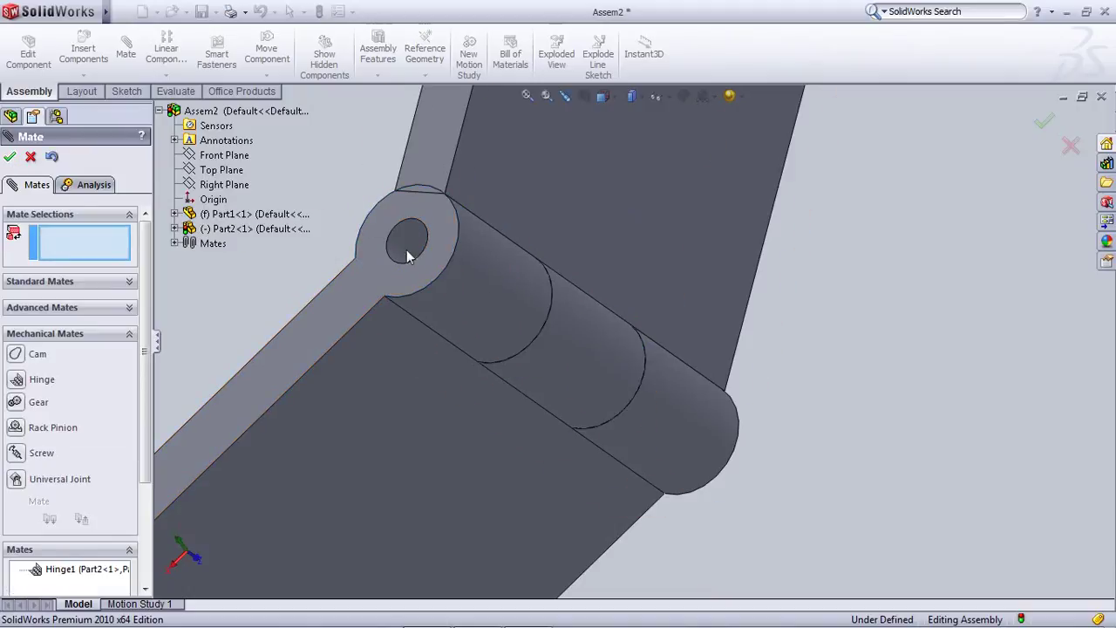
Swing the Part2 leaf about the hinge until it stands roughly upright, and leave the Mate command
scroll(684, 263, up, 4)
middle_drag(676, 251, 518, 348)
drag(593, 283, 532, 279)
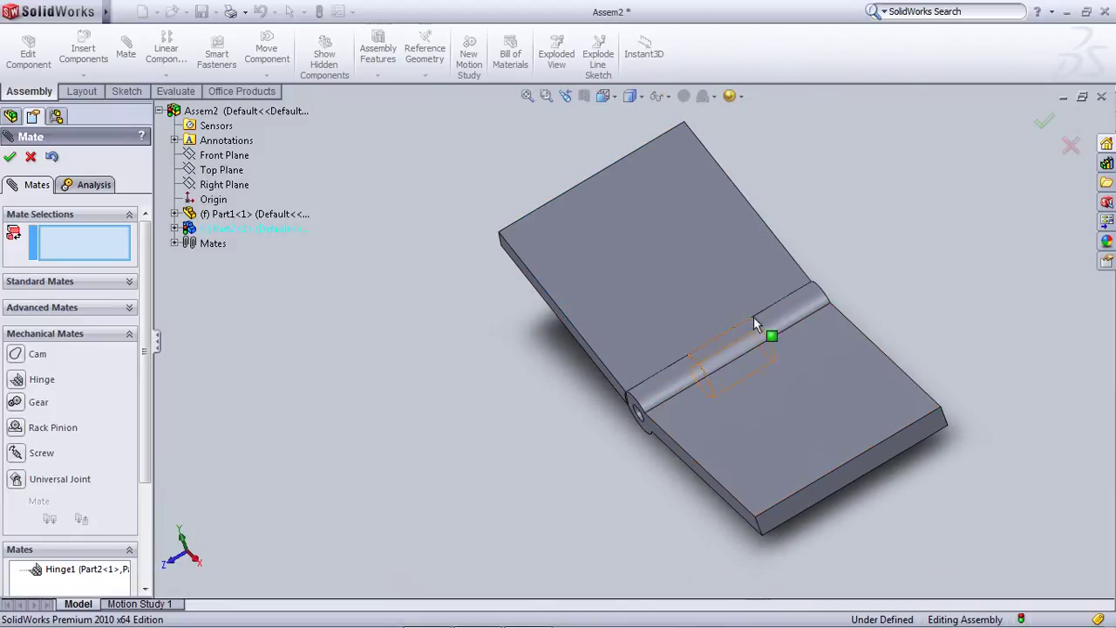
middle_drag(753, 323, 865, 314)
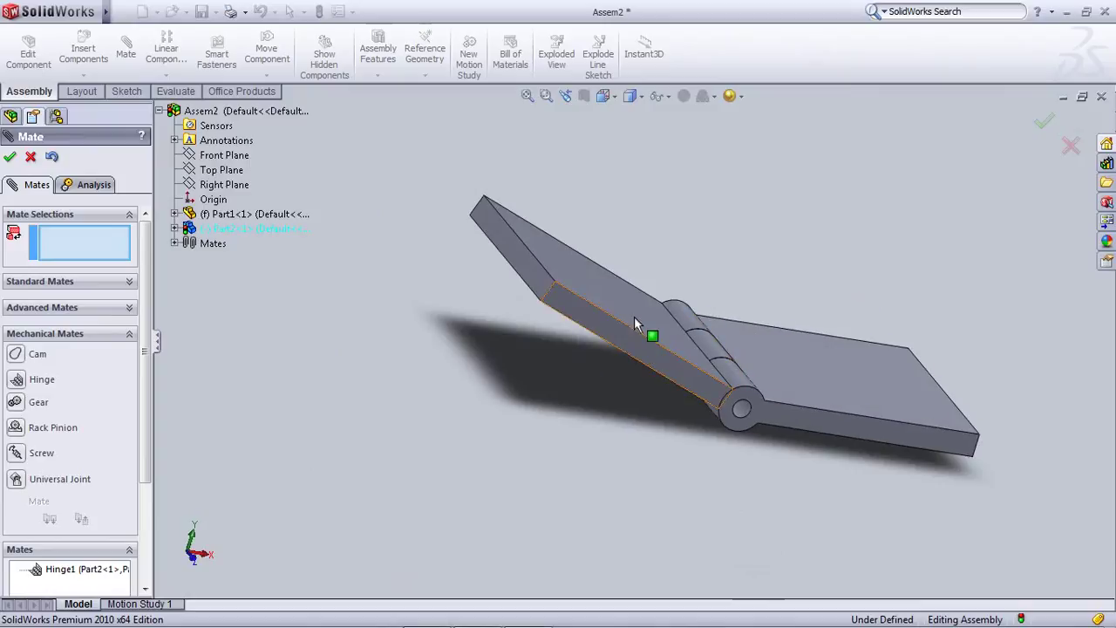
drag(634, 318, 742, 257)
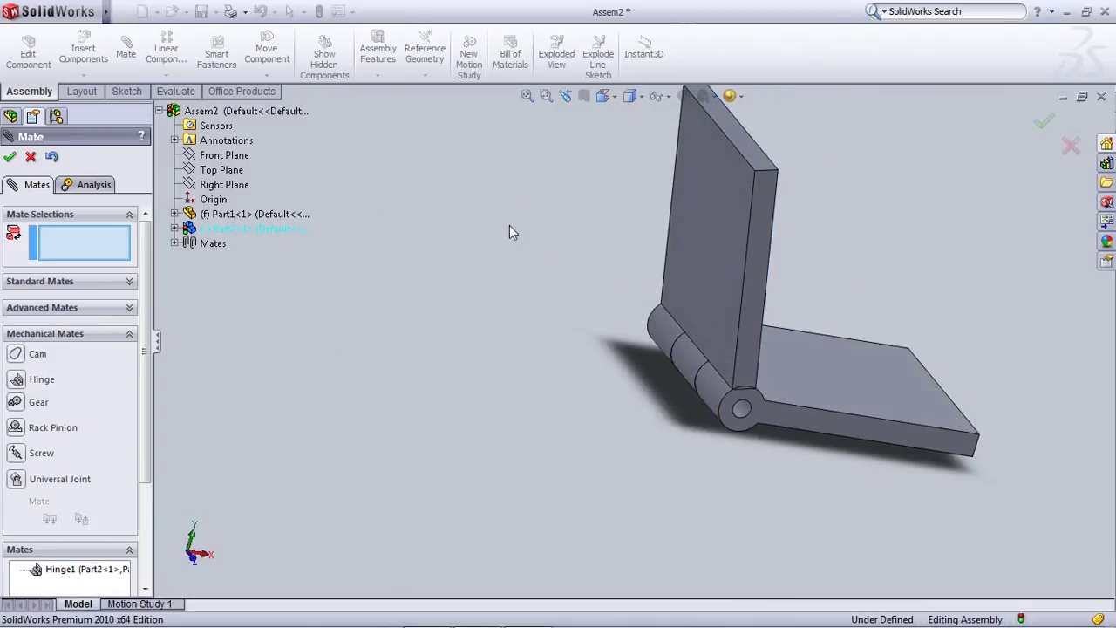
click(29, 157)
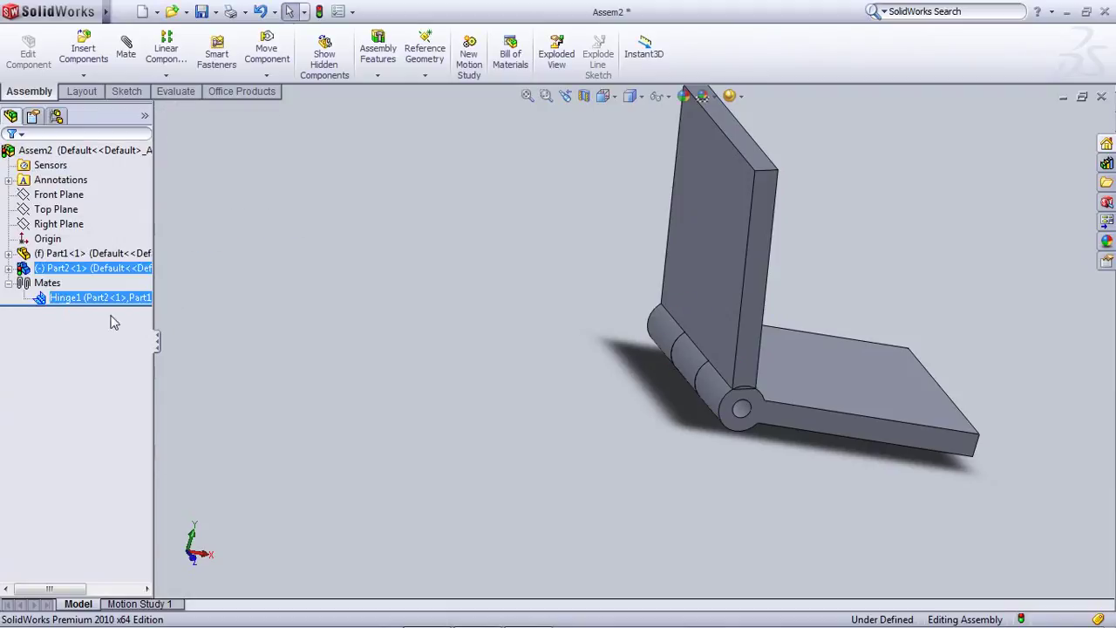
Add an advanced limit angle mate between the inner flat faces of Part1 and Part2, with angle, maximum and minimum at 30°
click(125, 52)
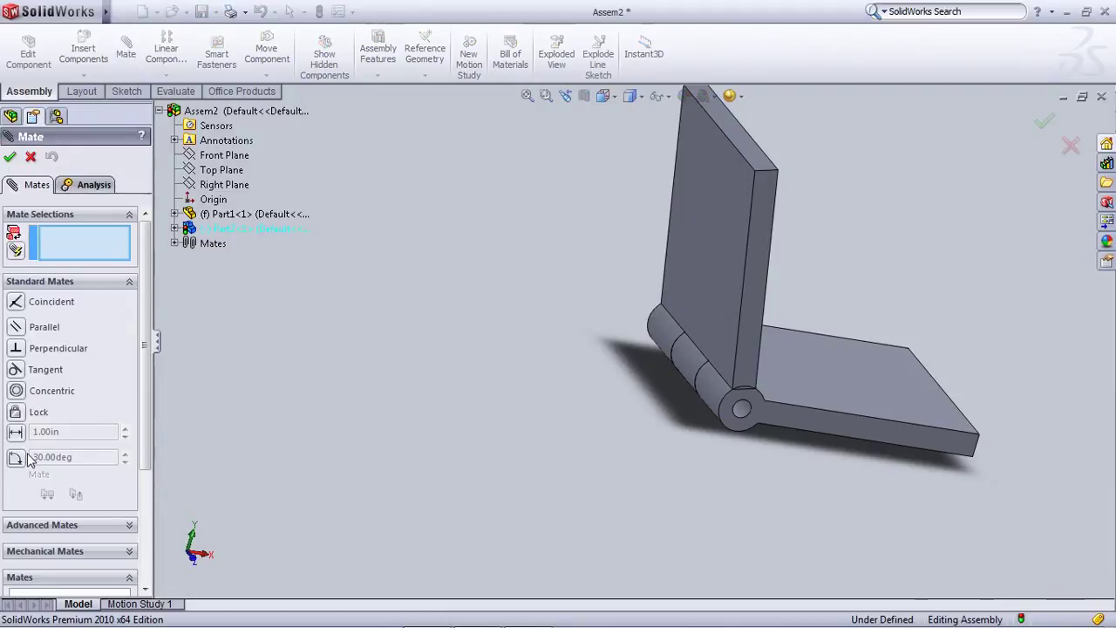
click(74, 283)
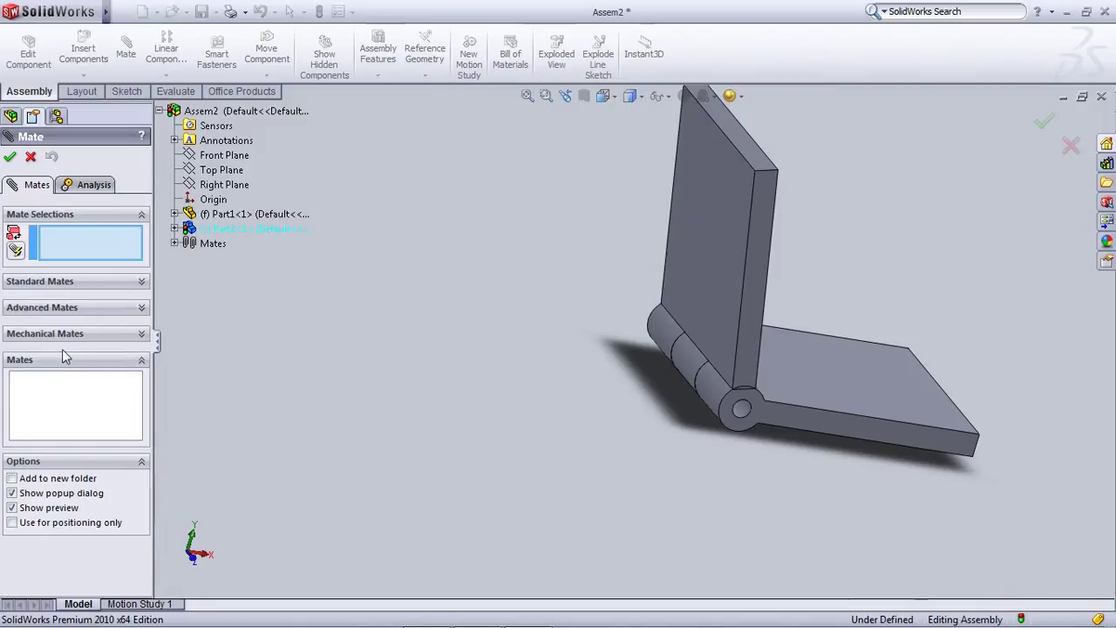
click(64, 310)
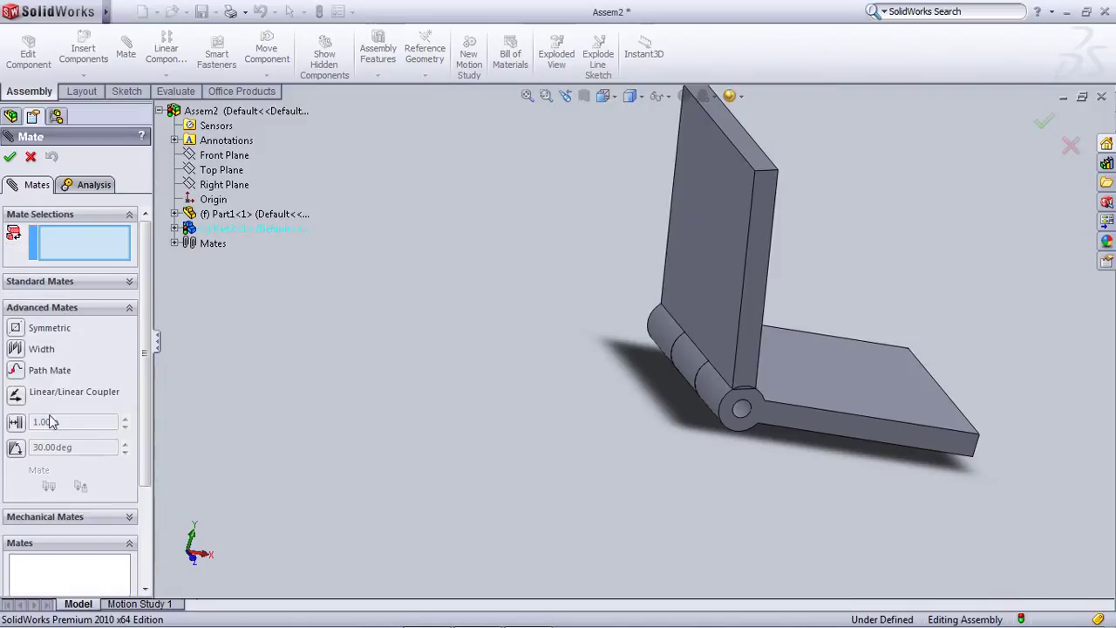
click(18, 448)
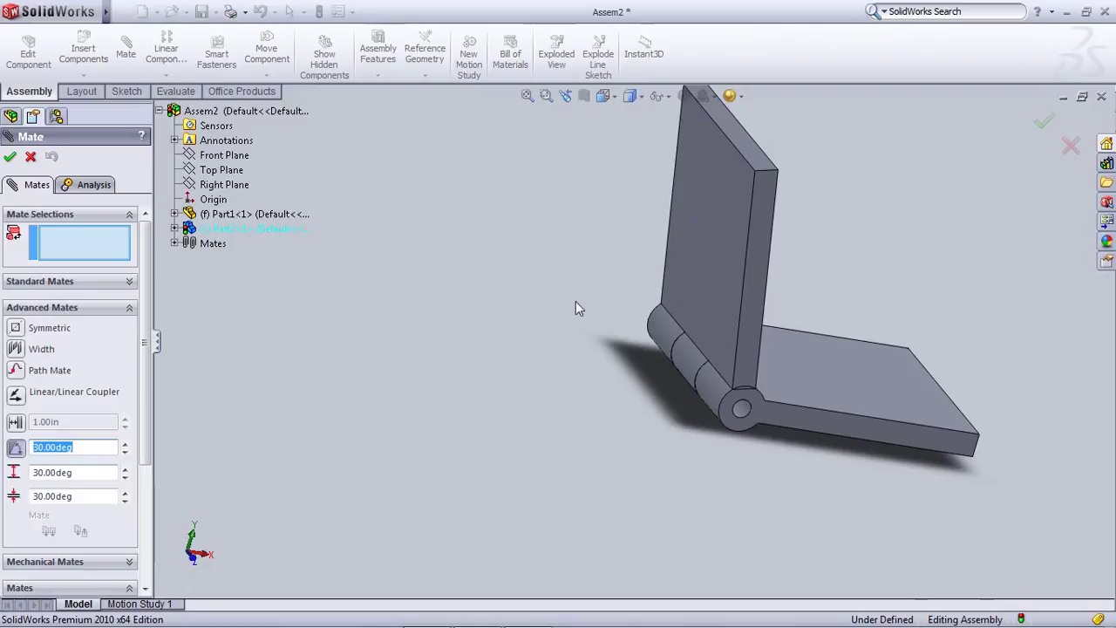
middle_drag(559, 266, 516, 259)
right_click(517, 259)
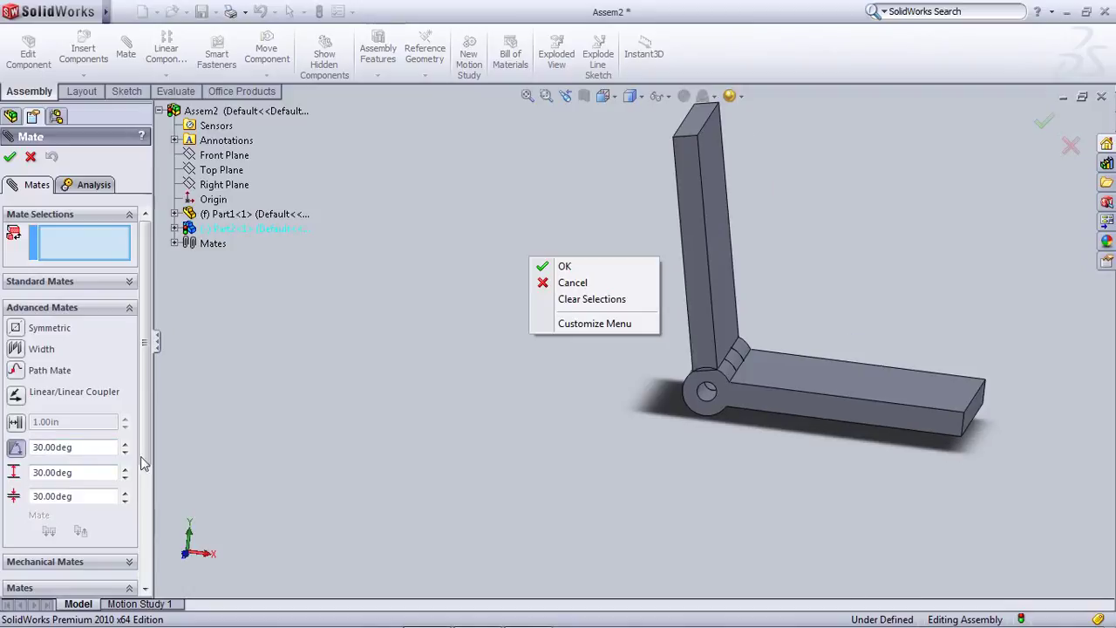
click(811, 368)
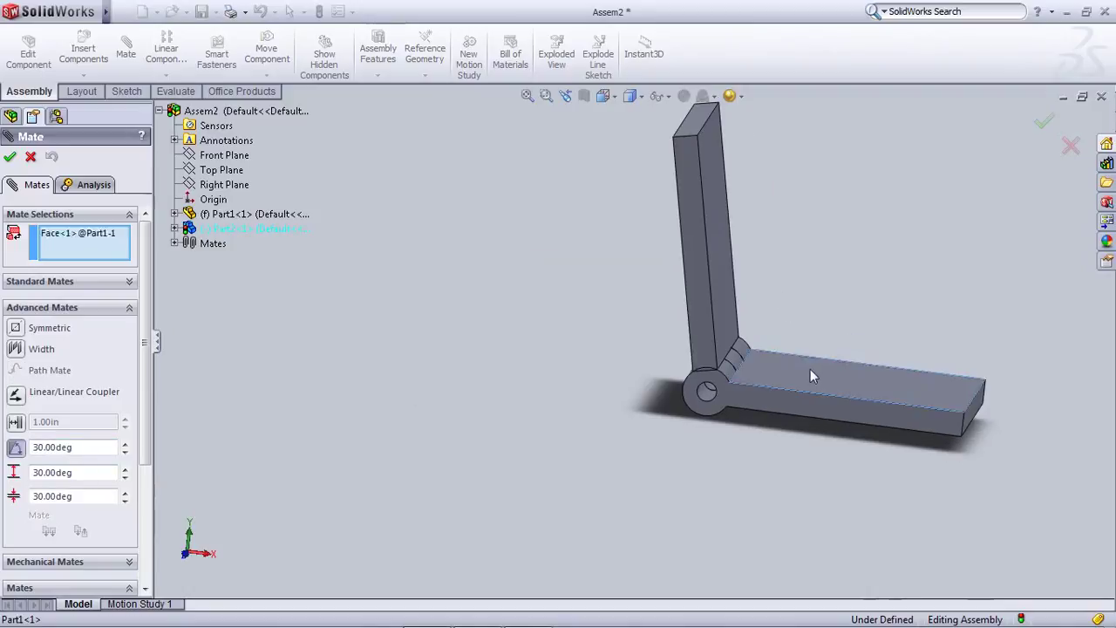
click(726, 279)
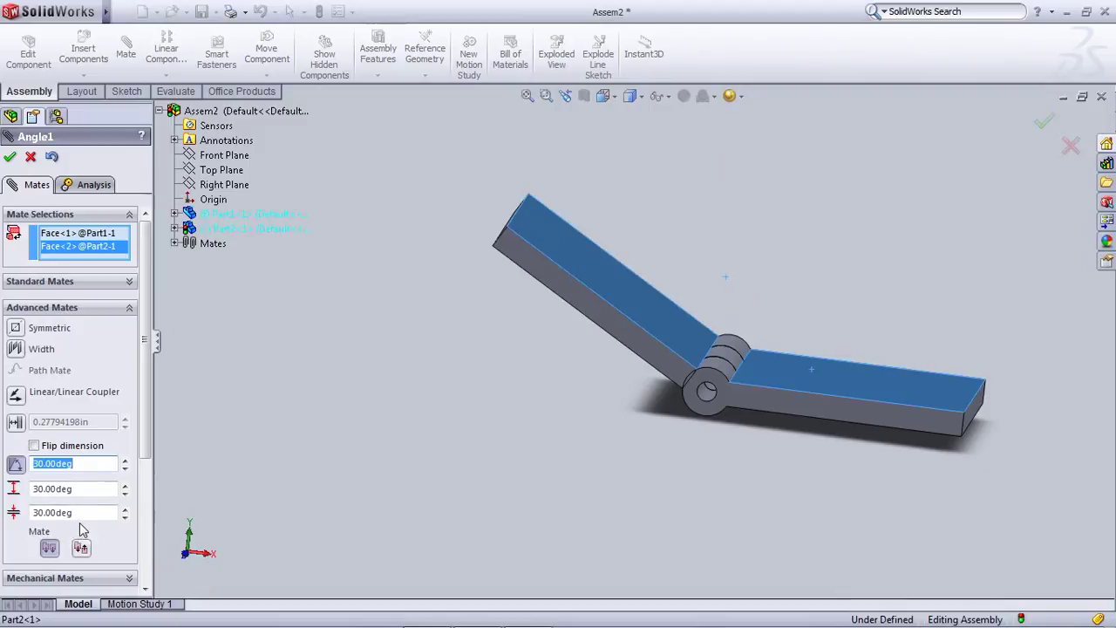
click(10, 157)
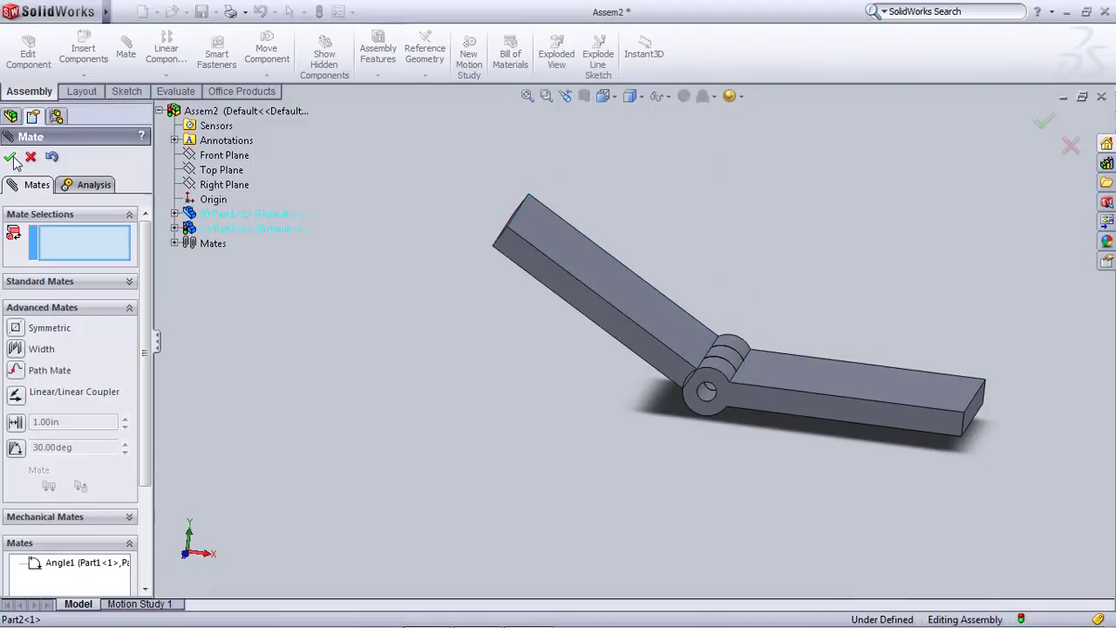
Try to swing the Part2 leaf to test the angle mate, leaving the Mate command along the way
click(577, 251)
middle_drag(886, 365, 816, 297)
drag(623, 316, 293, 355)
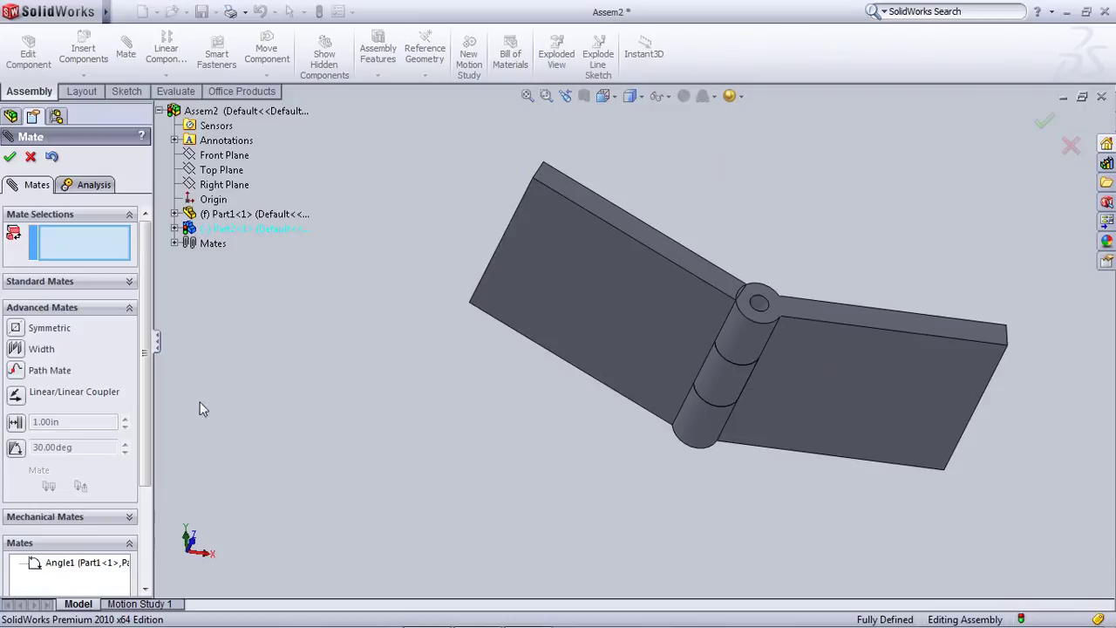
key(Escape)
scroll(601, 358, up, 2)
middle_drag(602, 358, 566, 553)
drag(768, 428, 711, 280)
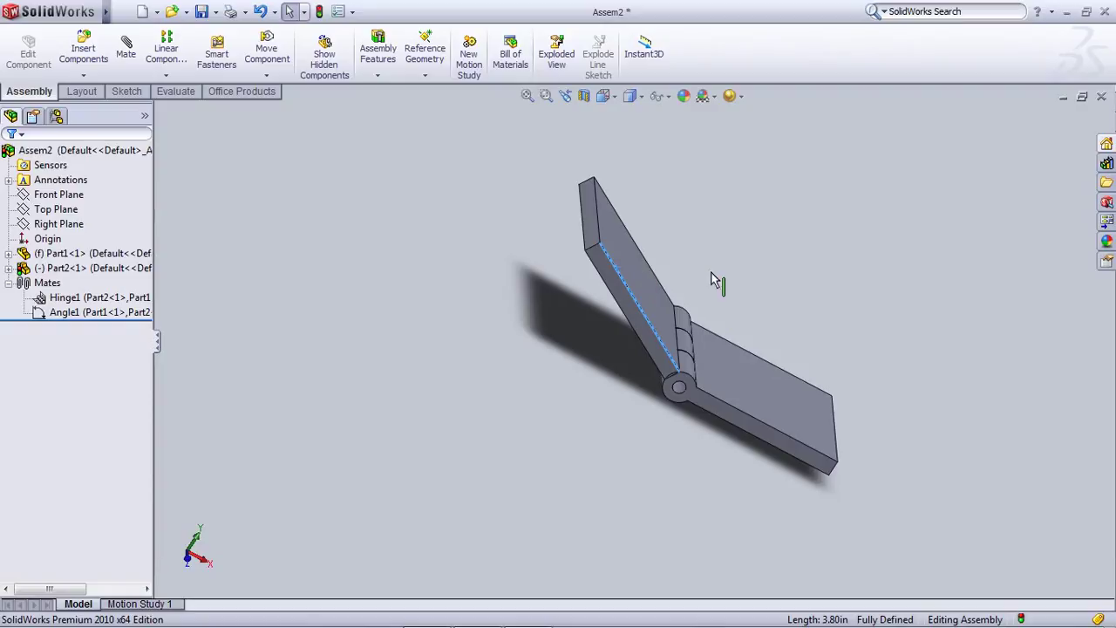
Reopen the Angle1 mate for editing, try the anti-aligned mate alignment, and restore the aligned one
click(90, 312)
click(99, 269)
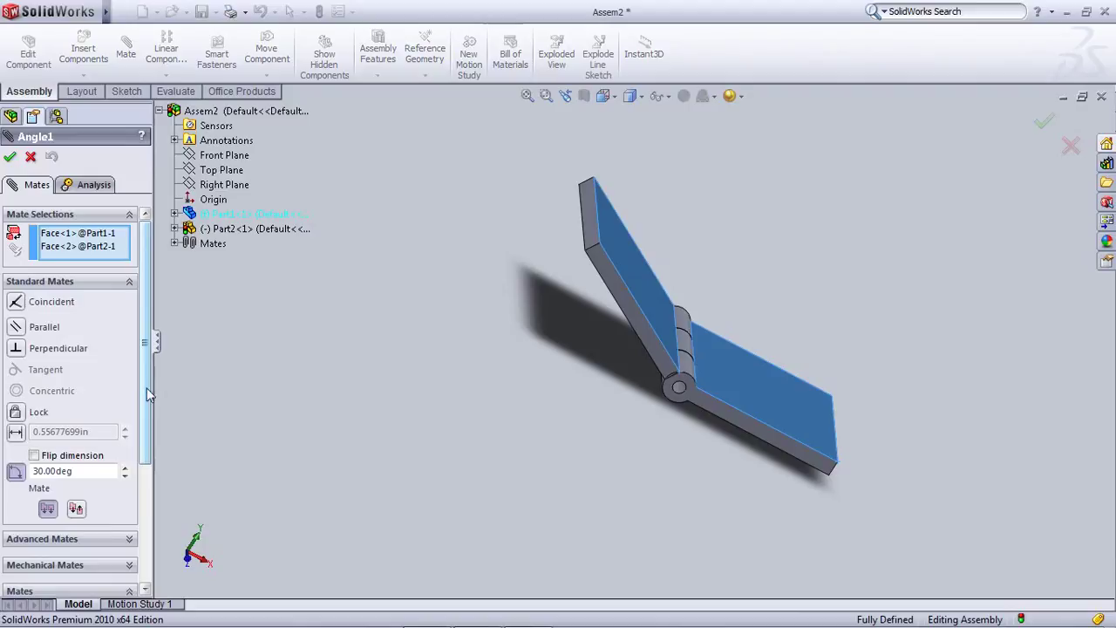
drag(147, 388, 166, 489)
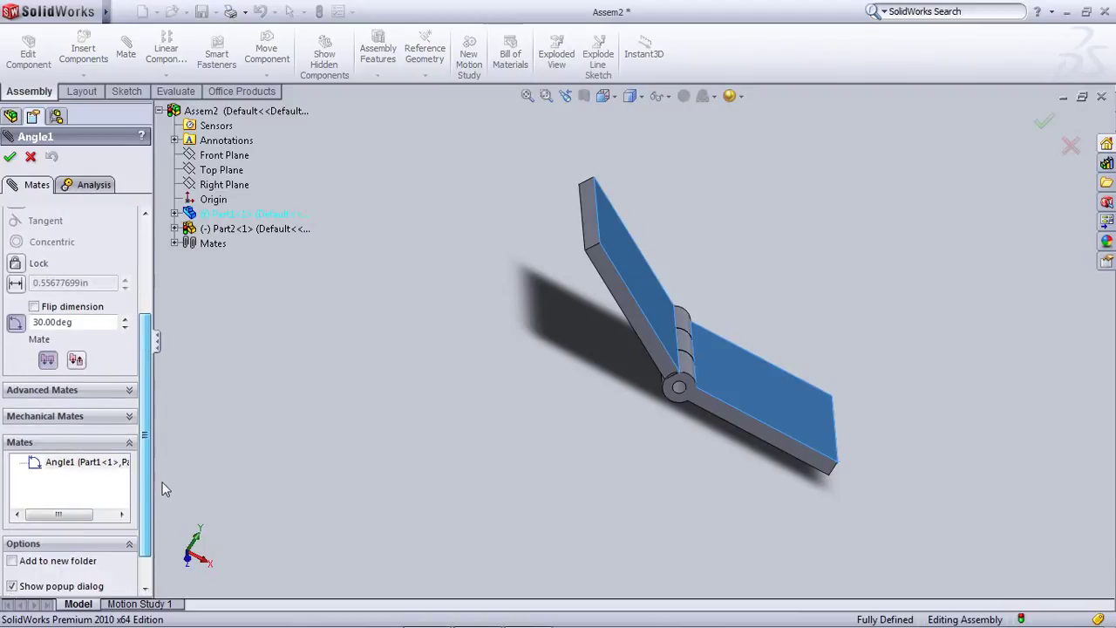
click(76, 359)
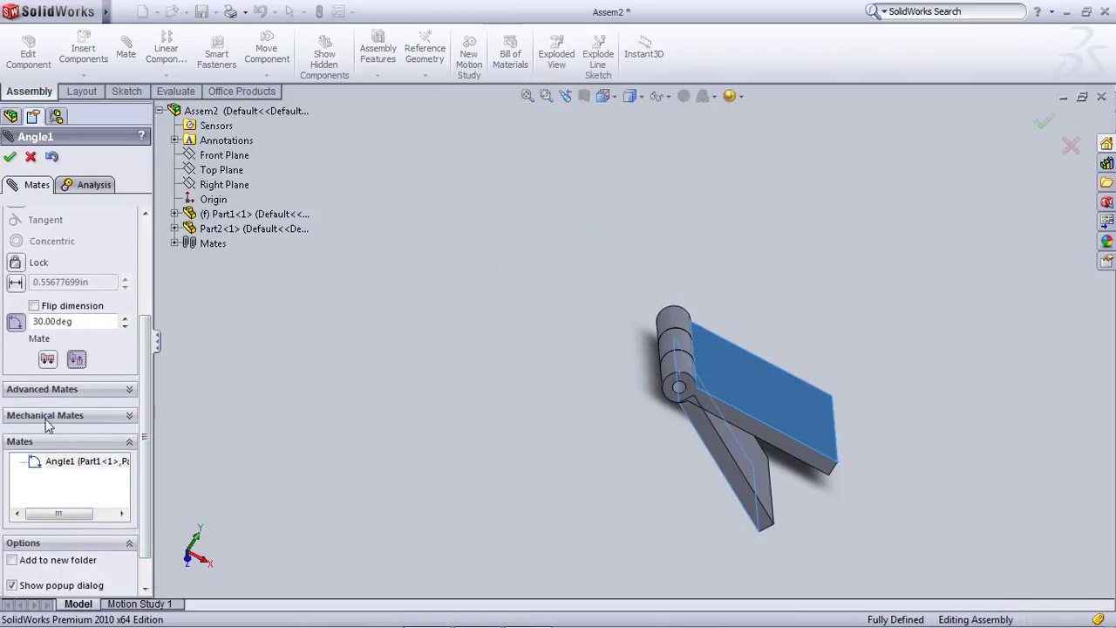
click(48, 360)
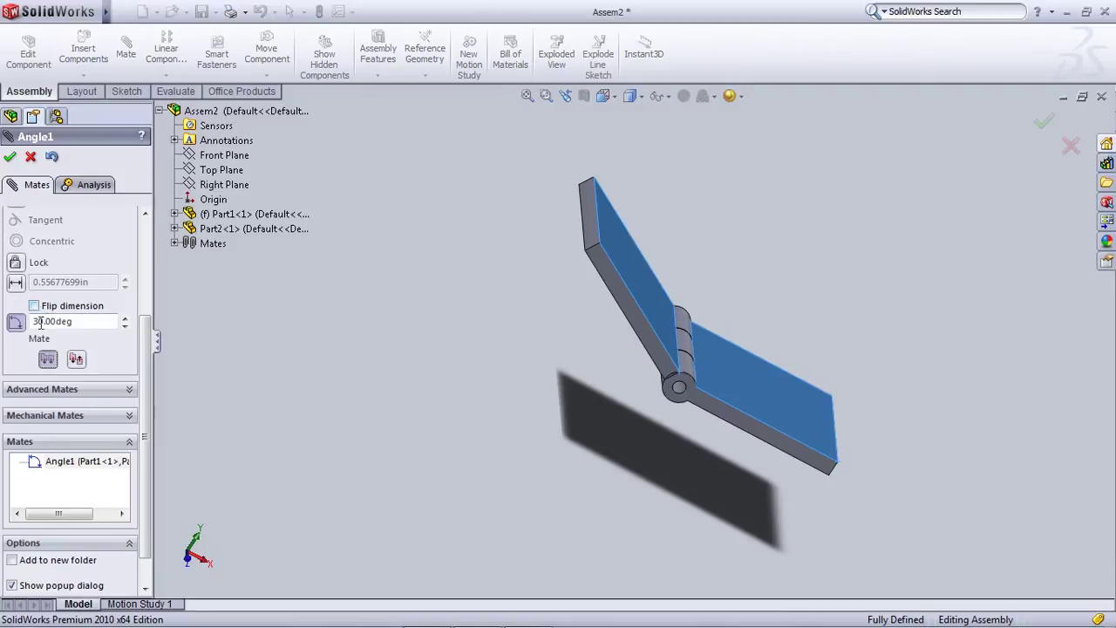
Convert the angle mate to an advanced limit angle of 25° with a 120° maximum and 25° minimum, and accept it
drag(79, 322, 3, 341)
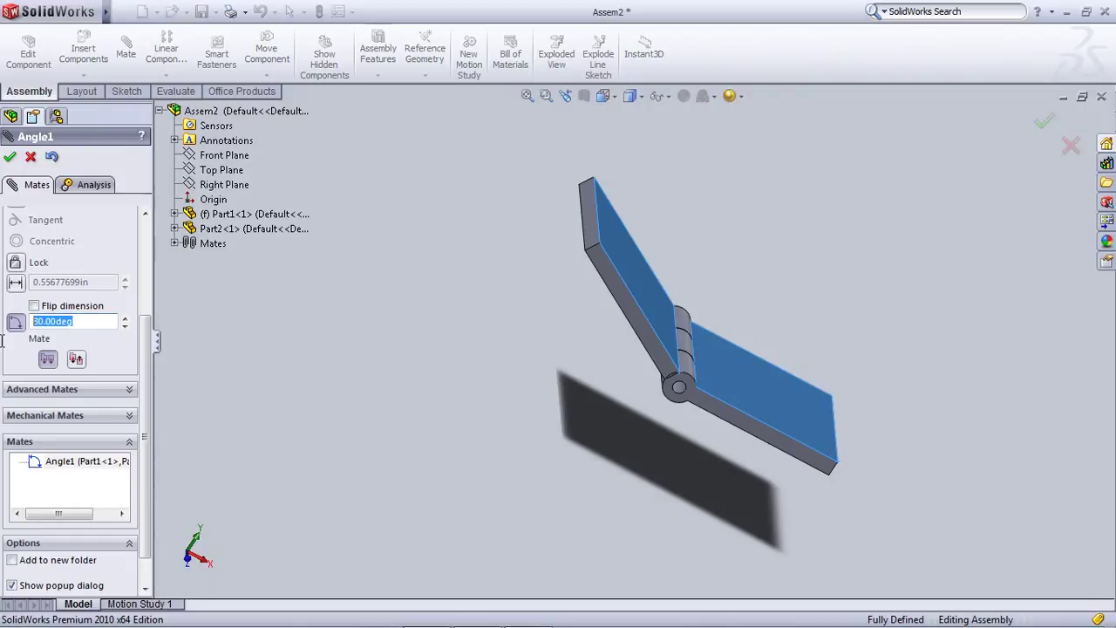
click(85, 390)
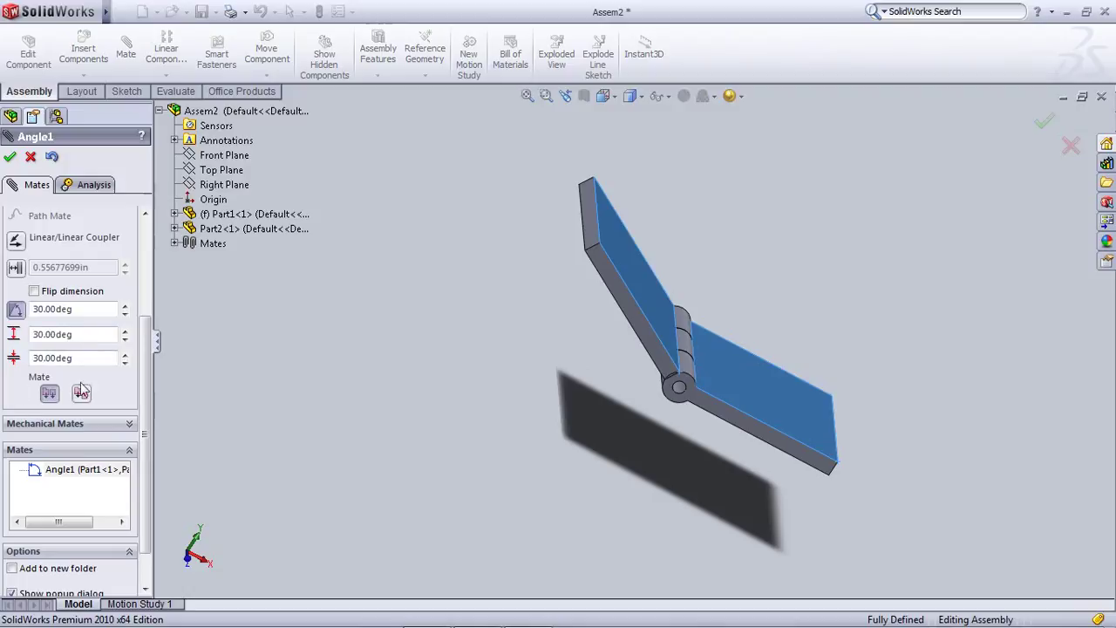
click(125, 340)
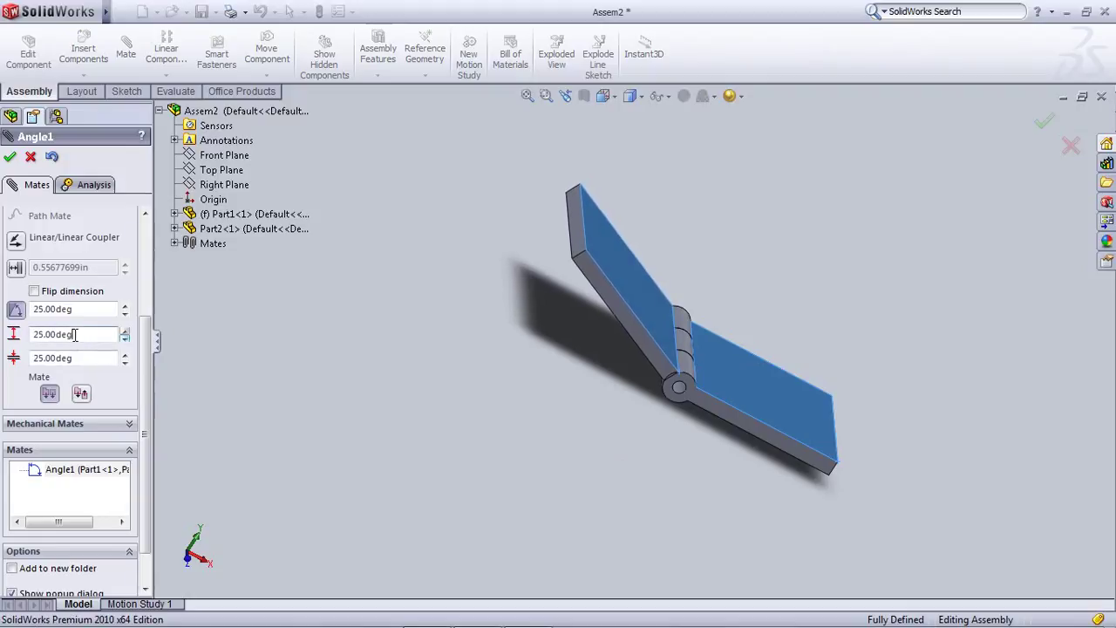
drag(78, 334, 14, 338)
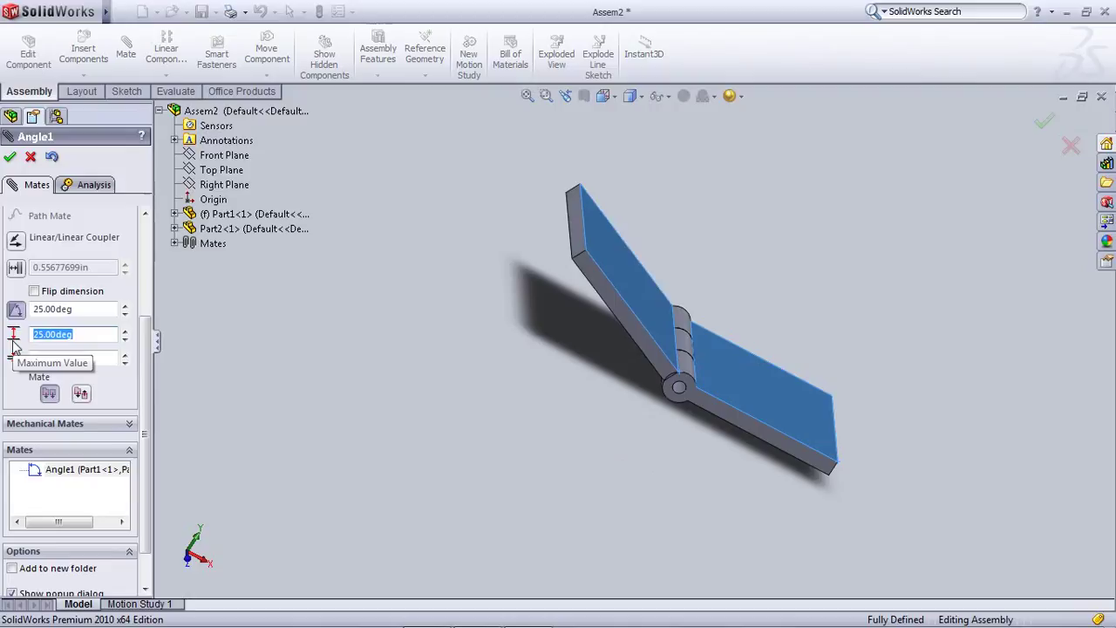
text(6)
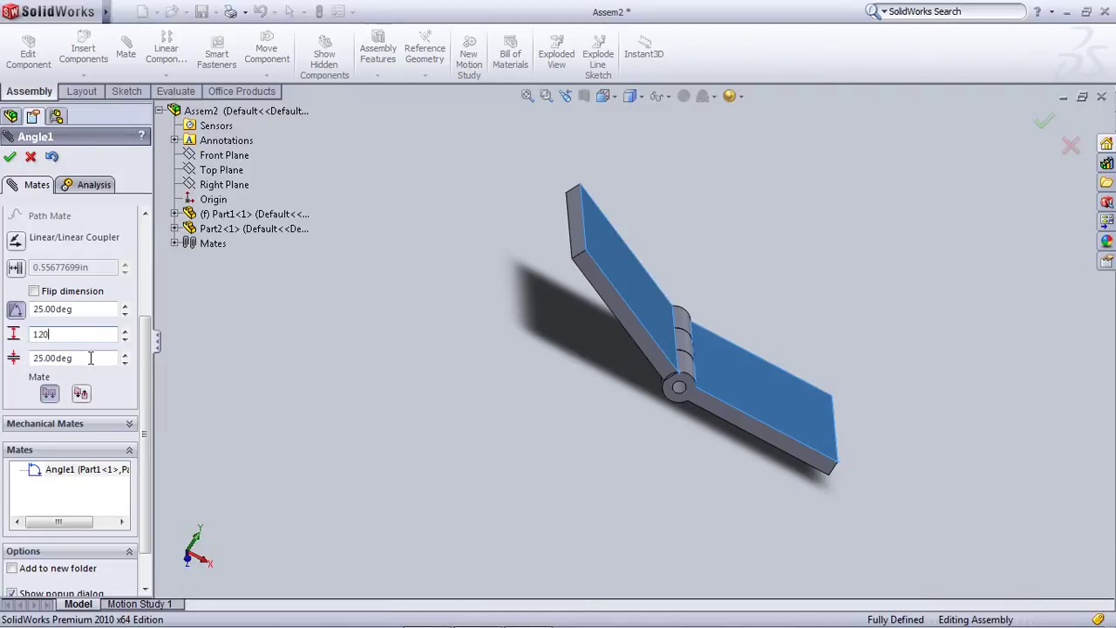
click(55, 365)
drag(81, 358, 24, 375)
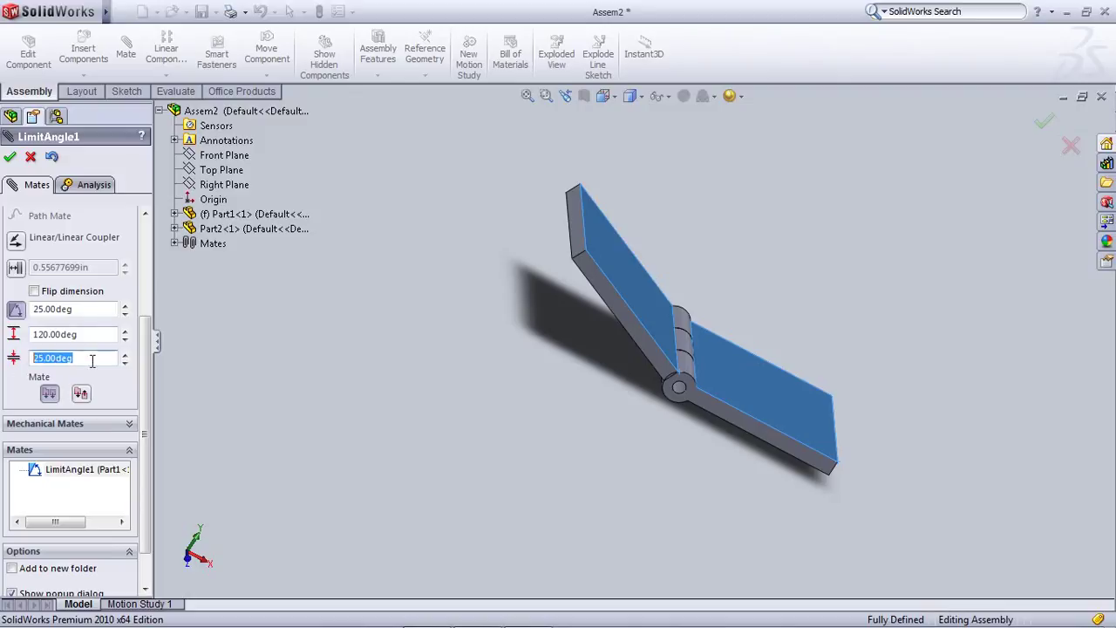
click(10, 157)
click(10, 158)
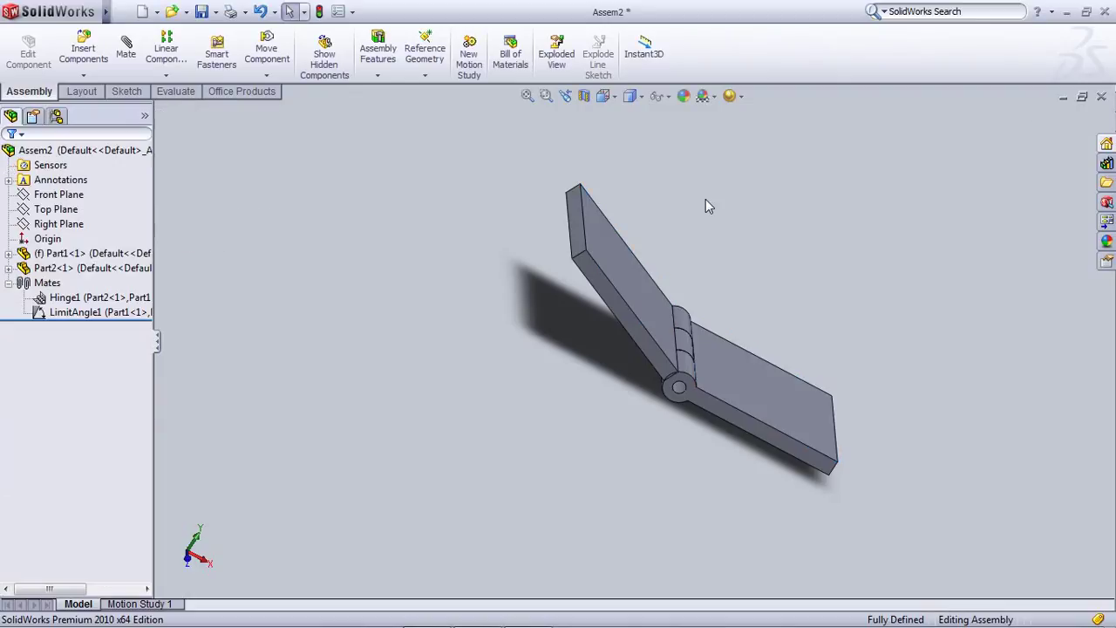
Try to swing the Part2 leaf about the hinge in both directions to test the limit angle mate
drag(613, 273, 897, 444)
drag(777, 349, 475, 353)
drag(690, 336, 511, 378)
key(Escape)
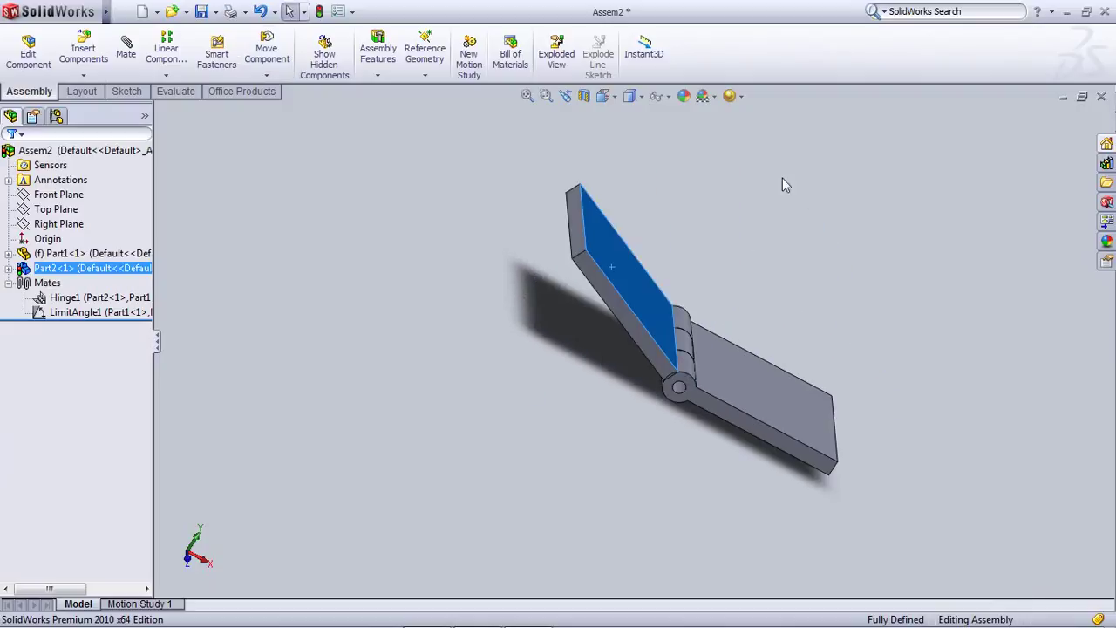
click(803, 169)
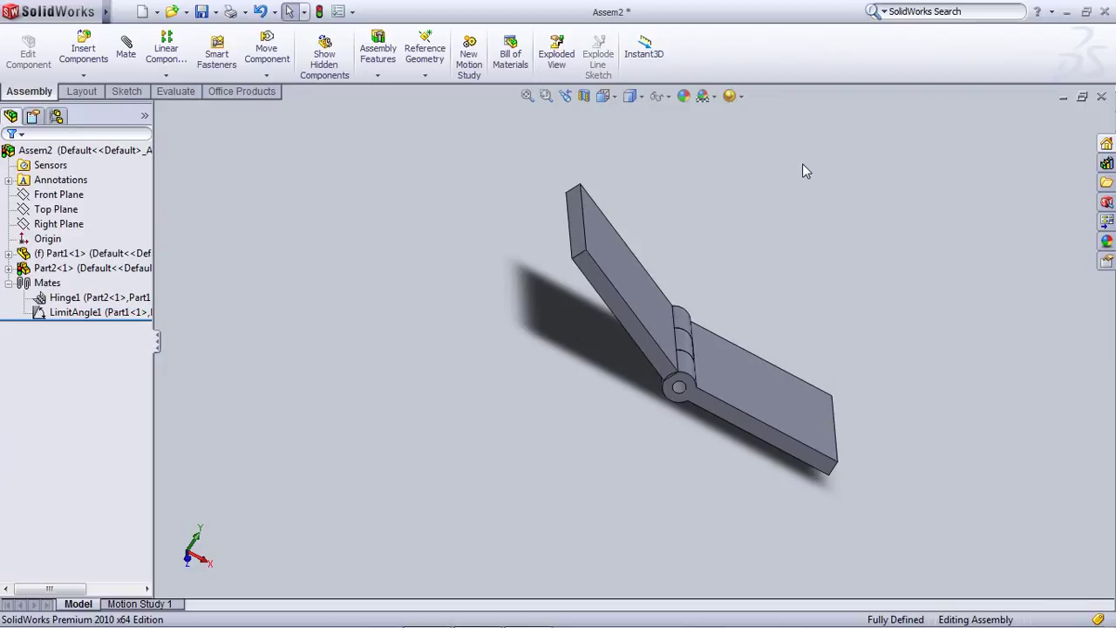
key(alt+e)
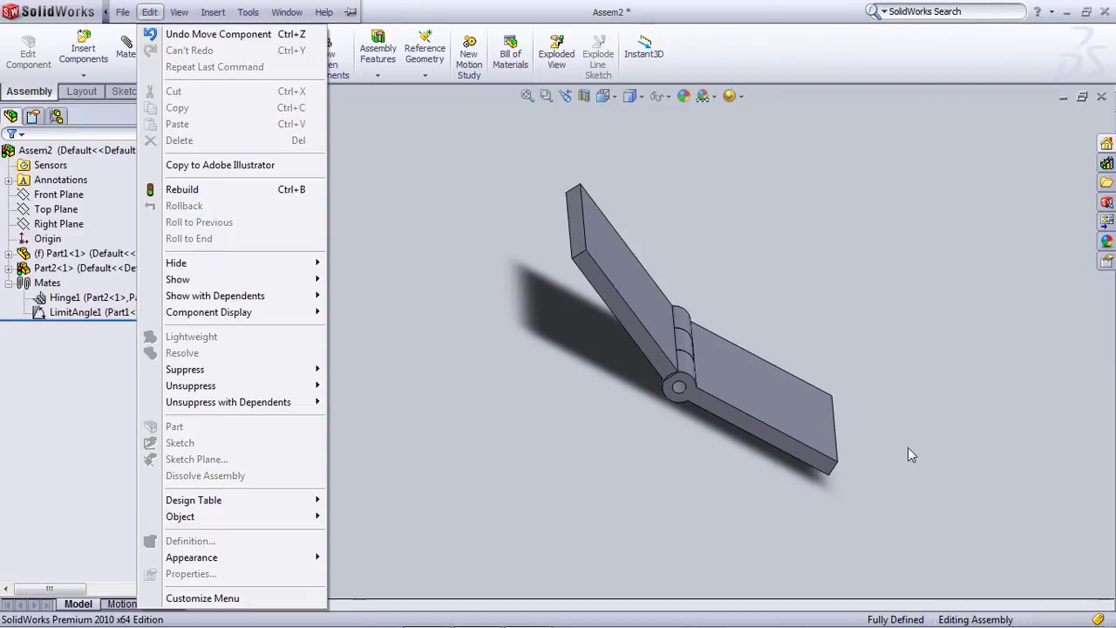
click(489, 334)
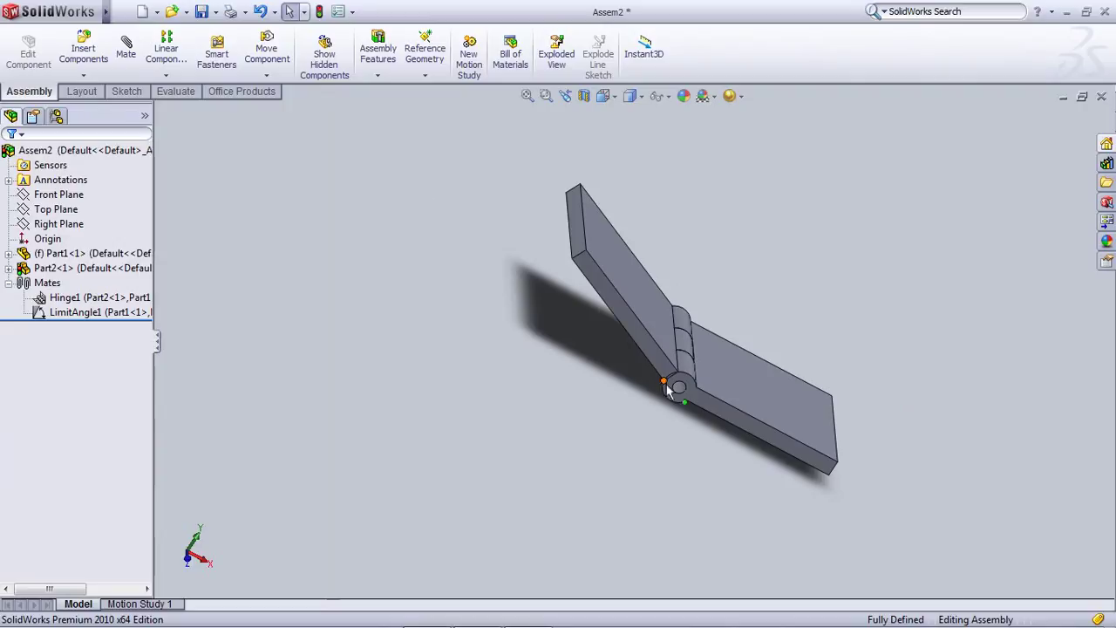
middle_drag(668, 381, 899, 231)
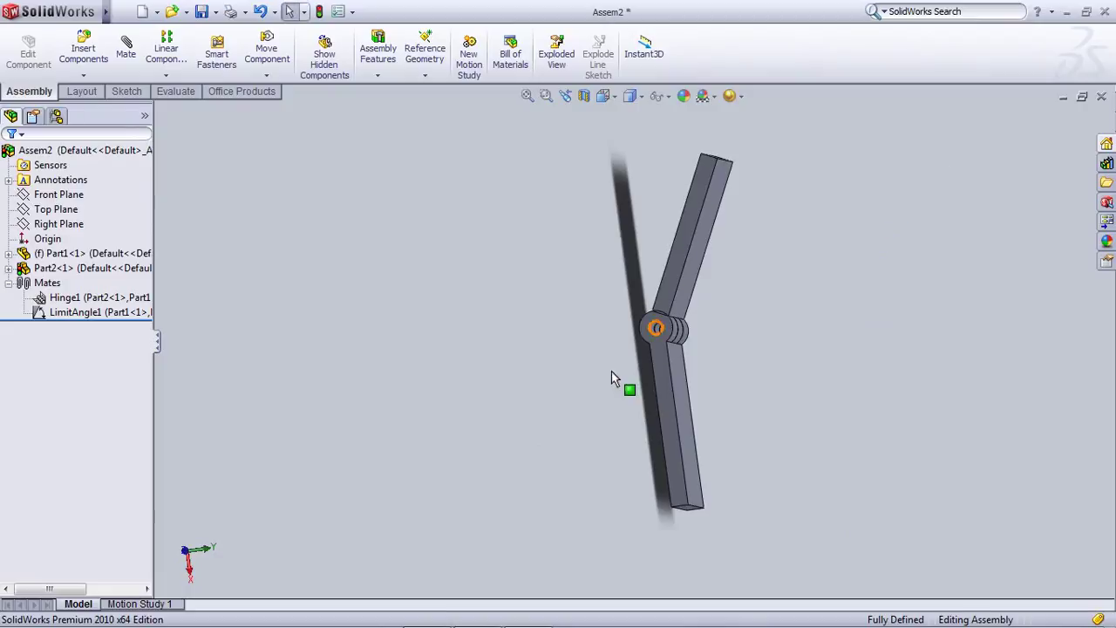
middle_drag(619, 379, 632, 321)
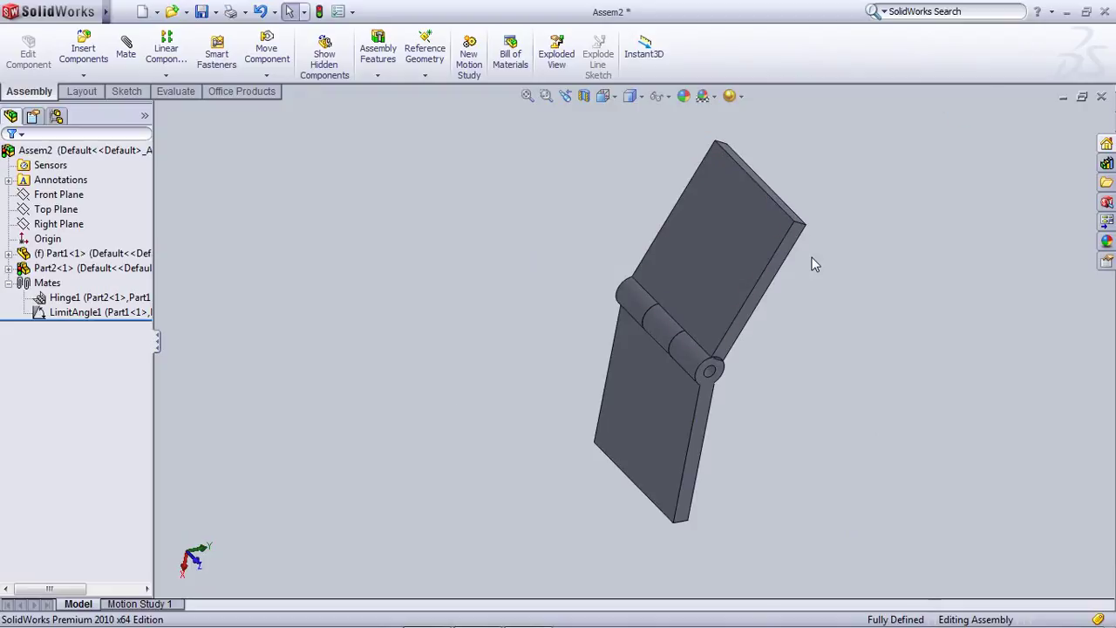
Save the hinge assembly as Assem3 in the Solid part folder and close it
key(ctrl+s)
click(462, 263)
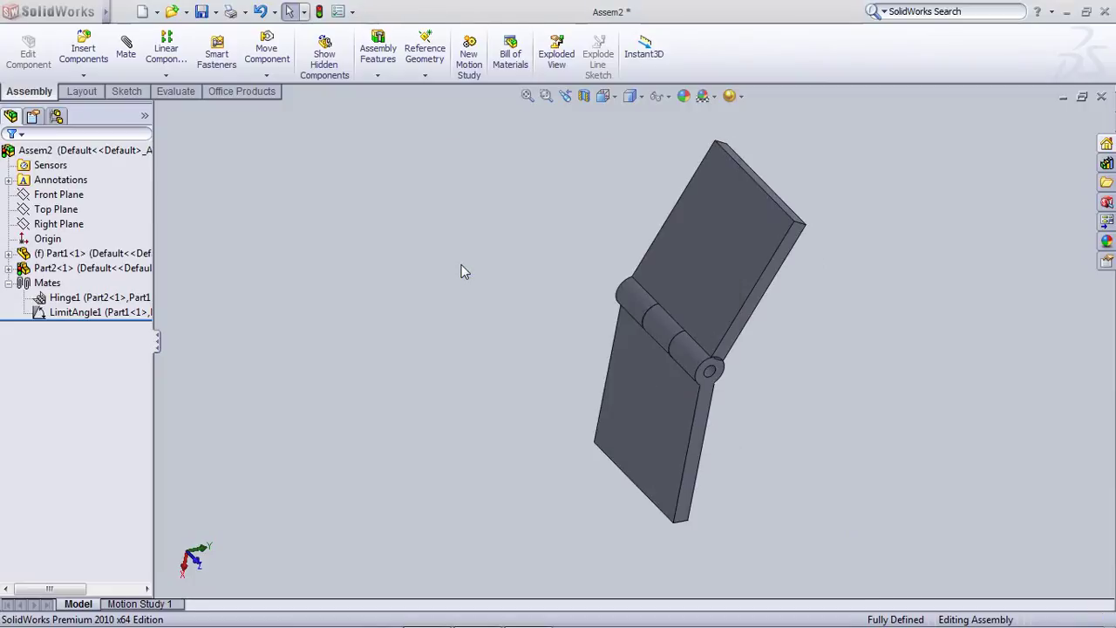
click(485, 211)
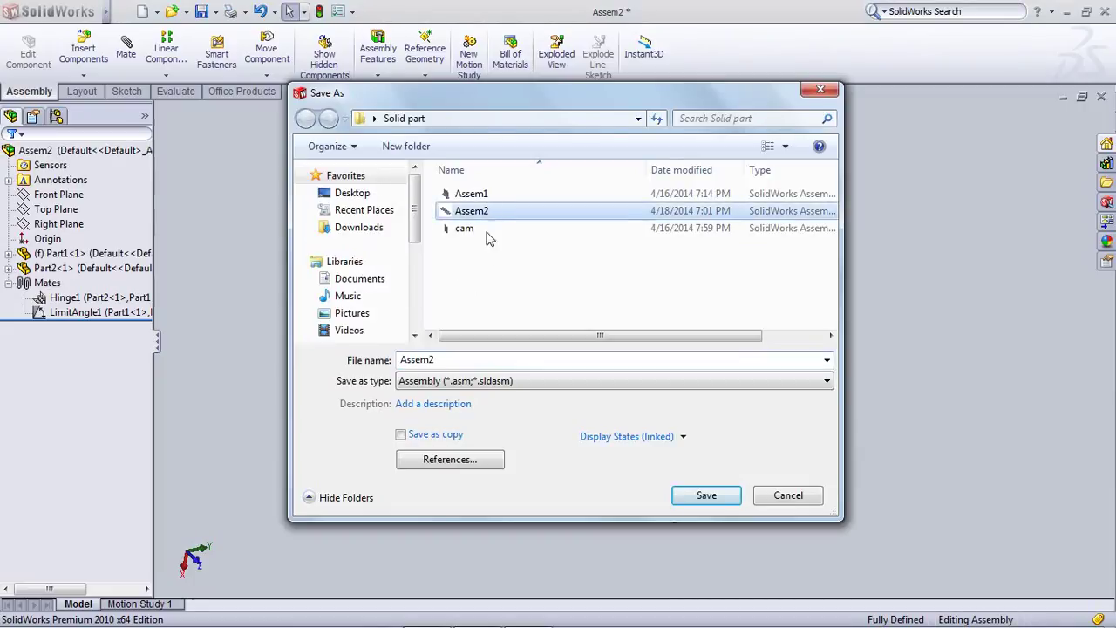
click(459, 357)
click(459, 355)
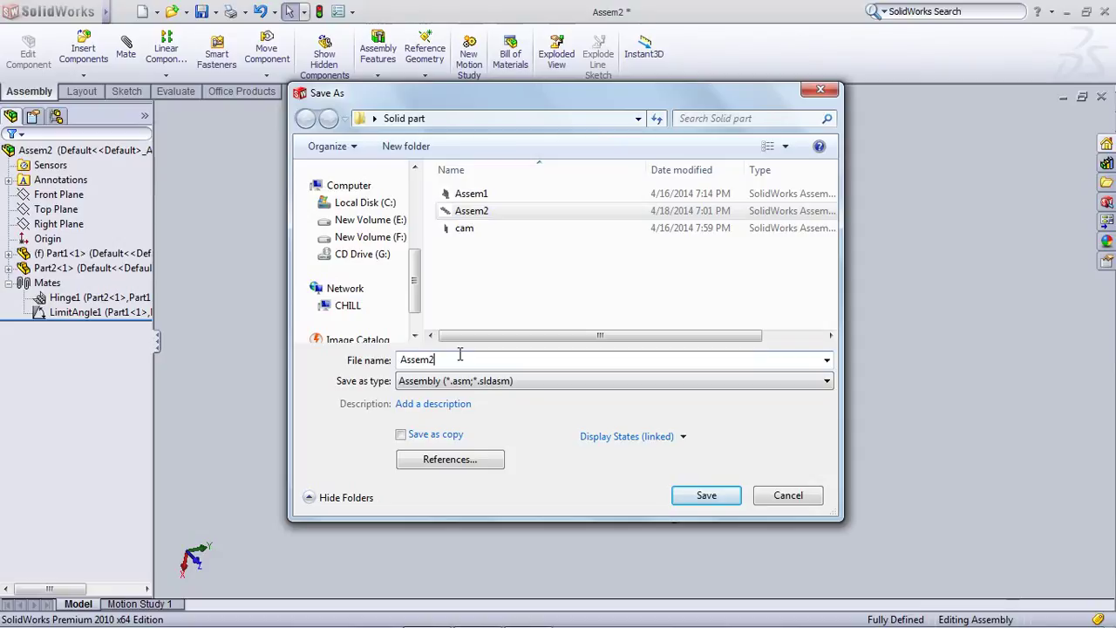
key(BackSpace)
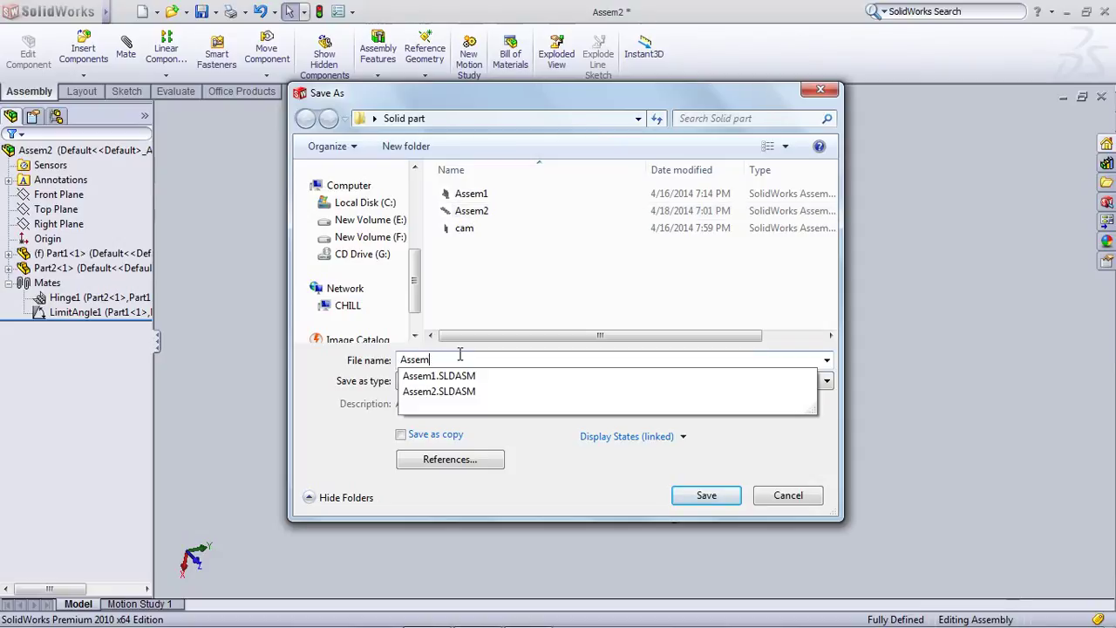
text(3)
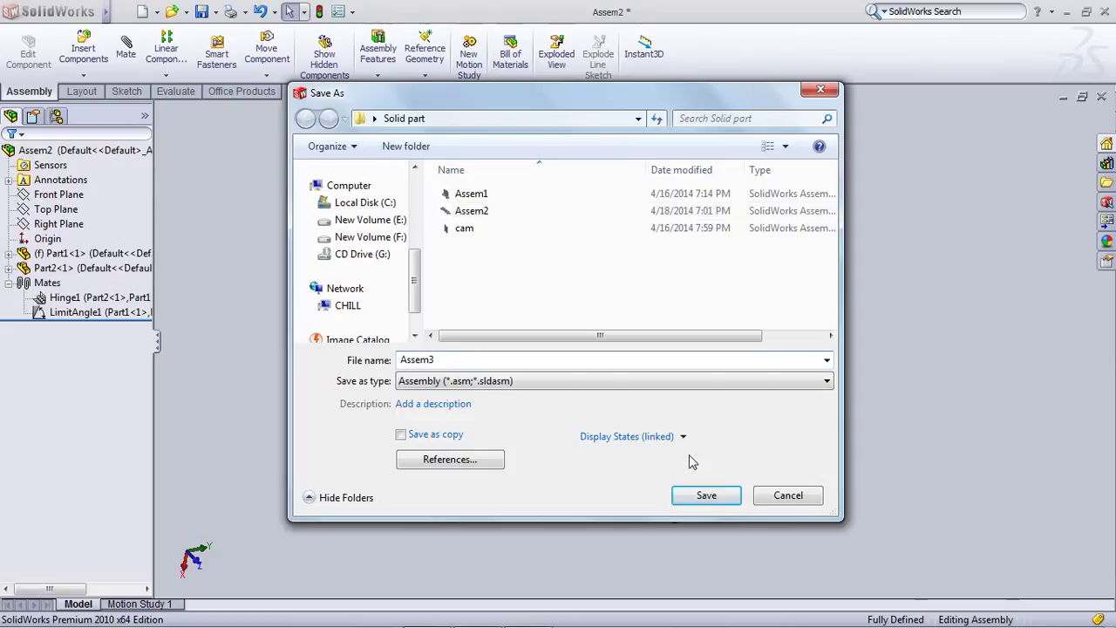
click(702, 496)
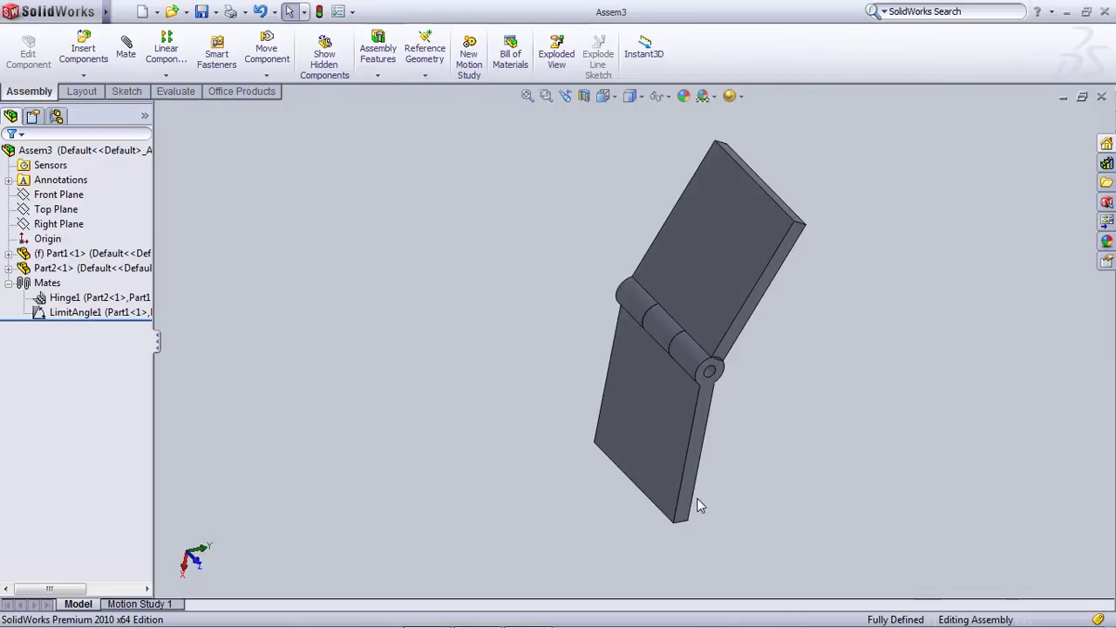
click(1103, 97)
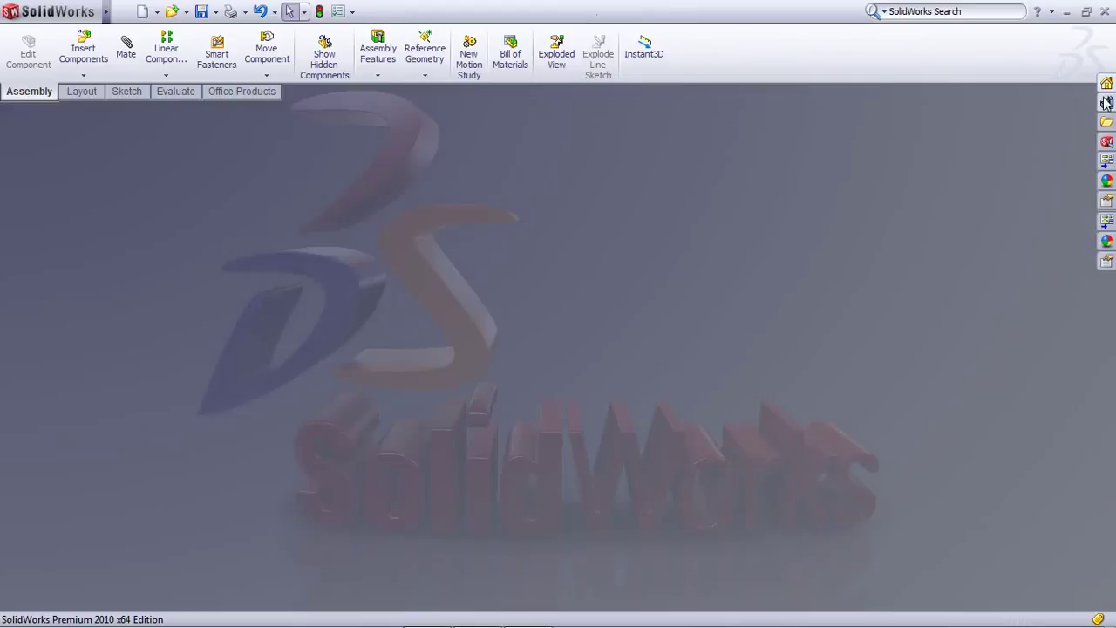
click(120, 12)
mouse_move(120, 14)
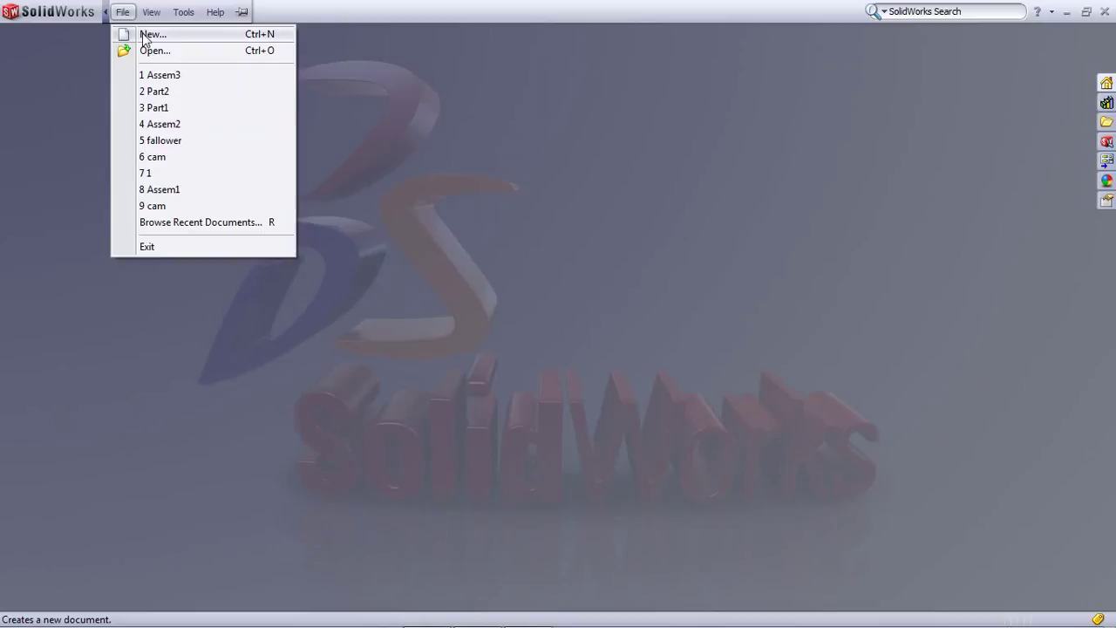
click(148, 35)
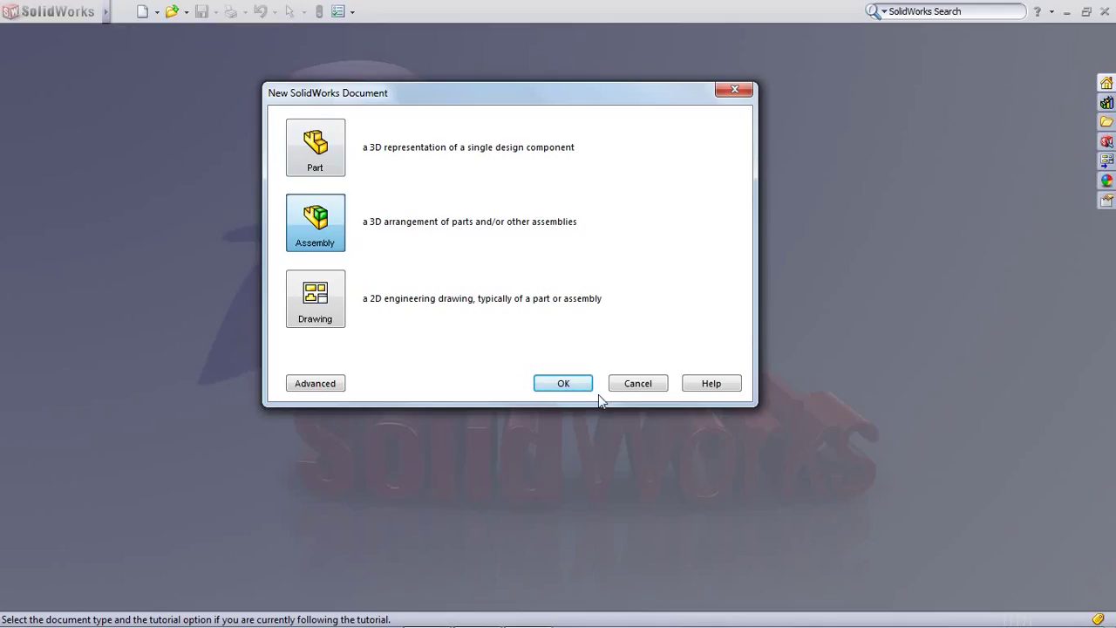
click(636, 386)
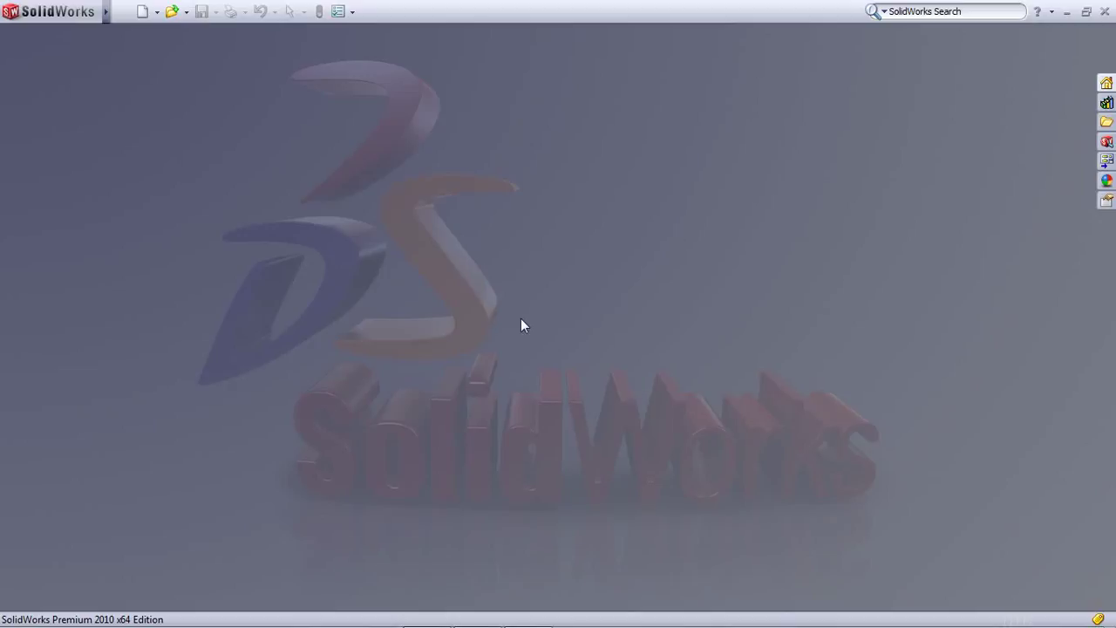
Open Assem1 from the Solid part folder with Quick view / Selective open and Advanced enabled, view it, and close it
click(172, 12)
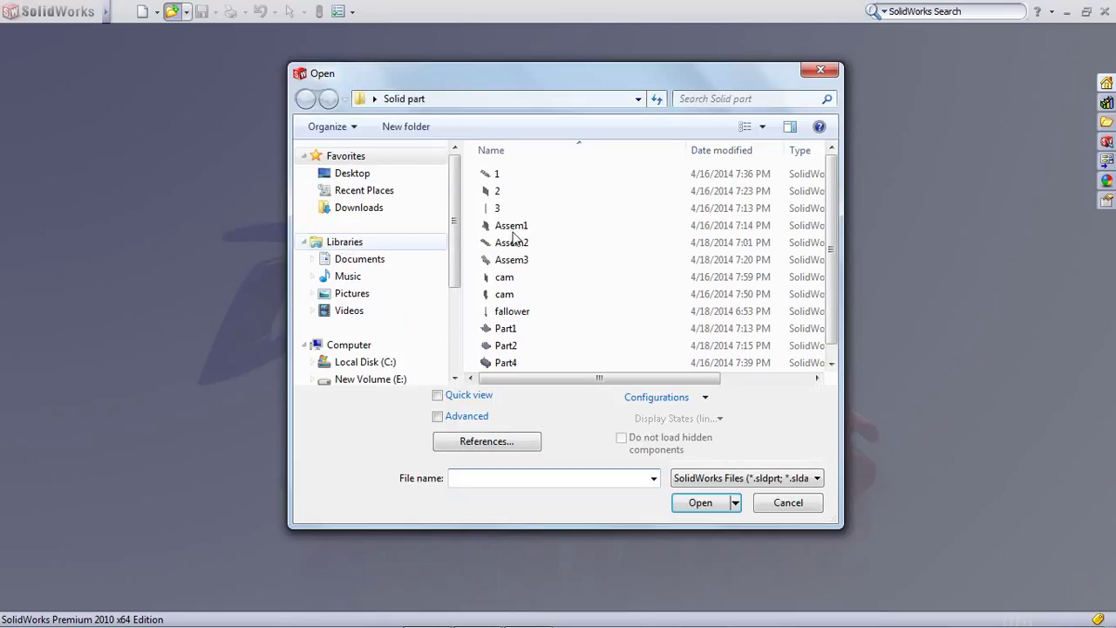
click(512, 226)
click(511, 244)
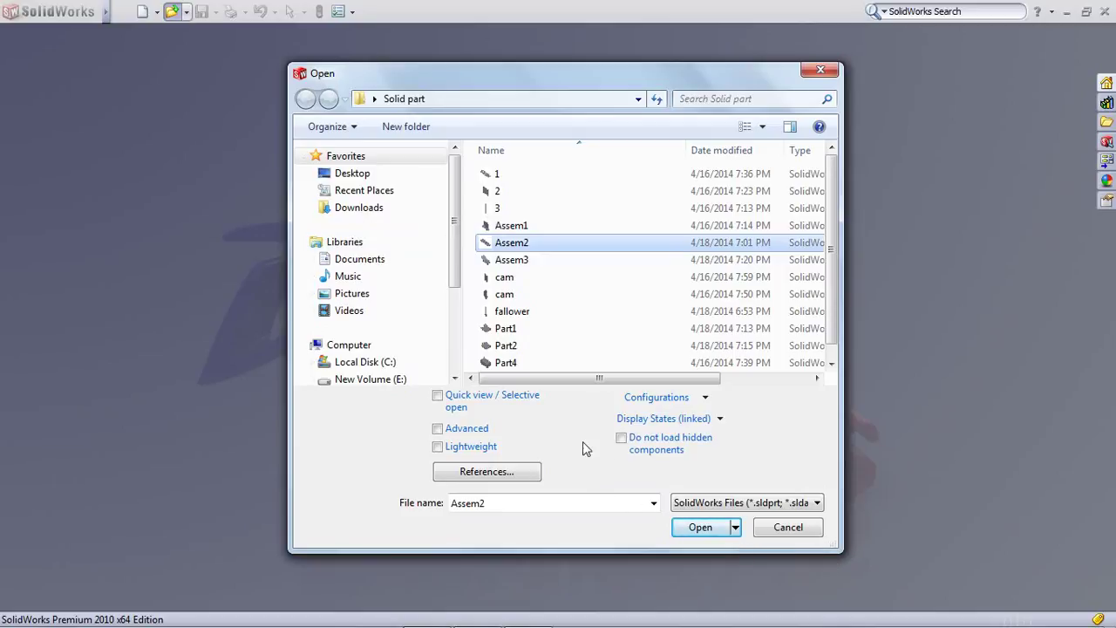
click(445, 398)
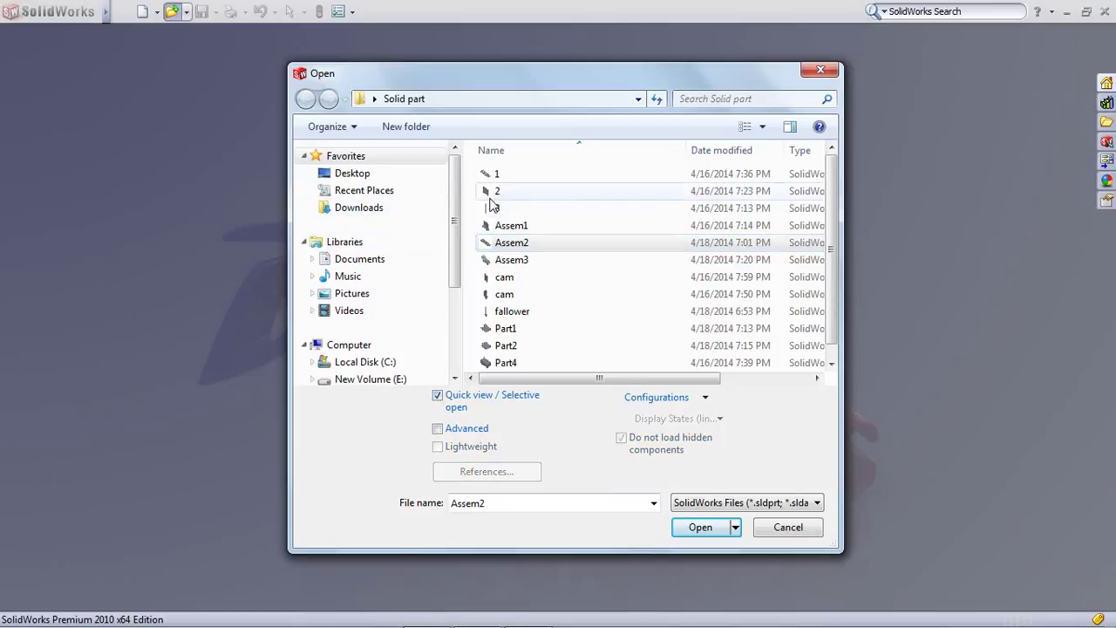
click(502, 261)
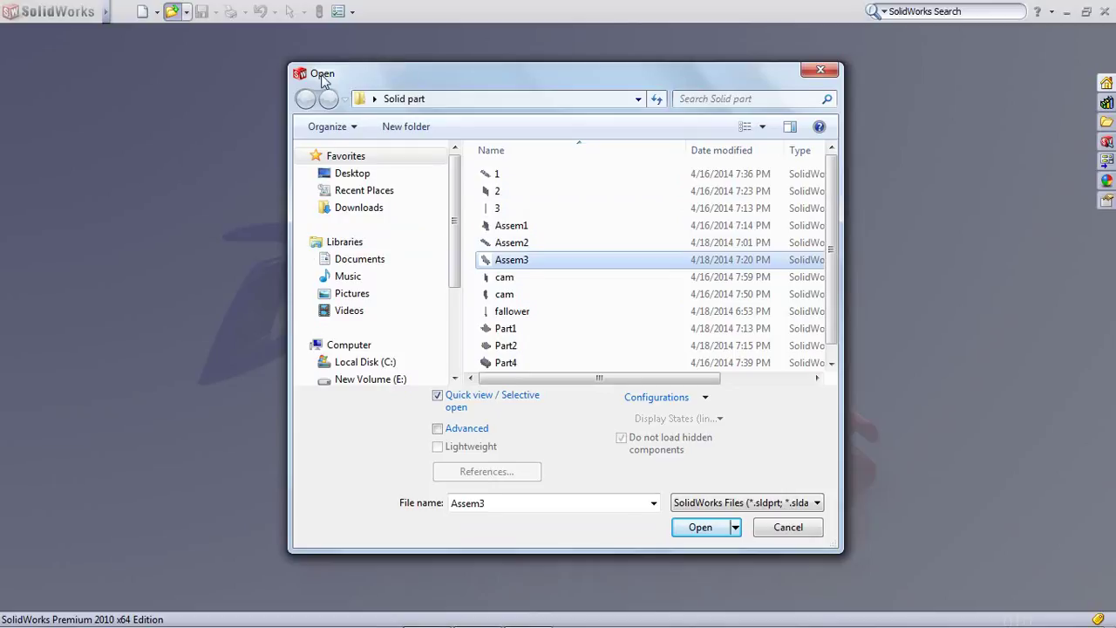
drag(322, 81, 104, 64)
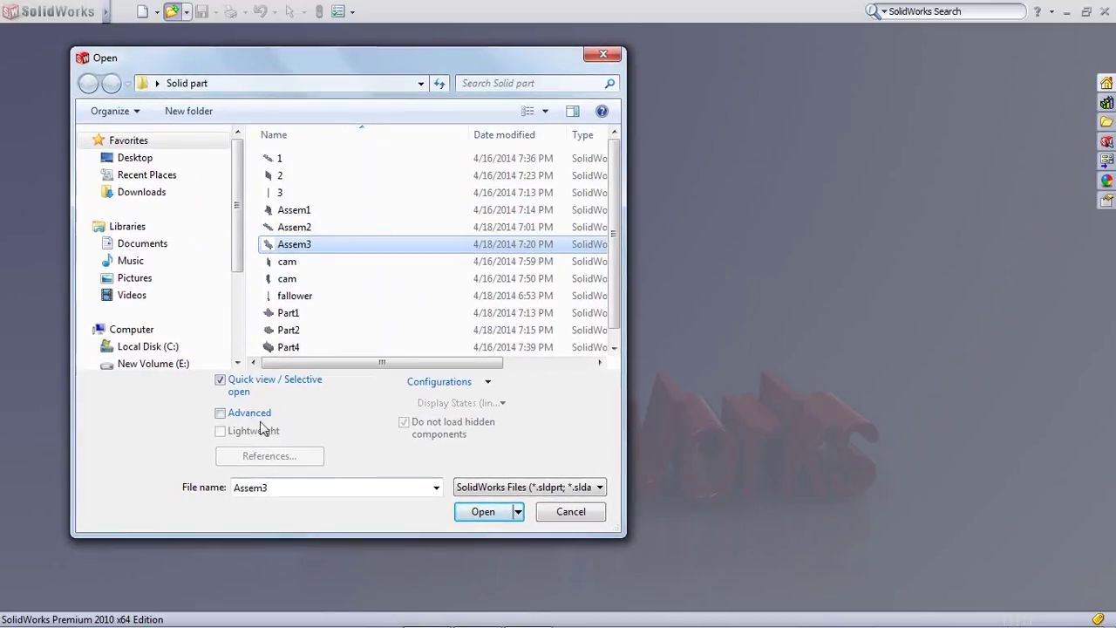
click(222, 414)
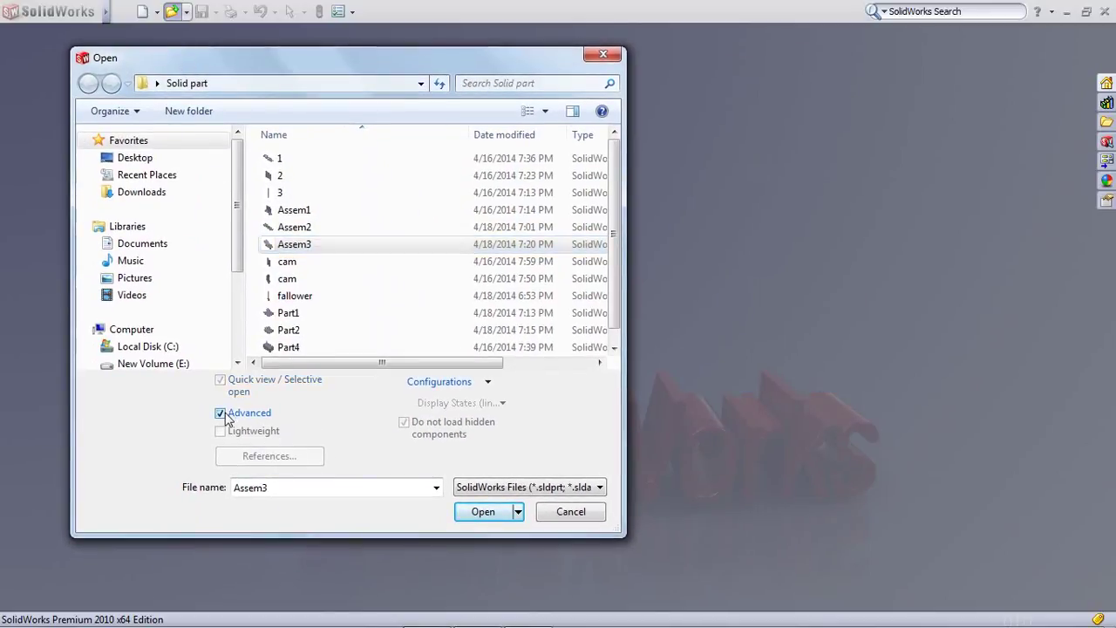
click(294, 210)
click(484, 512)
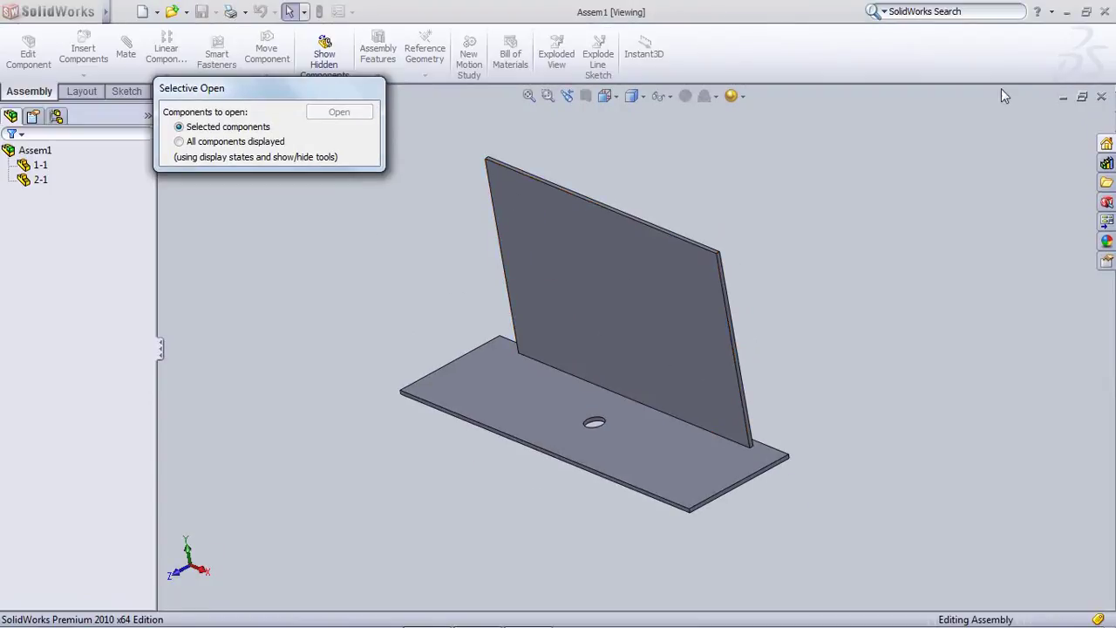
click(1102, 96)
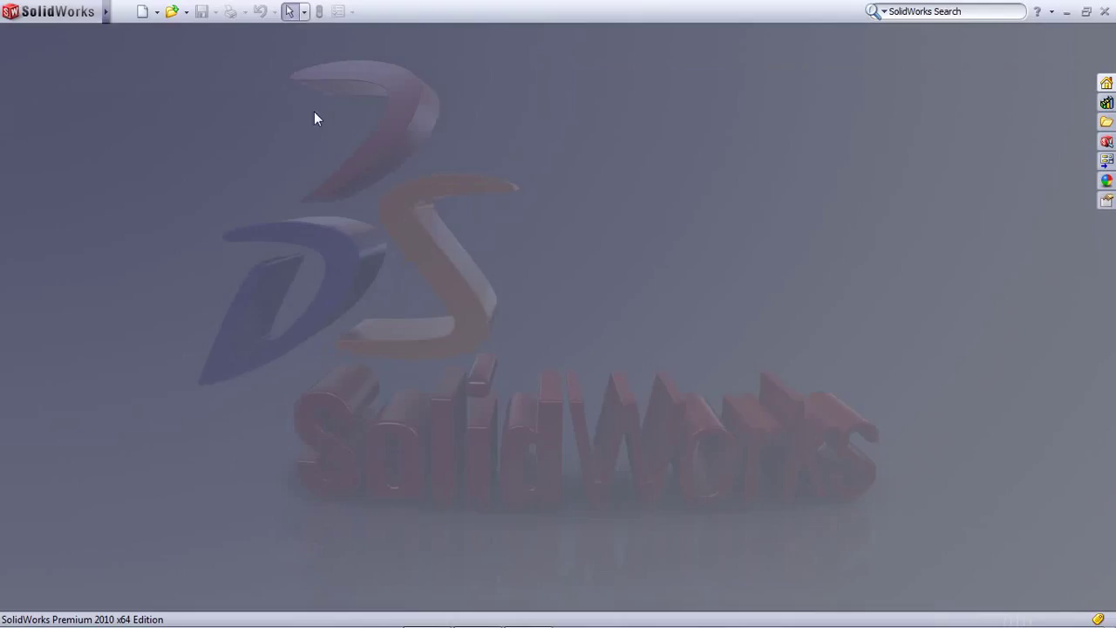
Open the Assem3 hinge assembly from the Solid part folder
click(171, 11)
click(301, 231)
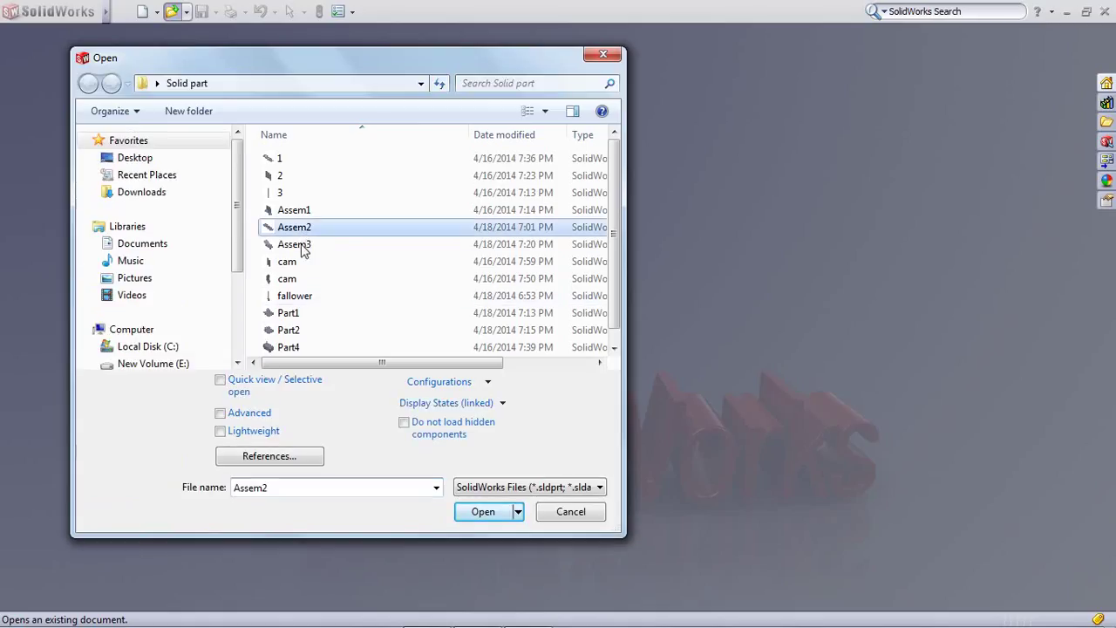
click(303, 248)
click(482, 513)
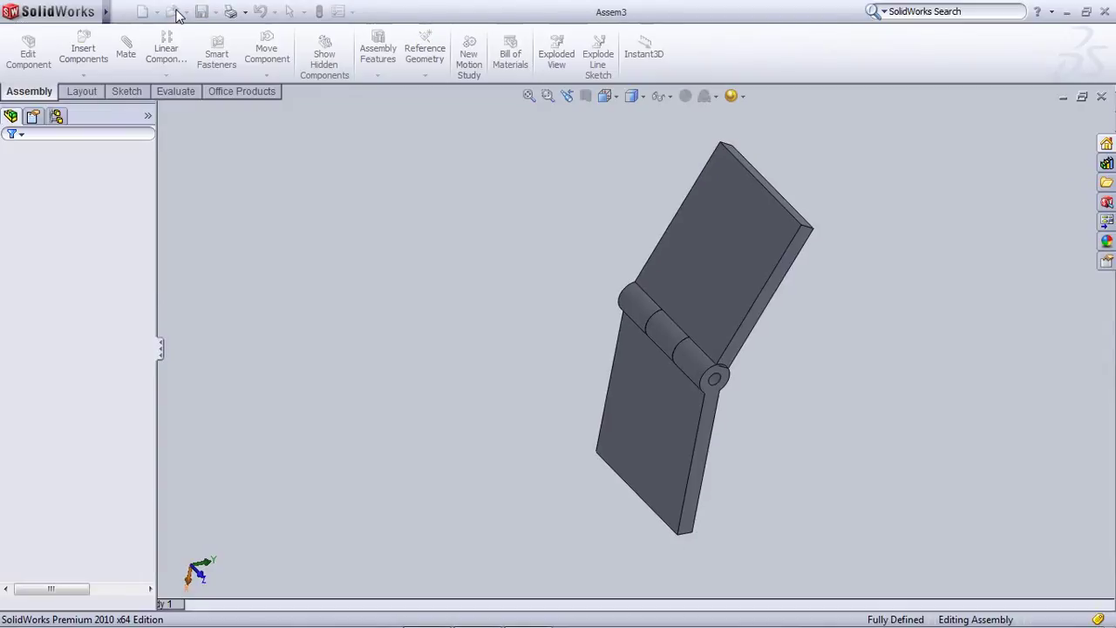
Look through the mechanical mate types in the Mate command, cancel it, and close the hinge assembly
click(127, 53)
click(130, 52)
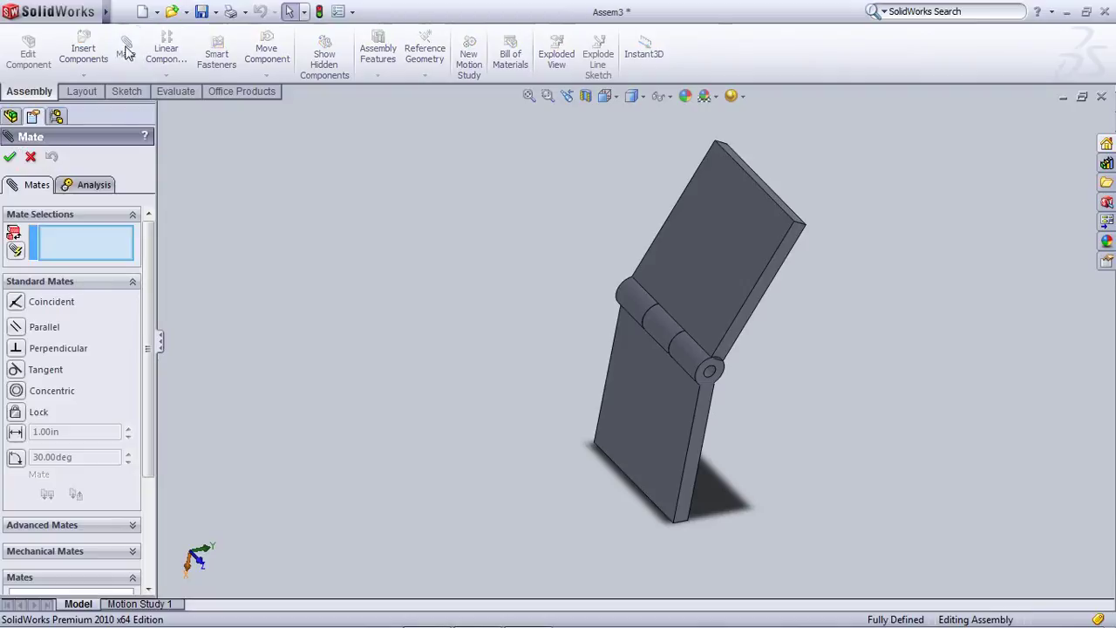
click(48, 283)
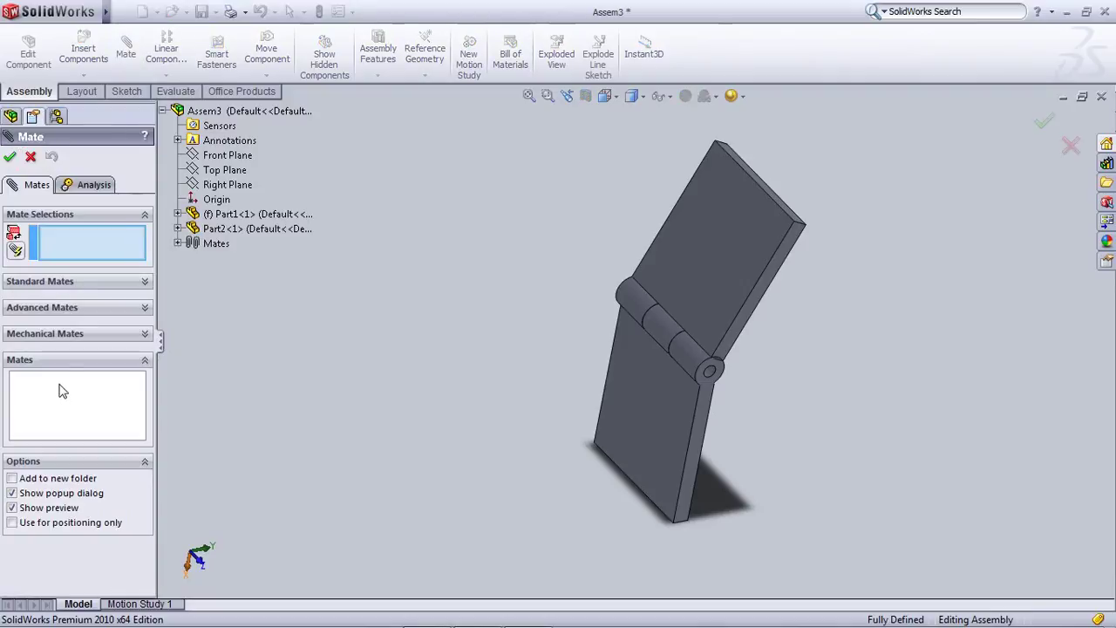
click(53, 334)
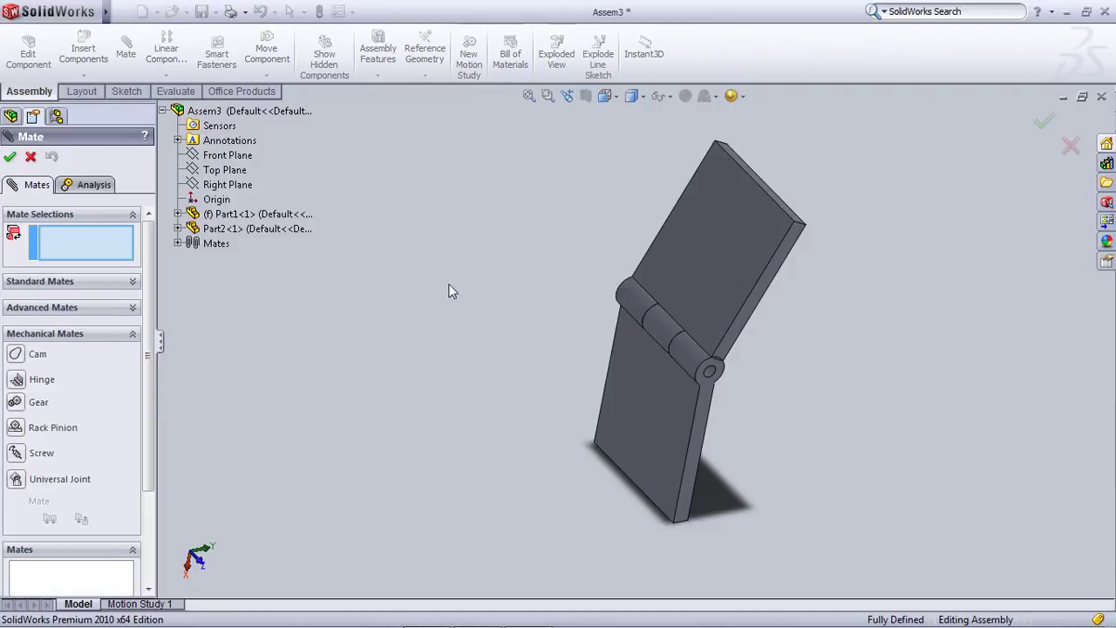
click(1072, 147)
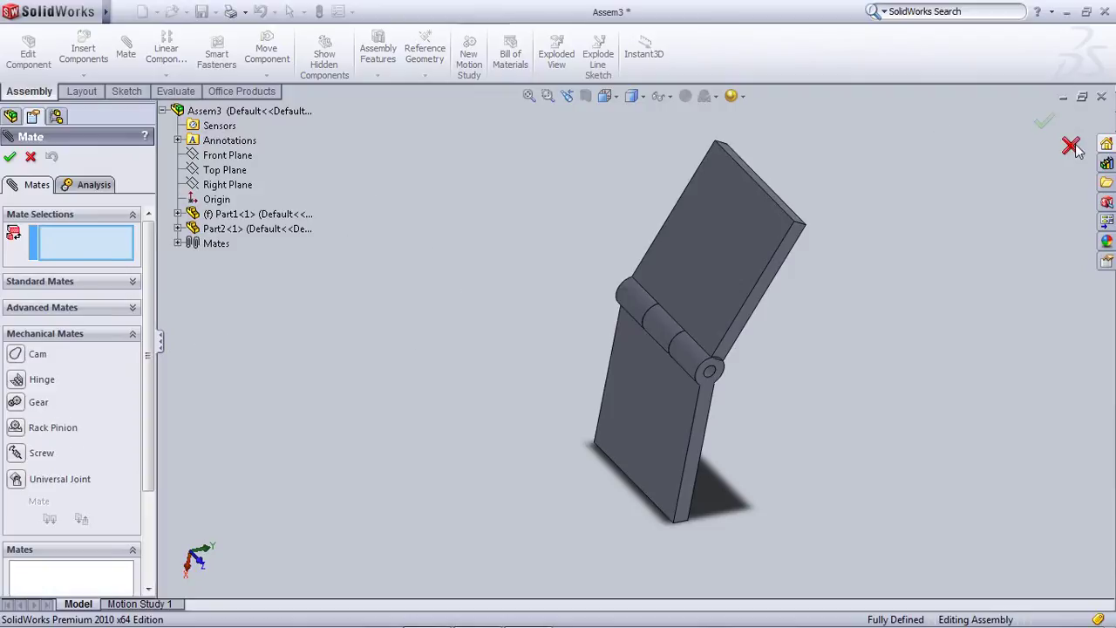
click(1101, 96)
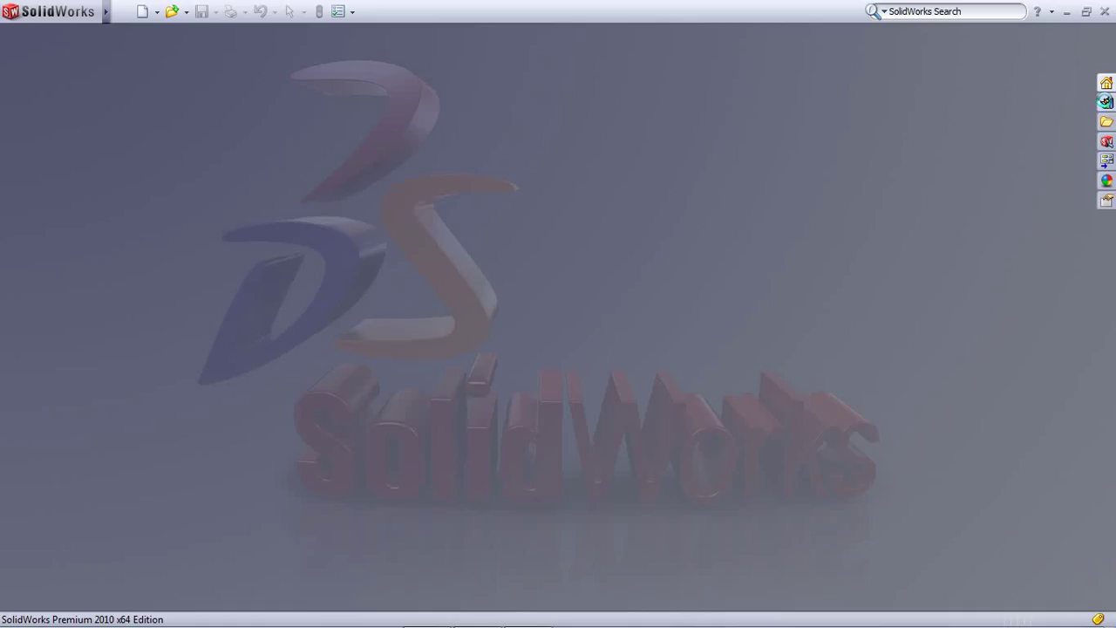
click(171, 11)
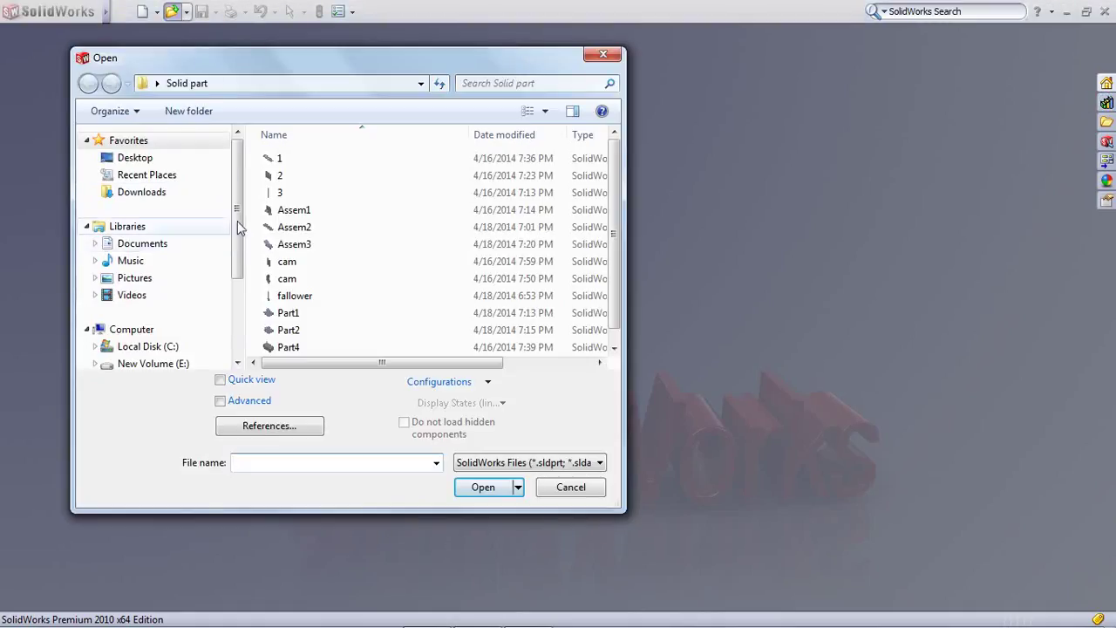
scroll(237, 221, down, 2)
click(614, 57)
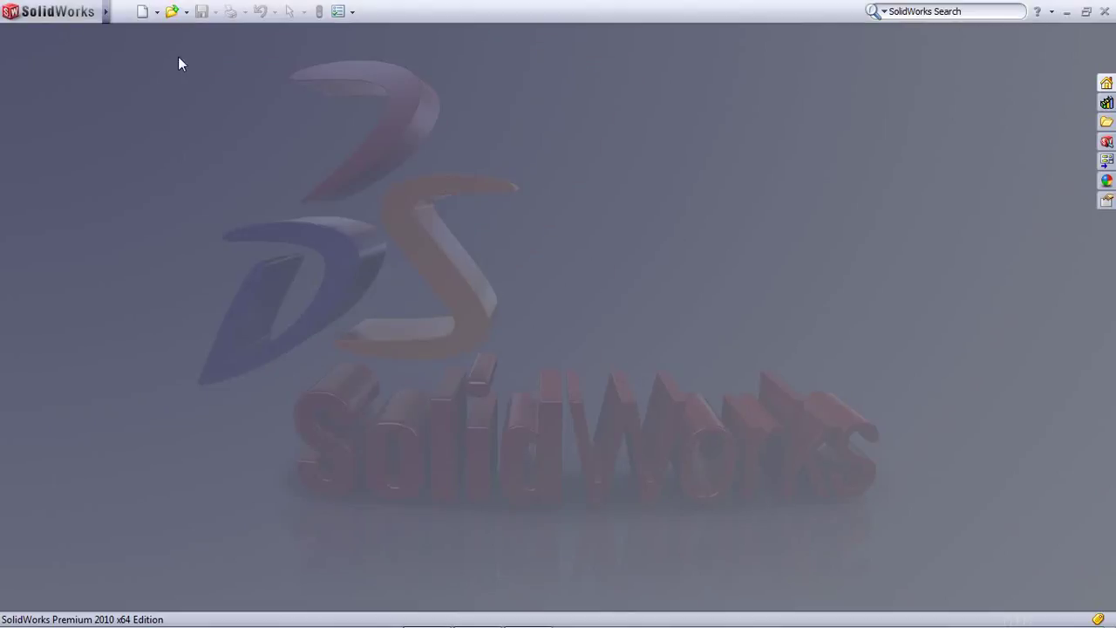
Create a new assembly document and leave Begin Assembly without inserting a component
click(143, 12)
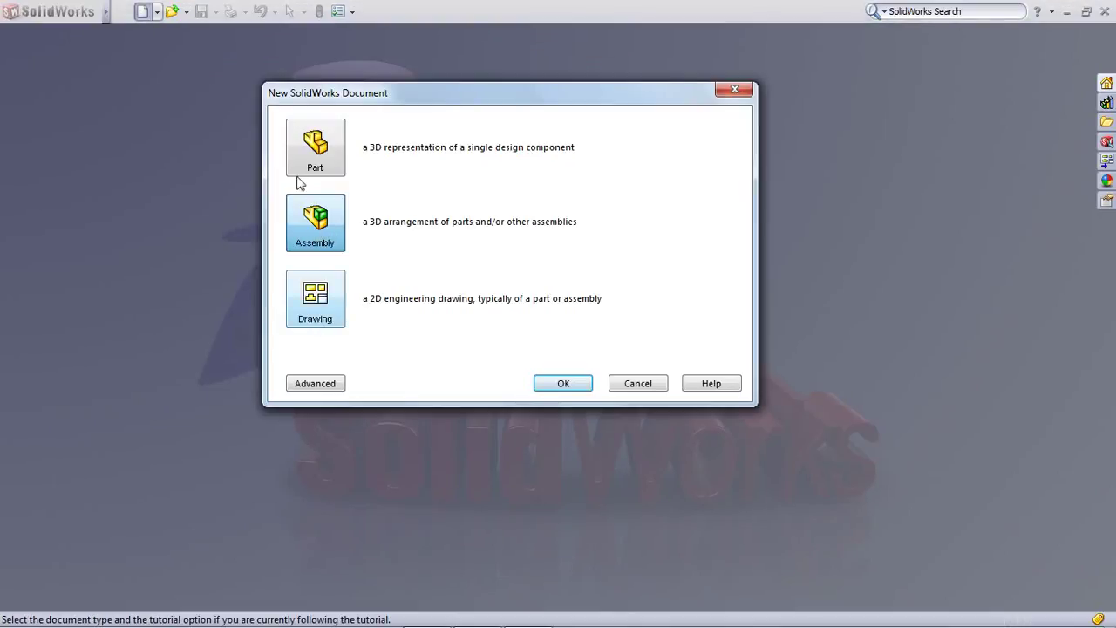
click(564, 383)
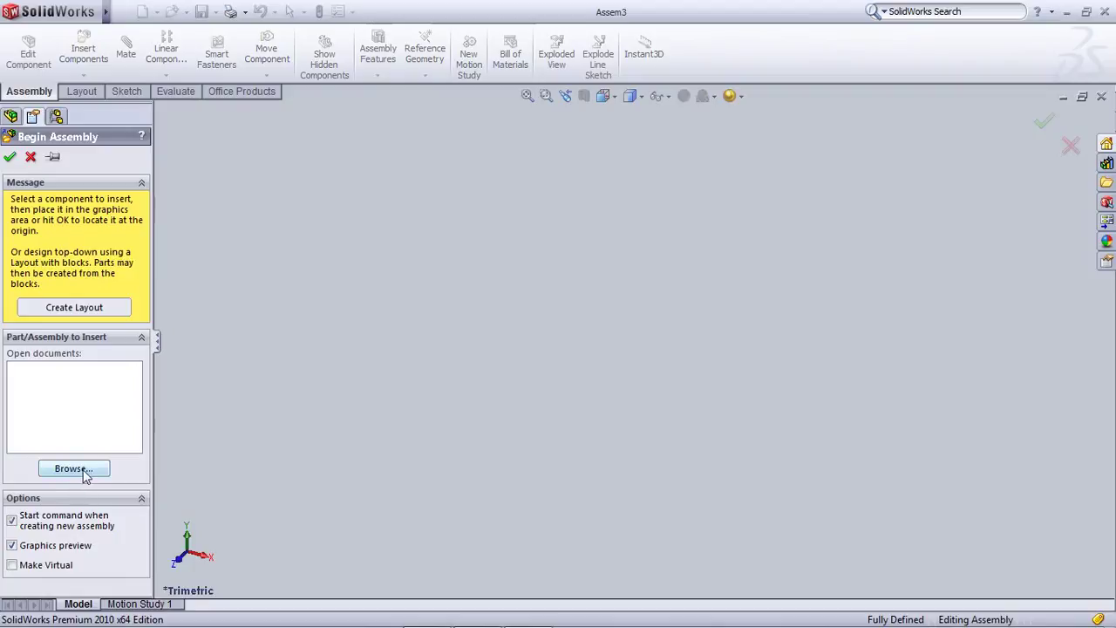
click(30, 156)
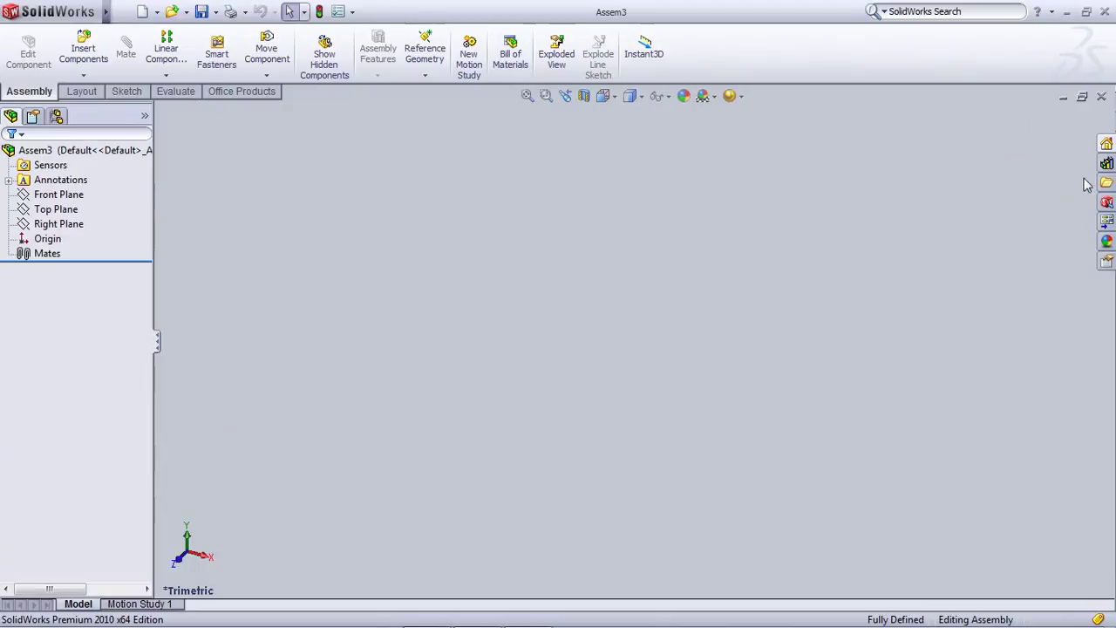
Add in the Toolbox from the Design Library
click(1106, 164)
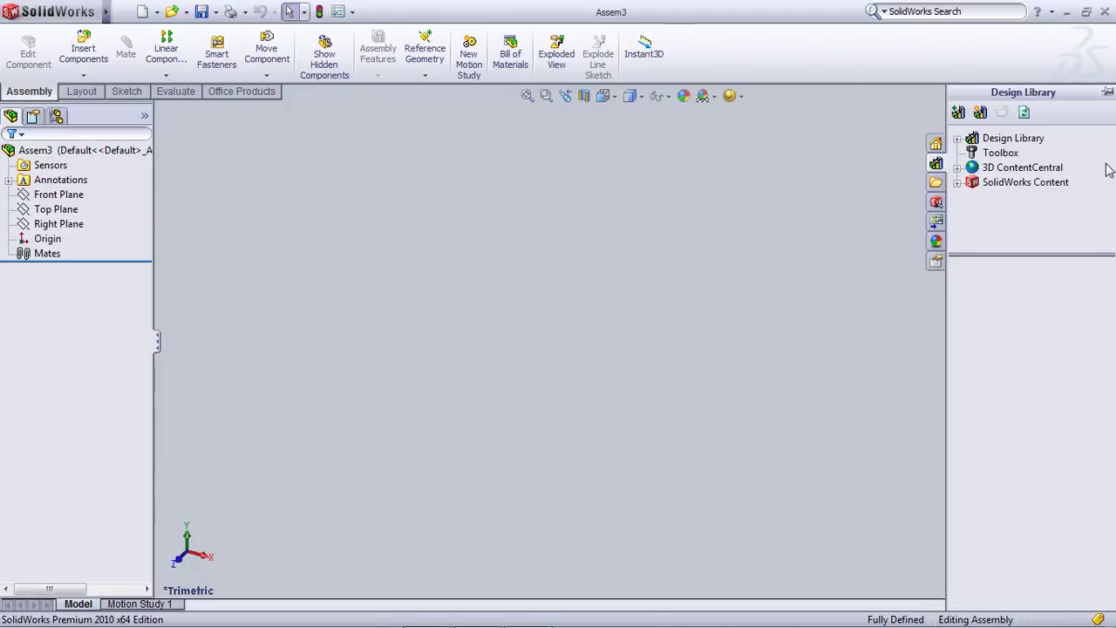
click(985, 142)
click(1012, 138)
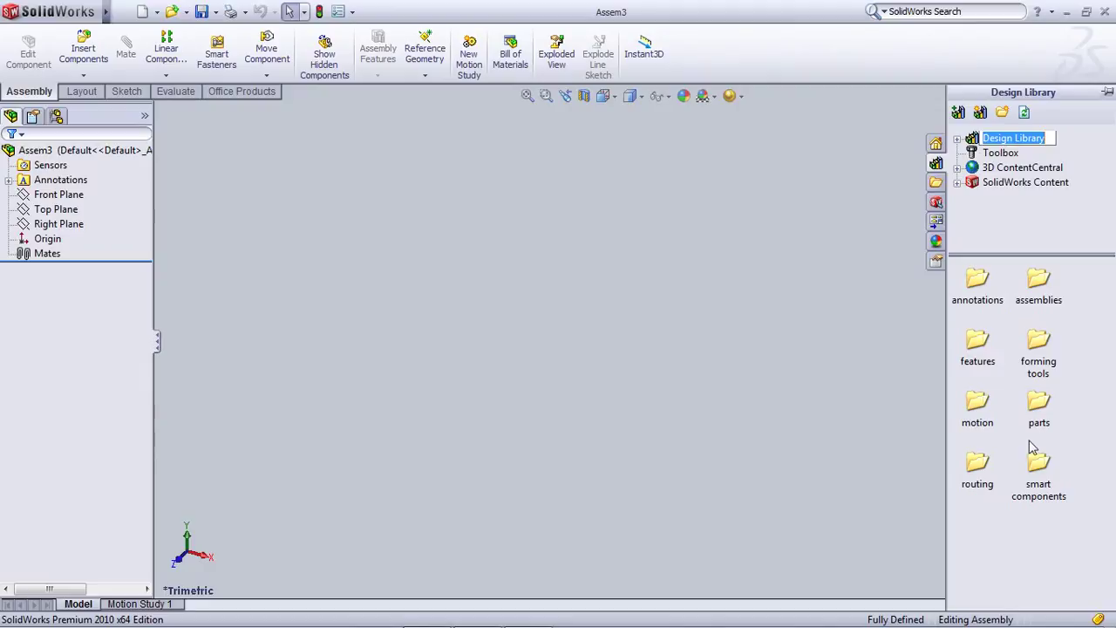
click(972, 154)
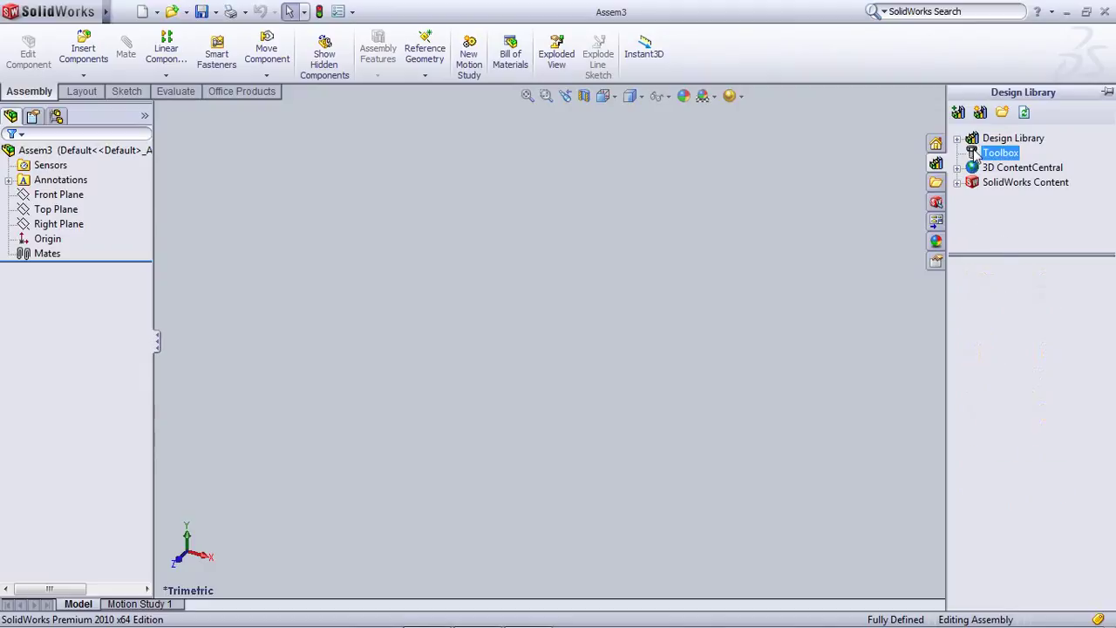
click(1032, 448)
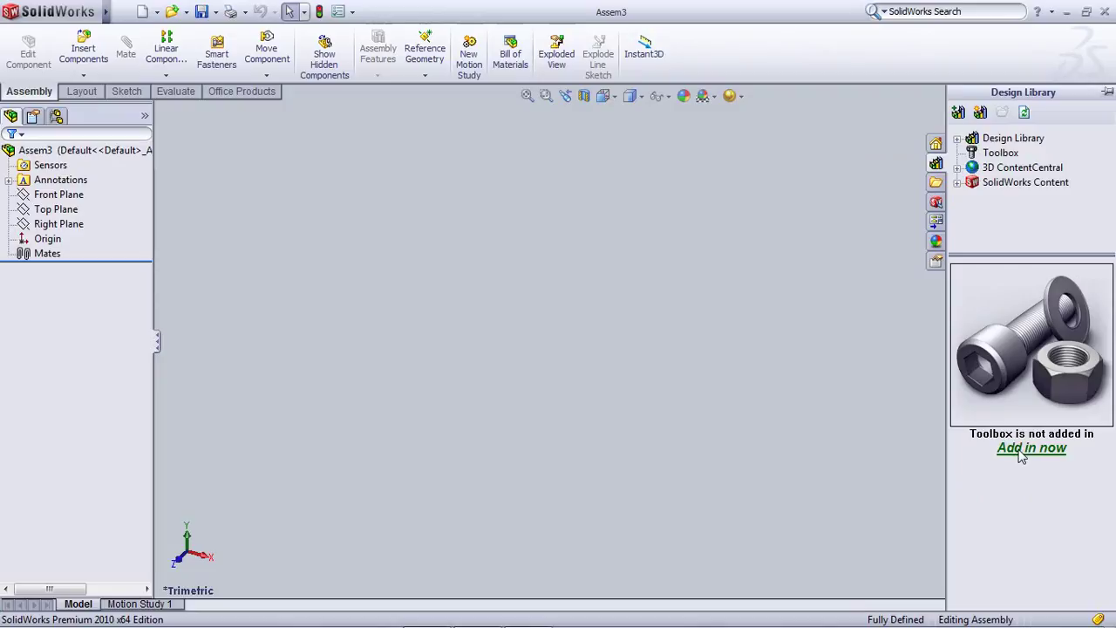
click(1019, 449)
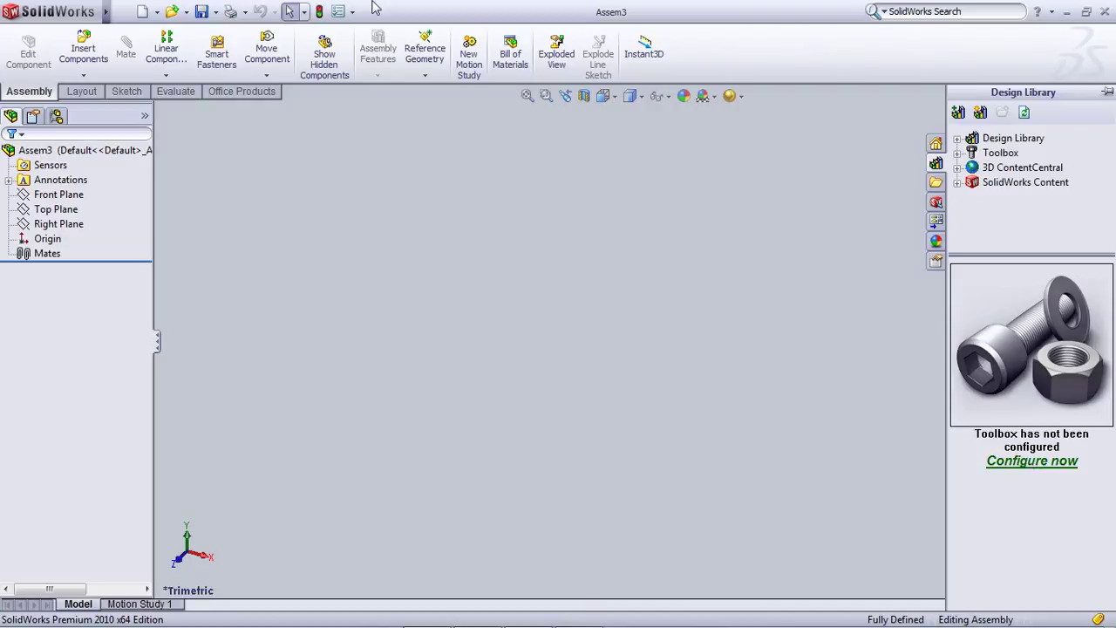
Browse the Toolbox's ISO standard to the Gears folder under Power Transmission
click(959, 154)
scroll(1017, 197, down, 1)
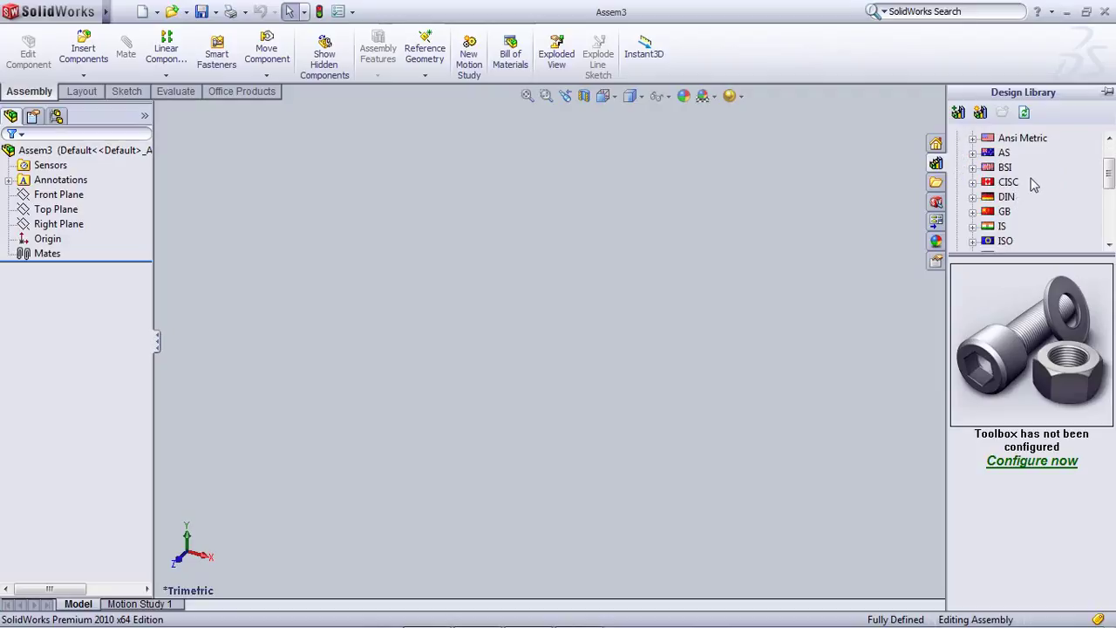
click(1008, 241)
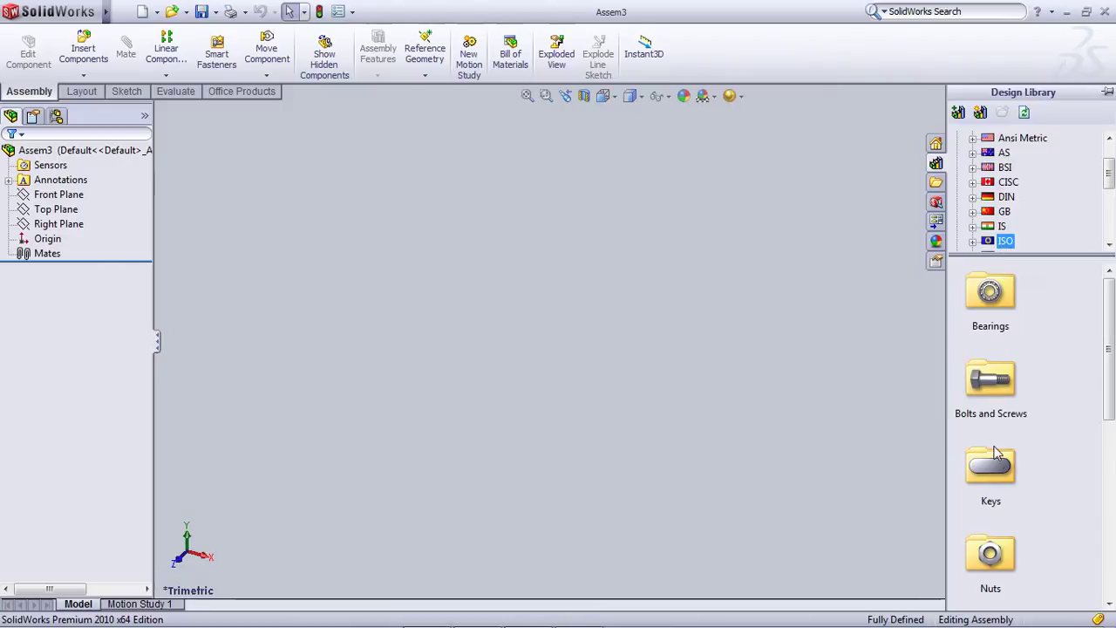
click(1066, 471)
scroll(1069, 466, down, 3)
scroll(1044, 501, down, 5)
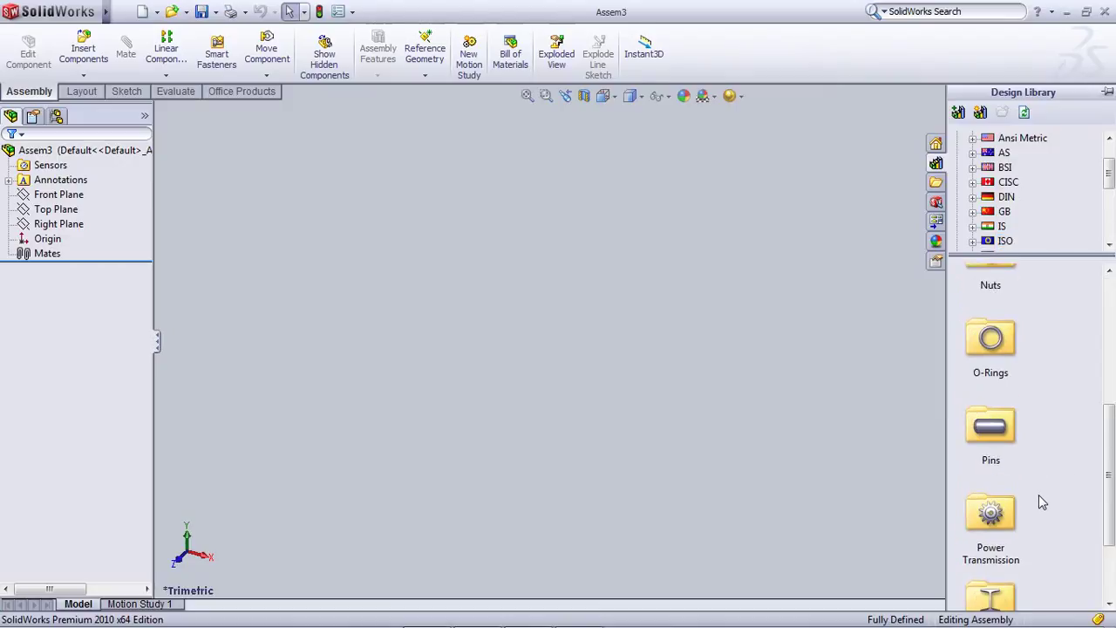
click(989, 482)
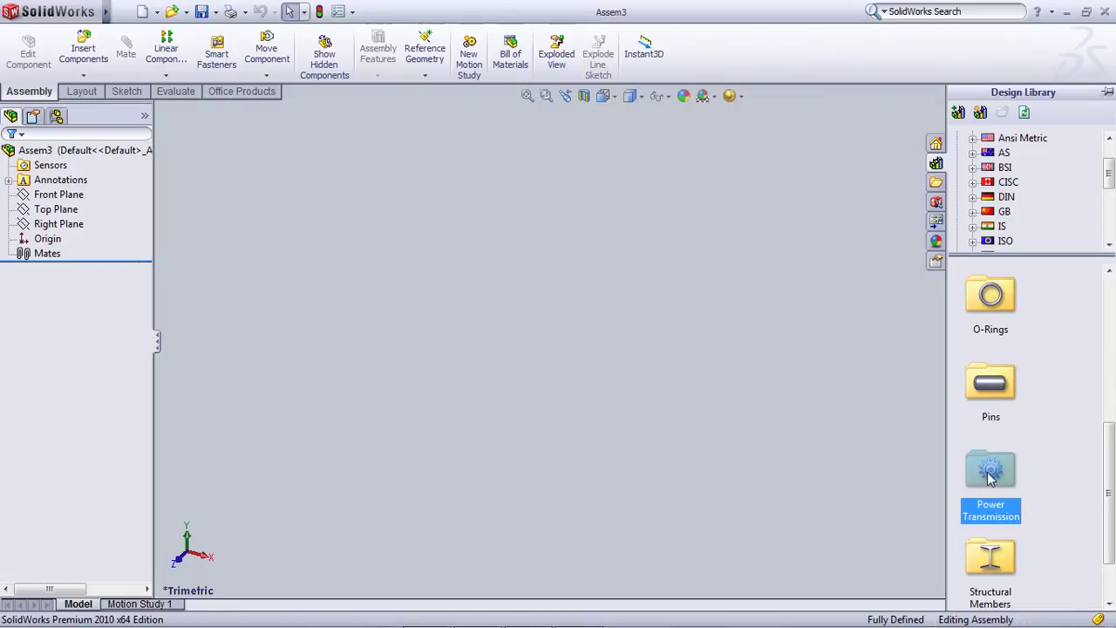
double_click(990, 475)
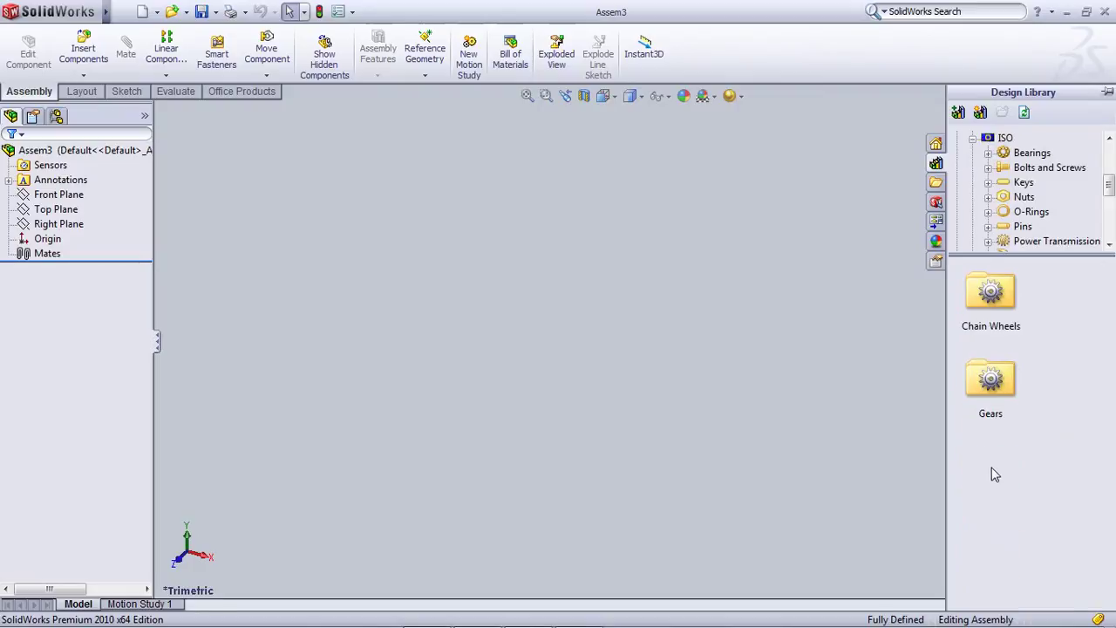
click(994, 384)
double_click(999, 391)
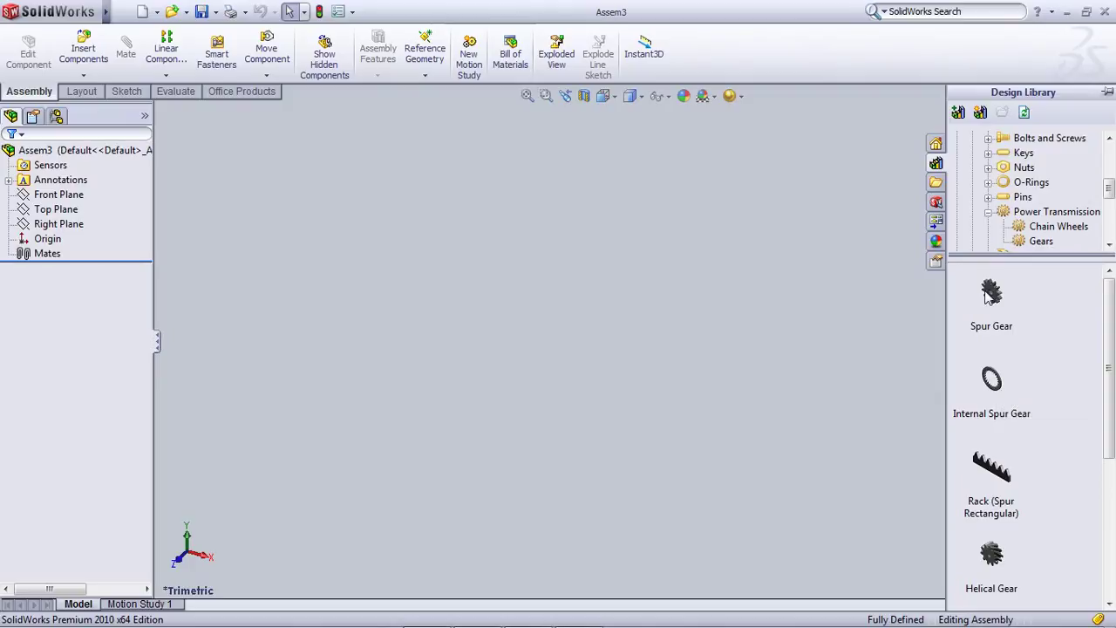
Place an ISO spur gear in the empty assembly, set its module to 4, and accept it with 10 teeth and face width 12
drag(991, 293, 616, 384)
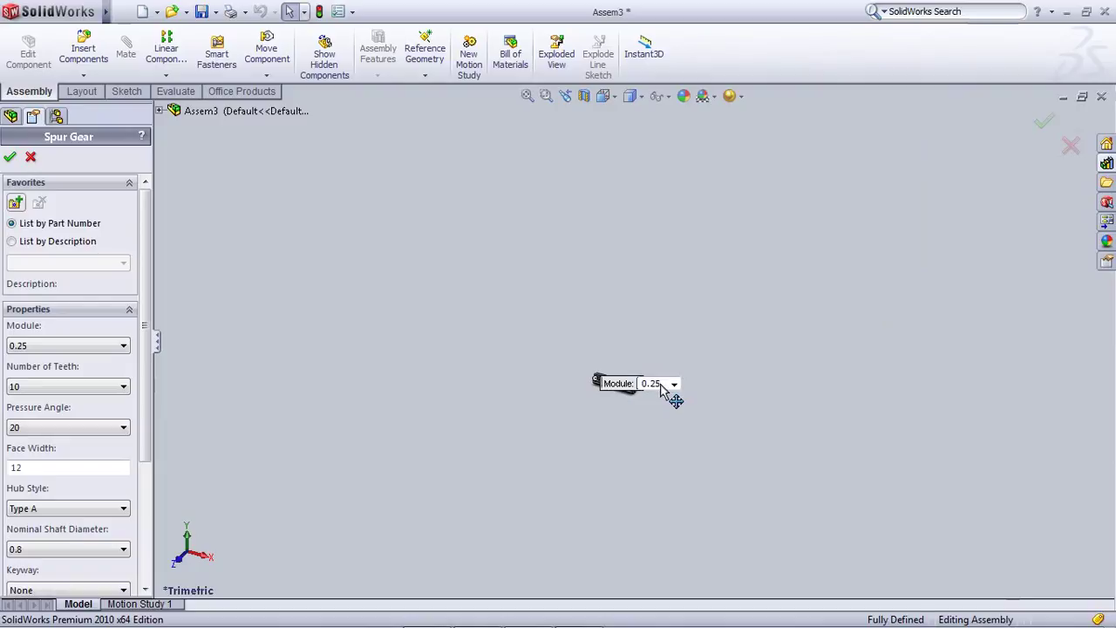
click(674, 385)
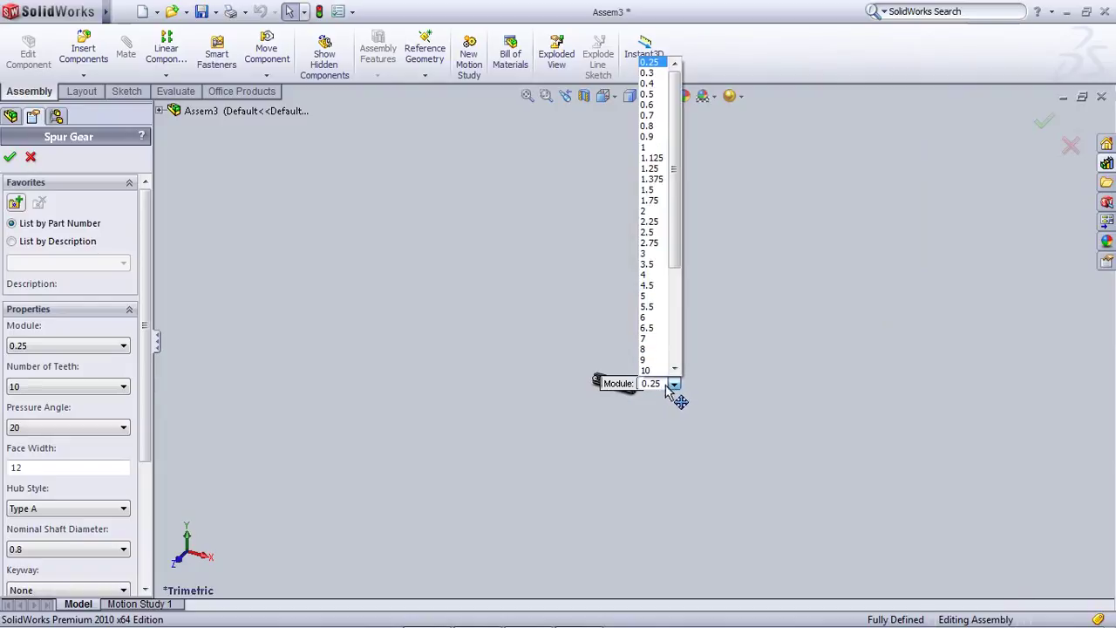
click(652, 276)
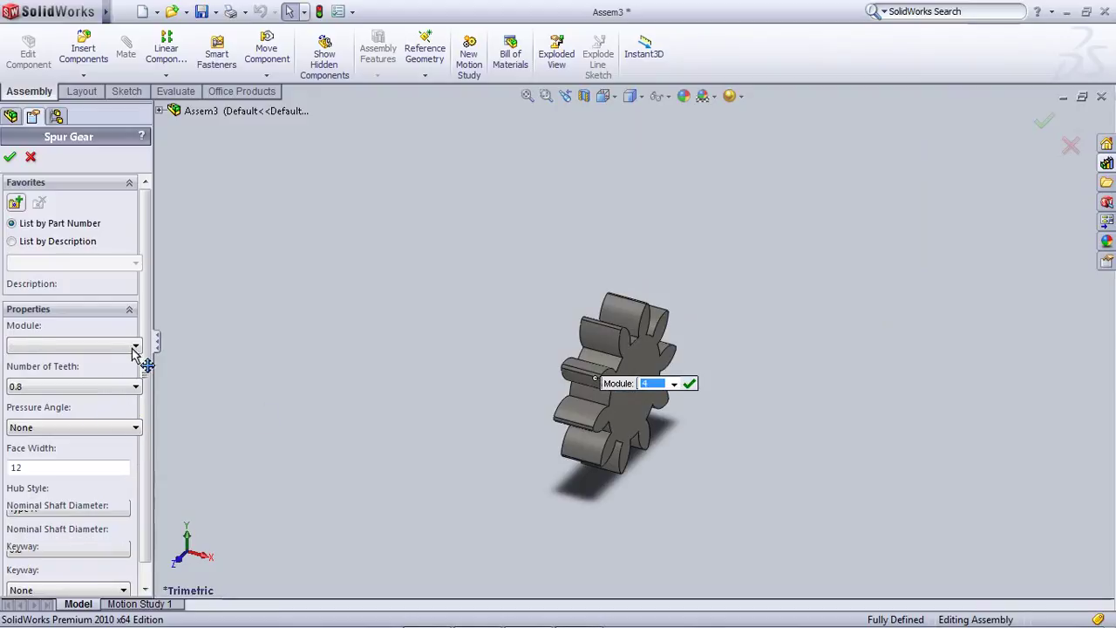
scroll(159, 340, down, 10)
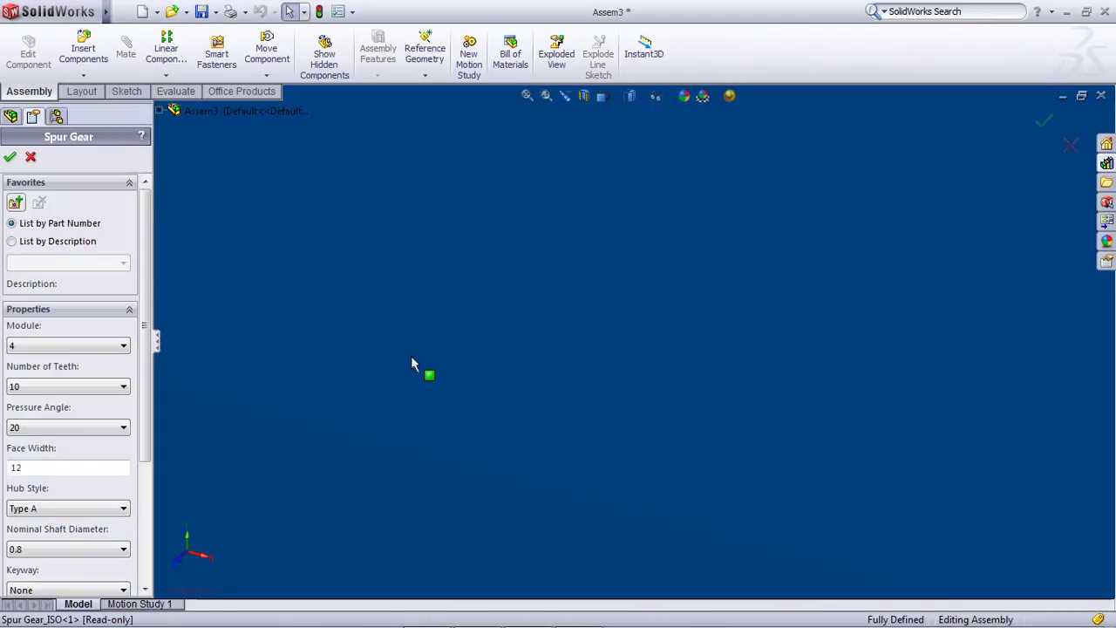
scroll(437, 363, up, 10)
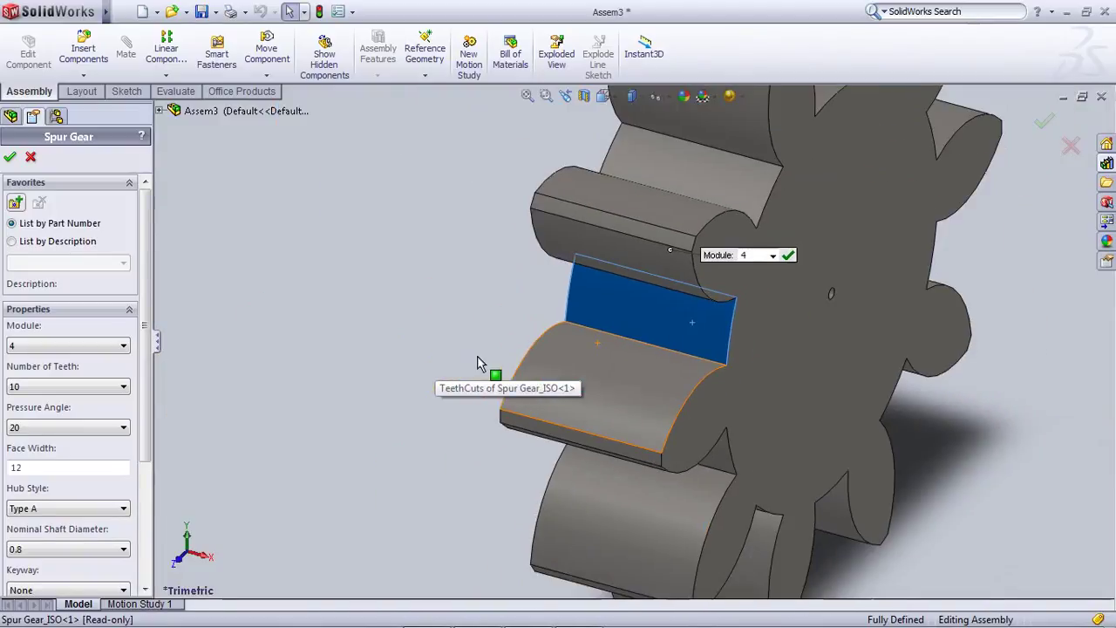
scroll(478, 362, up, 3)
middle_drag(634, 446, 721, 363)
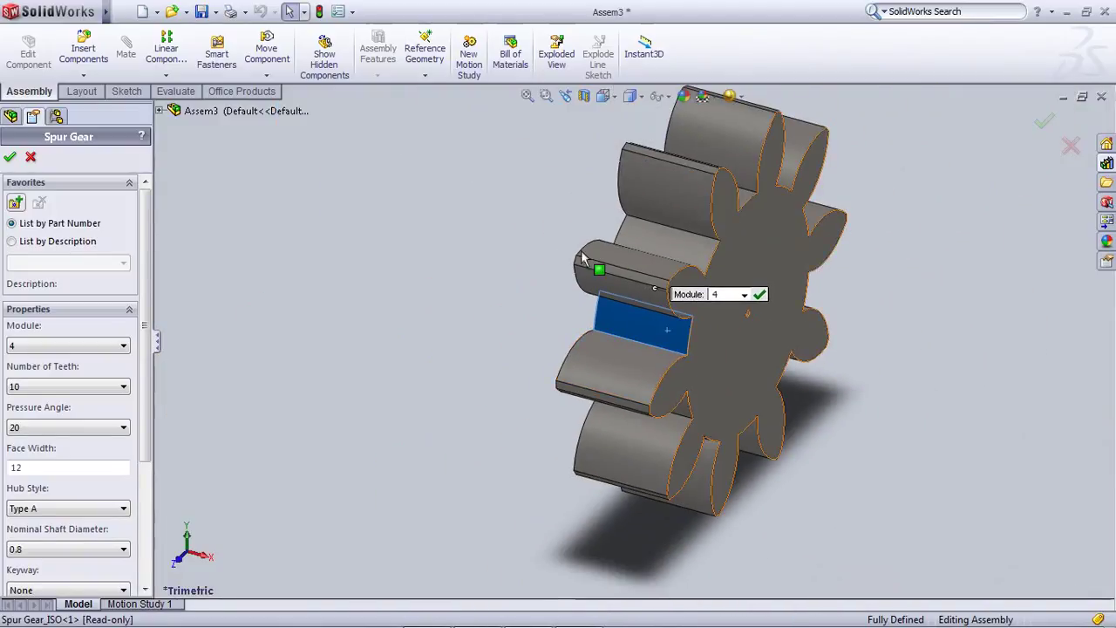
middle_drag(601, 259, 640, 325)
right_click(640, 324)
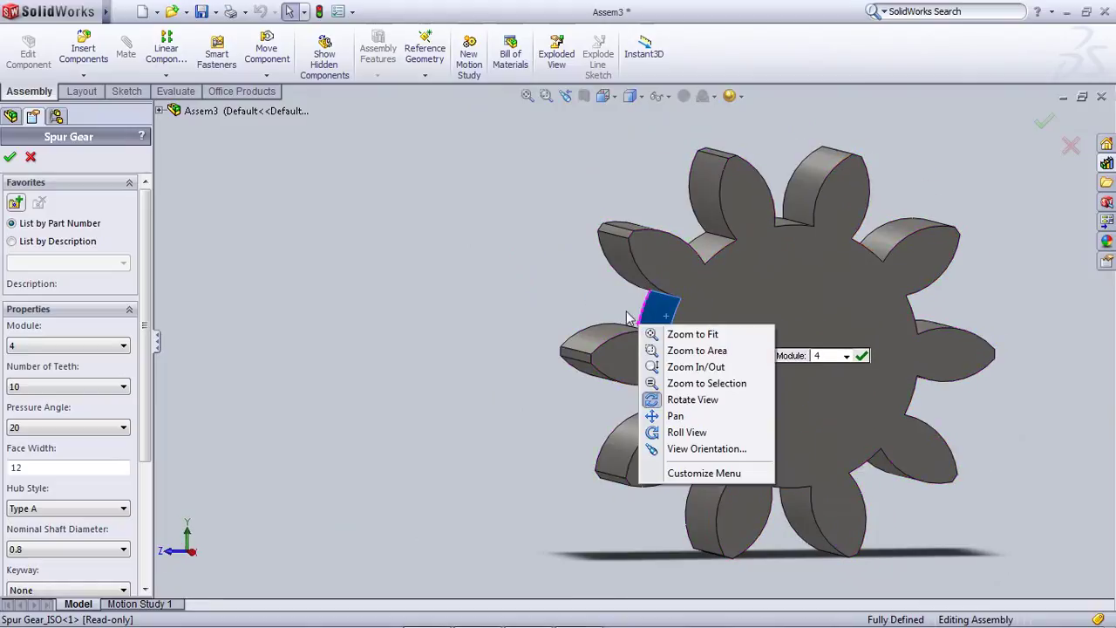
click(450, 318)
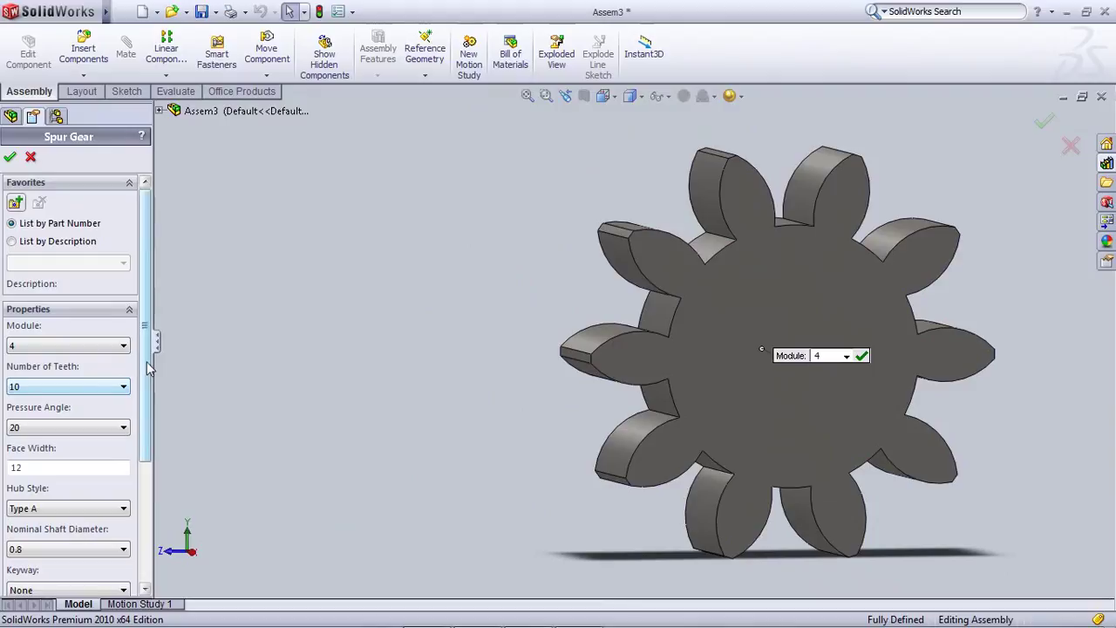
drag(144, 371, 164, 324)
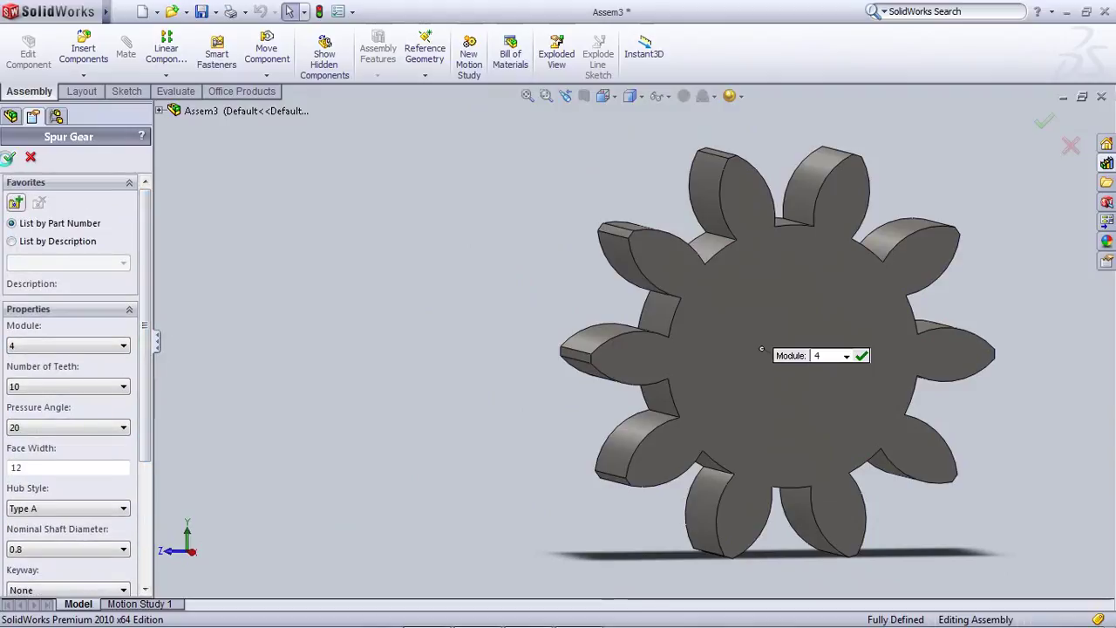
click(8, 157)
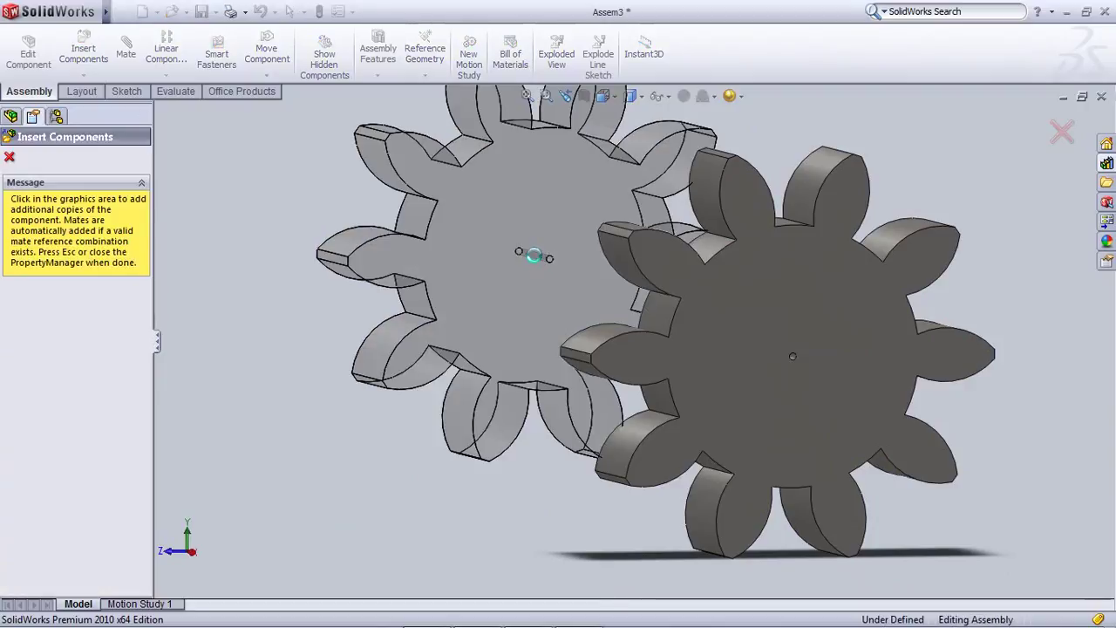
Place a second copy of the spur gear beside the first one and finish inserting components
scroll(774, 345, up, 5)
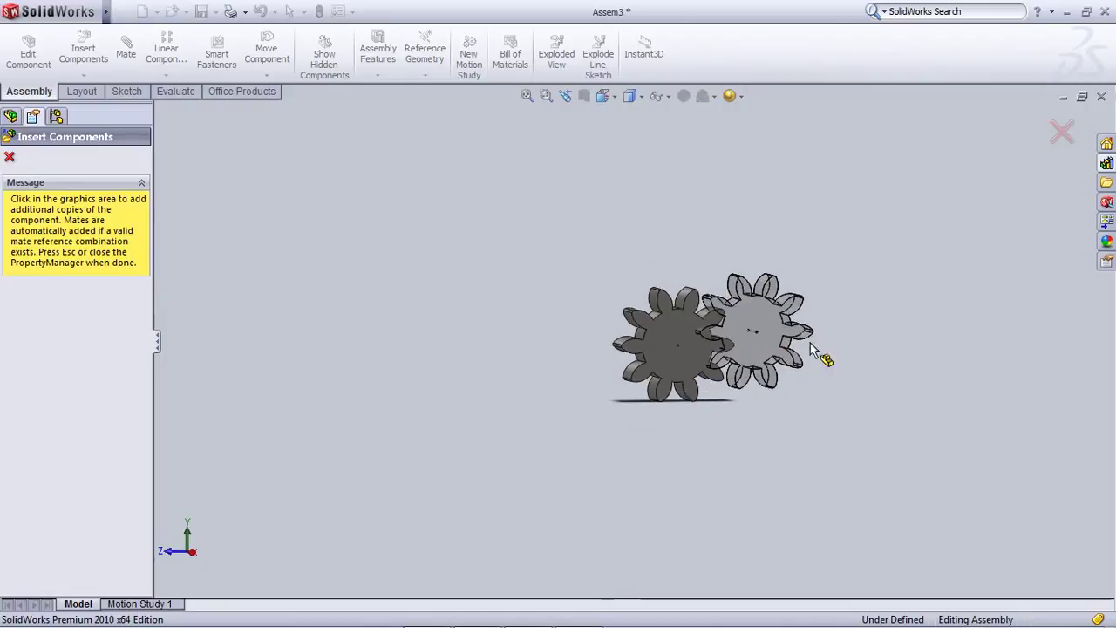
middle_drag(811, 347, 809, 375)
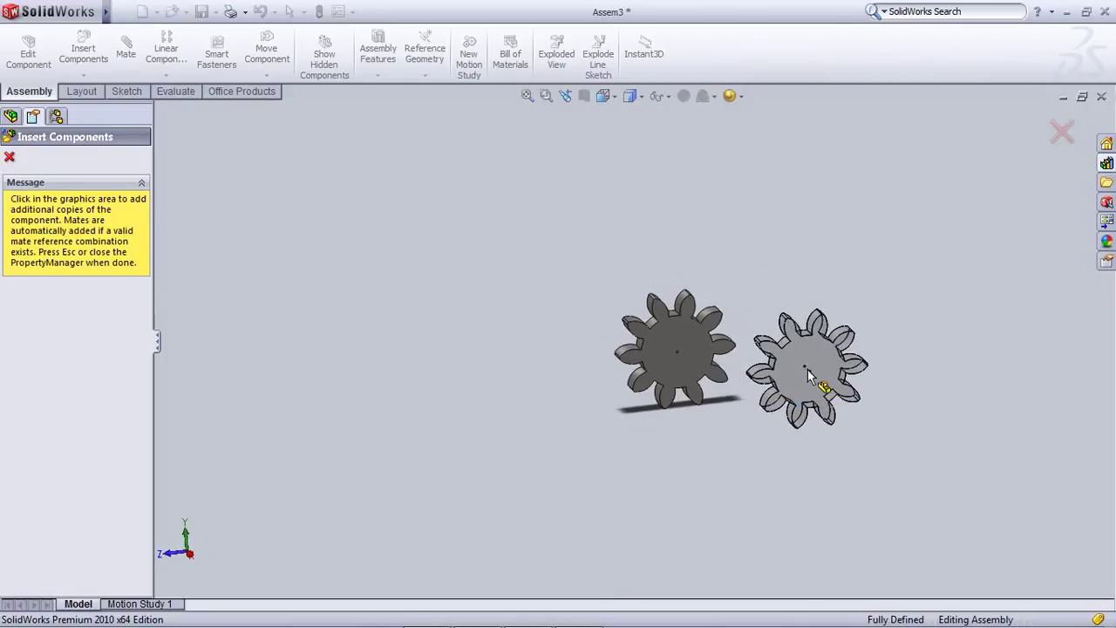
click(810, 375)
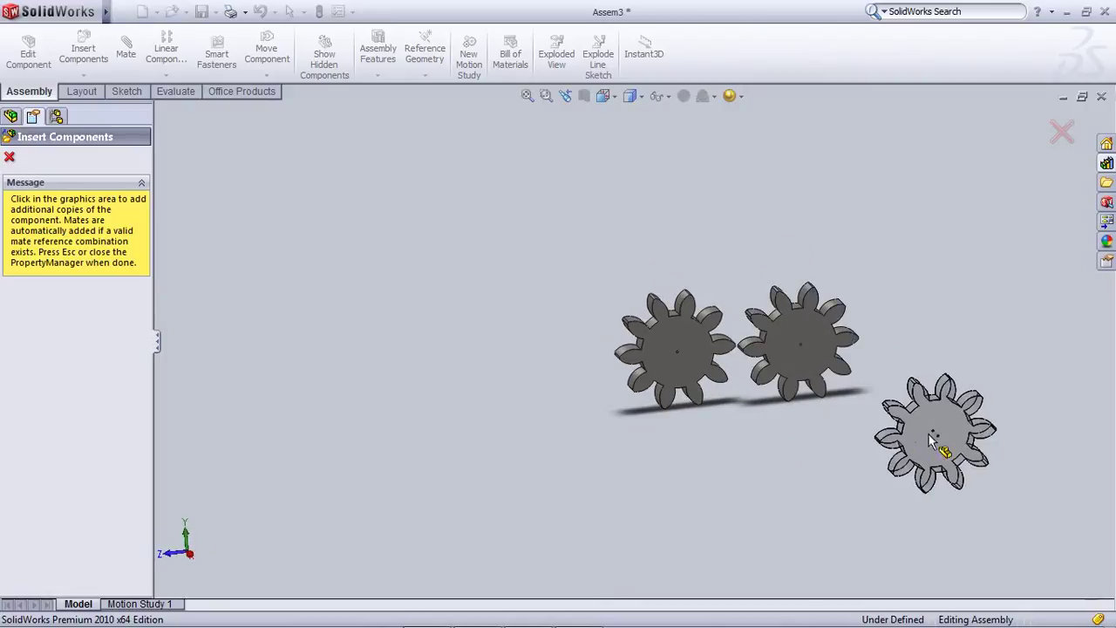
key(Escape)
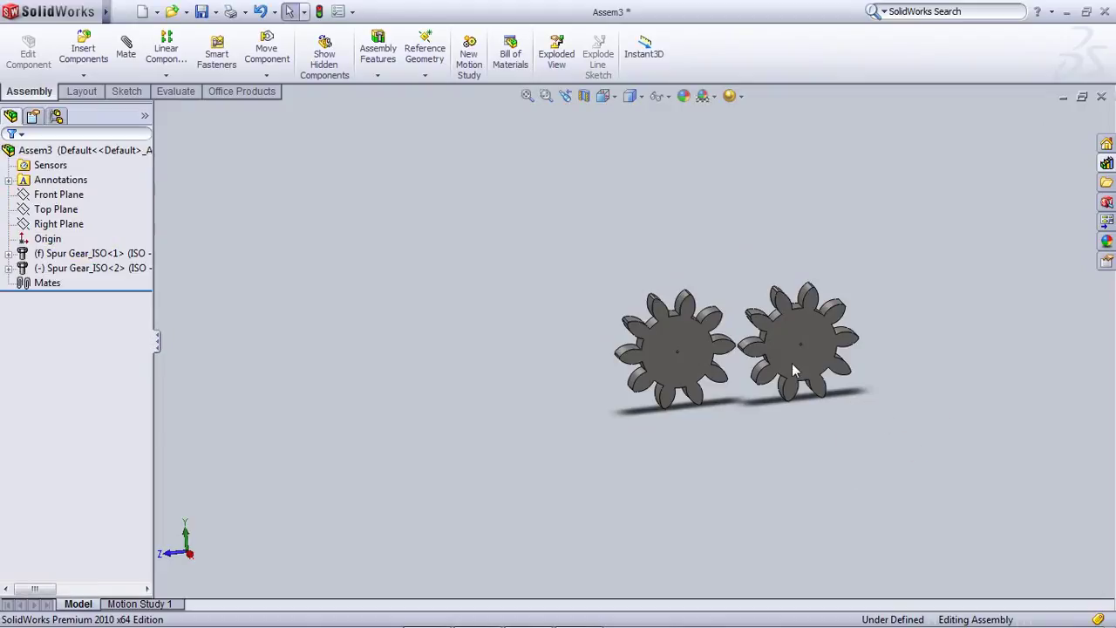
Examine both spur gears from several angles, including the first gear's centre hole up close
scroll(743, 357, up, 5)
scroll(665, 376, down, 2)
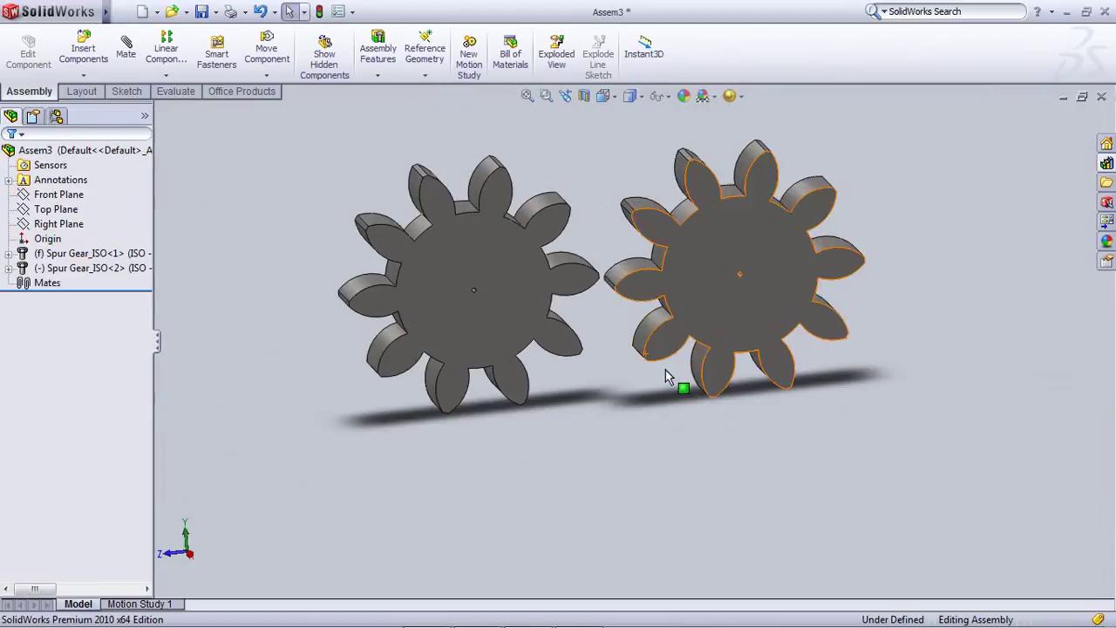
middle_drag(665, 375, 543, 276)
middle_drag(526, 323, 668, 391)
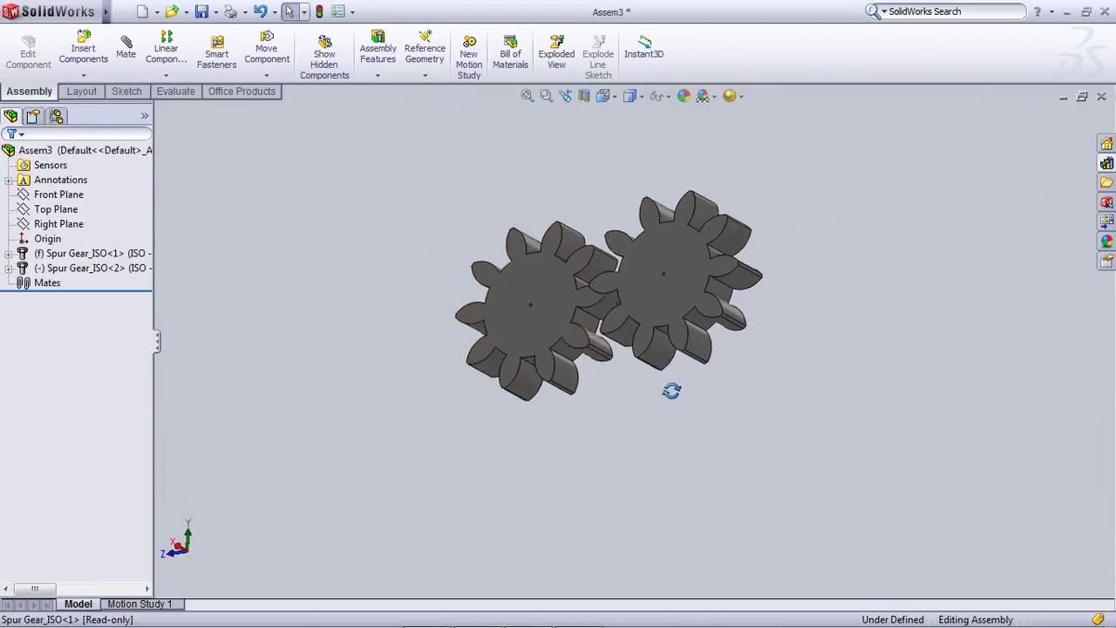
click(630, 346)
middle_drag(631, 347, 695, 445)
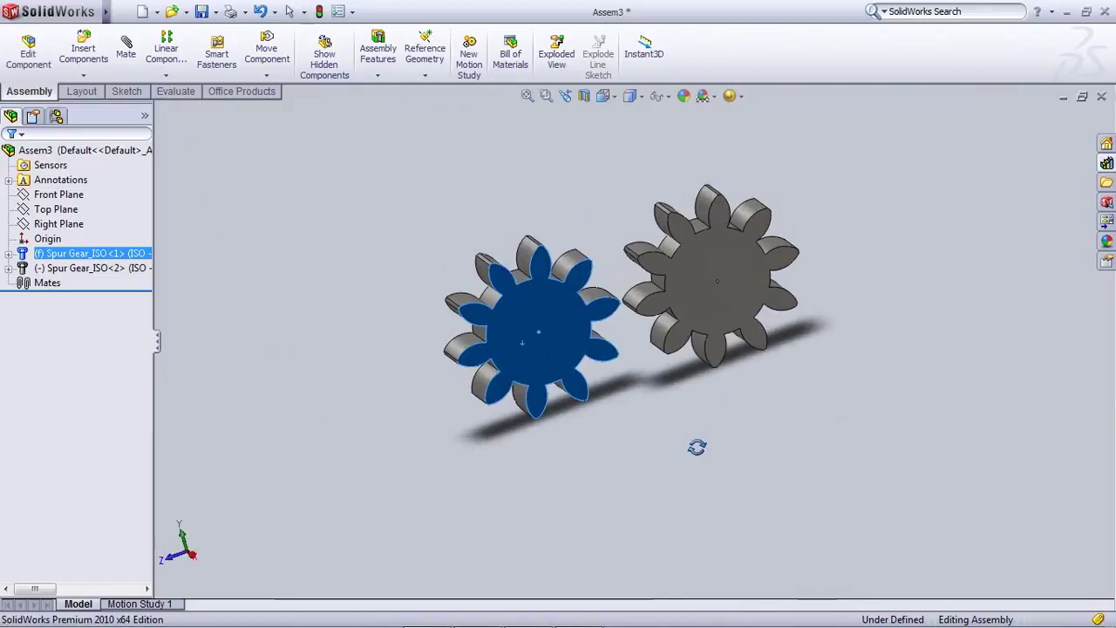
scroll(741, 324, down, 3)
scroll(372, 408, down, 3)
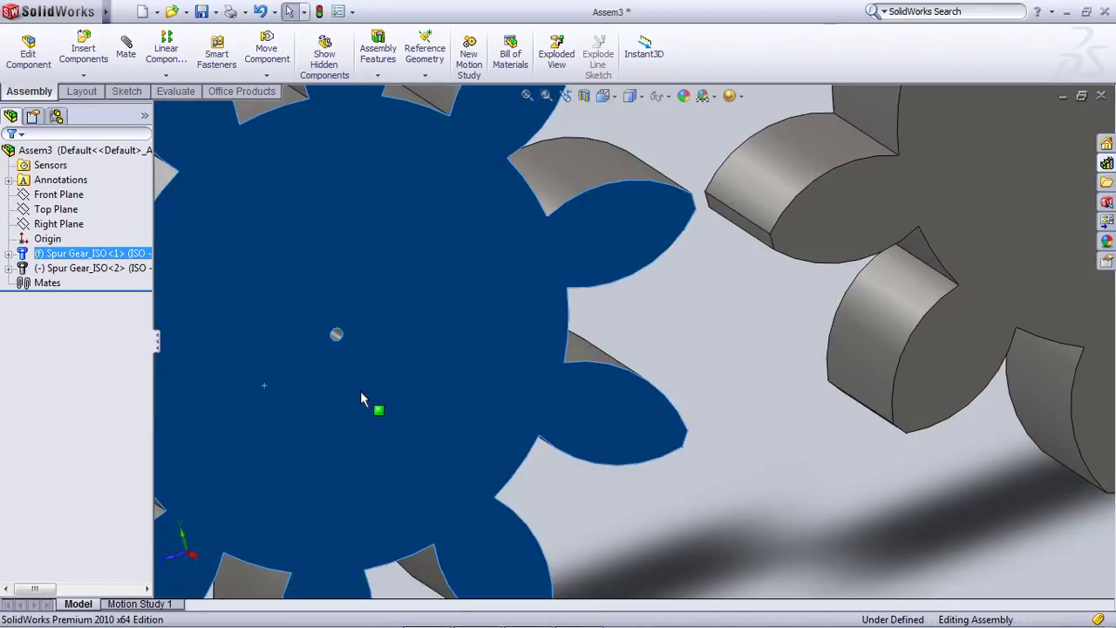
right_click(73, 254)
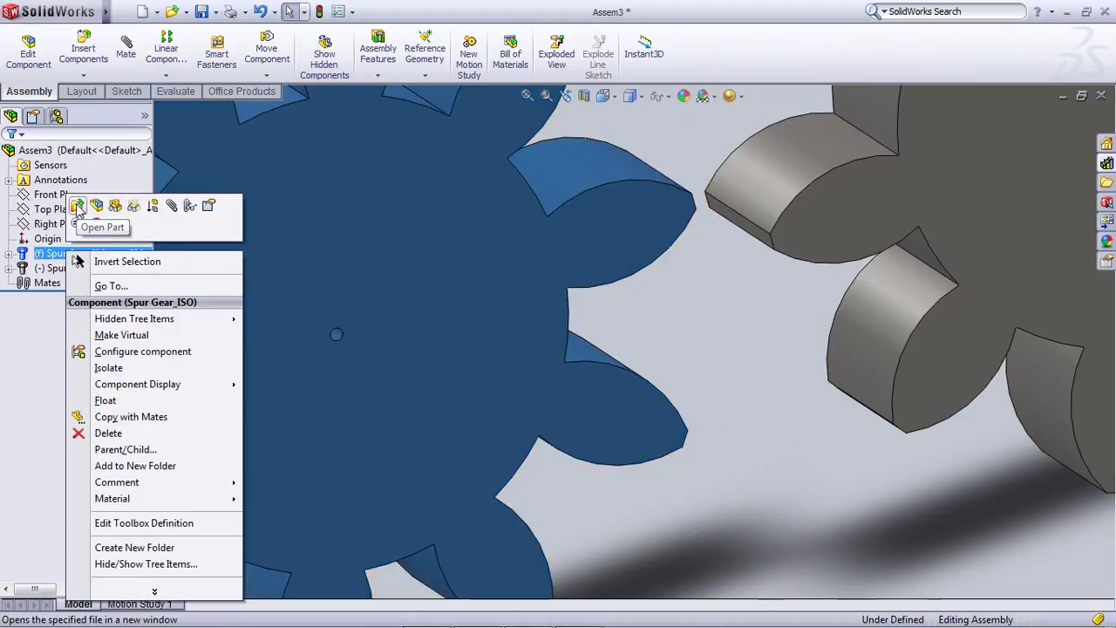
scroll(591, 317, up, 5)
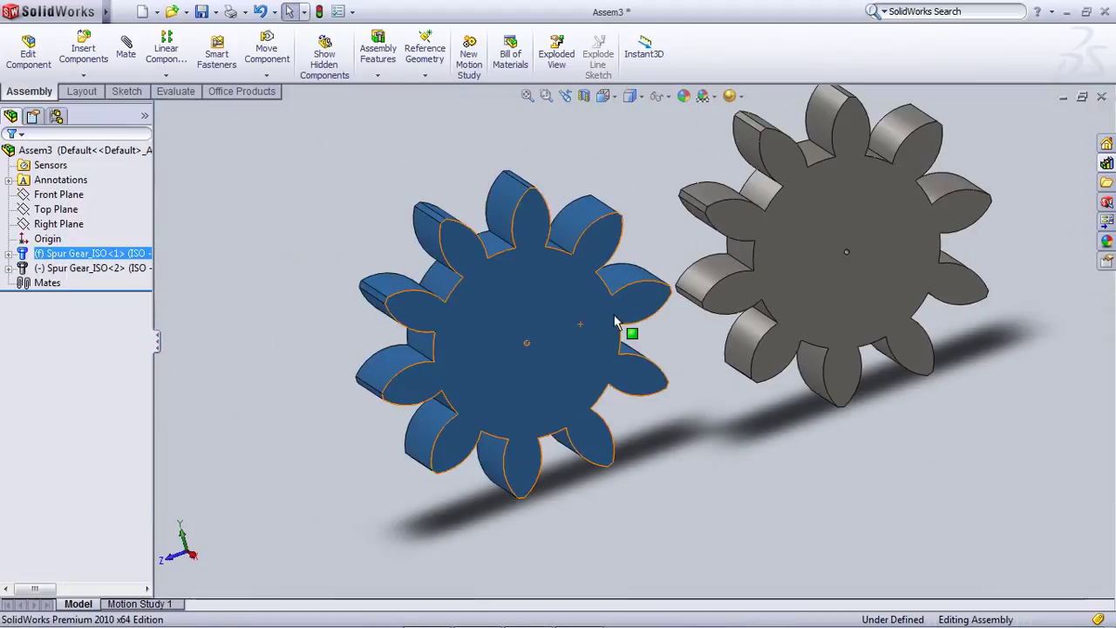
click(673, 353)
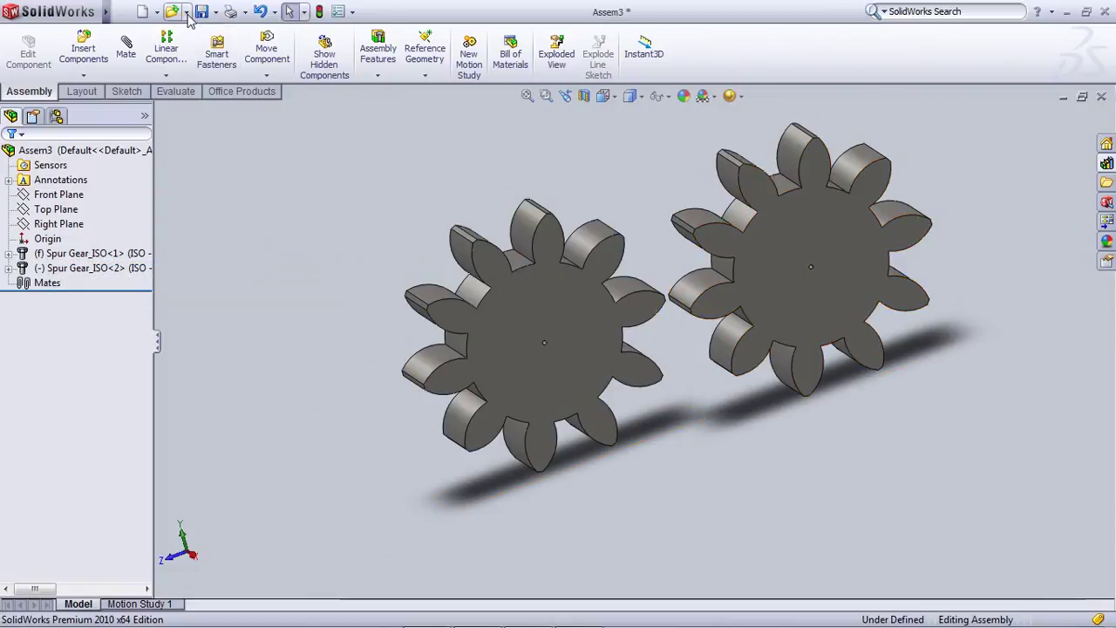
Insert part 1, the plate with three holes, from the Solid part folder and place it in front of the gears
click(83, 50)
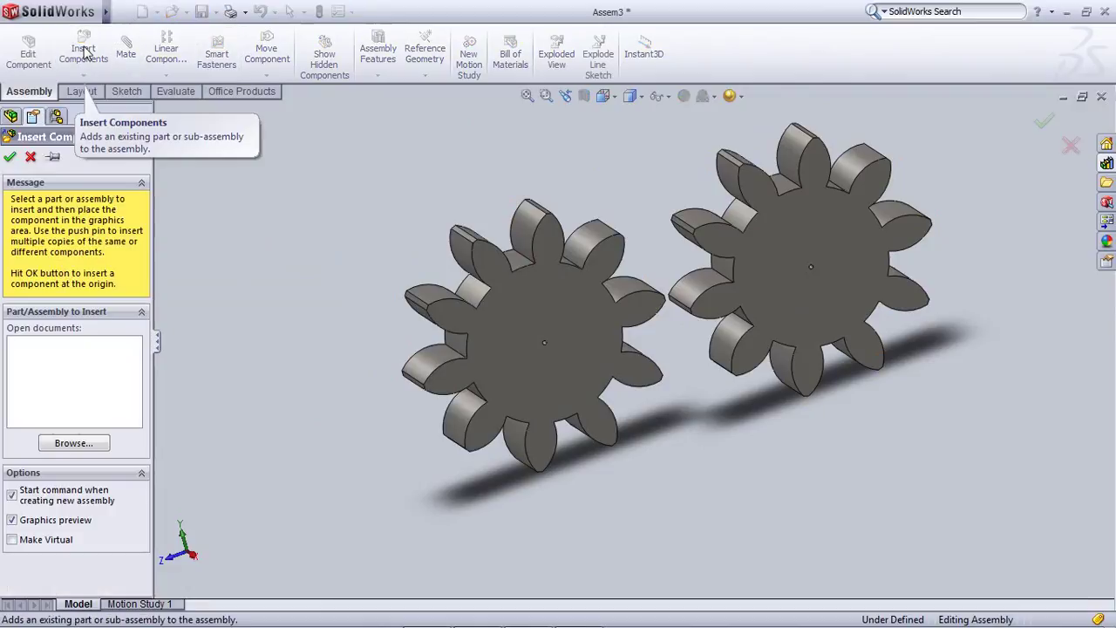
click(75, 442)
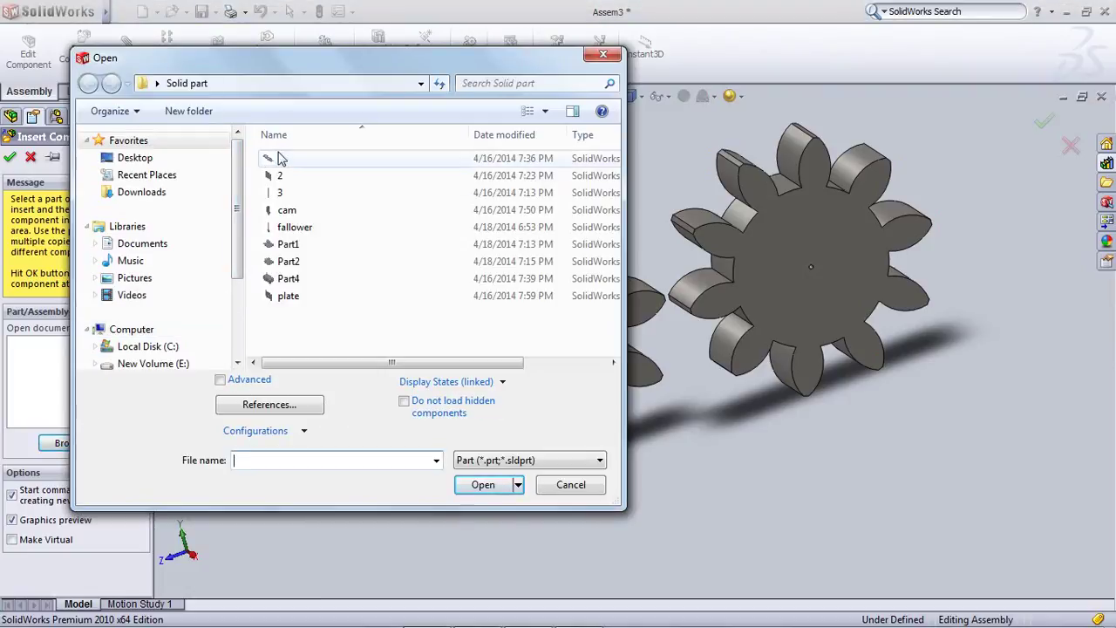
click(281, 158)
click(479, 486)
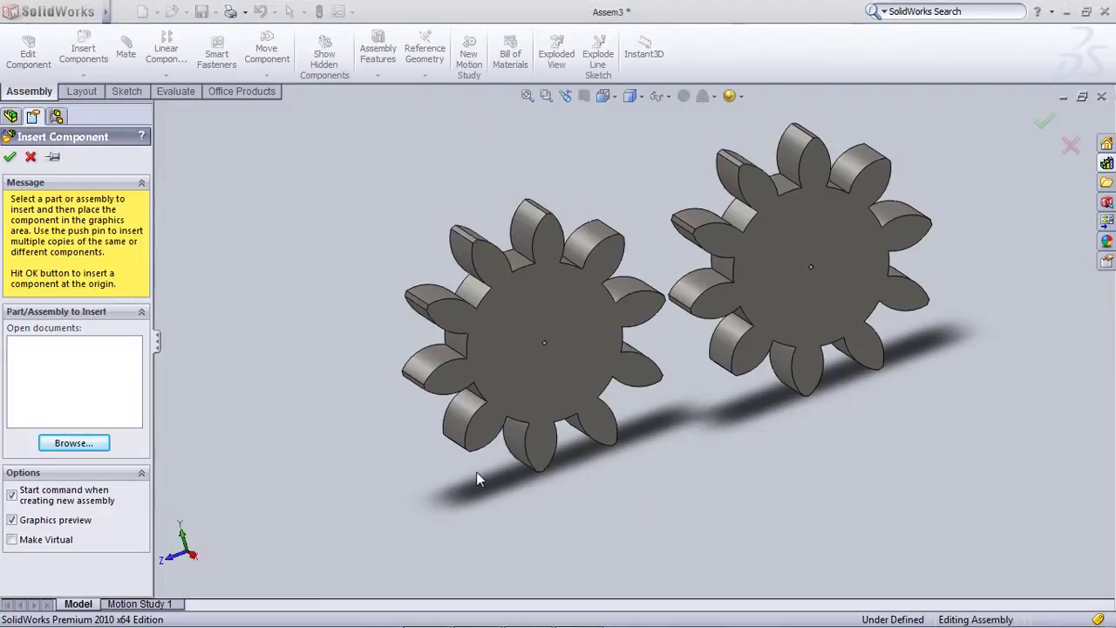
scroll(445, 381, down, 3)
scroll(419, 388, down, 3)
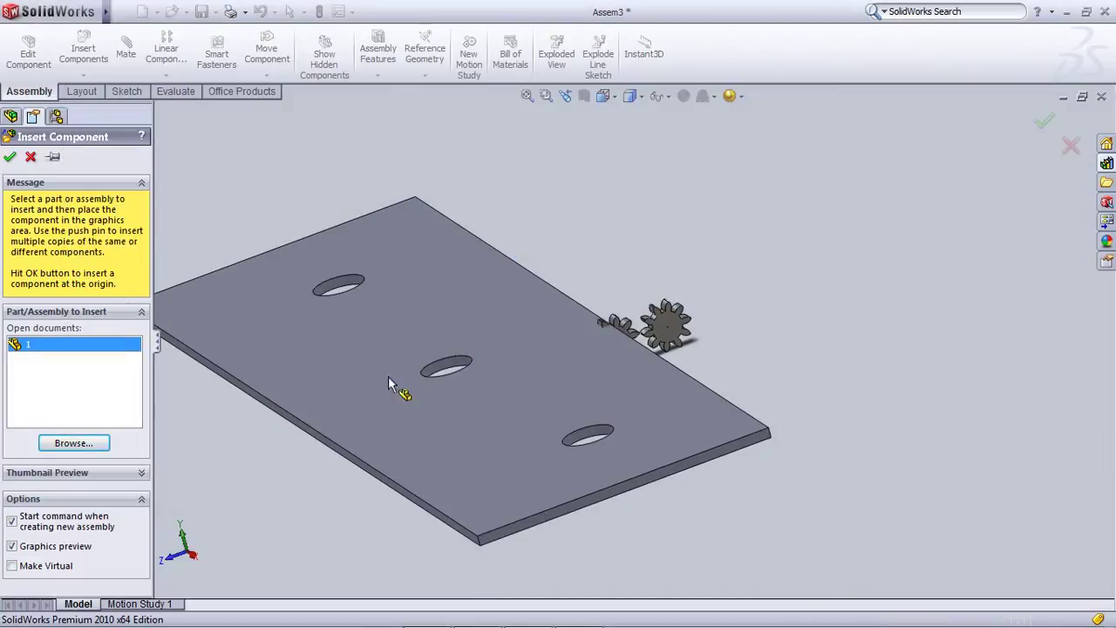
click(448, 429)
scroll(523, 397, down, 3)
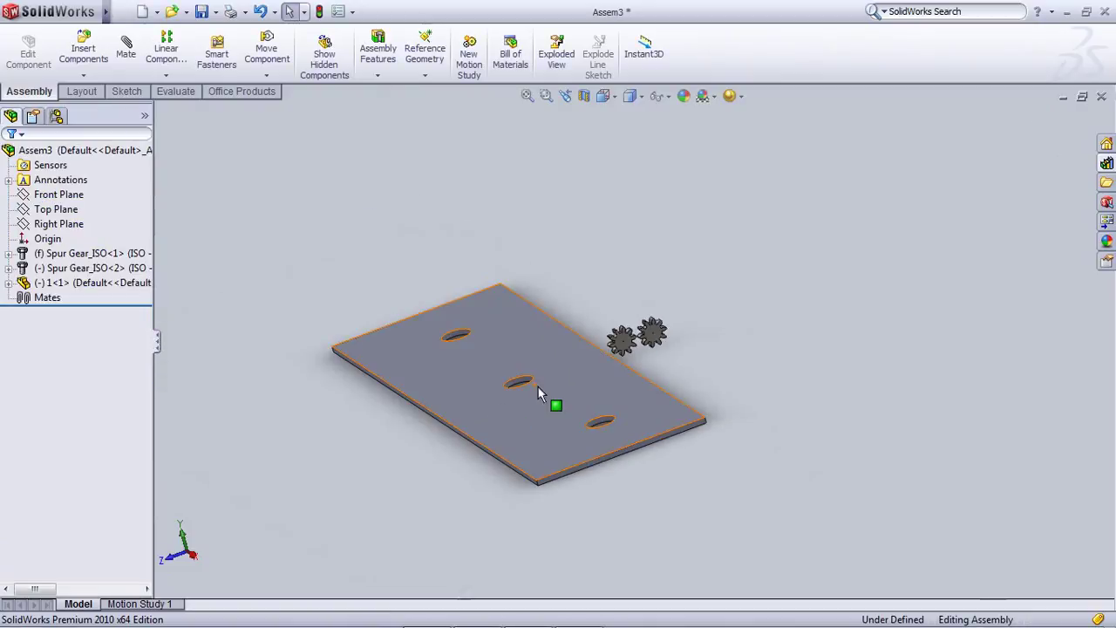
scroll(624, 340, up, 2)
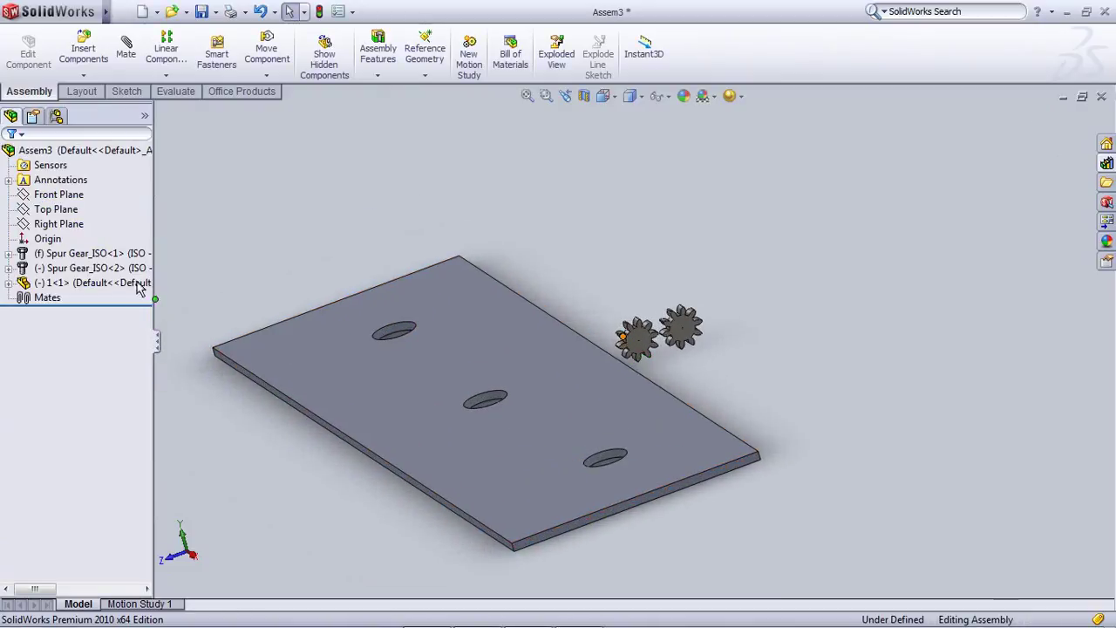
Try to edit the first spur gear within the assembly, rebuilding and saving the assembly as Assem4 for it
right_click(91, 254)
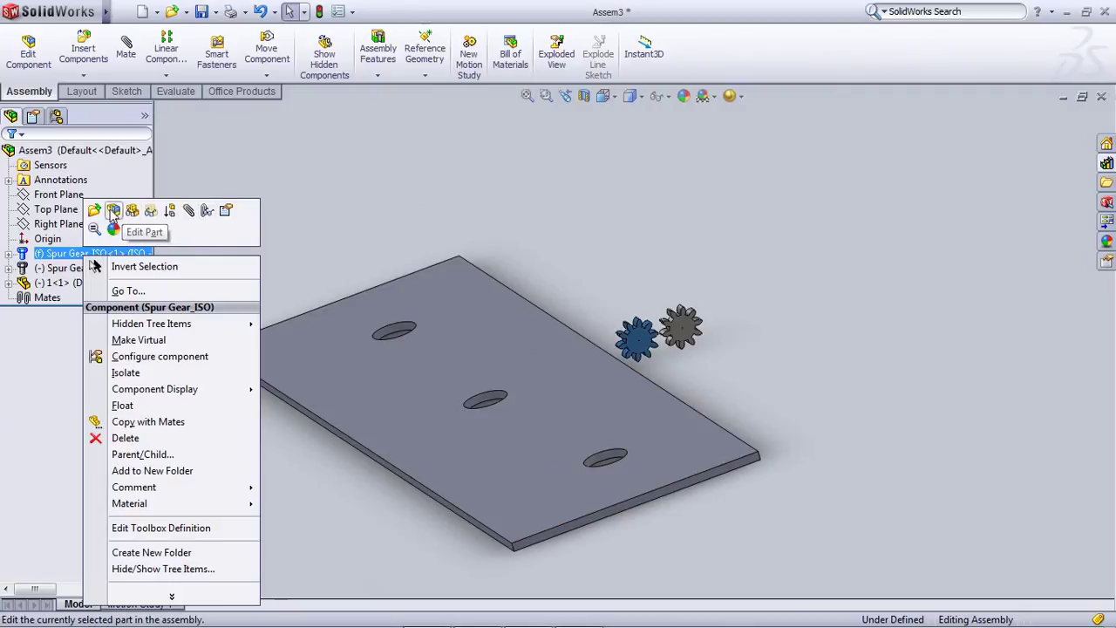
click(114, 211)
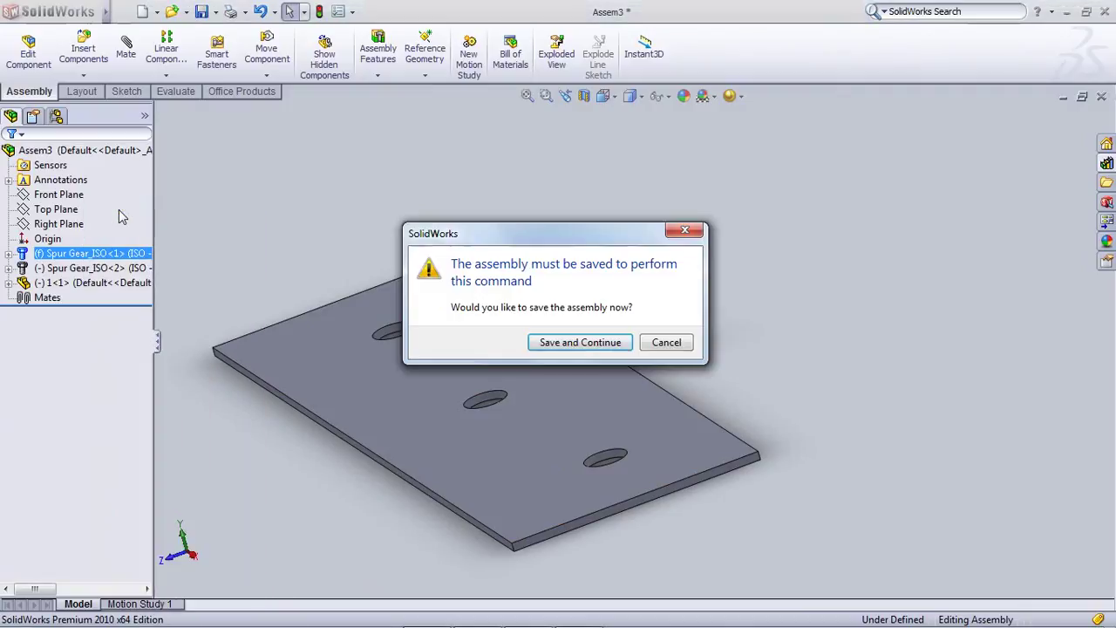
click(610, 345)
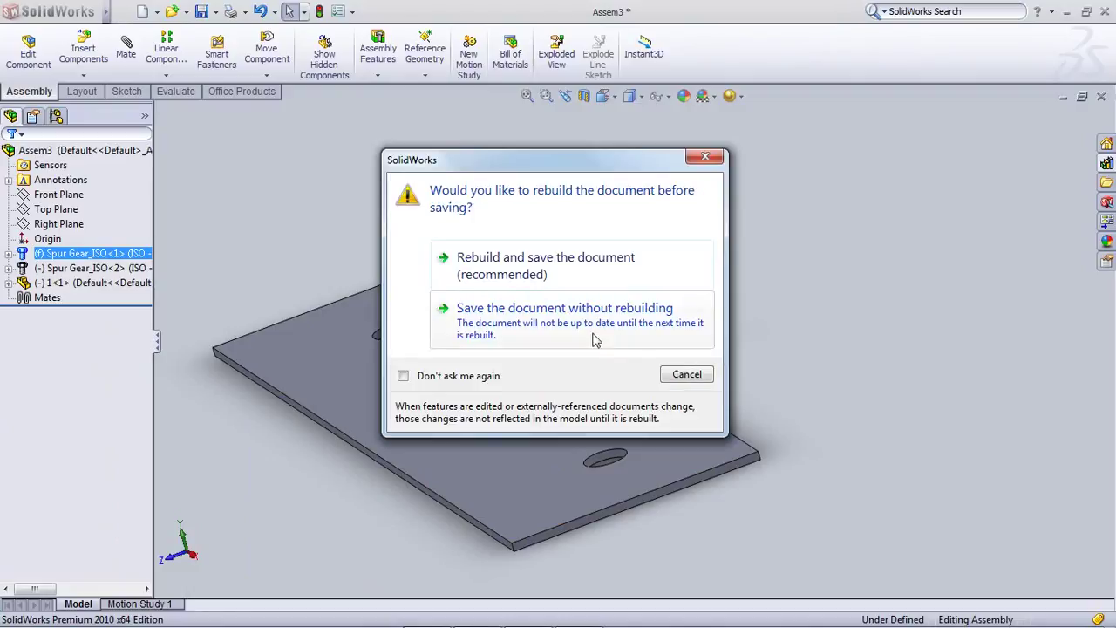
click(485, 265)
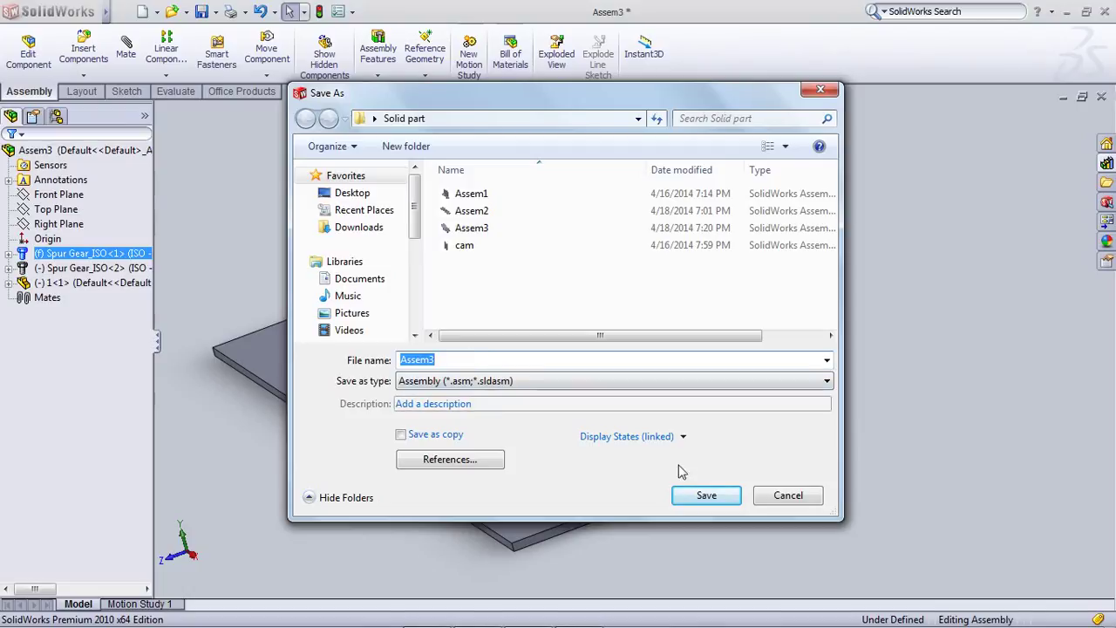
click(454, 357)
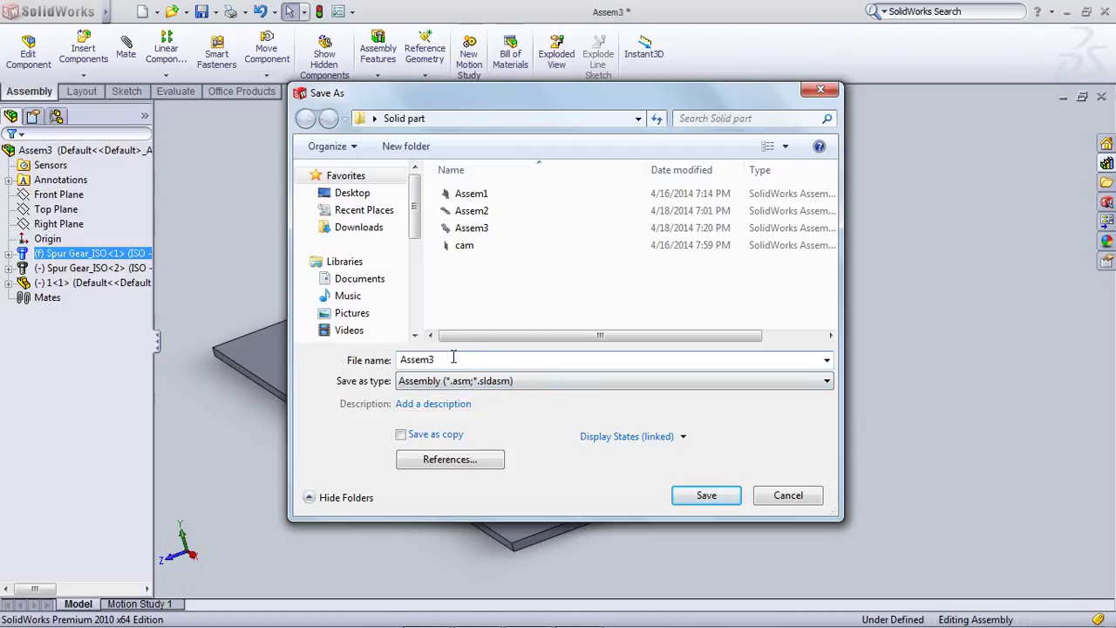
key(BackSpace)
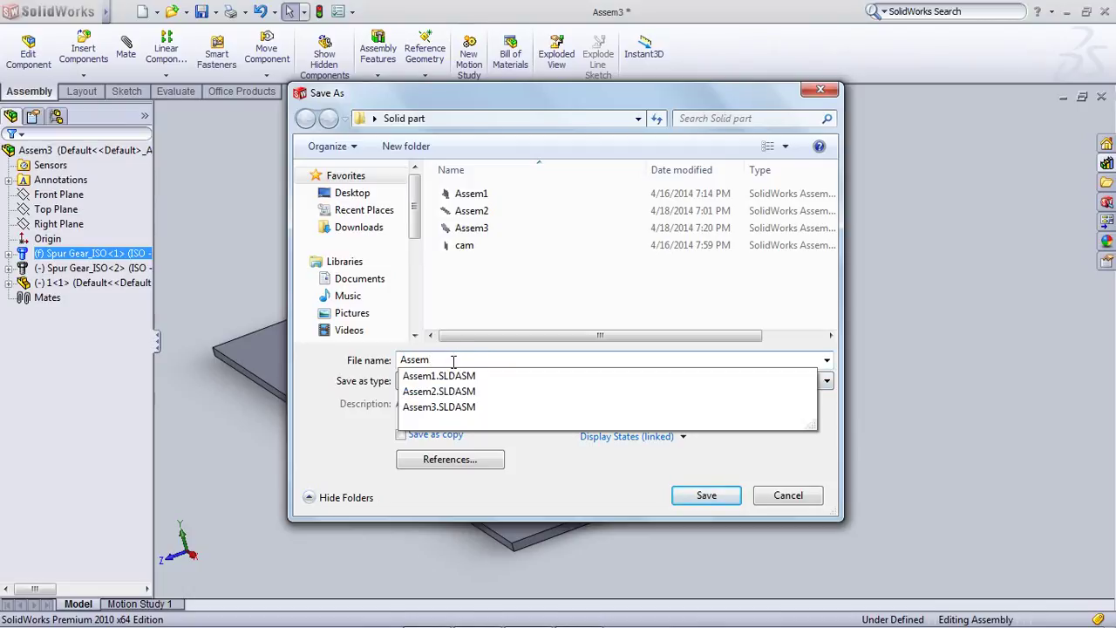
text(4)
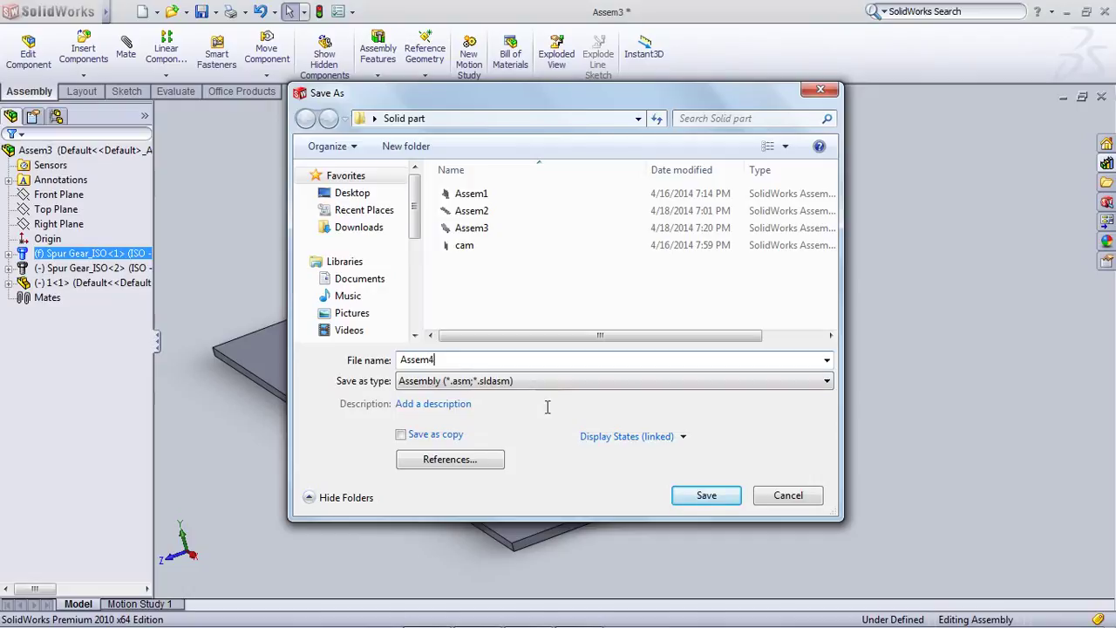
click(703, 493)
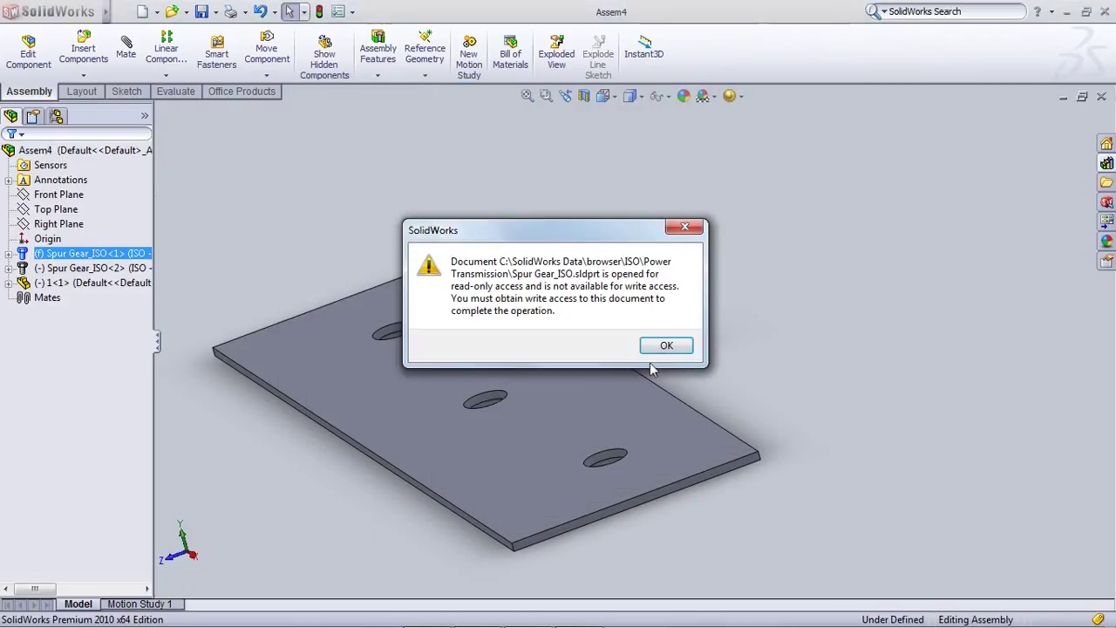
click(665, 345)
scroll(638, 353, down, 2)
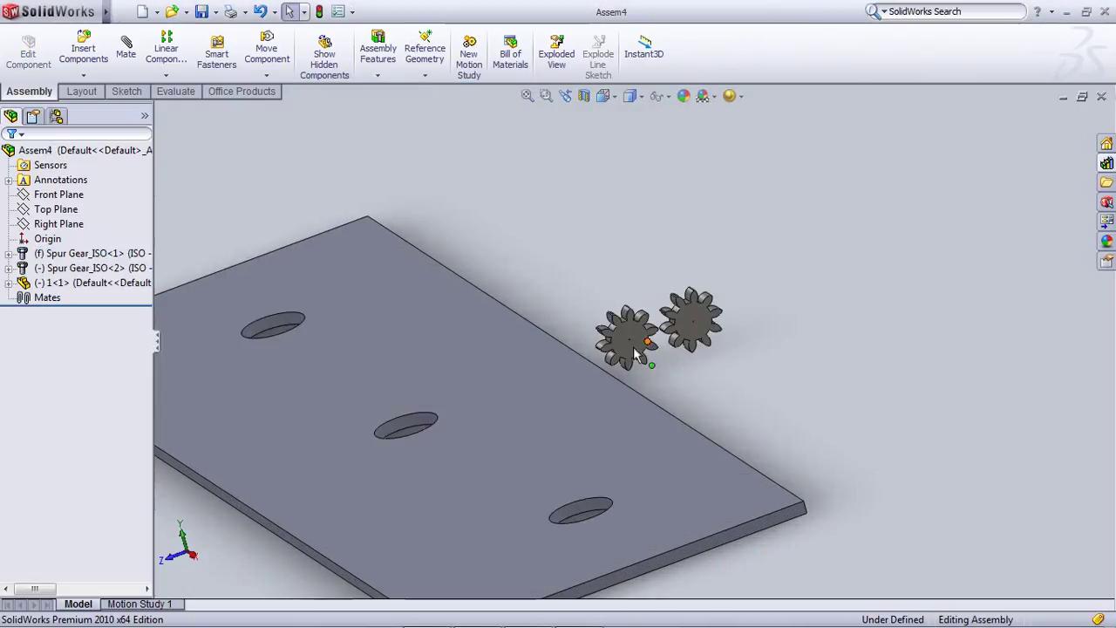
scroll(628, 362, up, 2)
scroll(577, 361, down, 3)
click(76, 254)
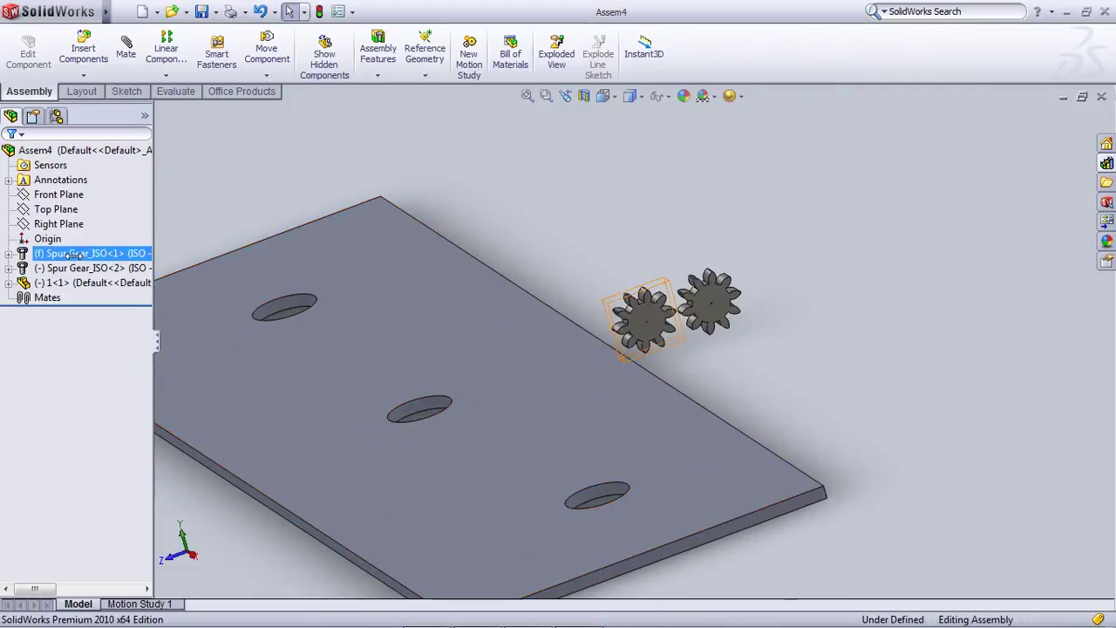
right_click(76, 254)
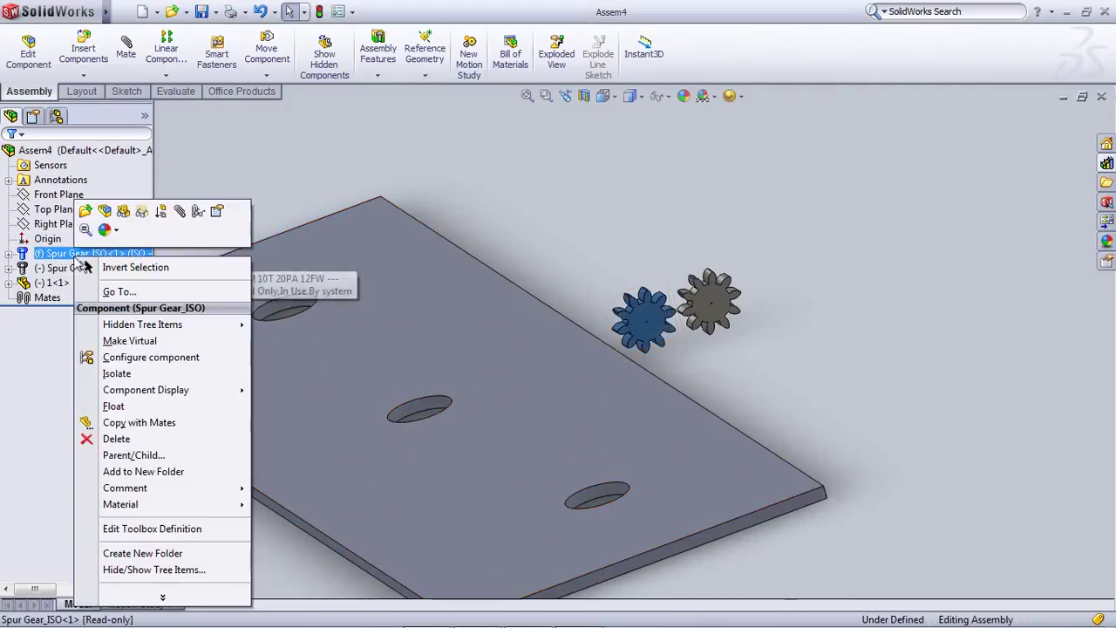
click(234, 168)
scroll(371, 205, up, 2)
scroll(371, 208, down, 3)
Delete both ISO spur gears from the assembly, keeping the plate with three holes
click(120, 257)
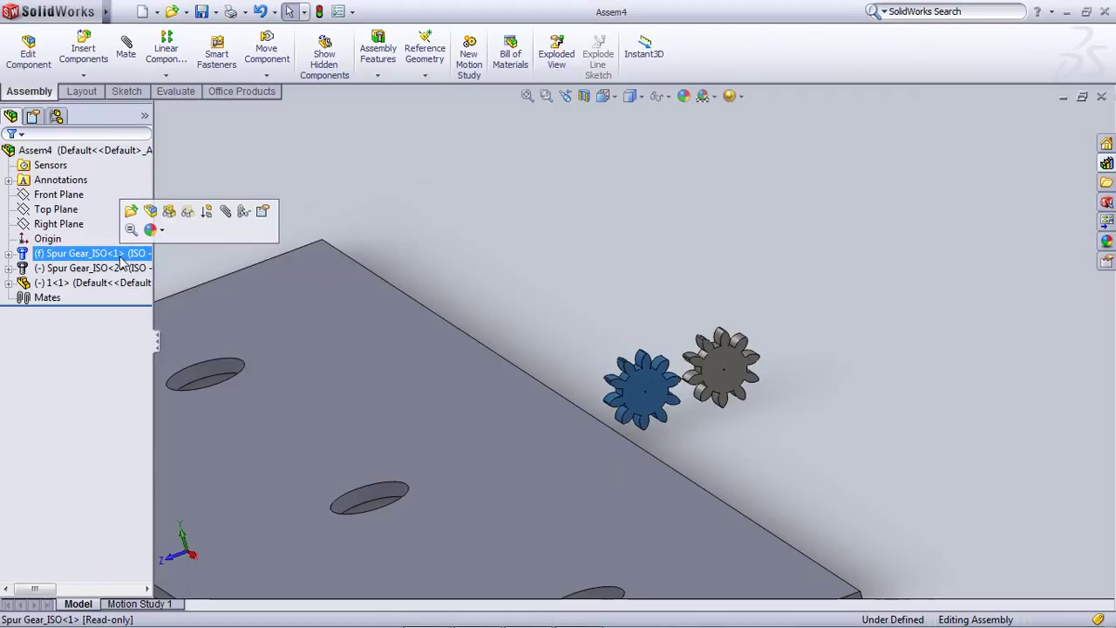
ctrl+click(127, 268)
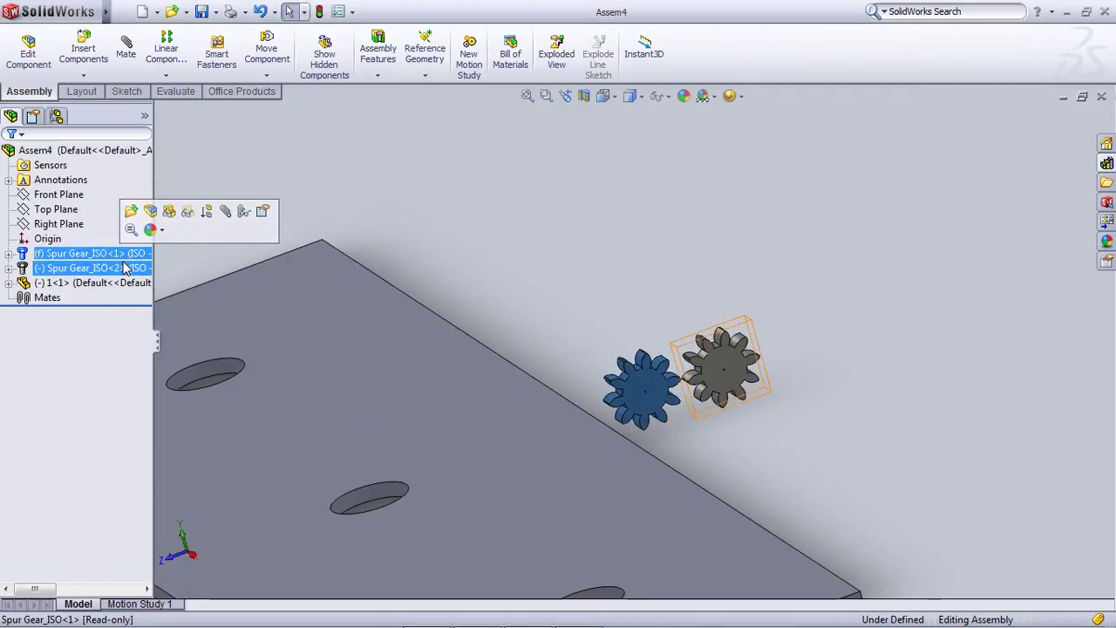
right_click(60, 254)
click(161, 429)
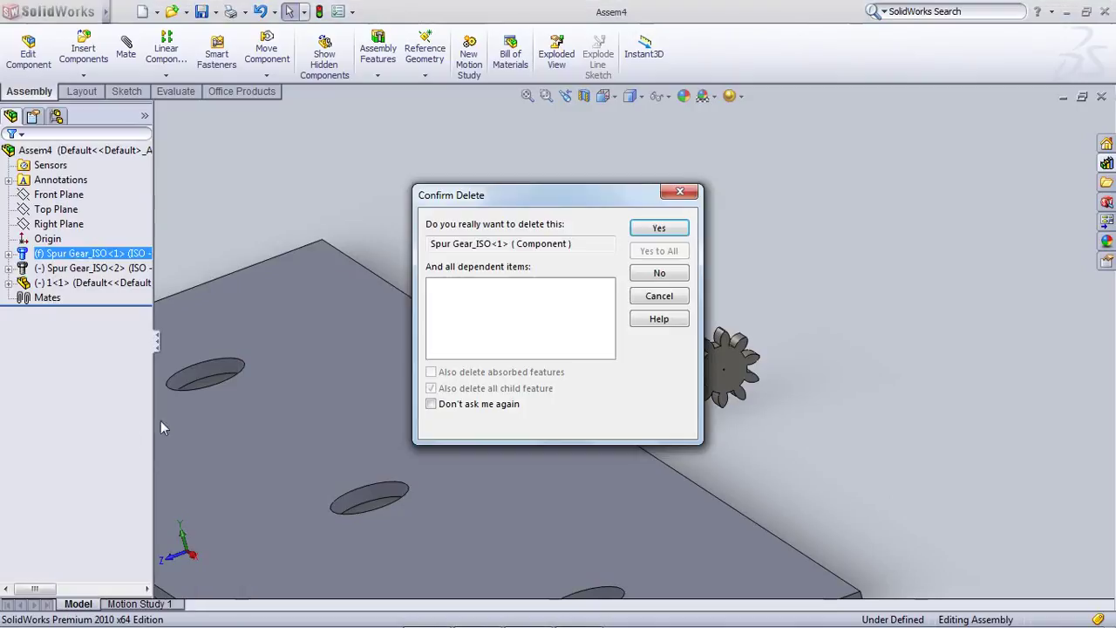
click(659, 228)
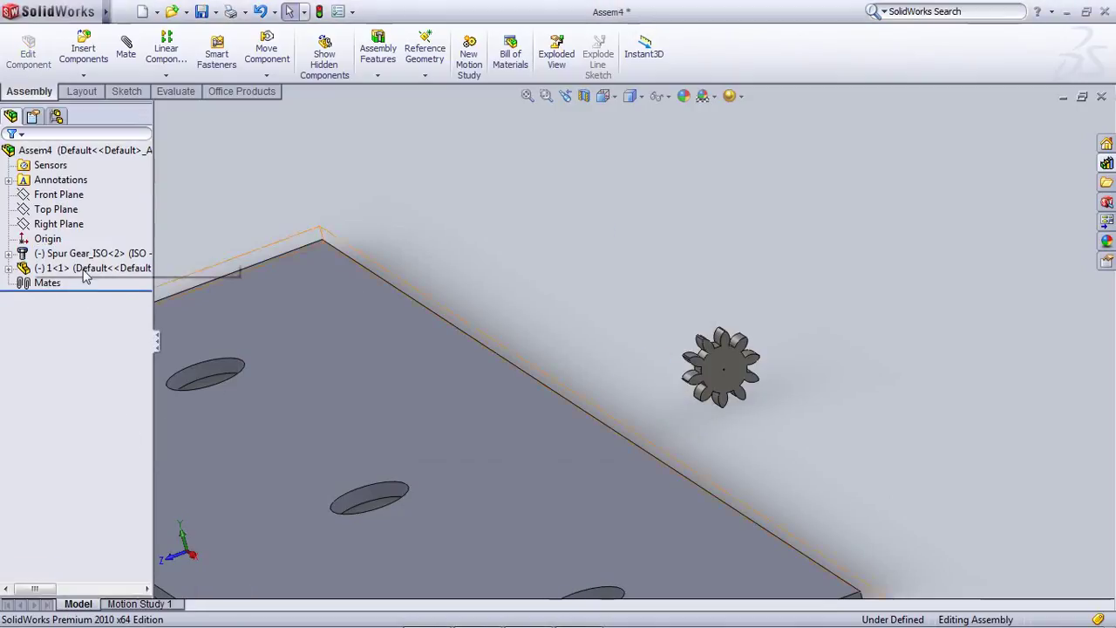
click(90, 257)
right_click(89, 257)
click(129, 254)
right_click(128, 255)
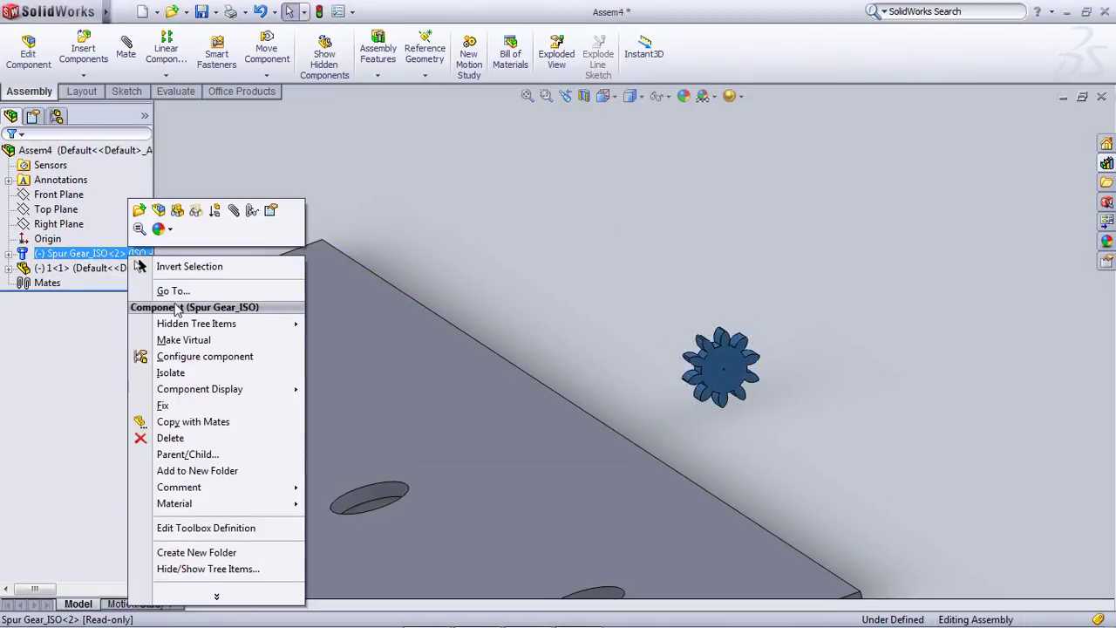
click(211, 436)
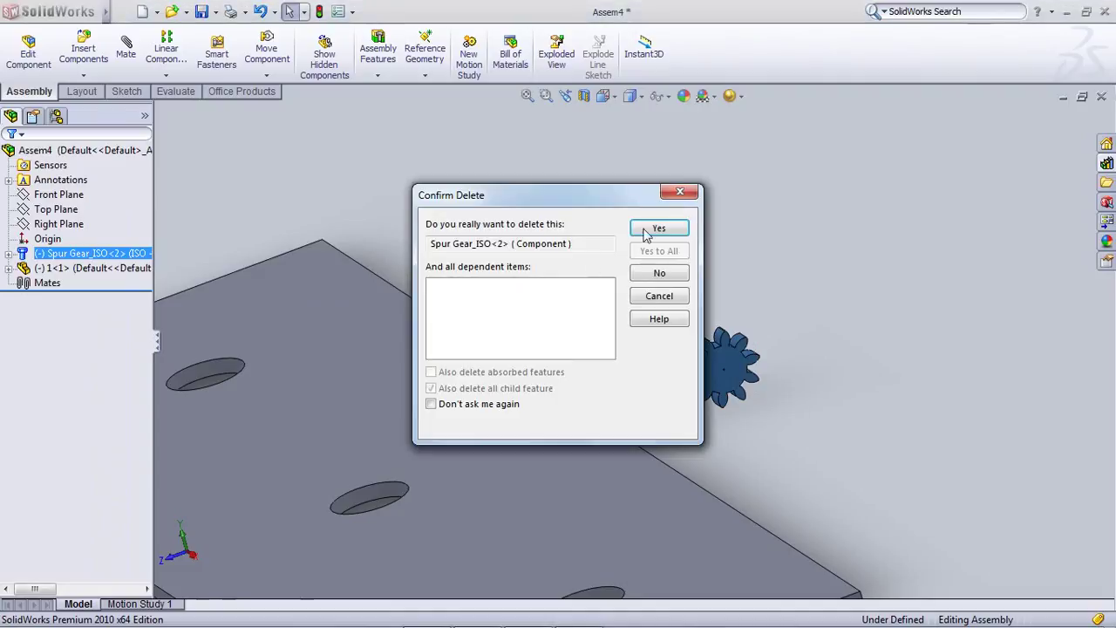
click(659, 229)
Fix the three-hole plate in place in the assembly and turn it to show its upper face
right_click(90, 255)
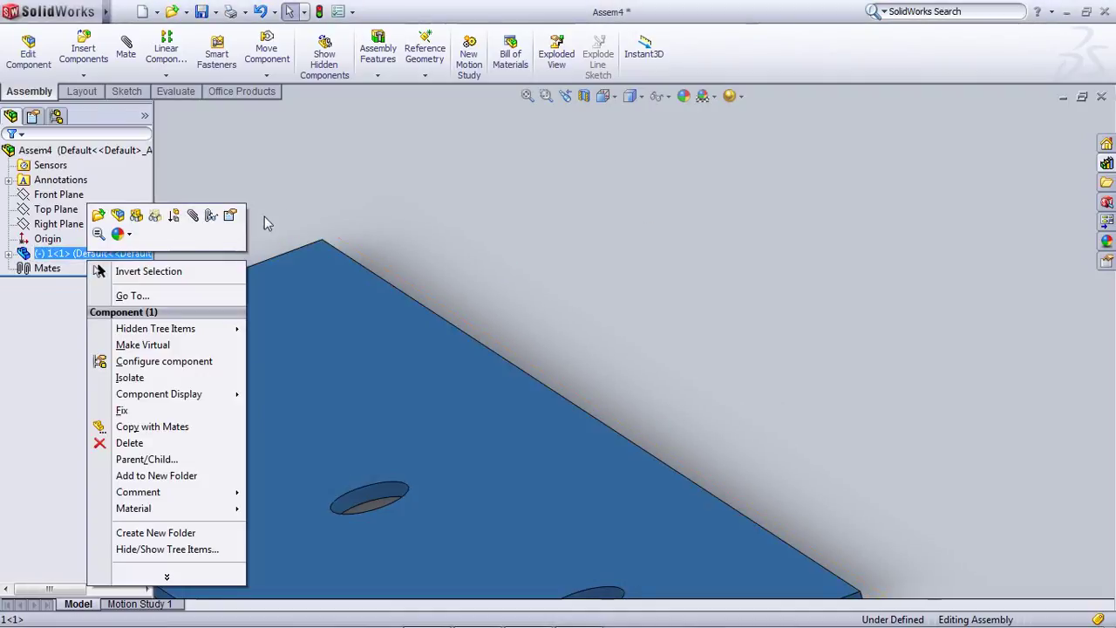
click(126, 411)
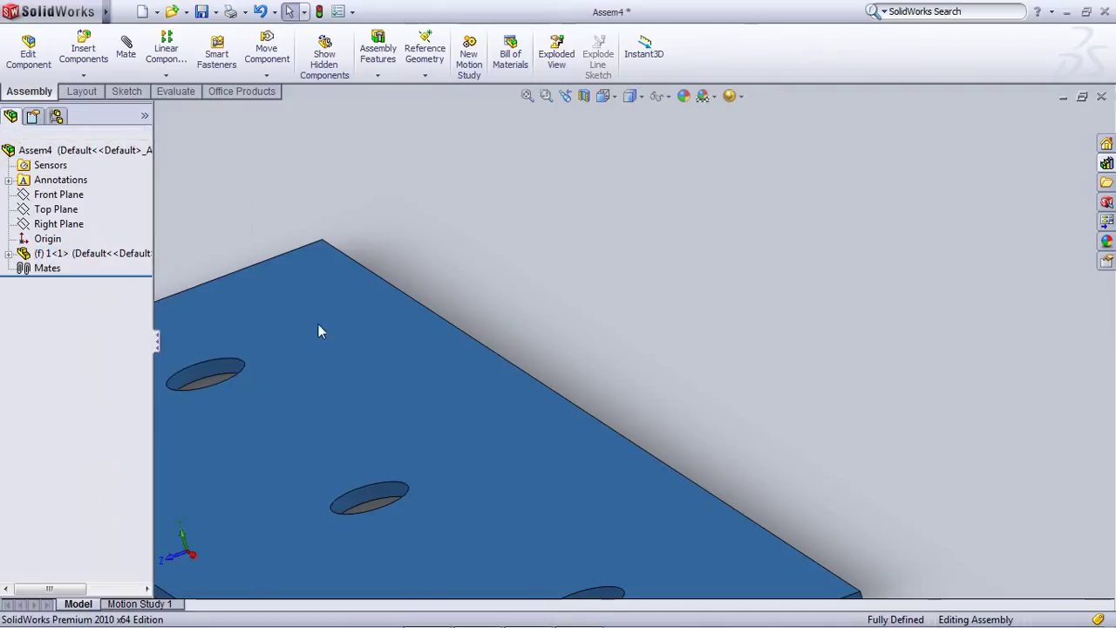
key(f)
middle_drag(514, 335, 688, 441)
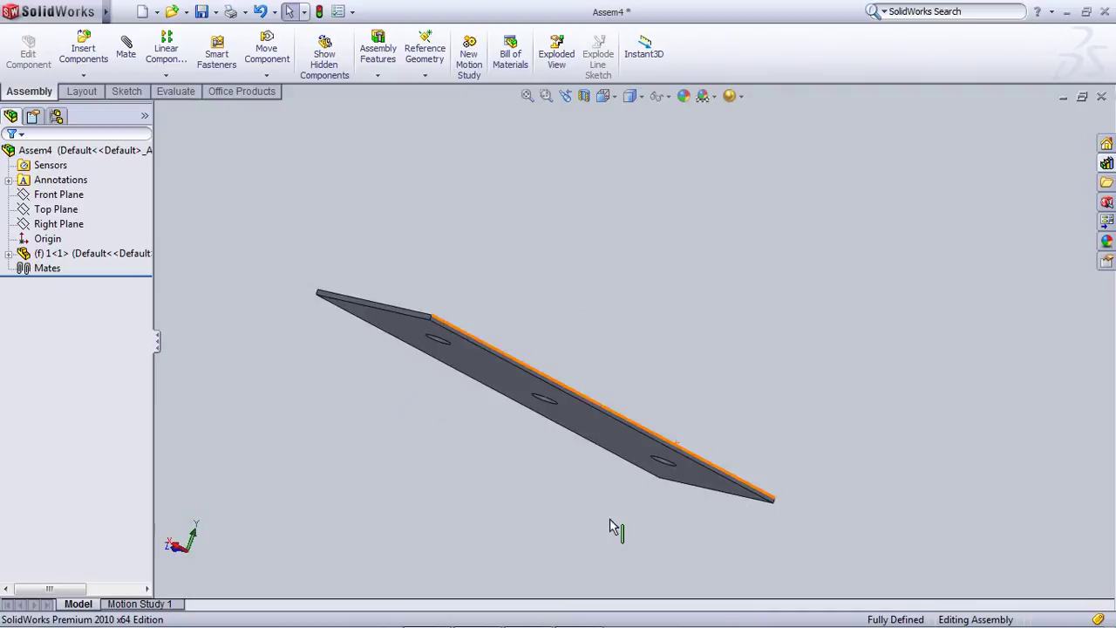
right_click(525, 398)
click(476, 312)
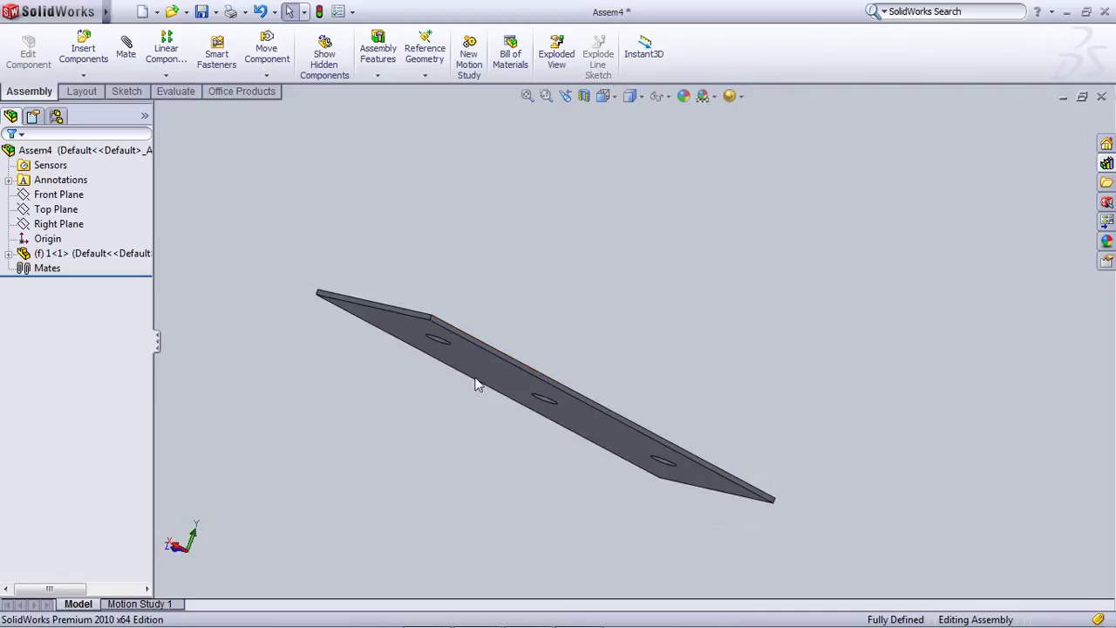
mouse_move(475, 383)
middle_down()
mouse_move(473, 463)
mouse_move(466, 391)
middle_up()
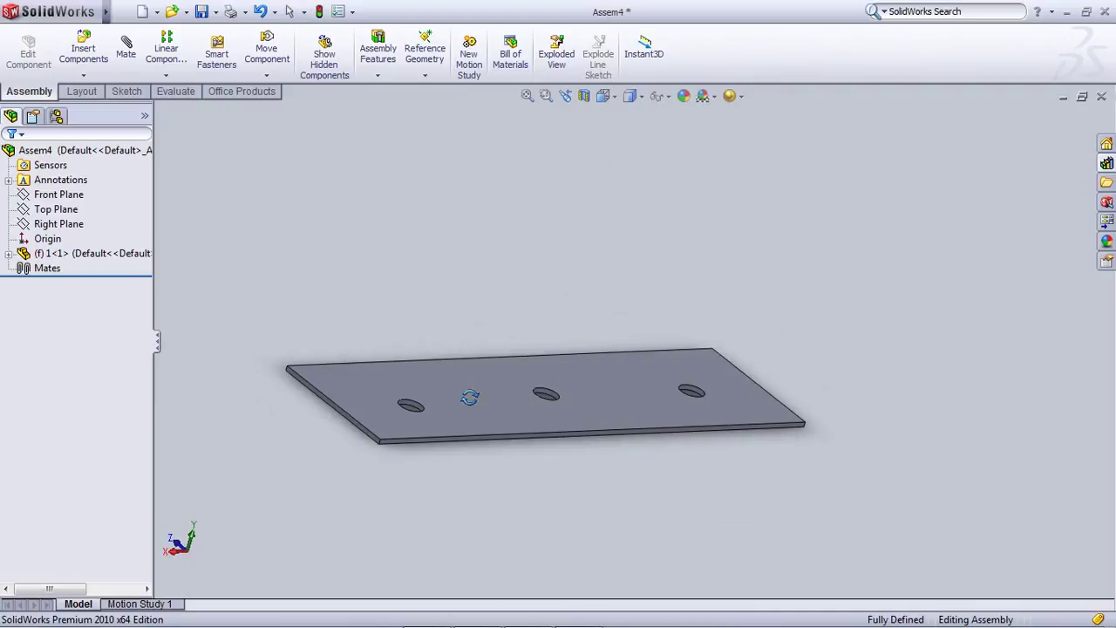
Place a Spur Gear from the Power Transmission gears in the Design Library at the plate's rear edge
click(1107, 164)
drag(992, 297, 650, 348)
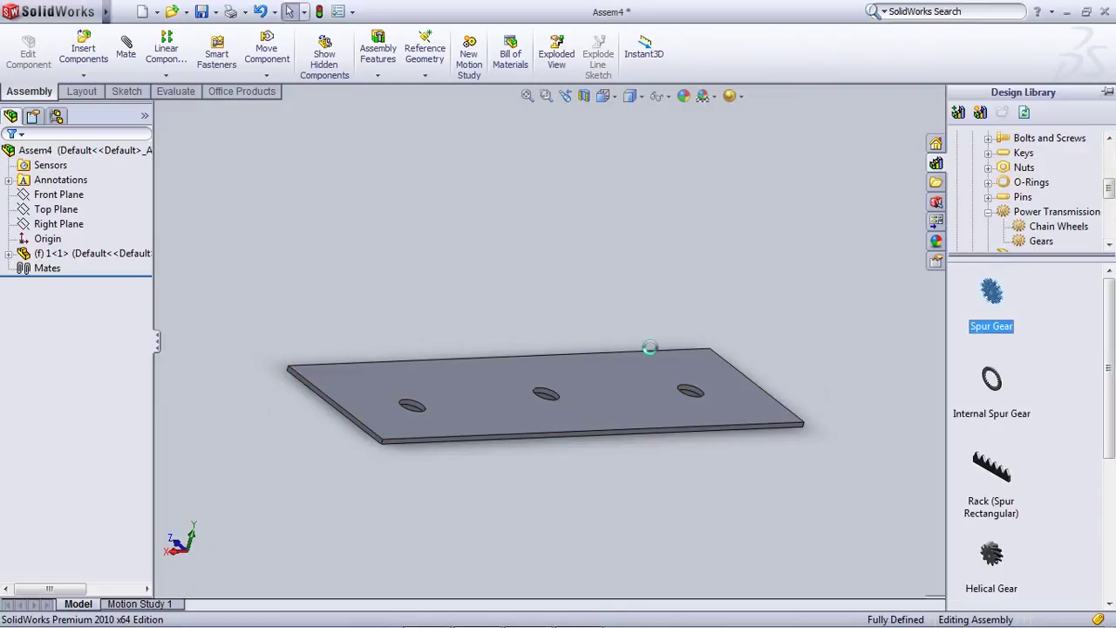
drag(492, 347, 491, 347)
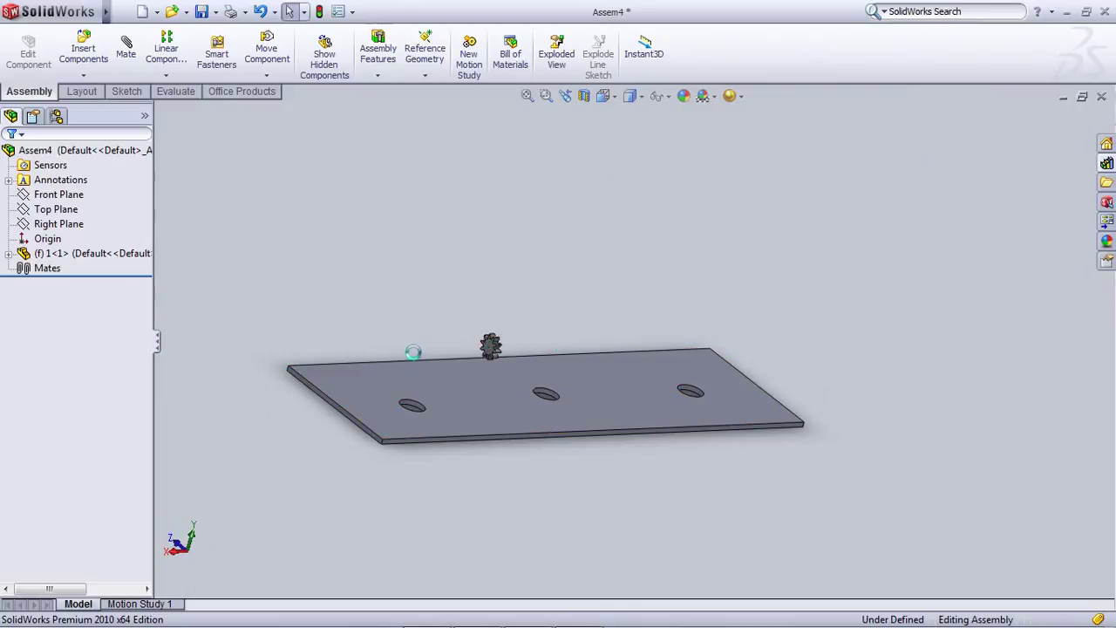
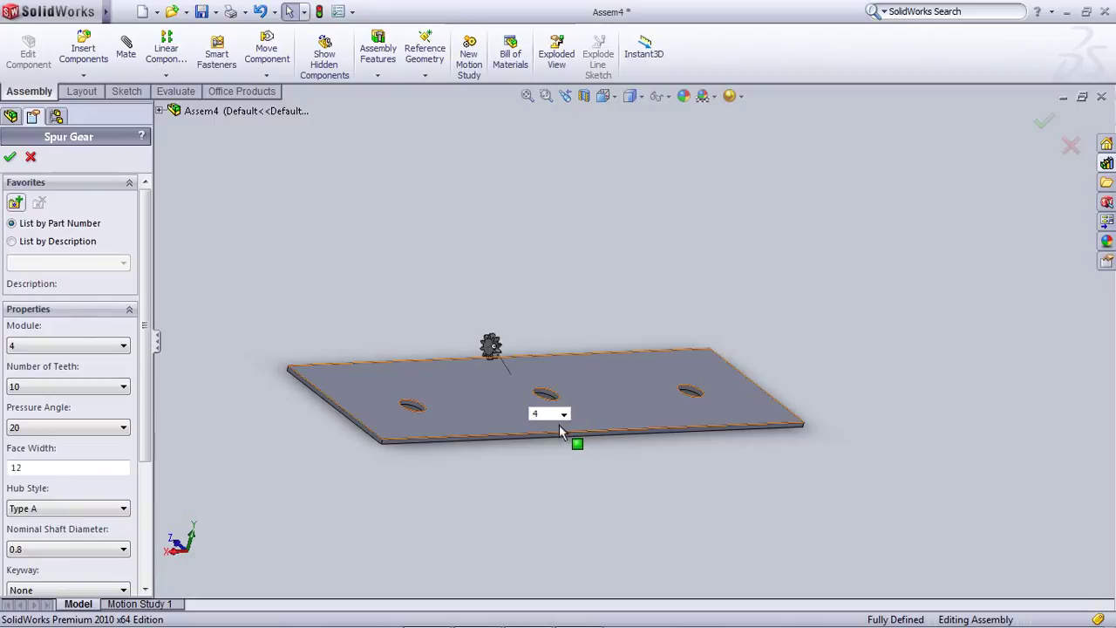
Set the spur gear's module to 20, after trying 16, and its number of teeth to 12
scroll(565, 419, down, 2)
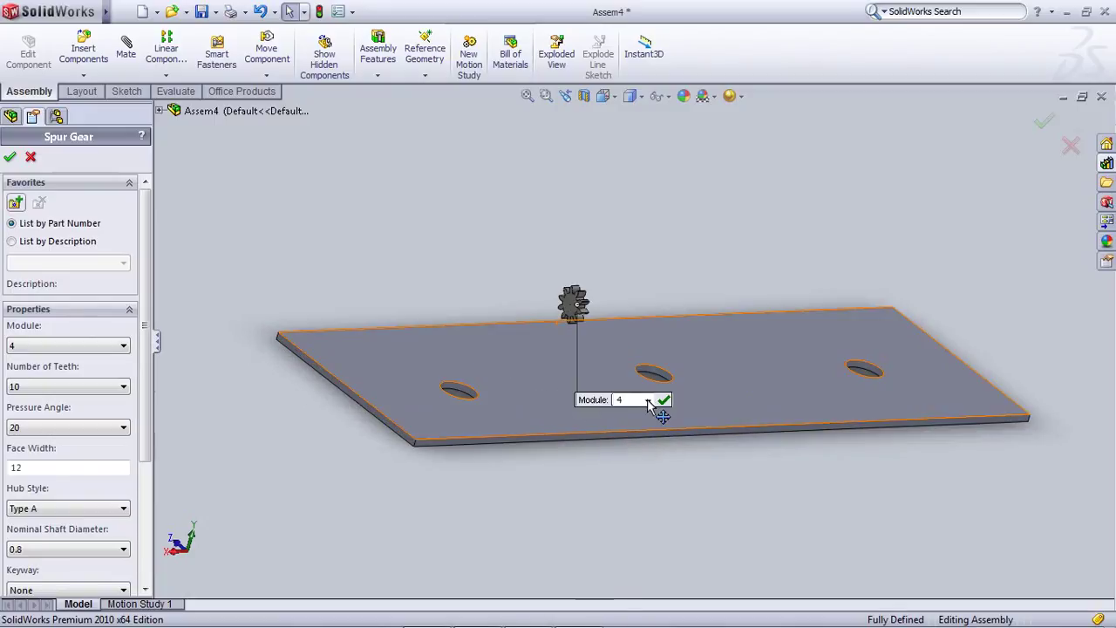
click(648, 401)
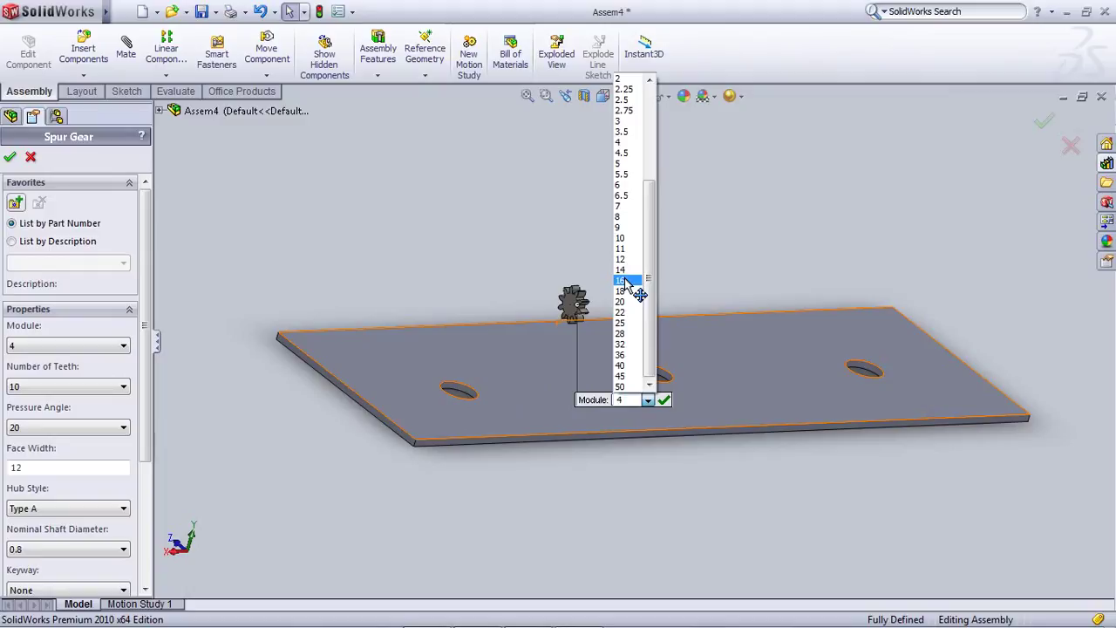
click(625, 281)
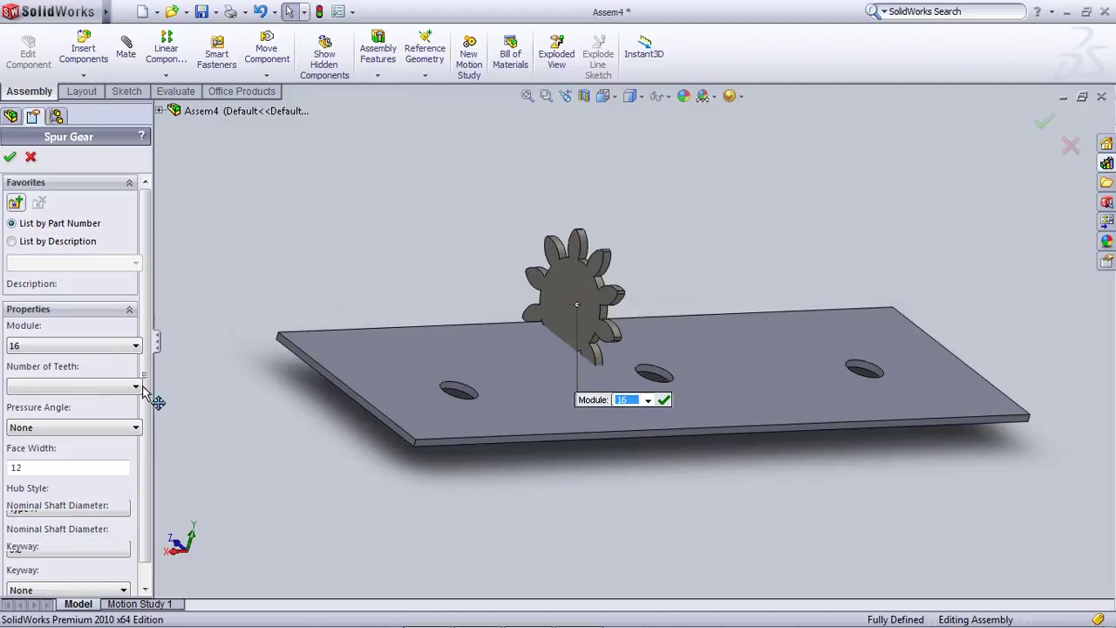
click(649, 401)
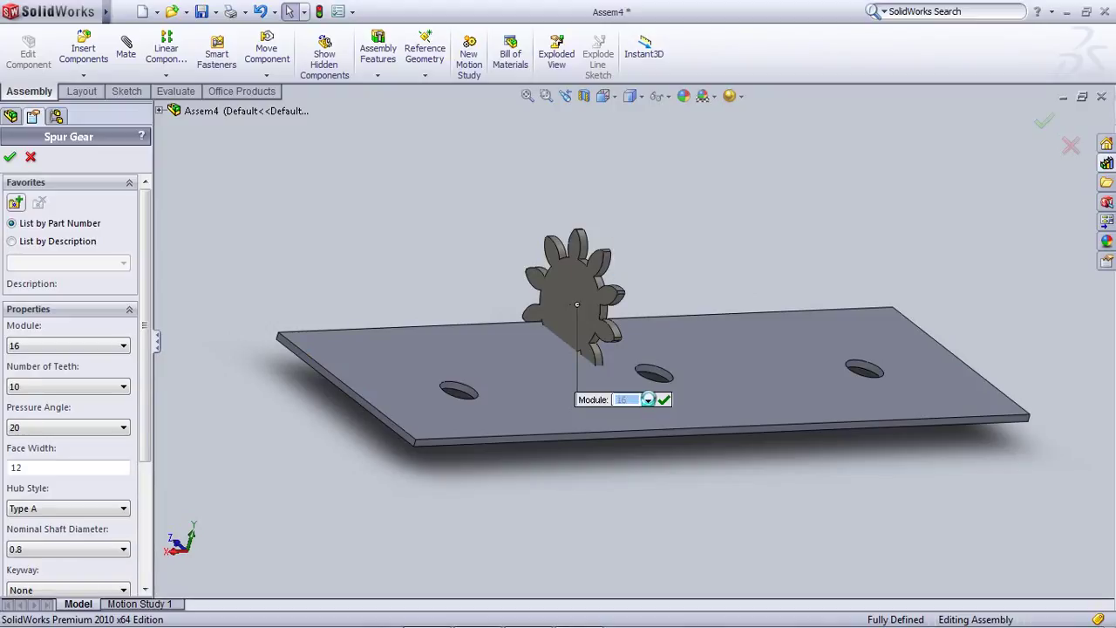
click(649, 399)
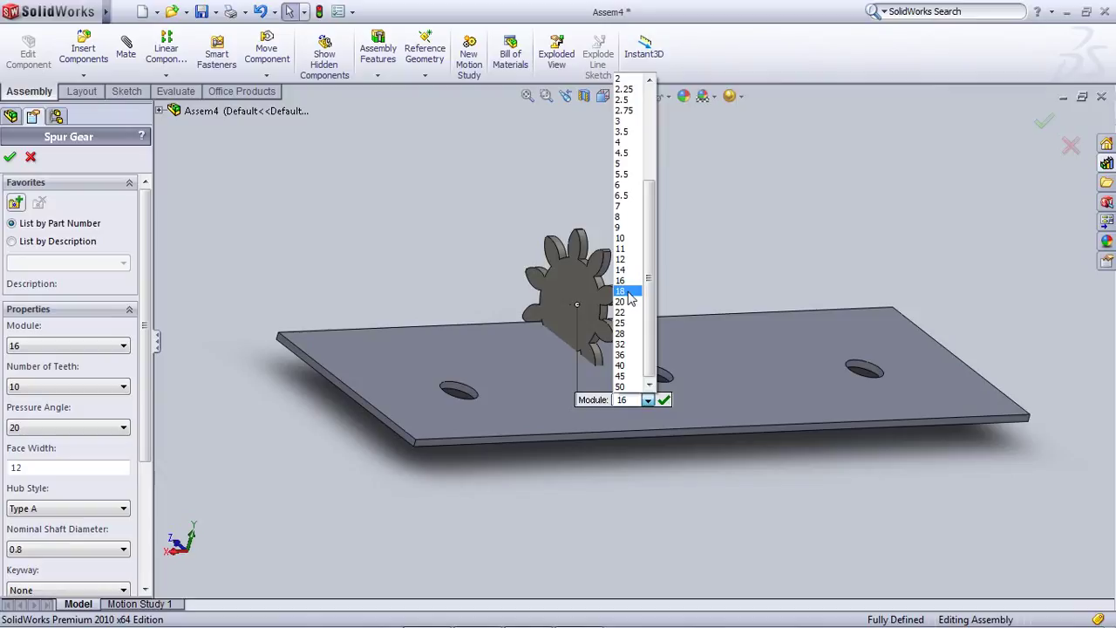
click(631, 302)
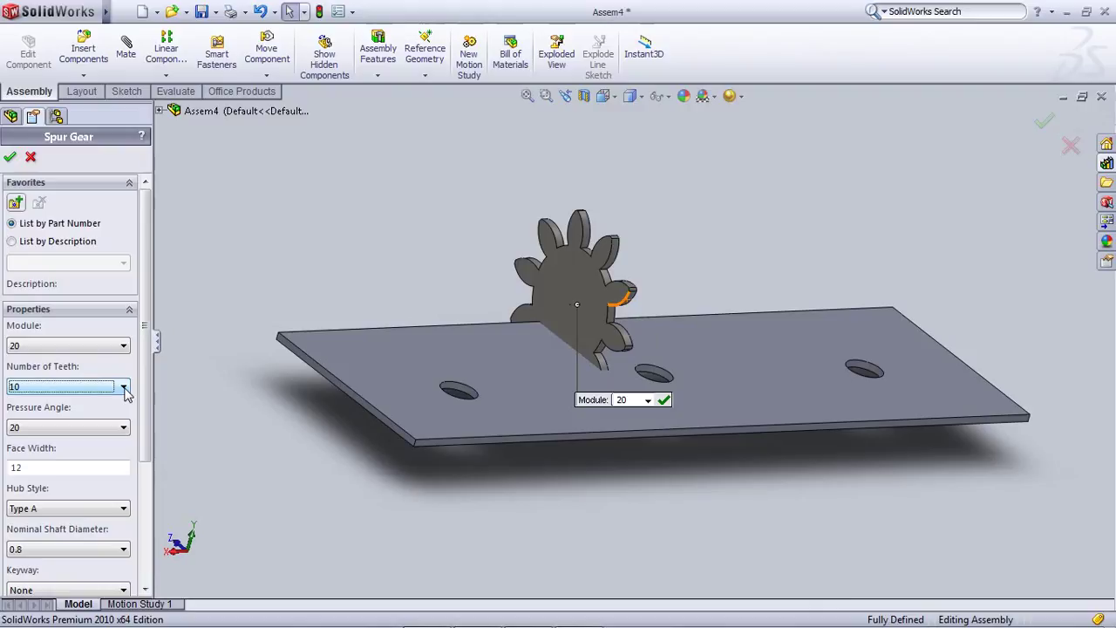
click(123, 389)
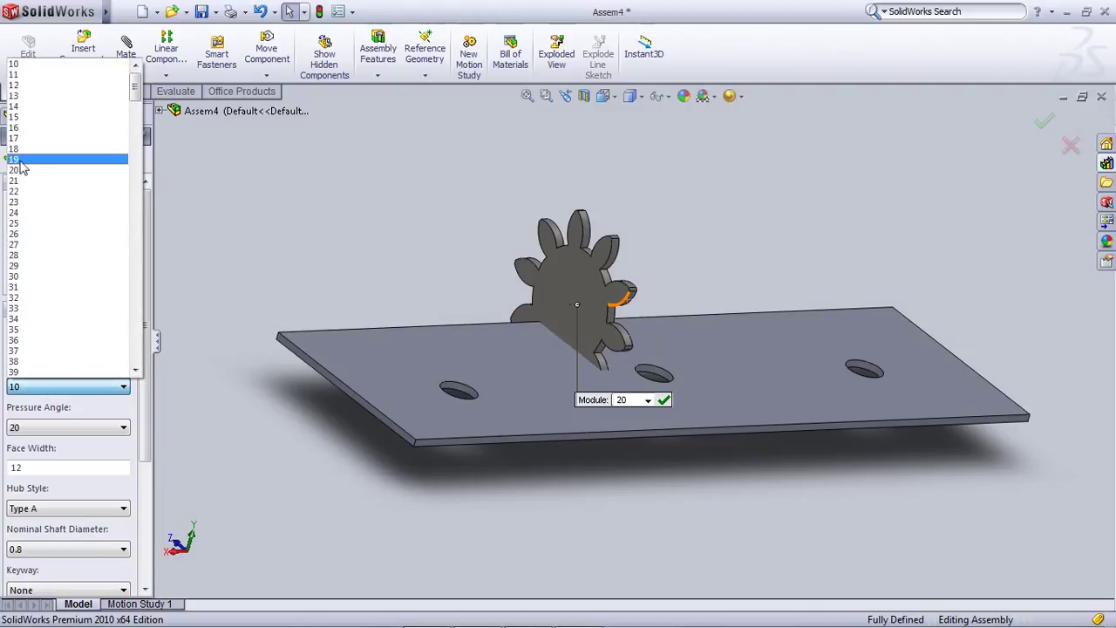
click(44, 85)
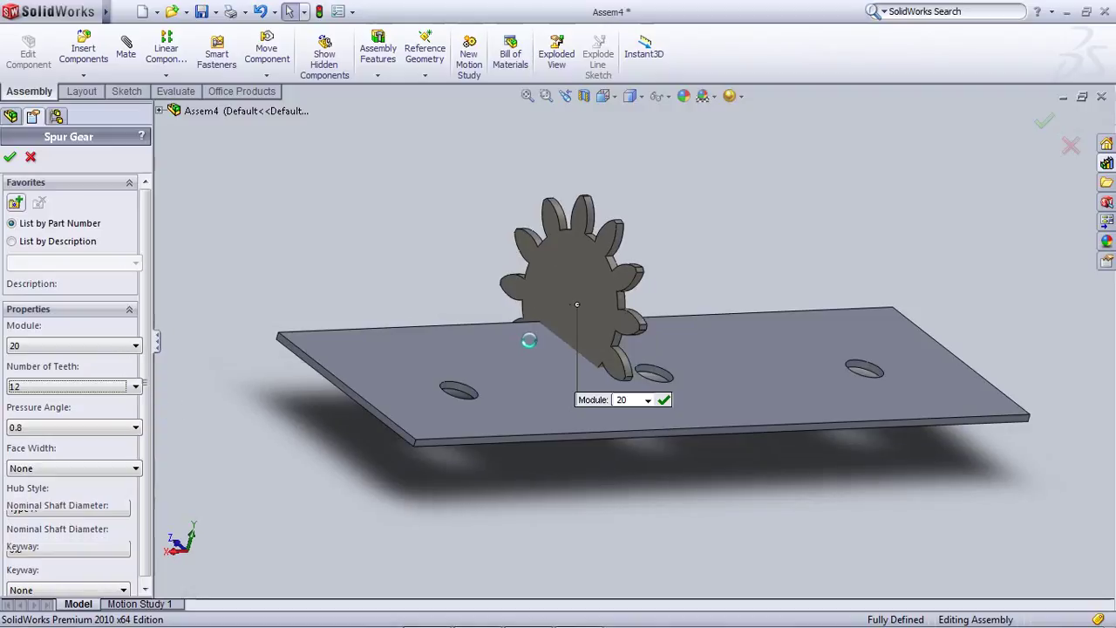
Set the spur gear's hub style to Type B and inspect the resulting hub from the other side
mouse_move(690, 321)
middle_down()
mouse_move(729, 327)
mouse_move(579, 355)
mouse_move(455, 442)
mouse_move(468, 400)
mouse_move(453, 403)
middle_up()
drag(147, 373, 155, 499)
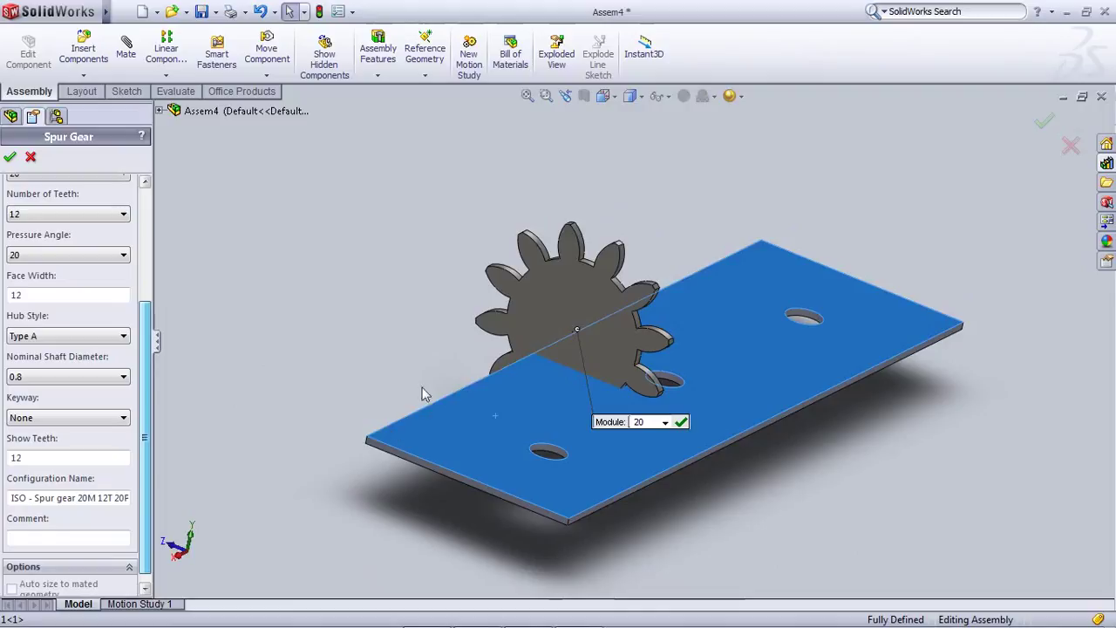
scroll(578, 341, down, 8)
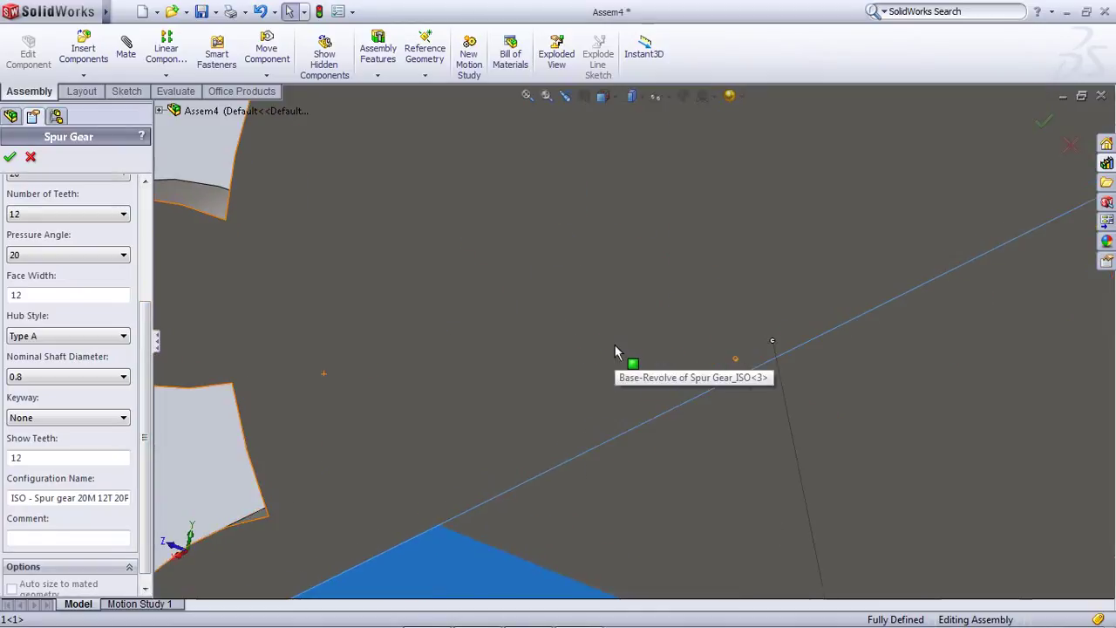
scroll(615, 352, up, 8)
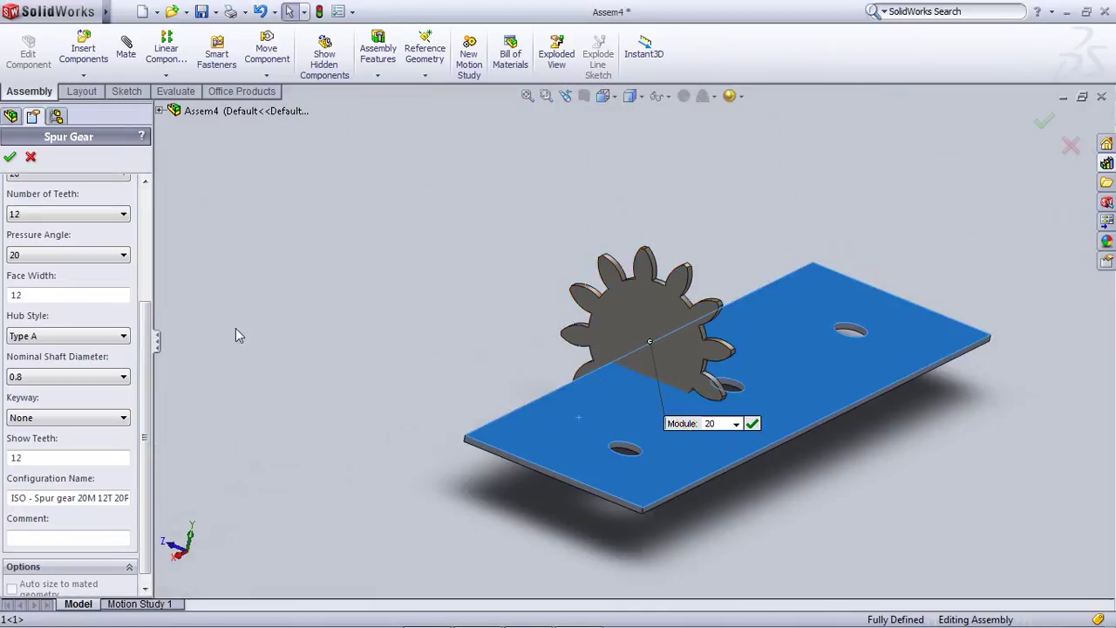
click(124, 338)
click(74, 361)
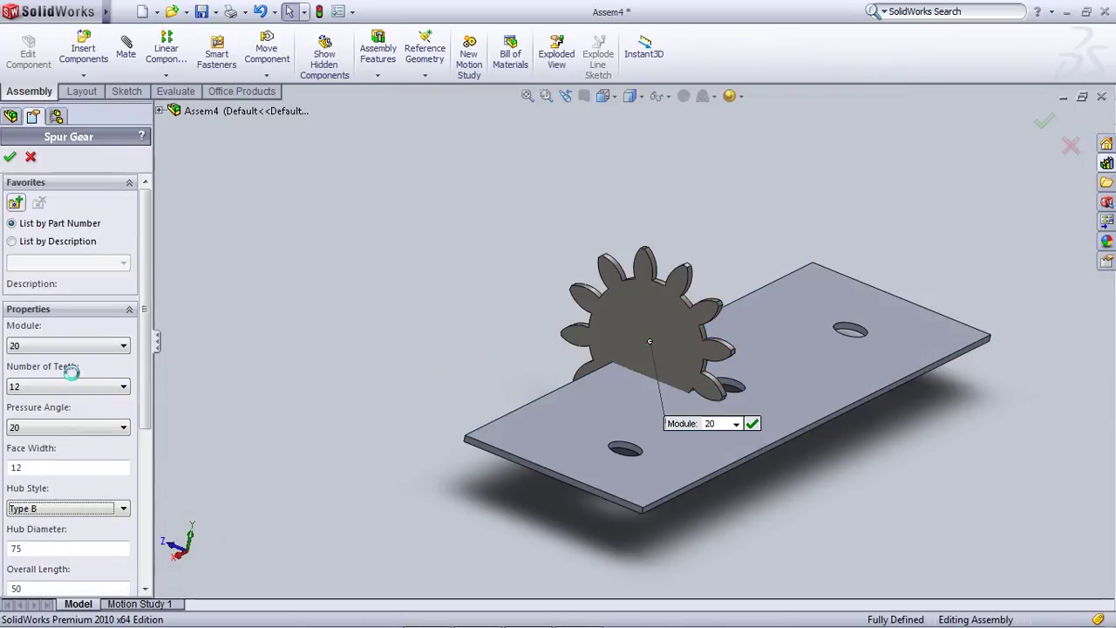
scroll(639, 338, down, 6)
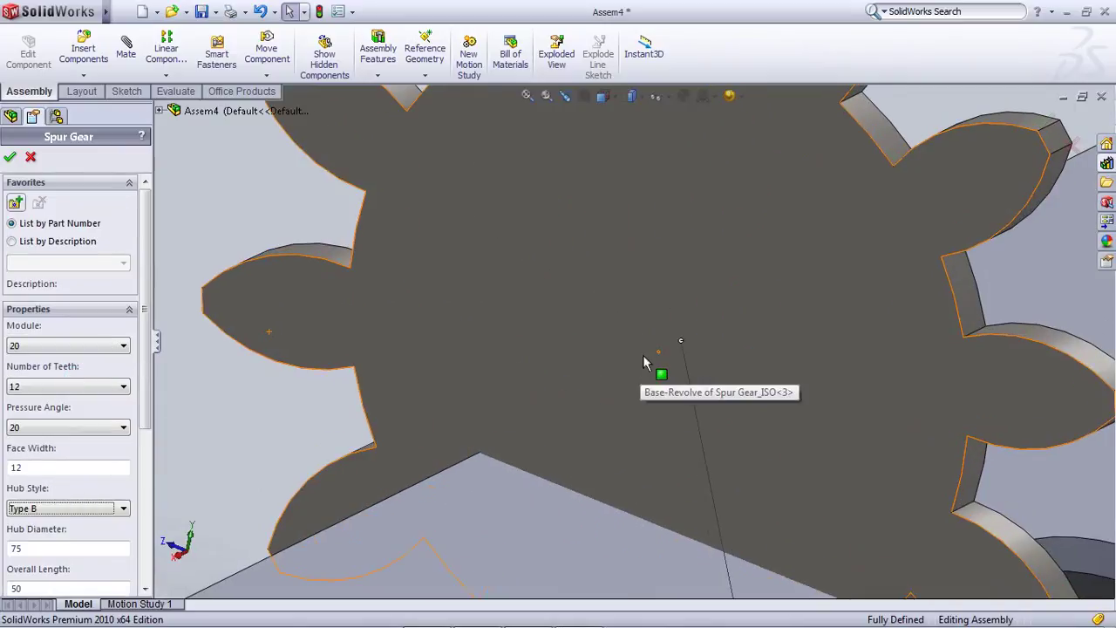
scroll(645, 363, up, 5)
scroll(366, 349, down, 4)
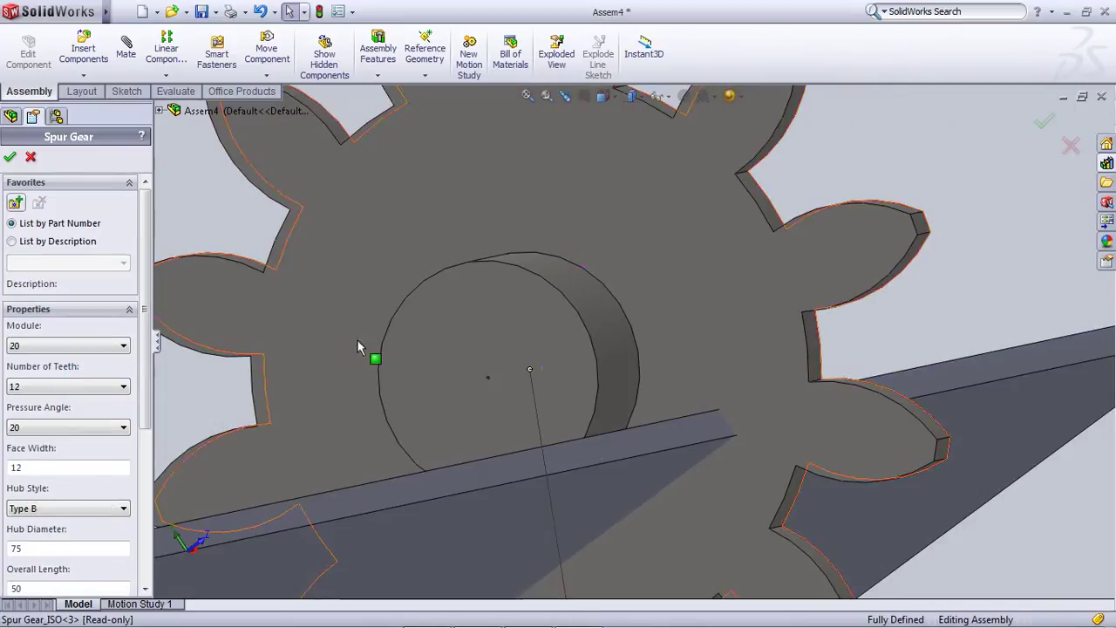
scroll(536, 361, up, 5)
middle_drag(611, 451, 631, 392)
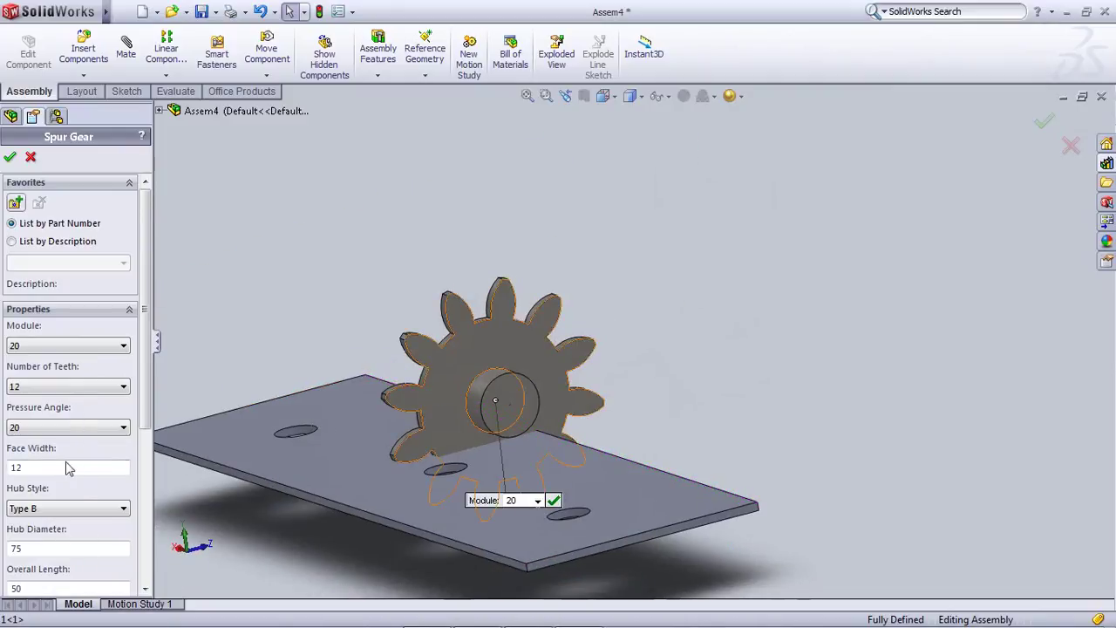
Switch the spur gear's hub style to Type A for comparison, and return it to Type B
click(72, 511)
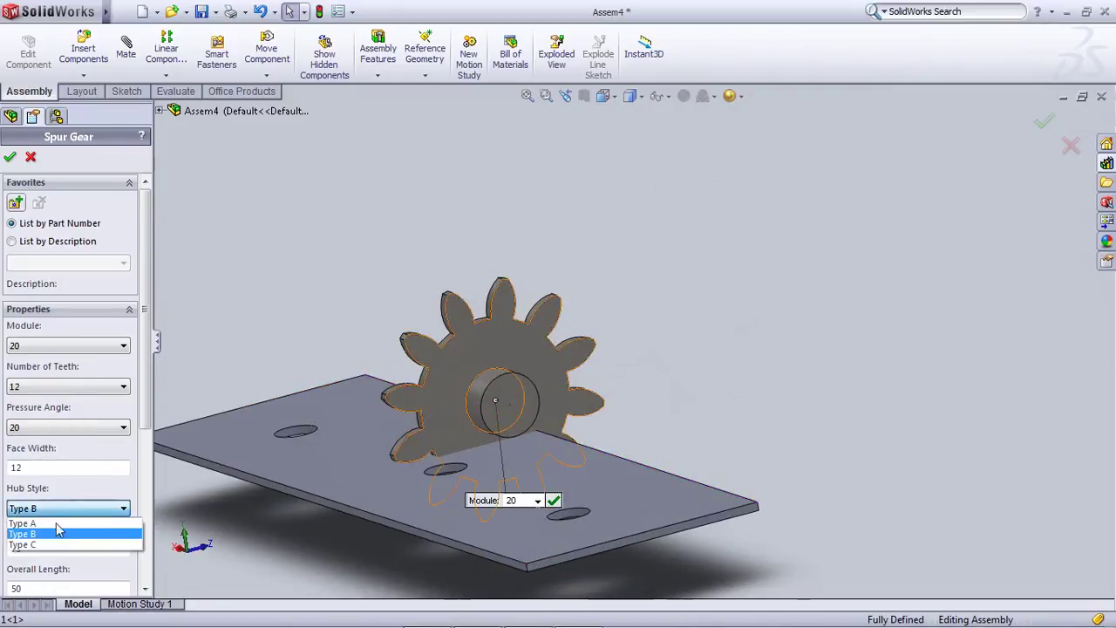
click(56, 523)
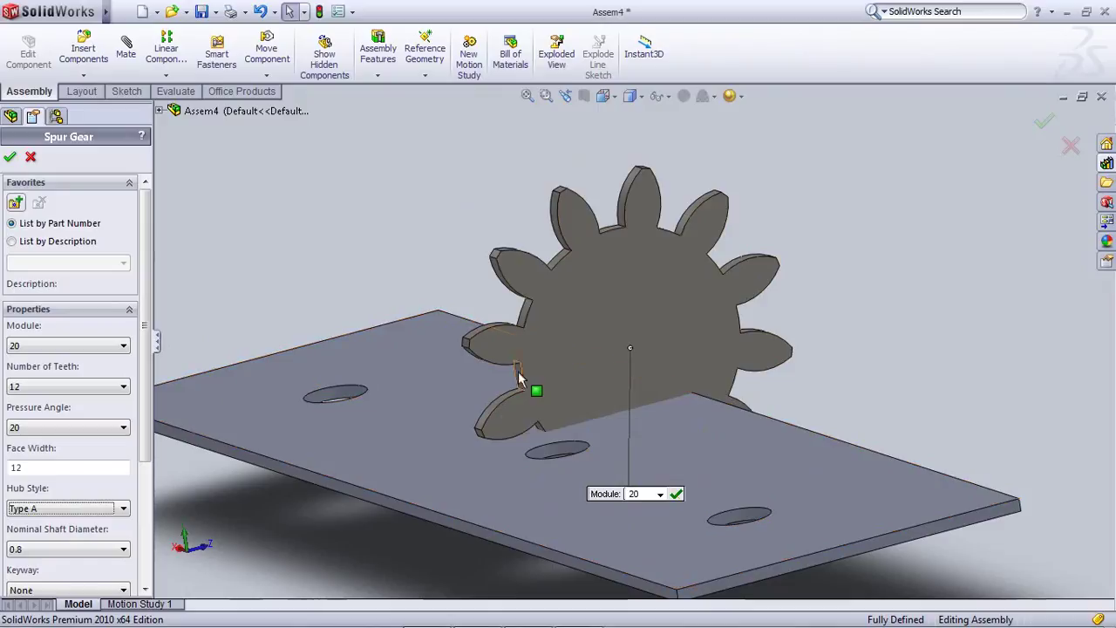
middle_drag(657, 406, 210, 547)
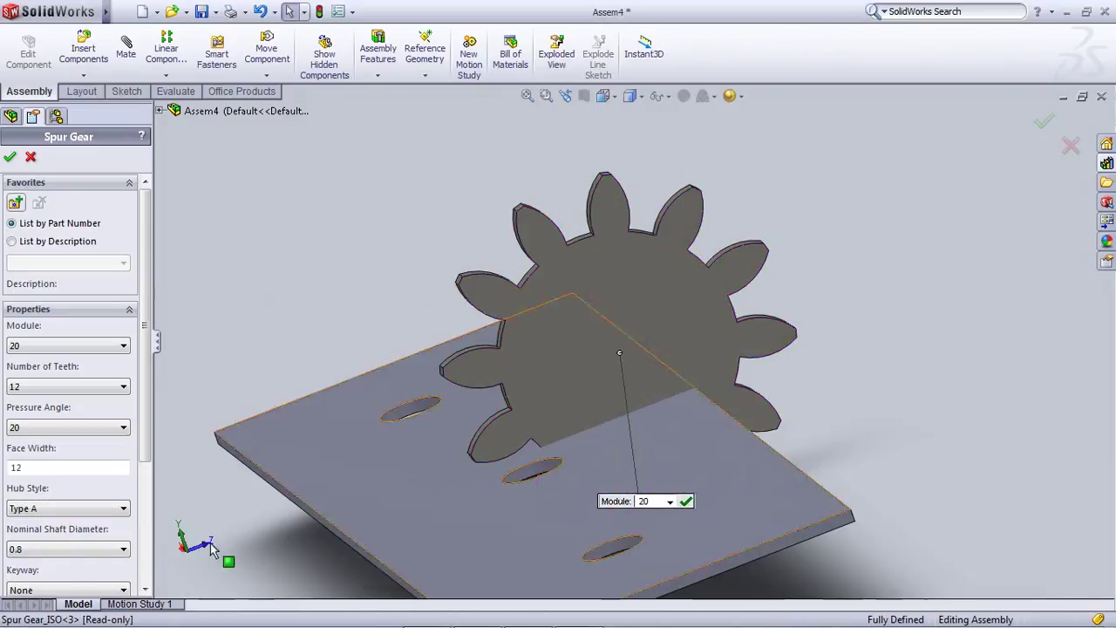
click(87, 509)
click(72, 538)
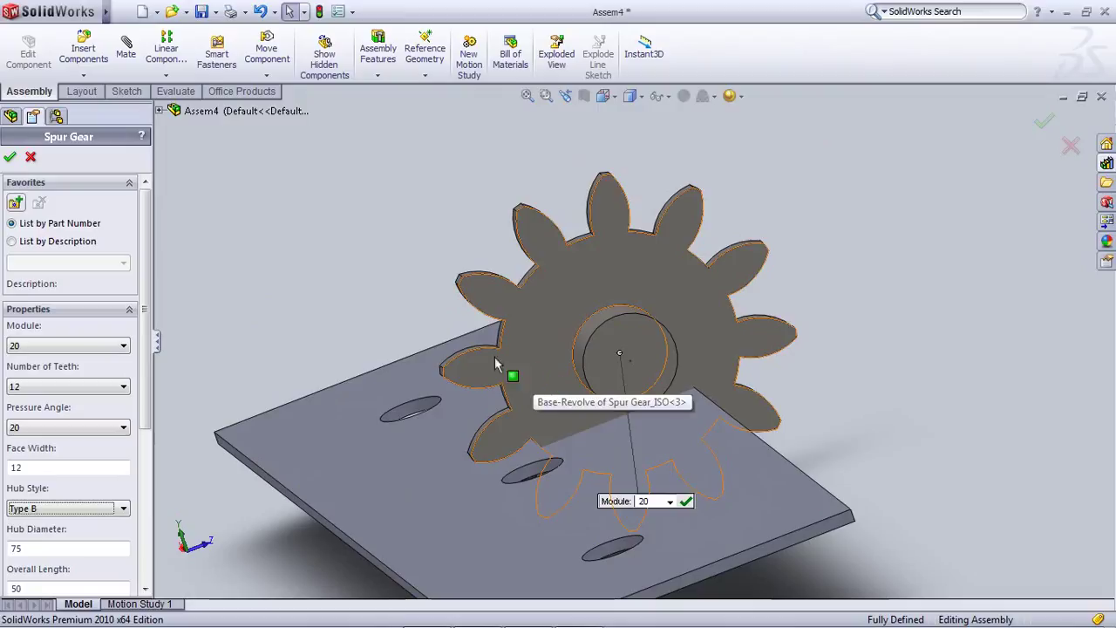
Confirm the spur gear's properties and finish the insertion without placing further copies
scroll(575, 311, up, 3)
middle_drag(579, 309, 742, 349)
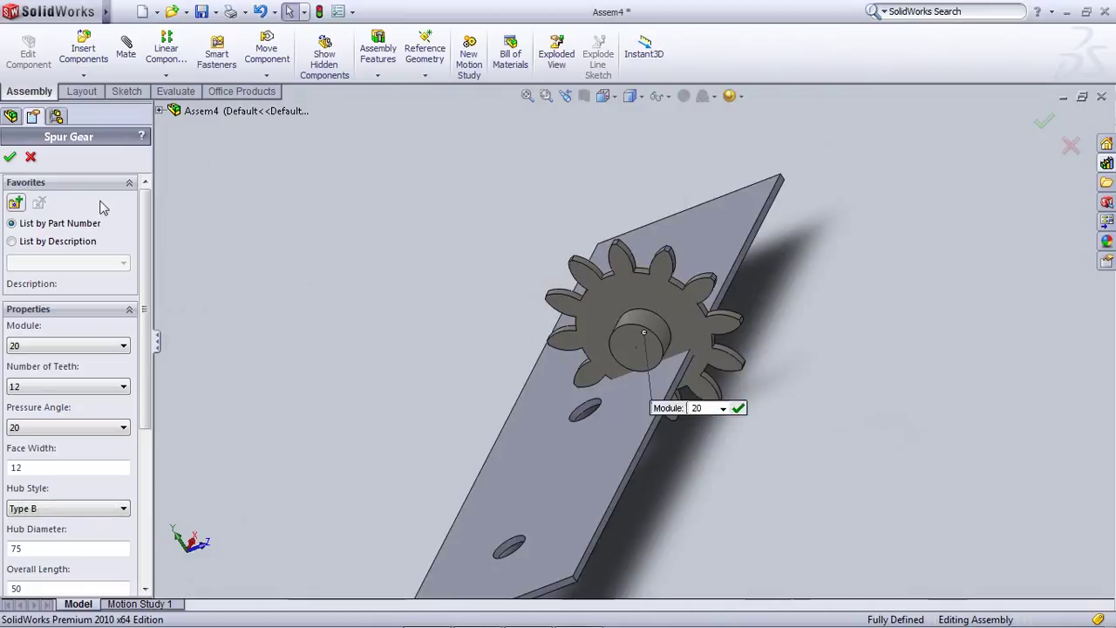
click(9, 158)
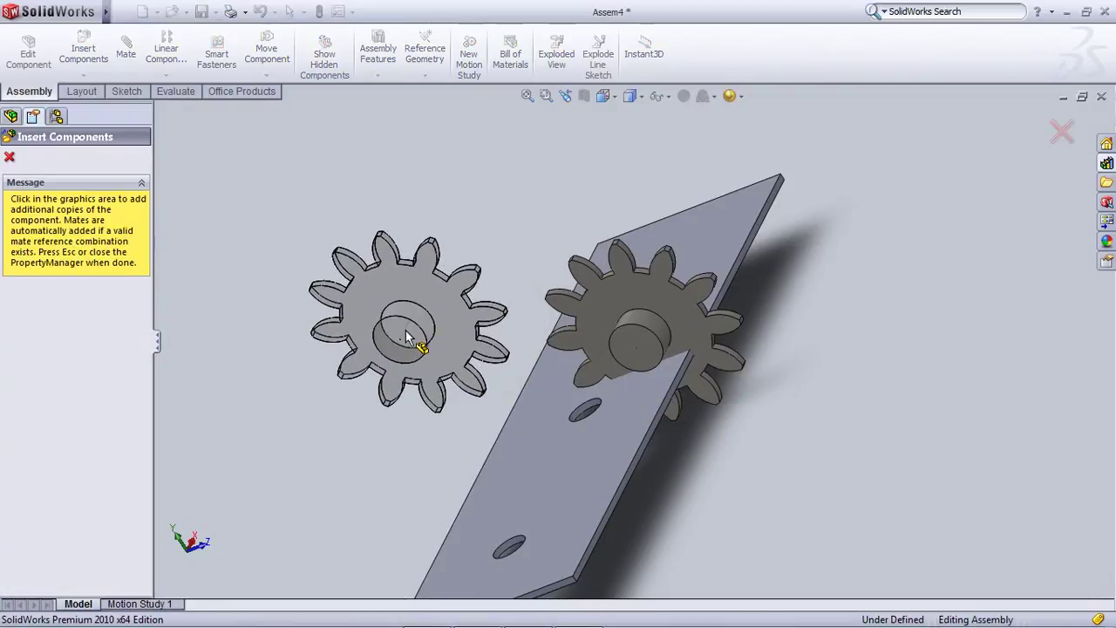
key(Escape)
Add a concentric mate between the gear hub's cylindrical face and the plate's middle hole
click(624, 325)
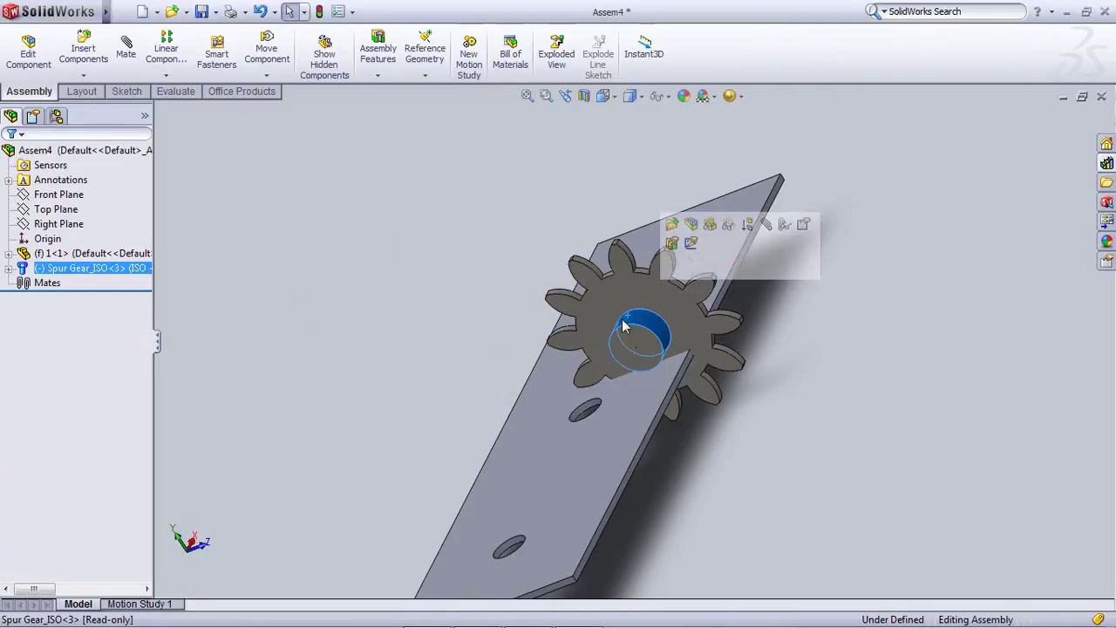
click(128, 52)
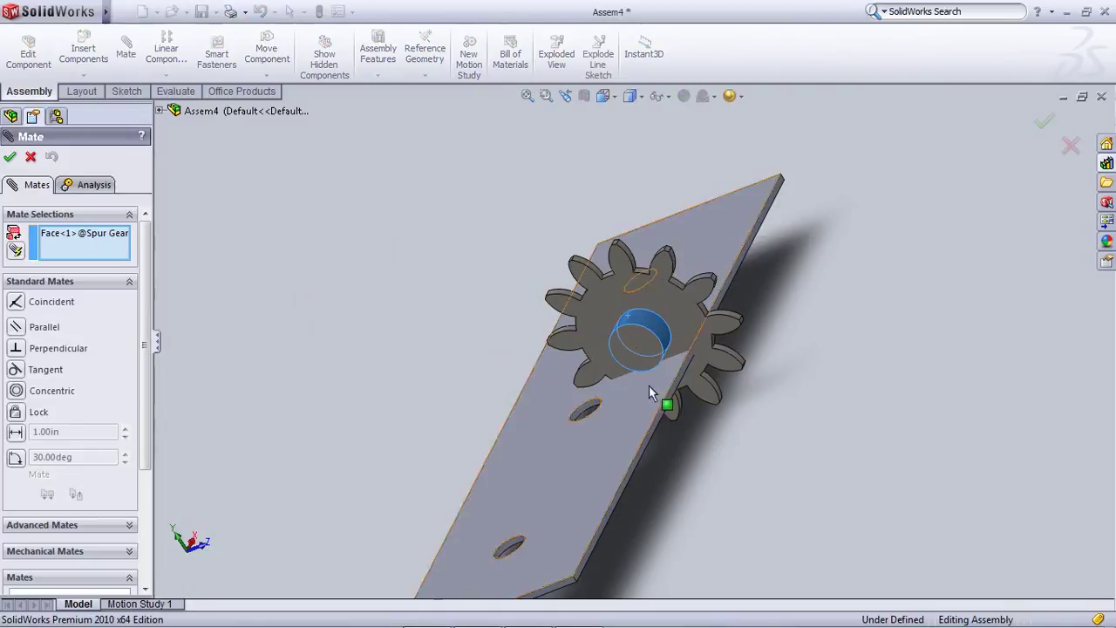
scroll(602, 386, down, 4)
scroll(656, 422, up, 3)
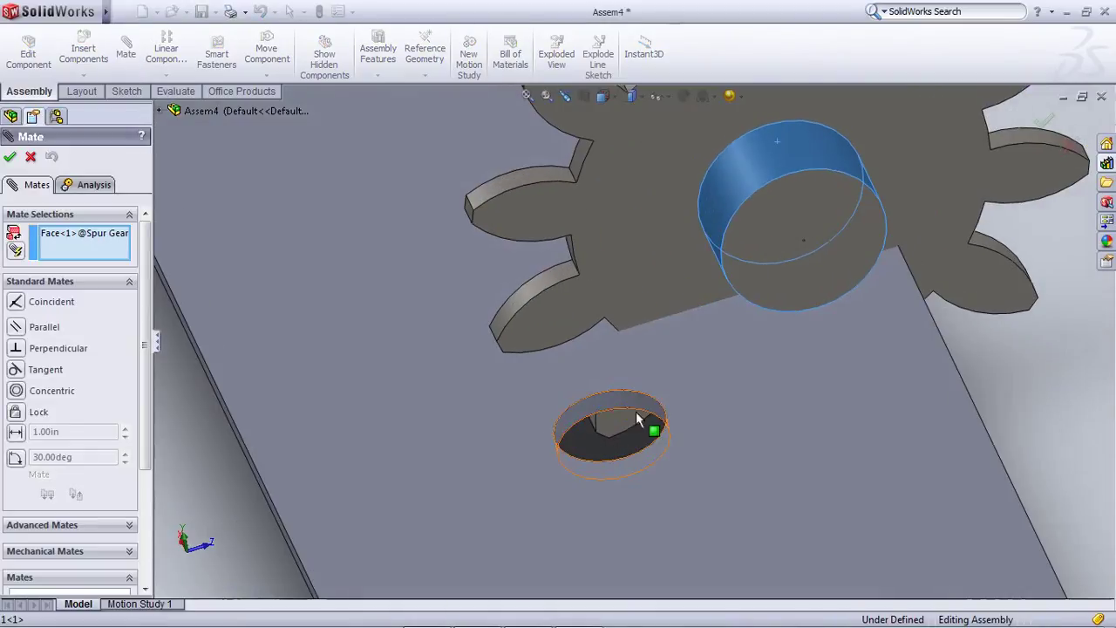
click(597, 399)
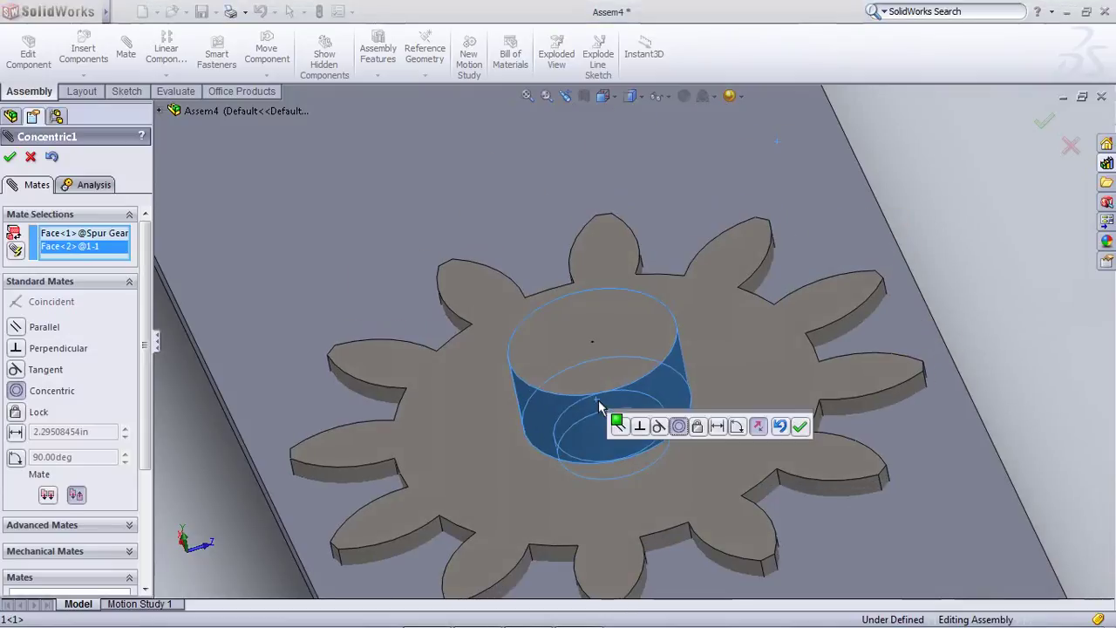
click(800, 428)
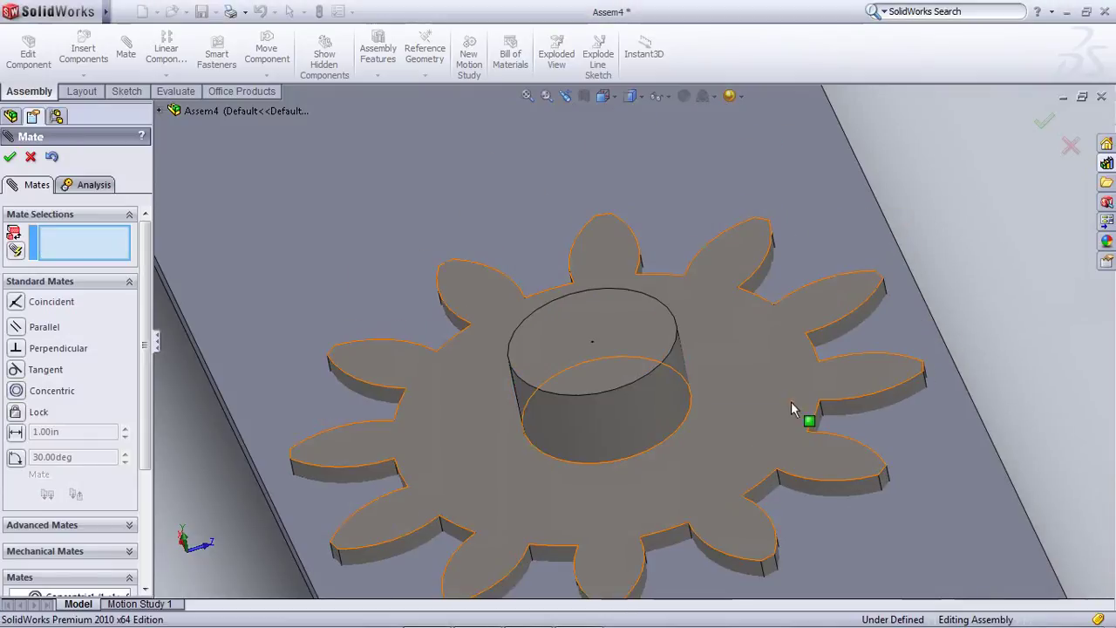
Add a coincident mate between the spur gear's hub-side face and the plate's underside
click(753, 381)
click(753, 380)
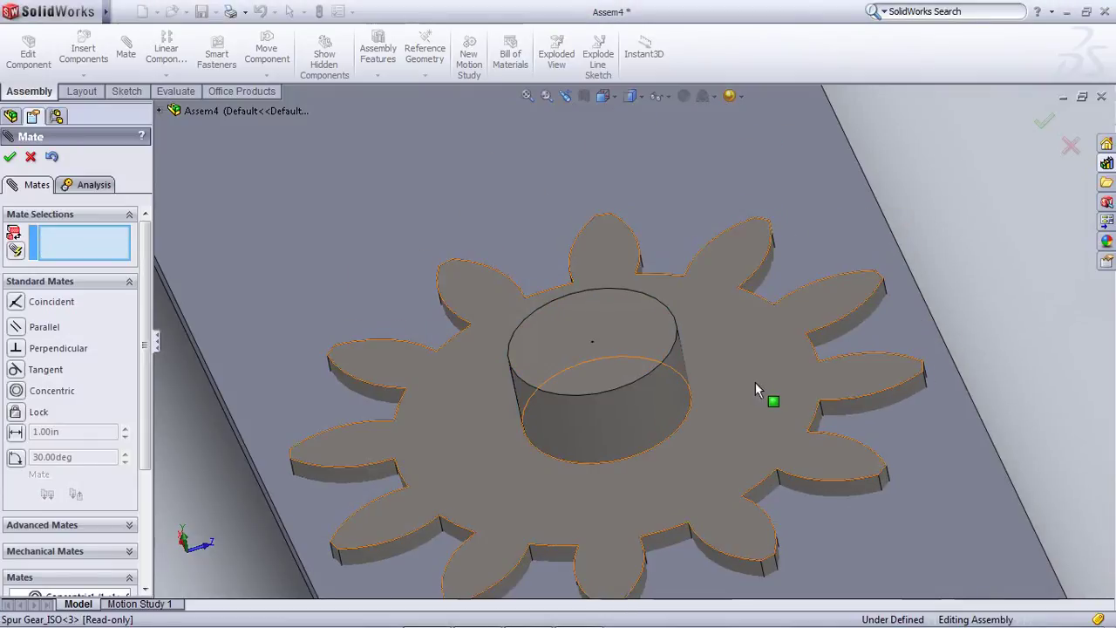
click(753, 380)
middle_drag(753, 378, 587, 342)
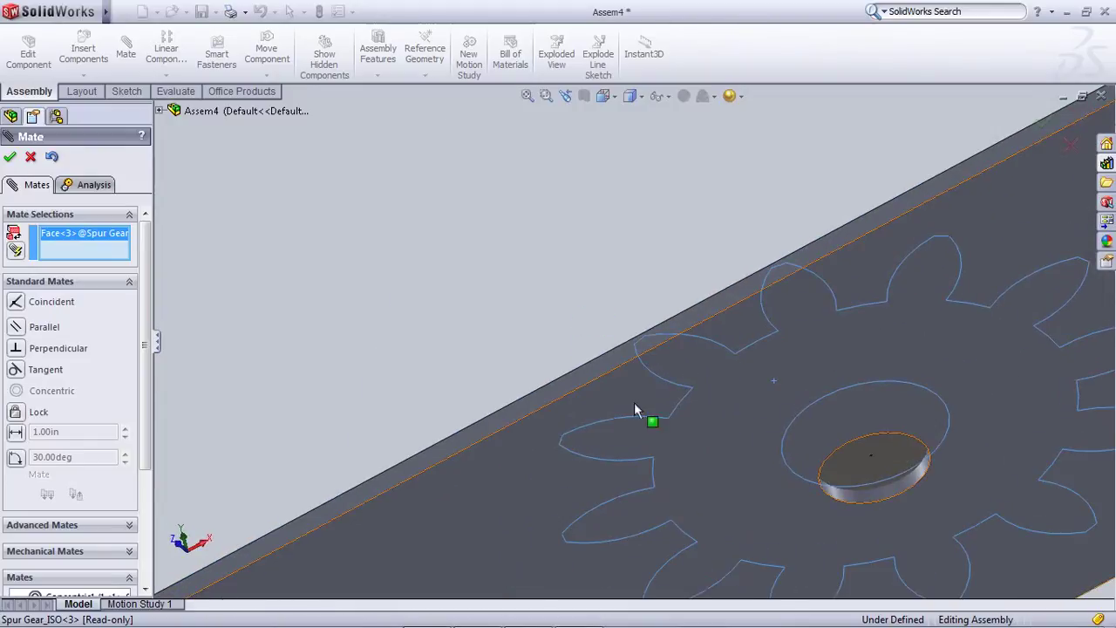
click(517, 482)
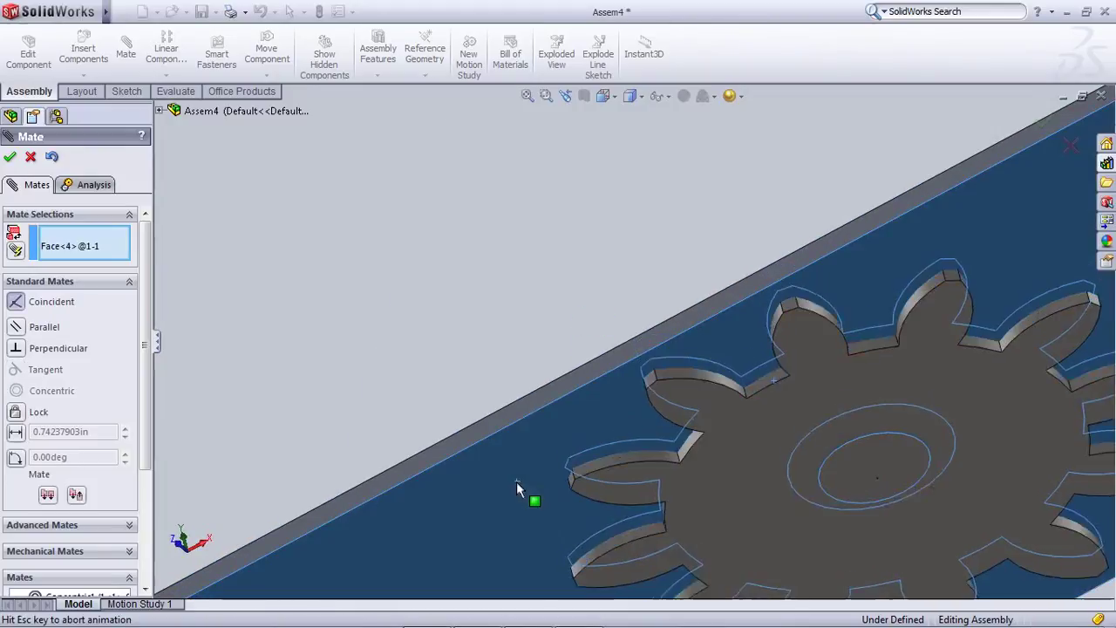
click(10, 157)
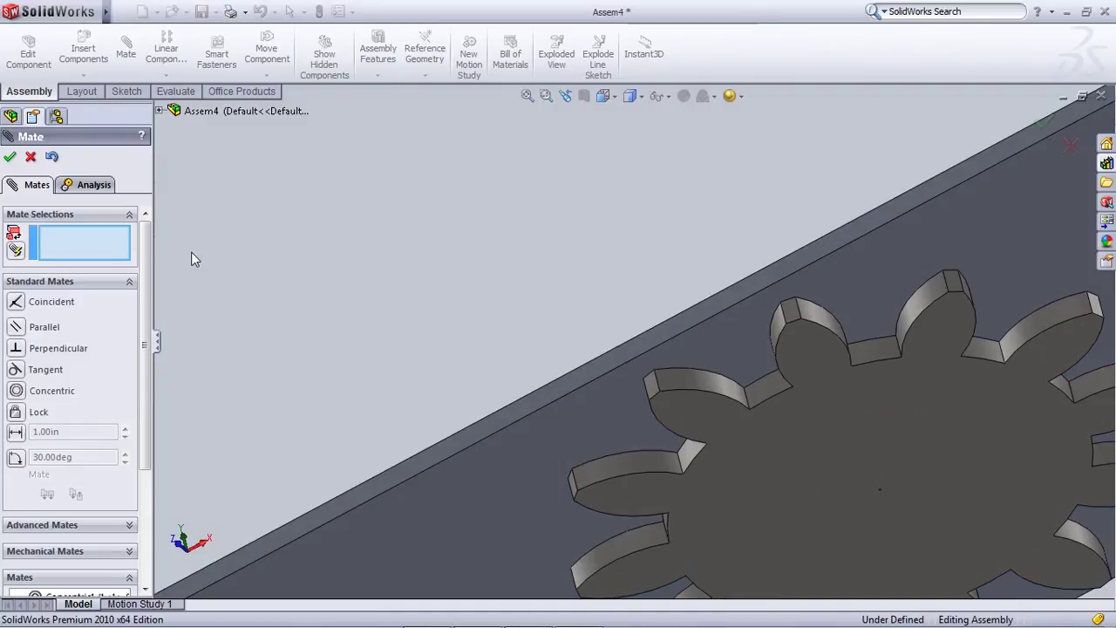
Turn the middle gear about its hole in the bottom view to test its rotation, and end the Mate command
key(ctrl+5)
key(ctrl+6)
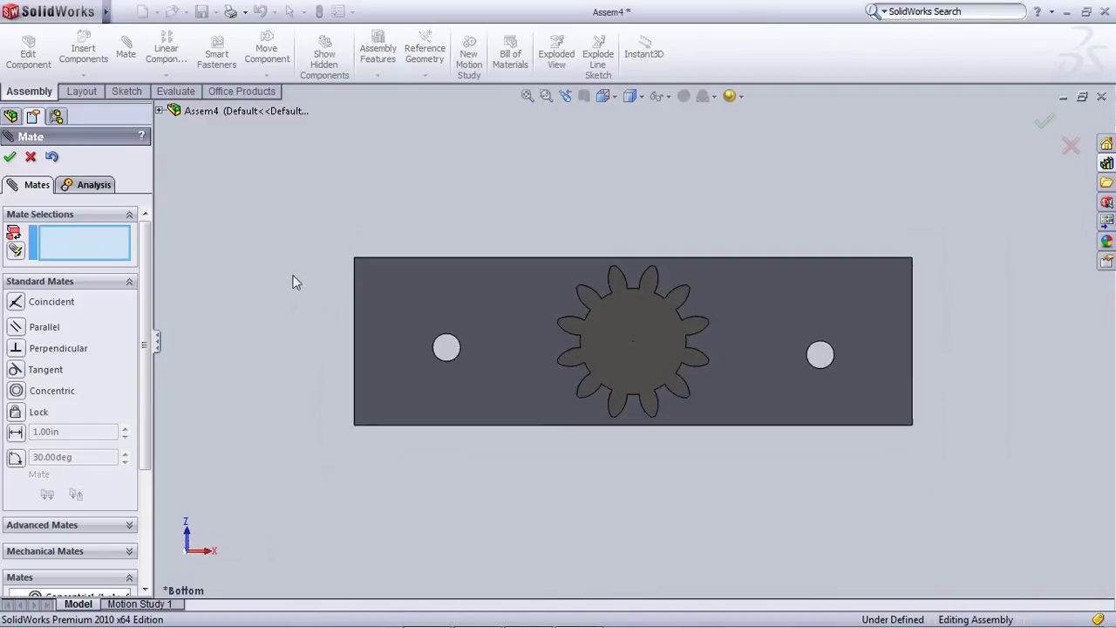
scroll(655, 383, down, 2)
click(704, 285)
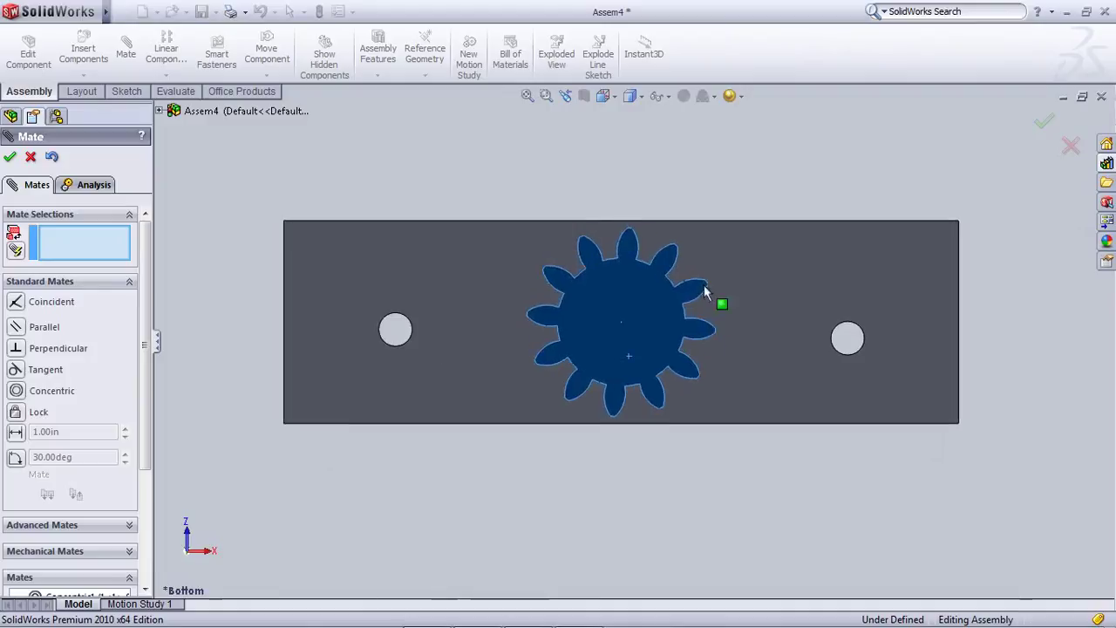
drag(703, 286, 530, 168)
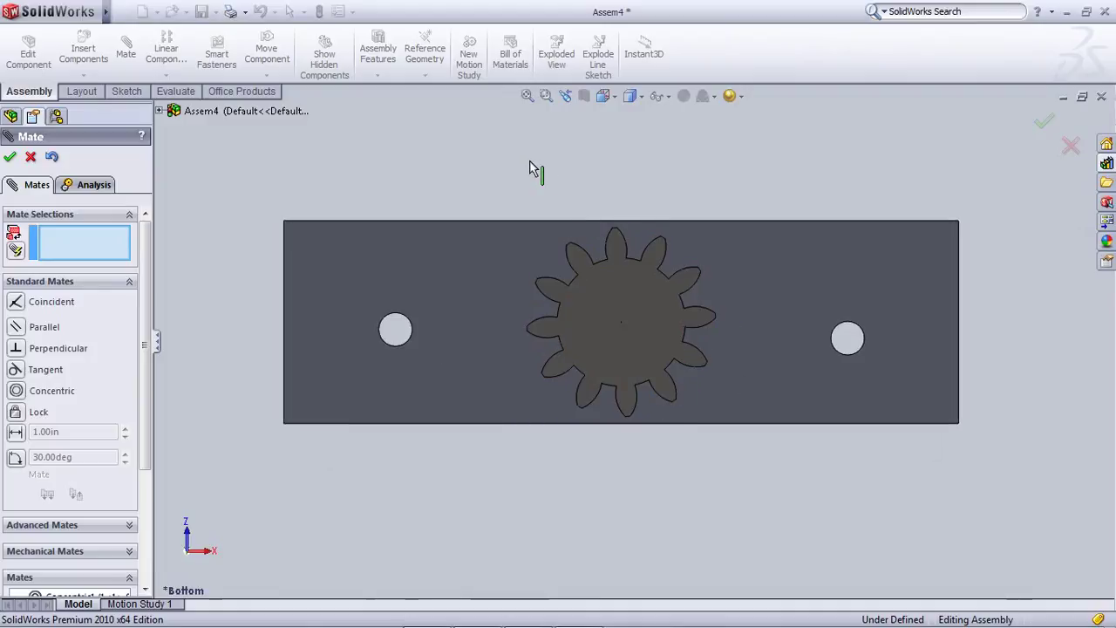
click(30, 157)
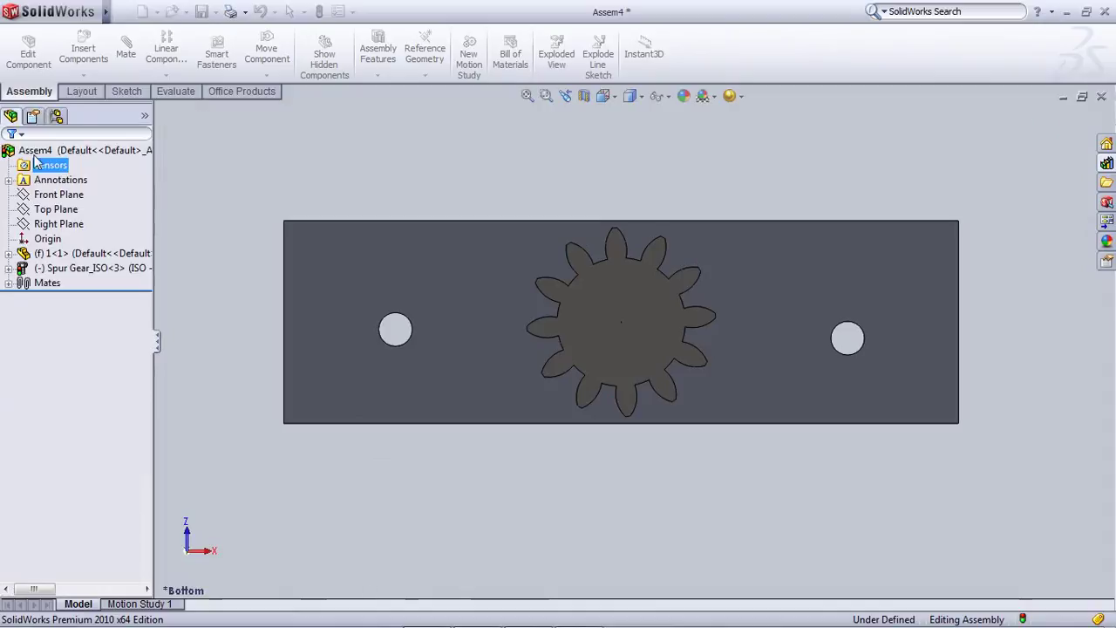
Place a second copy of the existing spur gear in the assembly, beside the plate
click(55, 270)
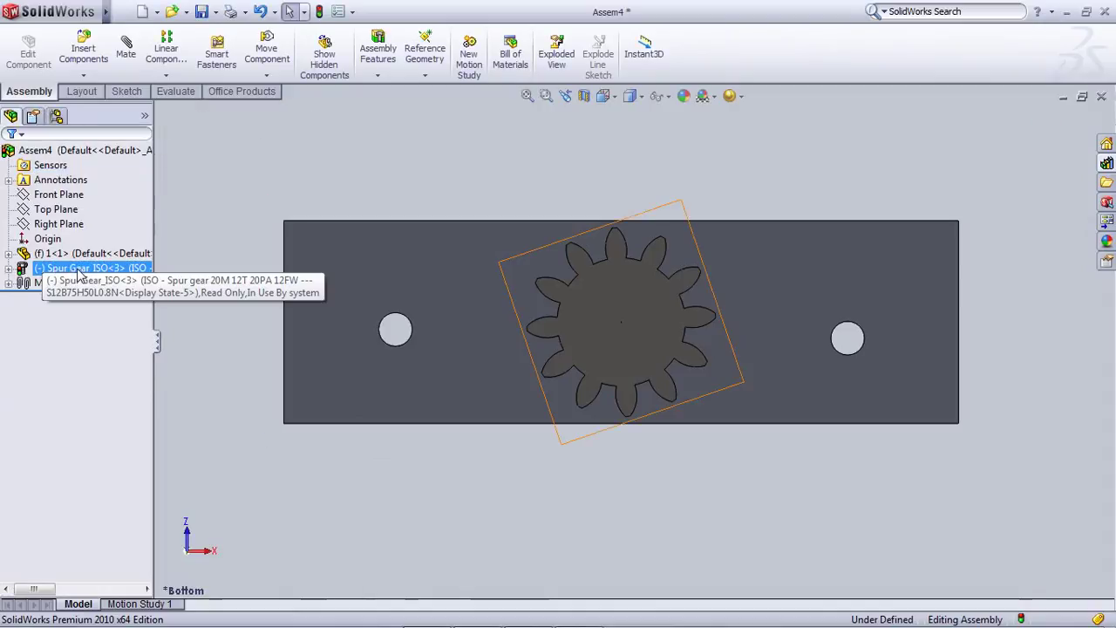
drag(79, 273, 319, 197)
middle_drag(480, 169, 636, 293)
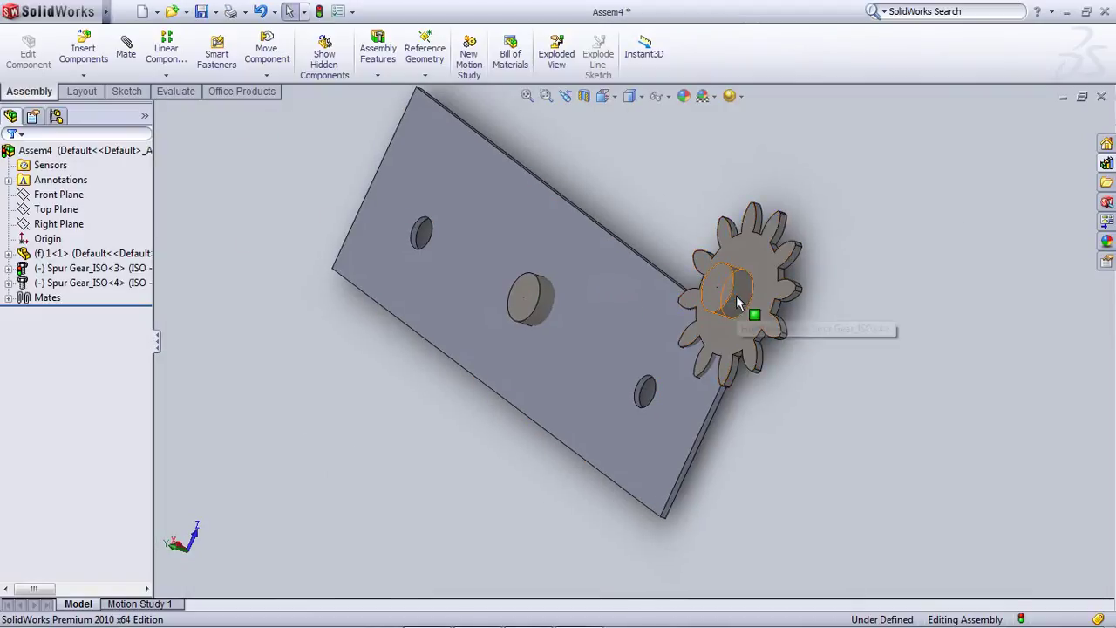
click(722, 306)
right_click(724, 305)
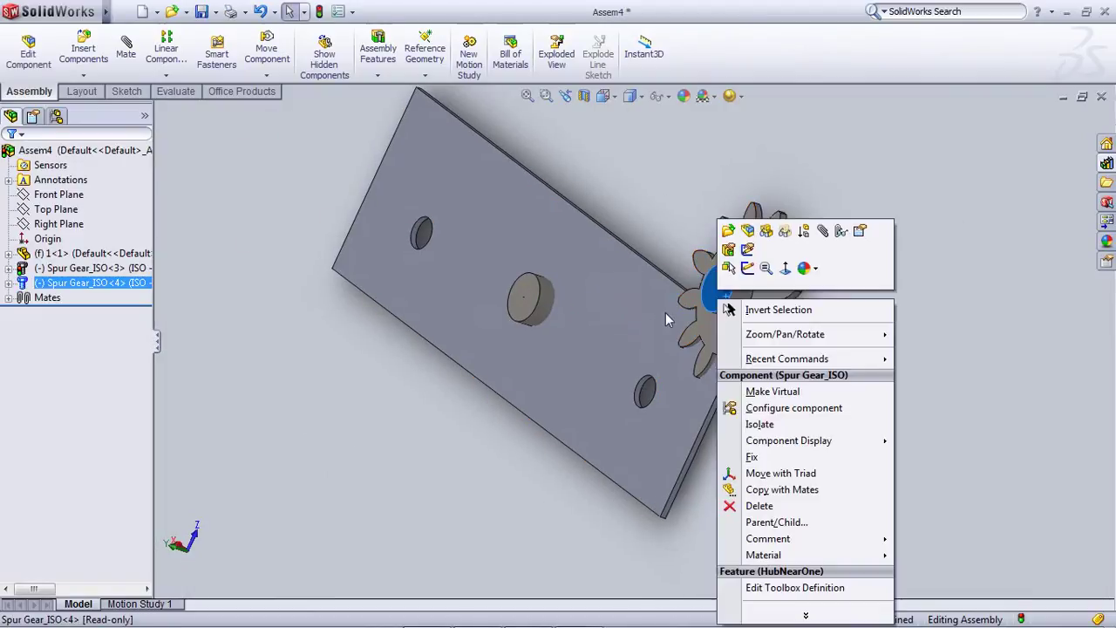
click(348, 403)
scroll(494, 362, up, 2)
right_click(500, 343)
right_click(278, 316)
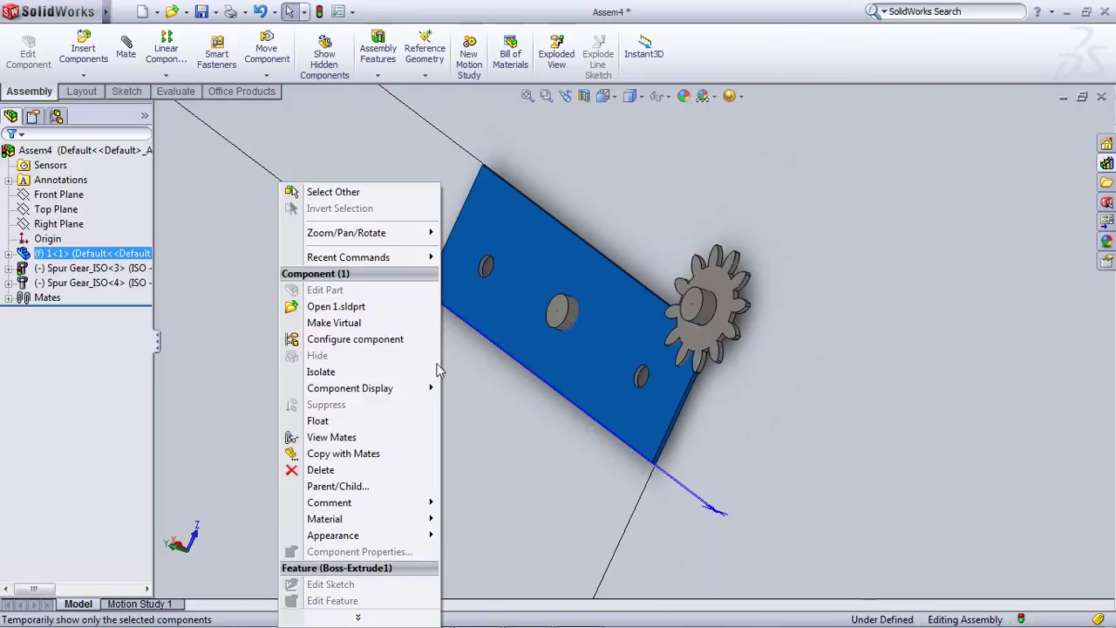
click(513, 412)
click(568, 386)
middle_drag(568, 385, 487, 353)
right_click(478, 354)
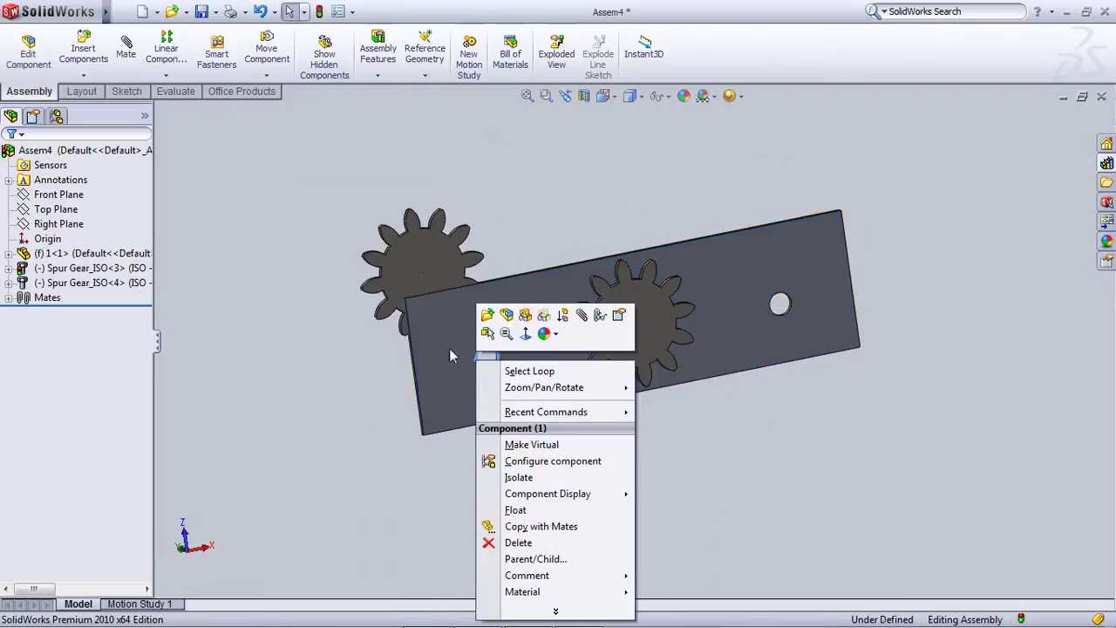
click(450, 355)
scroll(441, 319, down, 3)
middle_drag(593, 378, 603, 367)
right_click(603, 368)
click(425, 236)
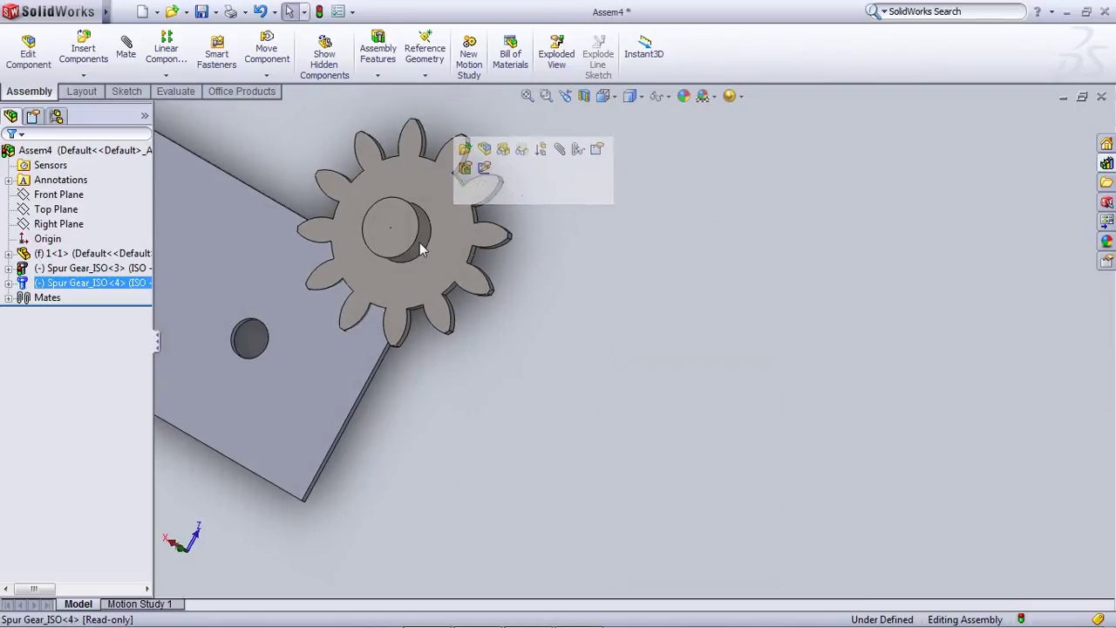
click(416, 244)
Add a concentric mate between the copied gear's cylindrical hub face and the plate's end hole on the negative X side
click(687, 251)
scroll(581, 286, up, 3)
middle_drag(579, 286, 538, 314)
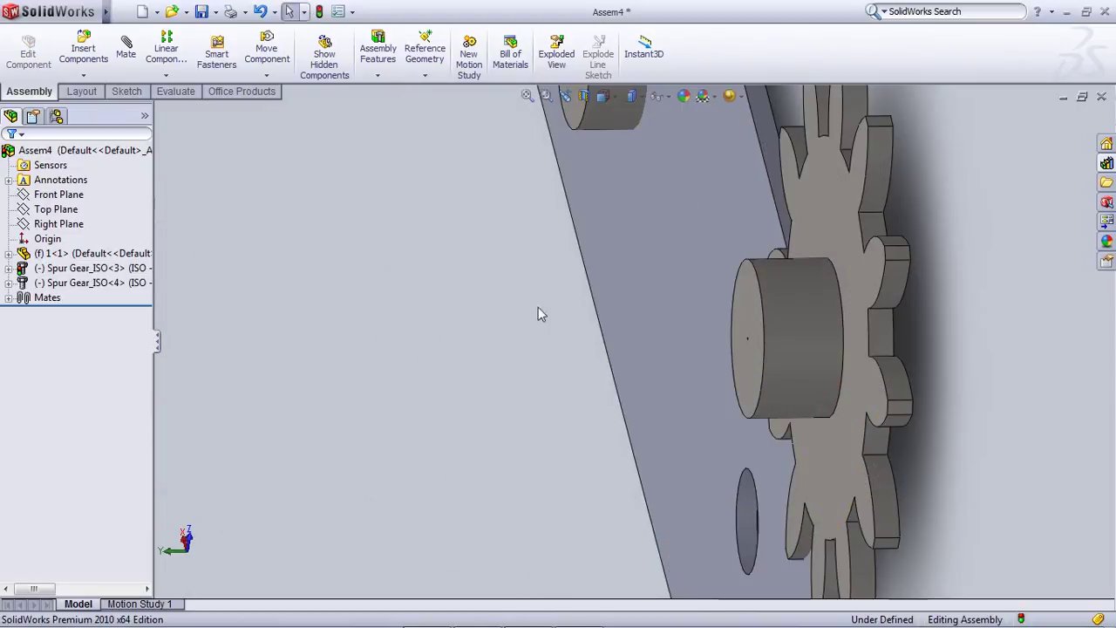
click(799, 308)
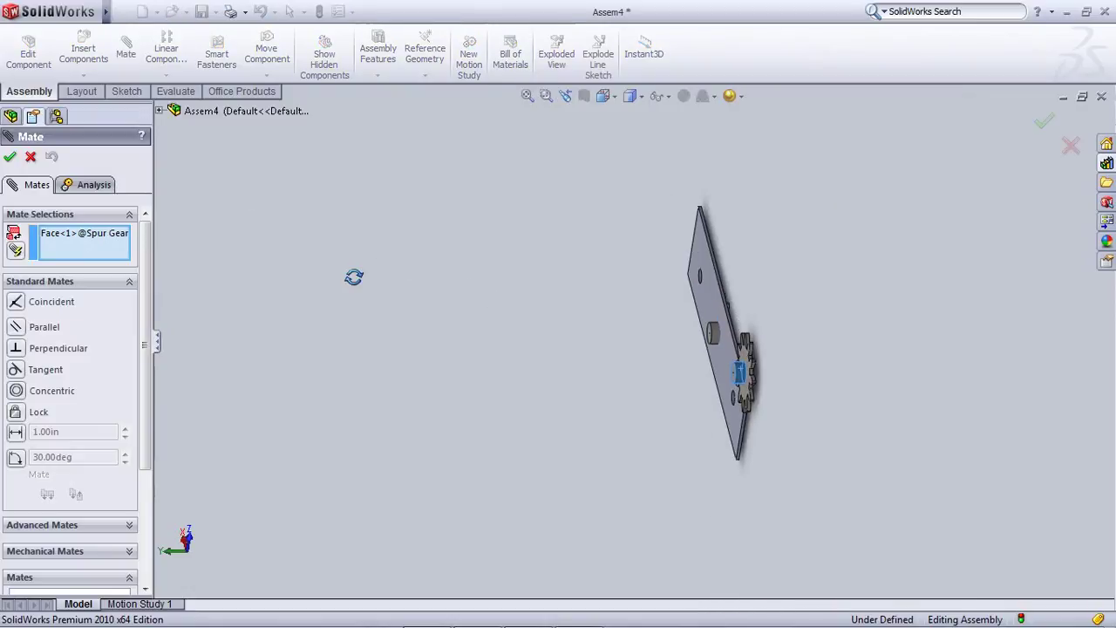
middle_drag(354, 276, 363, 297)
scroll(759, 399, down, 10)
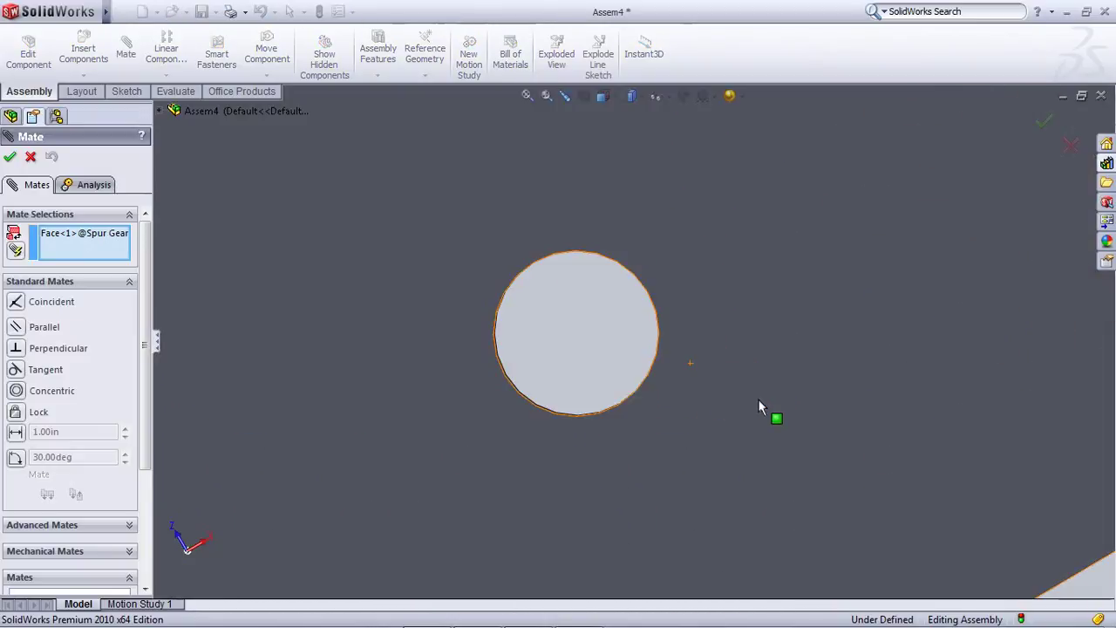
middle_drag(772, 403, 713, 401)
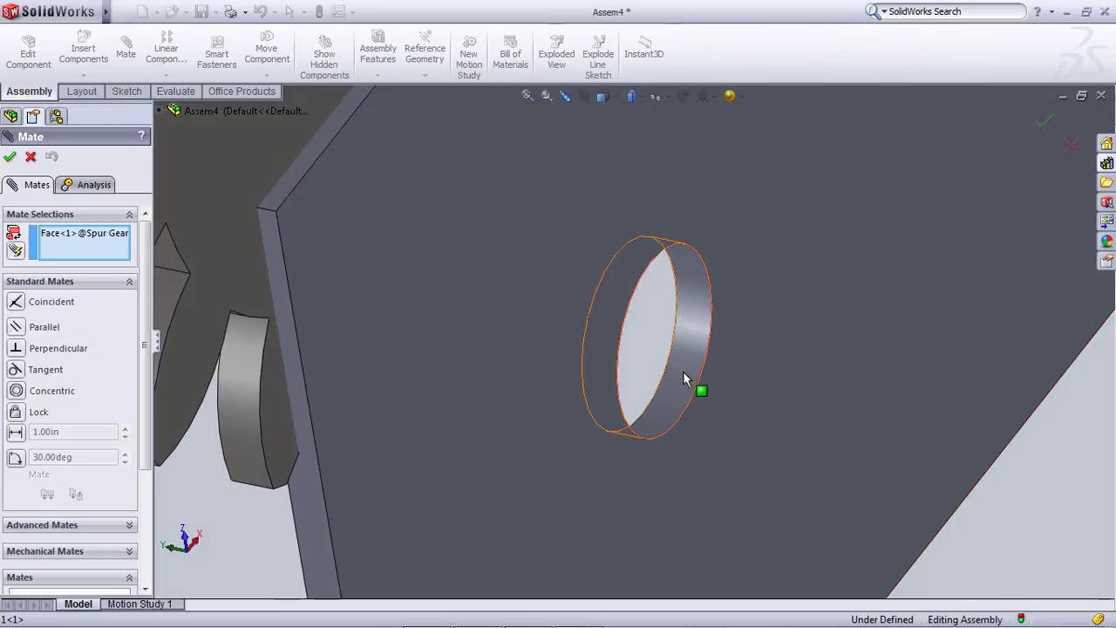
click(685, 371)
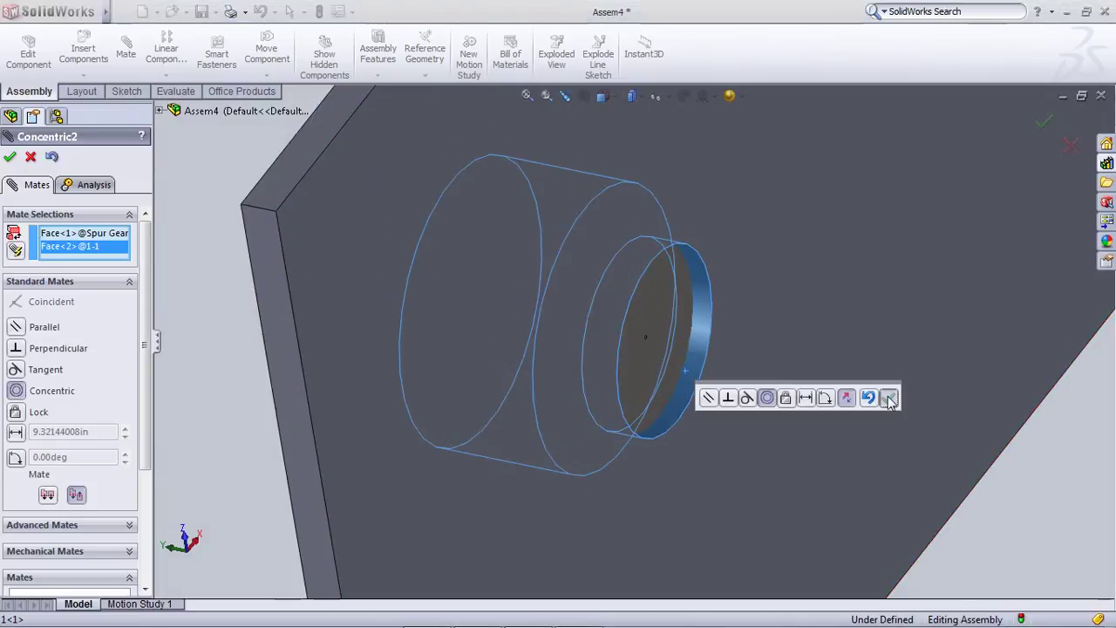
click(889, 399)
Make the copied gear's hub-side face coincident with the plate's underside, and finish mating
scroll(650, 335, up, 2)
middle_drag(561, 309, 655, 323)
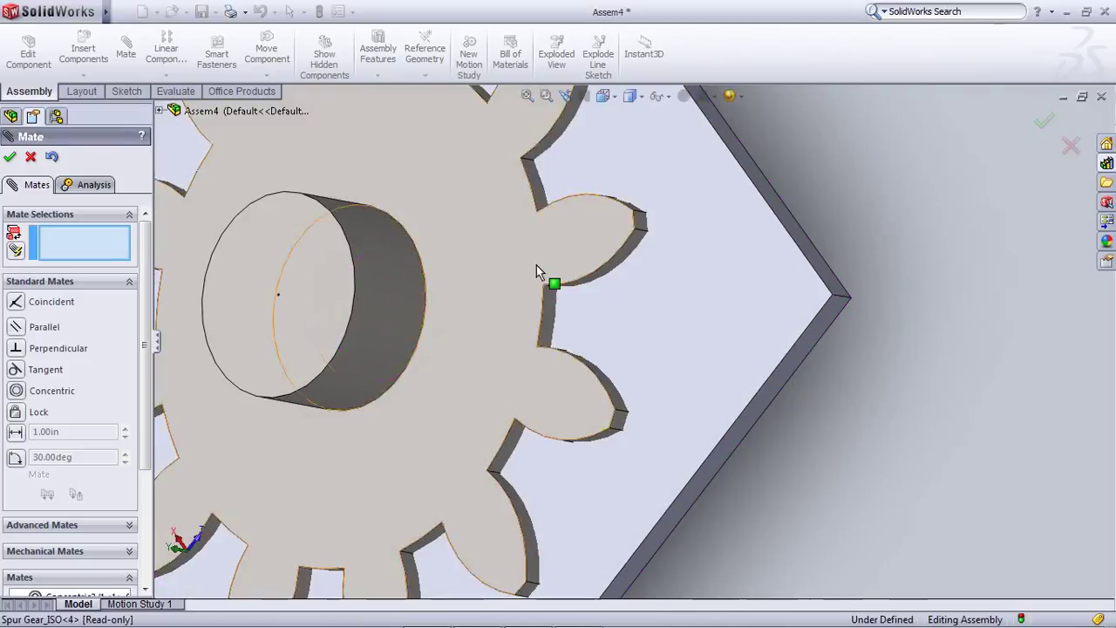
click(537, 265)
middle_drag(611, 287, 667, 322)
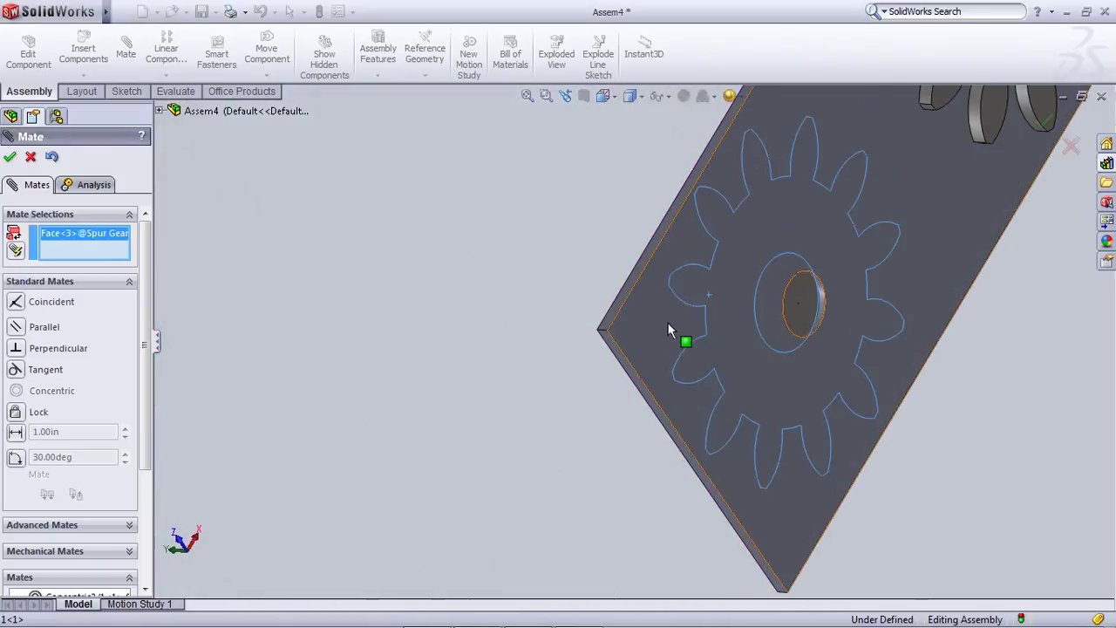
click(668, 322)
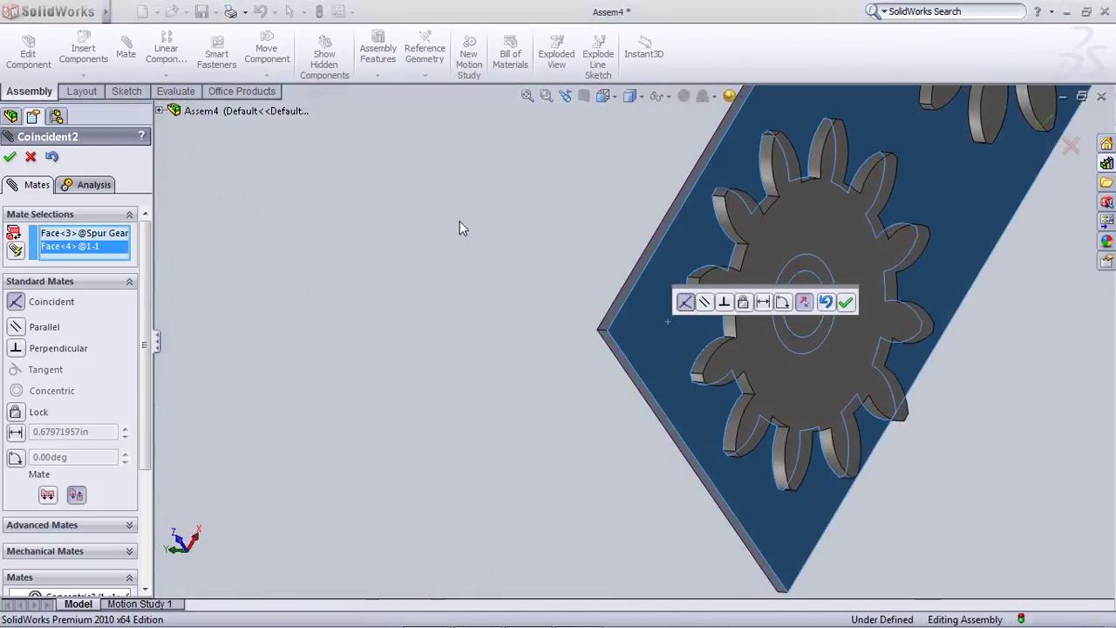
click(10, 157)
click(9, 157)
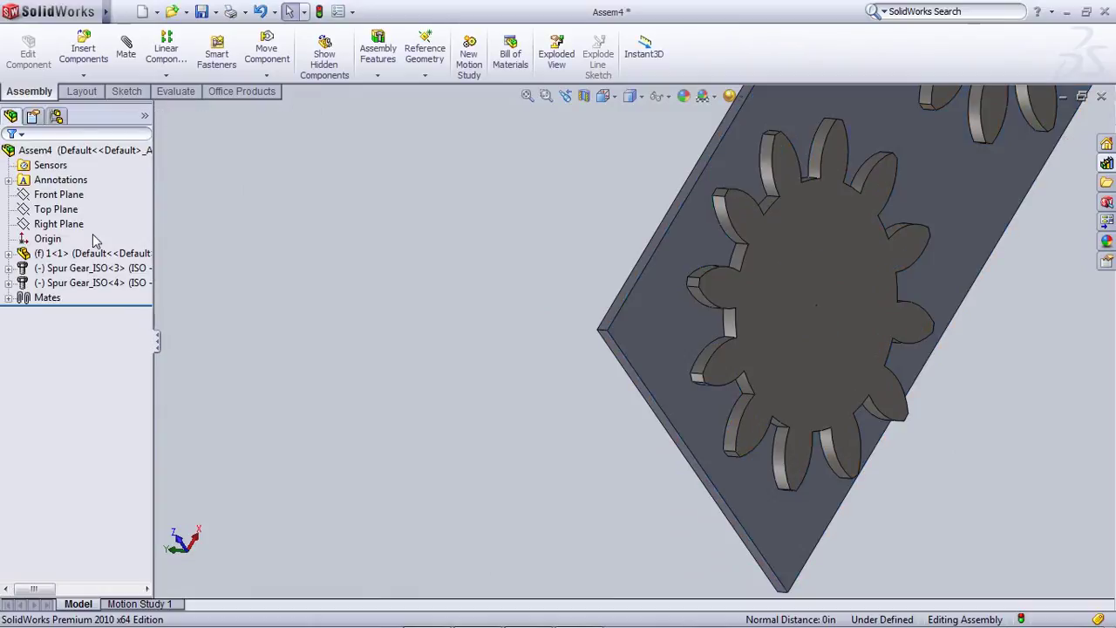
Show the assembly from the bottom and open Sketch1 of the plate's Boss-Extrude1 for editing in the assembly
key(ctrl+6)
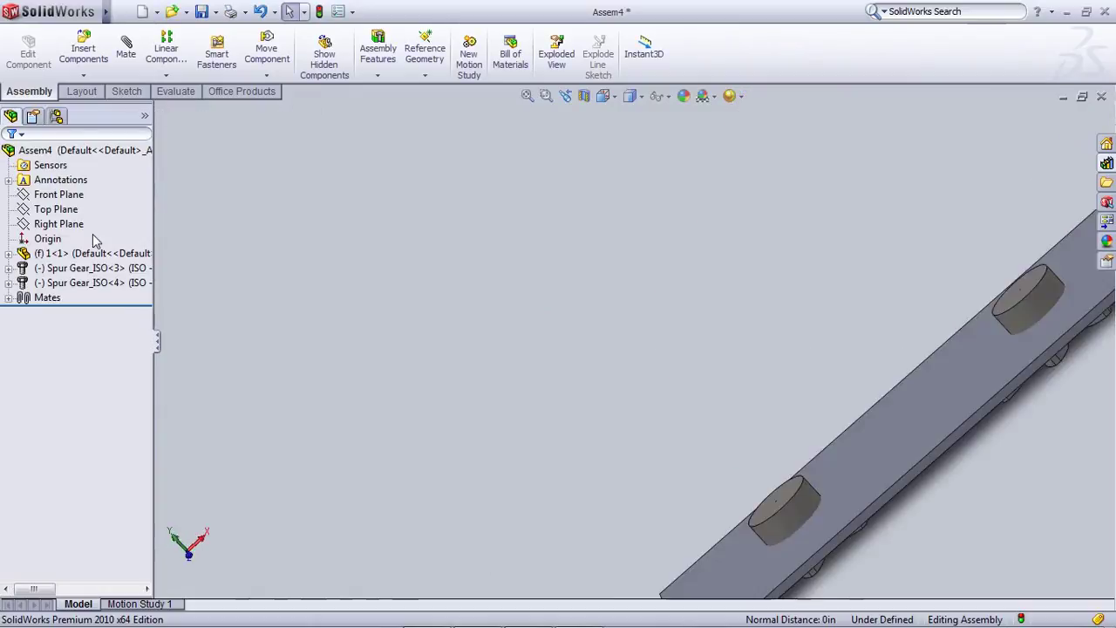
scroll(503, 356, down, 1)
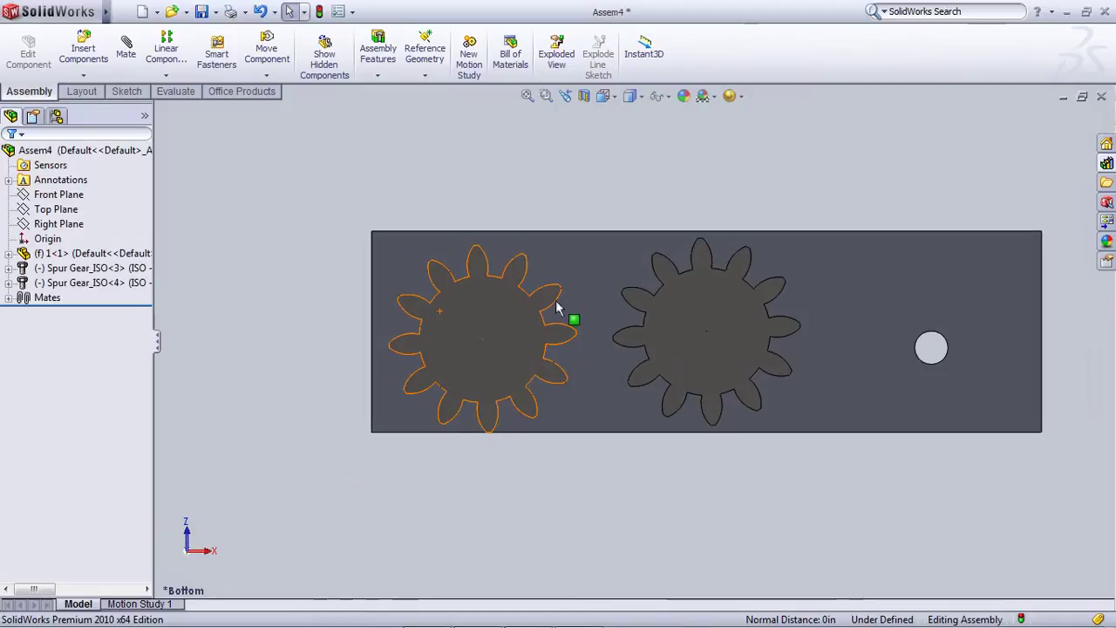
right_click(74, 256)
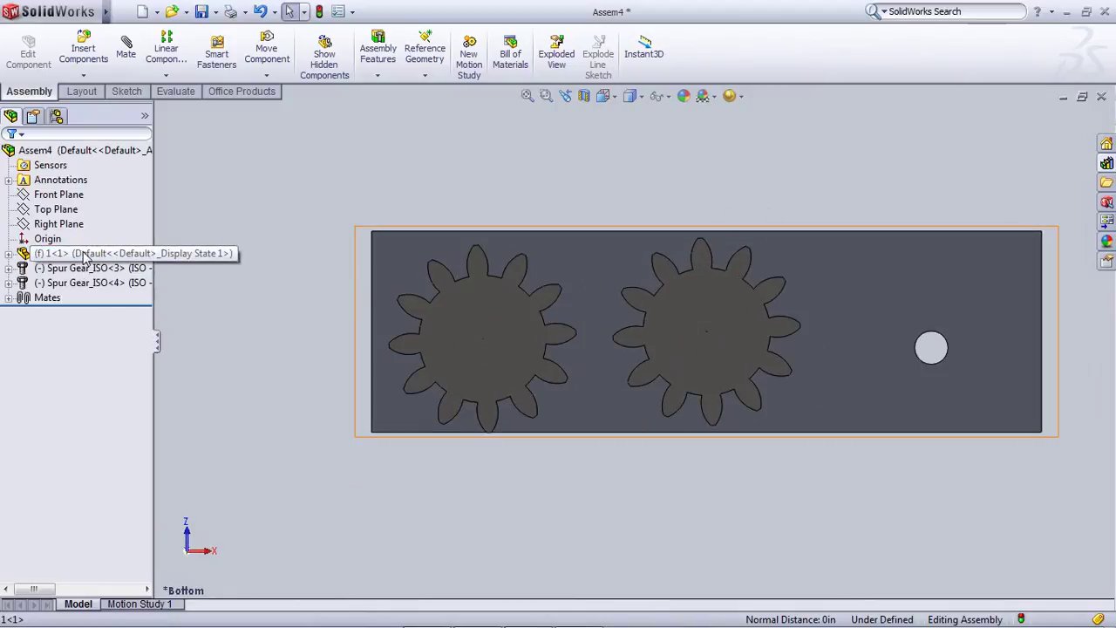
click(83, 253)
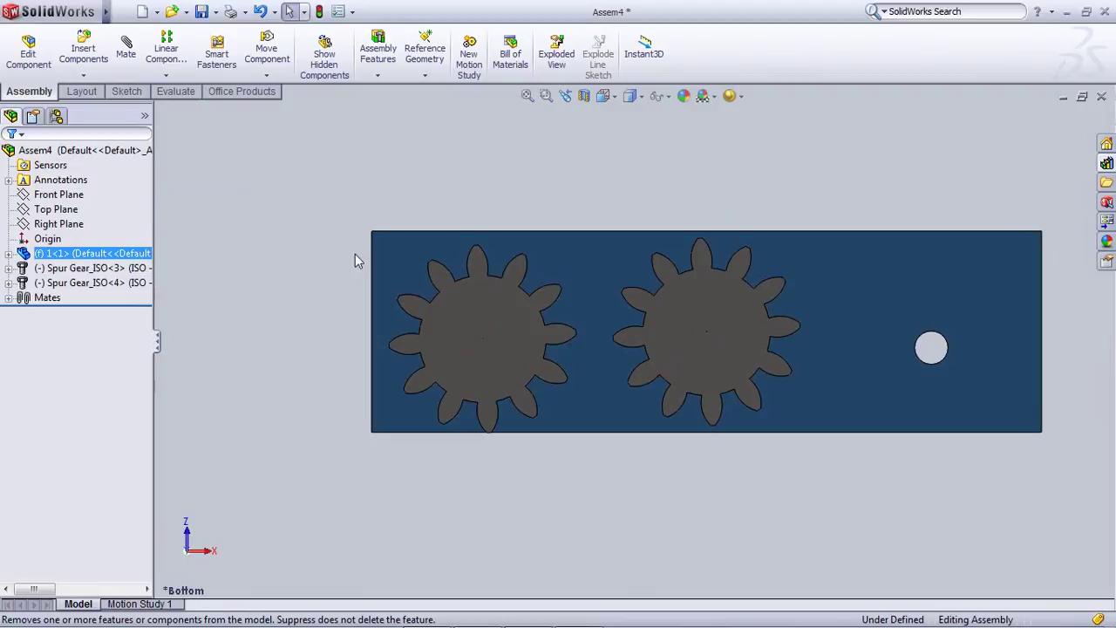
click(9, 254)
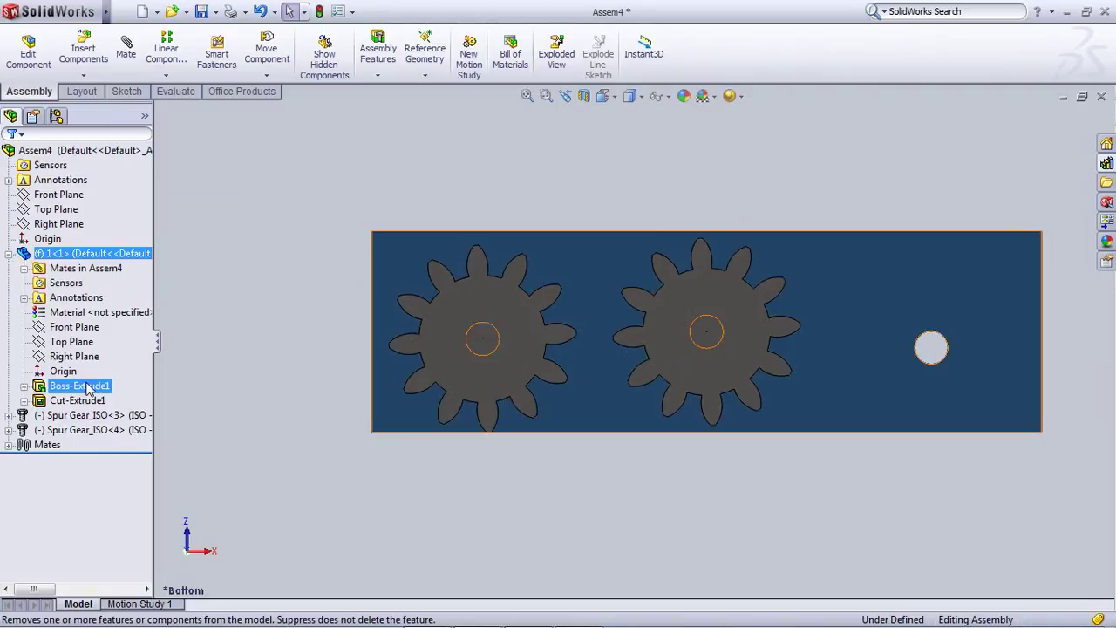
click(77, 401)
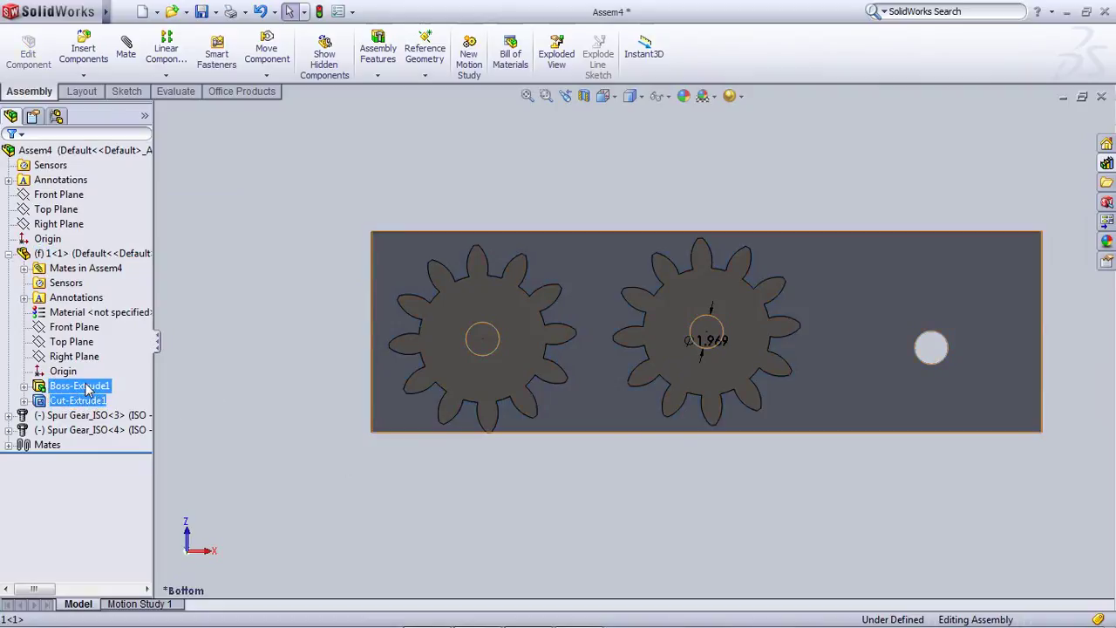
click(86, 387)
scroll(280, 366, up, 3)
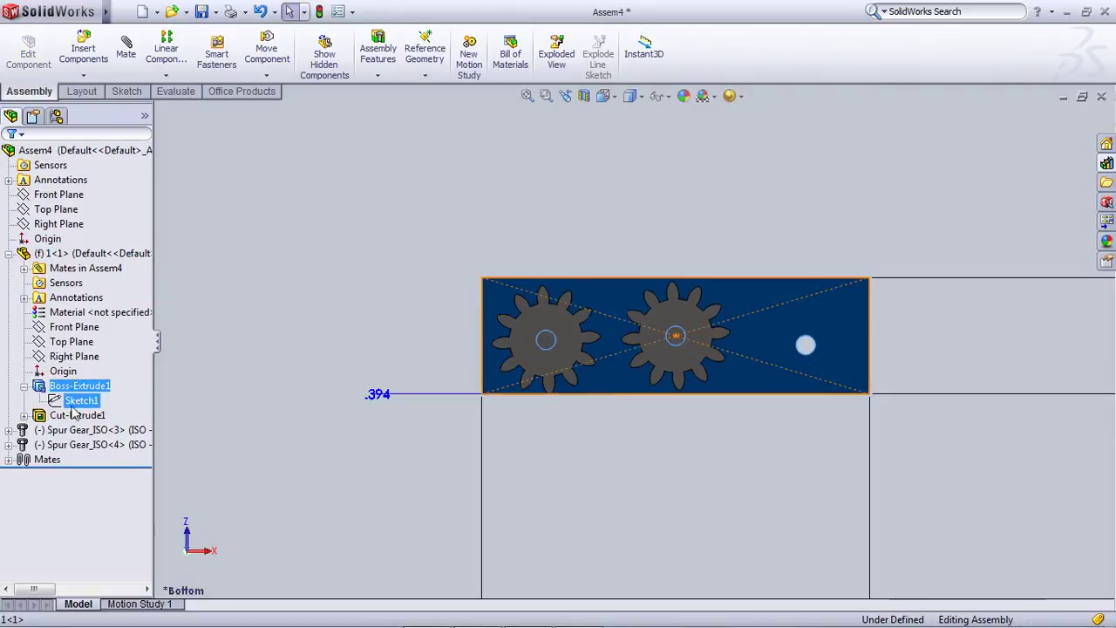
click(79, 402)
click(87, 358)
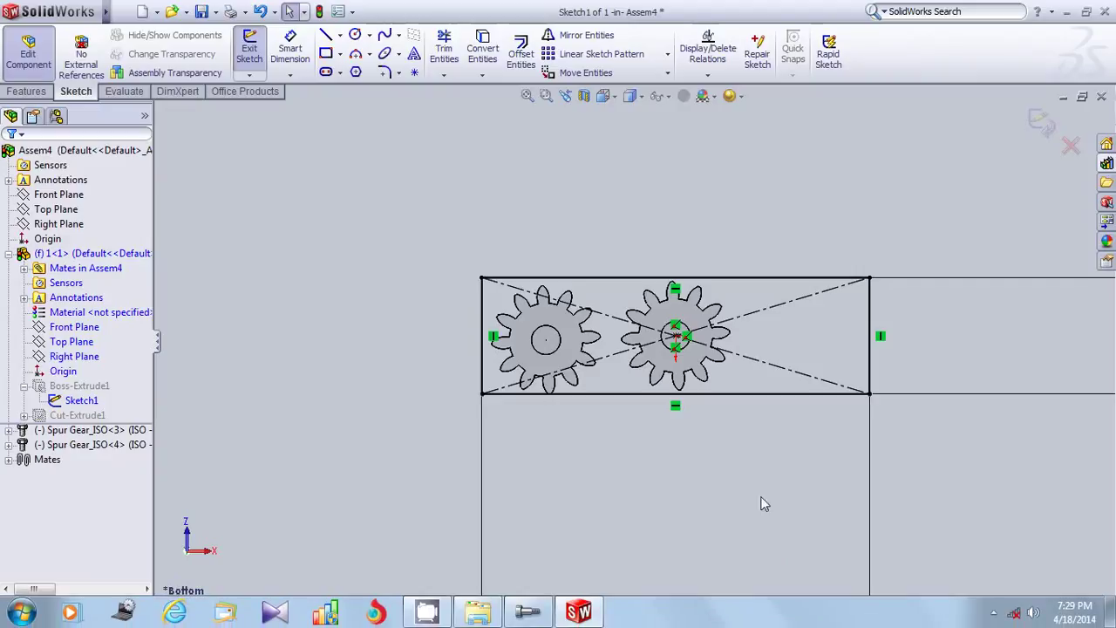
scroll(665, 359, down, 5)
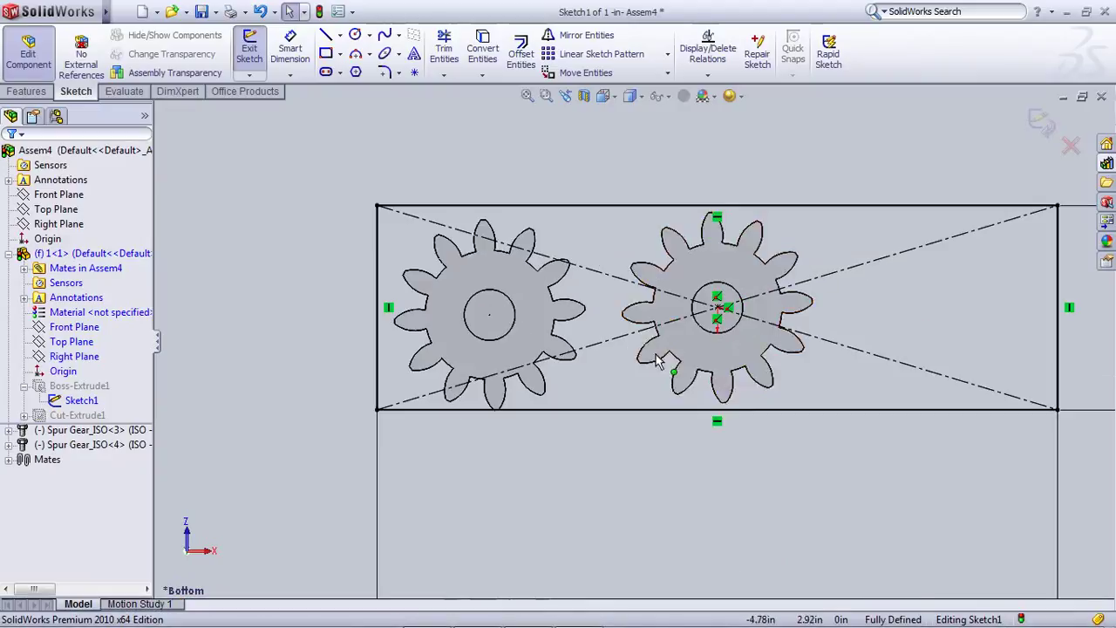
scroll(682, 367, up, 3)
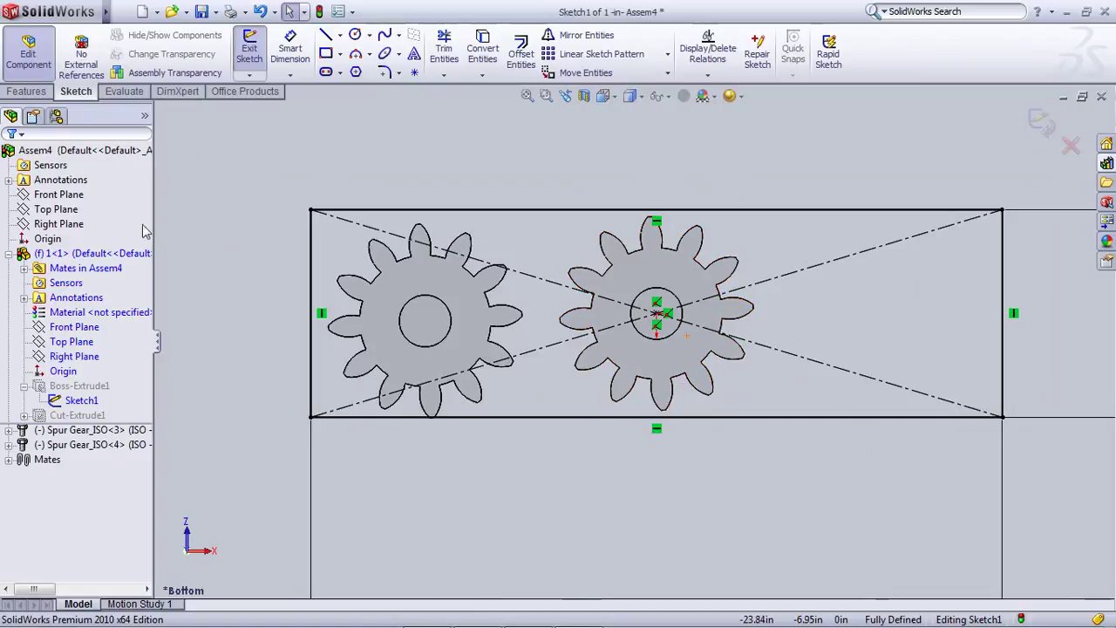
scroll(476, 397, up, 4)
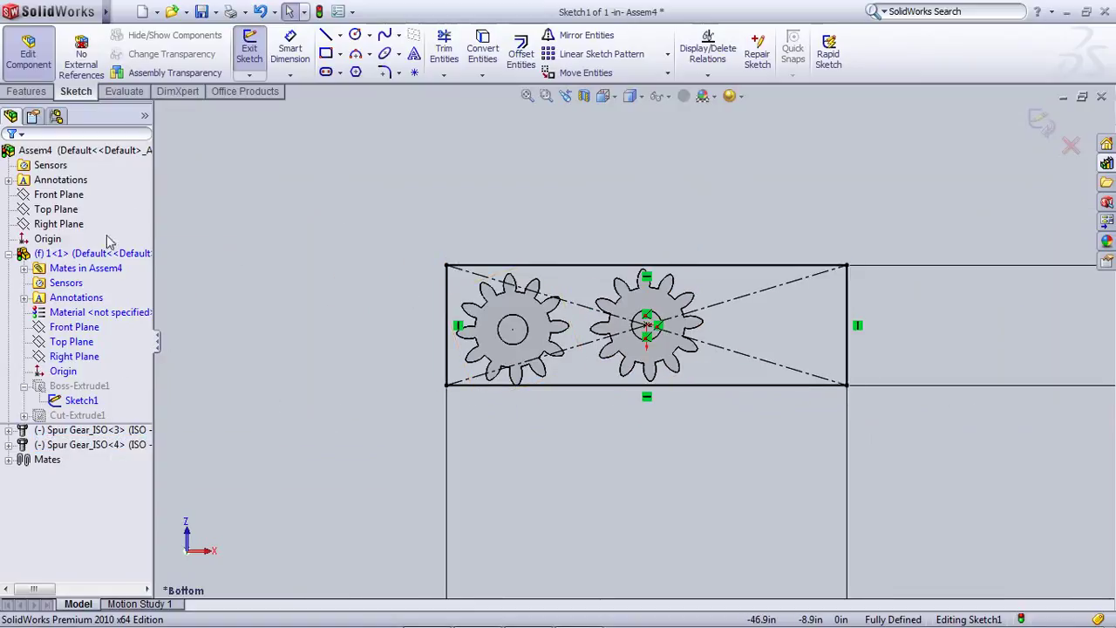
click(9, 254)
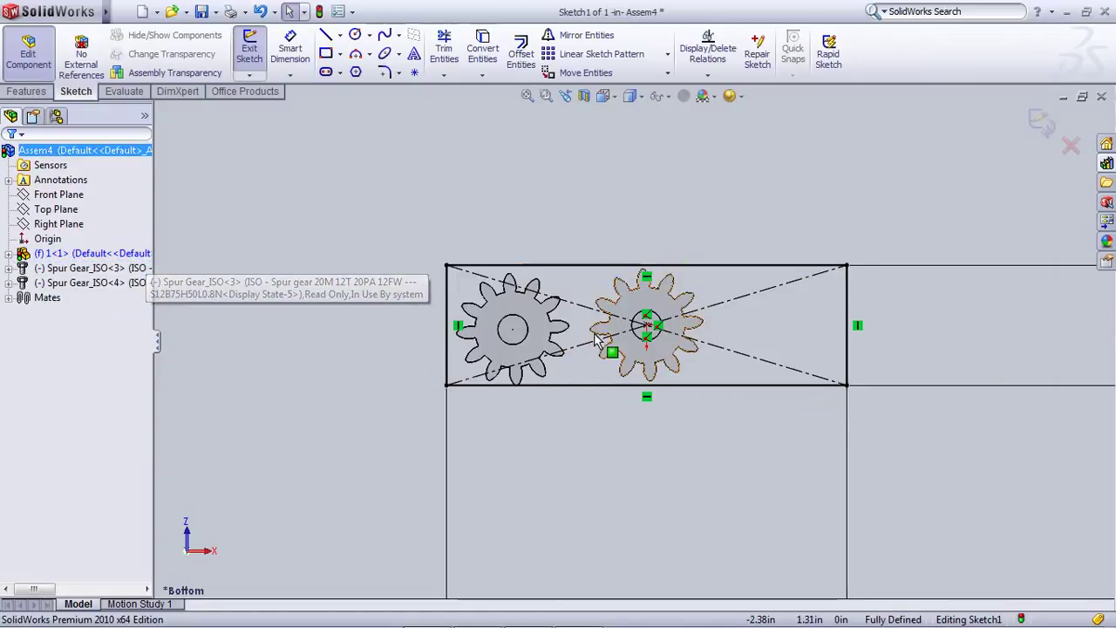
Leave the plate's Sketch1 and its in-context part editing, returning to editing the Assem4 assembly
scroll(590, 340, down, 2)
scroll(593, 345, down, 1)
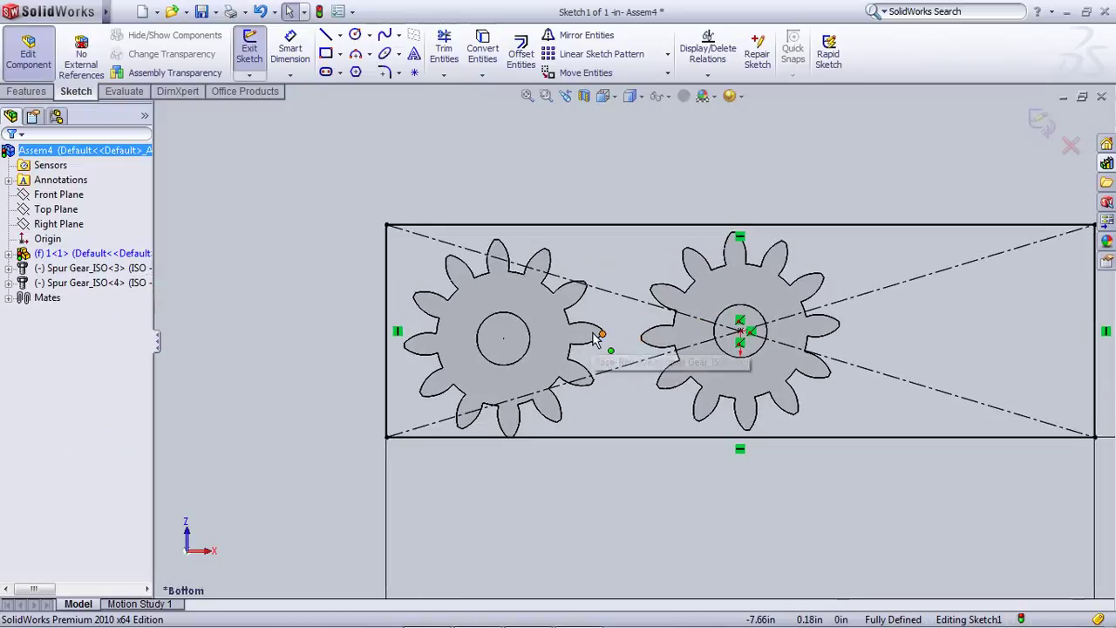
scroll(589, 340, up, 3)
scroll(586, 343, up, 2)
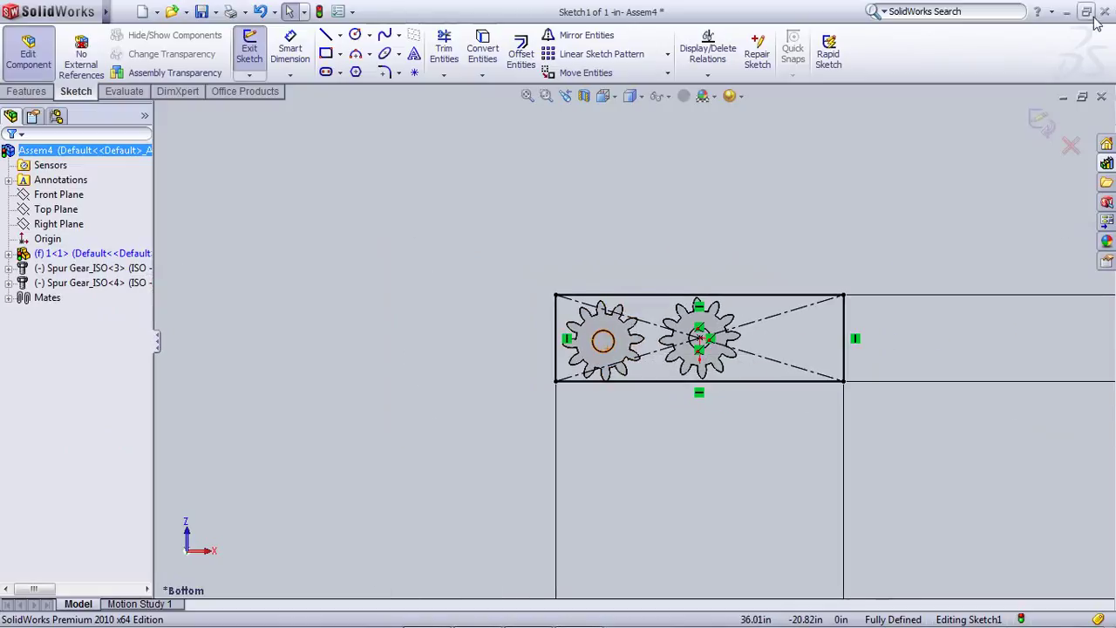
click(89, 255)
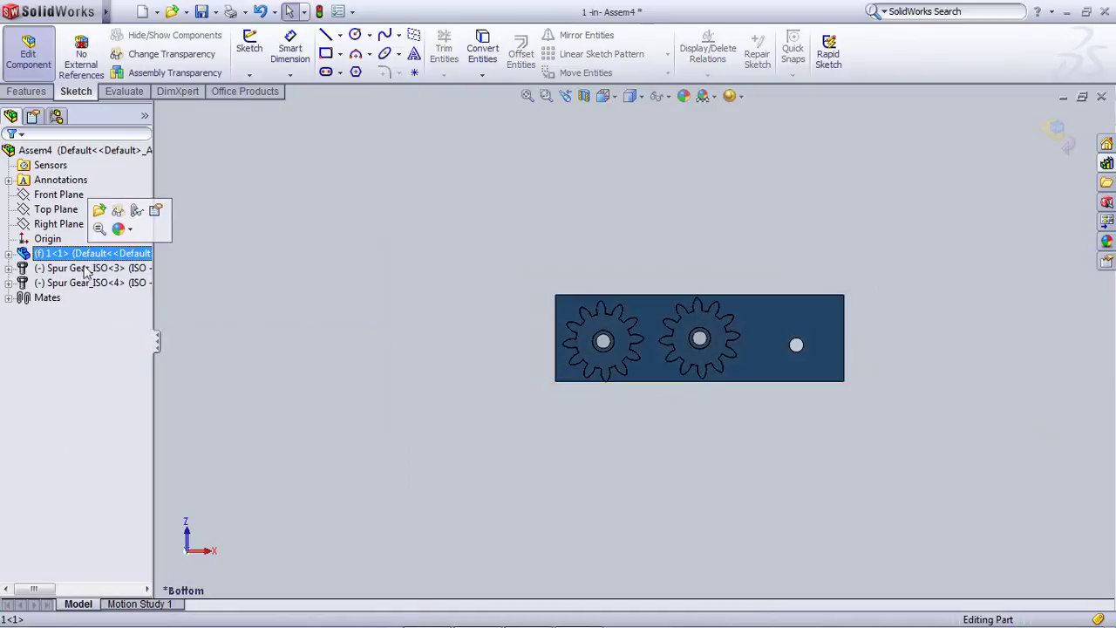
click(74, 269)
click(68, 284)
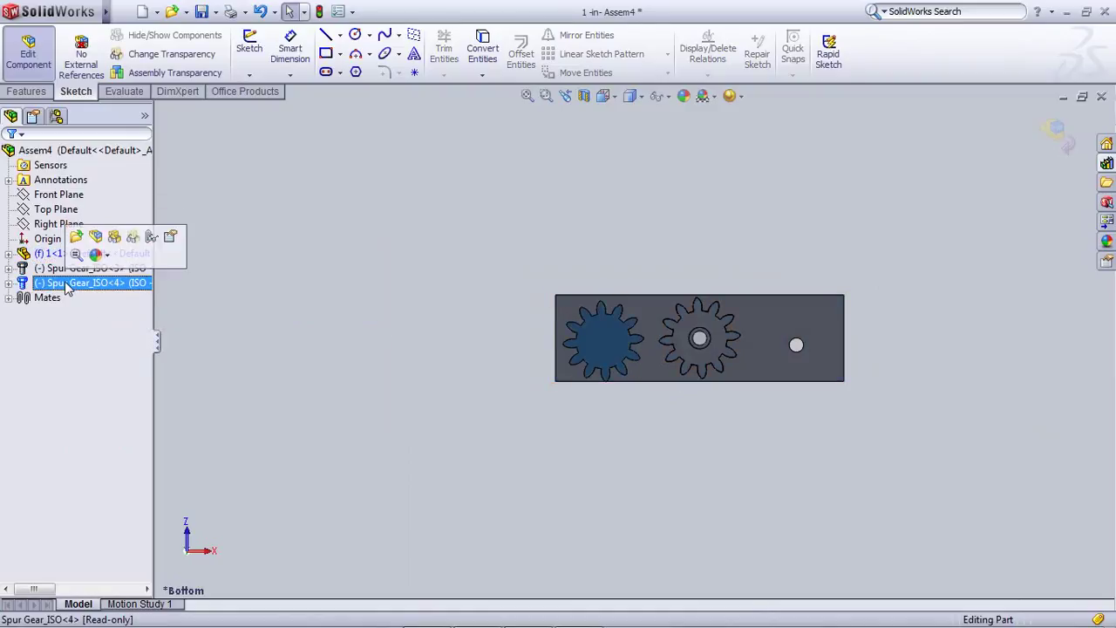
click(366, 244)
mouse_move(700, 328)
middle_down()
mouse_move(802, 349)
mouse_move(697, 344)
mouse_move(684, 321)
middle_up()
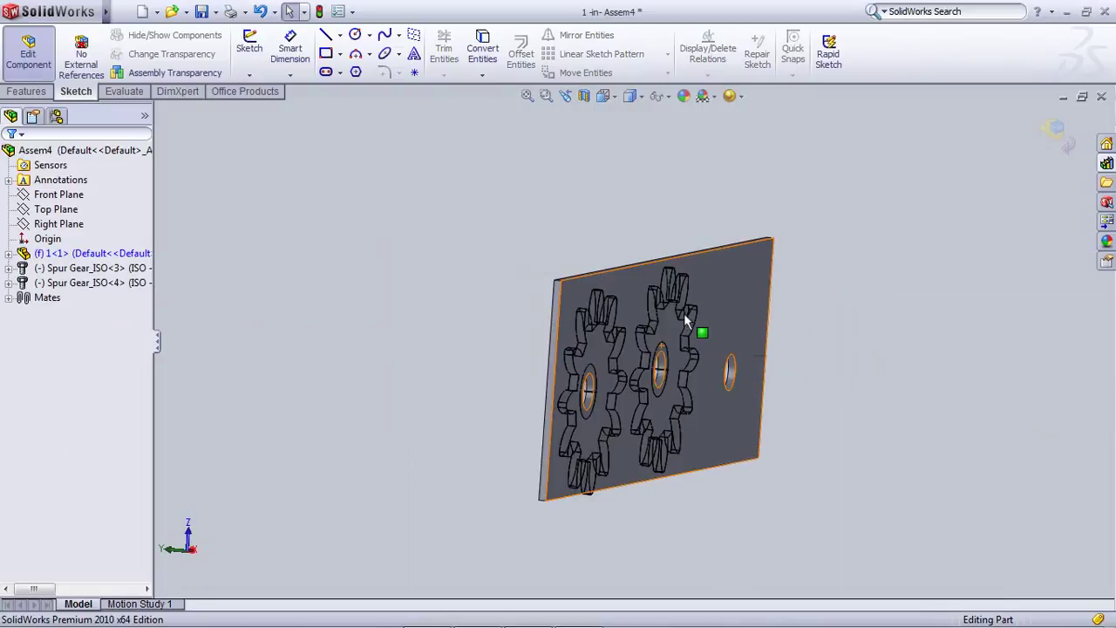
scroll(684, 321, down, 3)
scroll(584, 289, up, 3)
right_click(583, 288)
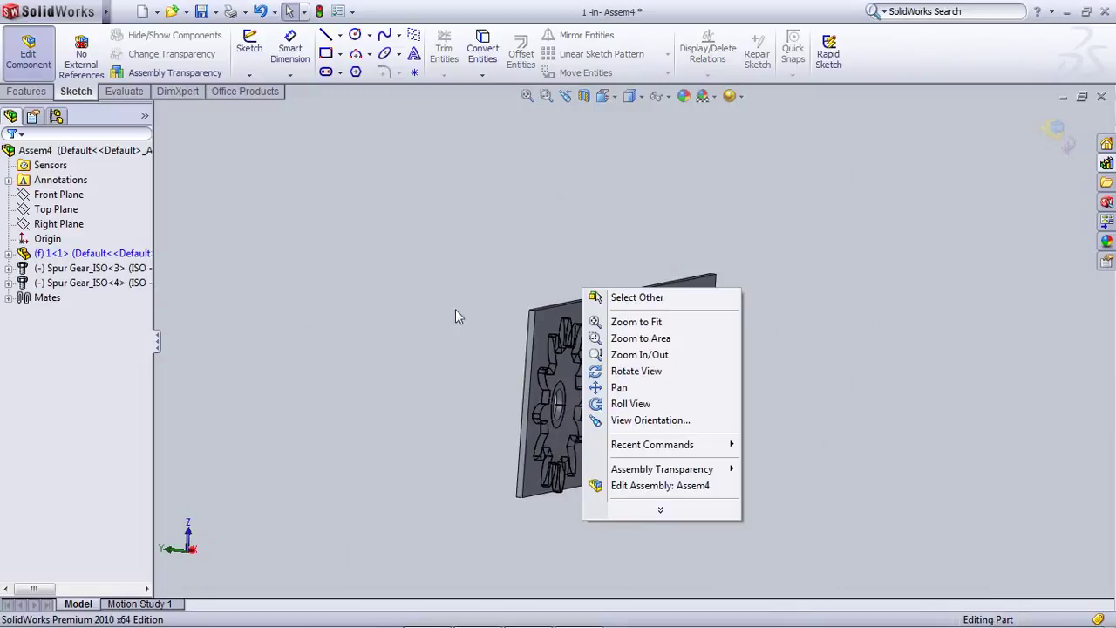
click(404, 324)
scroll(651, 389, up, 2)
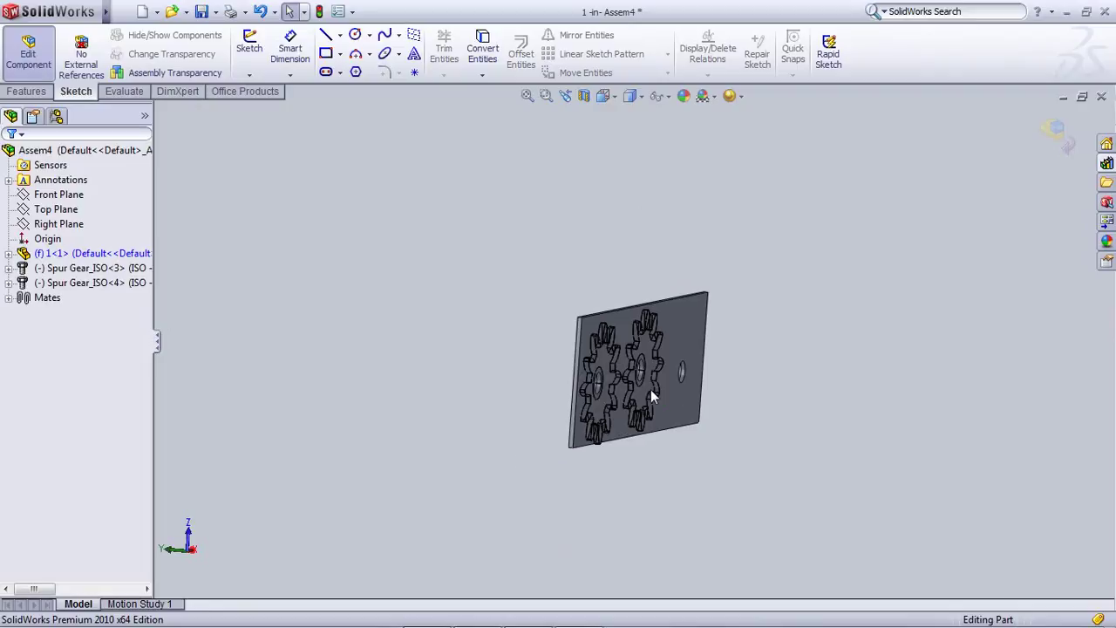
middle_drag(651, 390, 533, 378)
click(1053, 131)
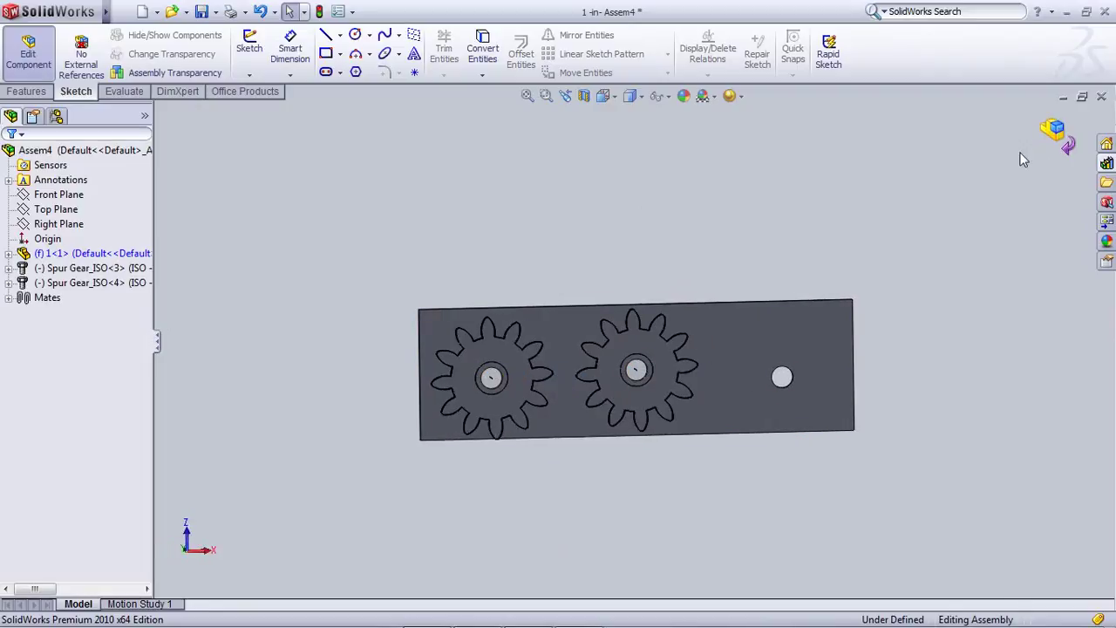
scroll(602, 418, down, 3)
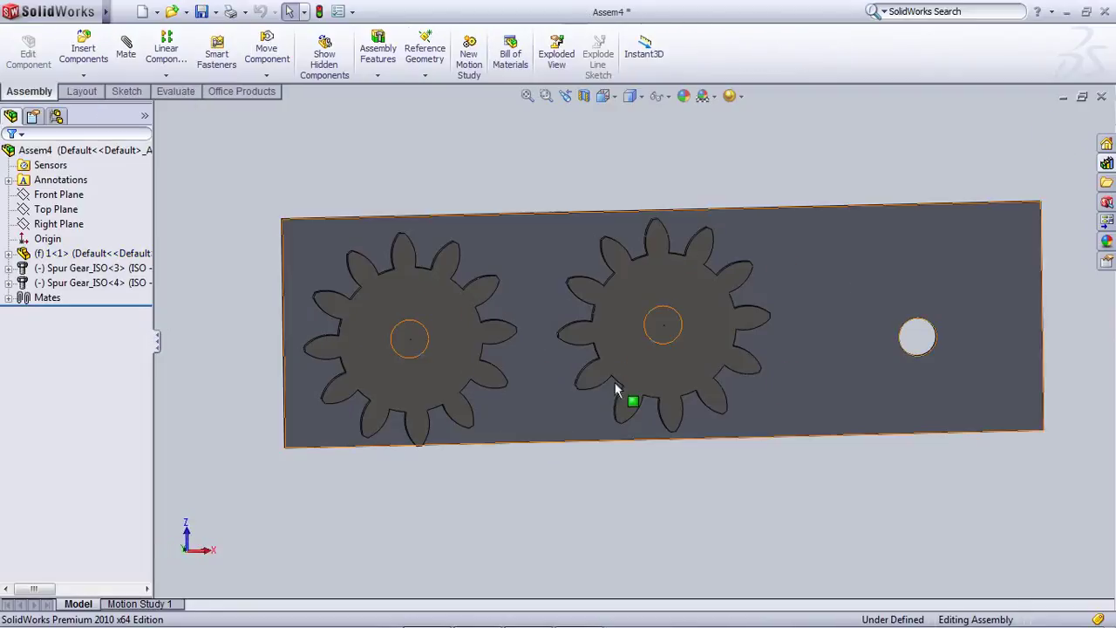
middle_drag(636, 219, 644, 159)
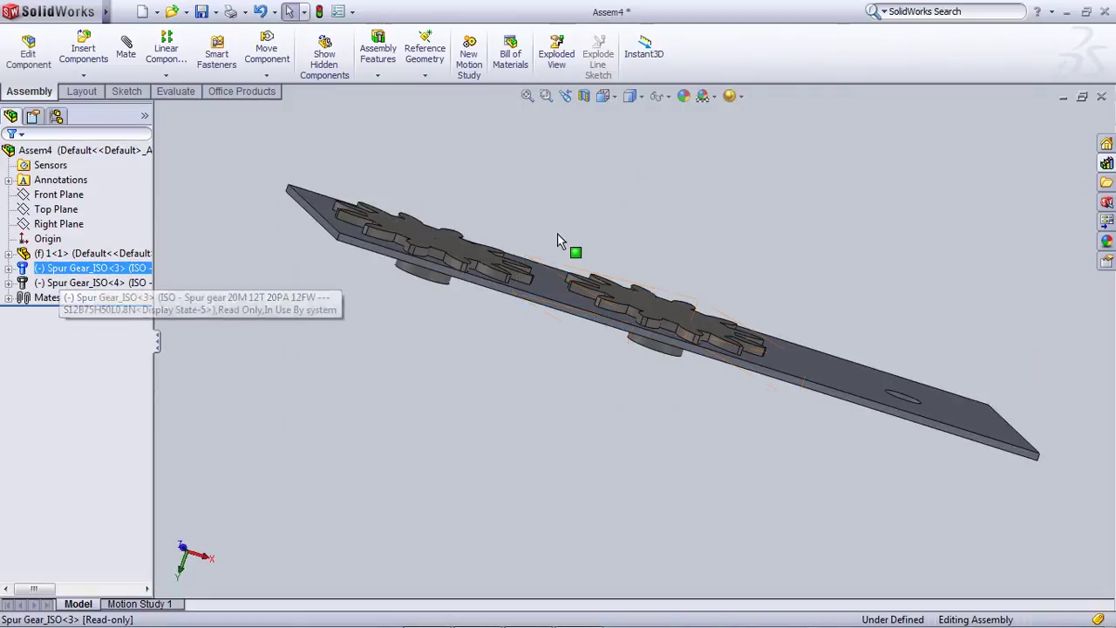
middle_drag(547, 246, 516, 341)
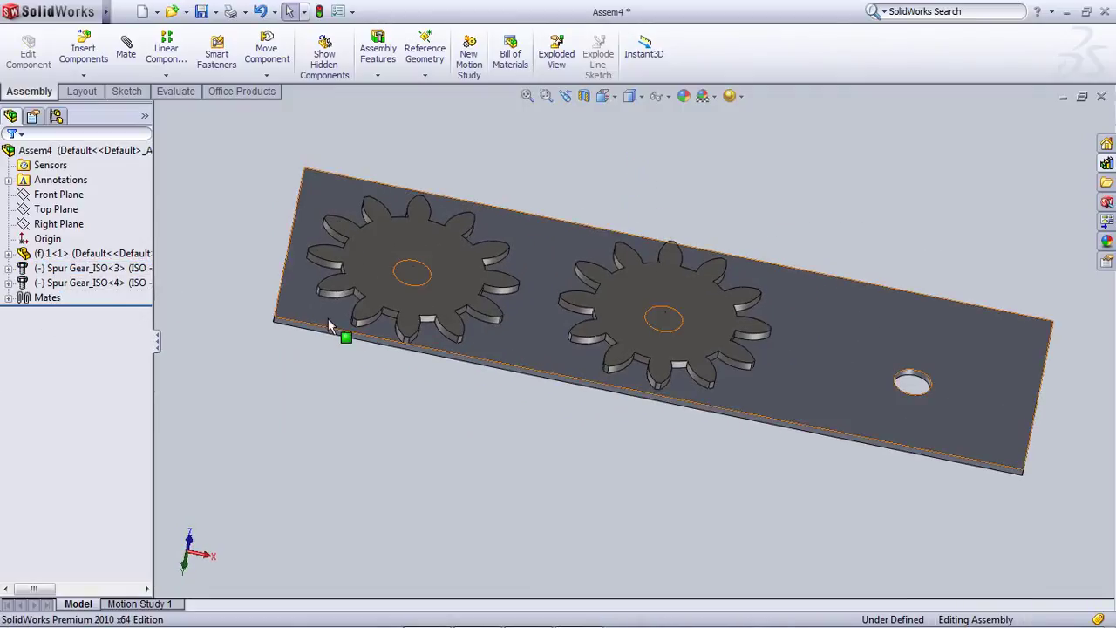
click(10, 255)
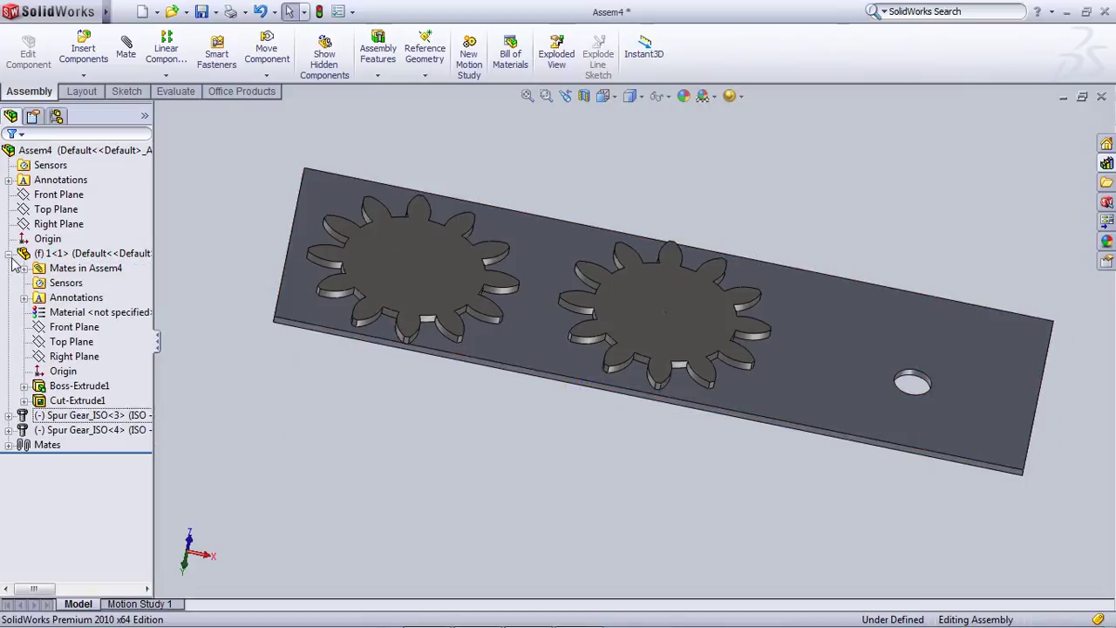
click(80, 386)
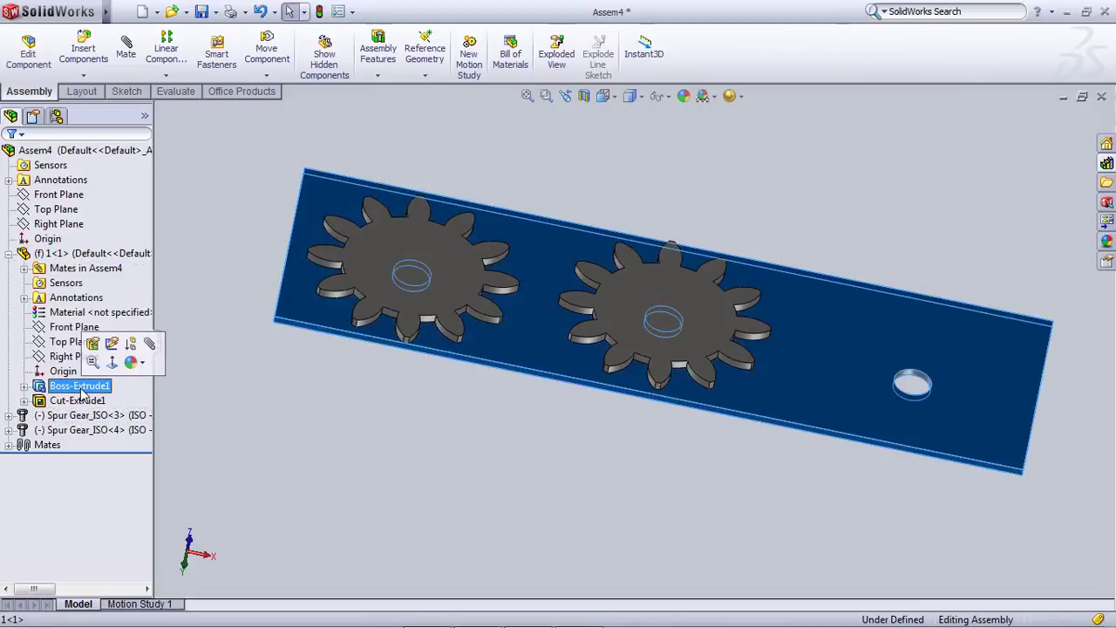
click(111, 343)
scroll(707, 329, up, 3)
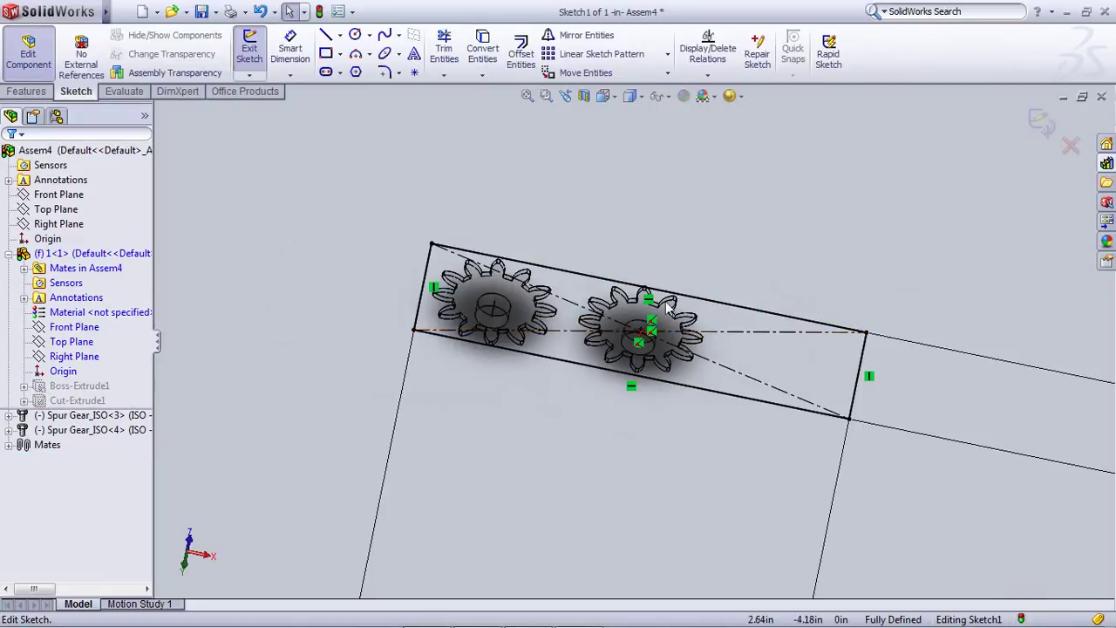
click(1047, 124)
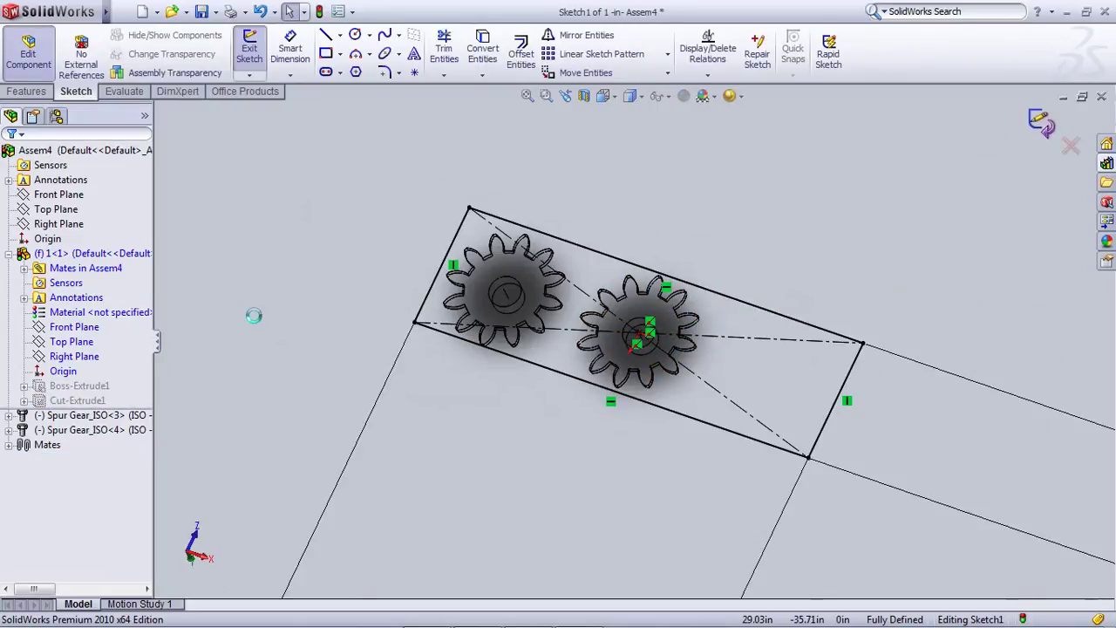
right_click(74, 256)
right_click(73, 255)
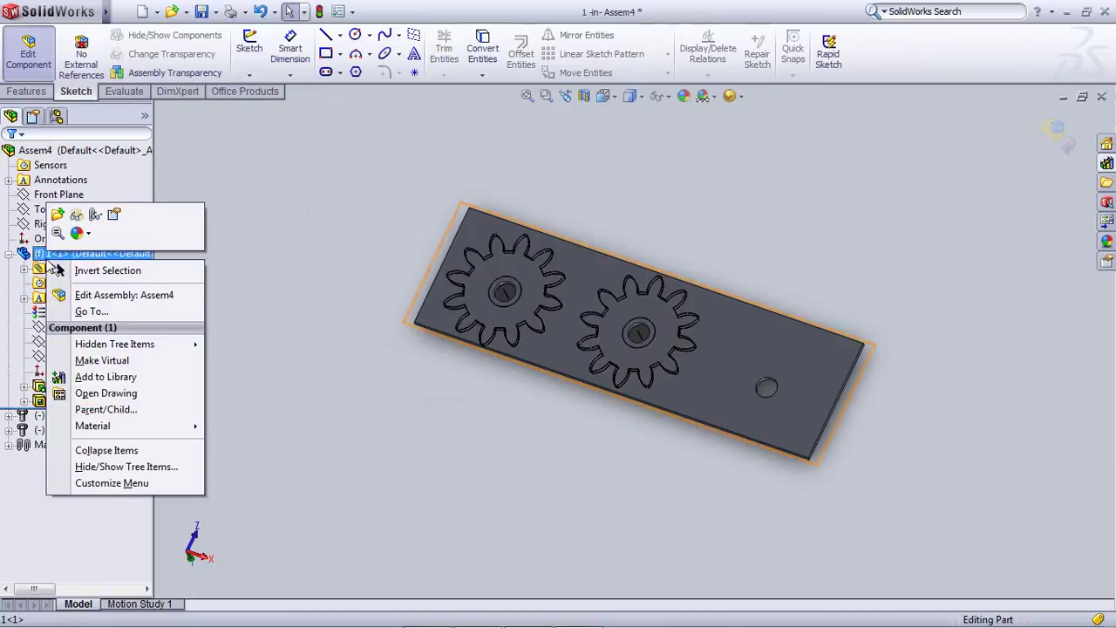
click(1051, 130)
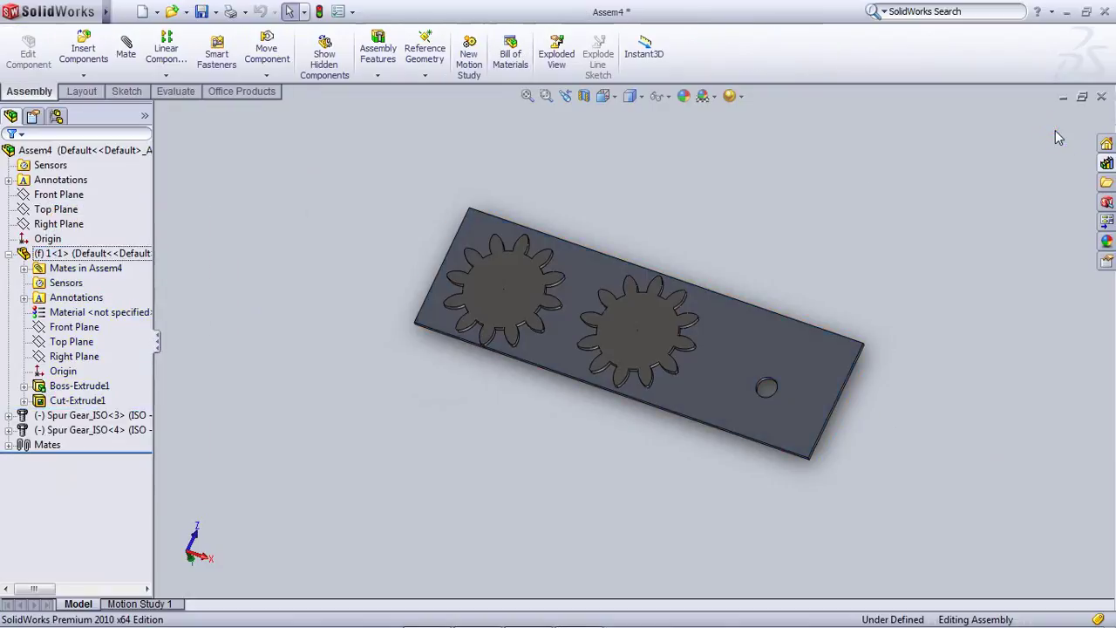
Open the plate in its own window and, in Cut-Extrude1's sketch, move the negative-X end circle closer to the middle hole
right_click(109, 254)
click(137, 206)
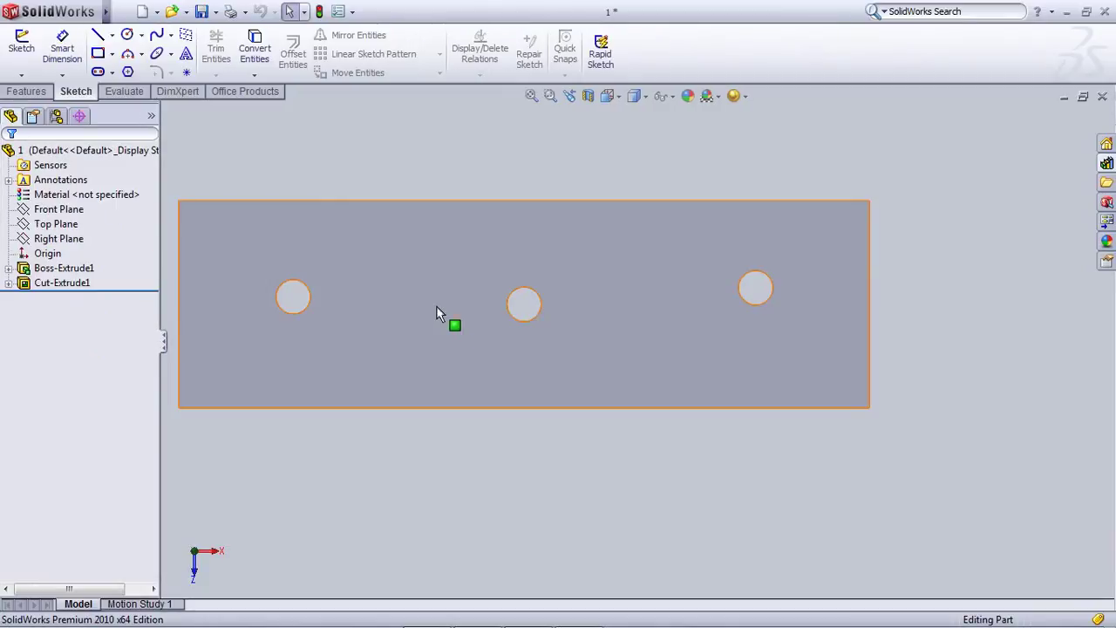
right_click(62, 285)
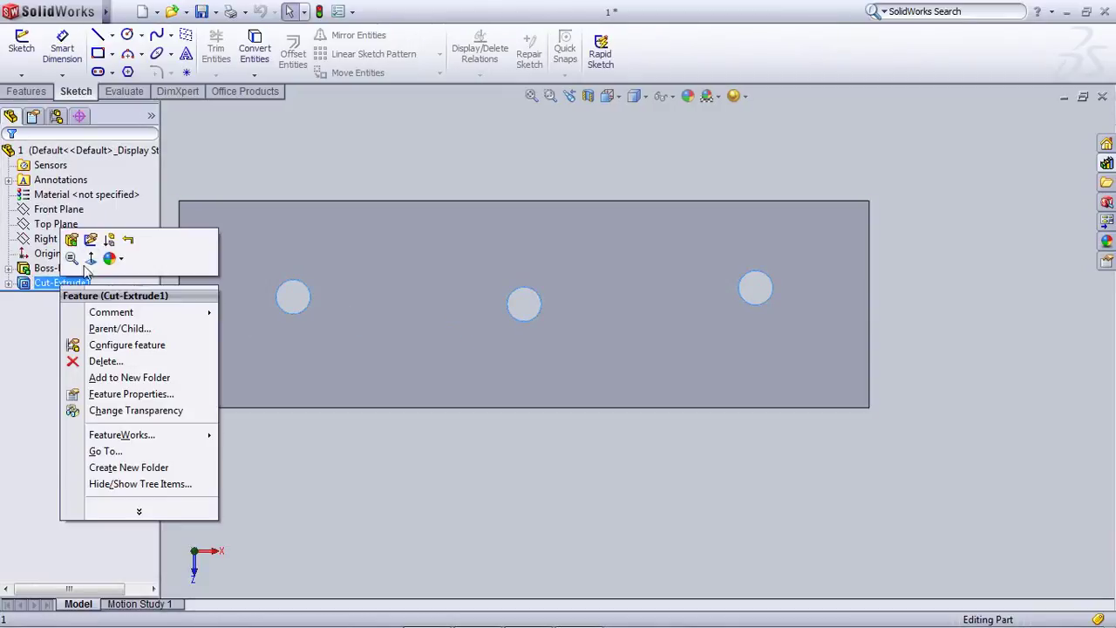
click(91, 240)
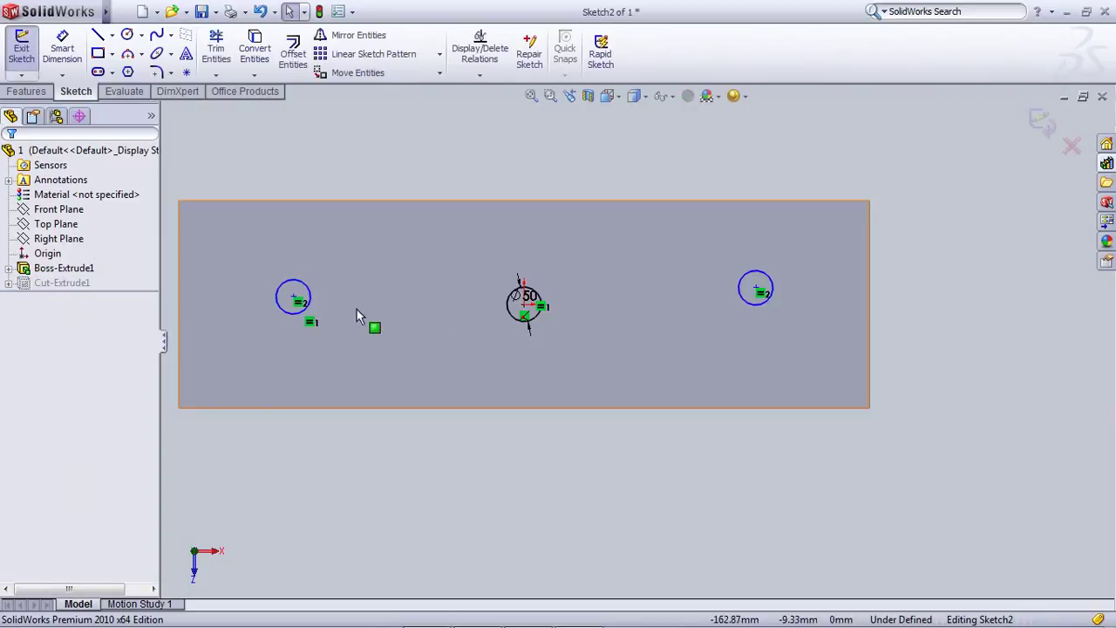
drag(294, 300, 360, 306)
click(413, 155)
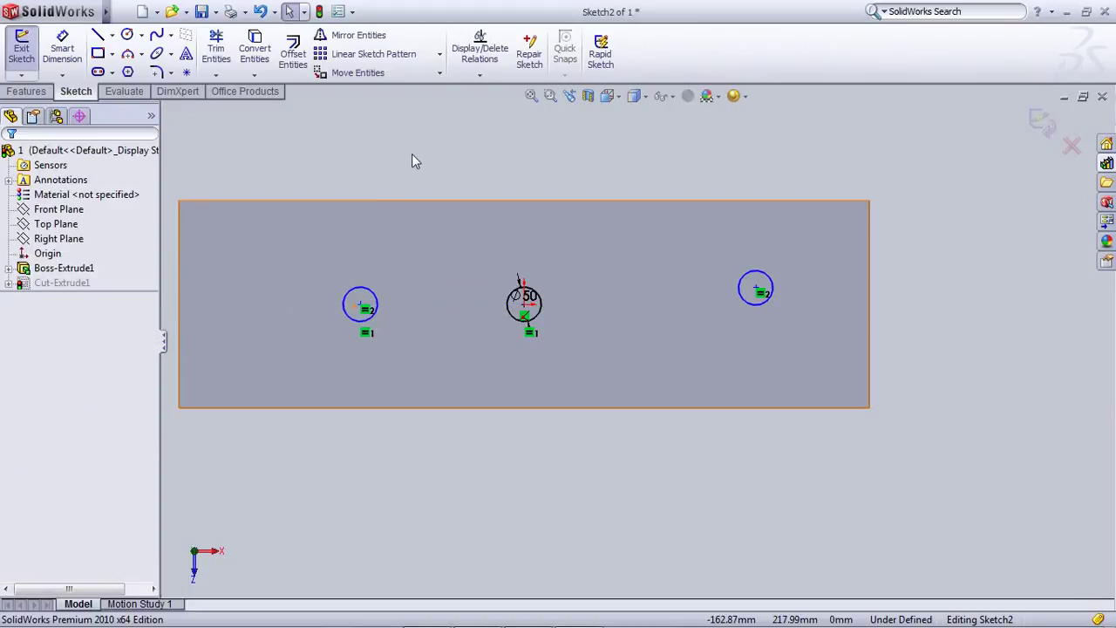
Exit the hole sketch, close the plate part saving its changes, and return to the assembly
click(1051, 129)
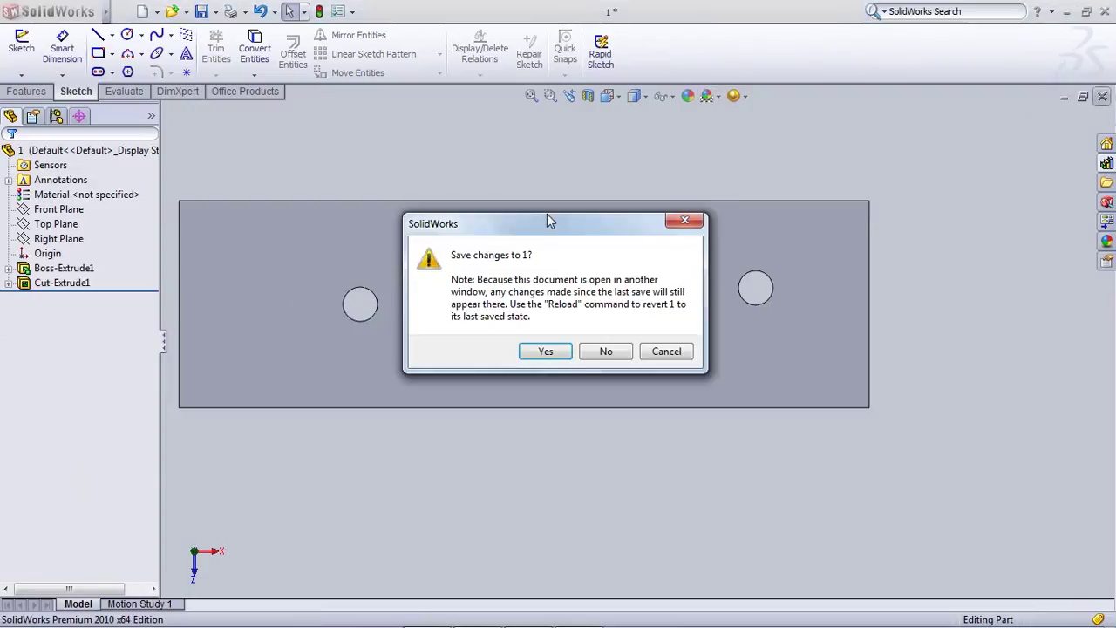
click(533, 352)
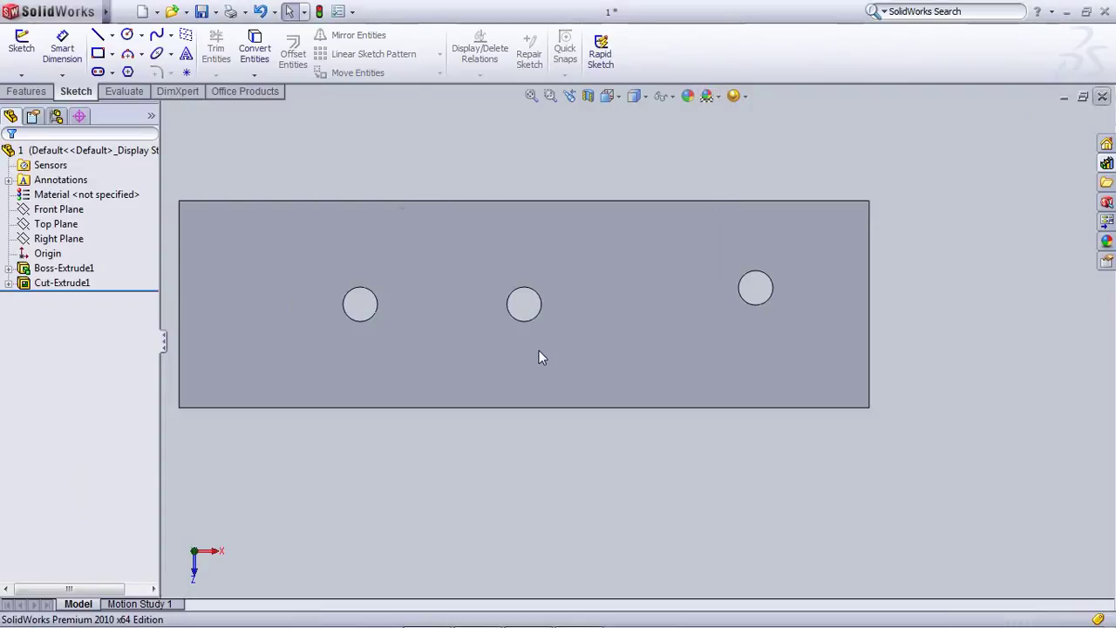
click(169, 76)
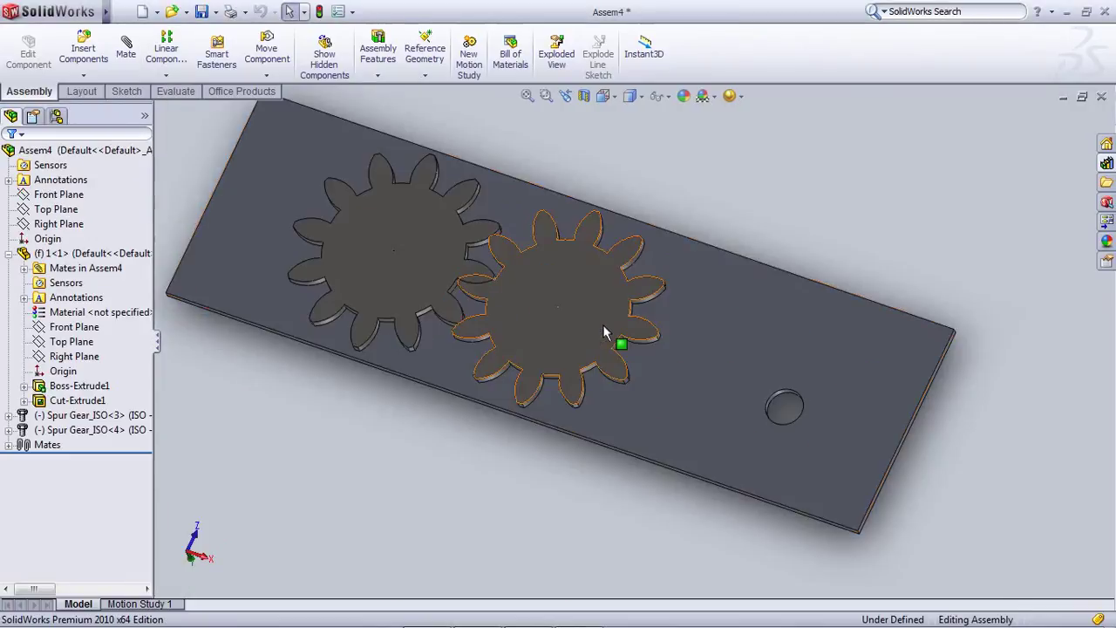
Rotate the middle spur gear until its teeth sit between the teeth of the neighbouring end gear
scroll(601, 324, down, 6)
scroll(593, 314, up, 4)
scroll(424, 313, down, 2)
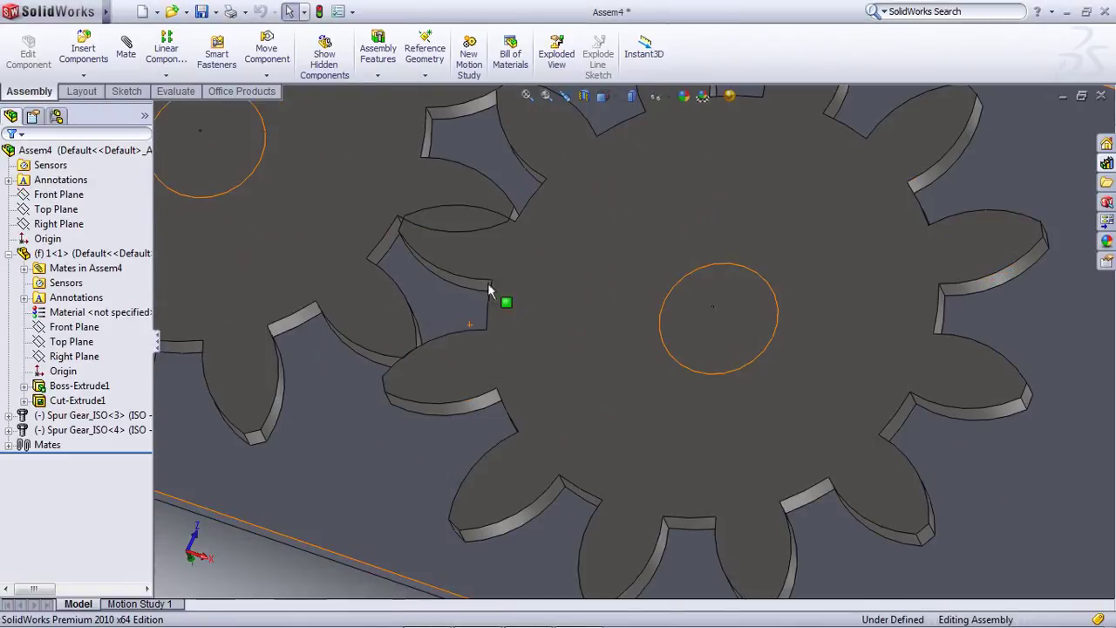
mouse_move(456, 381)
mouse_down()
mouse_move(518, 404)
mouse_move(581, 391)
mouse_move(570, 403)
mouse_move(556, 339)
mouse_move(593, 342)
mouse_move(612, 328)
mouse_move(615, 344)
mouse_up()
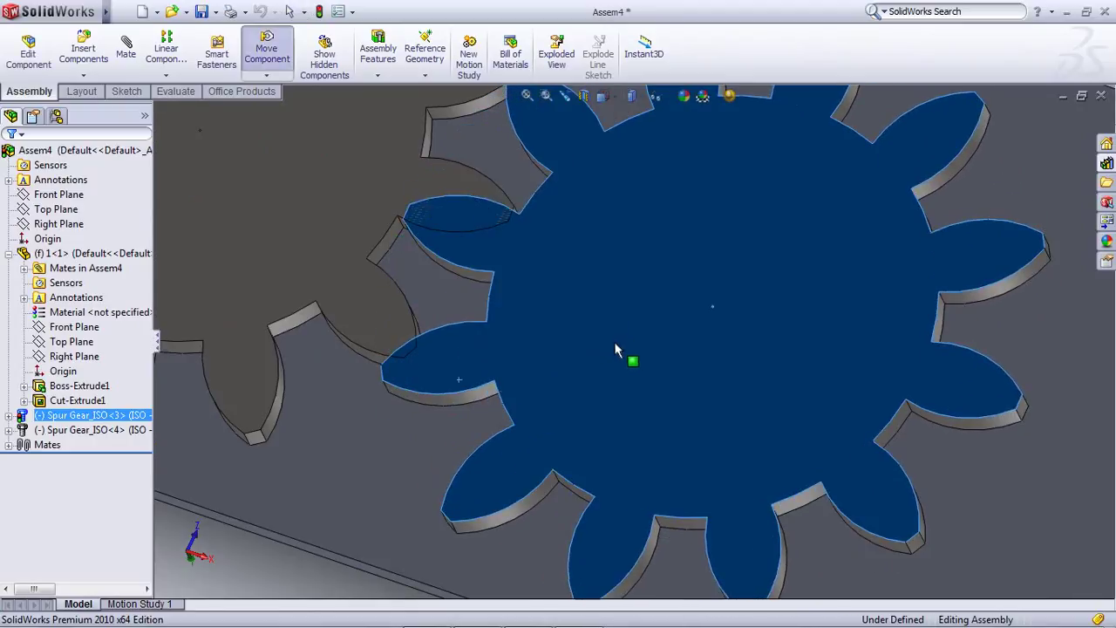
middle_drag(533, 288, 366, 348)
scroll(414, 306, up, 4)
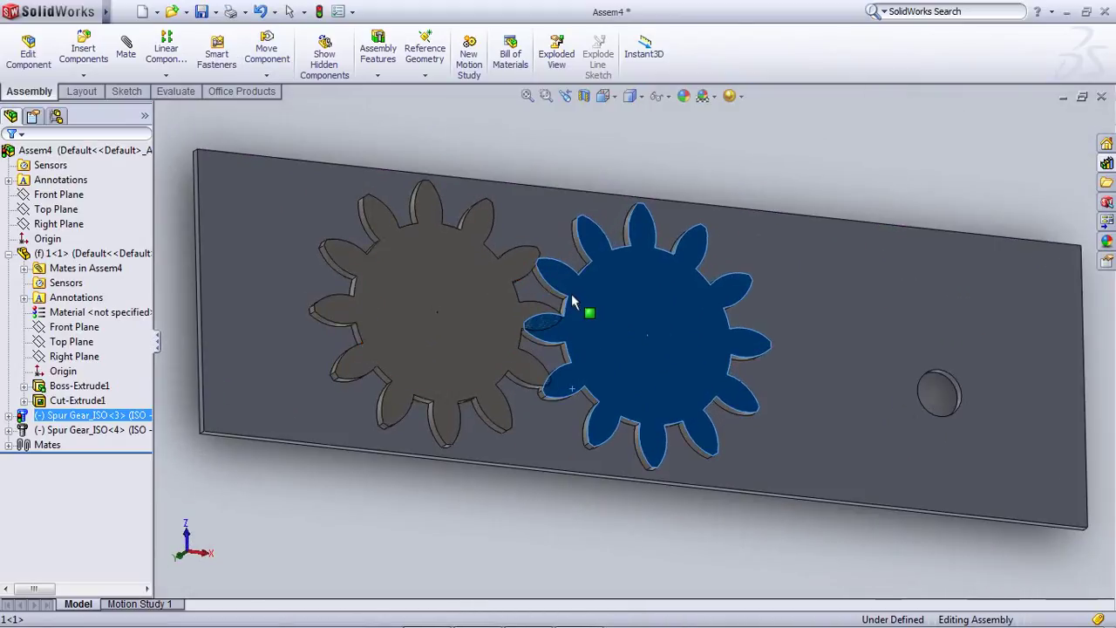
scroll(571, 299, down, 1)
click(549, 274)
drag(572, 297, 578, 339)
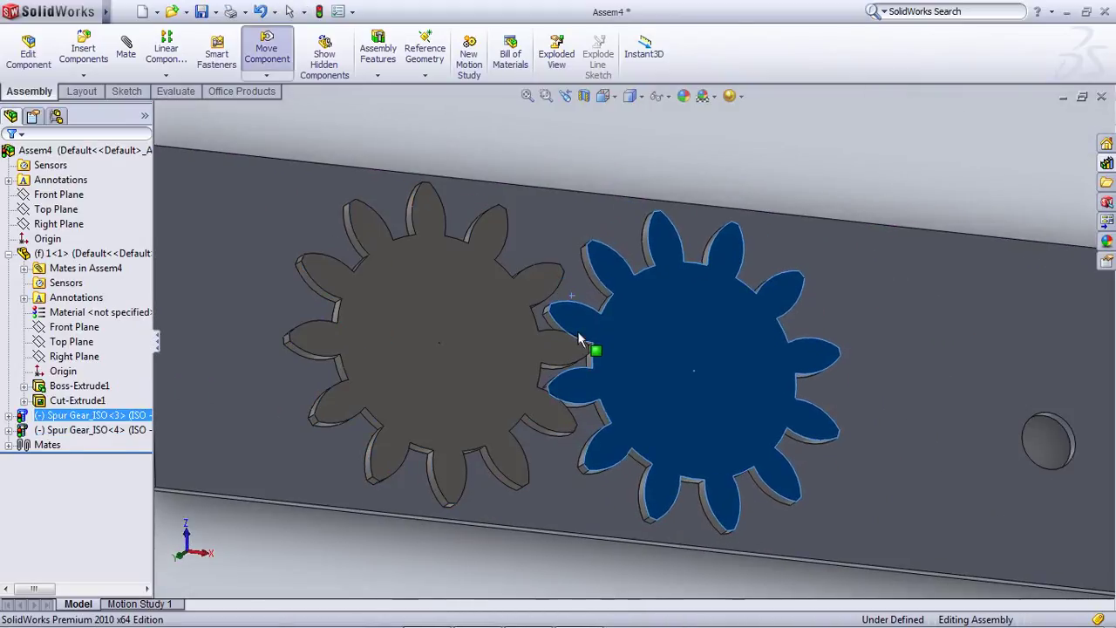
key(Escape)
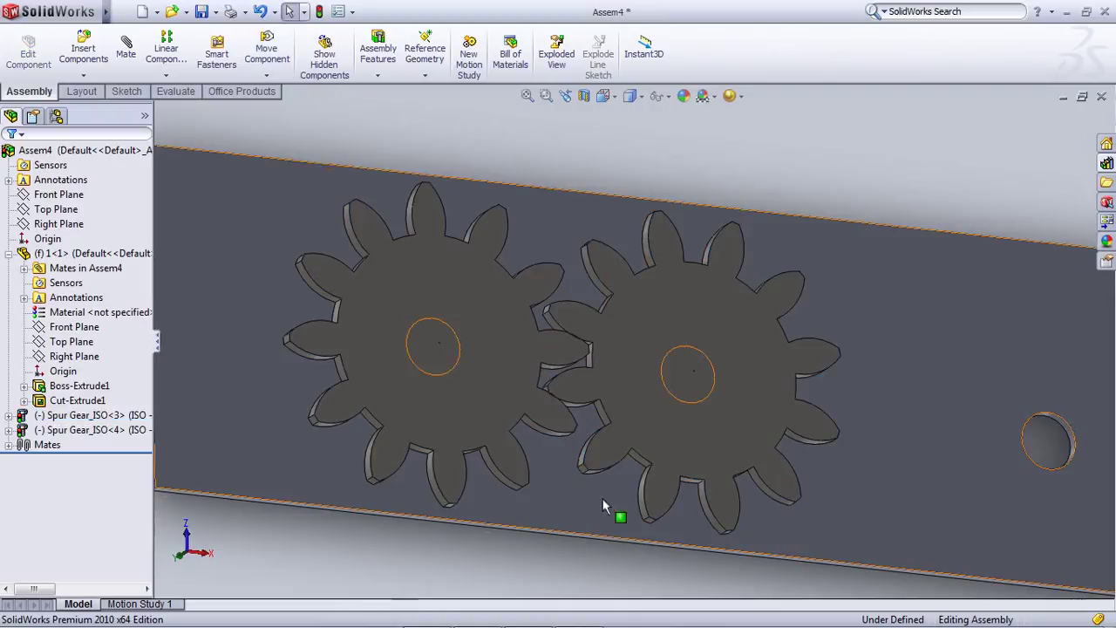
Examine up close how the teeth of the two spur gears engage on the plate
scroll(584, 354, down, 5)
click(524, 426)
scroll(515, 349, up, 5)
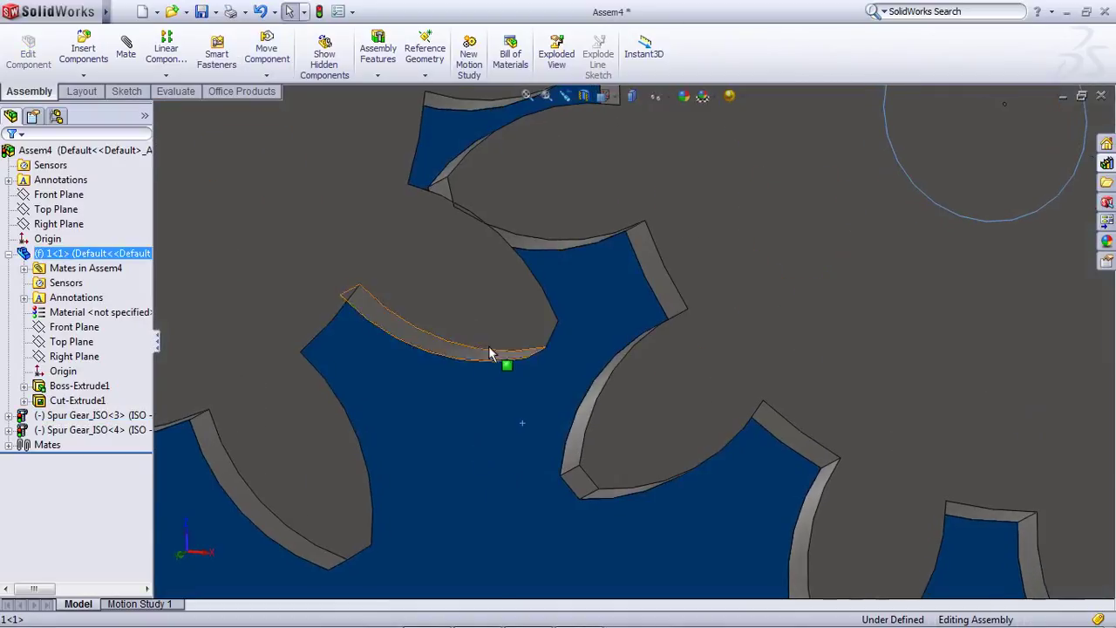
scroll(580, 280, down, 3)
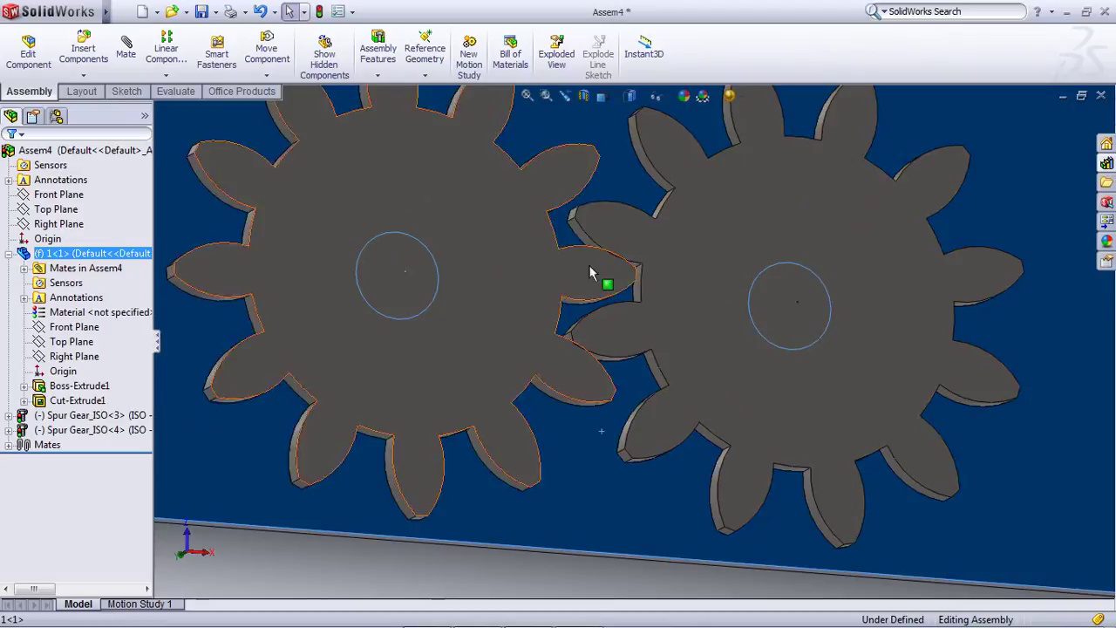
scroll(558, 273, up, 5)
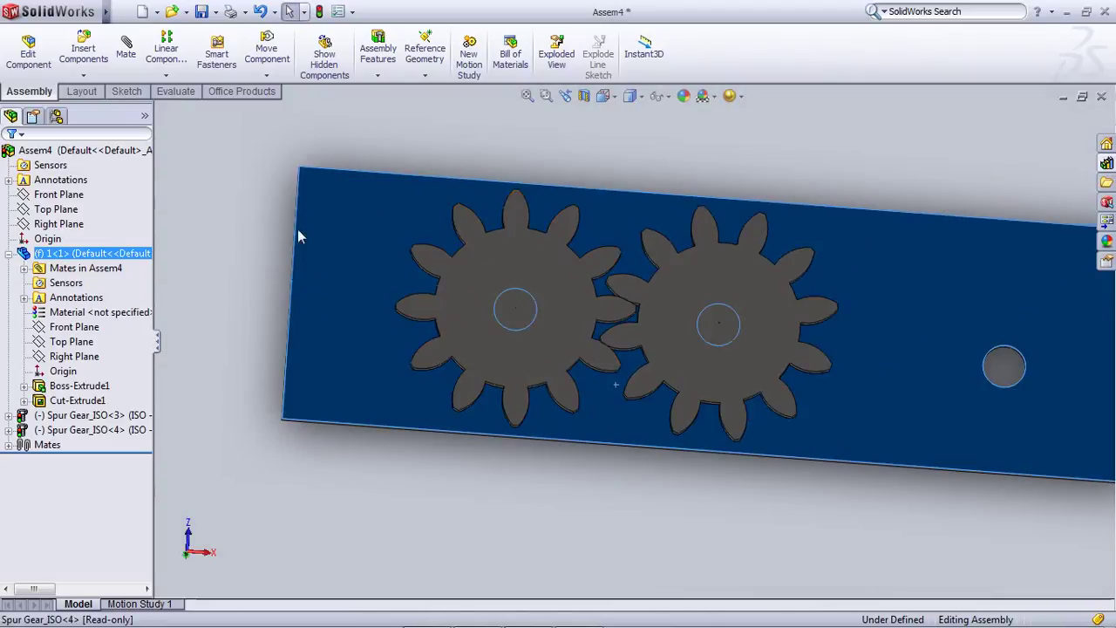
click(268, 224)
click(349, 278)
right_click(376, 262)
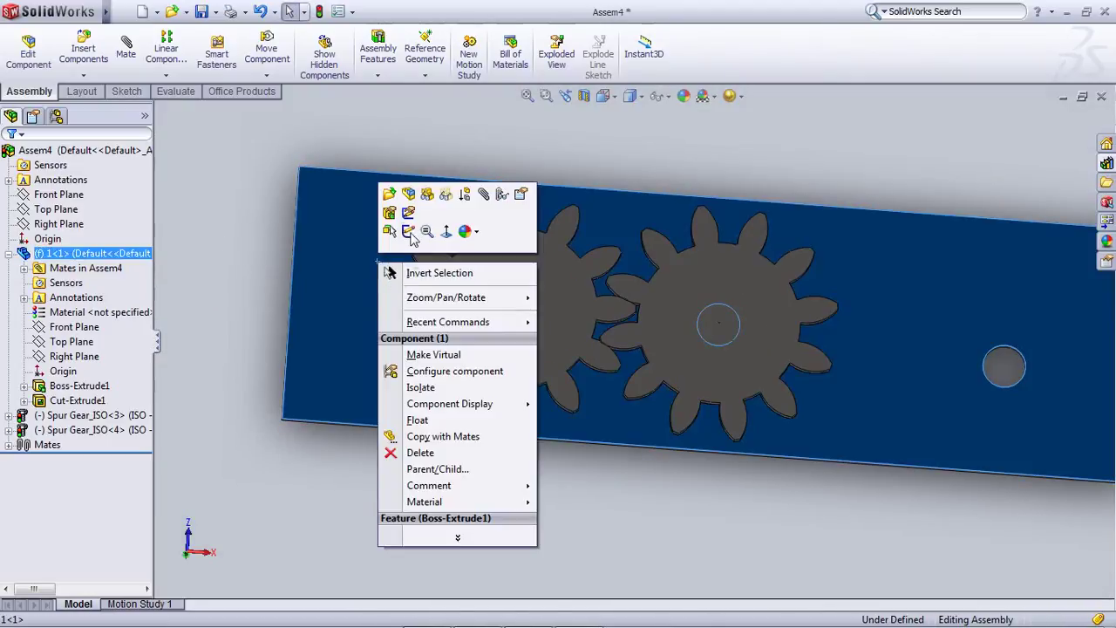
click(251, 224)
click(127, 48)
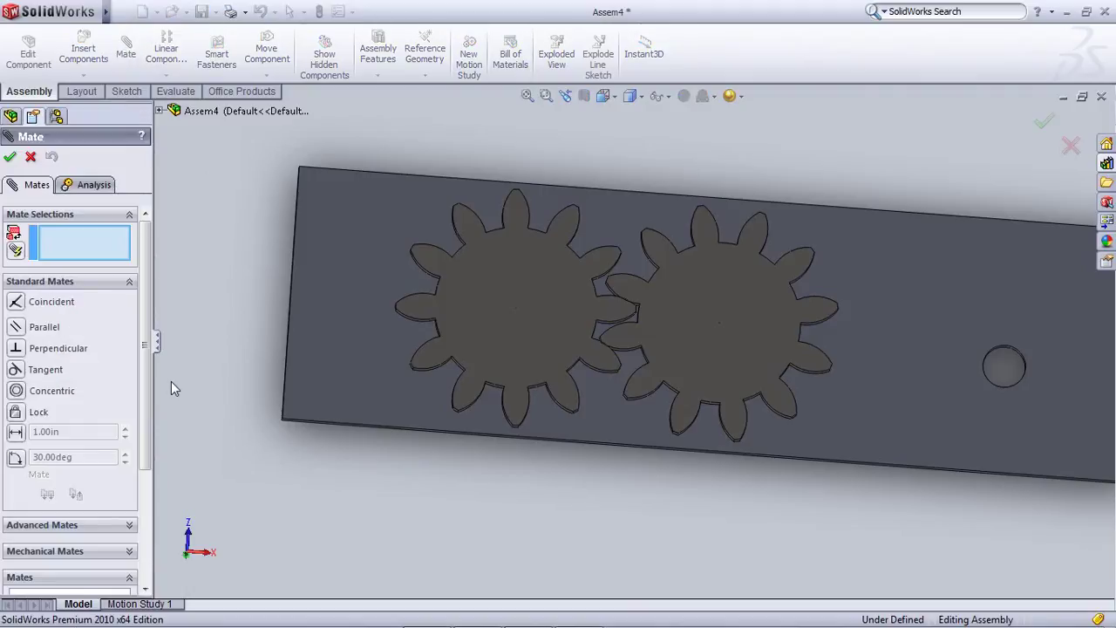
drag(600, 368, 558, 346)
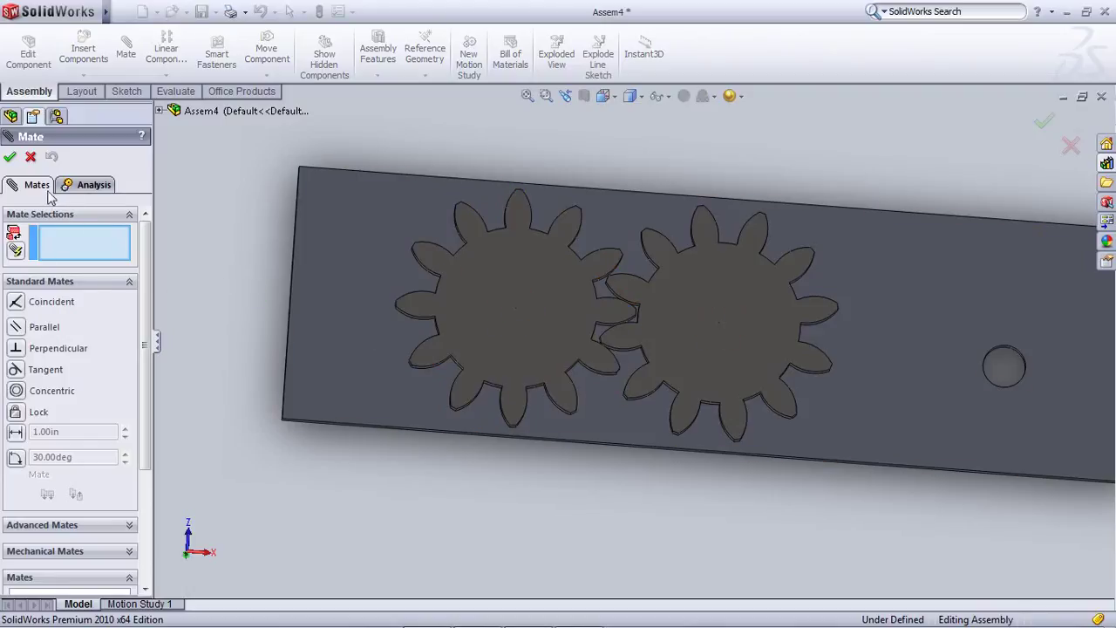
click(31, 158)
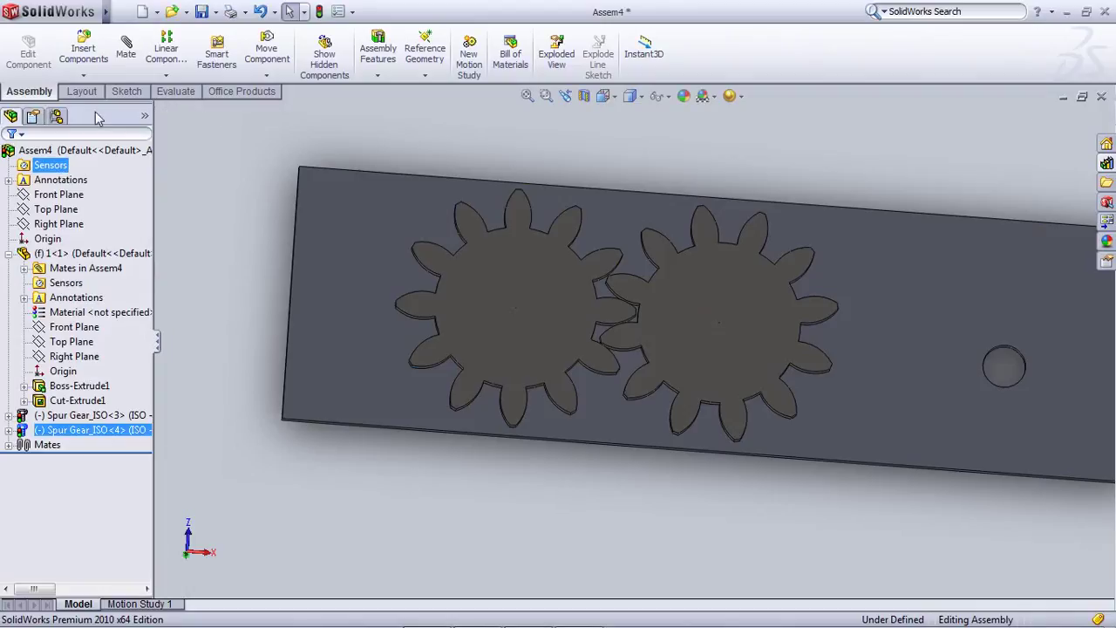
Start a new mate and choose the Gear type among the mechanical mates
click(125, 52)
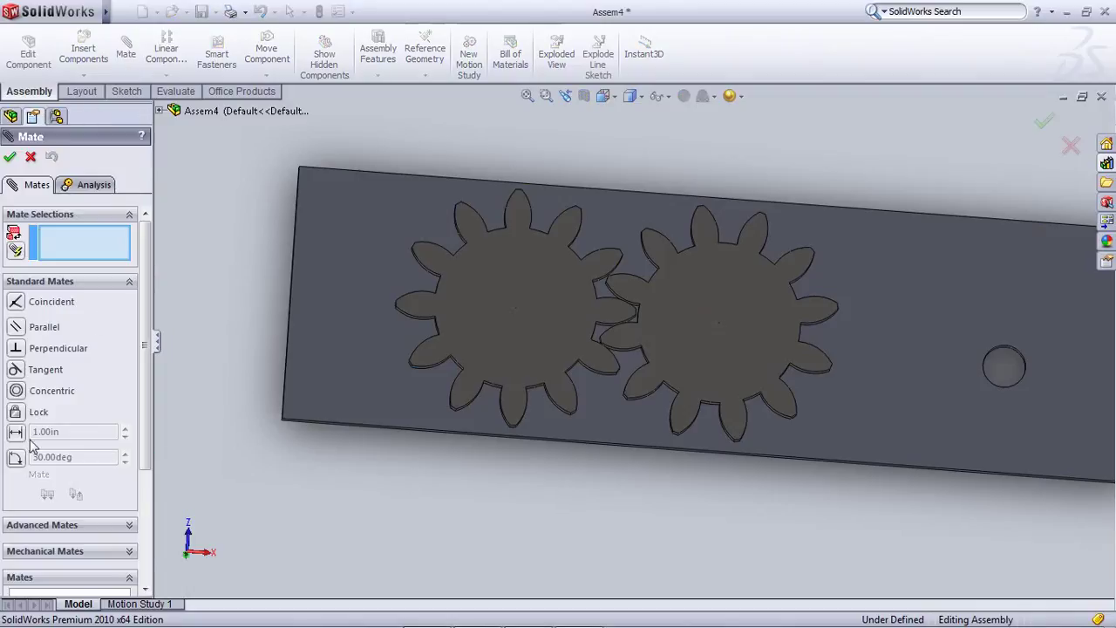
click(91, 280)
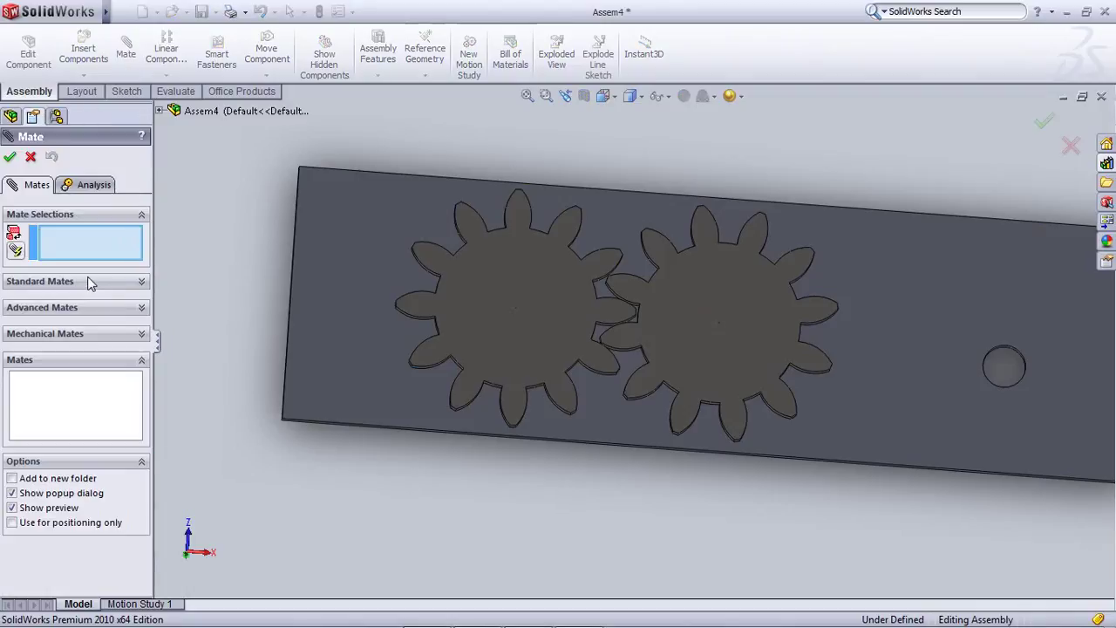
click(75, 334)
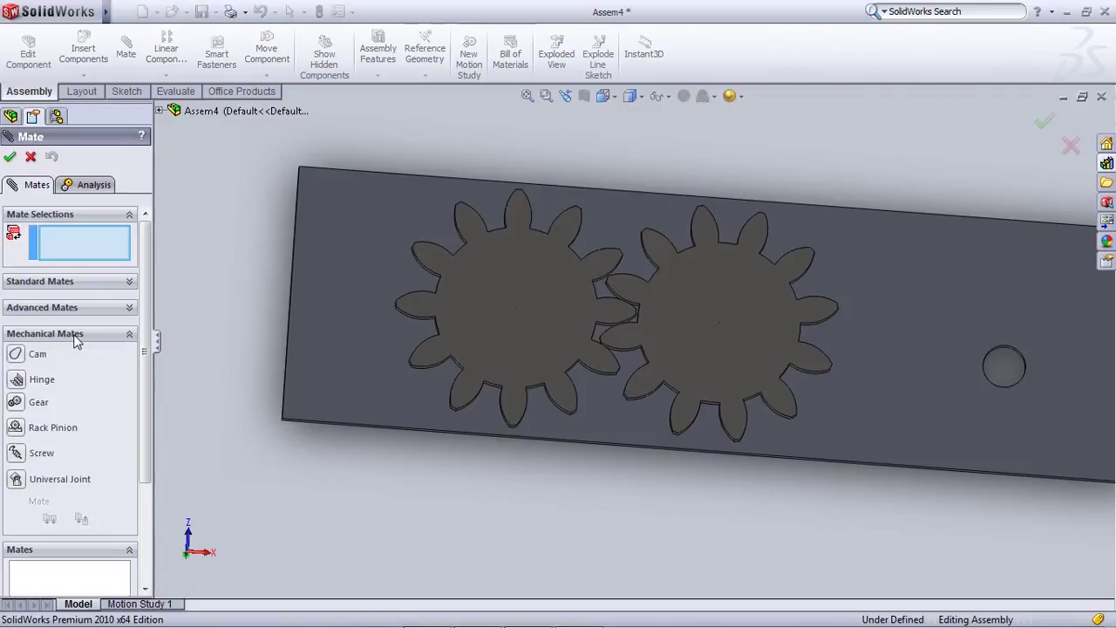
click(18, 403)
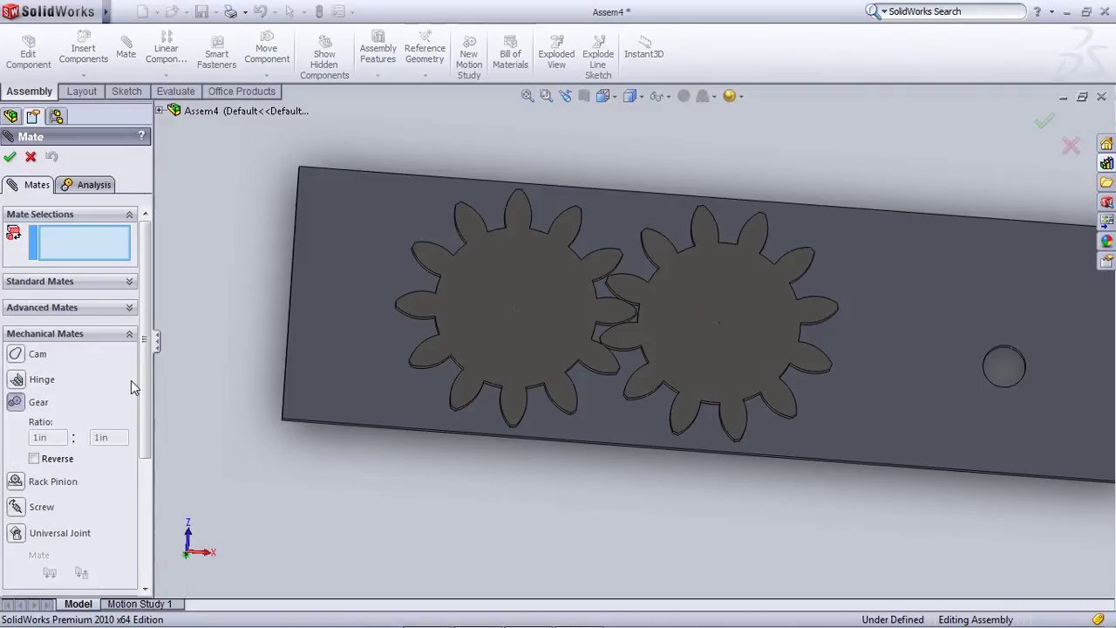
drag(144, 395, 146, 474)
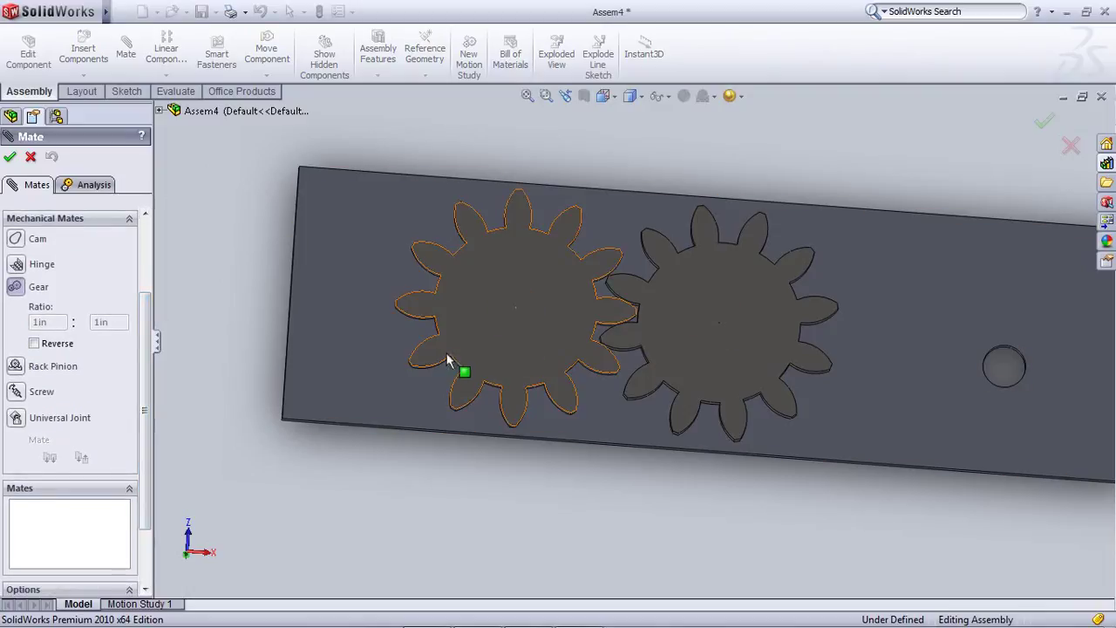
scroll(116, 329, up, 1)
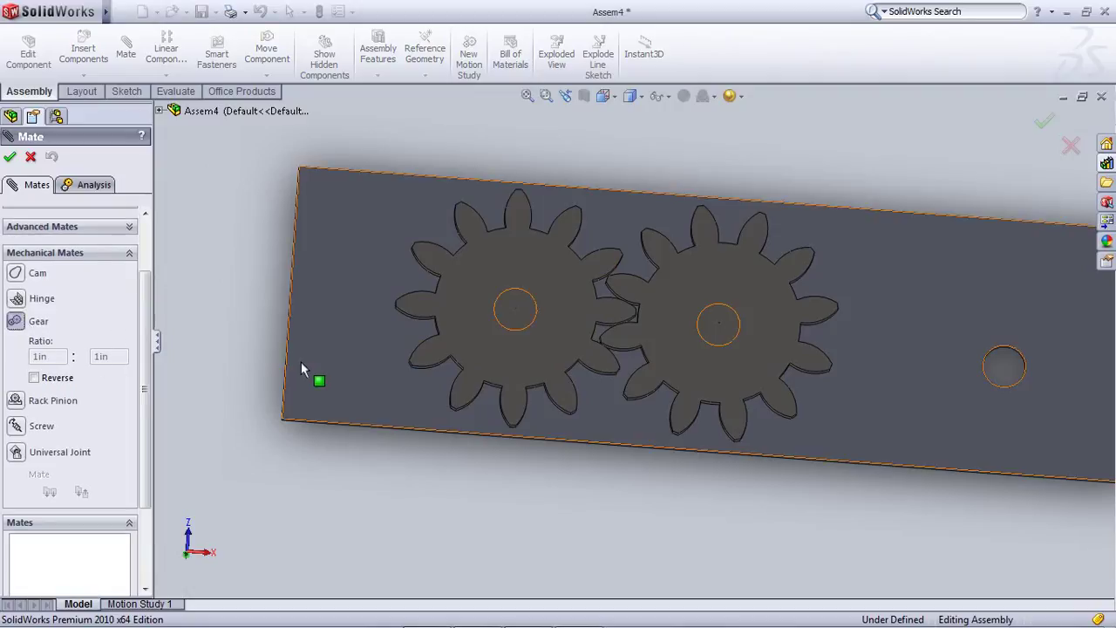
Try to select the flat front face of the end gear as an entity for the gear mate
click(438, 344)
click(466, 339)
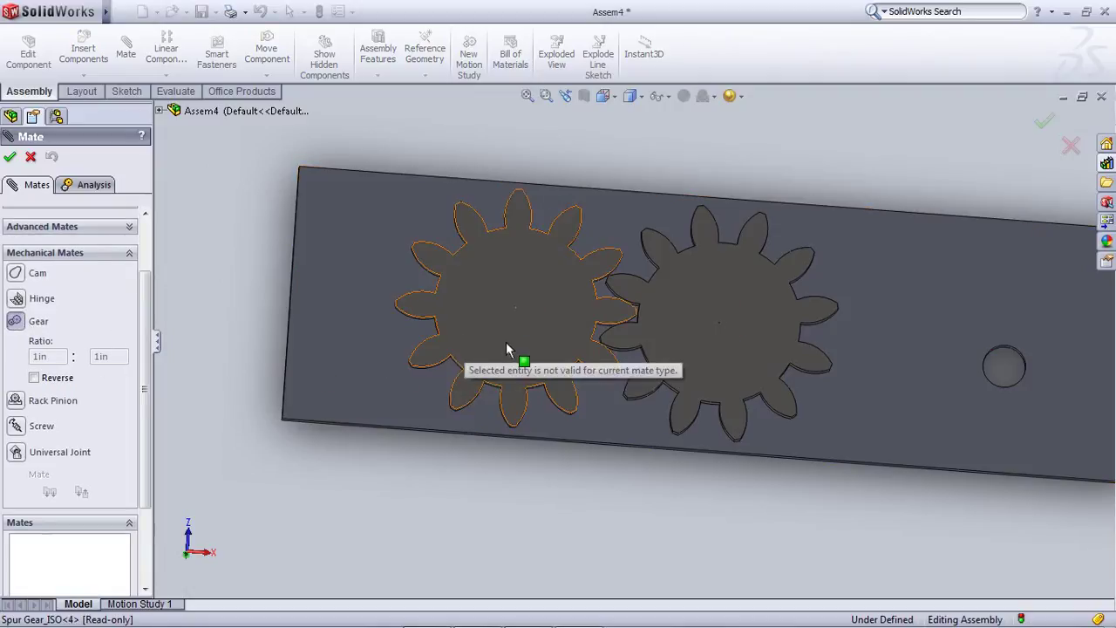
scroll(505, 347, up, 4)
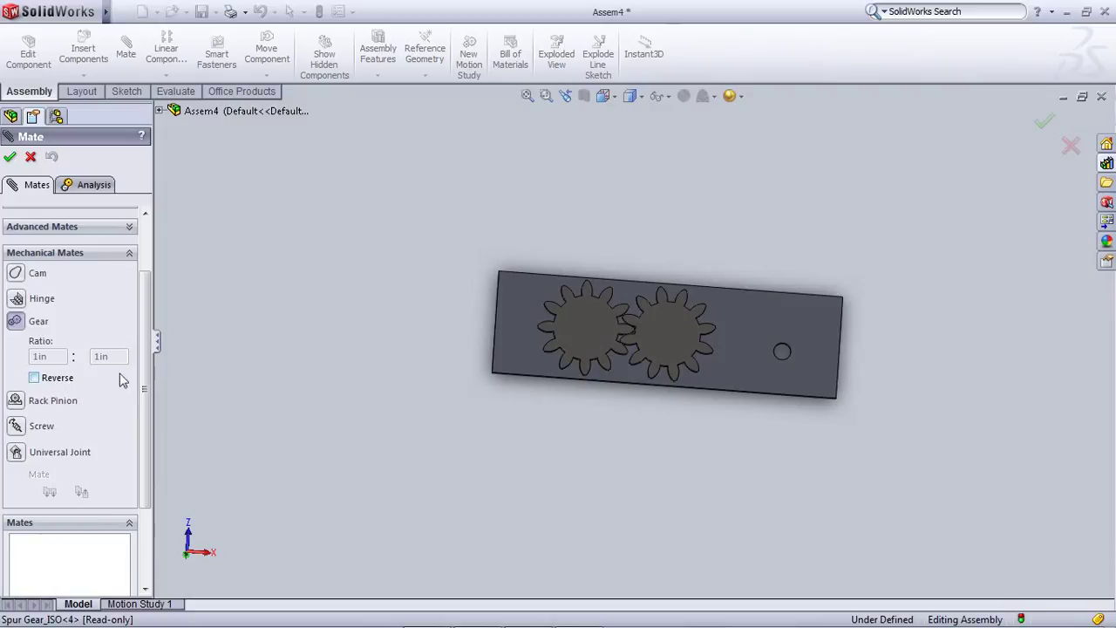
scroll(150, 282, up, 2)
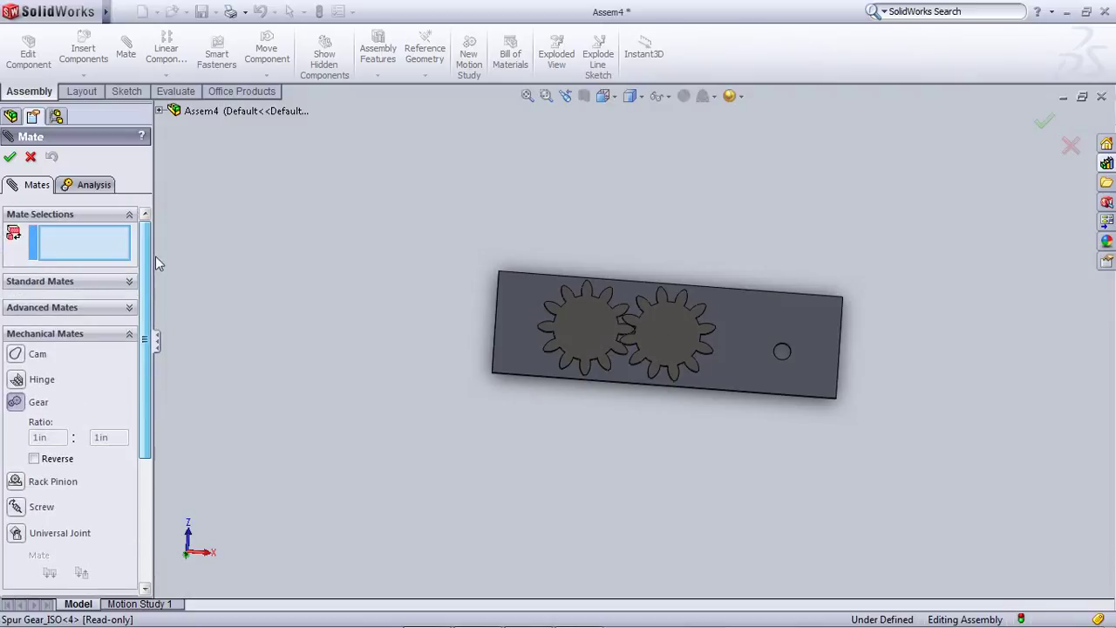
click(605, 330)
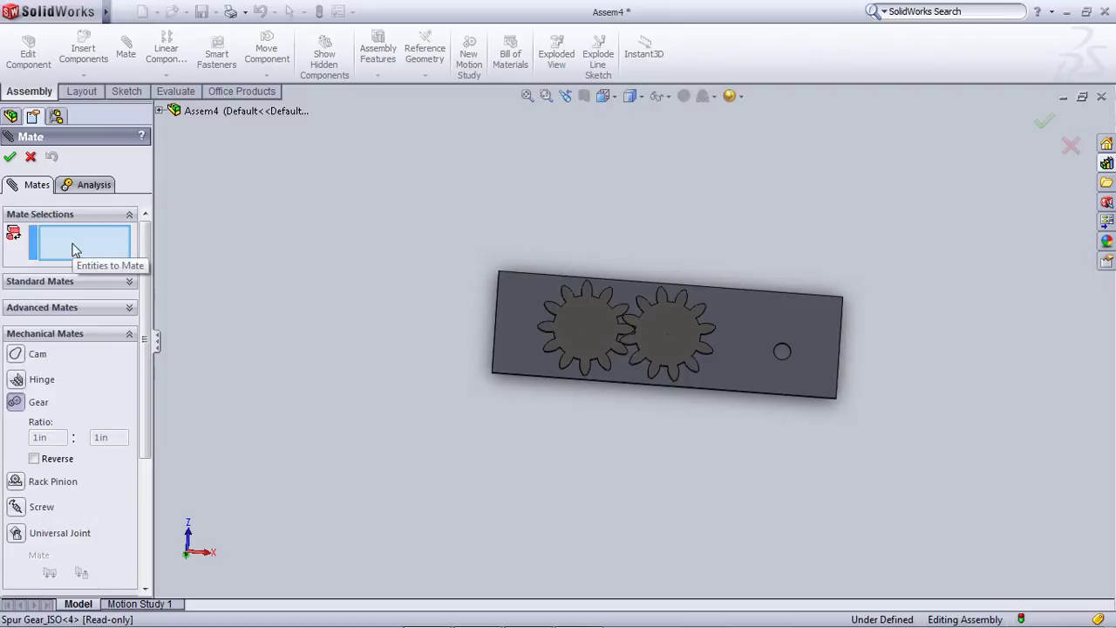
Try a curved tooth flank of the middle gear as the gear mate's first face, and remove it from the selection
scroll(633, 340, down, 10)
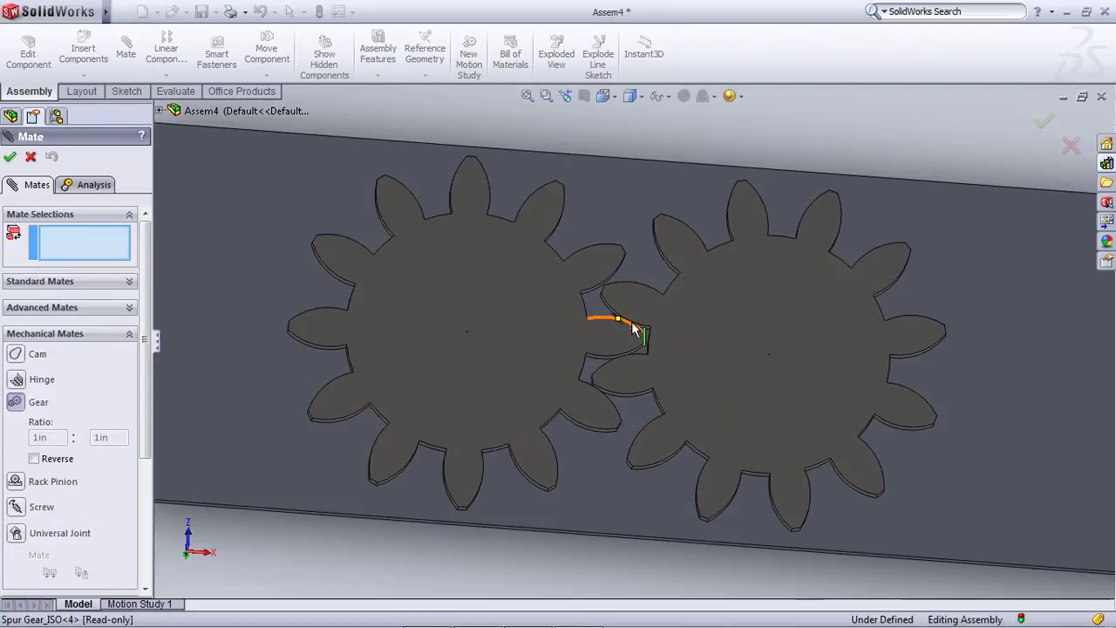
click(623, 364)
scroll(558, 383, up, 4)
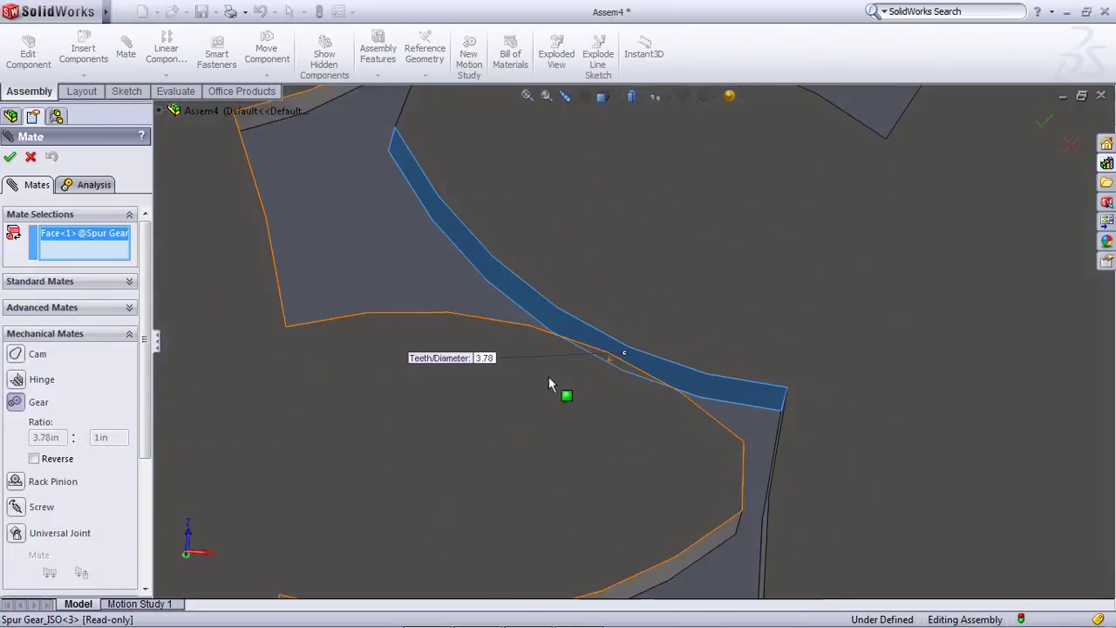
right_click(466, 398)
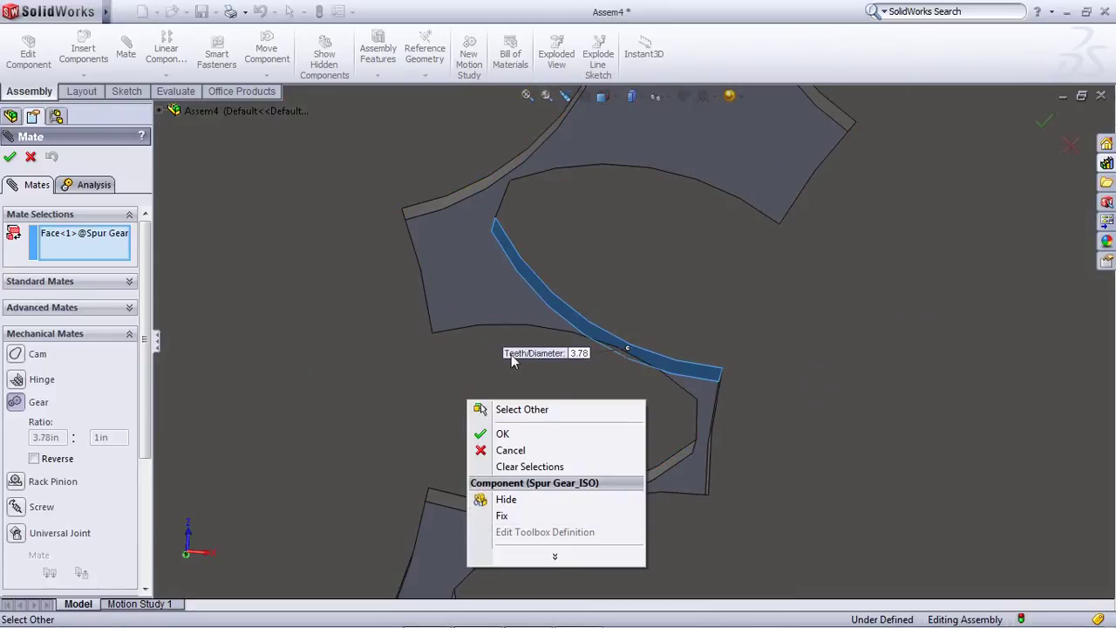
click(381, 311)
scroll(381, 312, up, 8)
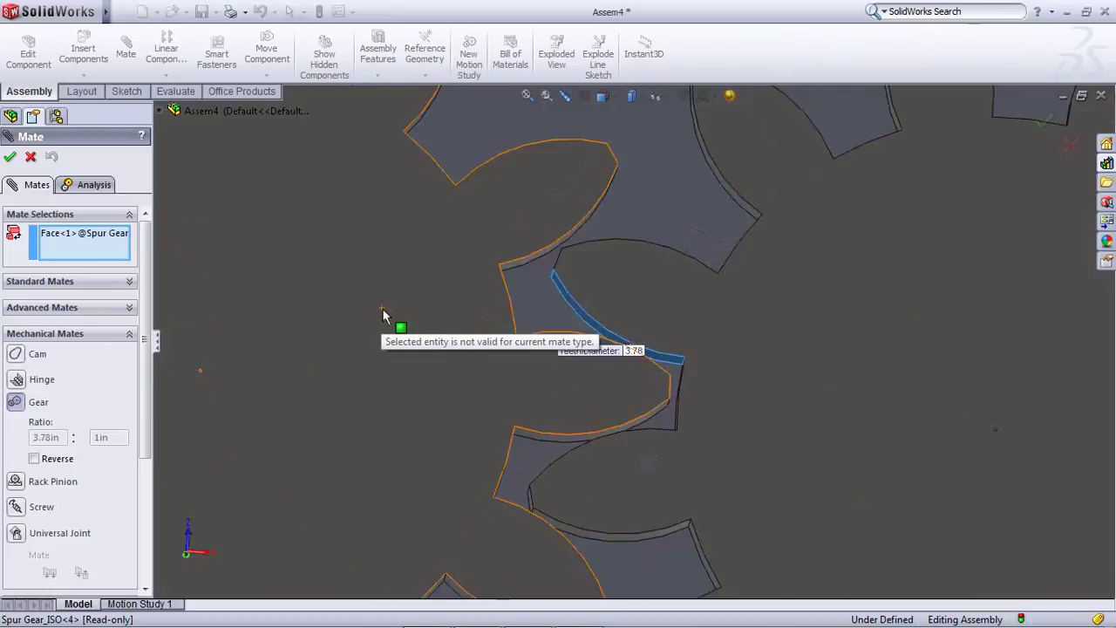
scroll(650, 361, down, 2)
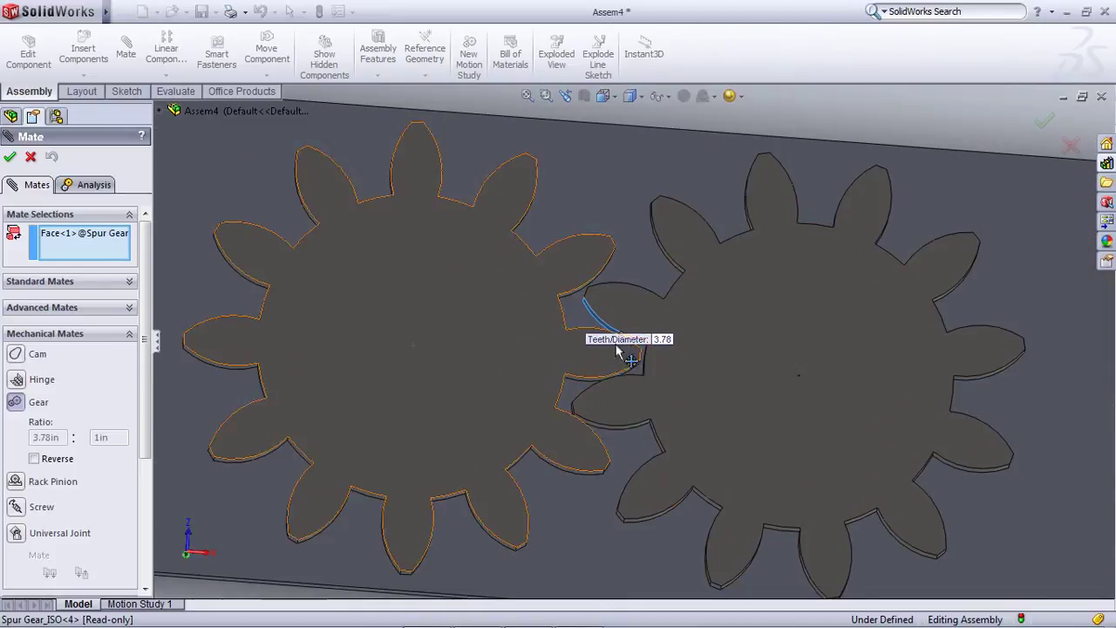
middle_drag(616, 347, 655, 373)
scroll(603, 324, down, 5)
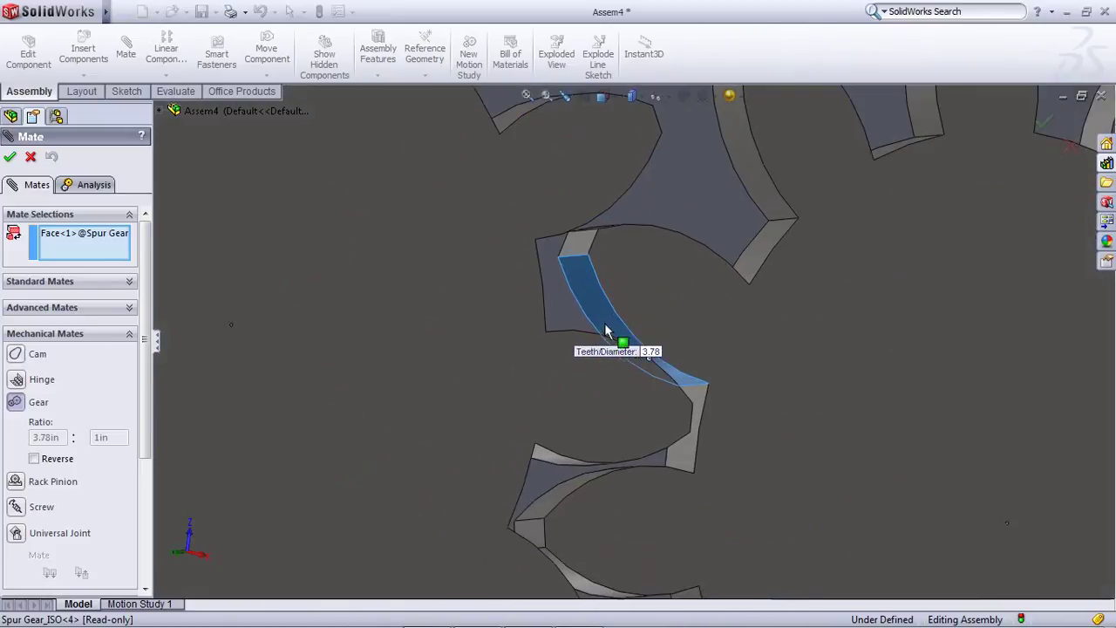
click(607, 325)
Create a gear mate between a root face of the middle gear and a root face of the end gear, and finish mating
click(697, 403)
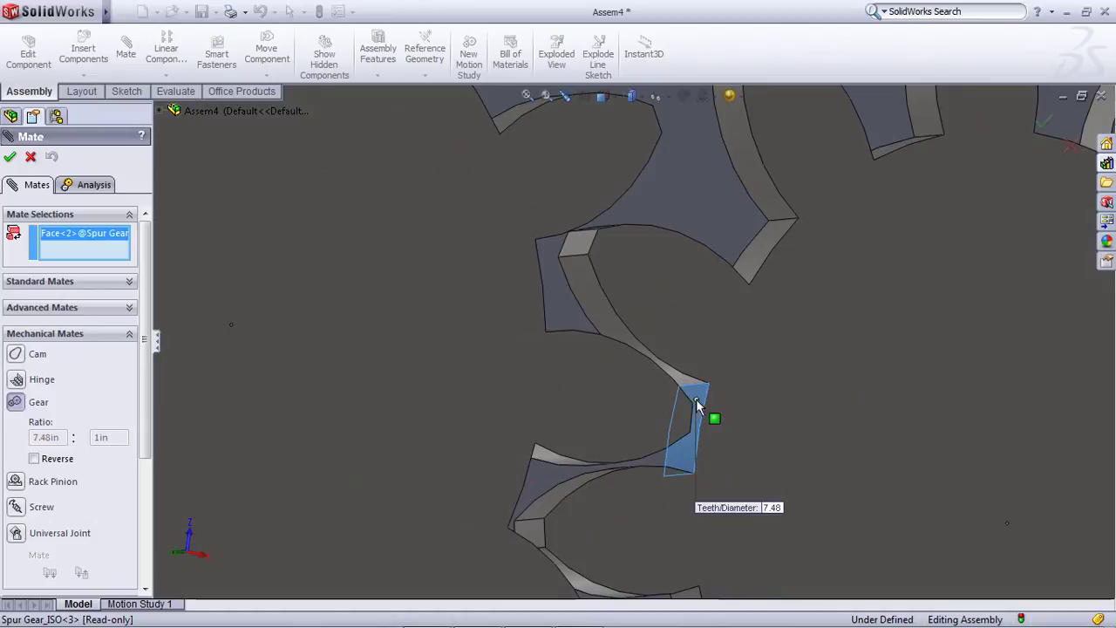
scroll(598, 403, up, 5)
middle_drag(521, 409, 546, 314)
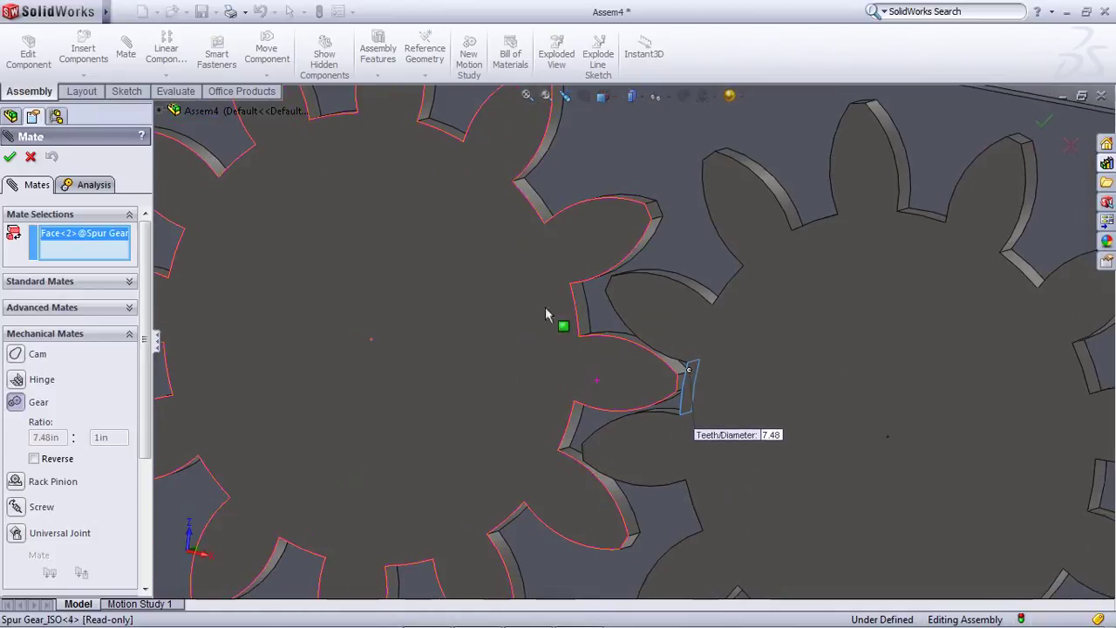
click(583, 321)
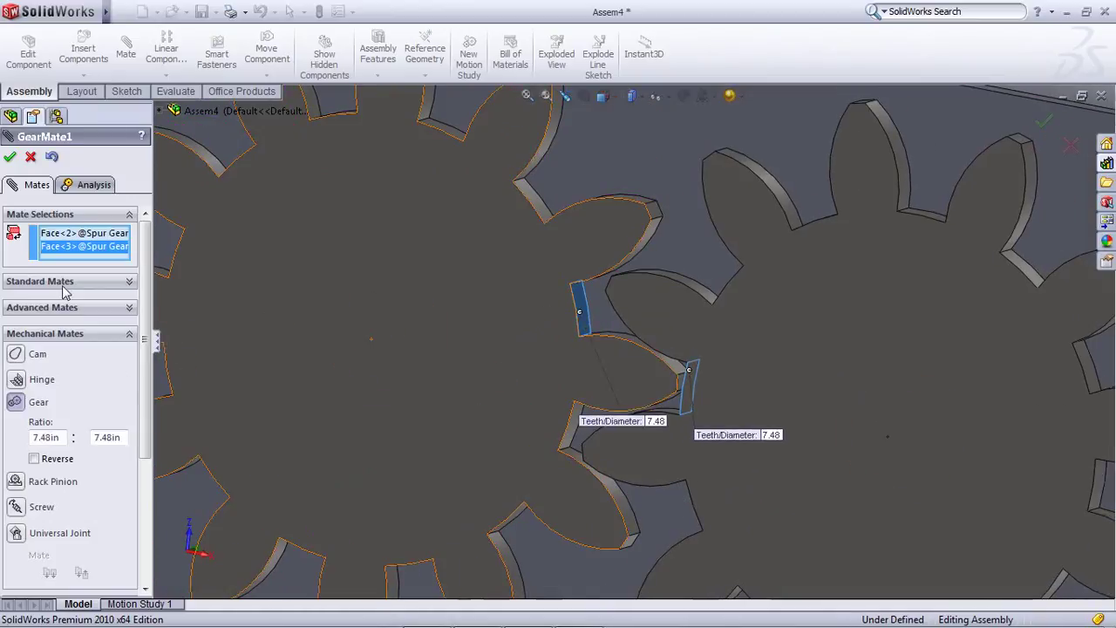
click(10, 157)
click(10, 157)
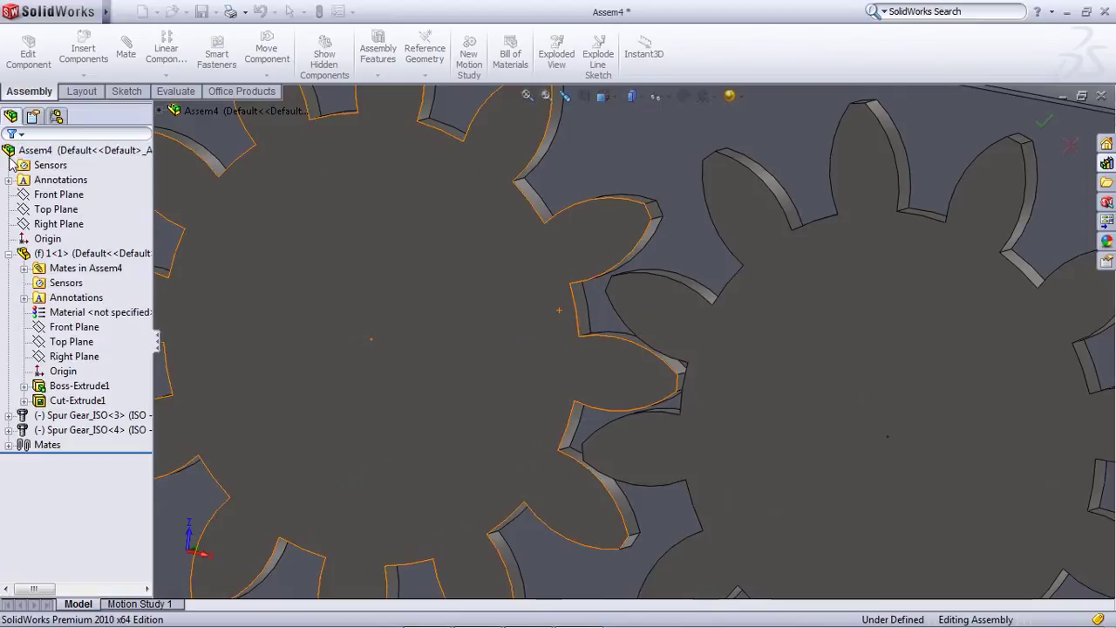
Rotate the two spur gears on the plate to test the motion of the gear mate
scroll(454, 449, up, 5)
drag(502, 410, 590, 348)
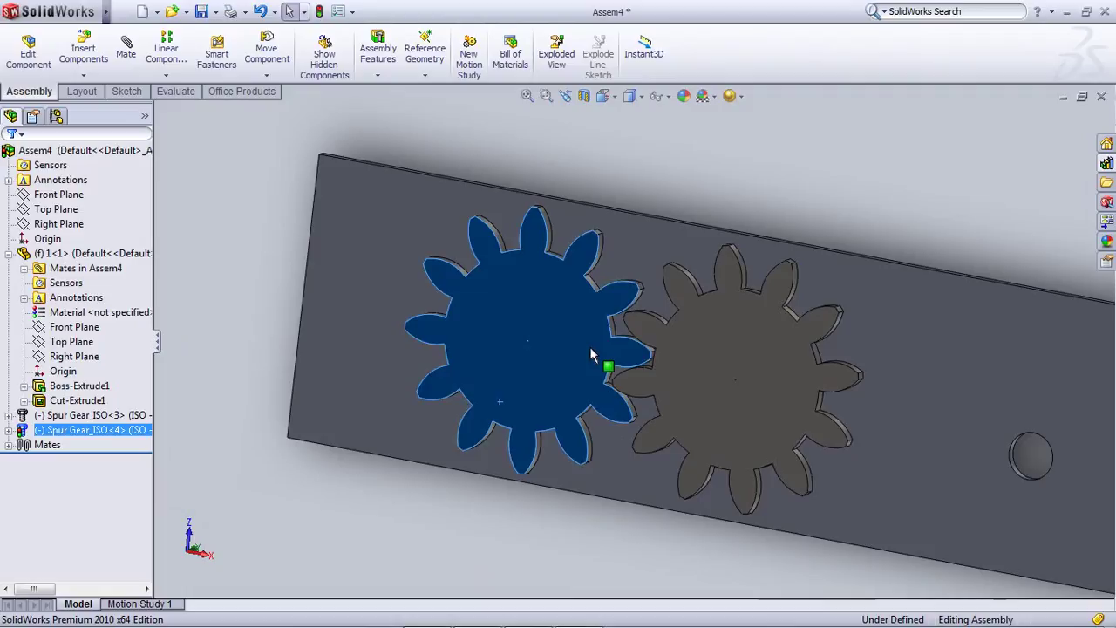
drag(682, 351, 608, 394)
Examine up close how the teeth of the gear-mated spur gears contact and clear each other
scroll(627, 352, down, 9)
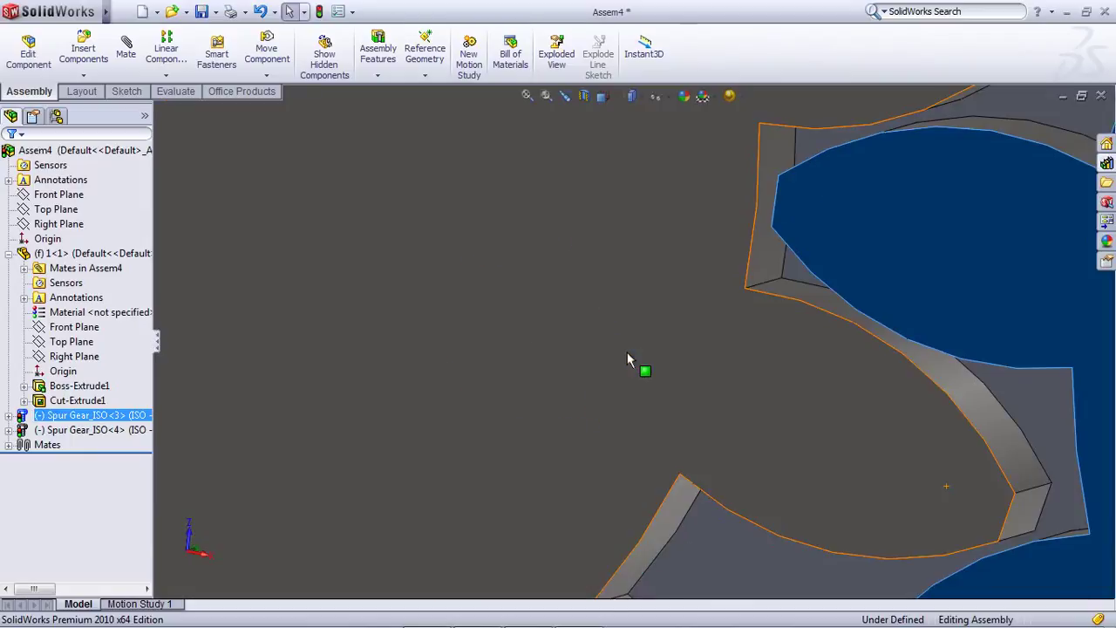
scroll(821, 291, up, 4)
scroll(790, 313, up, 3)
mouse_move(841, 313)
middle_down()
mouse_move(887, 250)
mouse_move(846, 306)
middle_up()
scroll(682, 358, down, 5)
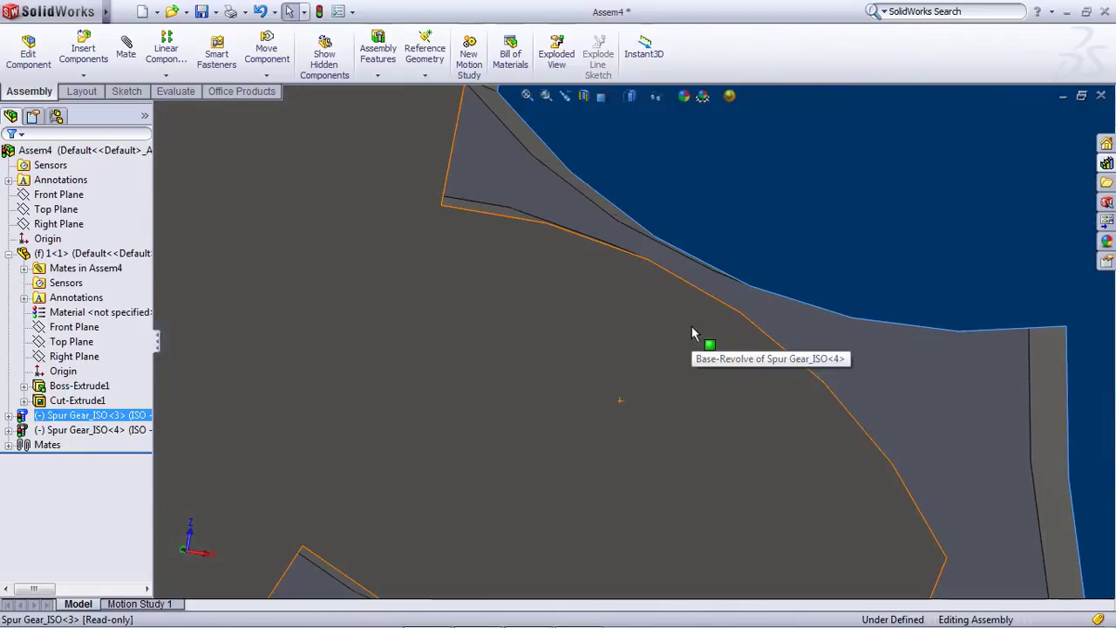
scroll(693, 331, up, 3)
scroll(658, 225, up, 3)
scroll(638, 210, down, 3)
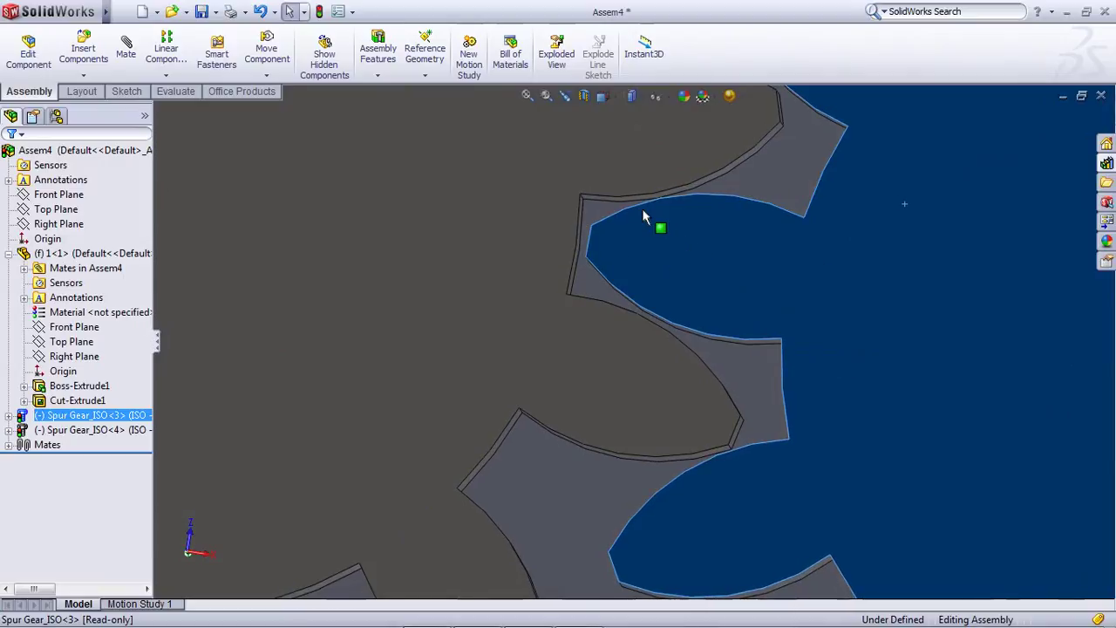
scroll(644, 217, up, 3)
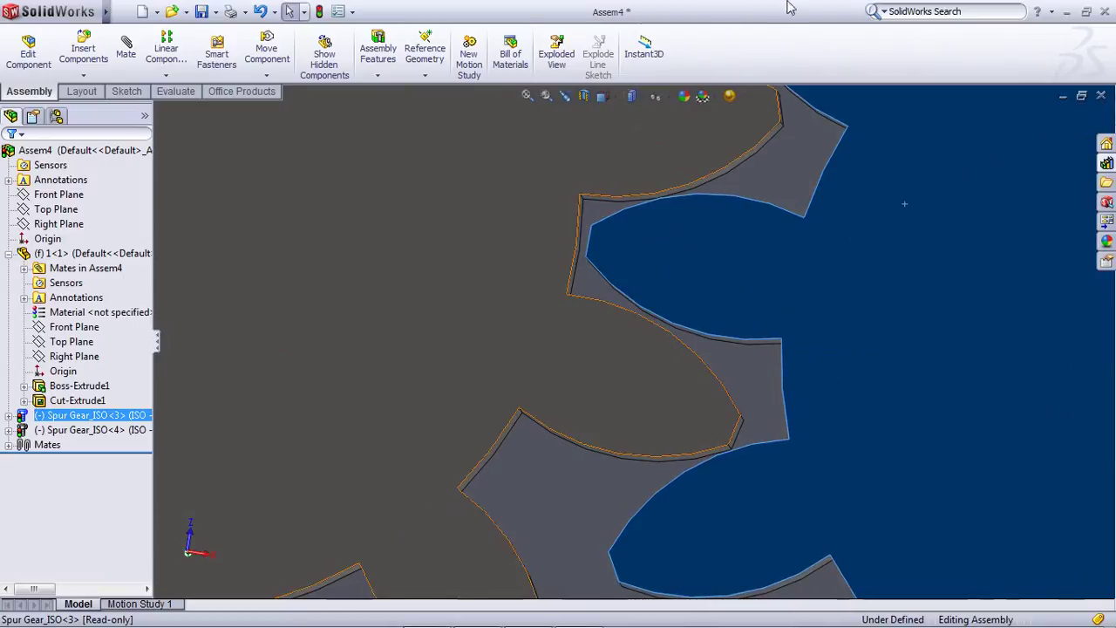
scroll(643, 218, down, 3)
scroll(719, 312, up, 2)
scroll(718, 305, up, 1)
scroll(718, 305, down, 1)
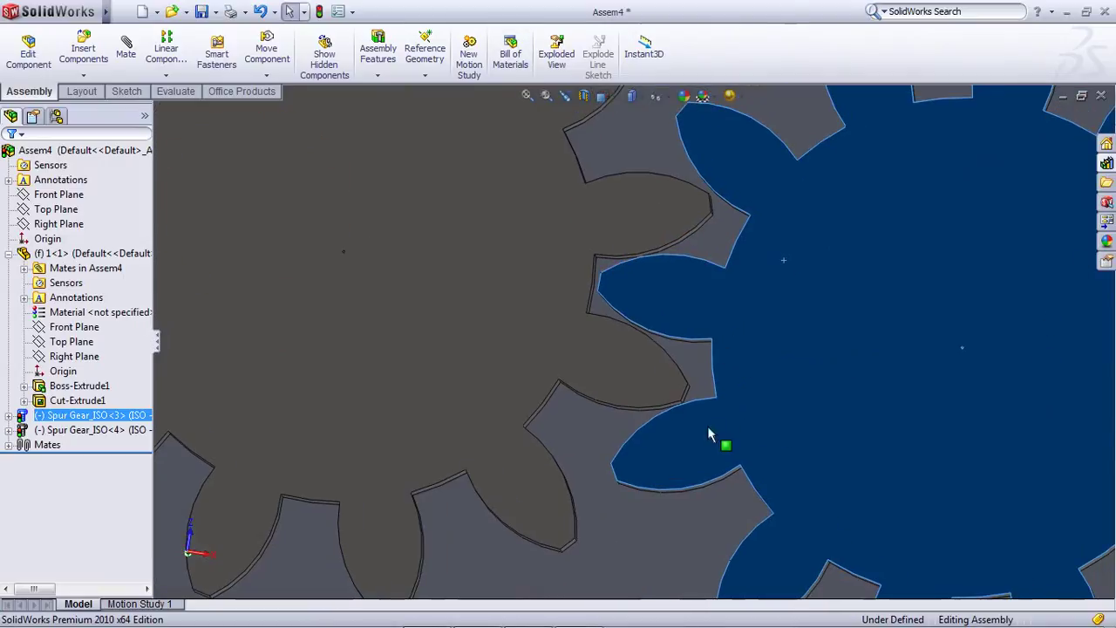
Turn the middle spur gear to drive the end gear through the gear mate, and clear the selection
drag(704, 423, 879, 445)
scroll(878, 445, down, 6)
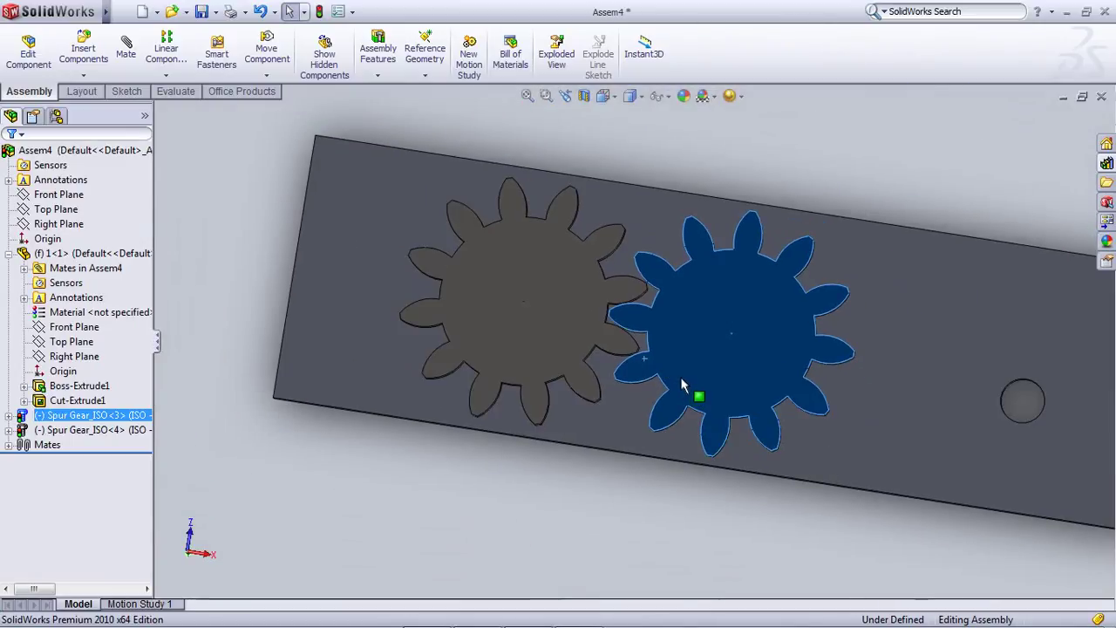
click(193, 170)
Open GearMate1 from the assembly's mates to review its faces and ratio, and close it without changes
click(8, 253)
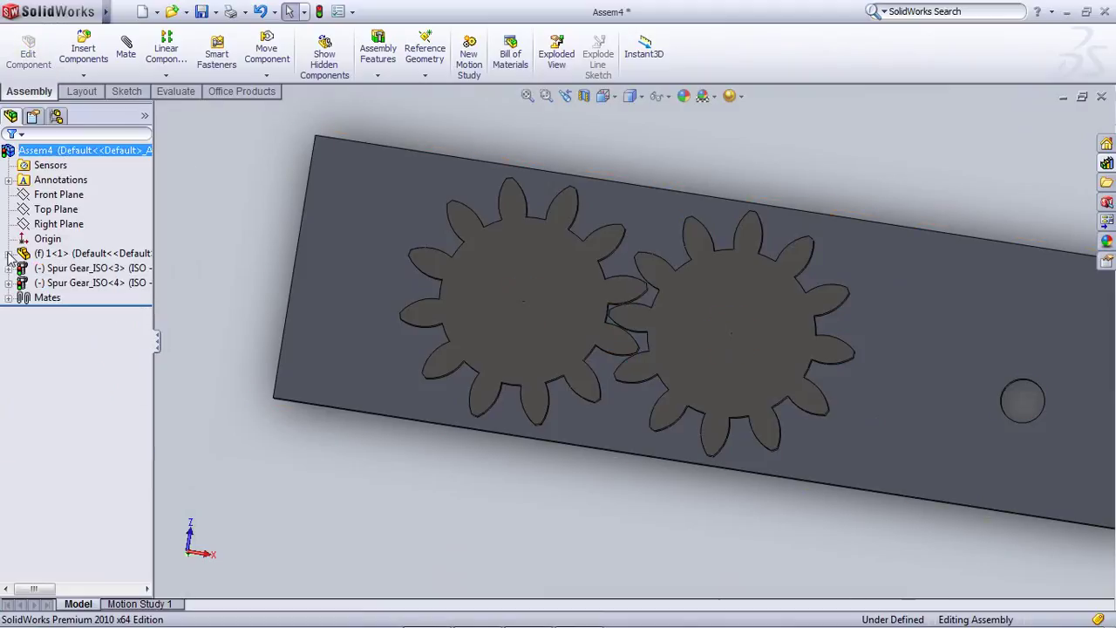
click(48, 297)
click(8, 297)
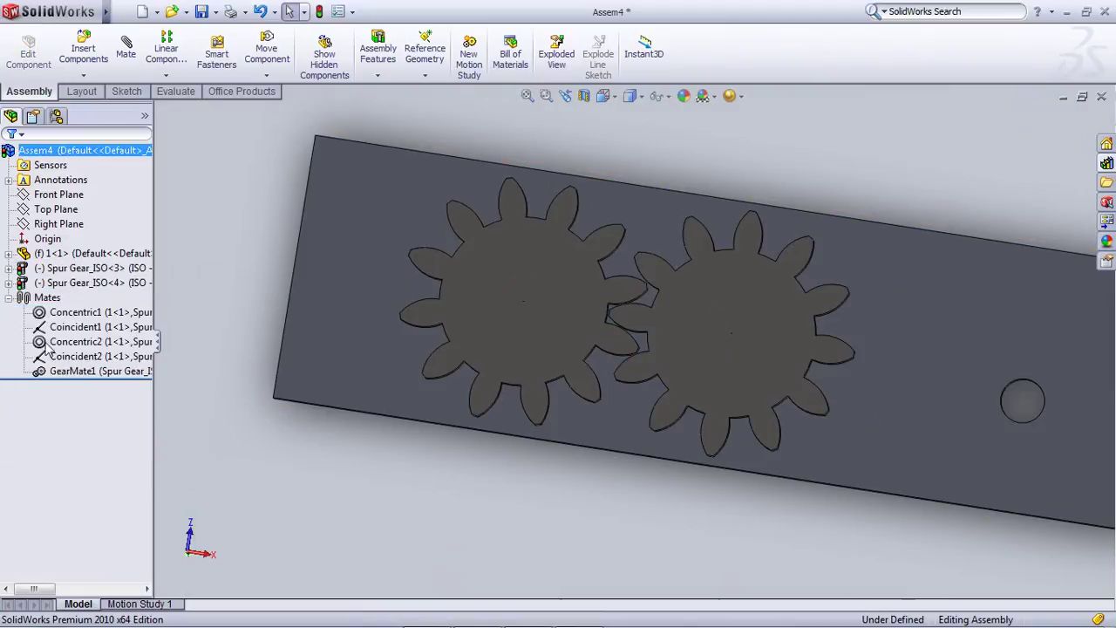
right_click(58, 372)
click(71, 328)
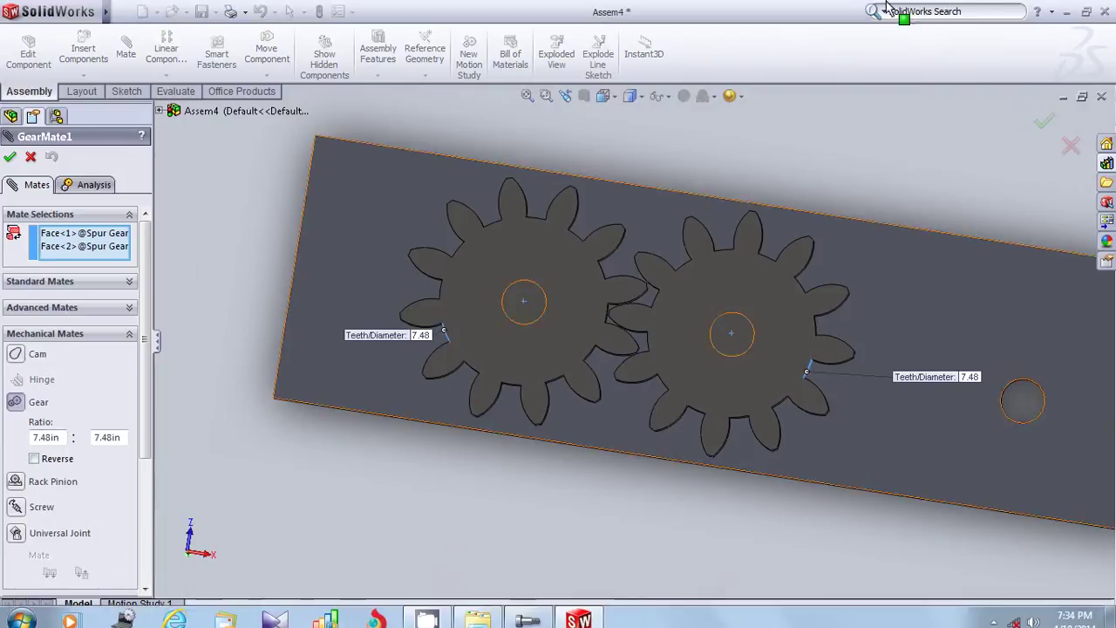
click(31, 158)
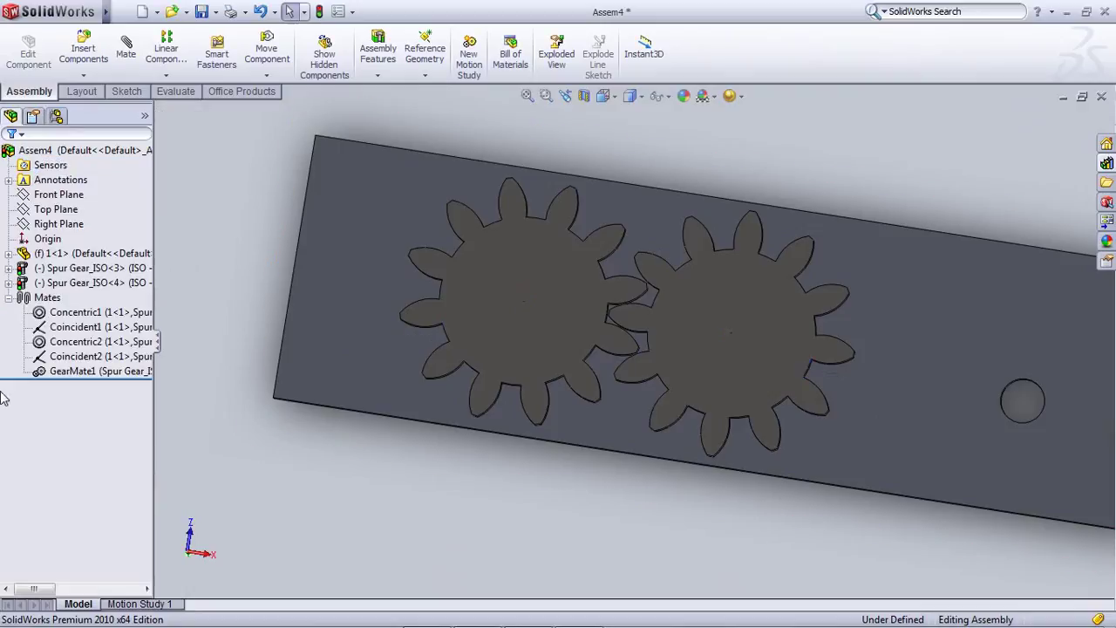
Turn the outer spur gear by hand and examine how its teeth mesh with the neighbouring gear on the plate
drag(485, 362, 277, 377)
click(252, 468)
scroll(473, 346, up, 3)
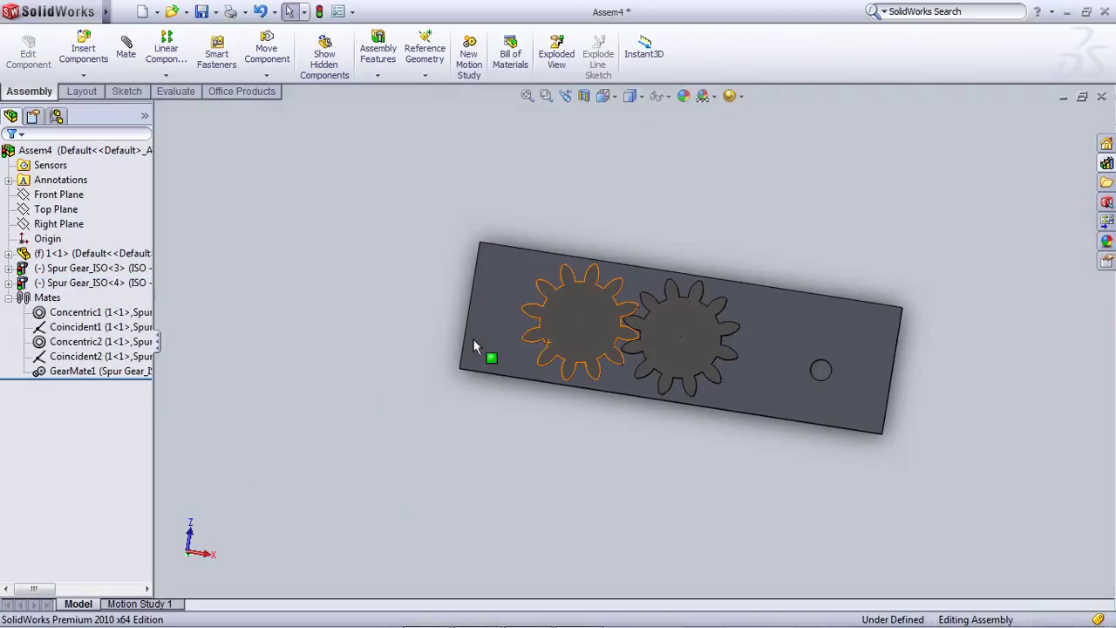
middle_drag(474, 346, 541, 371)
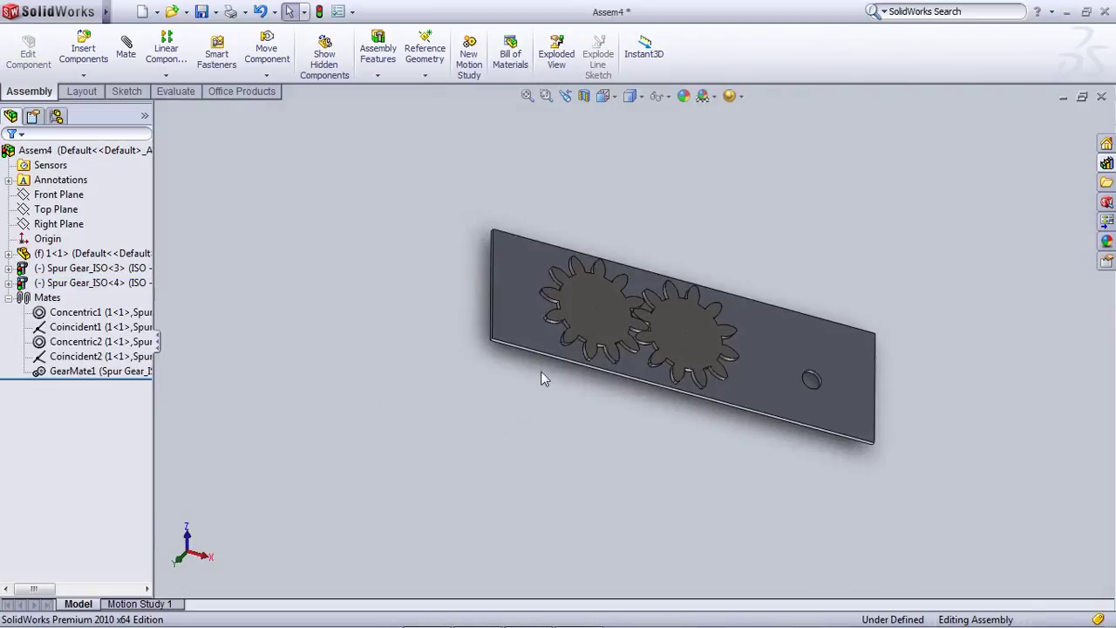
scroll(541, 371, down, 3)
middle_drag(593, 477, 633, 393)
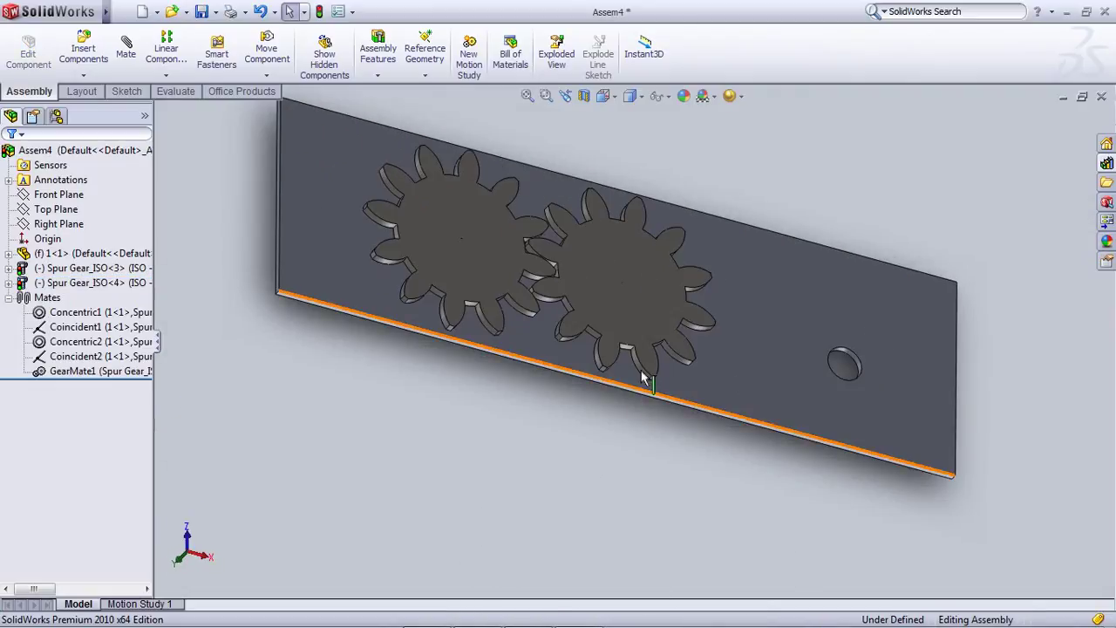
middle_drag(718, 515, 502, 347)
scroll(587, 356, down, 3)
scroll(635, 340, down, 2)
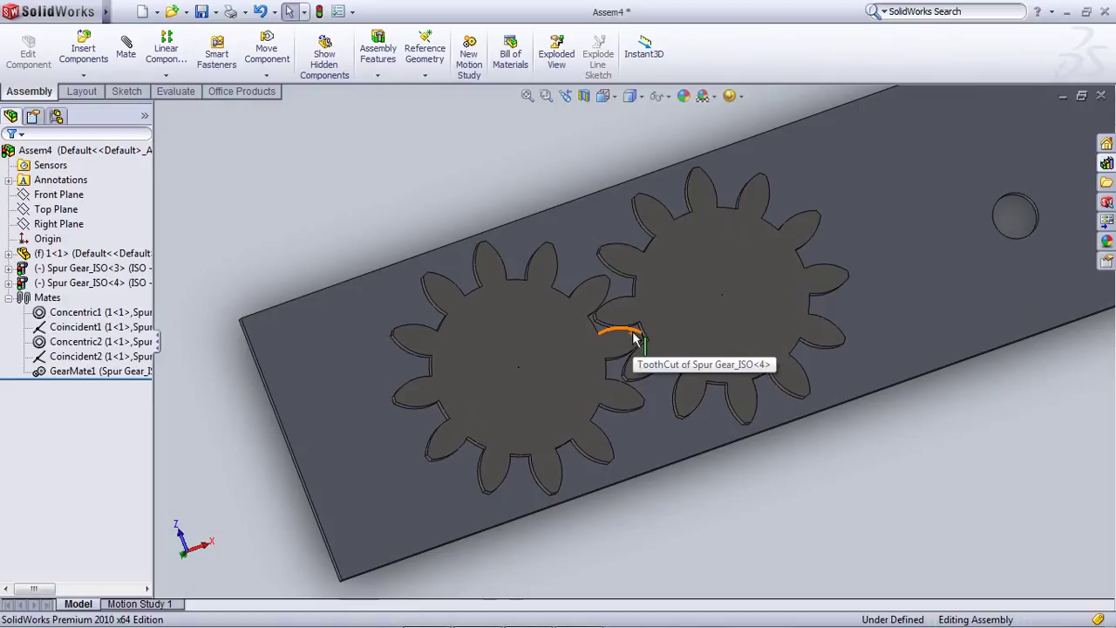
scroll(623, 332, up, 3)
middle_drag(606, 387, 615, 314)
scroll(618, 323, up, 2)
scroll(755, 257, down, 4)
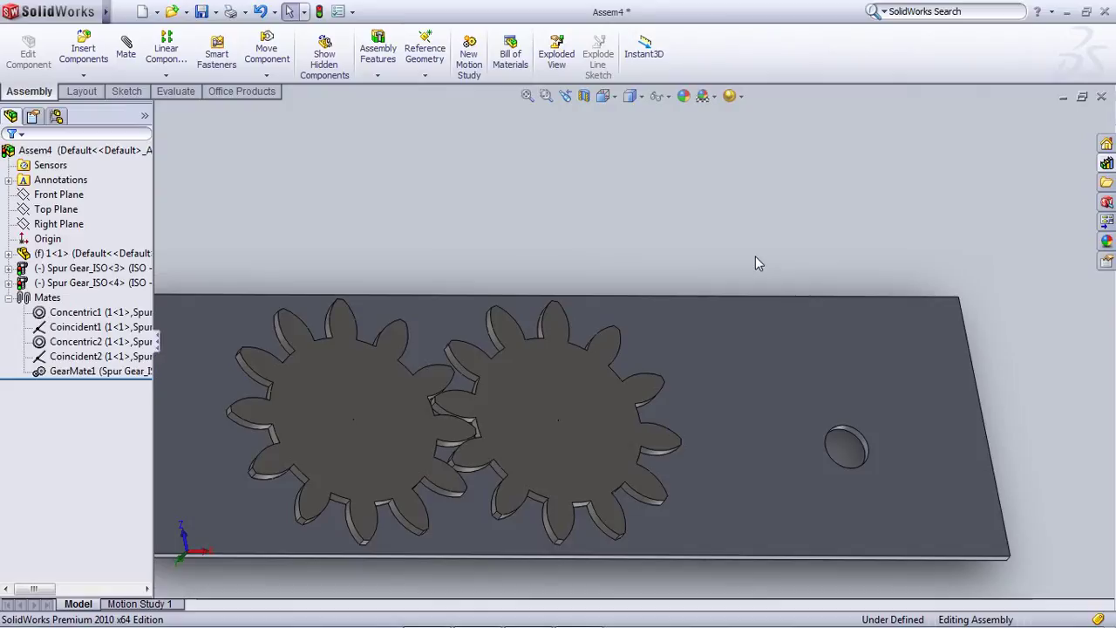
scroll(523, 425, up, 3)
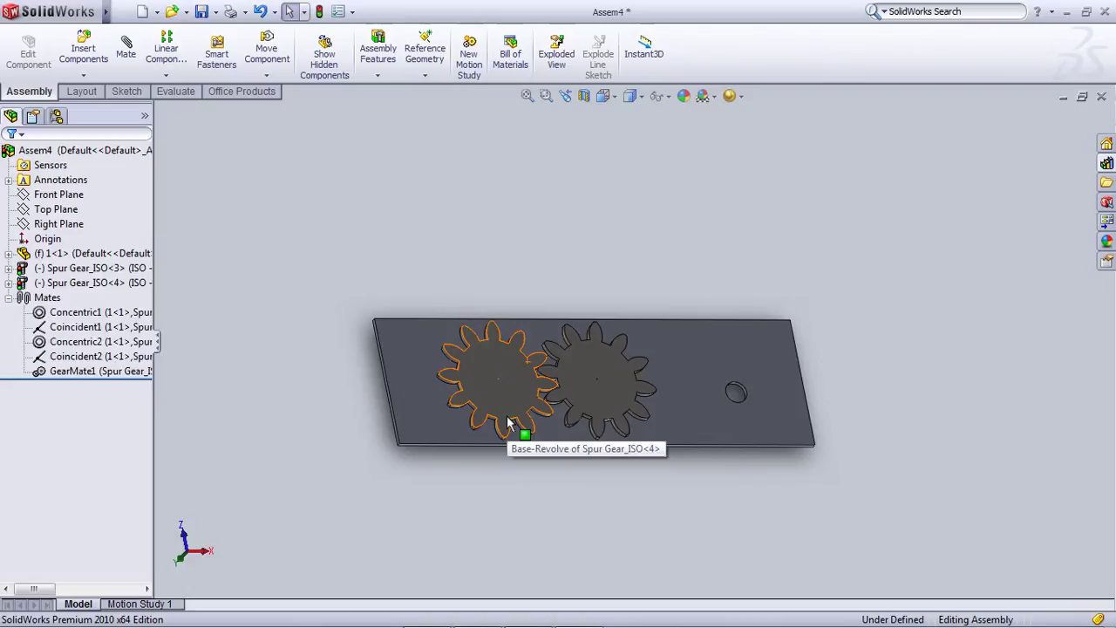
Inspect both spur gears and their shafts from the front and back of the plate, including the tooth contact area
click(509, 422)
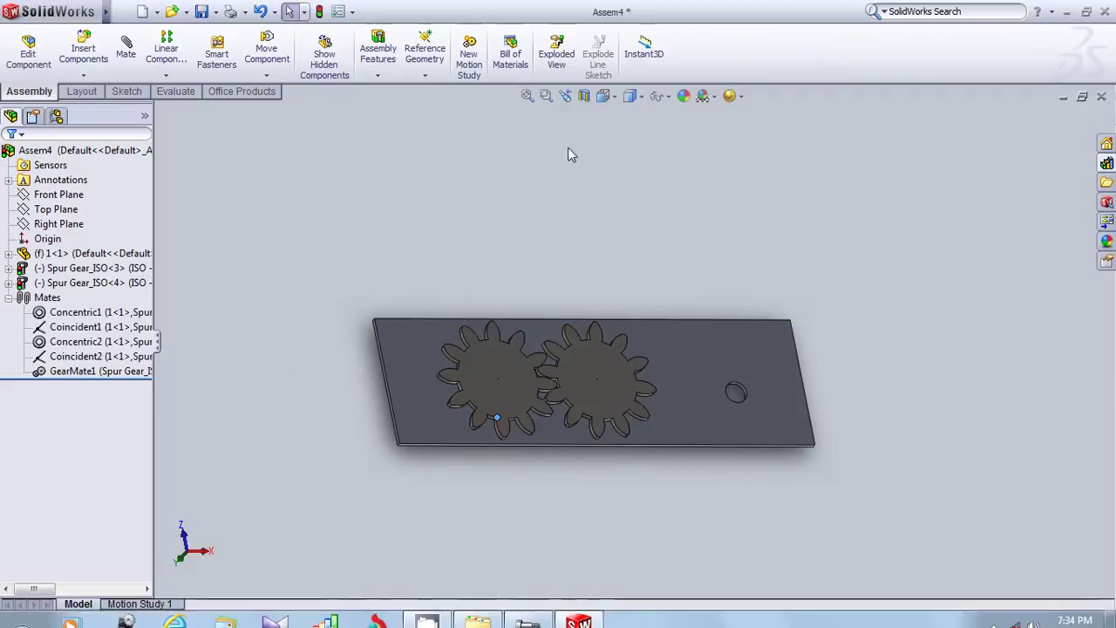
middle_drag(622, 377, 573, 424)
click(580, 414)
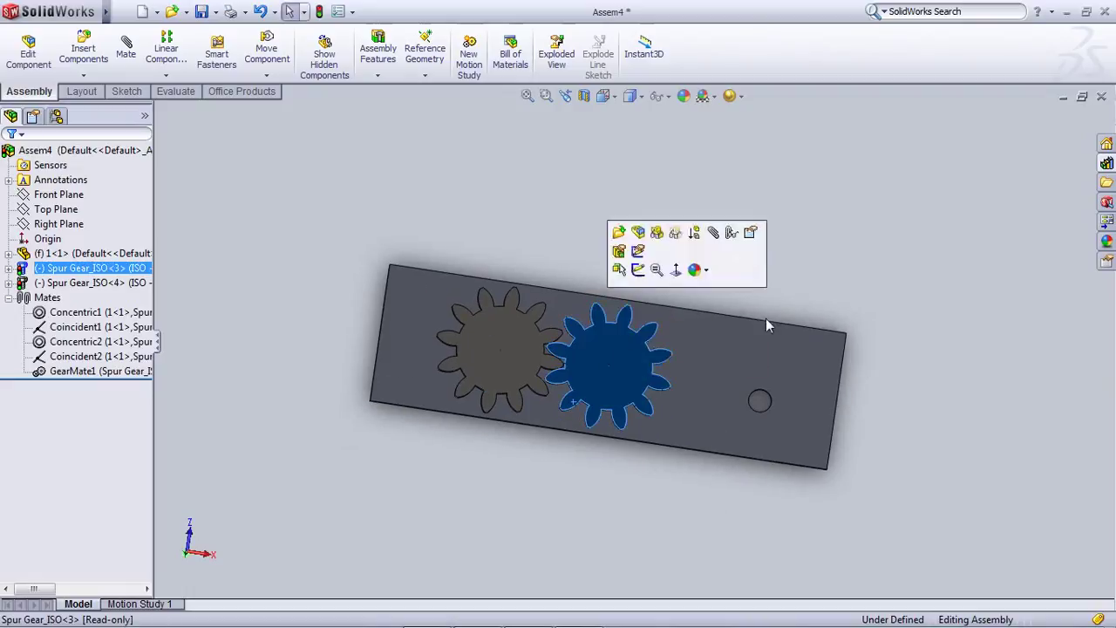
middle_drag(765, 318, 611, 375)
middle_drag(755, 389, 934, 342)
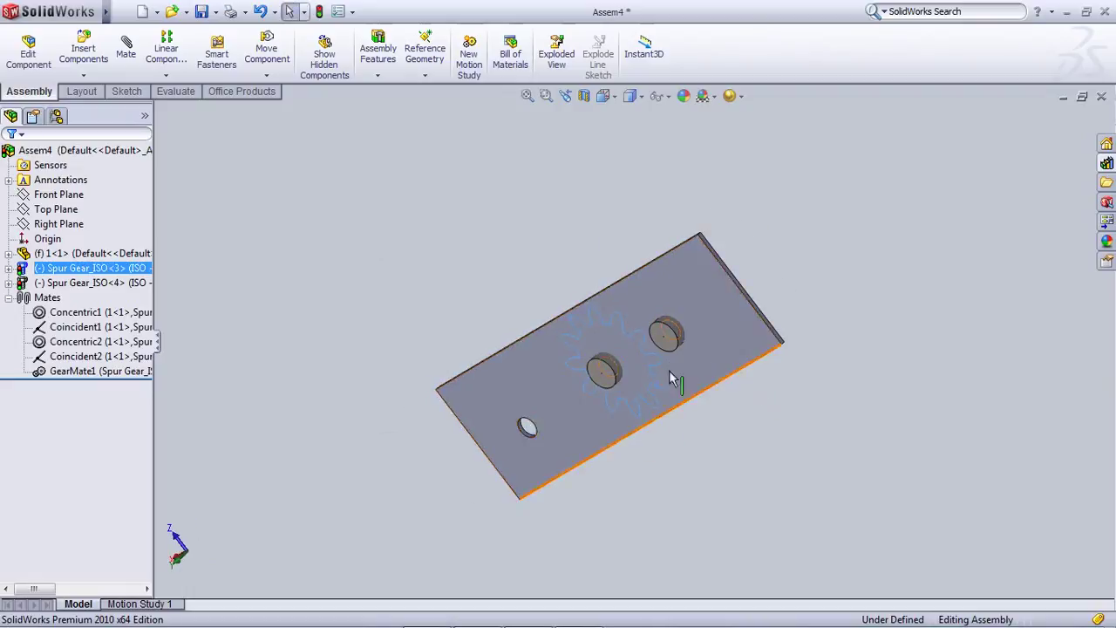
middle_drag(673, 378, 473, 253)
click(474, 252)
scroll(638, 312, up, 4)
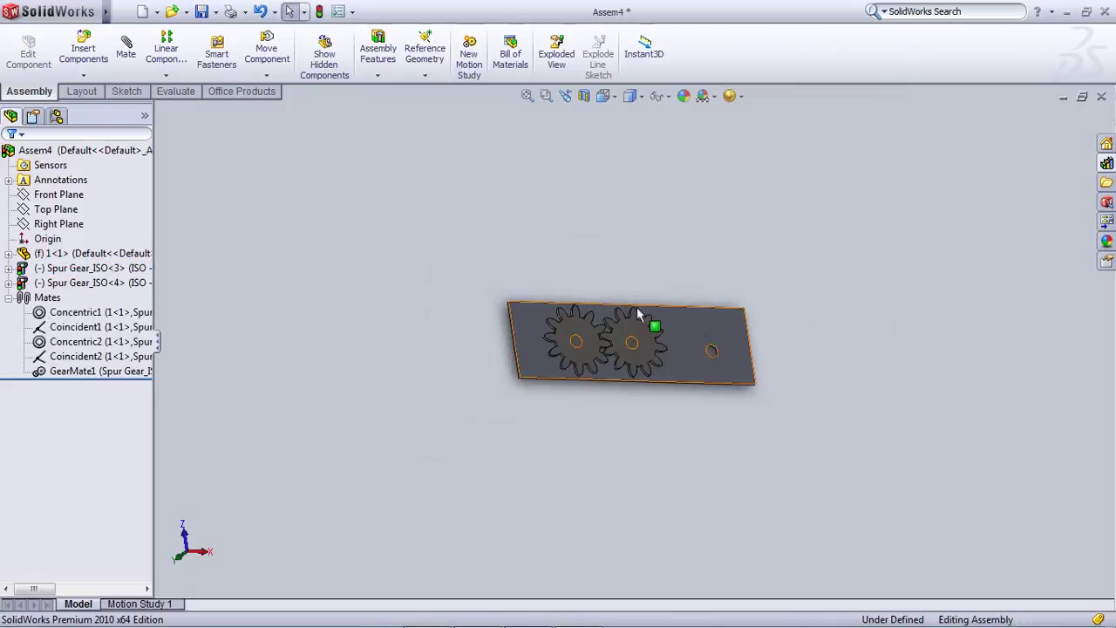
scroll(644, 372, down, 4)
middle_drag(629, 354, 660, 374)
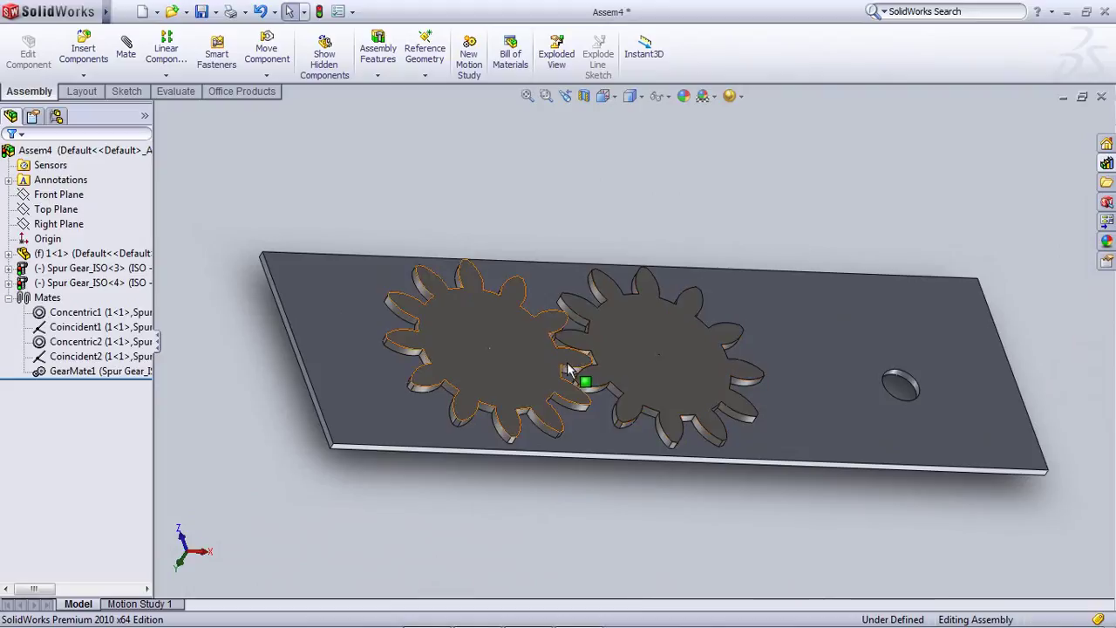
scroll(577, 370, up, 1)
scroll(613, 345, down, 2)
scroll(598, 346, down, 1)
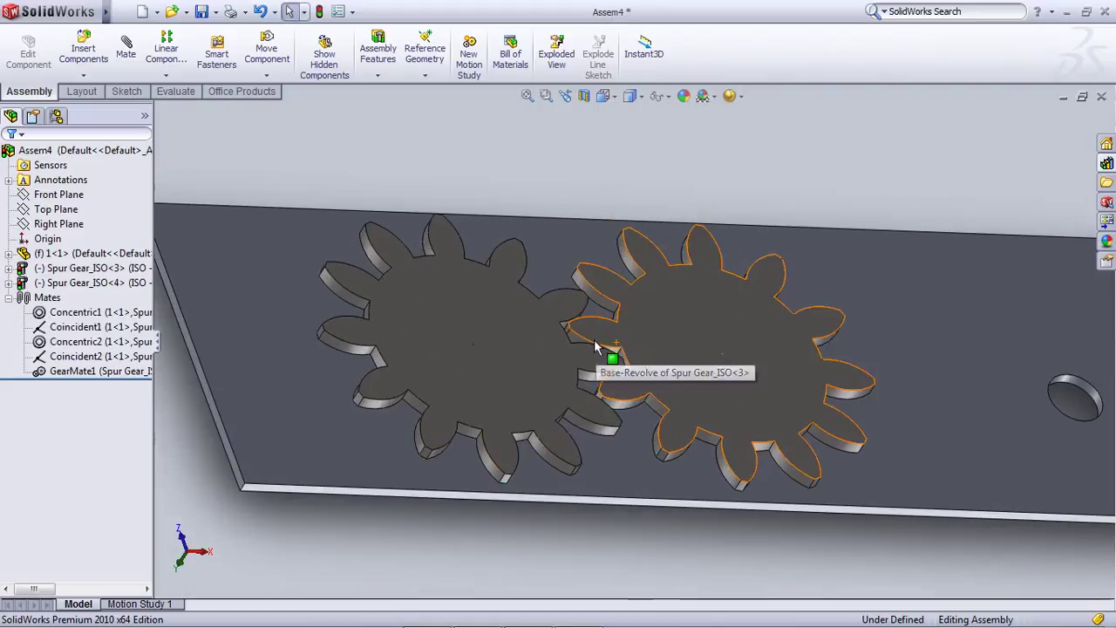
middle_drag(618, 301, 693, 428)
middle_drag(628, 373, 575, 281)
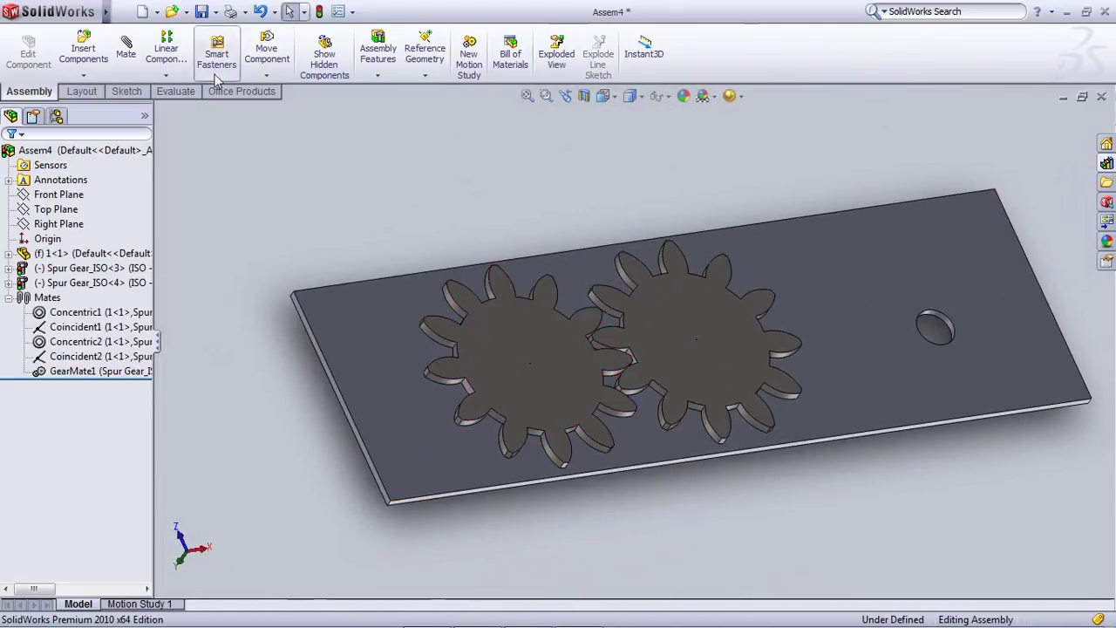
Close the gear assembly, saving its changes with a rebuild
click(1102, 97)
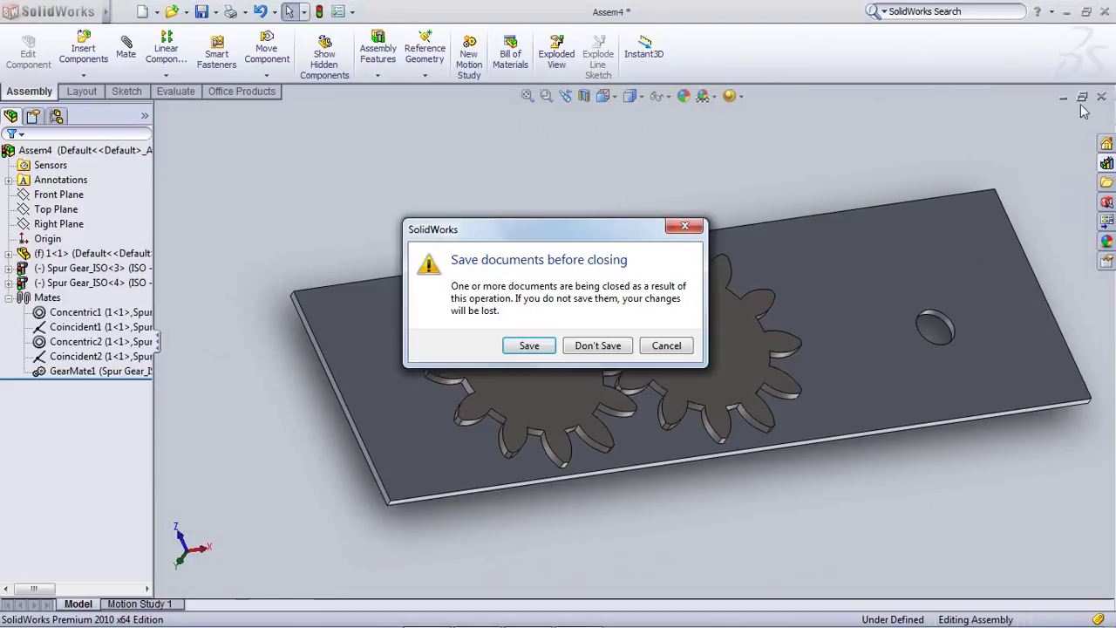
click(524, 345)
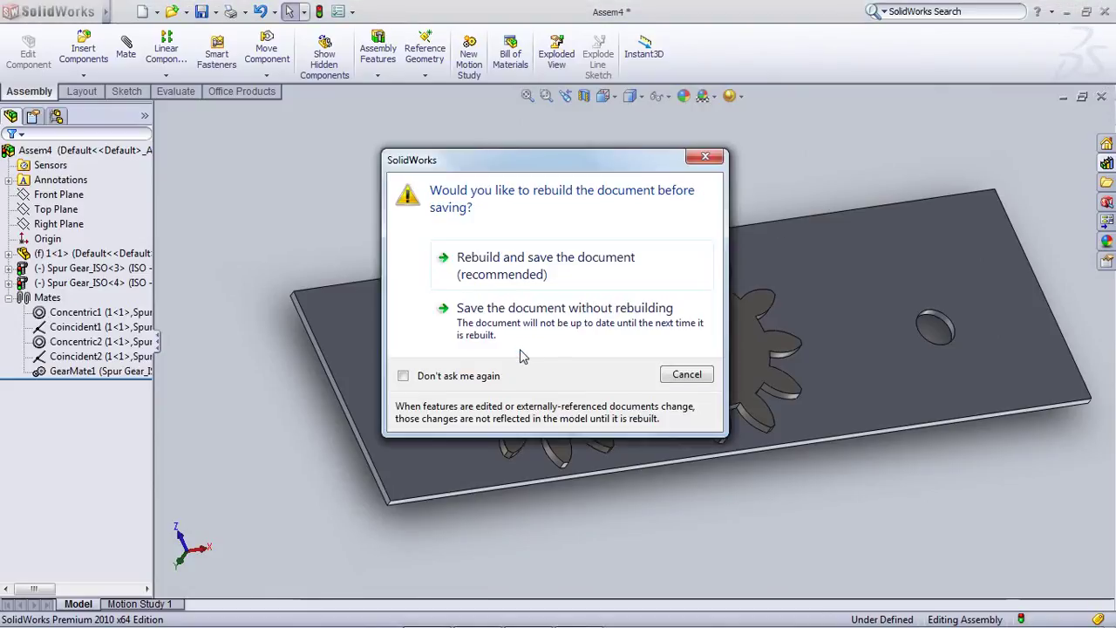
click(503, 255)
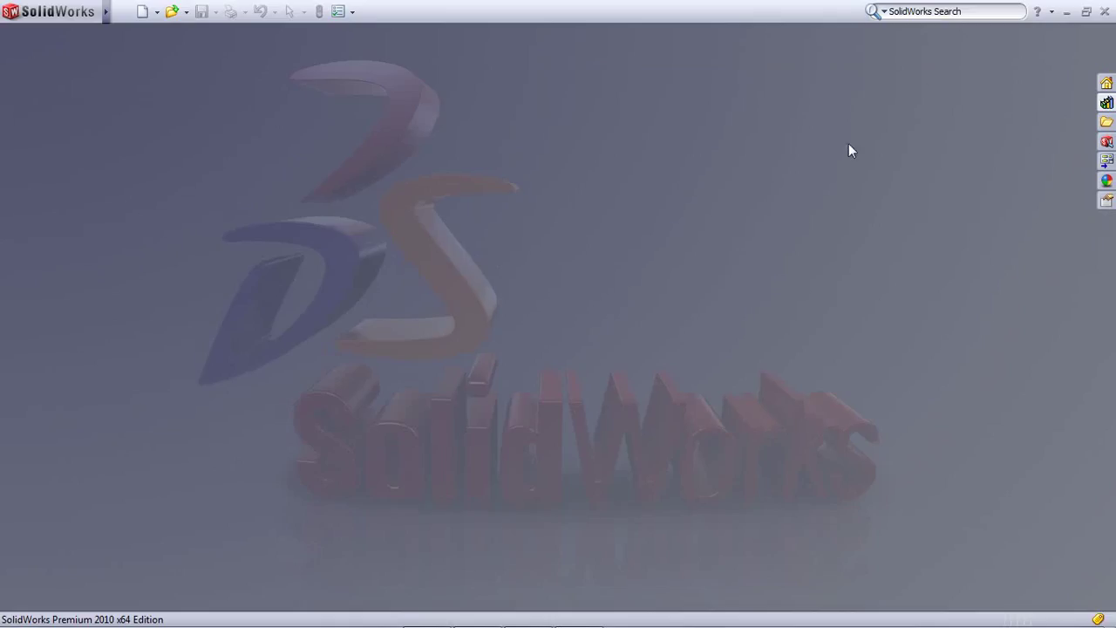
Open the Assem3 assembly from the Solid part folder
click(172, 13)
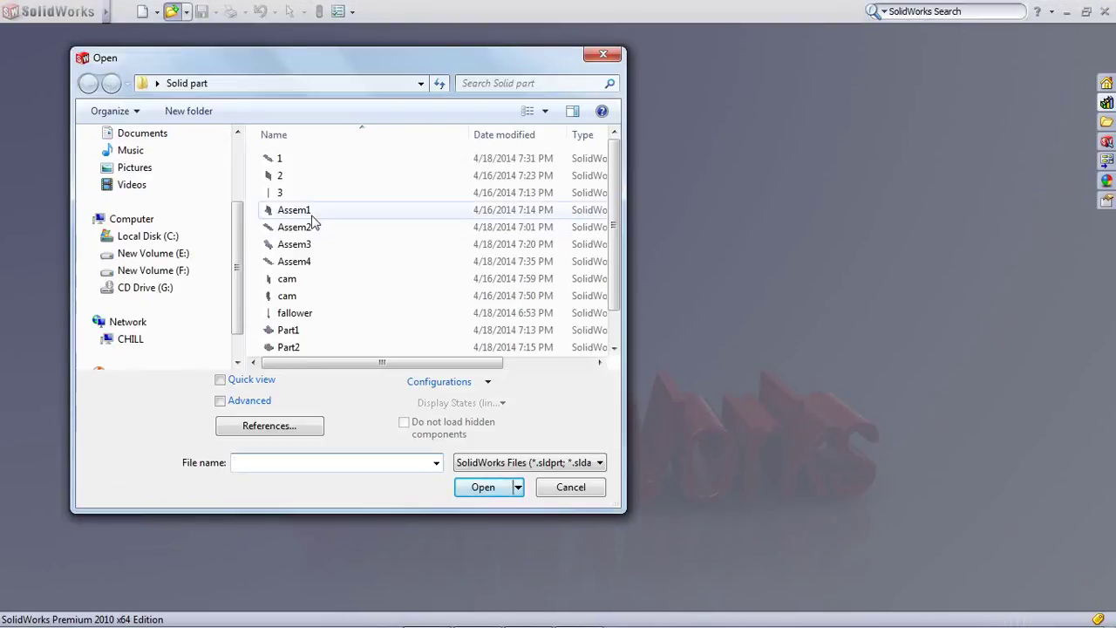
click(311, 214)
click(304, 229)
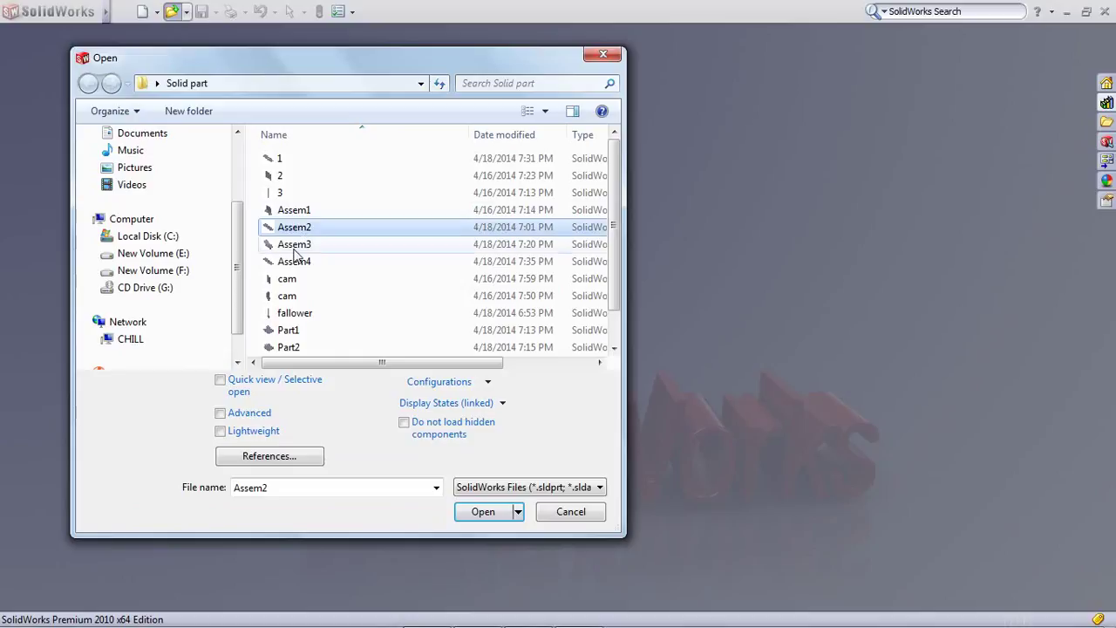
click(296, 248)
click(296, 263)
click(289, 249)
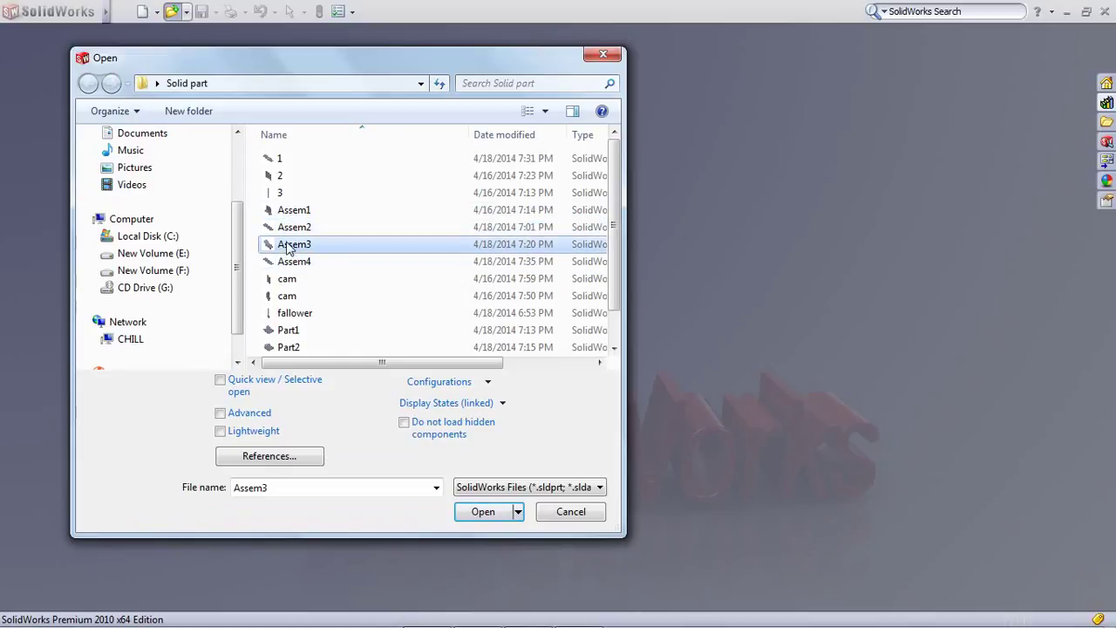
click(482, 512)
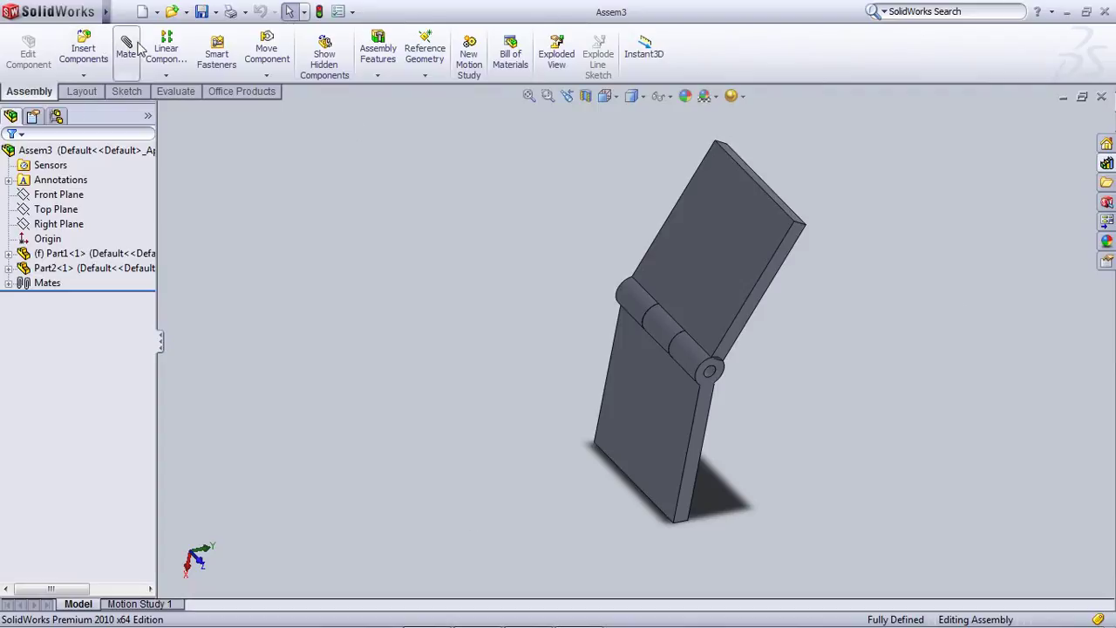
Review the mechanical mate types offered by the Mate command in the hinge assembly without applying any
click(166, 51)
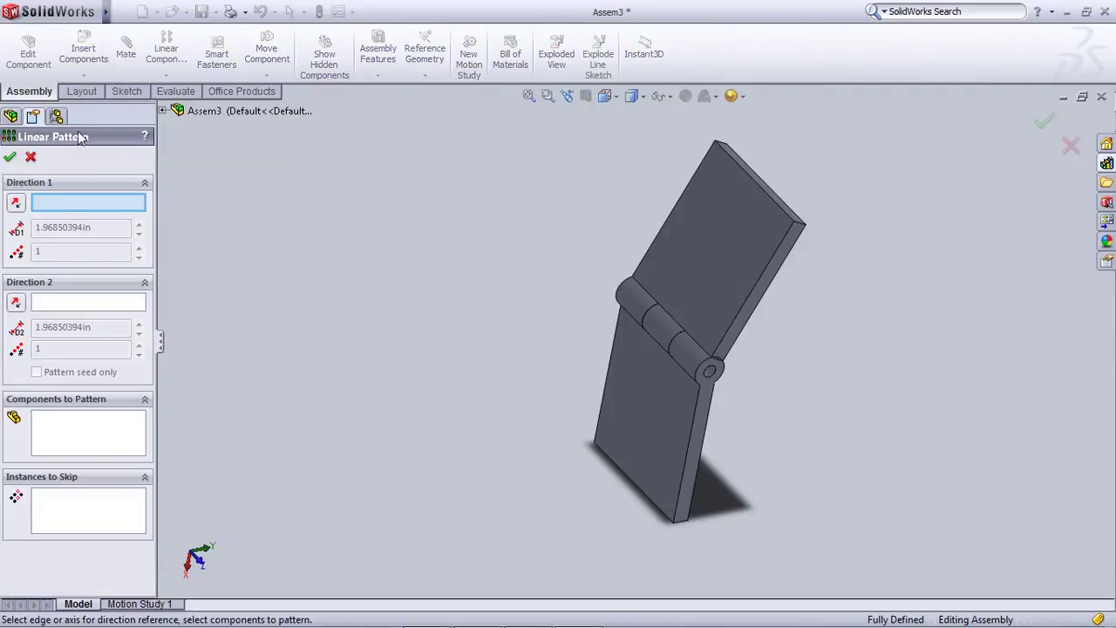
click(31, 158)
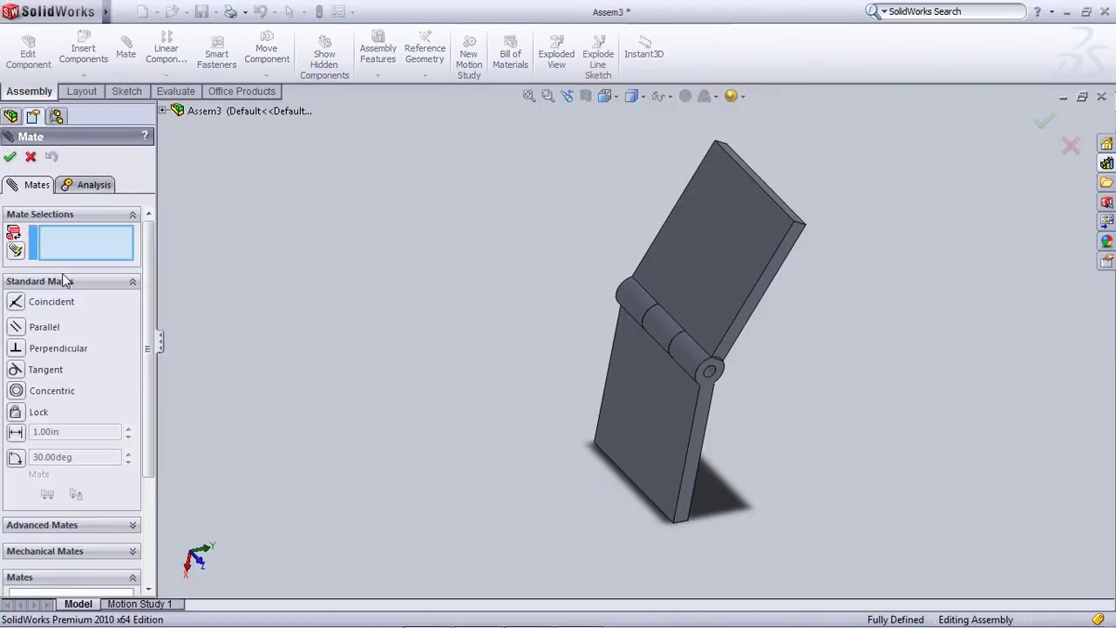
click(68, 282)
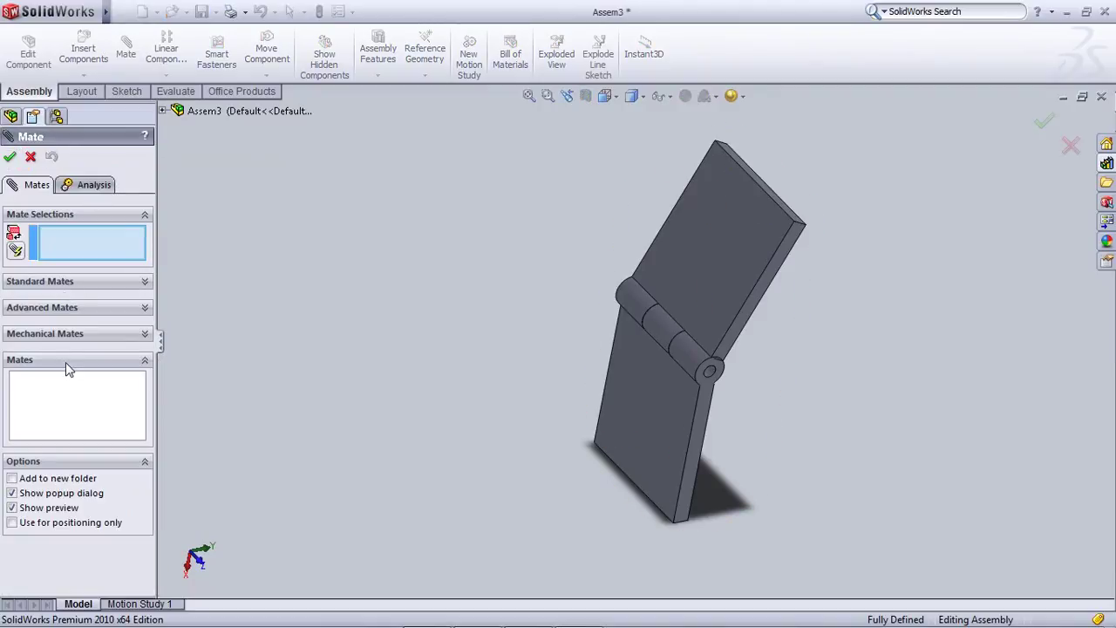
click(70, 335)
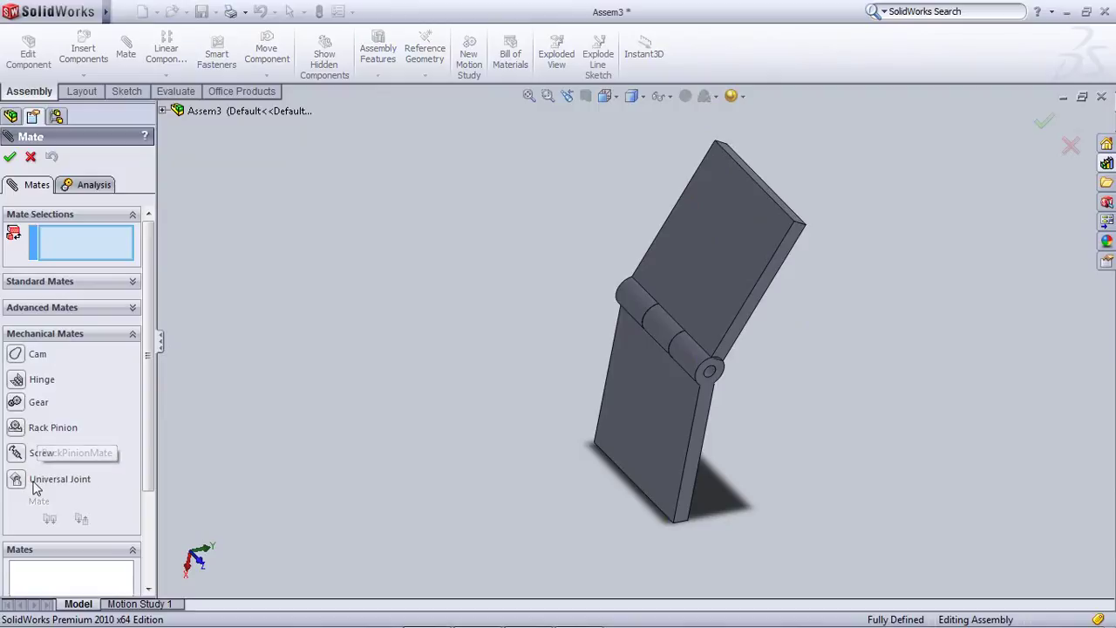
click(31, 159)
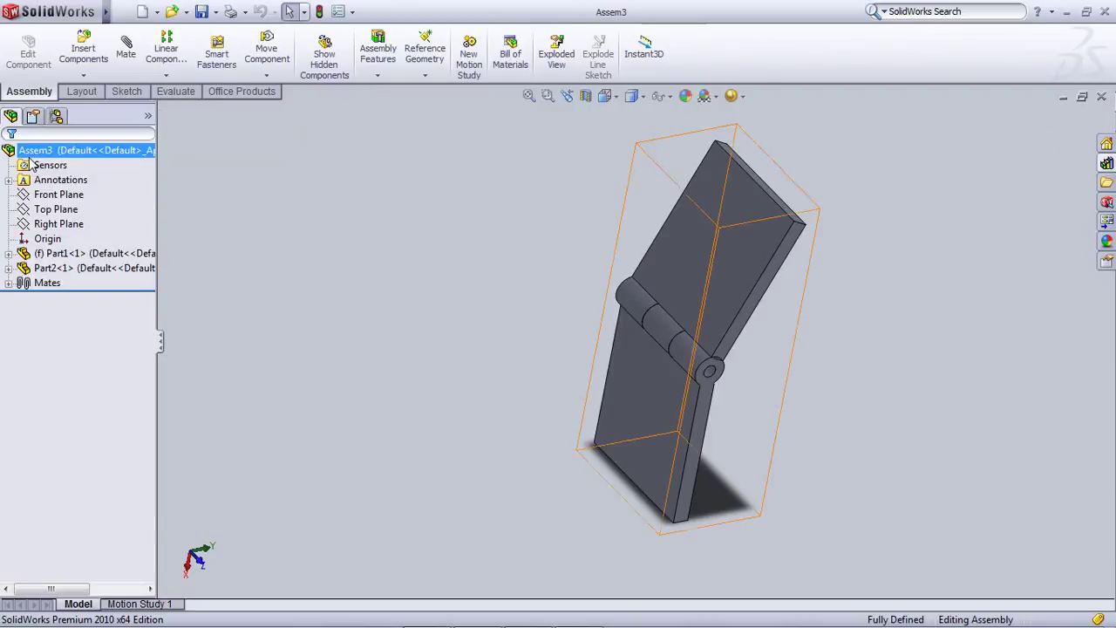
Close the hinge assembly and open Assem1 from the Solid part folder, rebuilding it on opening
click(1102, 96)
click(166, 15)
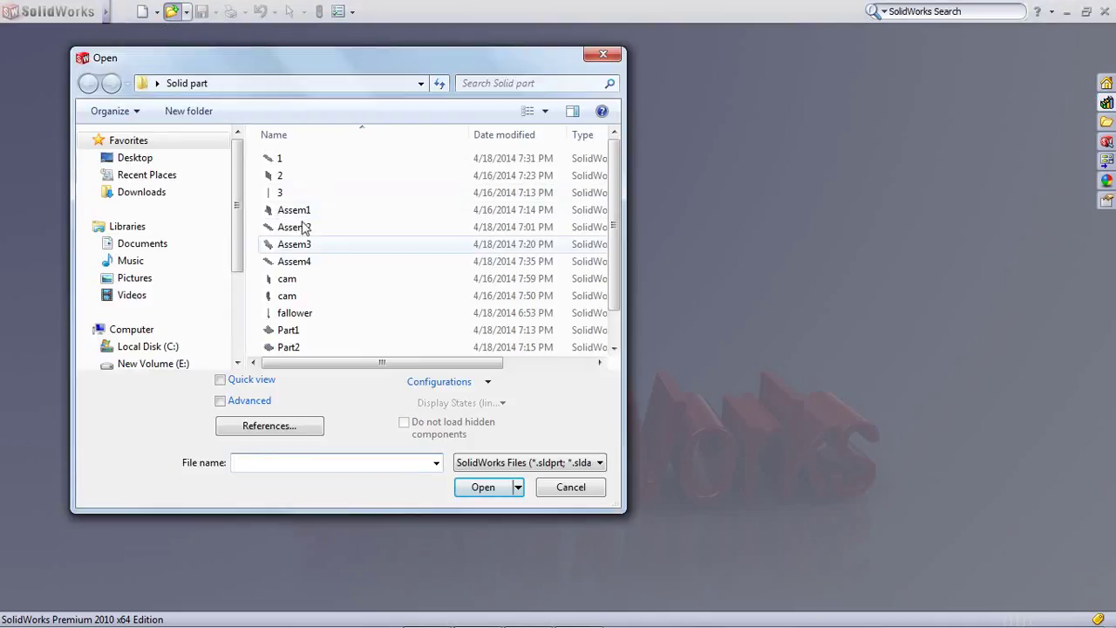
click(301, 210)
click(479, 513)
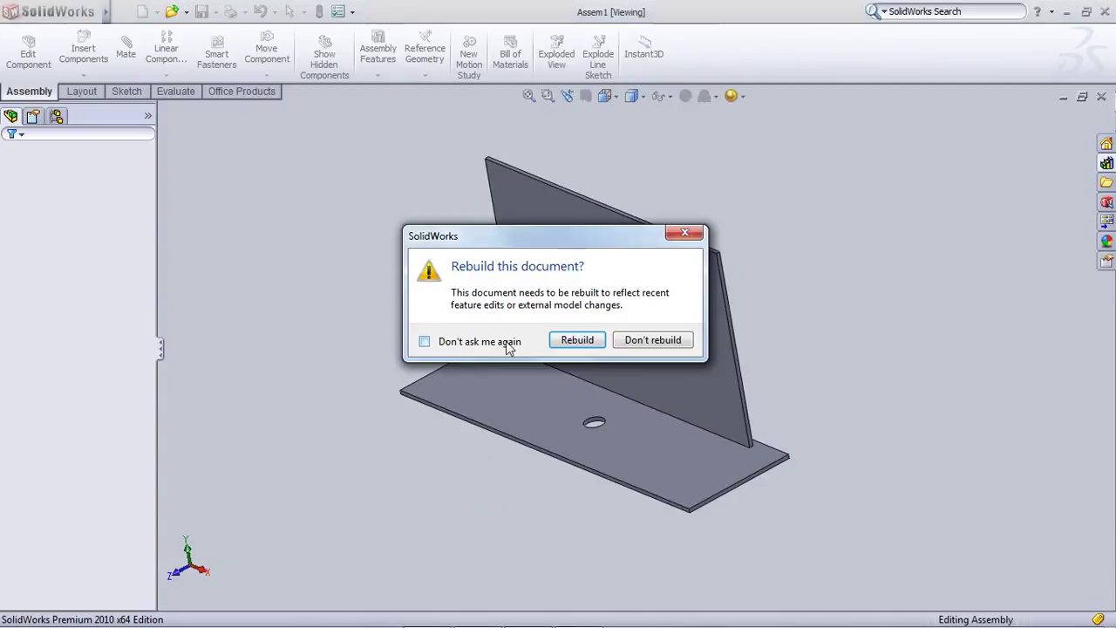
click(569, 342)
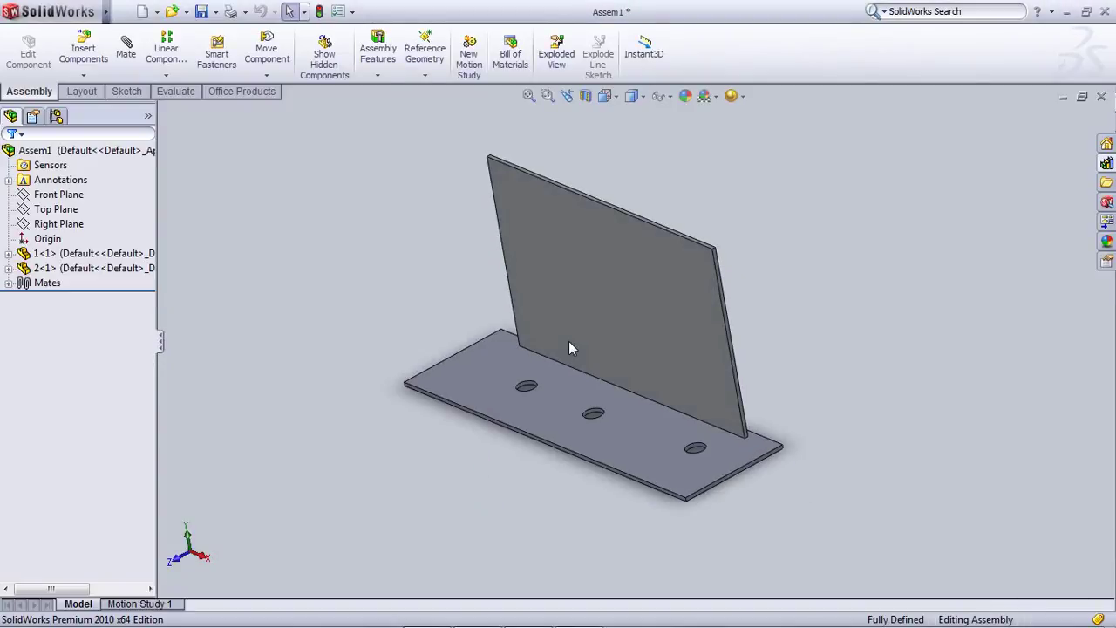
Insert a Hex Bolt Structural Grade C ISO 7411 from the ISO Toolbox library beside the vertical plate
click(1107, 163)
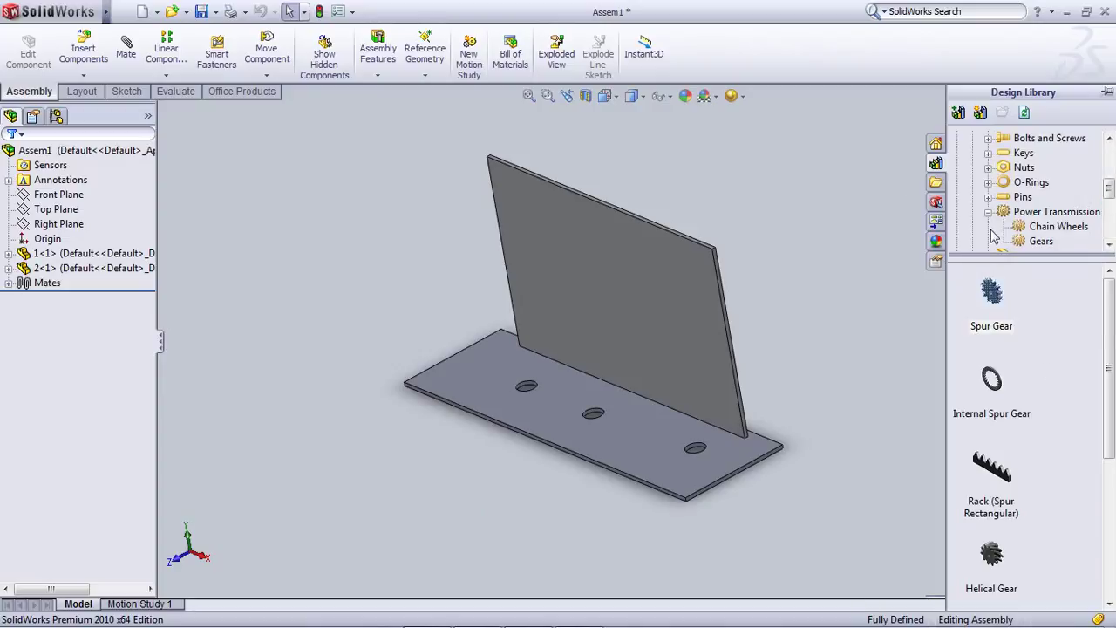
click(988, 212)
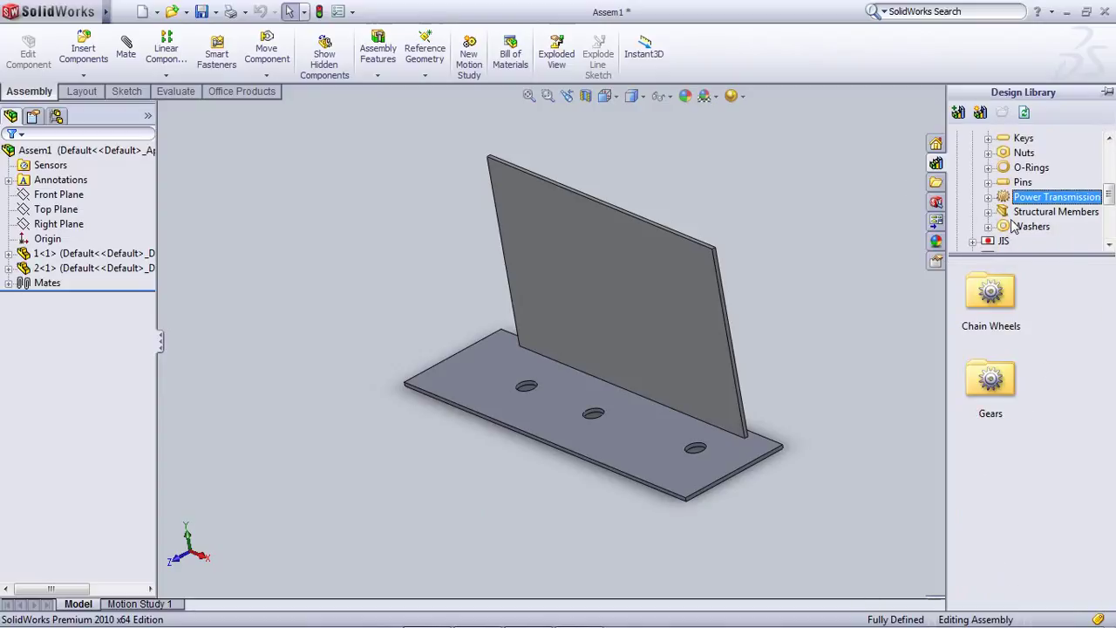
scroll(1012, 218, up, 3)
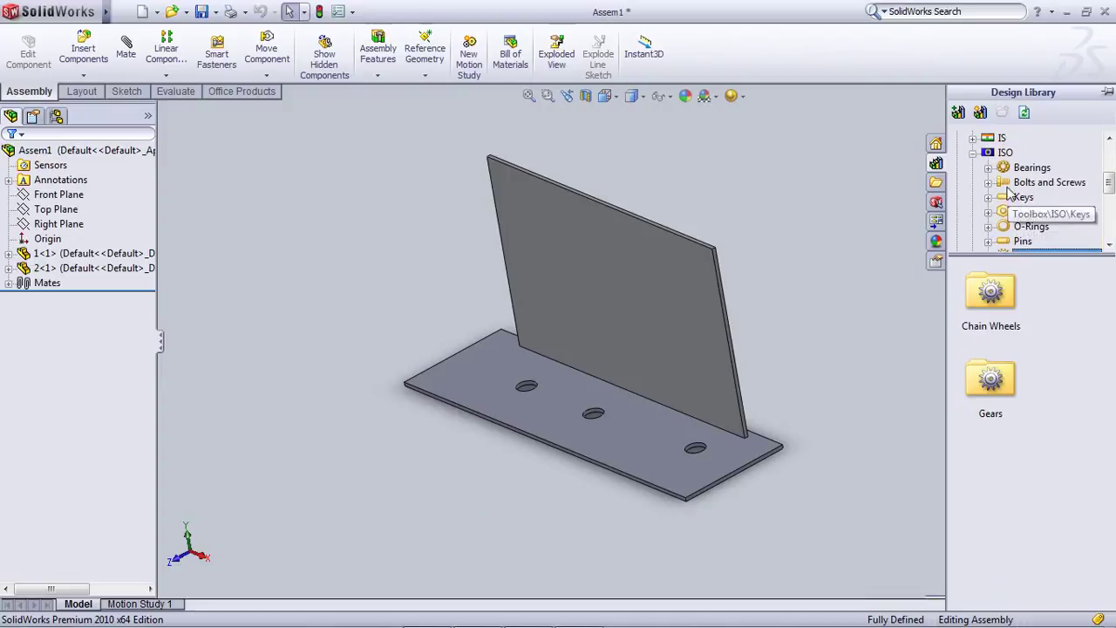
click(988, 183)
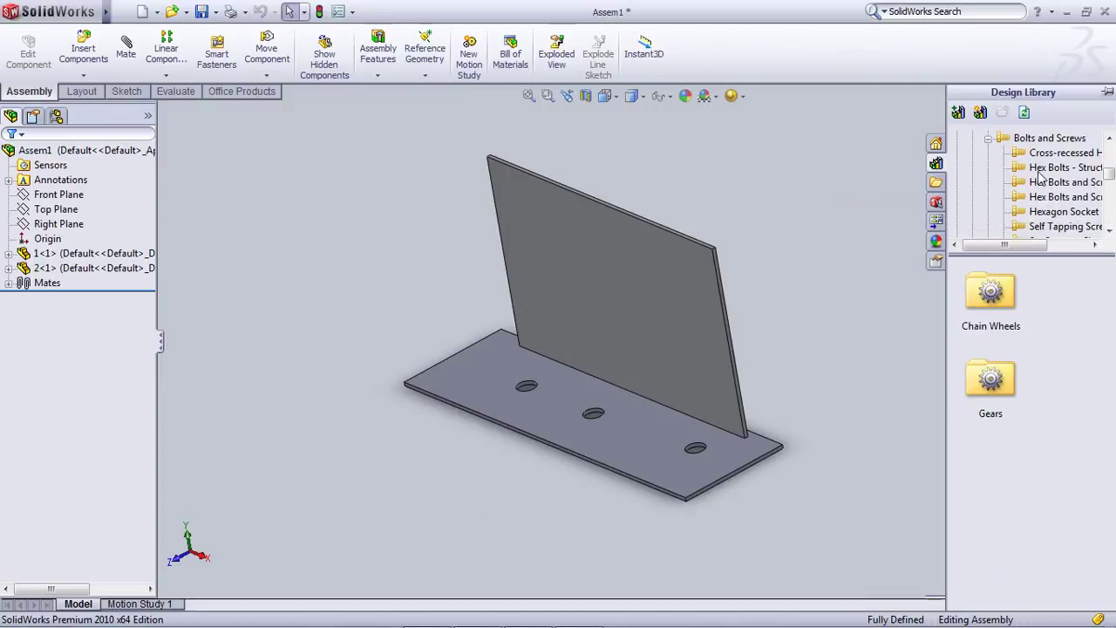
click(1040, 169)
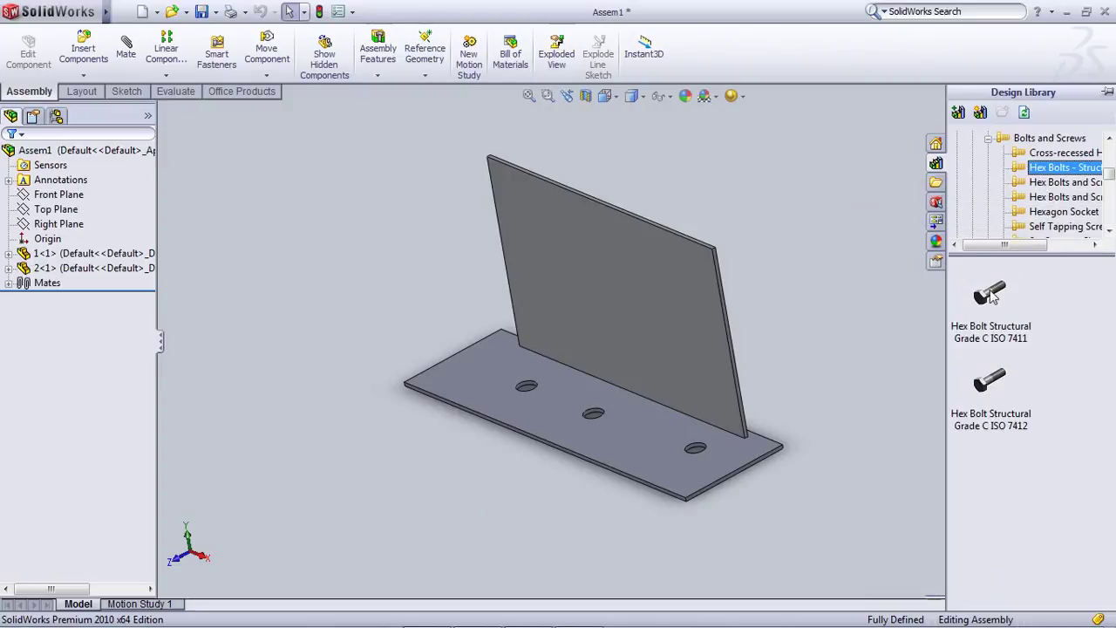
drag(992, 297, 823, 333)
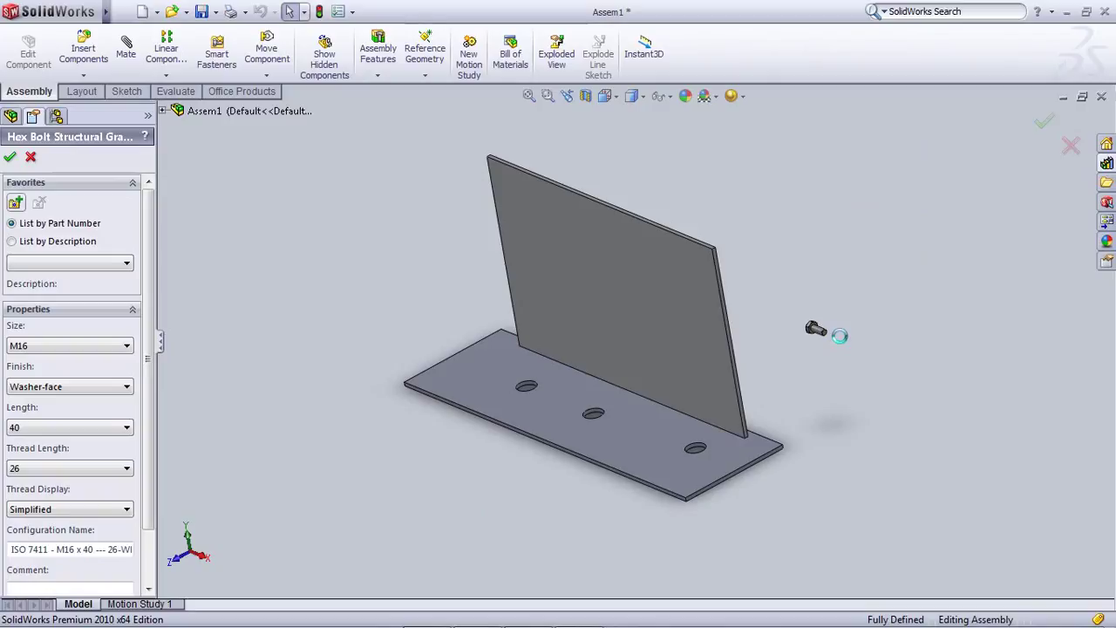
Configure the inserted bolt with size M36 and length 200, and finish the insertion without adding further copies
click(125, 347)
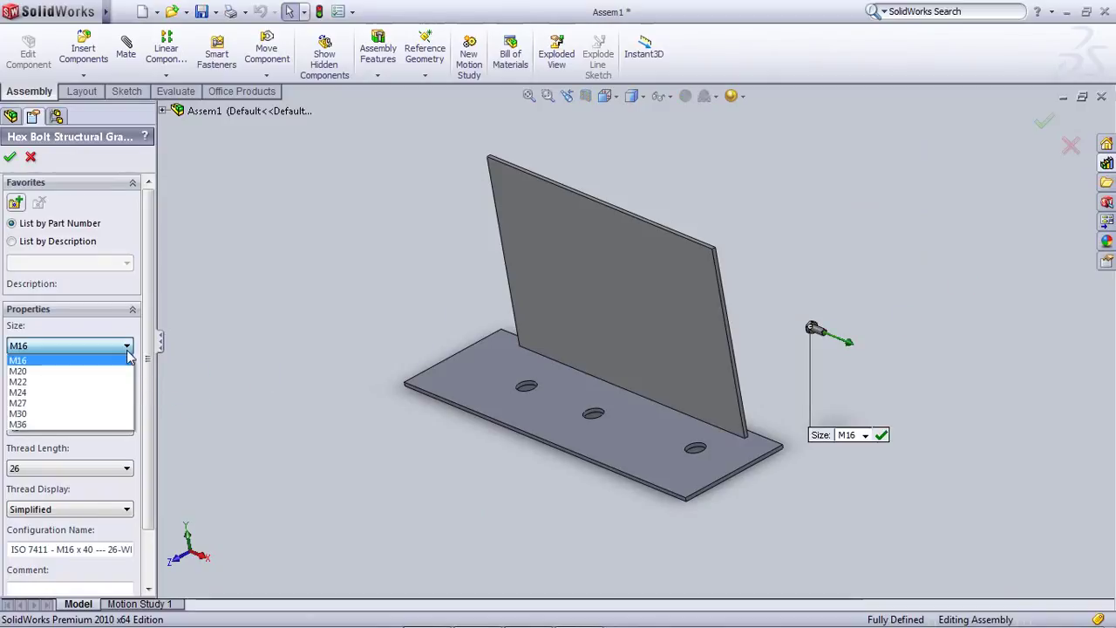
click(52, 425)
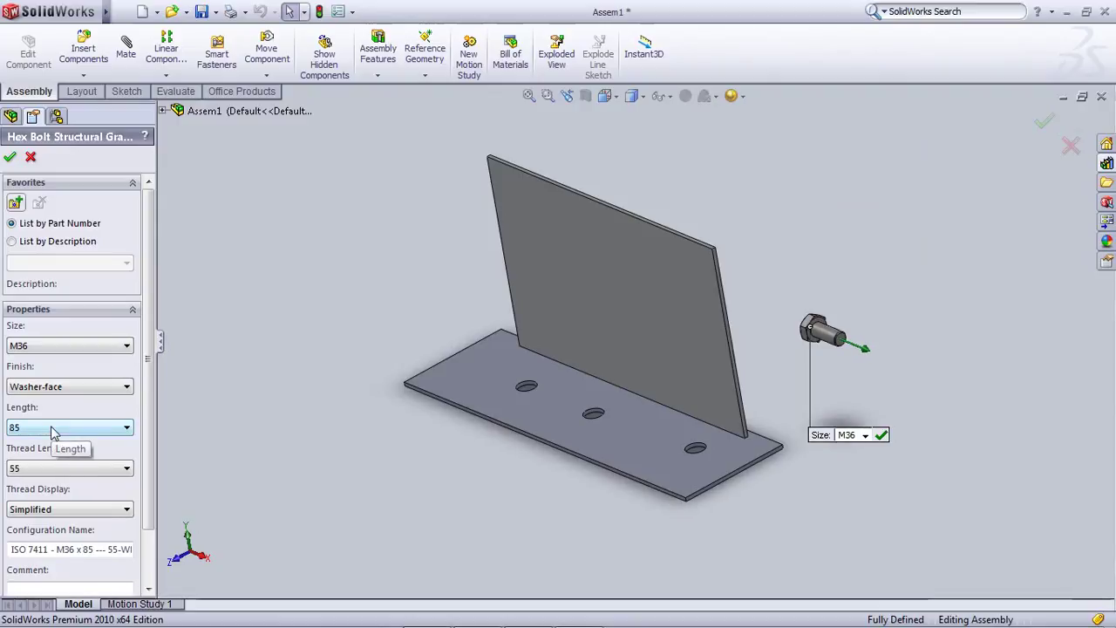
scroll(781, 349, down, 4)
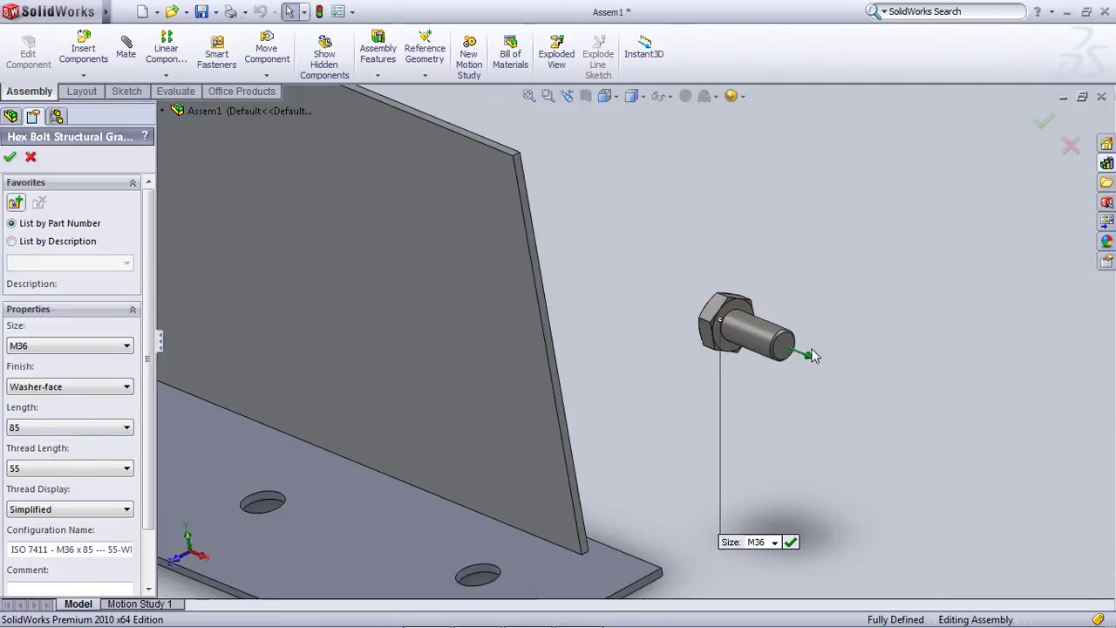
middle_drag(802, 409, 796, 416)
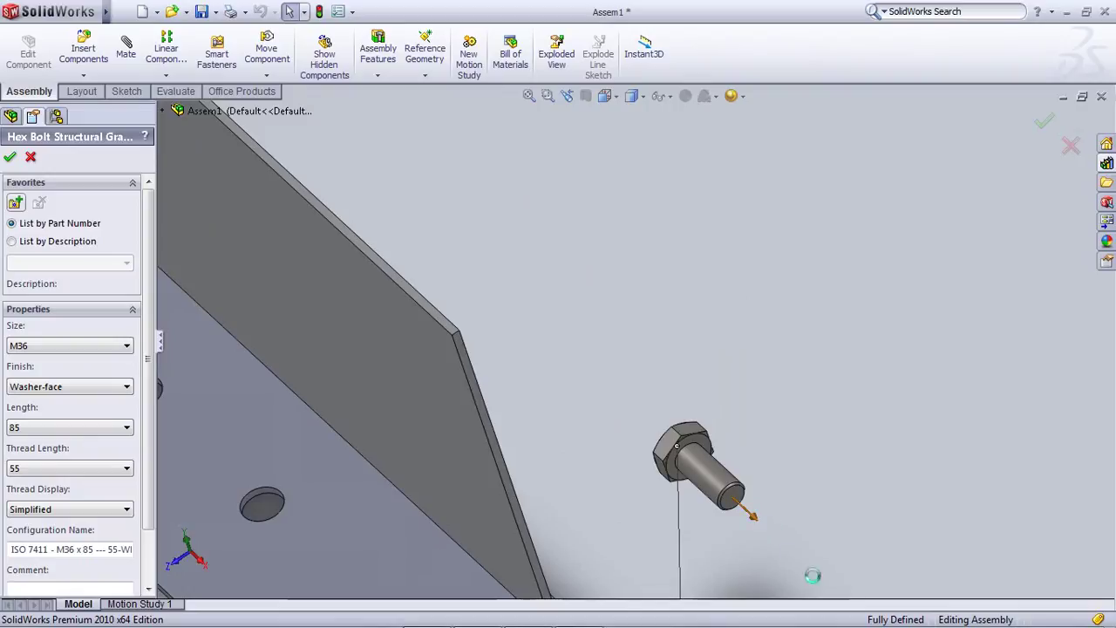
drag(746, 528, 1025, 589)
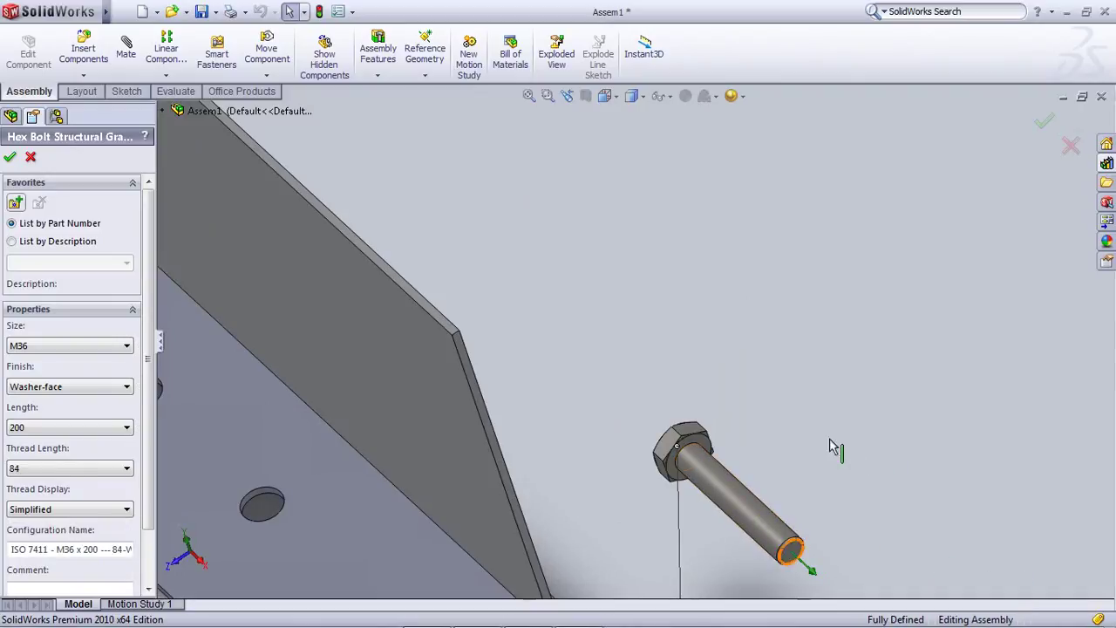
scroll(754, 373, up, 10)
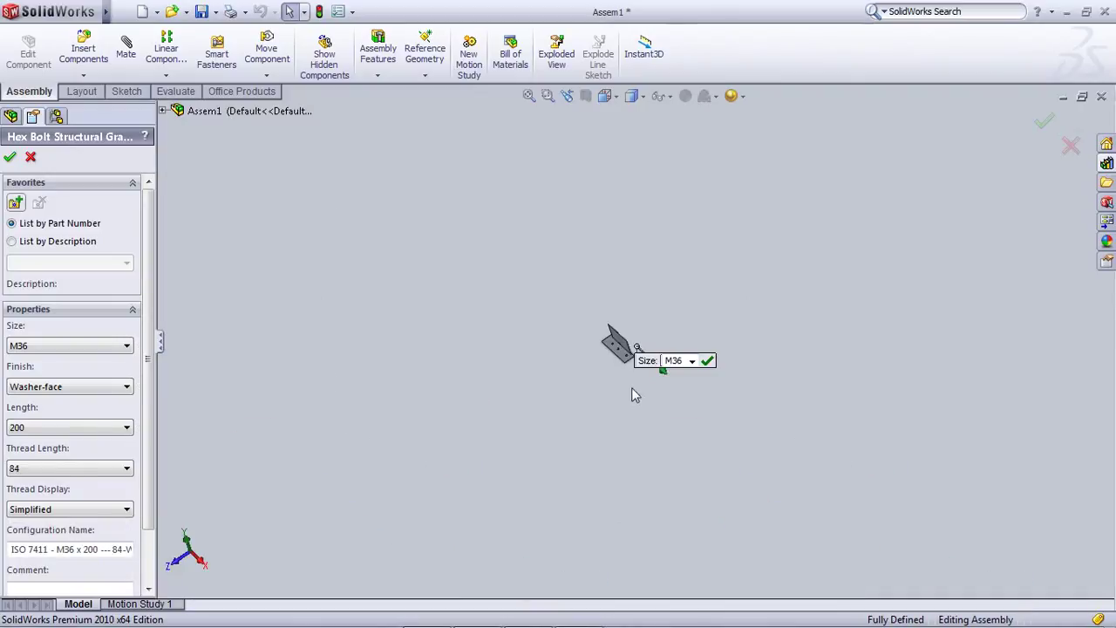
scroll(632, 388, down, 3)
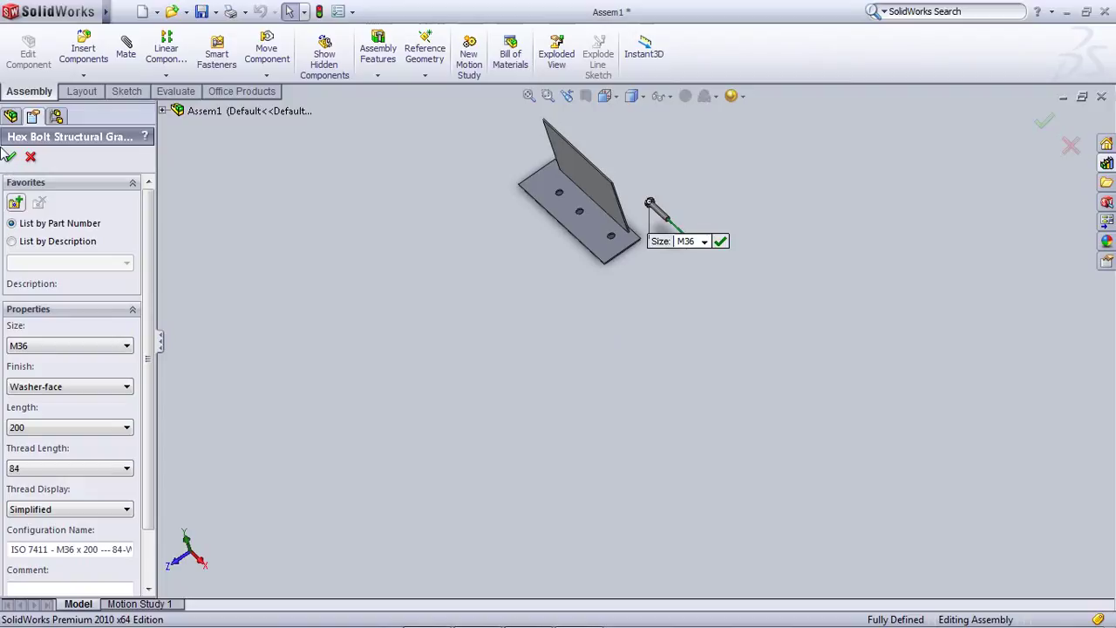
scroll(13, 162, down, 3)
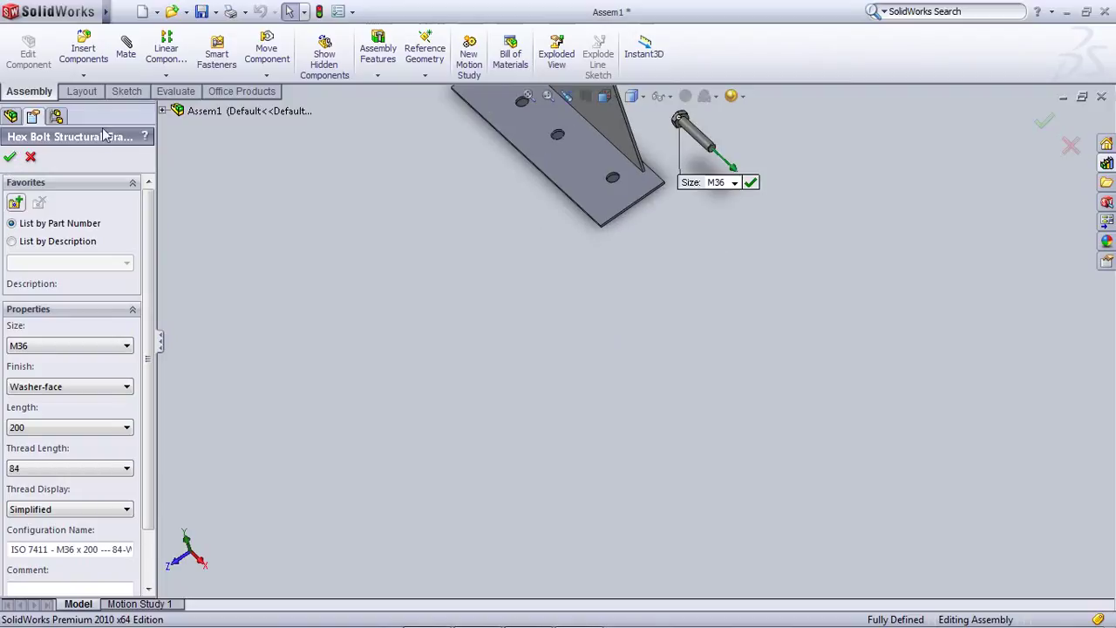
click(10, 159)
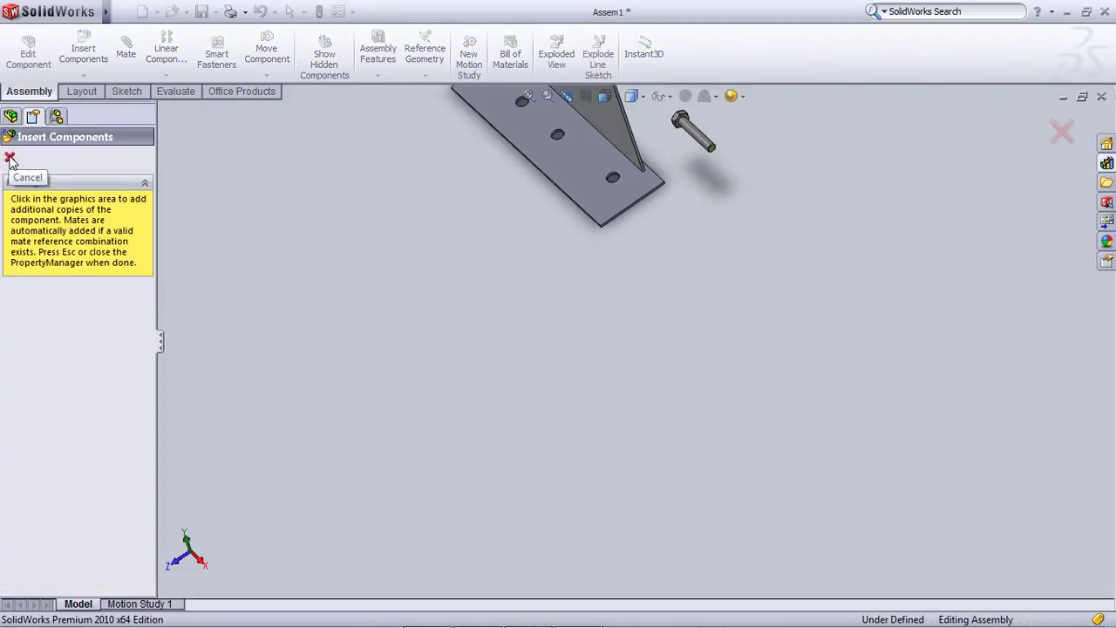
click(11, 158)
Set up a concentric mate between the bolt's shank and the base plate's hole nearest the vertical plate's free lower corner
scroll(621, 142, up, 3)
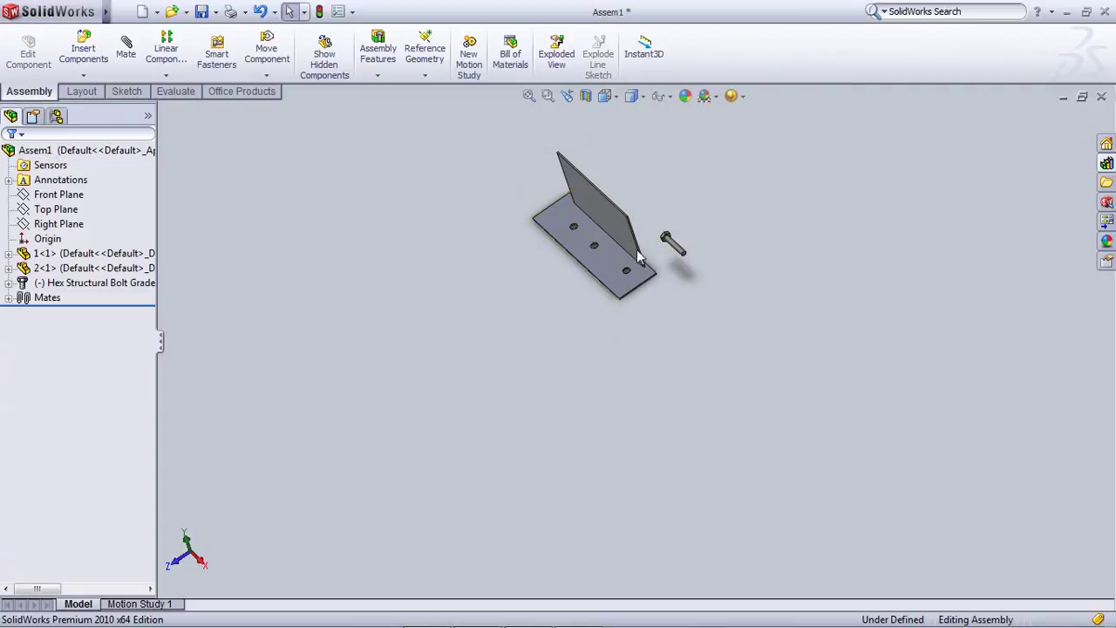
scroll(641, 256, down, 5)
middle_drag(662, 277, 692, 209)
scroll(733, 305, down, 3)
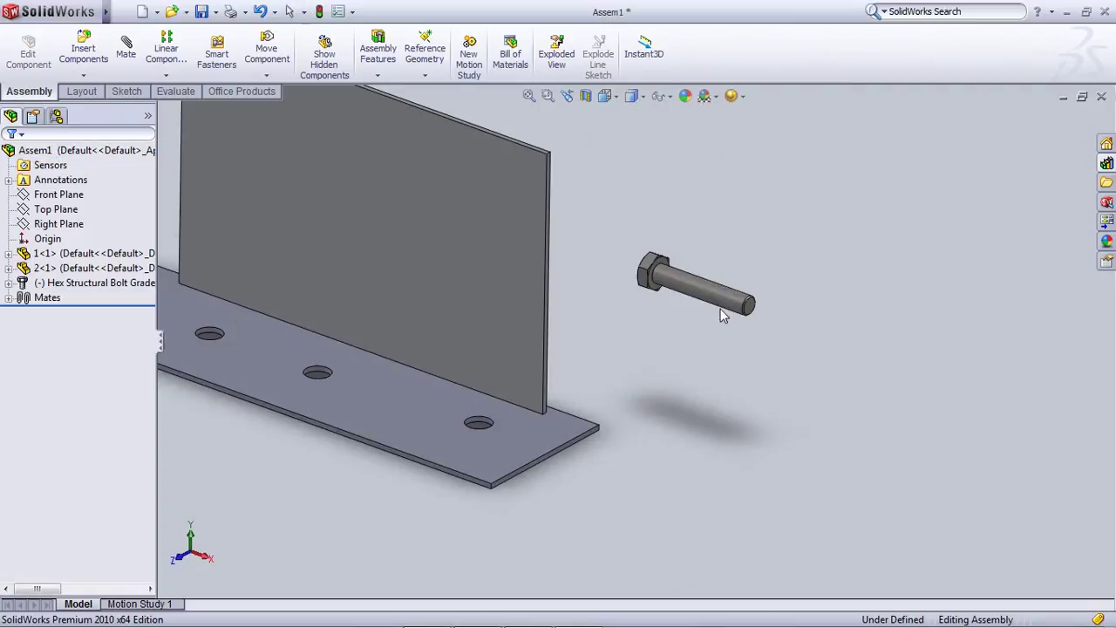
scroll(721, 309, down, 3)
click(719, 286)
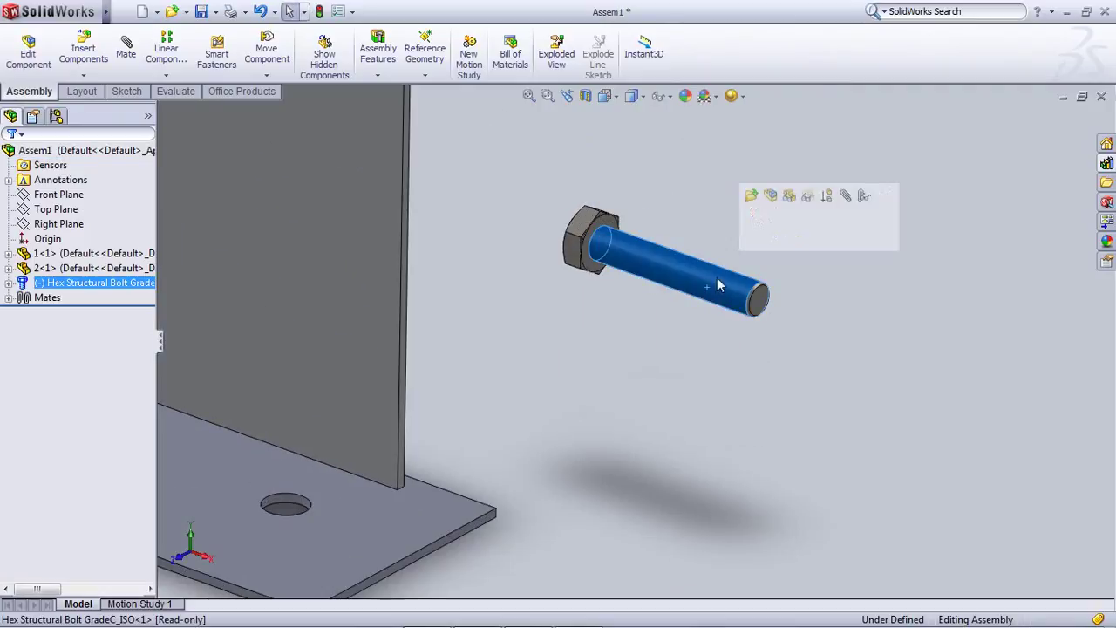
click(124, 62)
scroll(339, 484, up, 5)
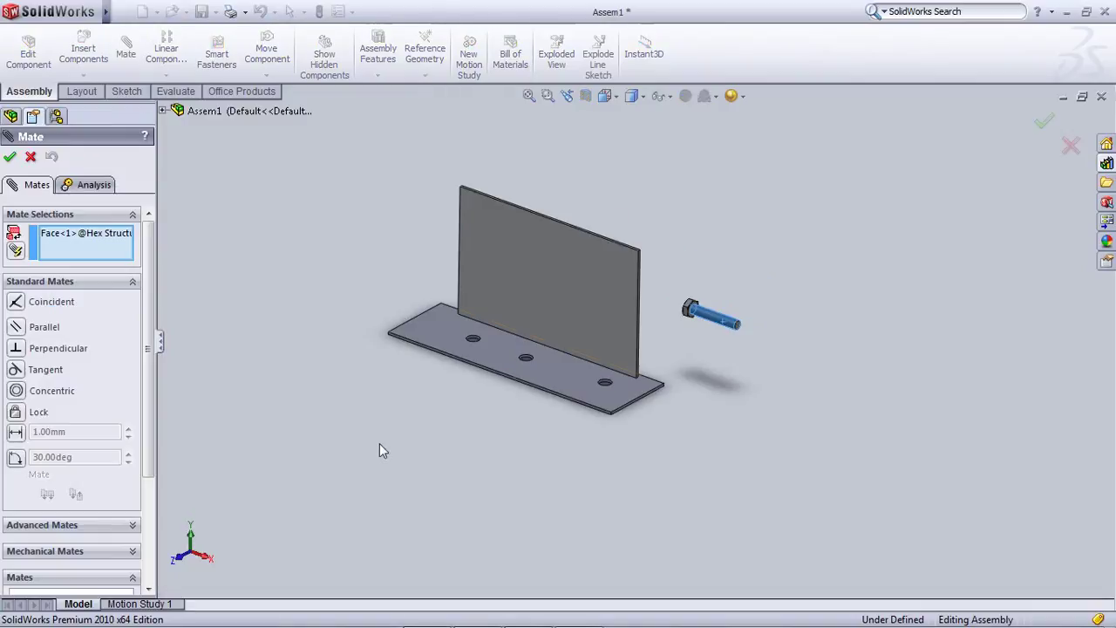
scroll(641, 401, down, 4)
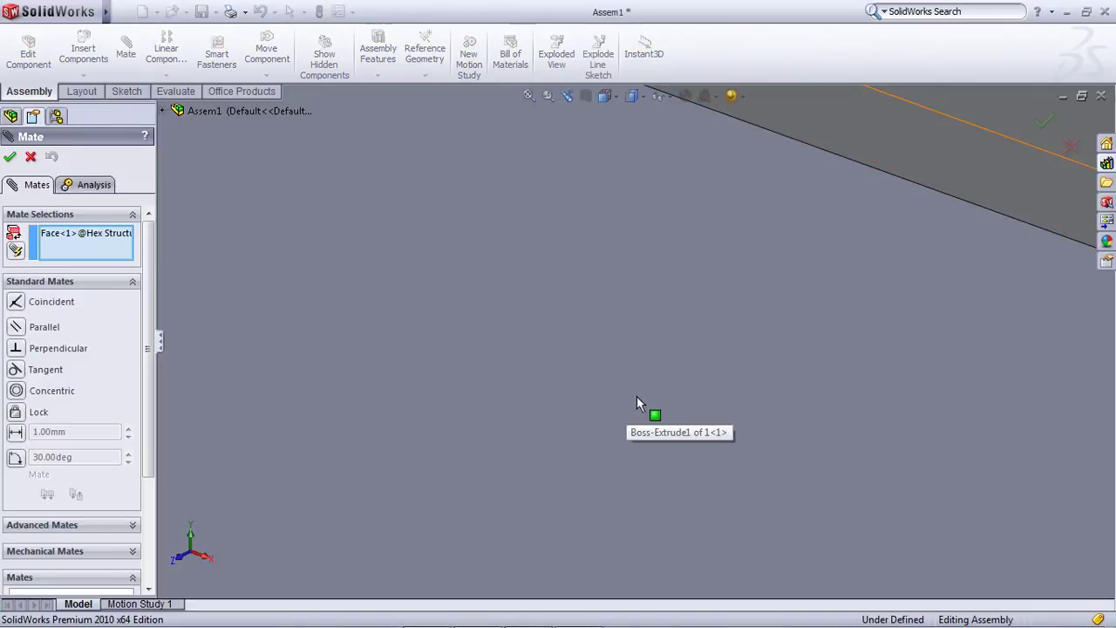
scroll(637, 396, up, 3)
click(816, 392)
scroll(823, 403, down, 2)
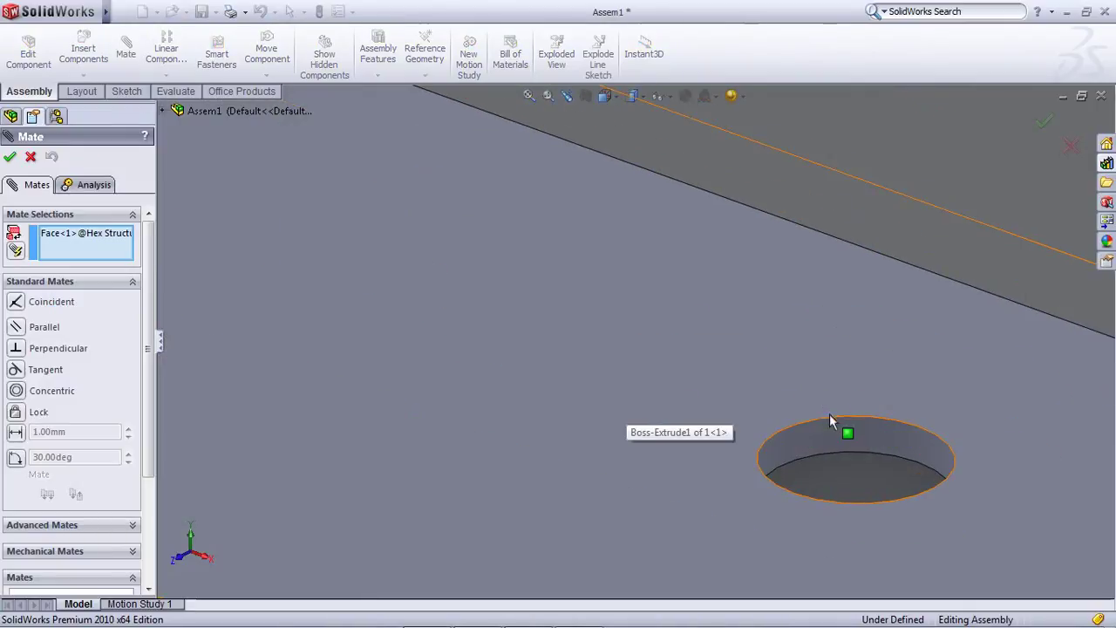
click(830, 434)
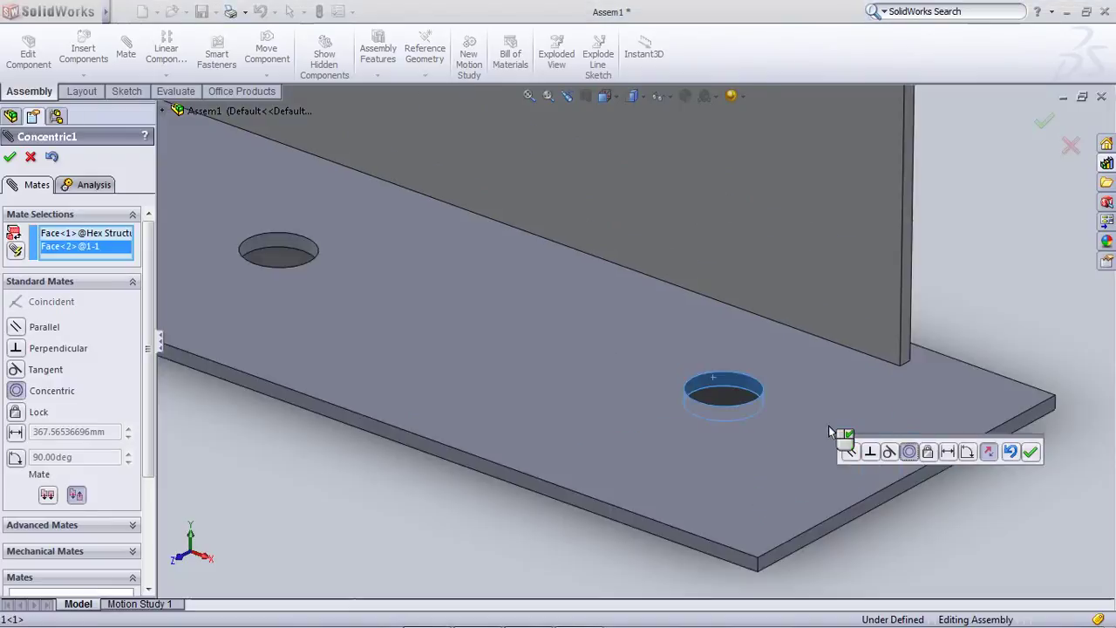
Flip the mate alignment so the bolt's head points up, accept the concentric mate and leave the Mate command
click(986, 452)
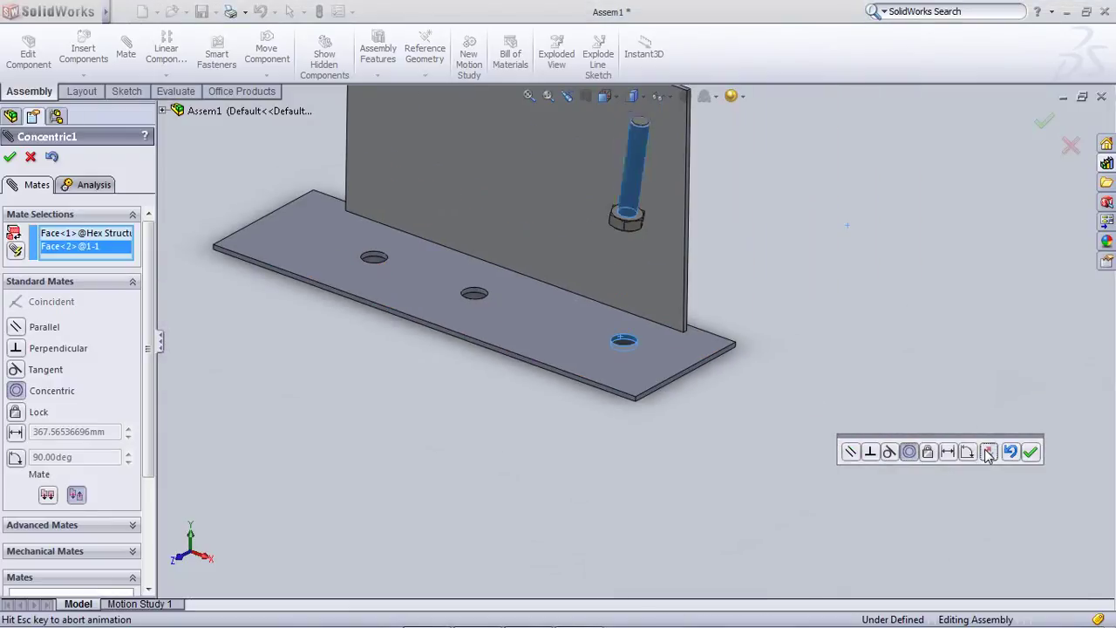
click(1031, 453)
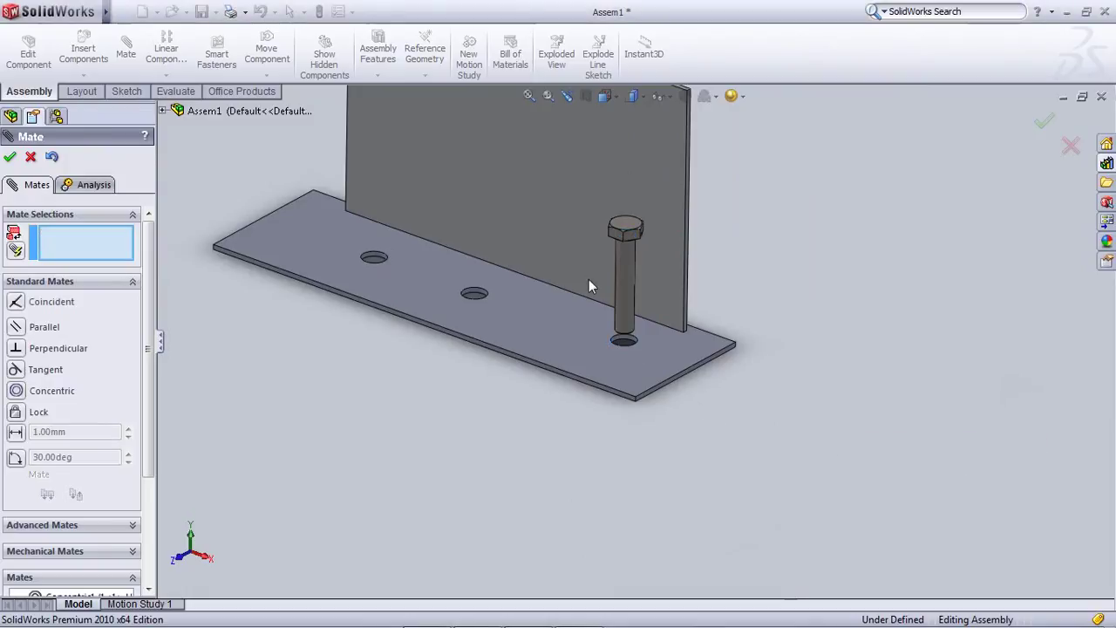
scroll(486, 278, down, 5)
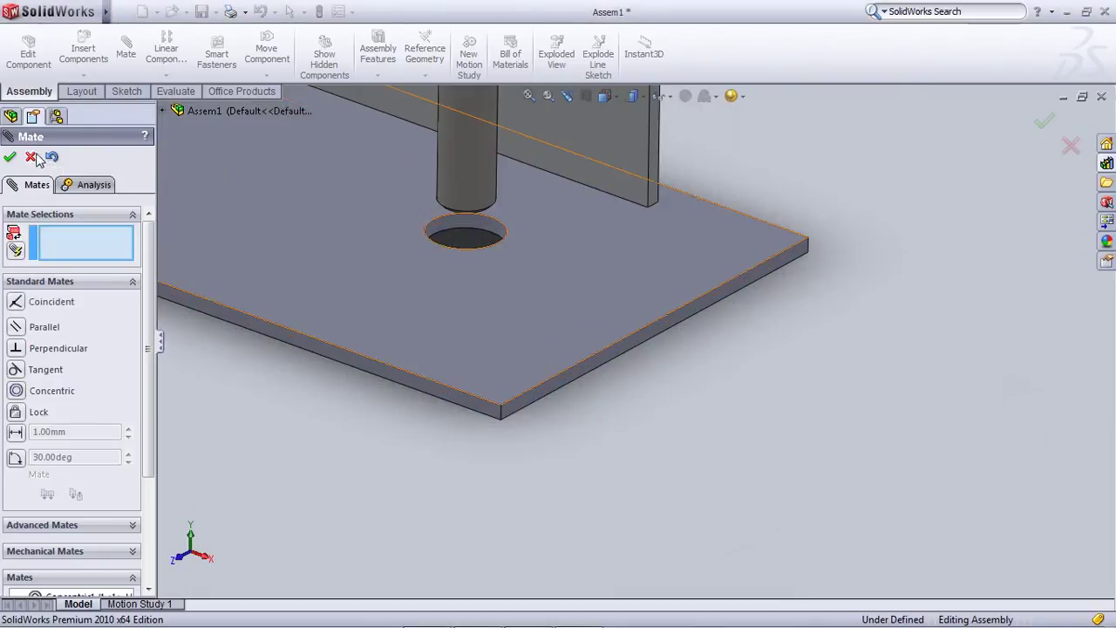
click(31, 158)
Move the bolt down along its axis so its shank passes partway through the base plate's hole
scroll(491, 196, up, 5)
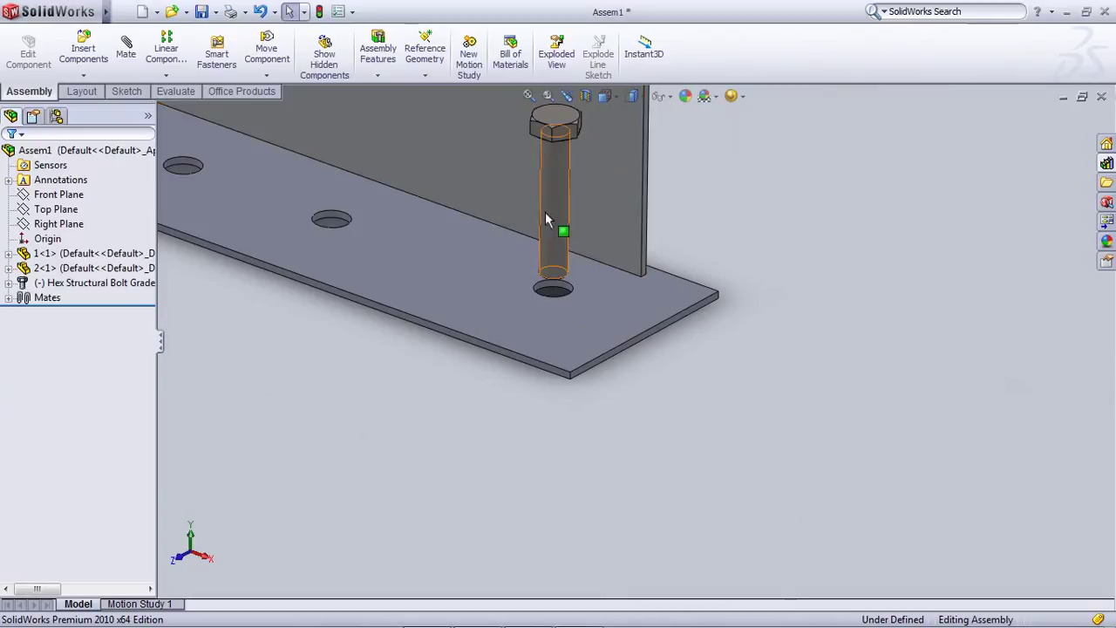
click(568, 295)
mouse_move(568, 295)
mouse_down()
mouse_move(572, 359)
mouse_move(548, 293)
mouse_move(558, 302)
mouse_up()
click(767, 166)
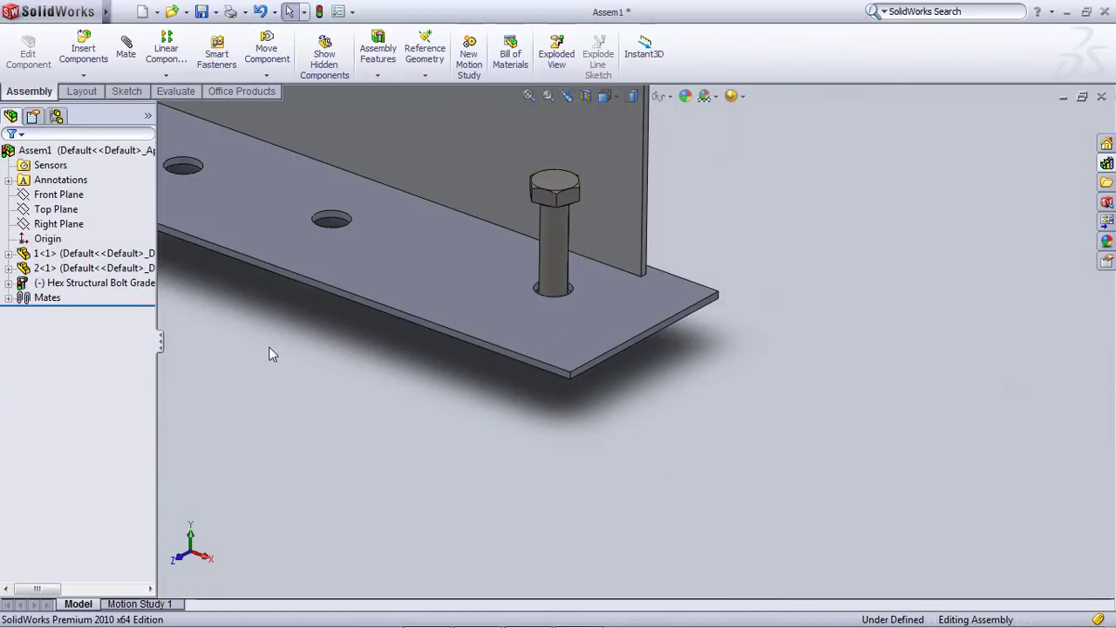
Set up a mechanical Screw mate between the bolt's cylindrical shank and the base plate hole it passes through
click(126, 49)
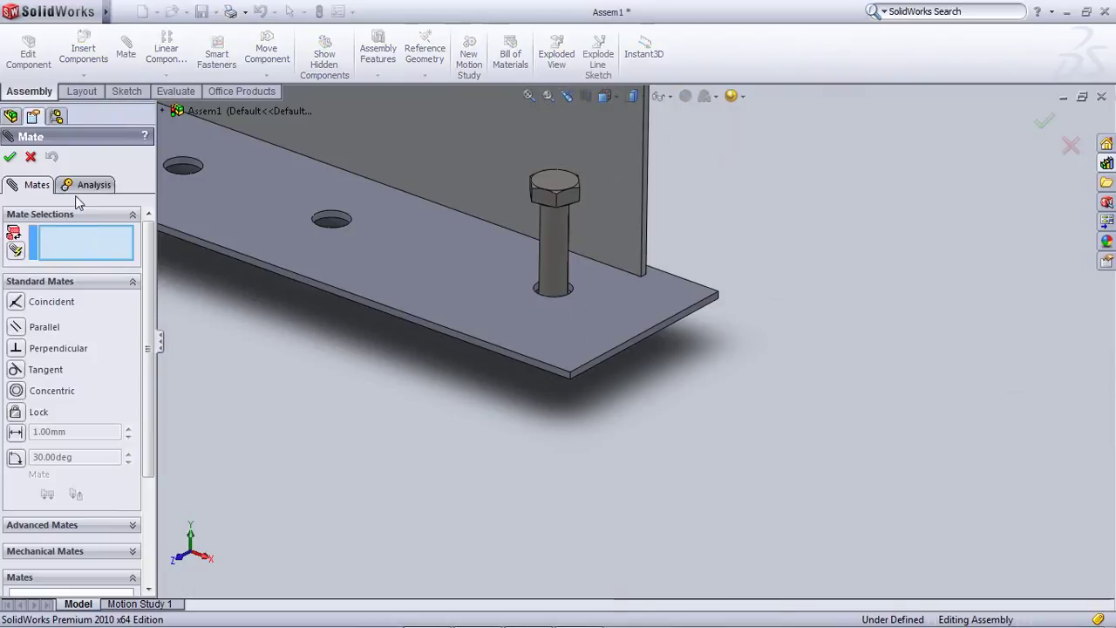
click(54, 282)
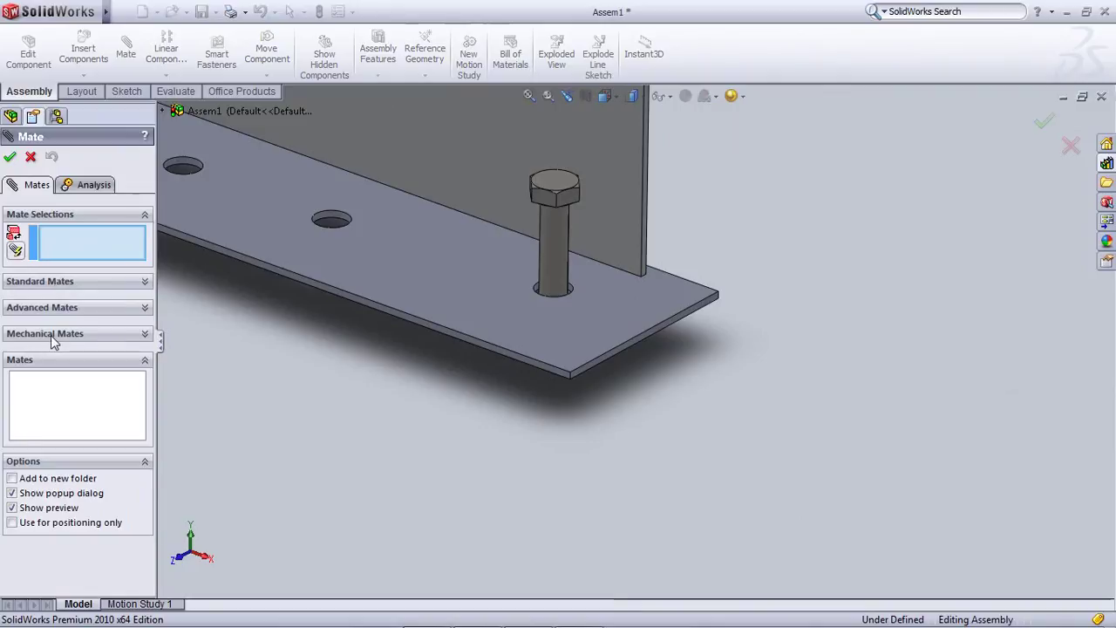
click(52, 335)
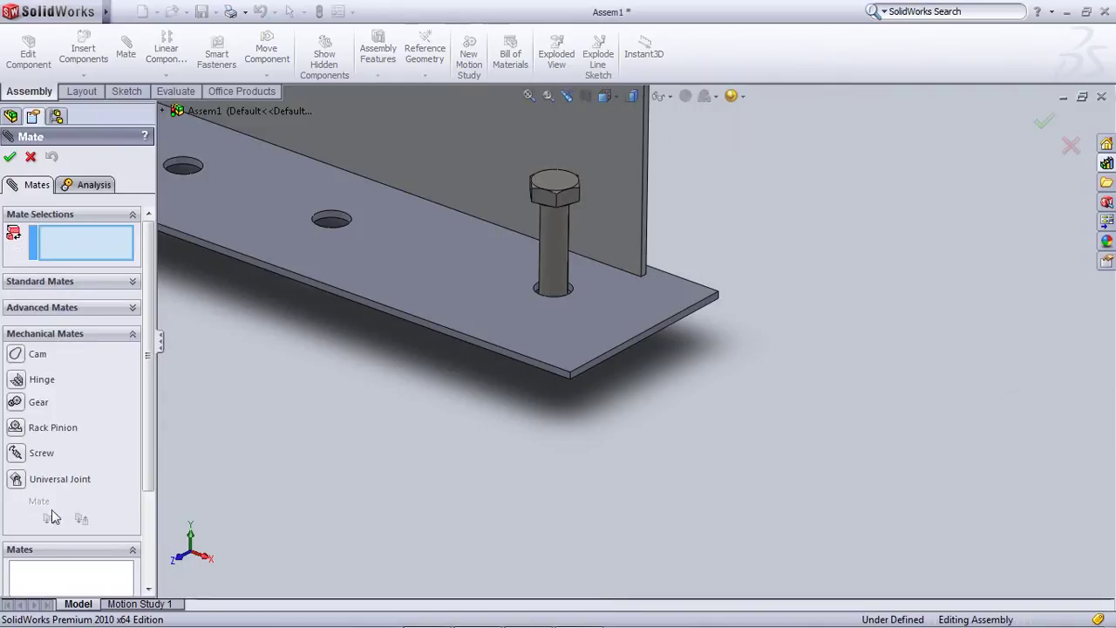
click(16, 453)
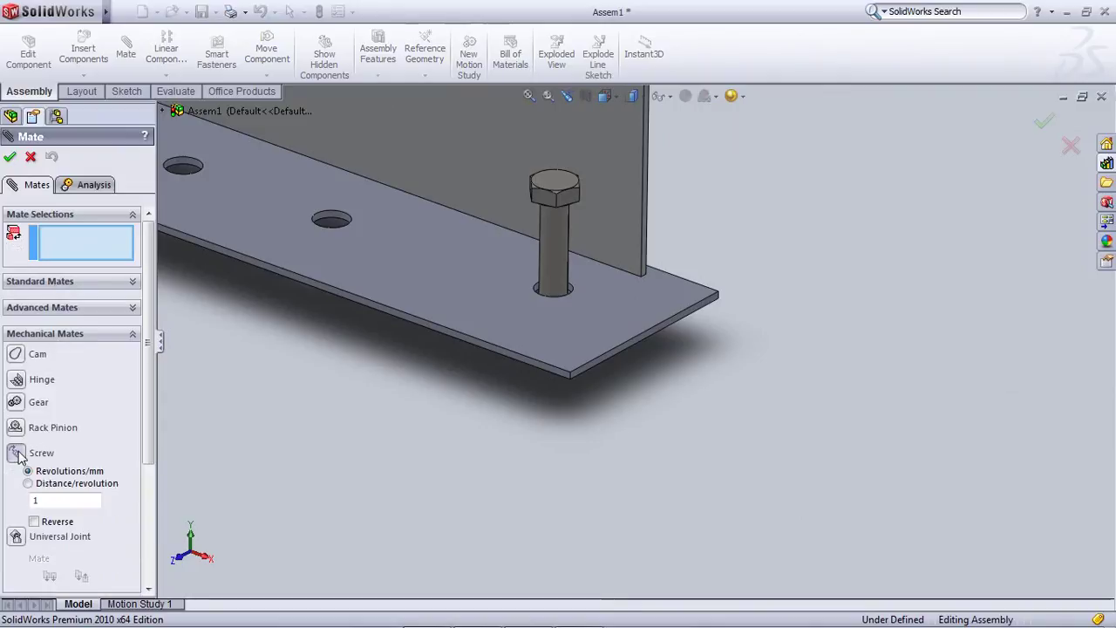
click(546, 285)
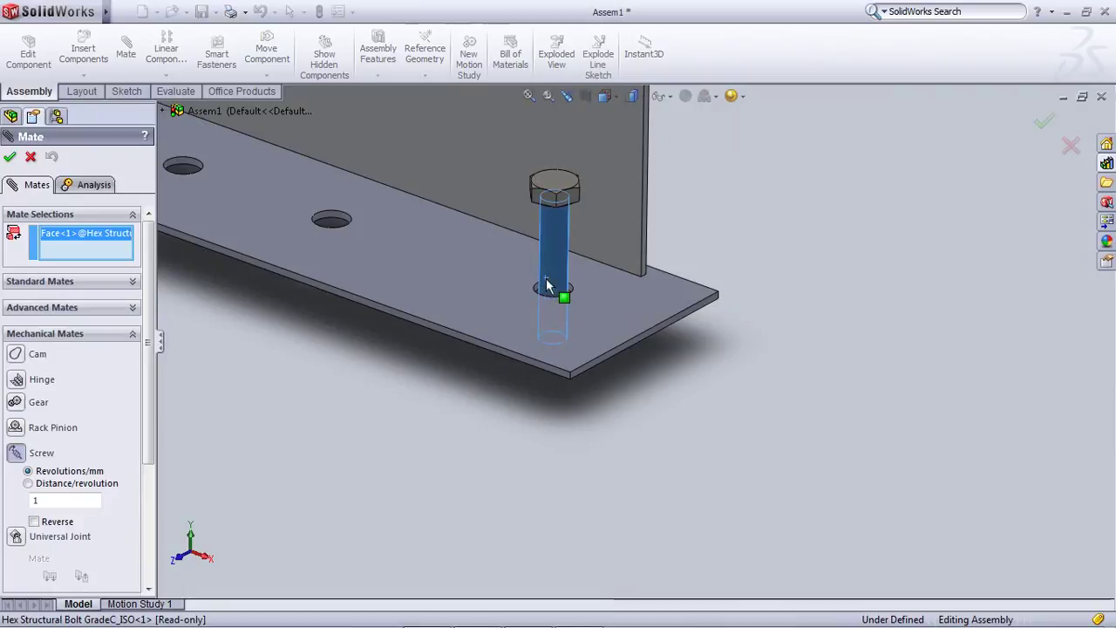
scroll(538, 295, down, 3)
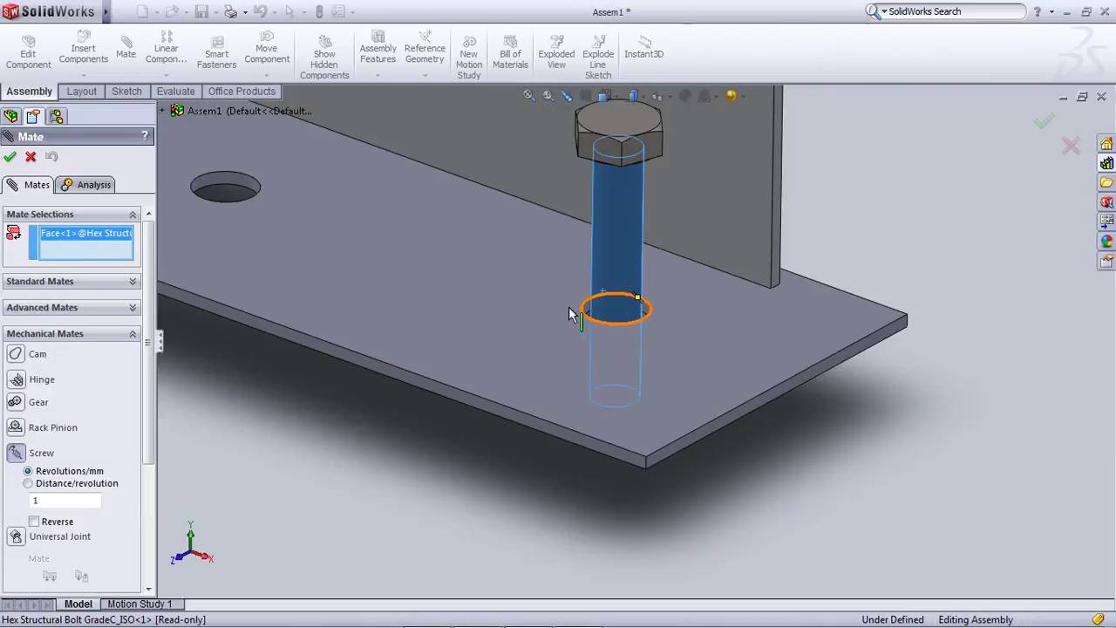
scroll(580, 316, down, 2)
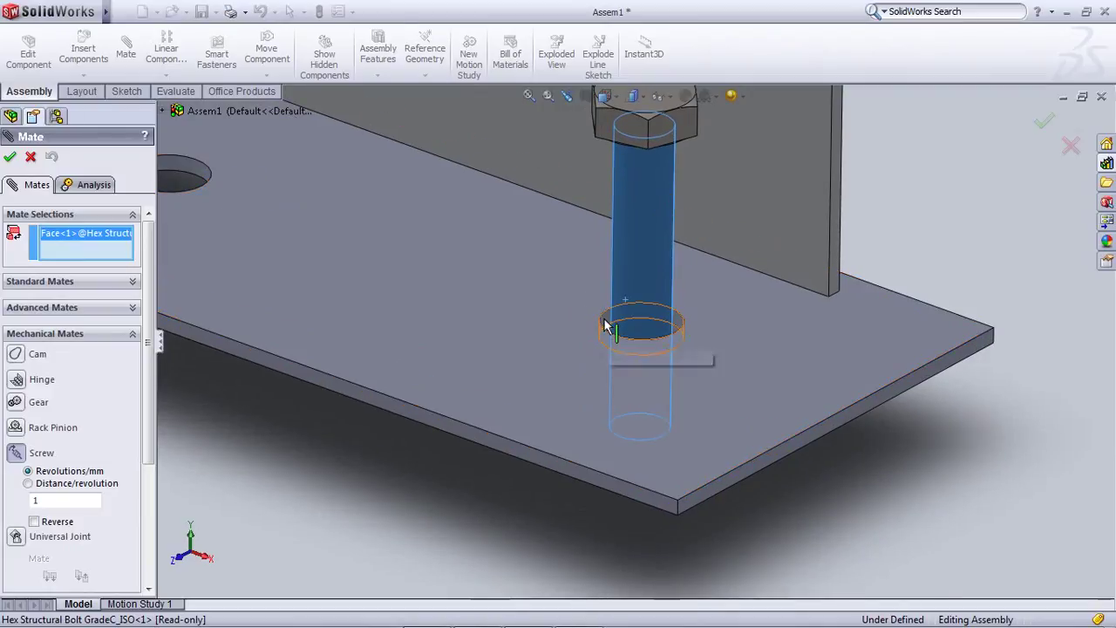
click(609, 327)
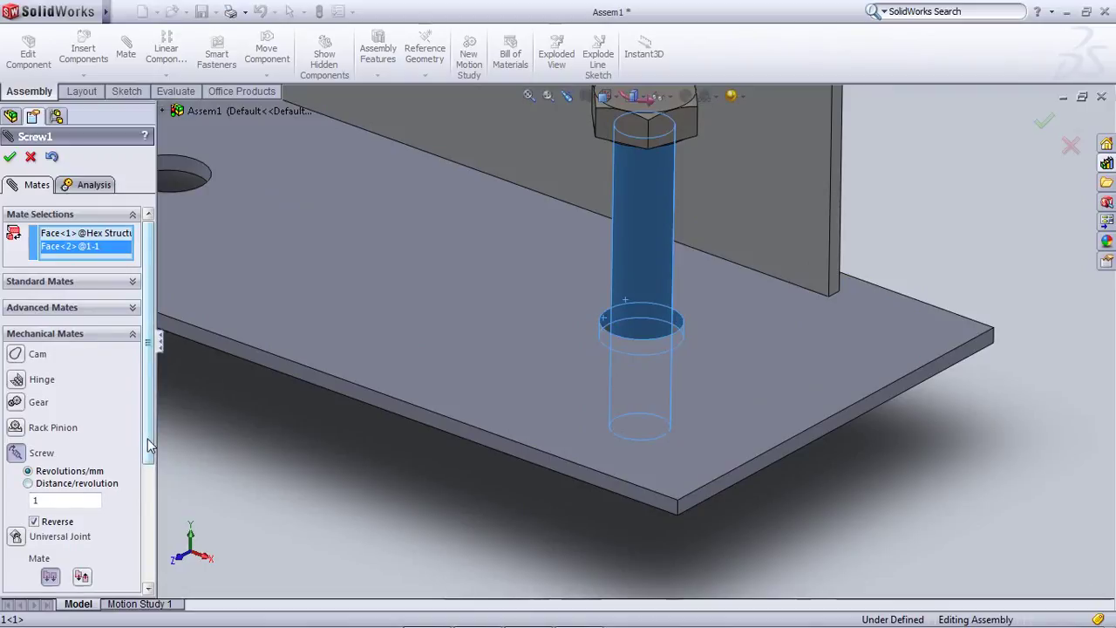
Set the screw mate's ratio to 20 revolutions/mm
drag(149, 446, 151, 510)
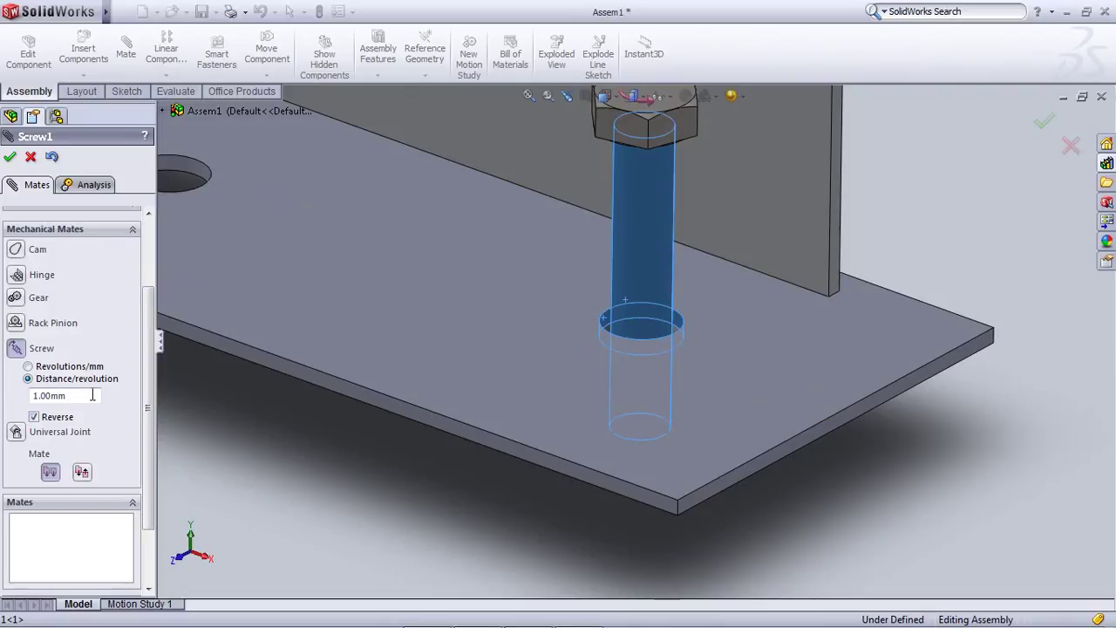
click(28, 367)
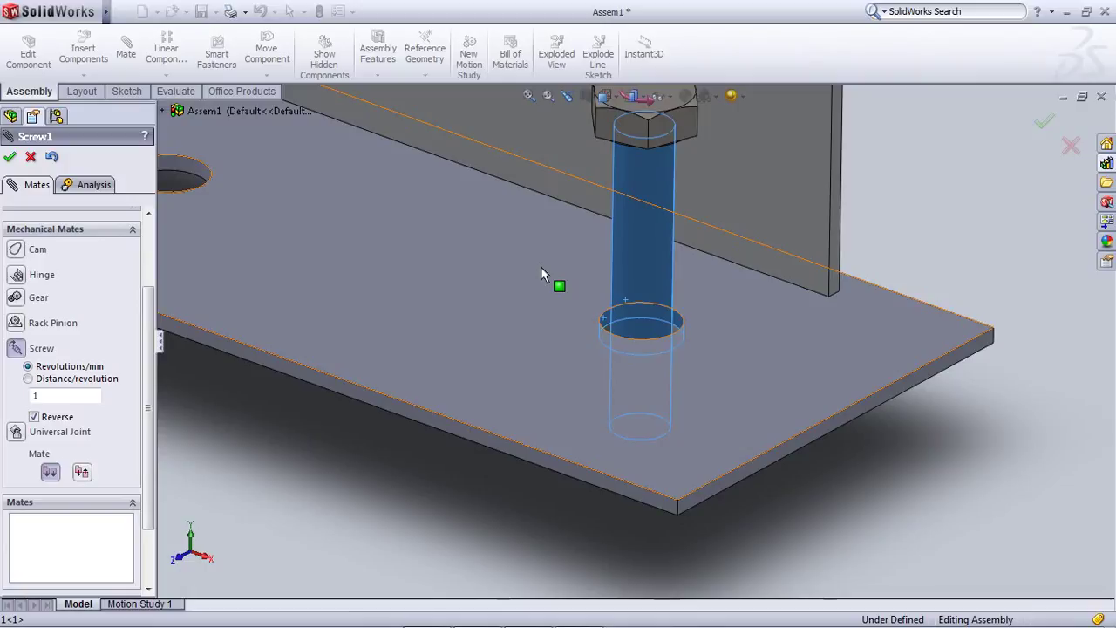
scroll(725, 297, up, 5)
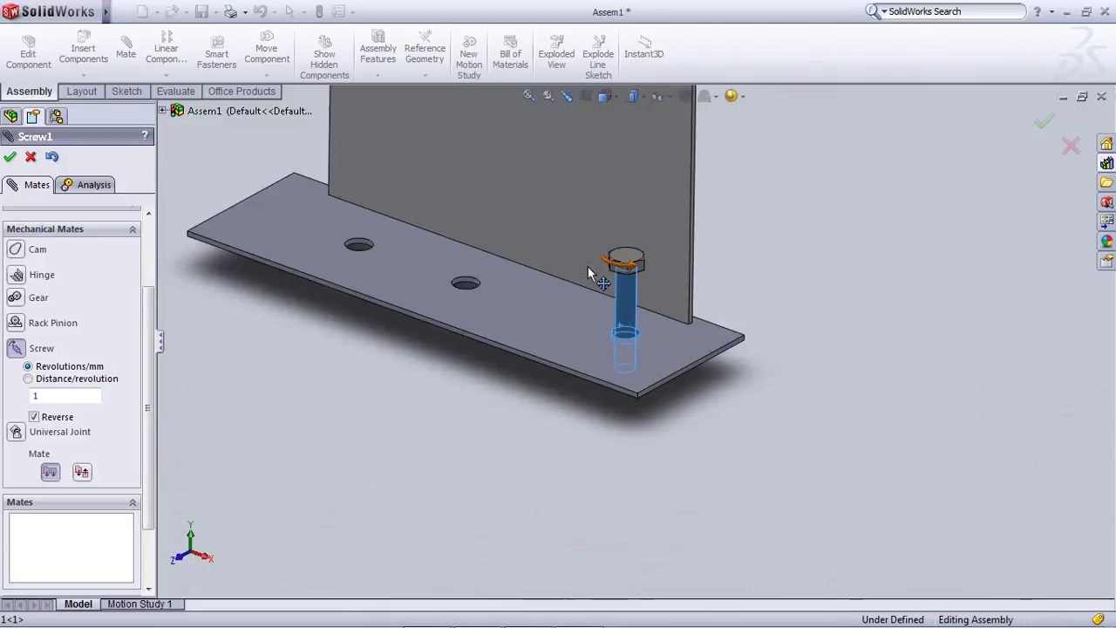
scroll(588, 266, up, 1)
scroll(622, 323, down, 5)
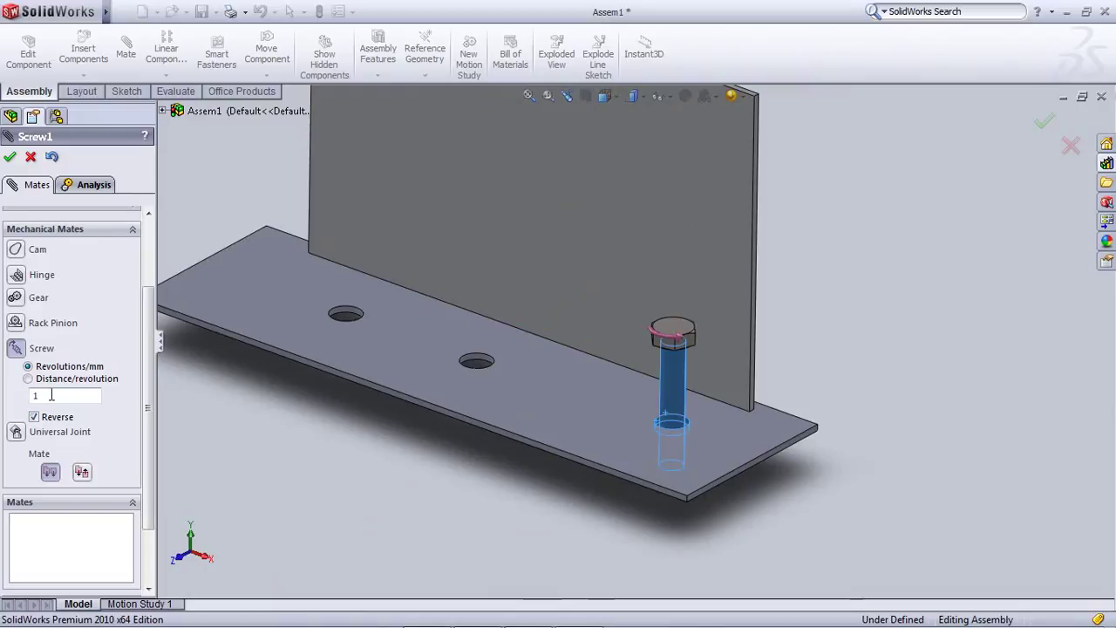
drag(51, 395, 6, 397)
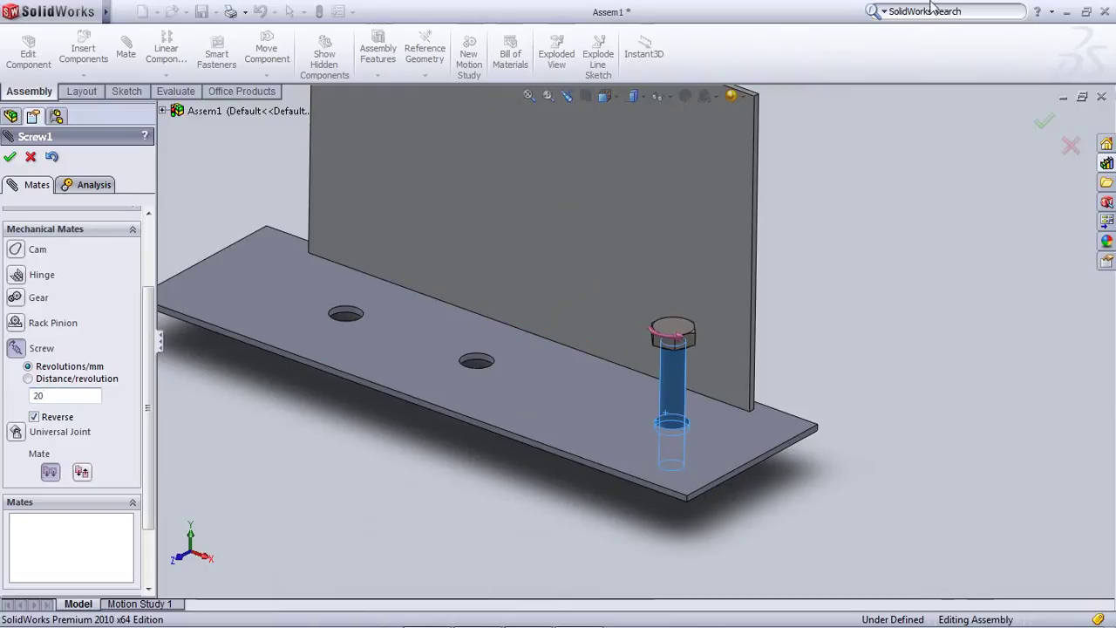
Define the screw mate by a distance/revolution of 5 mm, accept it and leave the Mate command
click(28, 379)
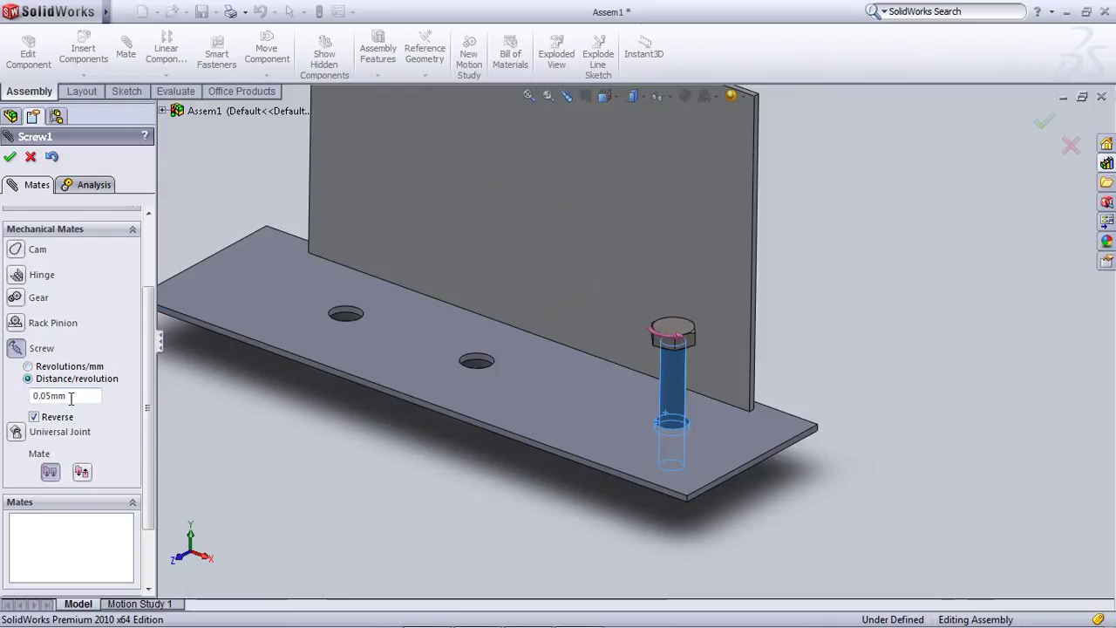
drag(70, 397, 1, 410)
text(5)
click(11, 158)
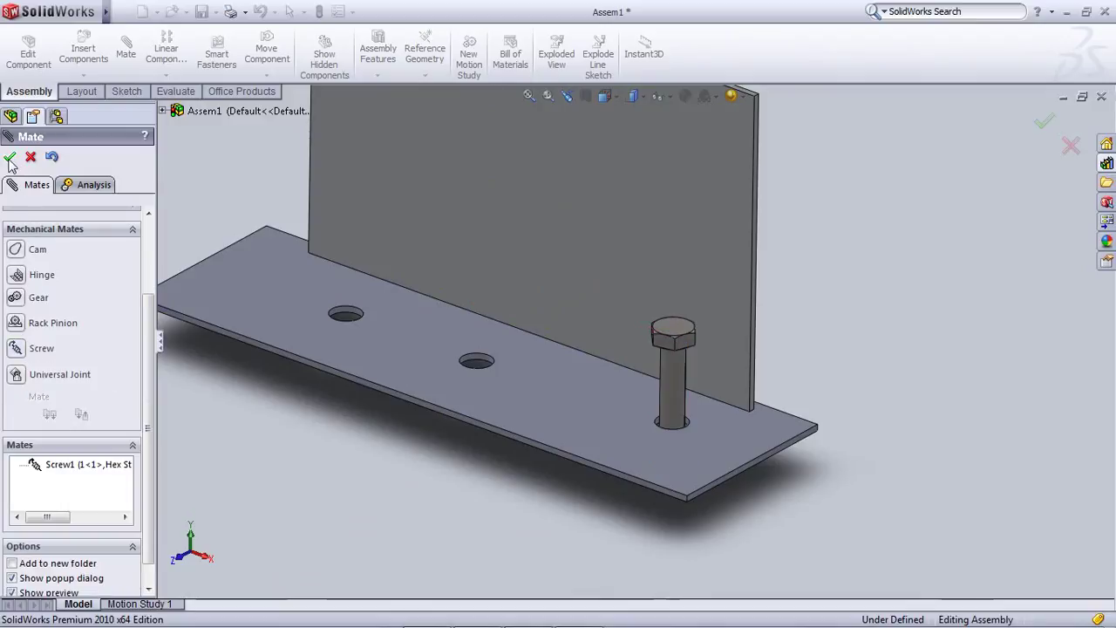
click(10, 158)
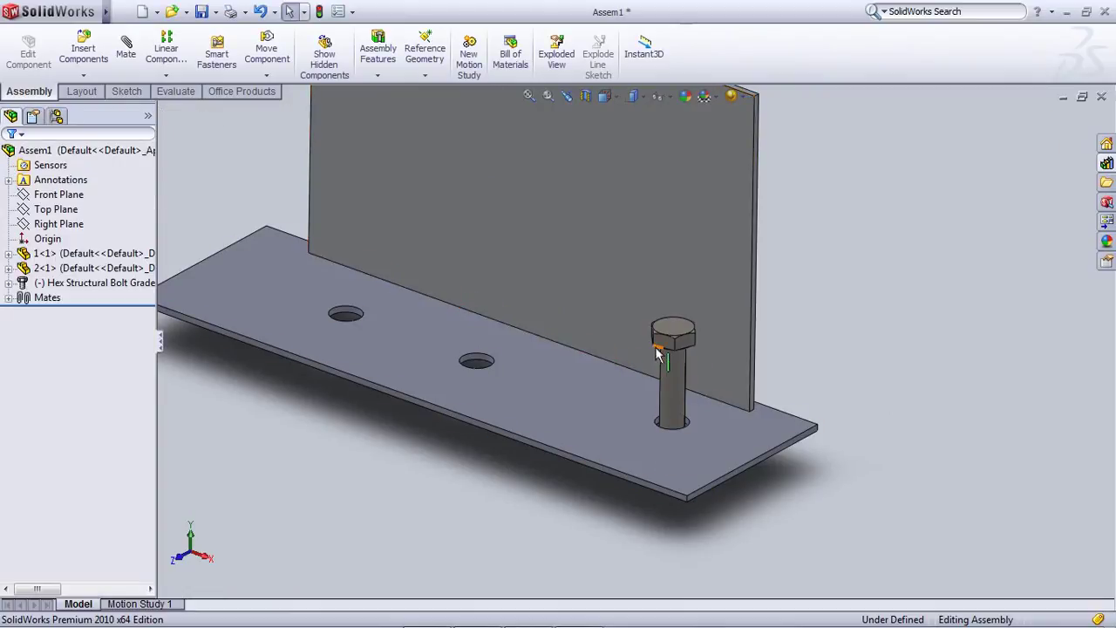
In the Front view, rotate the bolt by its head so the screw mate drives it further down through the base plate
drag(714, 366, 624, 329)
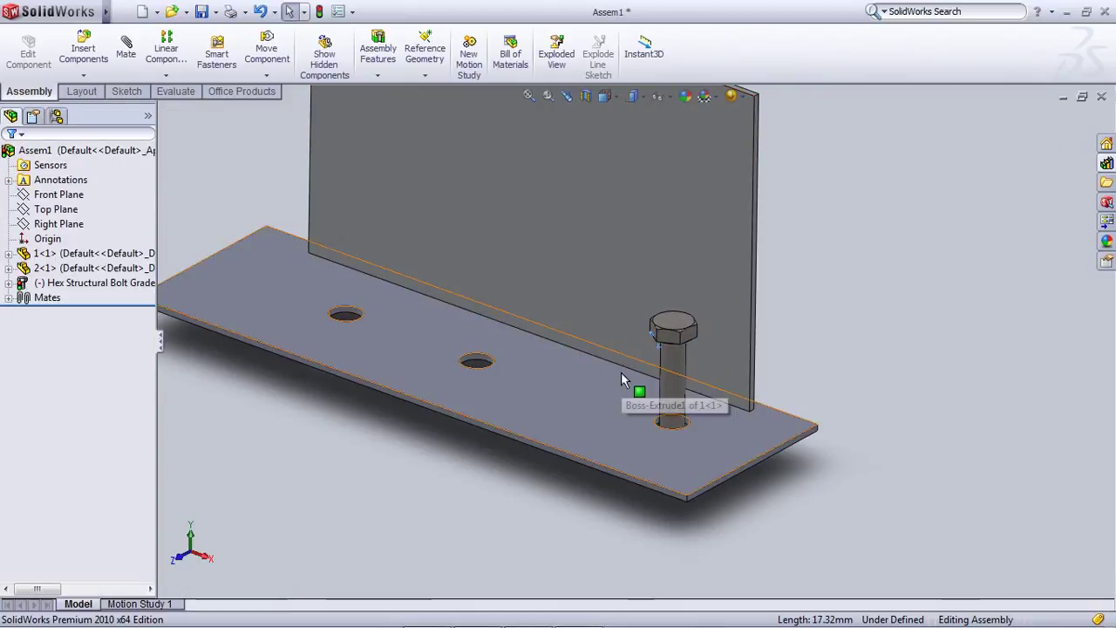
middle_drag(622, 373, 640, 361)
key(ctrl+1)
scroll(817, 441, down, 3)
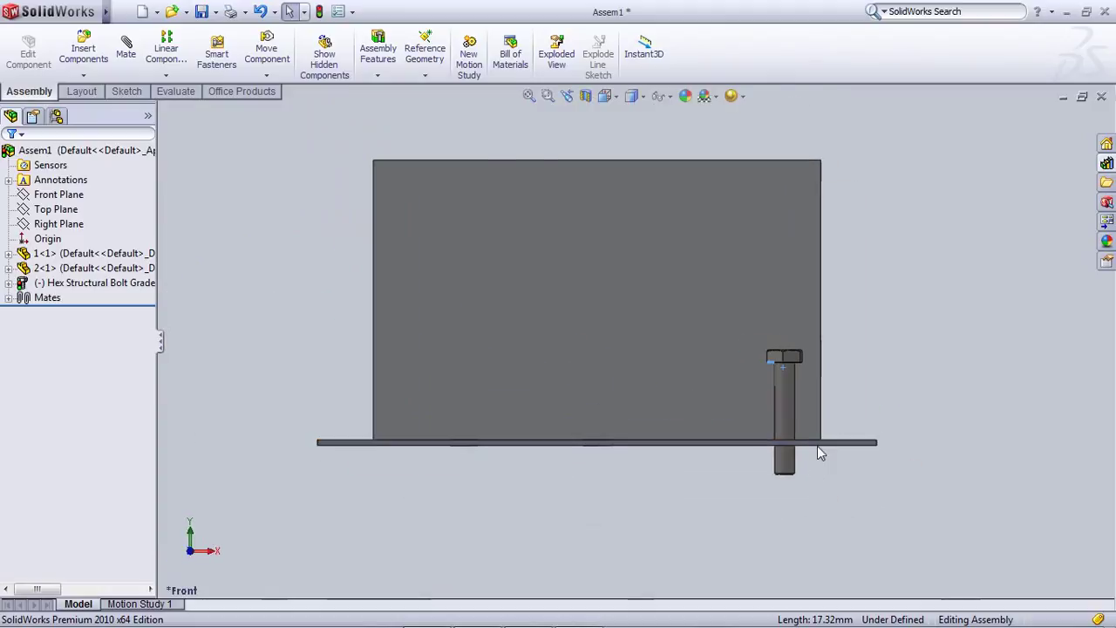
scroll(796, 410, down, 3)
click(658, 151)
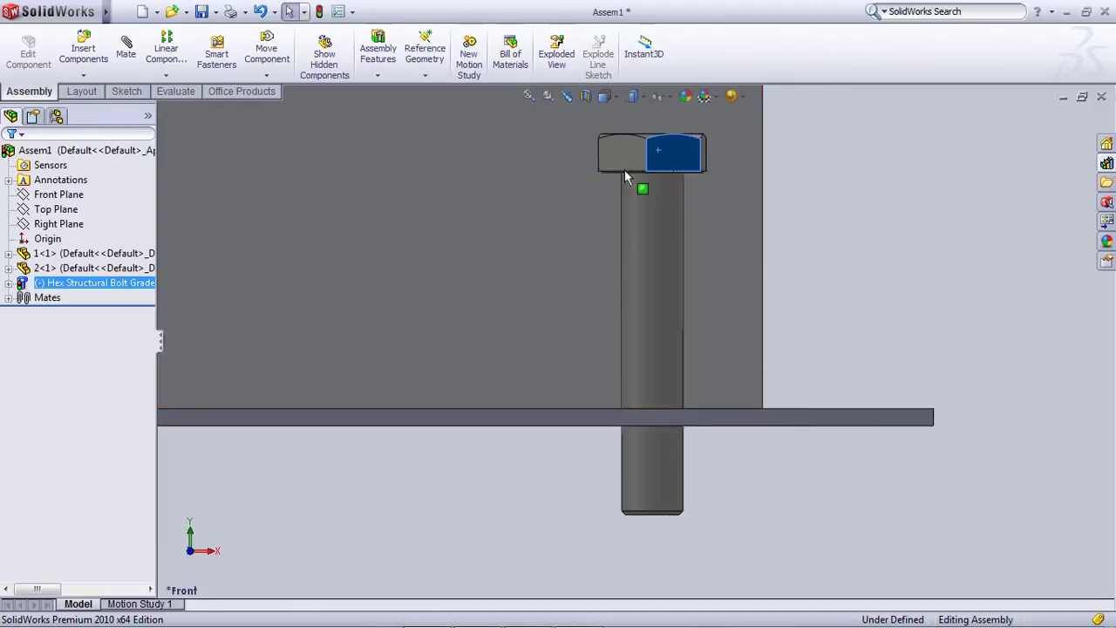
drag(679, 78, 742, 138)
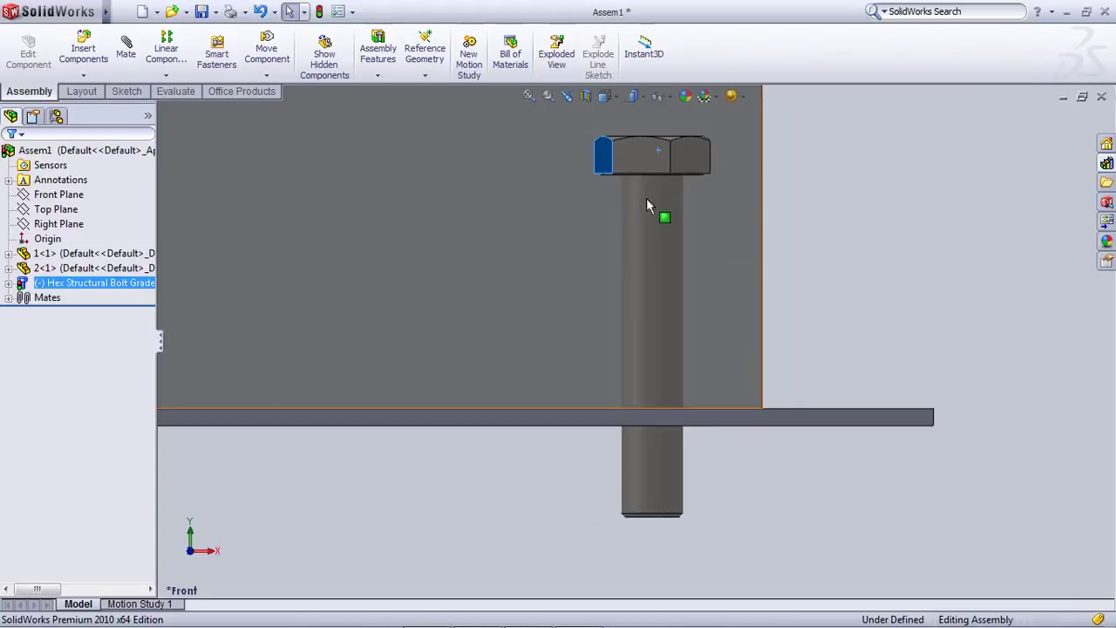
click(681, 160)
drag(681, 165, 452, 209)
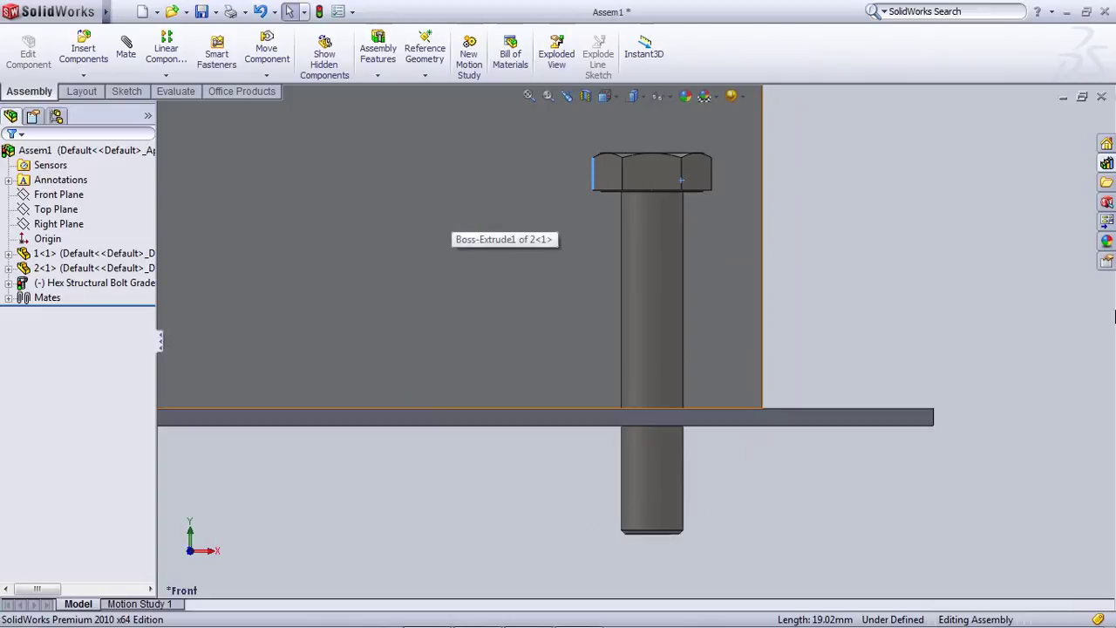
Turn the bolt again by its shank to try the screw motion, and clear the selection
mouse_move(885, 626)
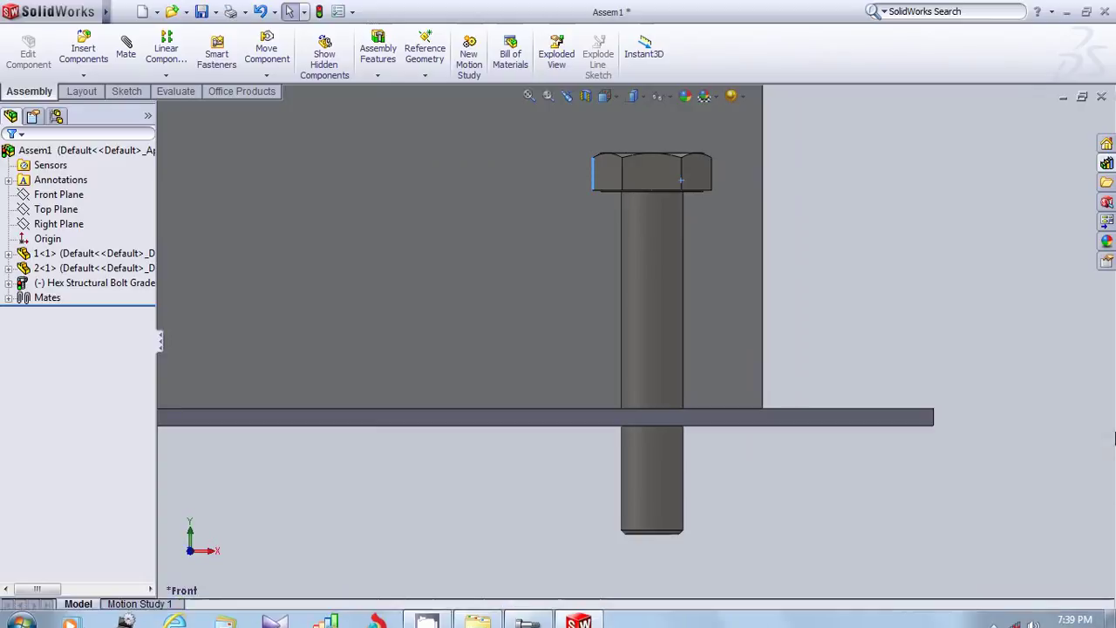
click(935, 336)
scroll(696, 404, up, 1)
scroll(643, 323, down, 3)
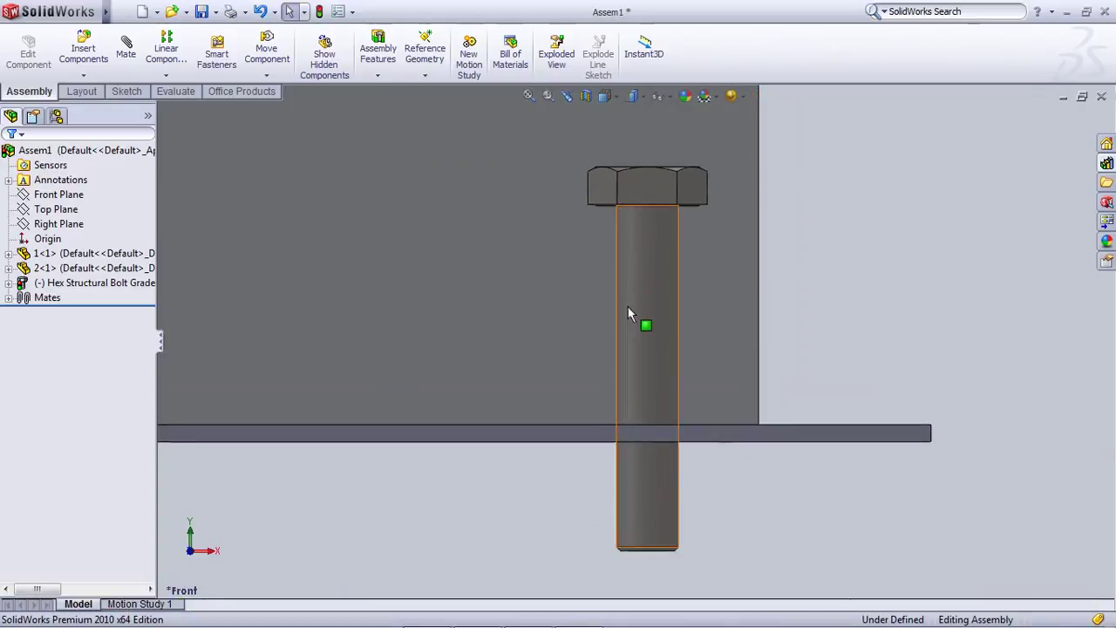
mouse_move(650, 340)
mouse_down()
mouse_move(519, 361)
mouse_move(712, 359)
mouse_up()
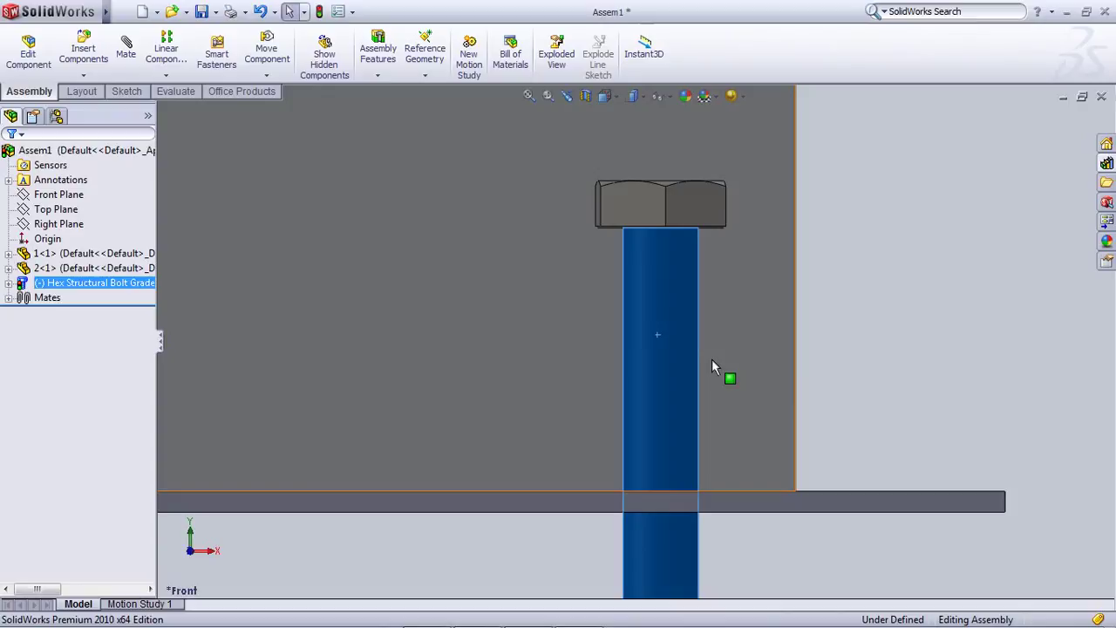
click(1036, 276)
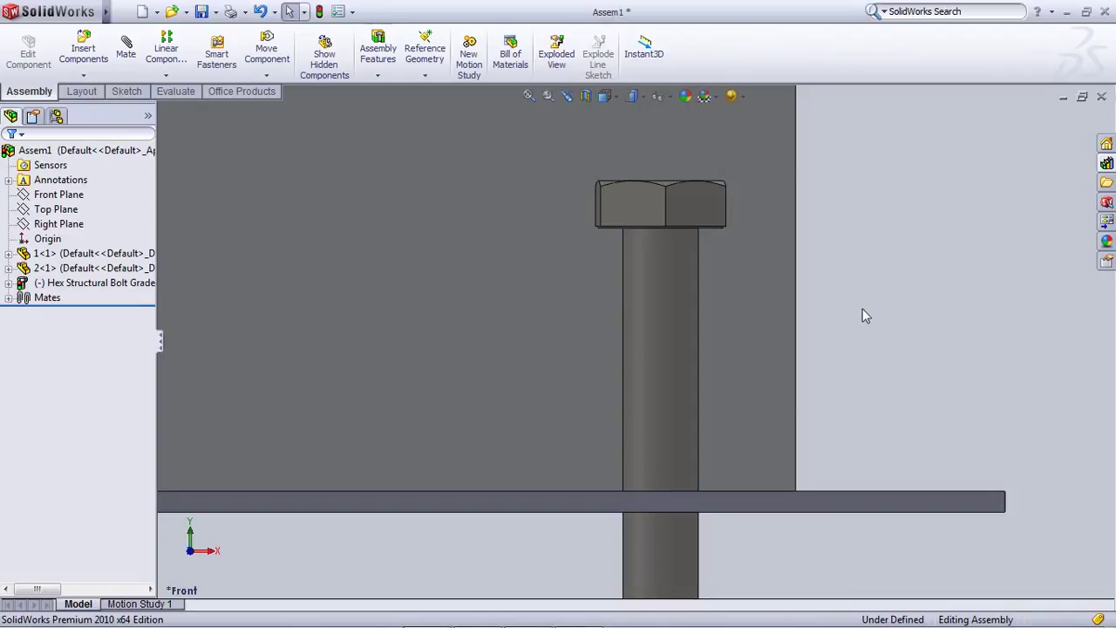
Close the Assem1 assembly and save its changes
scroll(729, 259, up, 2)
scroll(719, 262, up, 4)
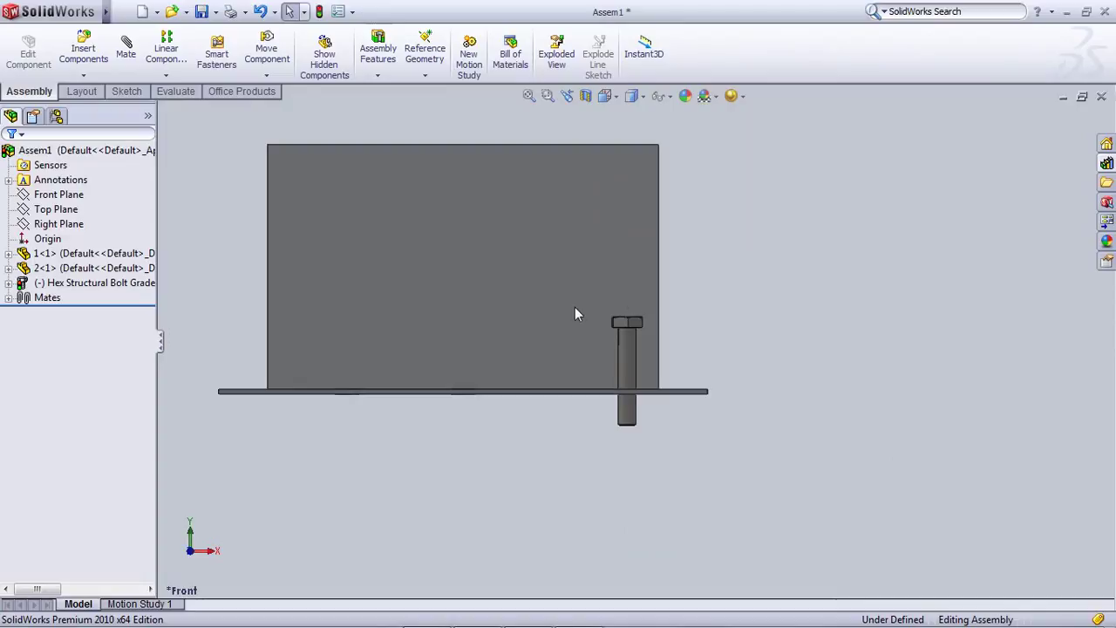
middle_drag(459, 367, 491, 417)
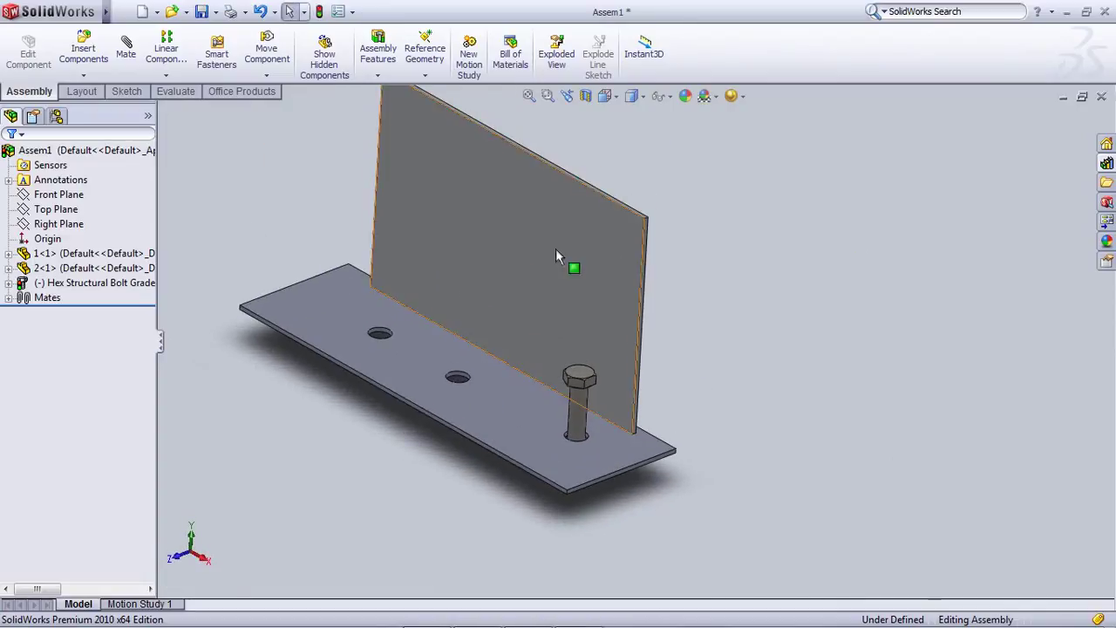
click(1101, 97)
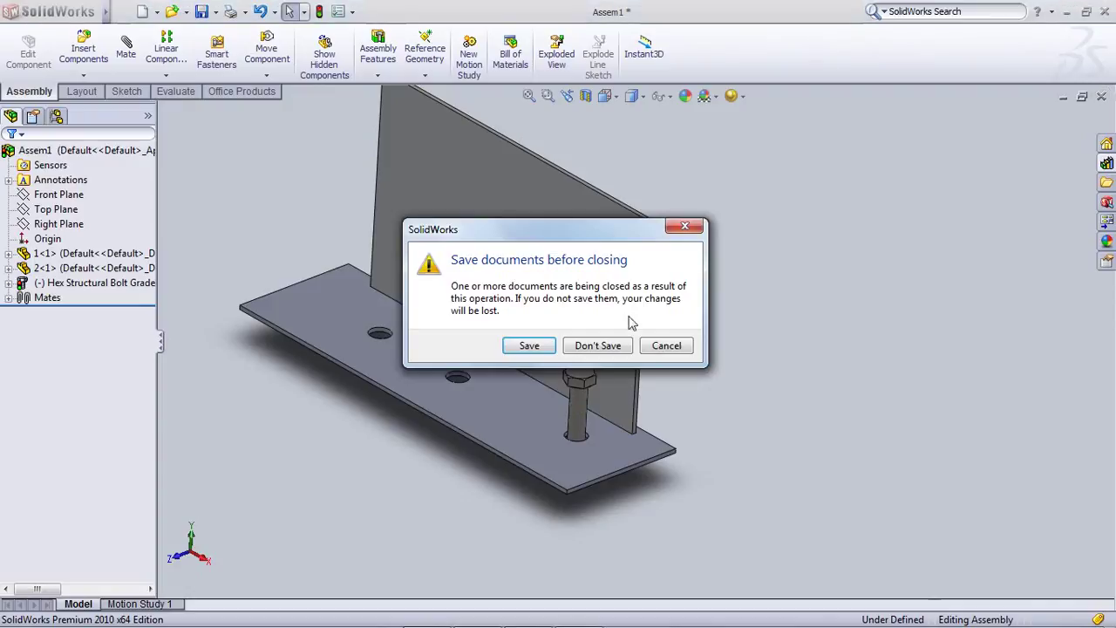
click(530, 346)
click(546, 283)
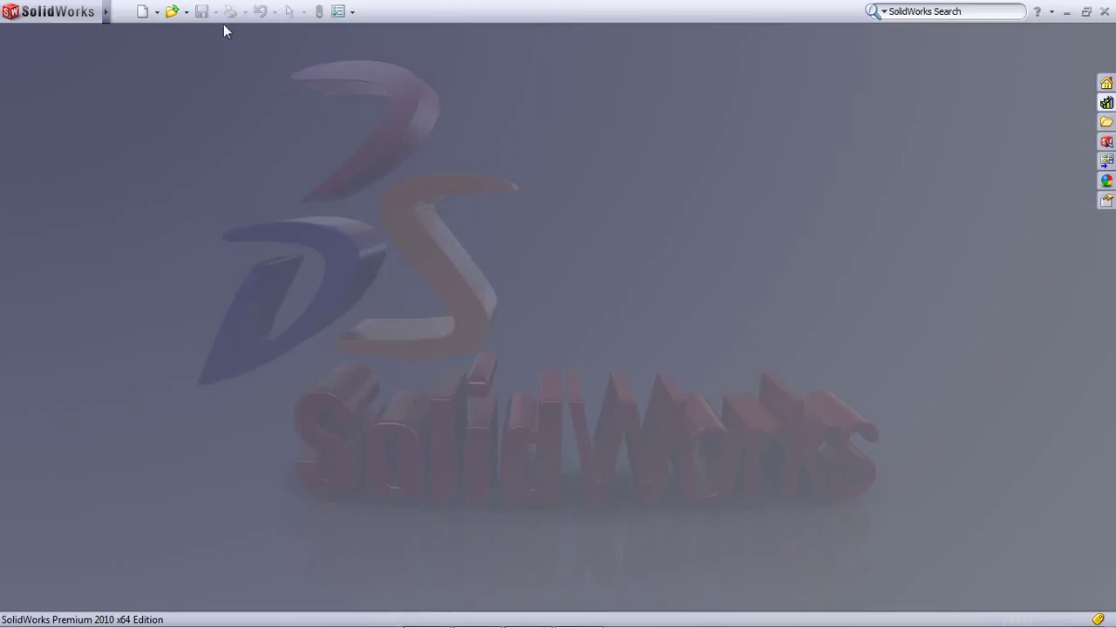
Create a new assembly document and skip inserting an initial component
click(171, 11)
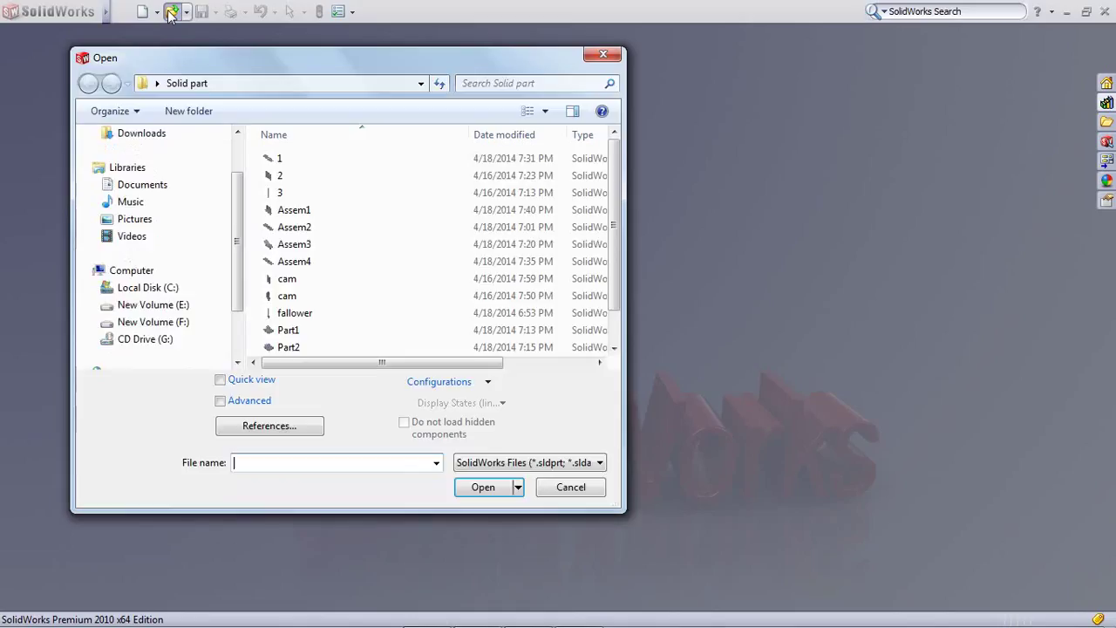
click(612, 56)
click(123, 12)
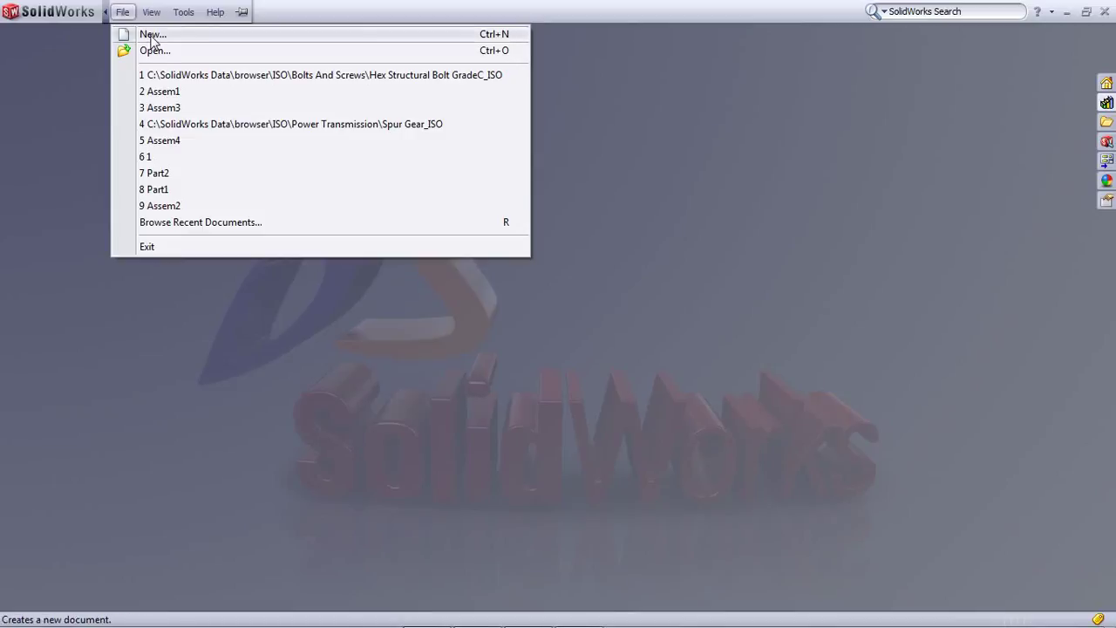
click(152, 34)
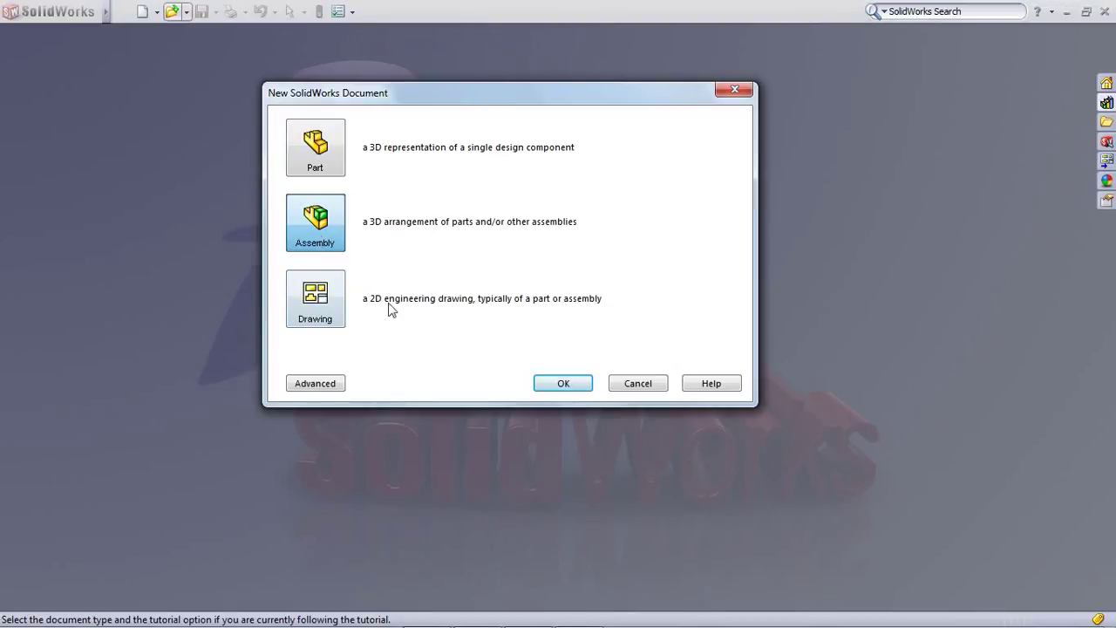
click(561, 385)
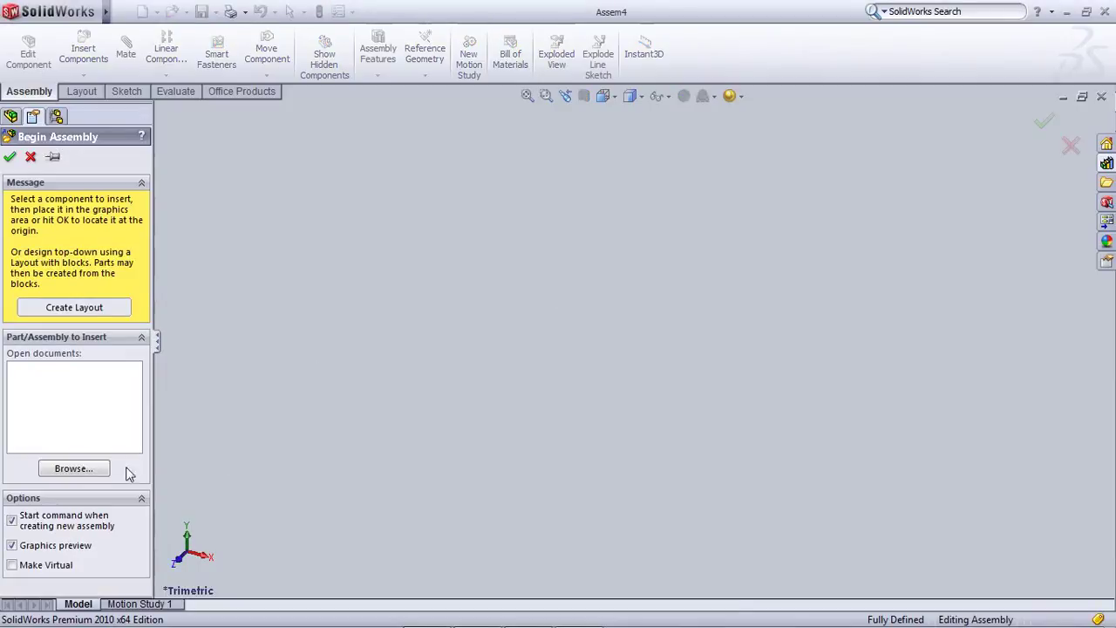
click(31, 157)
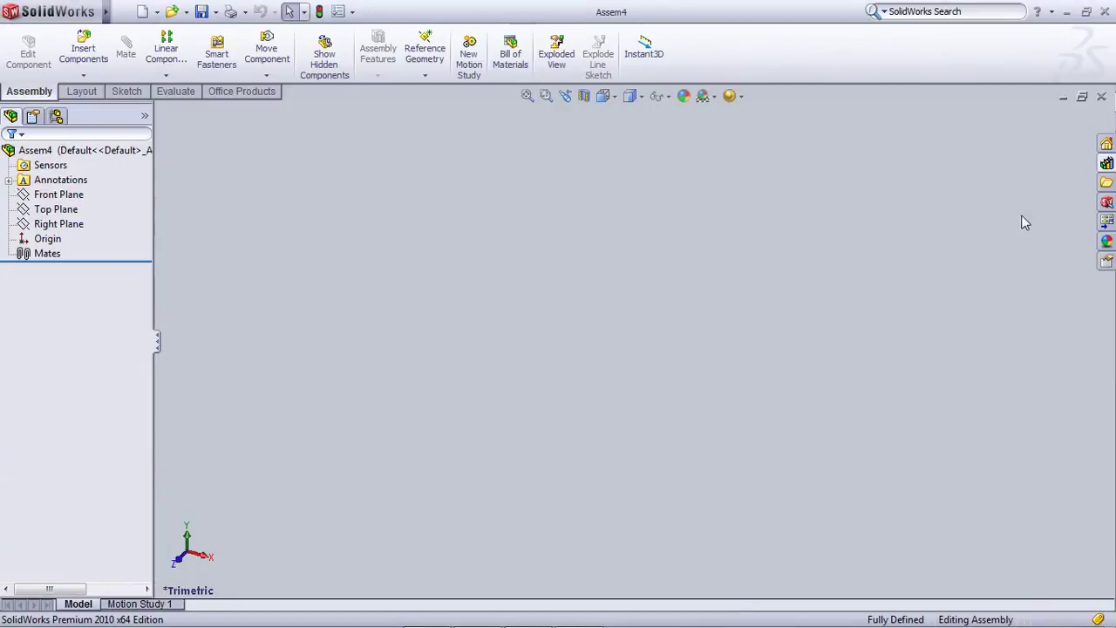
Insert a Rack (Spur Rectangular) from the Power Transmission gears of the Design Library into the empty assembly
click(1107, 163)
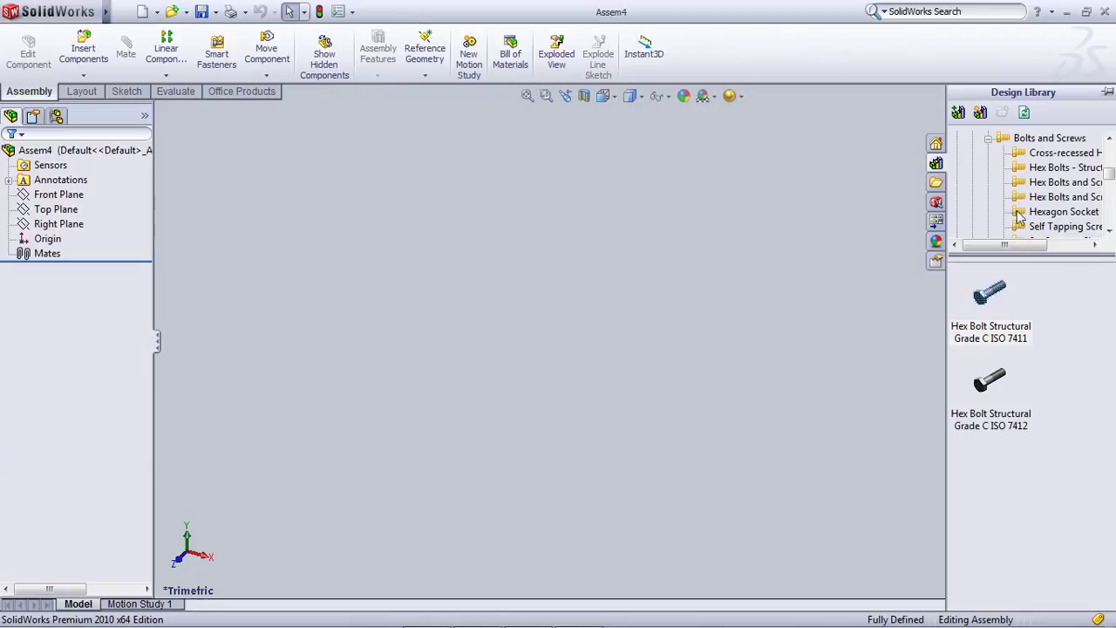
click(990, 139)
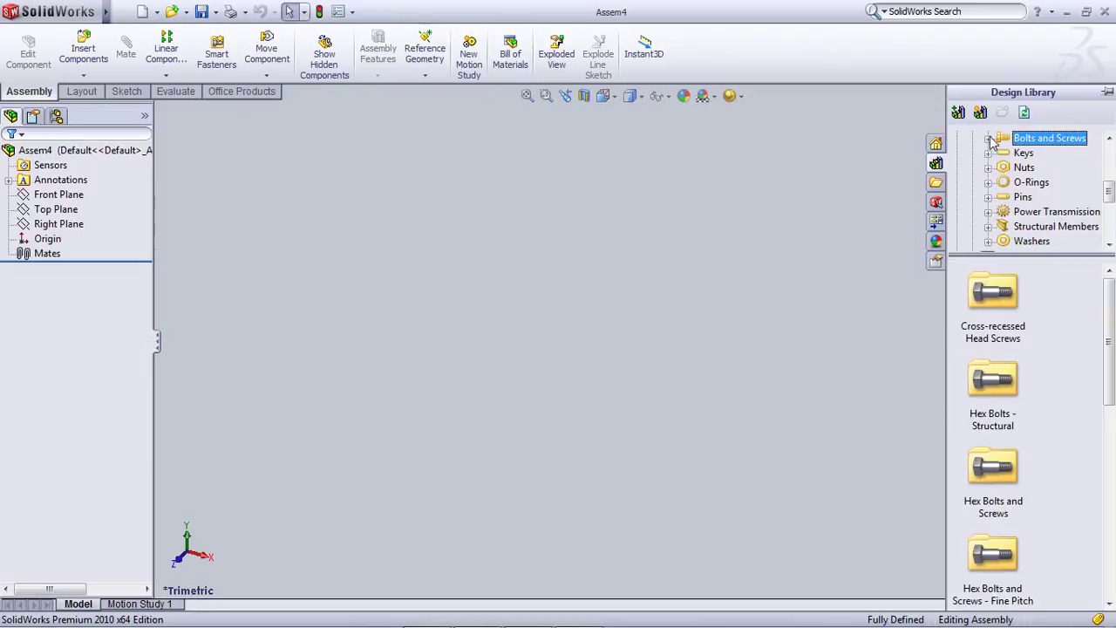
click(1038, 213)
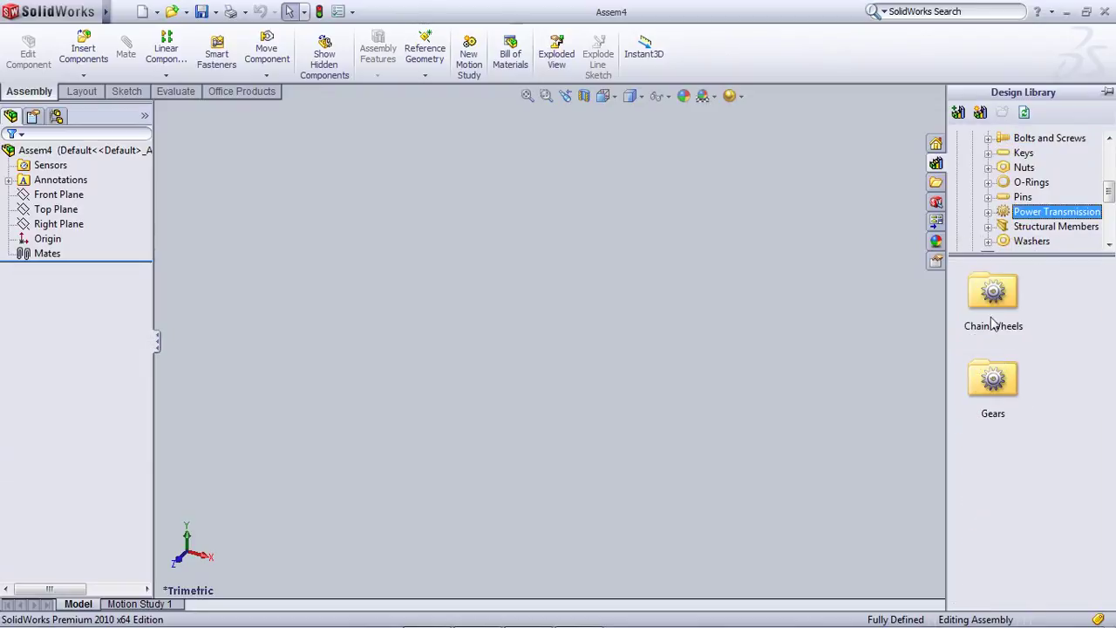
double_click(1006, 384)
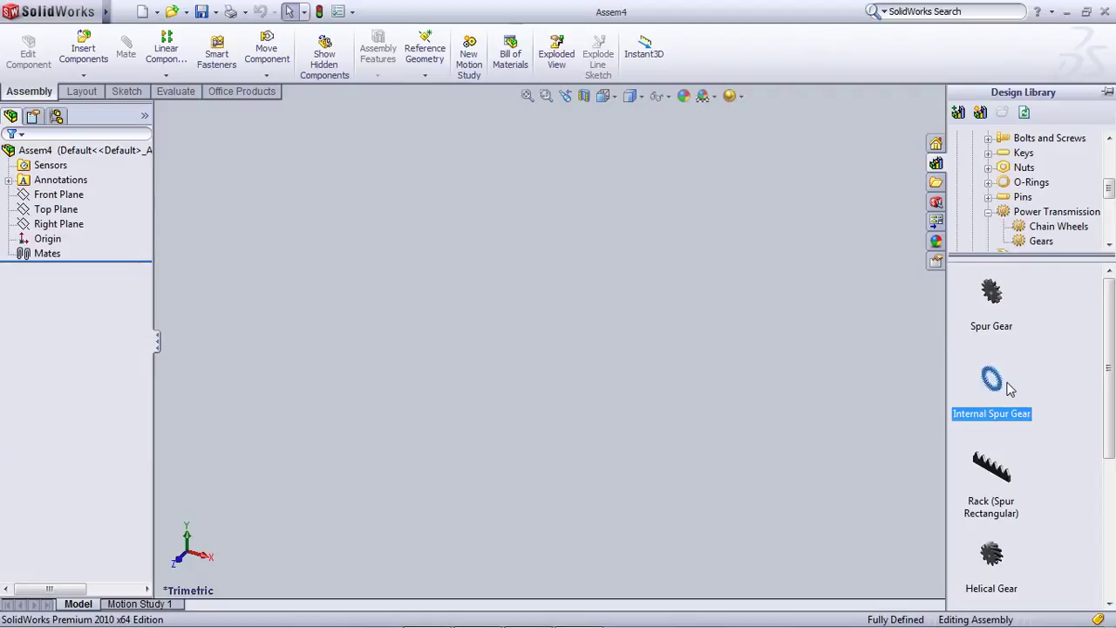
drag(995, 506, 662, 457)
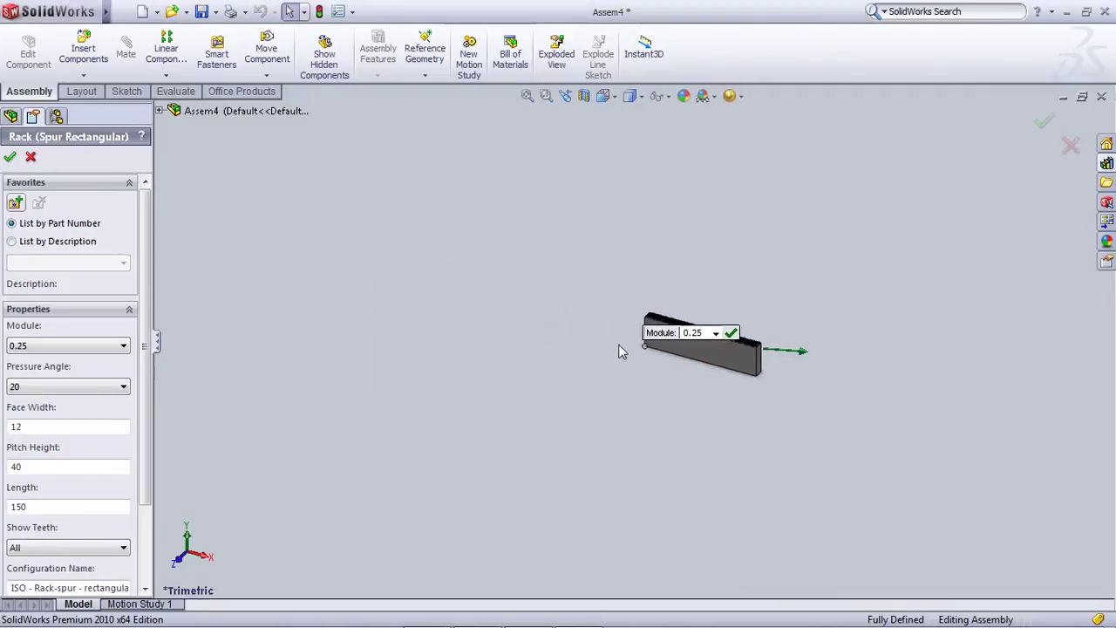
Set the rack's module to 6
scroll(785, 349, down, 4)
scroll(622, 390, down, 4)
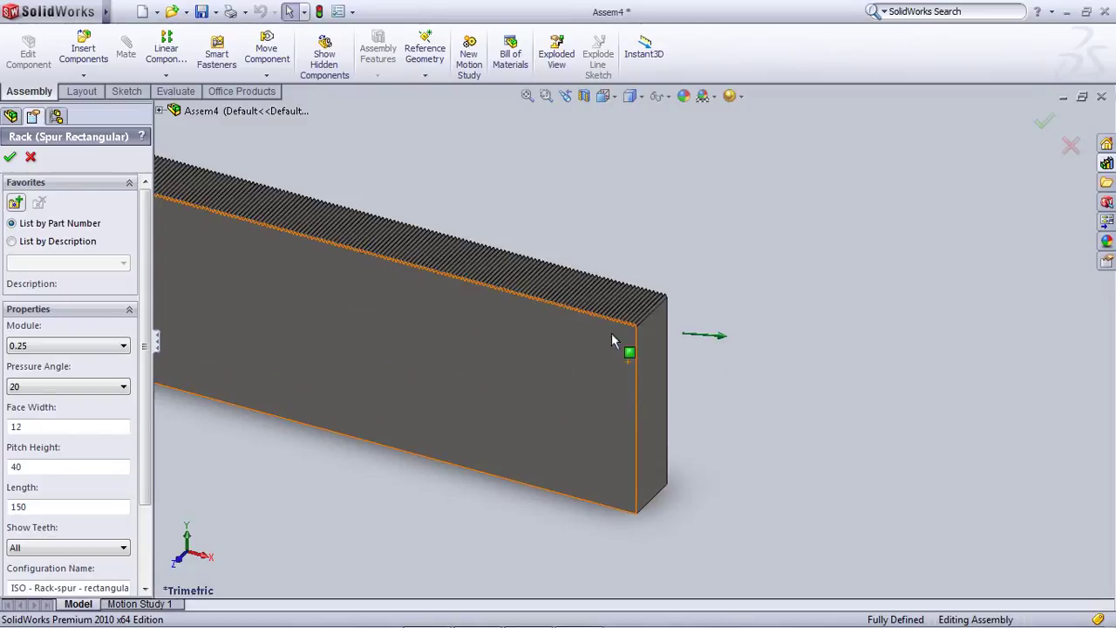
scroll(598, 341, up, 4)
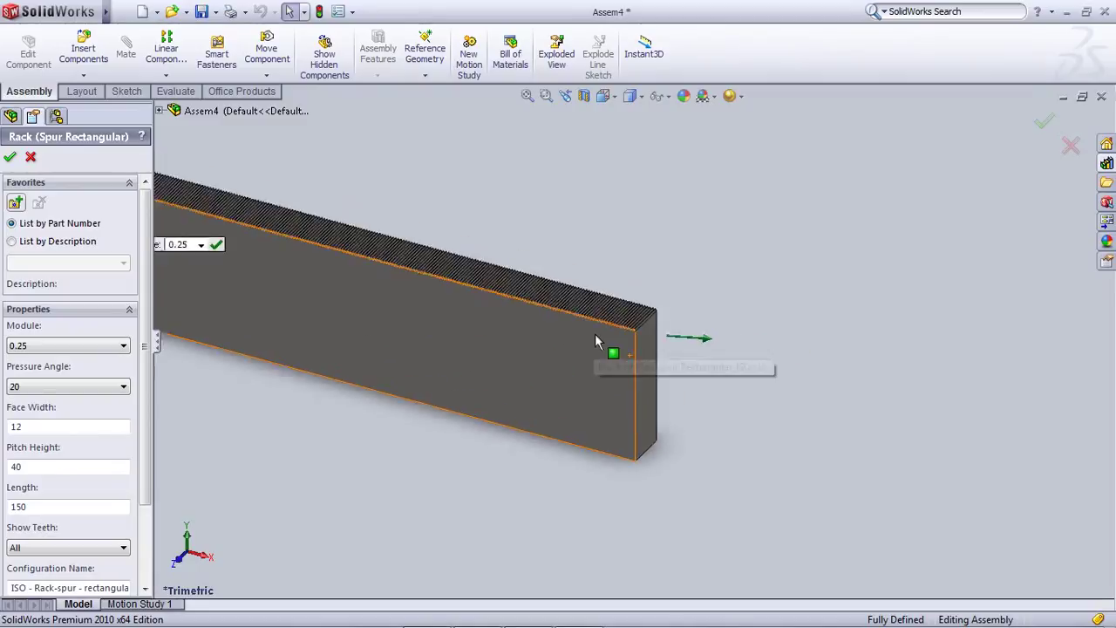
click(123, 346)
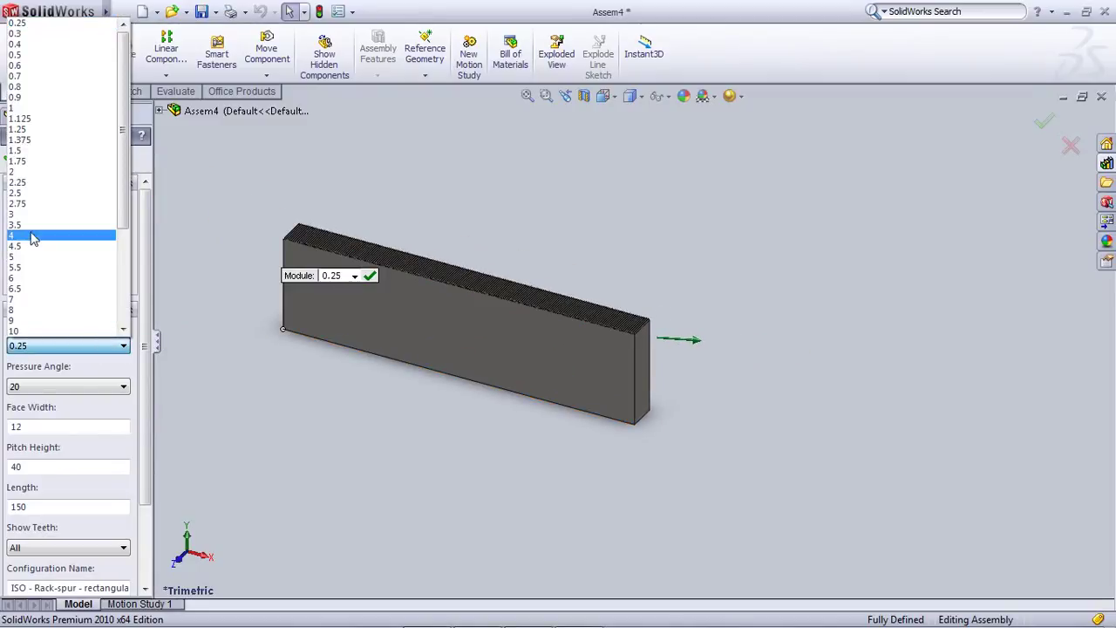
click(40, 279)
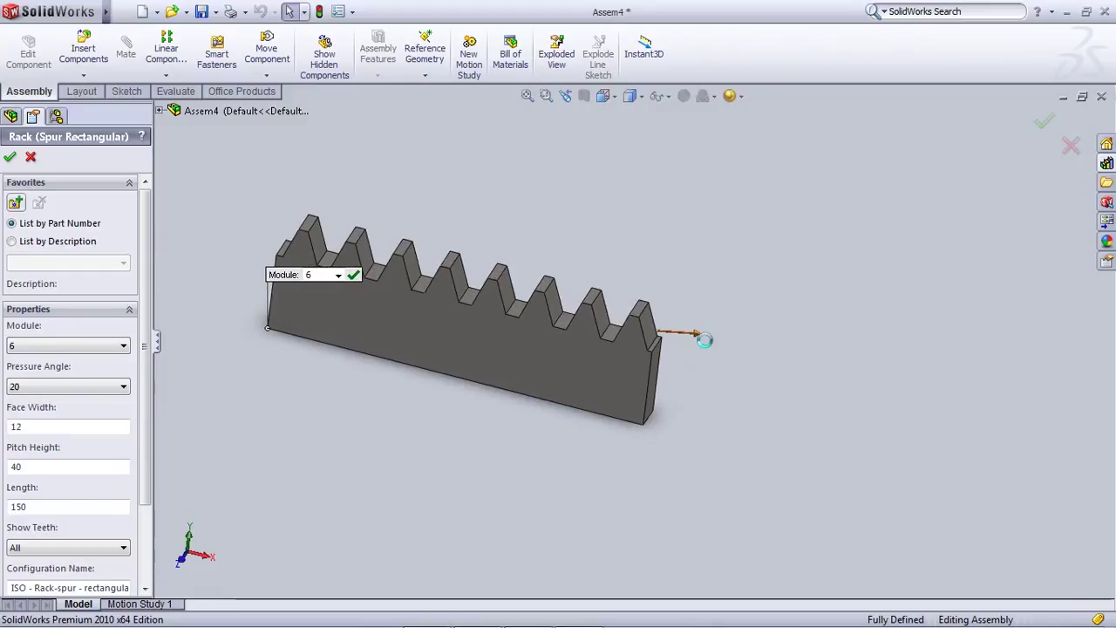
Lengthen the rack and set its length to 500
mouse_move(805, 361)
mouse_down()
mouse_move(780, 352)
mouse_move(643, 364)
mouse_move(563, 179)
mouse_move(560, 142)
mouse_move(519, 149)
mouse_up()
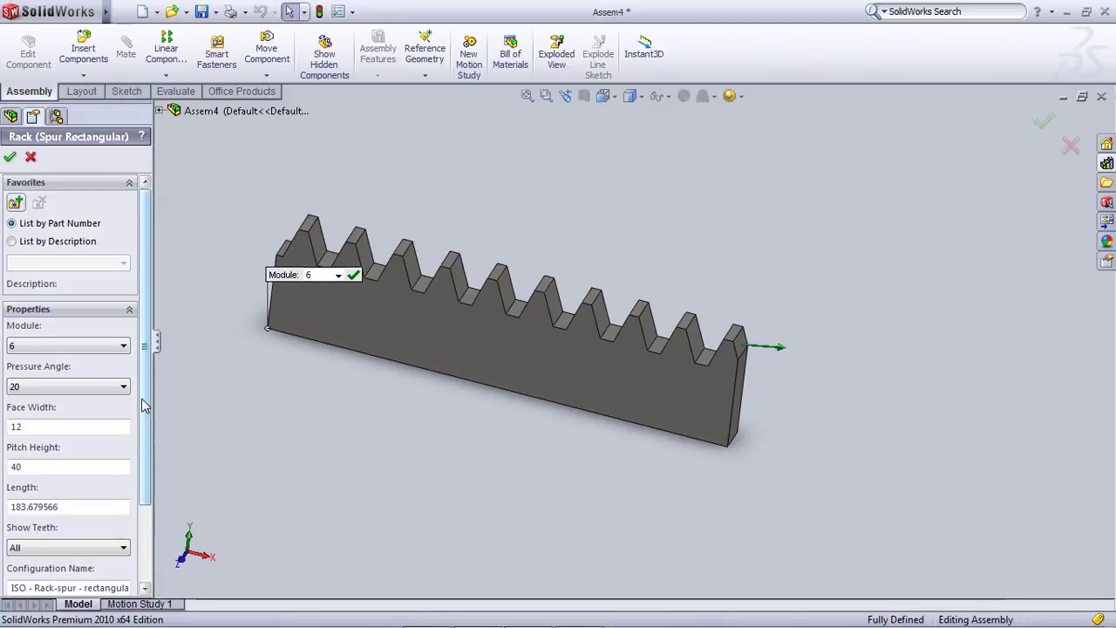
drag(143, 401, 166, 473)
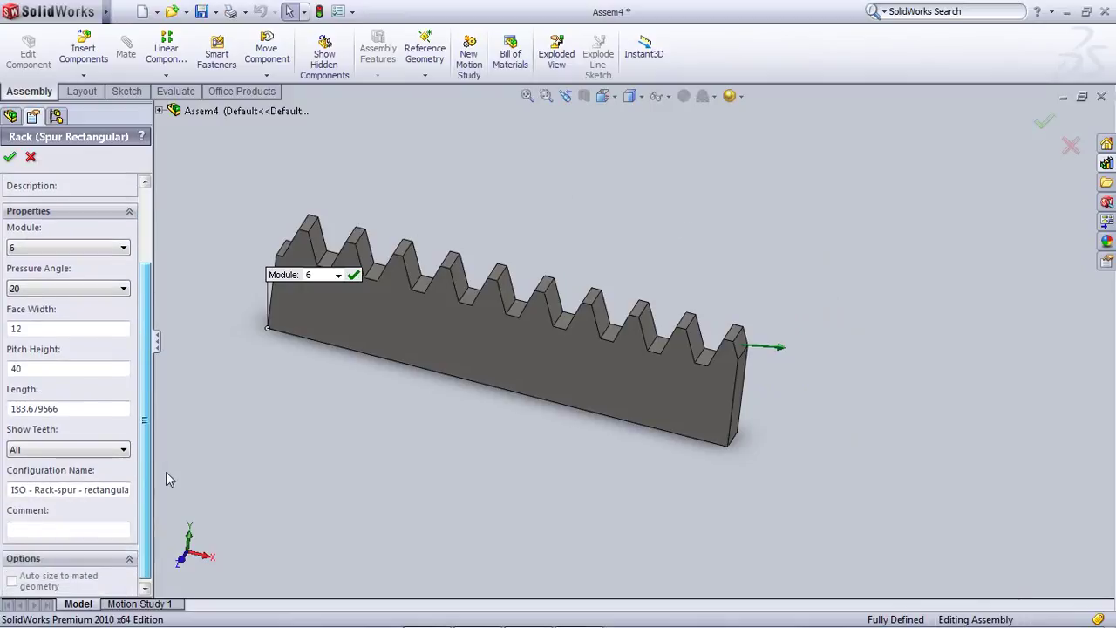
double_click(99, 408)
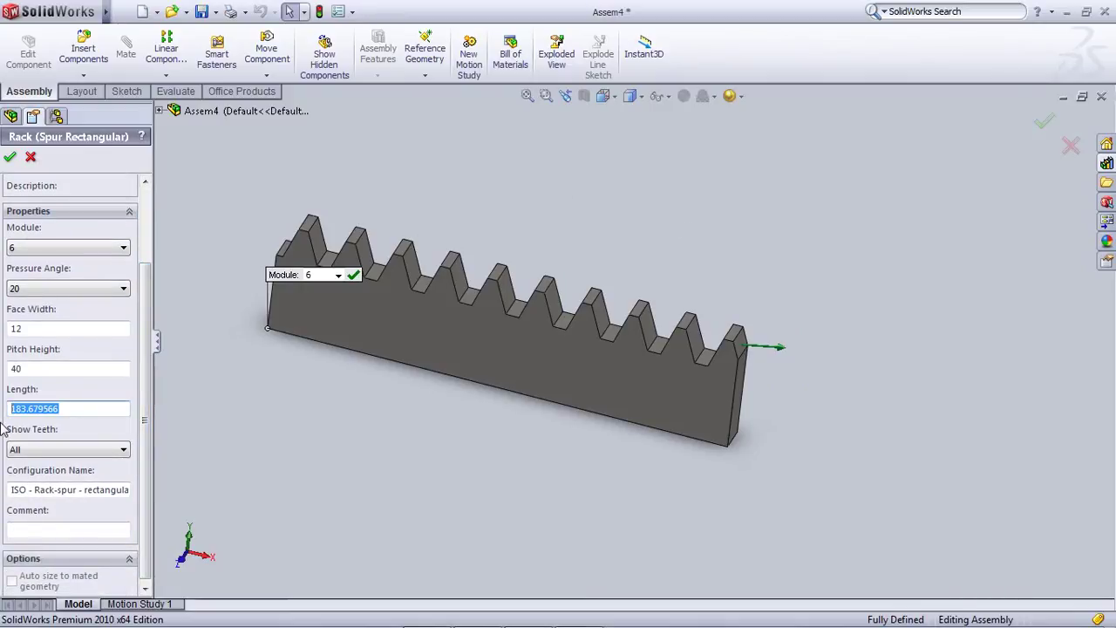
text(500)
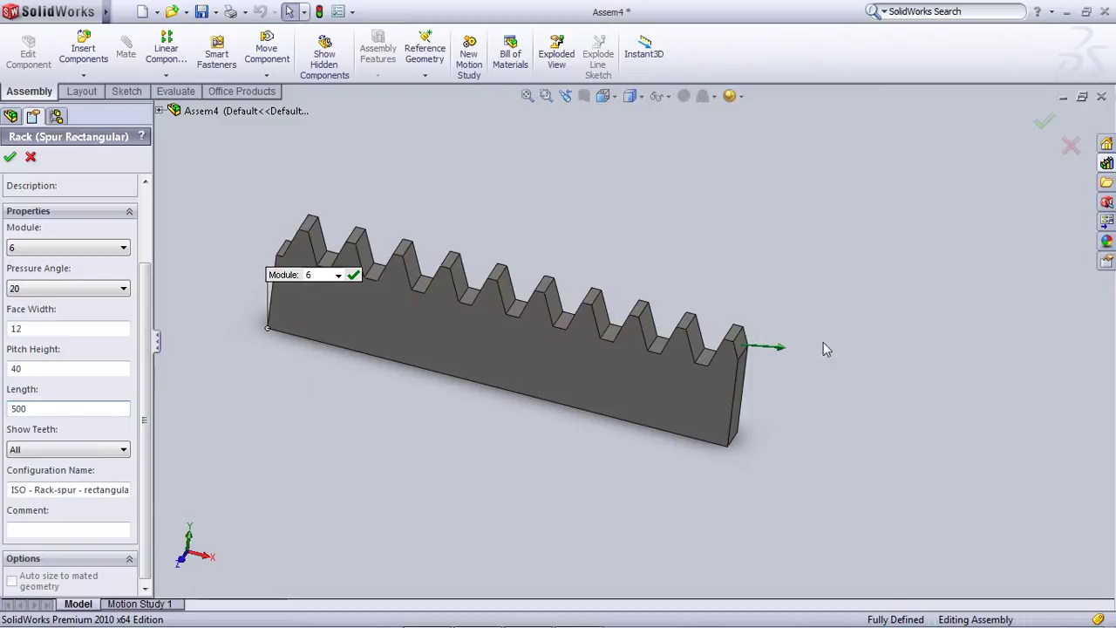
Accept the rack's configuration and end component insertion without placing additional copies
scroll(493, 330, up, 4)
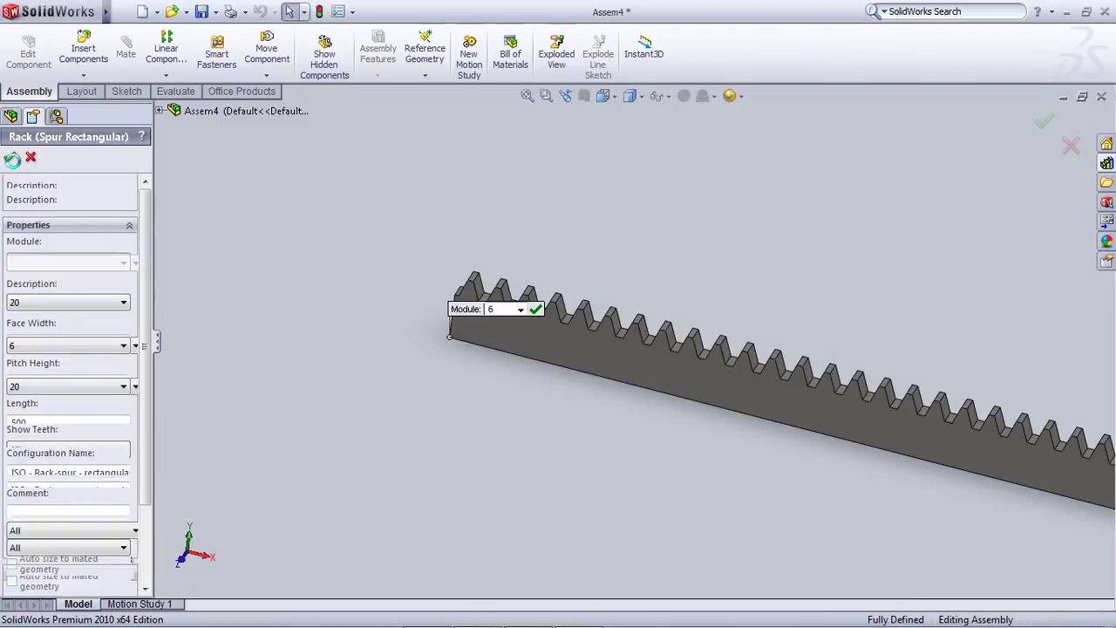
scroll(600, 293, up, 3)
scroll(935, 403, down, 1)
scroll(934, 400, down, 3)
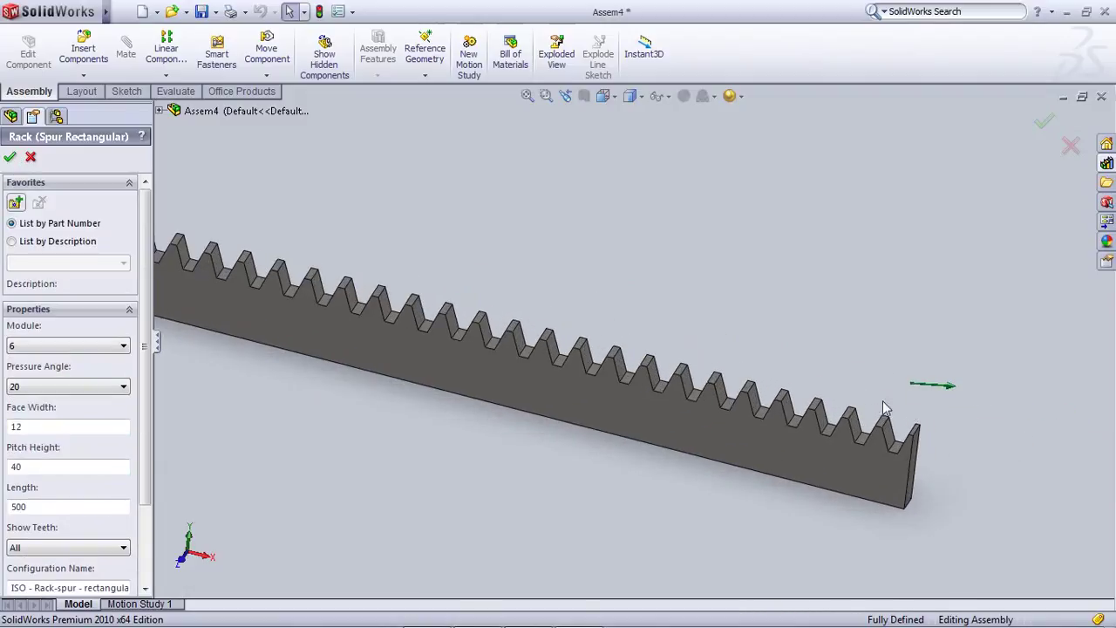
scroll(763, 396, up, 2)
middle_drag(640, 365, 651, 260)
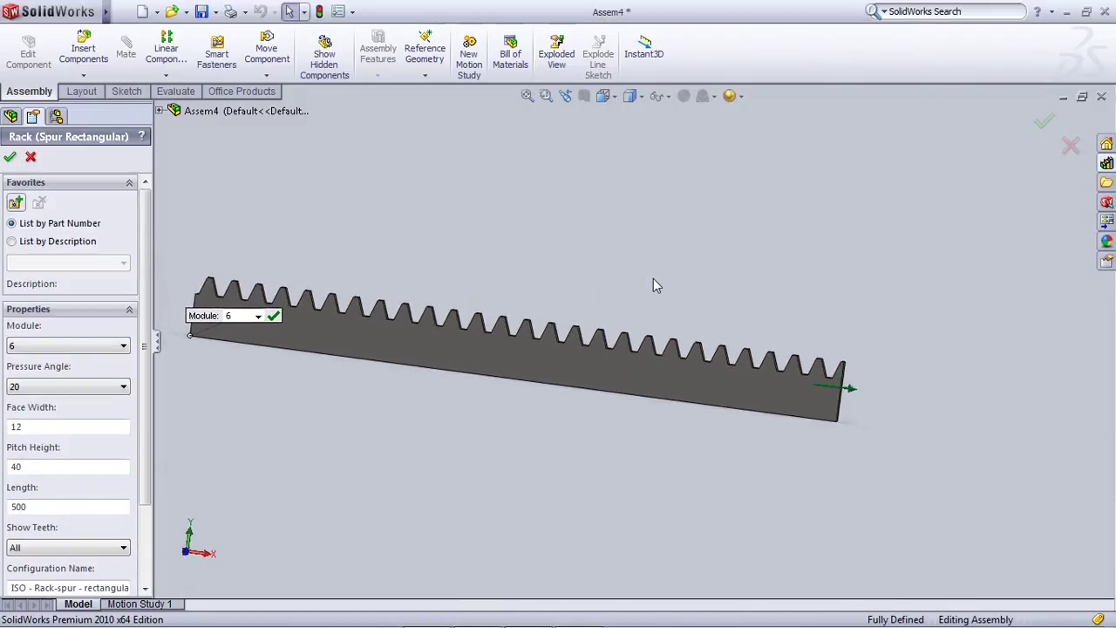
right_click(653, 278)
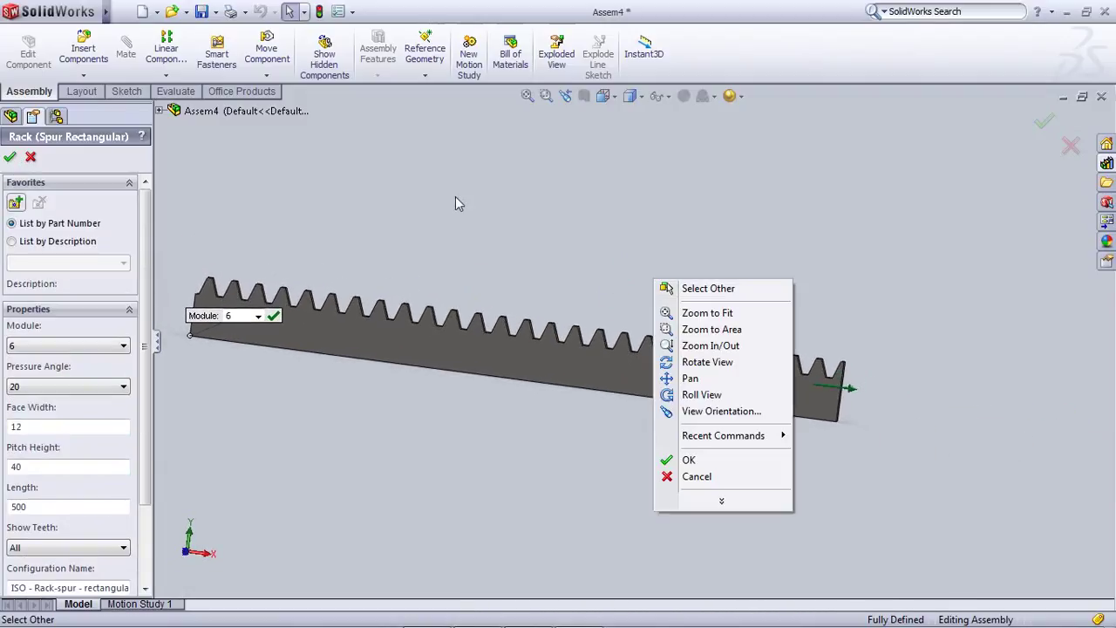
click(9, 161)
click(9, 158)
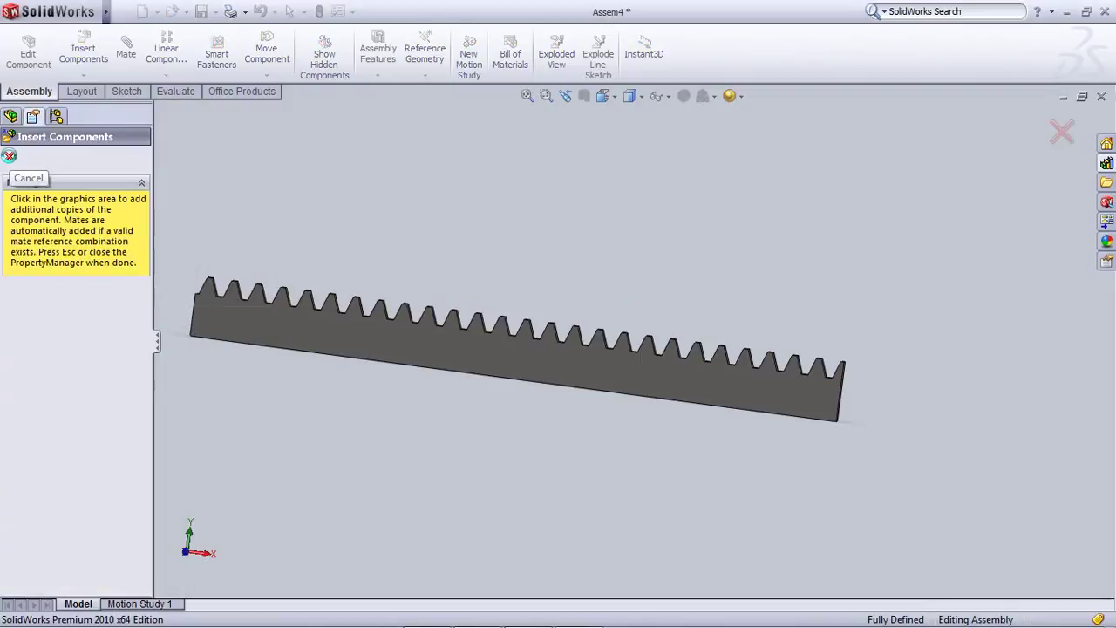
click(8, 155)
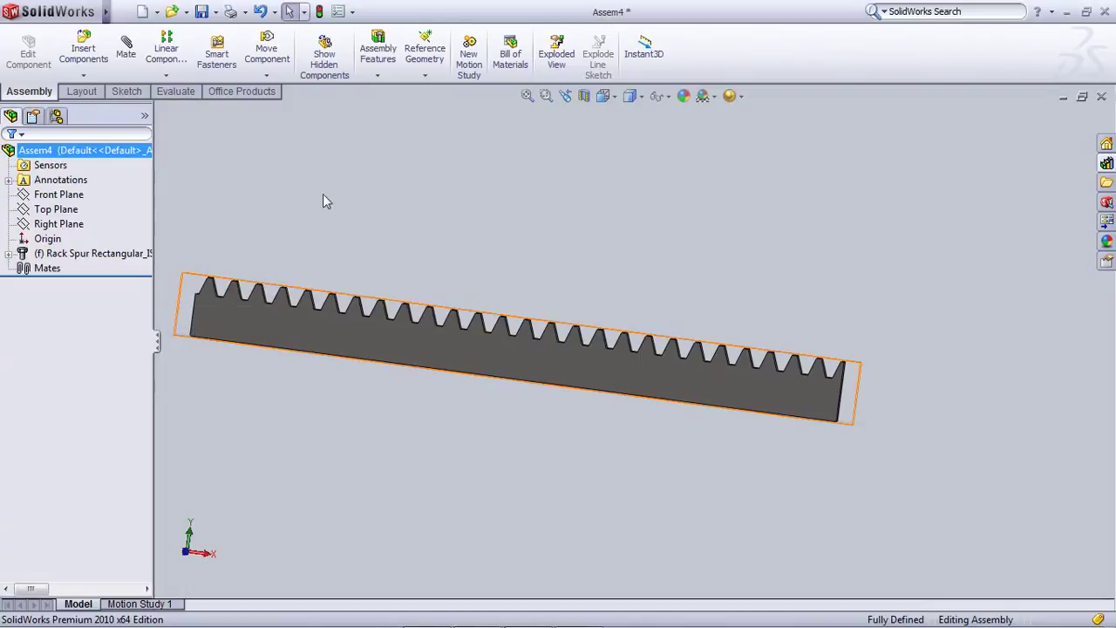
key(ctrl+1)
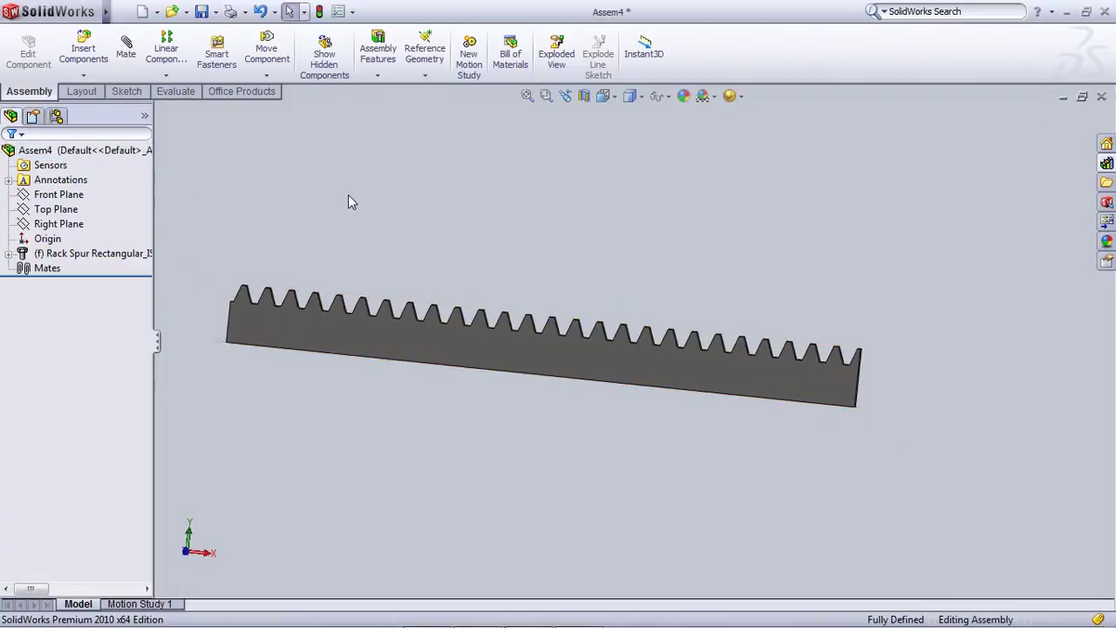
click(1107, 164)
drag(998, 306, 584, 236)
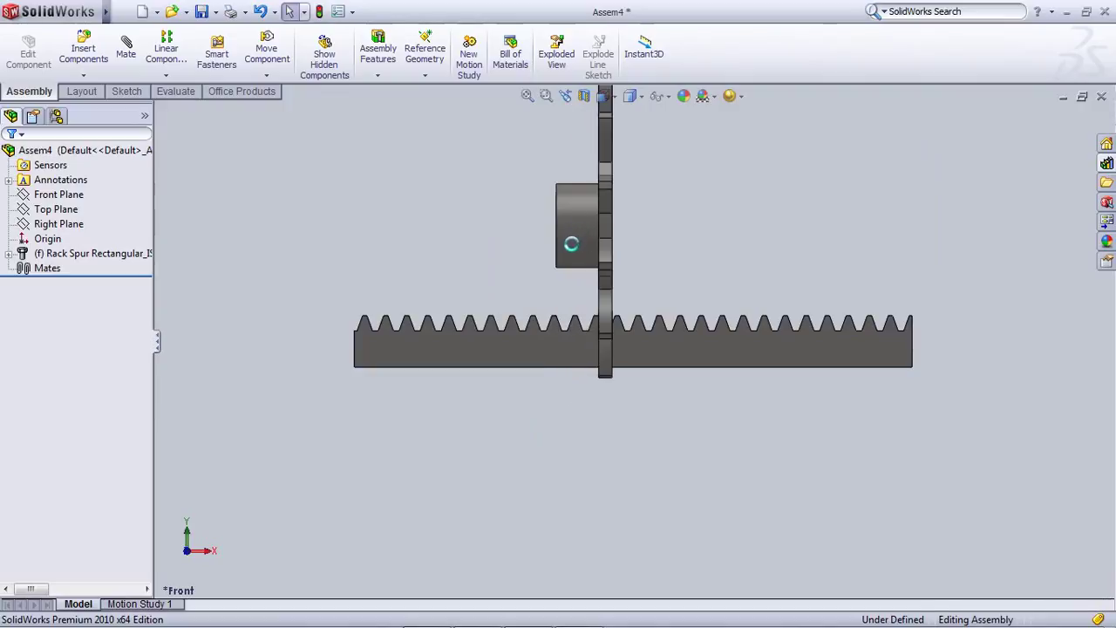
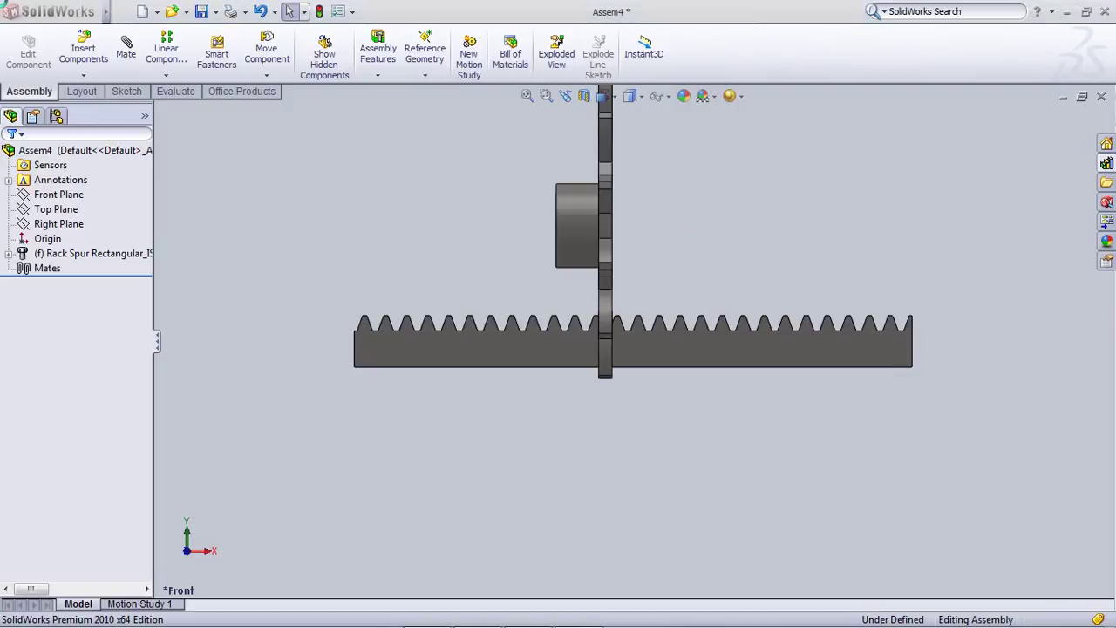
key(ctrl+shift+Escape)
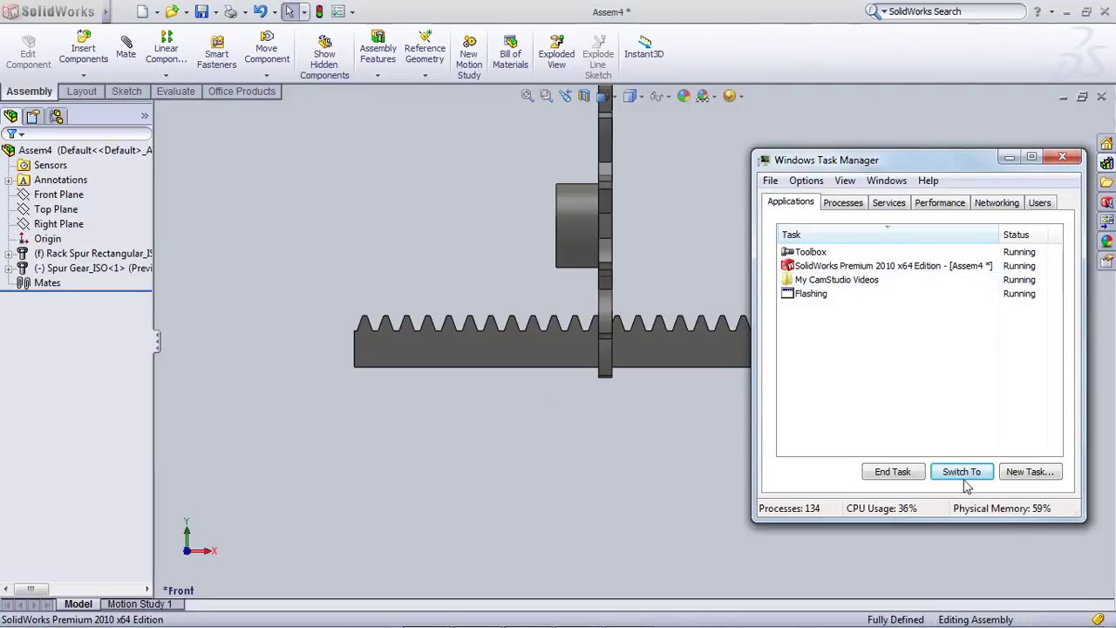
click(1063, 157)
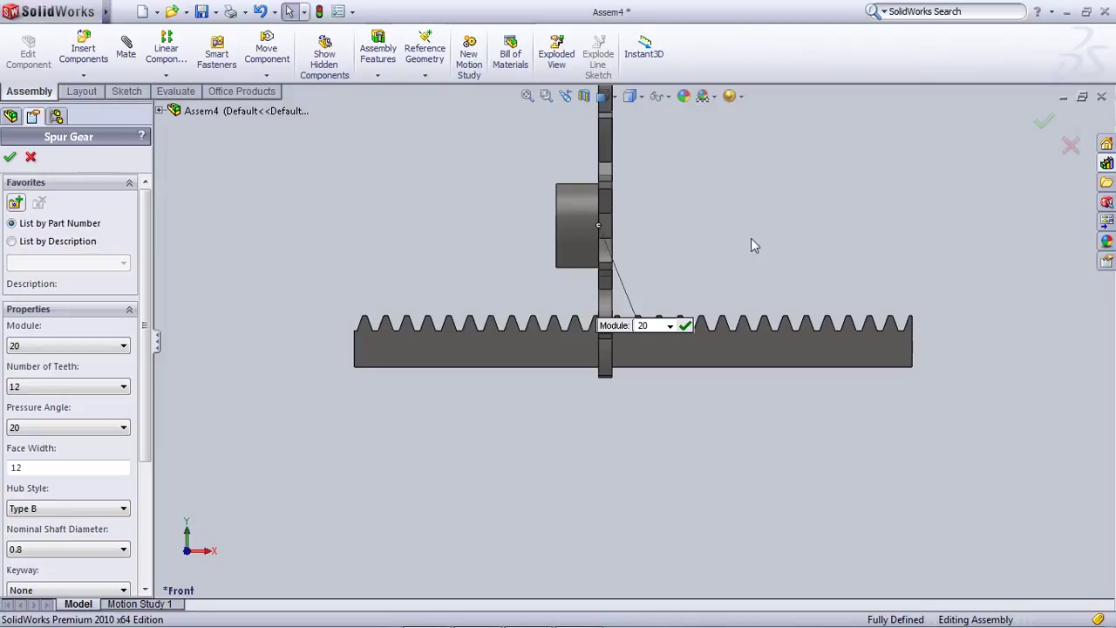
click(31, 156)
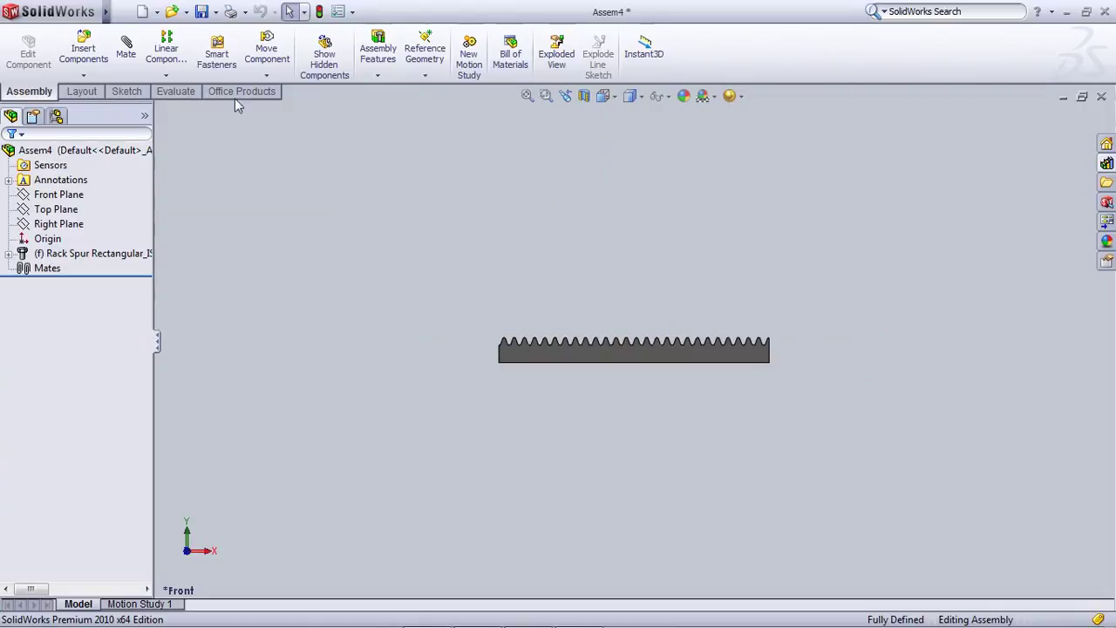
Open the saved Assem4 assembly from the Solid part folder
click(173, 12)
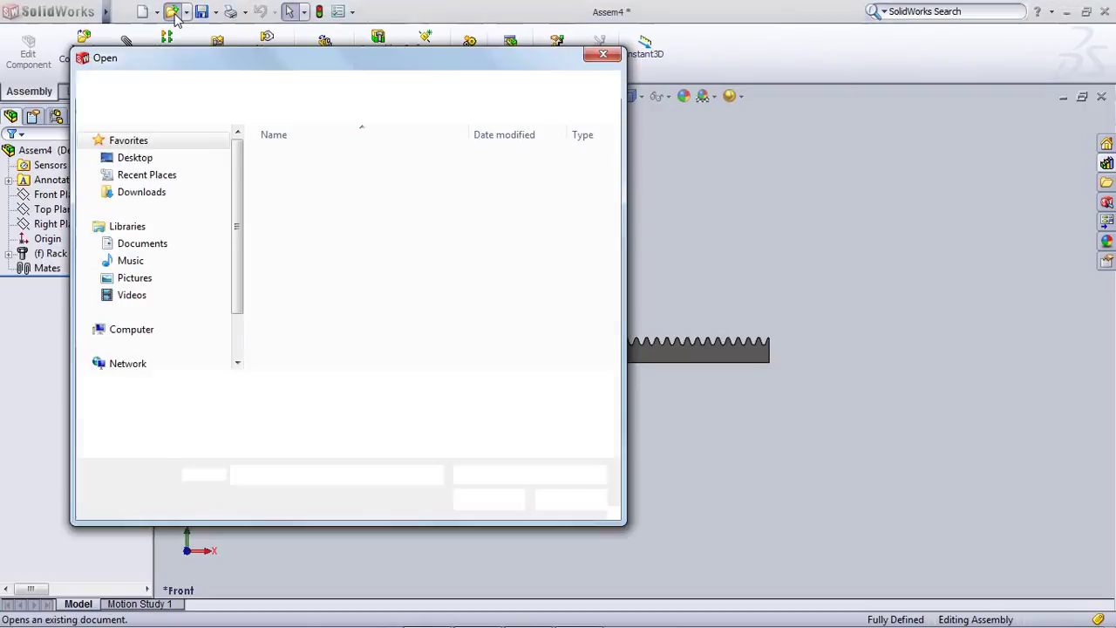
click(293, 214)
click(293, 227)
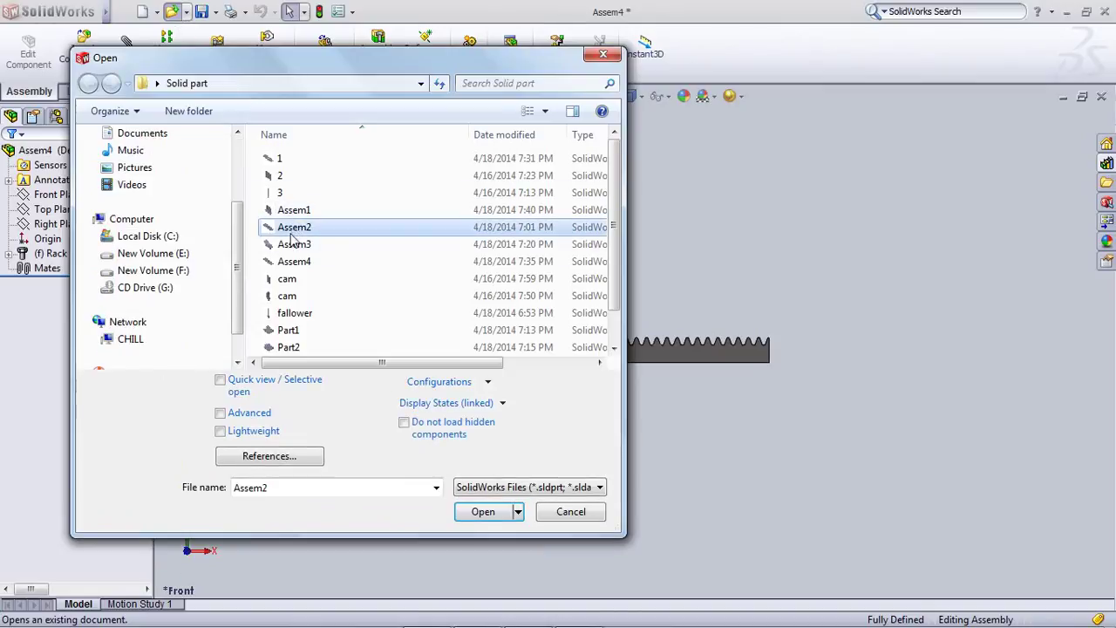
click(293, 245)
click(292, 262)
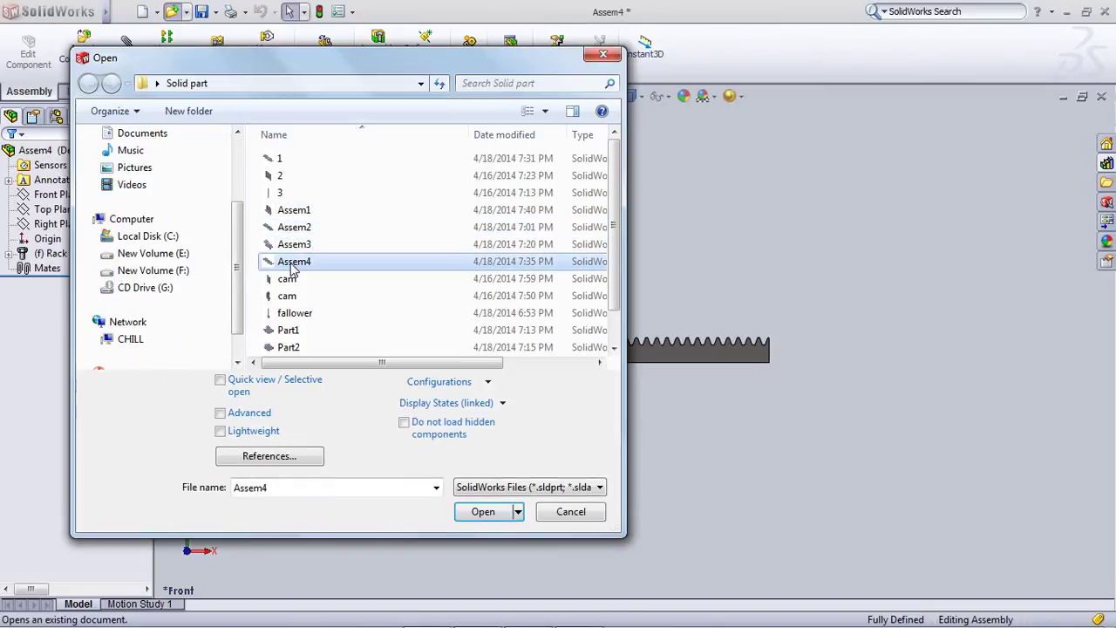
click(458, 511)
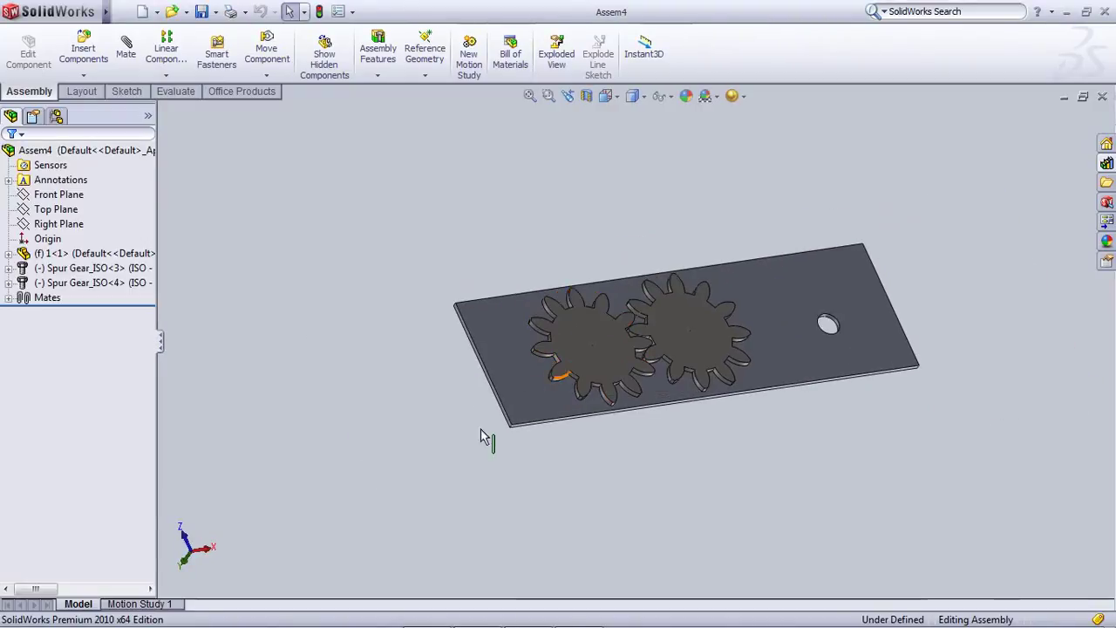
Delete the Spur Gear_ISO<4> component from the plate assembly and dismiss the component insertion
click(602, 393)
middle_drag(602, 393, 698, 334)
scroll(698, 335, up, 3)
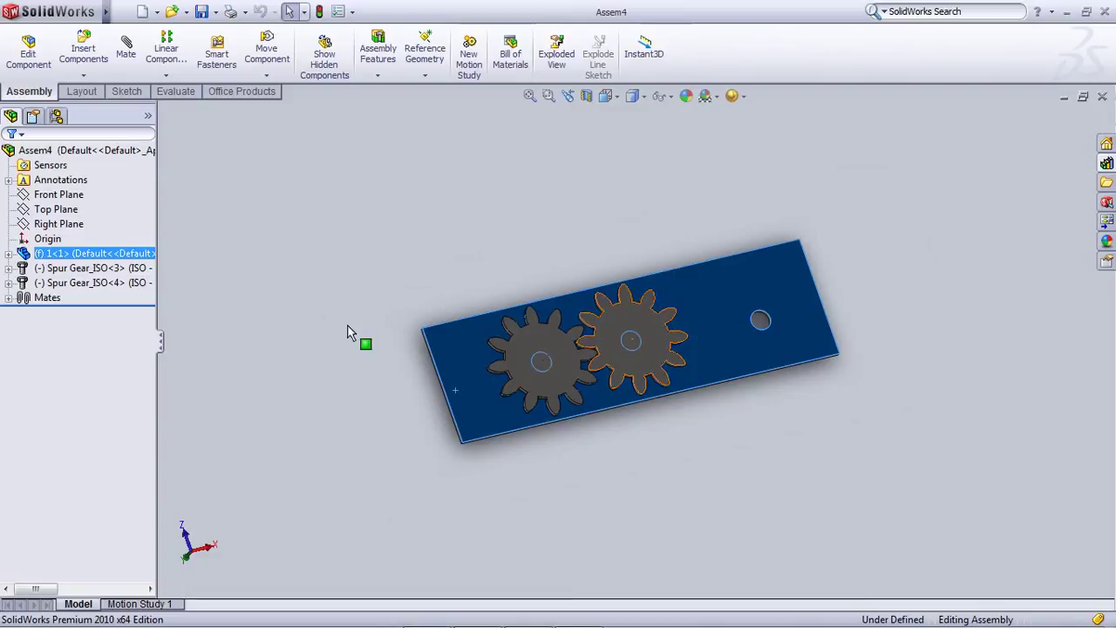
ctrl+click(86, 284)
click(86, 284)
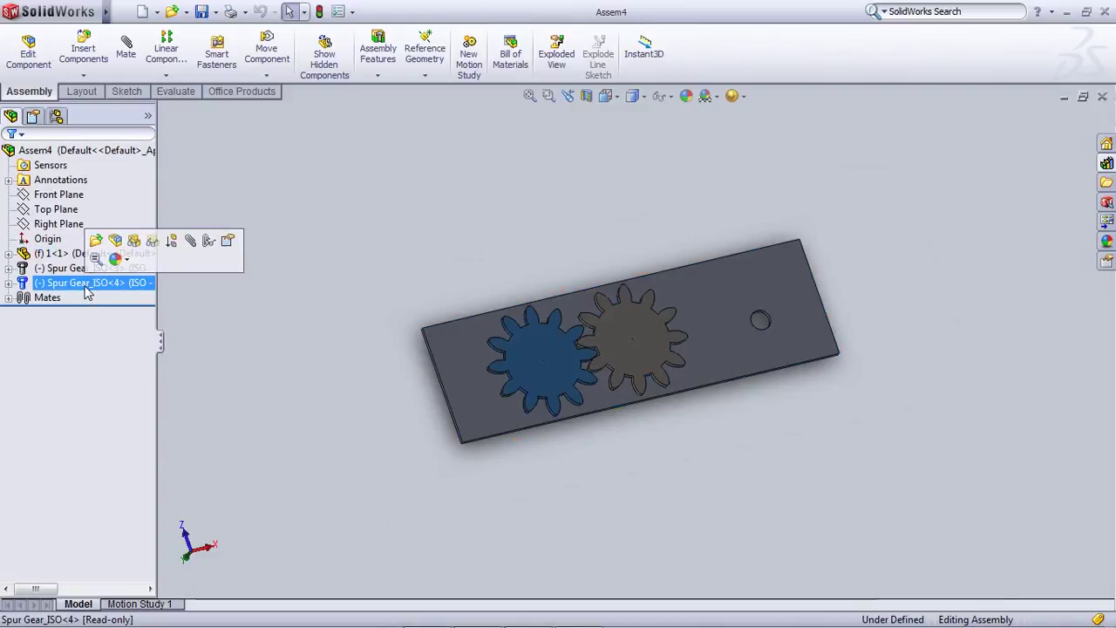
key(Delete)
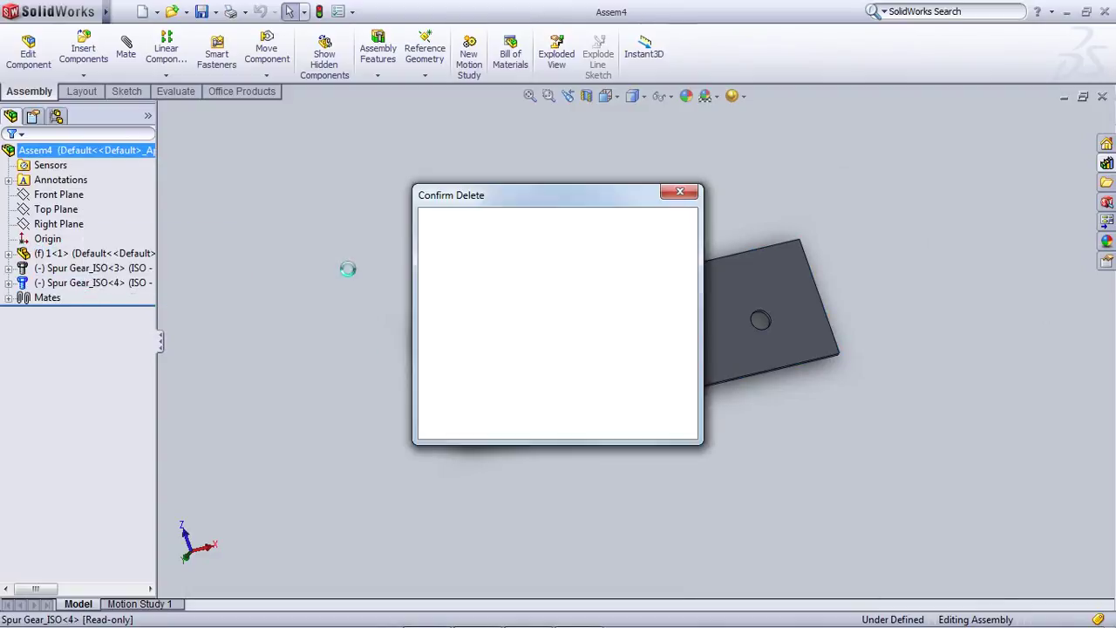
click(684, 230)
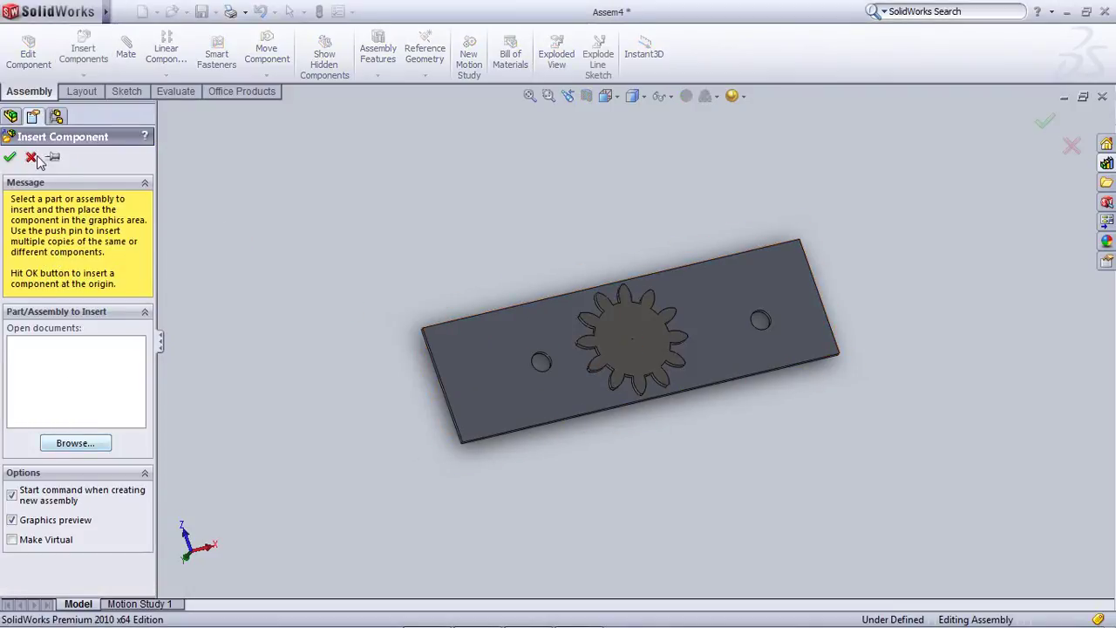
click(30, 157)
Insert a Rack (Spur Rectangular) component from the Design Library's gears into the assembly
click(1107, 165)
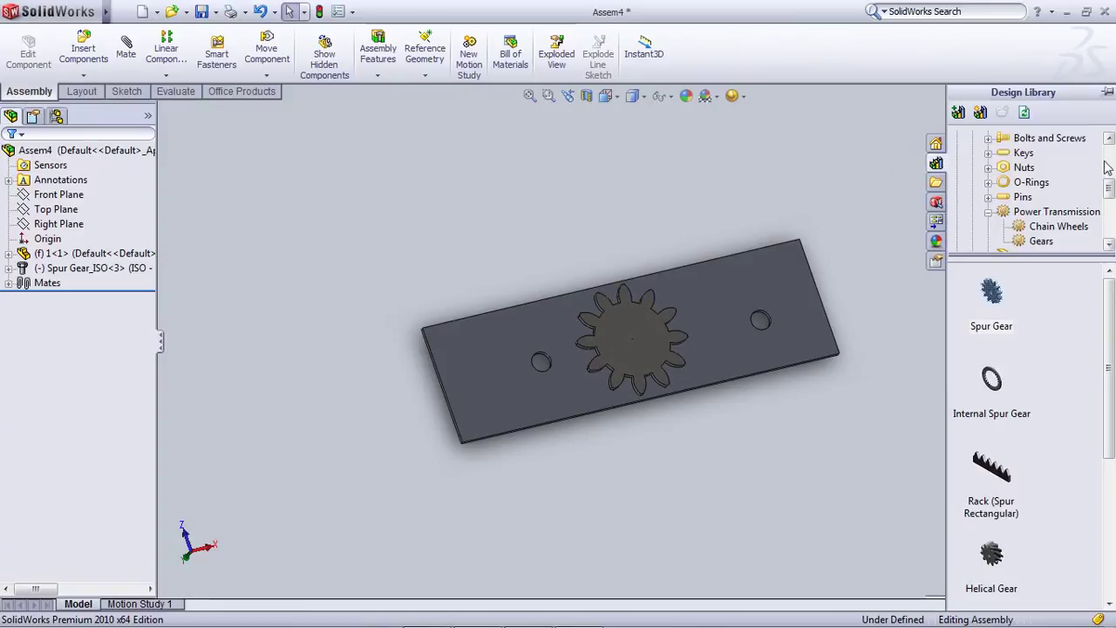
drag(1010, 488, 698, 461)
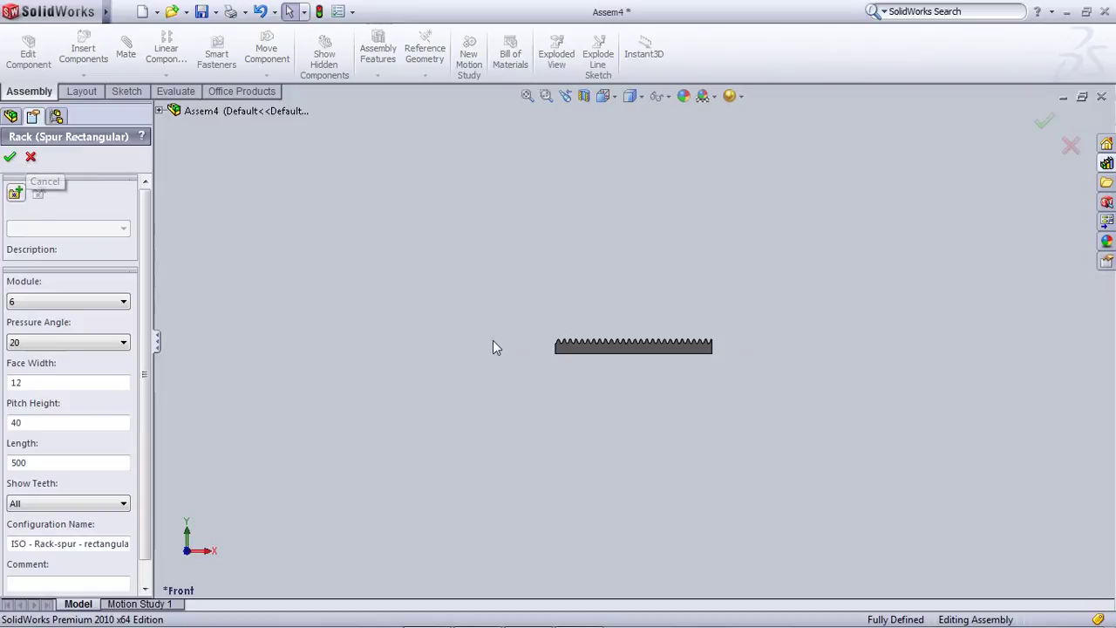
Examine the front of the inserted rack, both its teeth up close and its full length
scroll(493, 341, down, 3)
scroll(674, 307, up, 1)
scroll(674, 307, up, 2)
scroll(714, 278, down, 8)
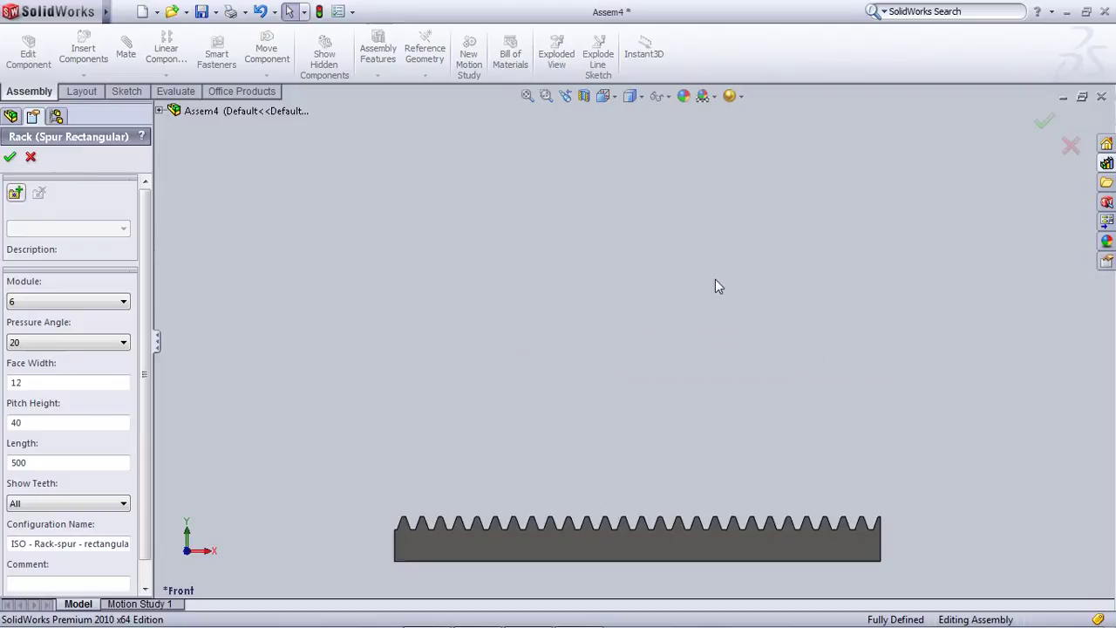
key(f)
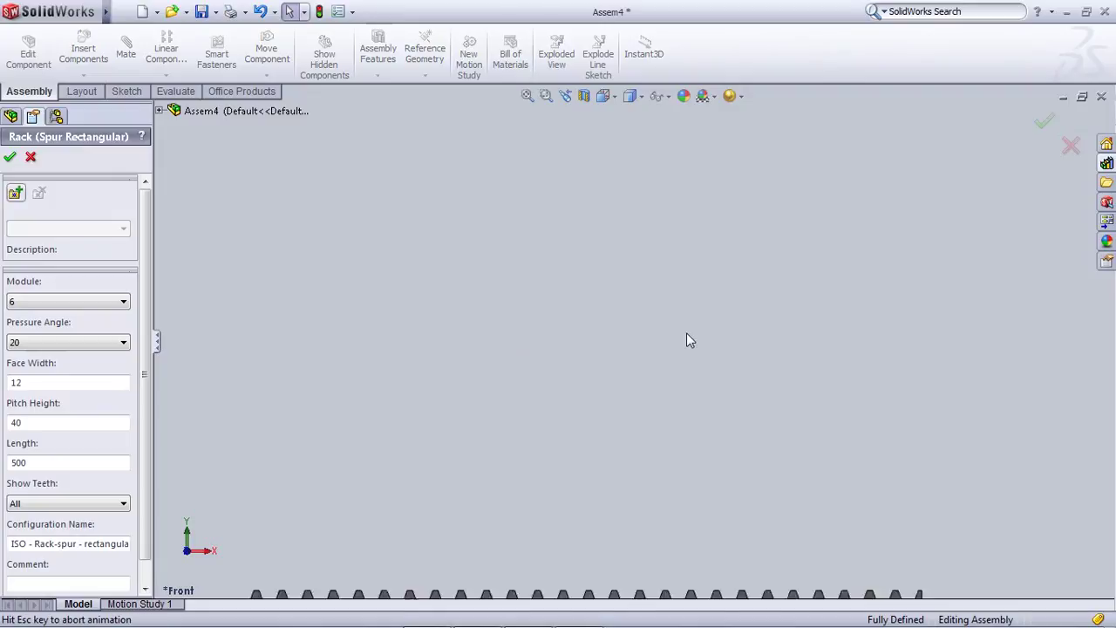
scroll(669, 337, down, 2)
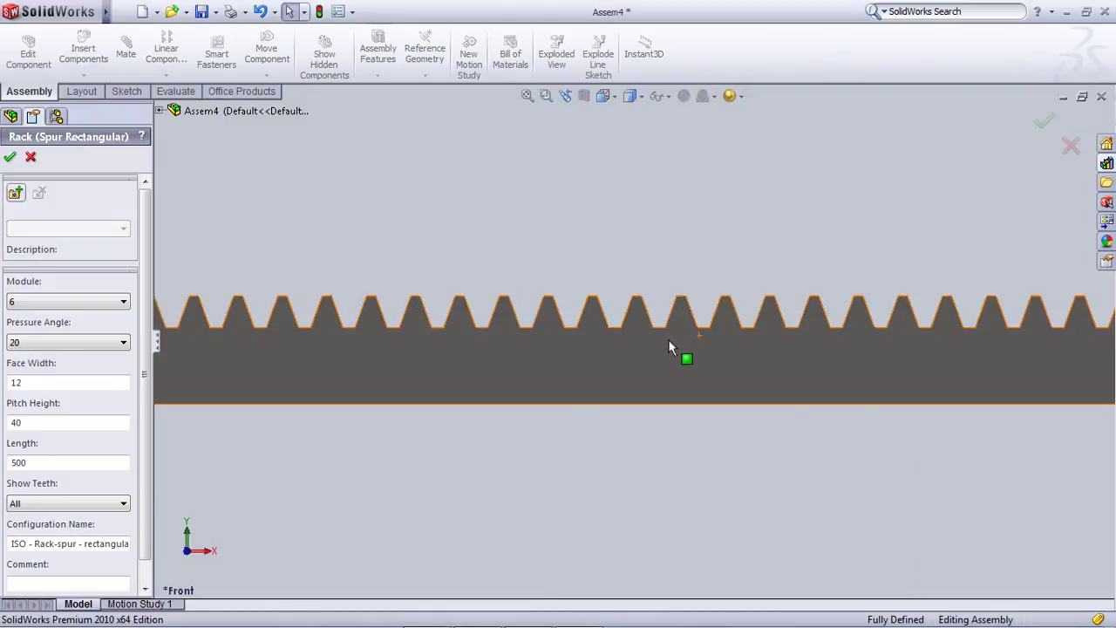
scroll(669, 339, up, 3)
scroll(670, 338, up, 5)
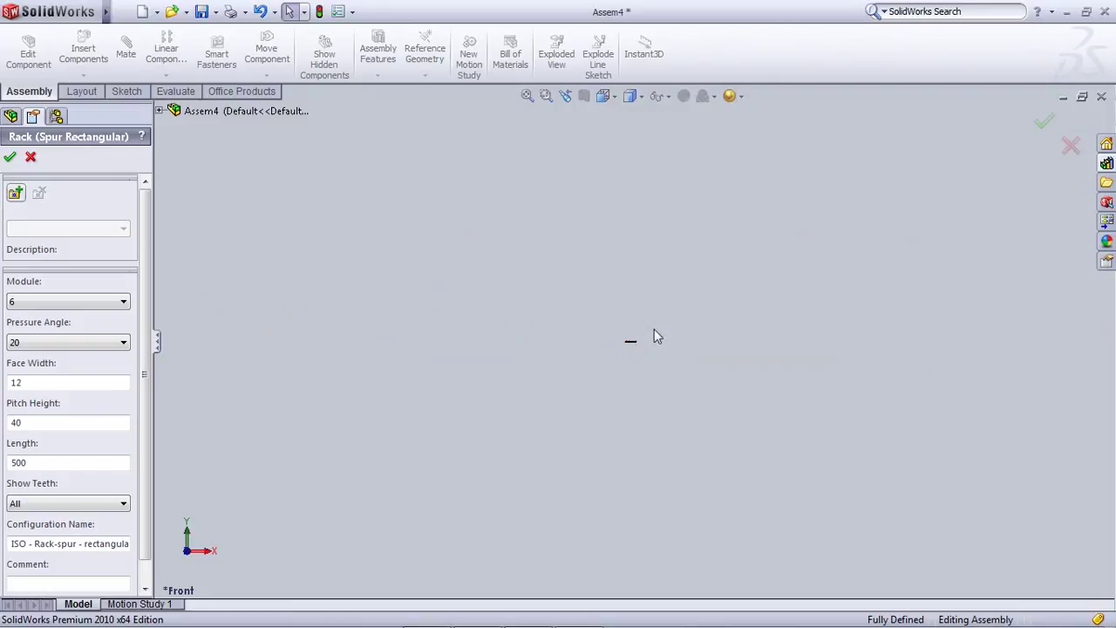
scroll(523, 396, down, 2)
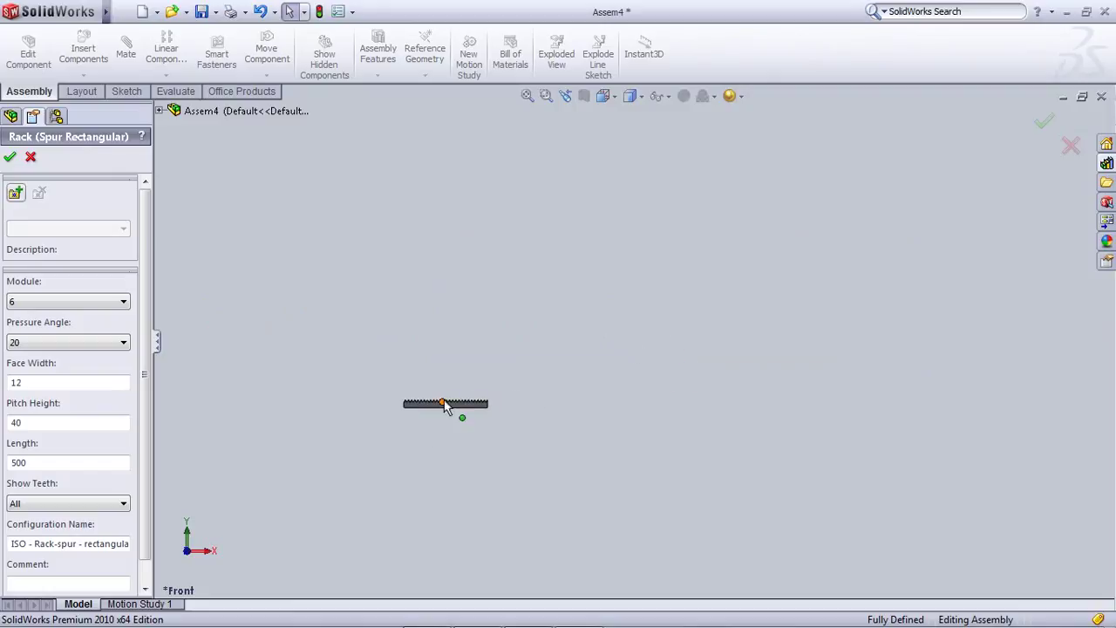
scroll(445, 401, down, 4)
scroll(650, 299, down, 3)
scroll(757, 258, up, 3)
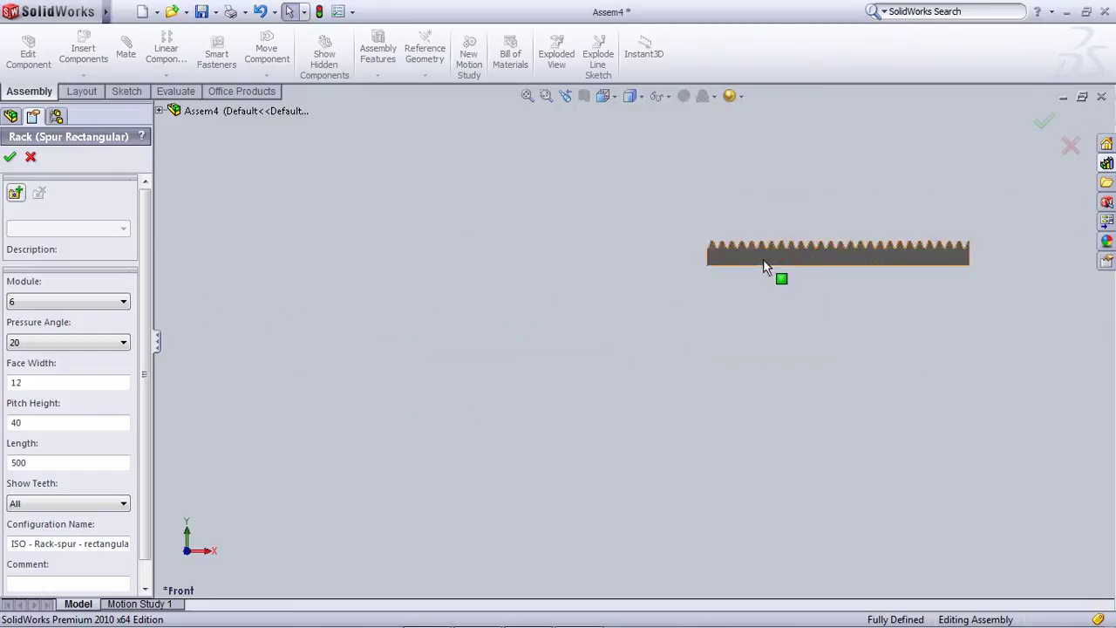
scroll(761, 261, up, 2)
scroll(744, 291, down, 3)
Try to move the rack downward in the graphics area, and dismiss its configuration
click(739, 300)
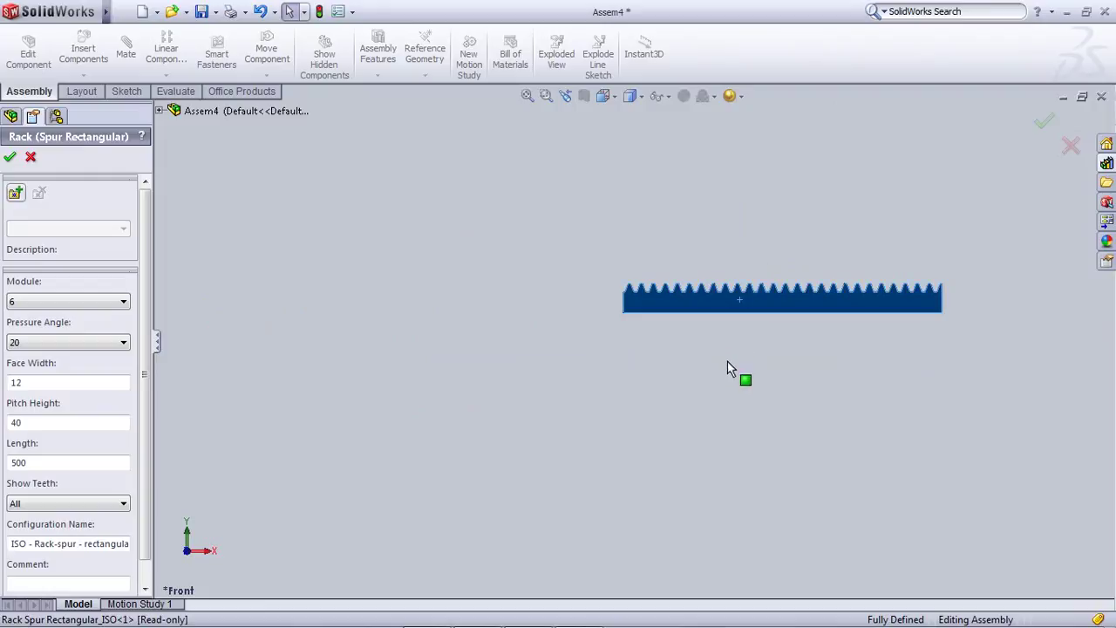
drag(727, 361, 736, 470)
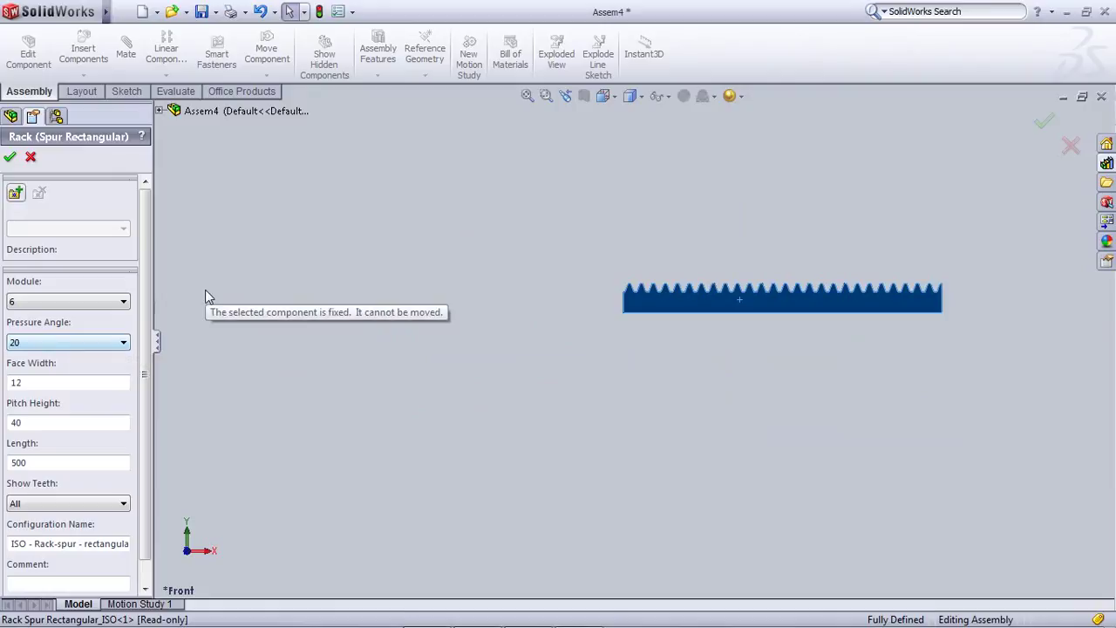
click(32, 158)
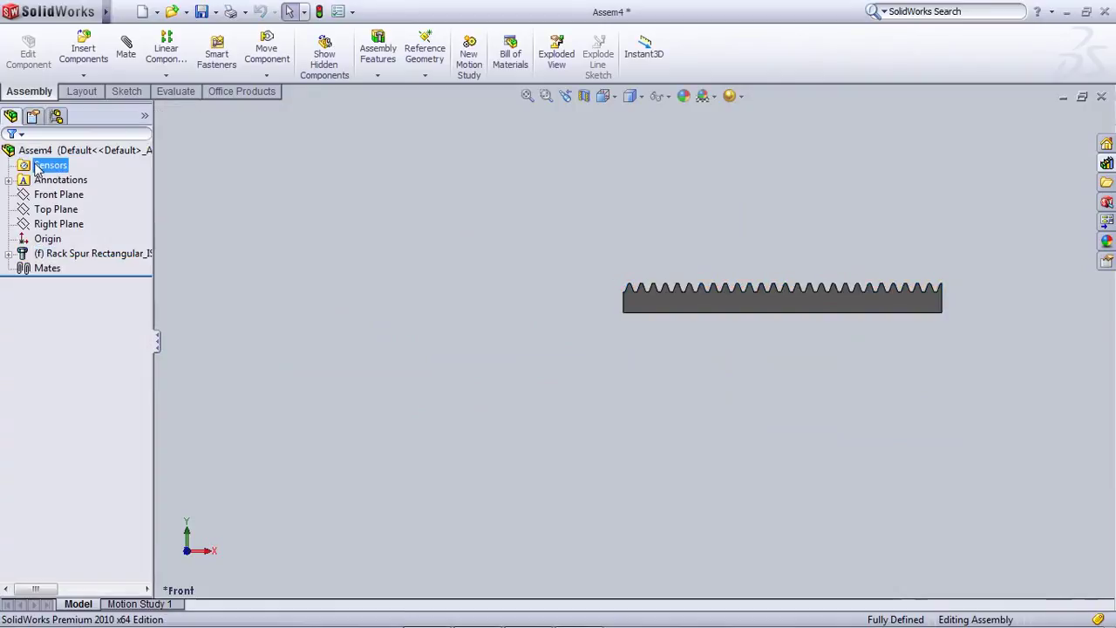
Close the rack-only assembly and decline the rebuild to return to the plate and spur gear assembly
click(341, 268)
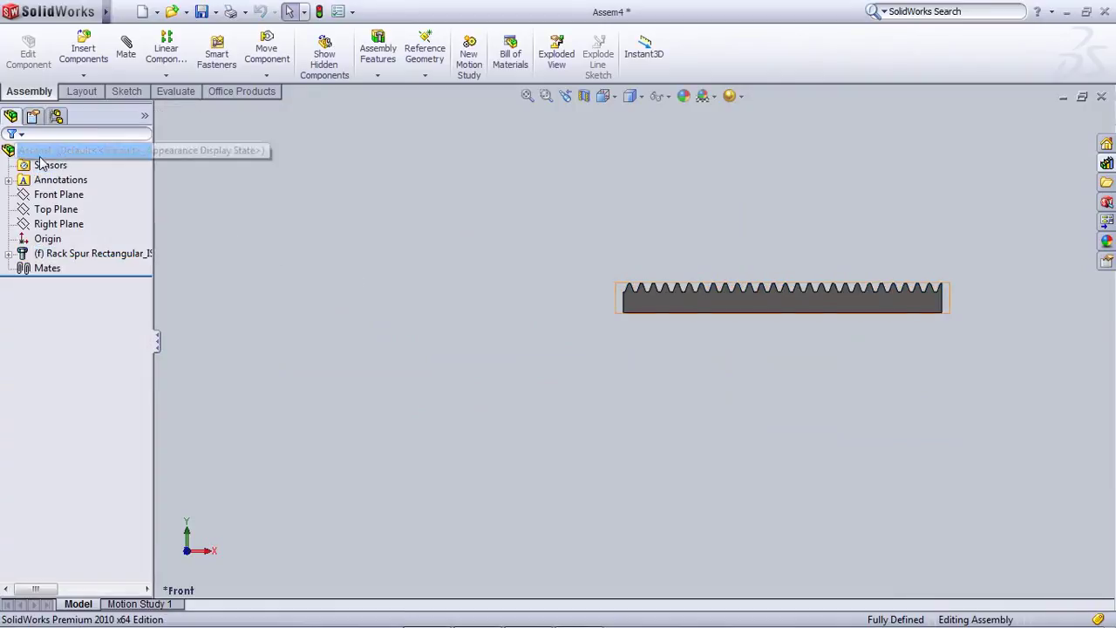
click(1102, 98)
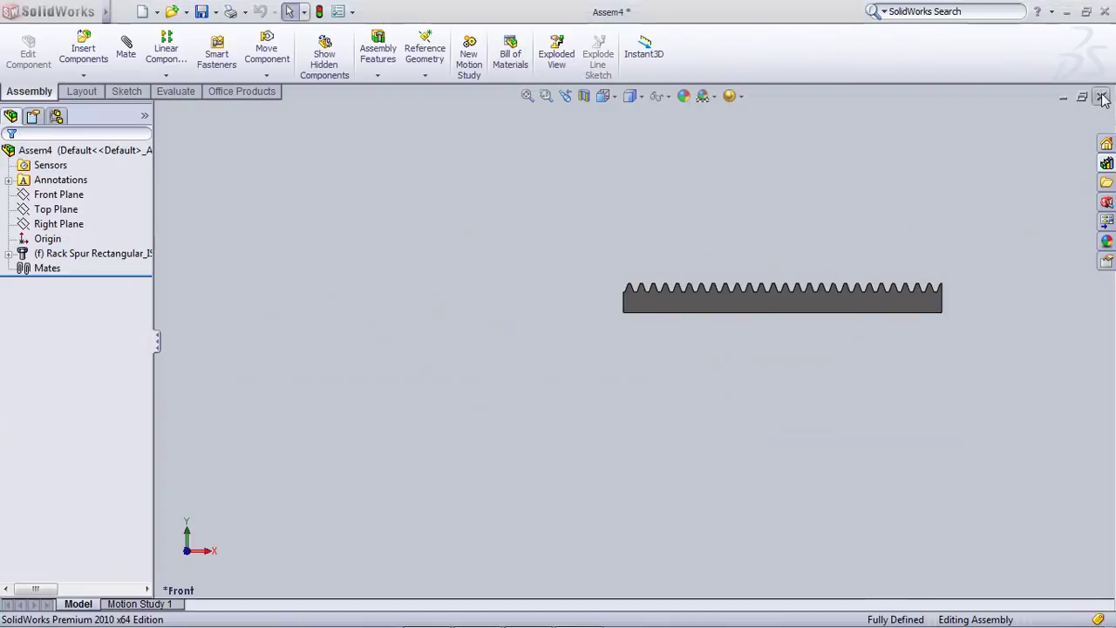
click(681, 347)
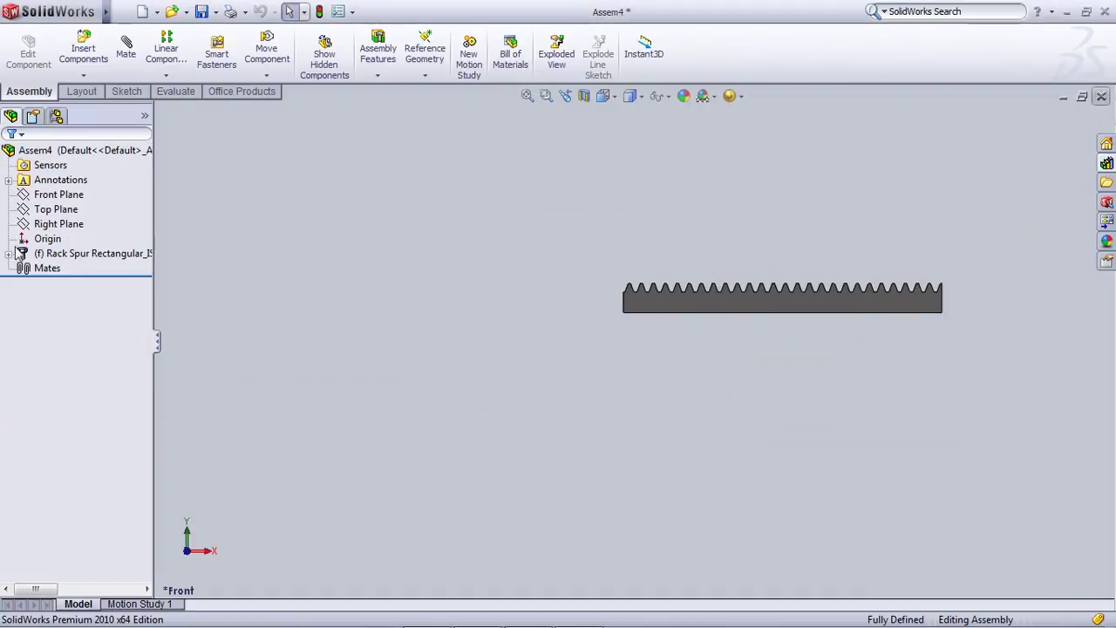
click(1101, 98)
click(603, 346)
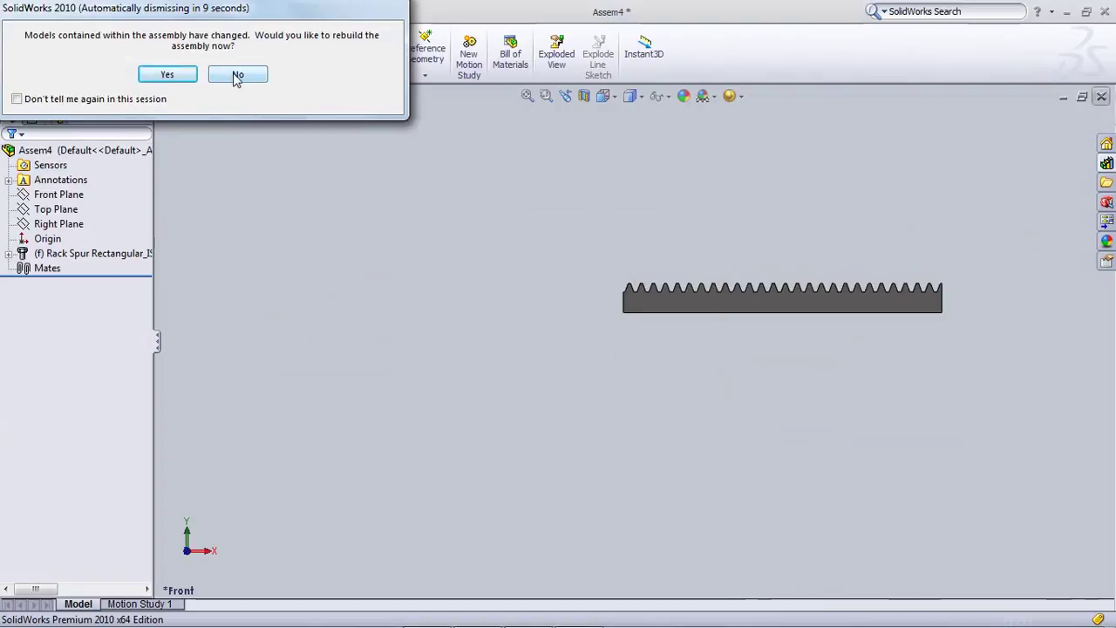
click(237, 76)
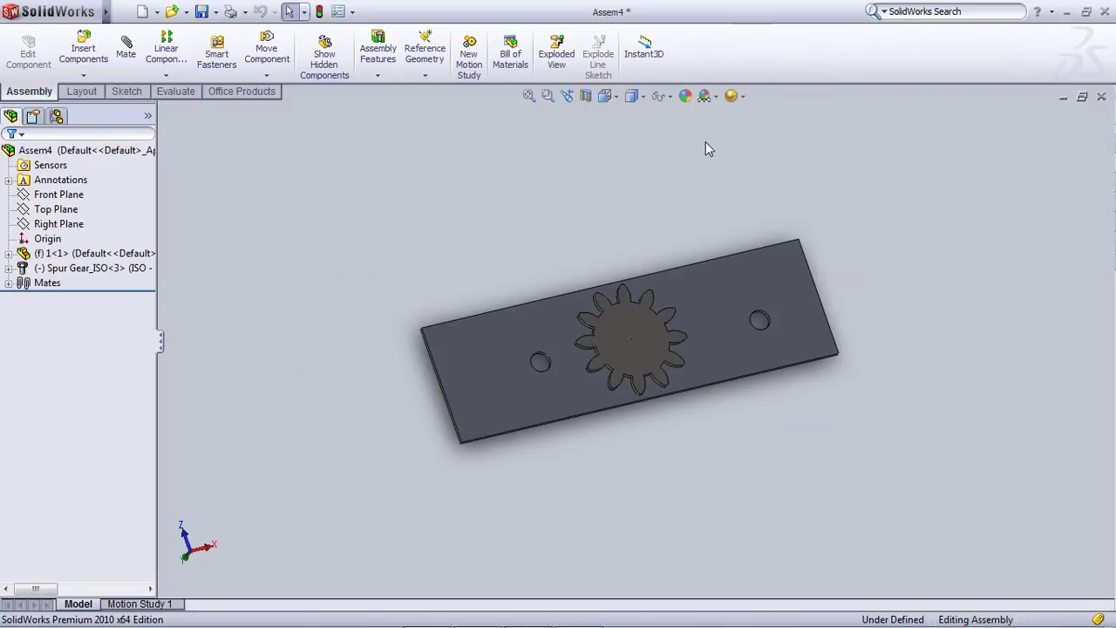
Turn on the display of the Task Pane for the plate and spur gear assembly
key(ctrl+5)
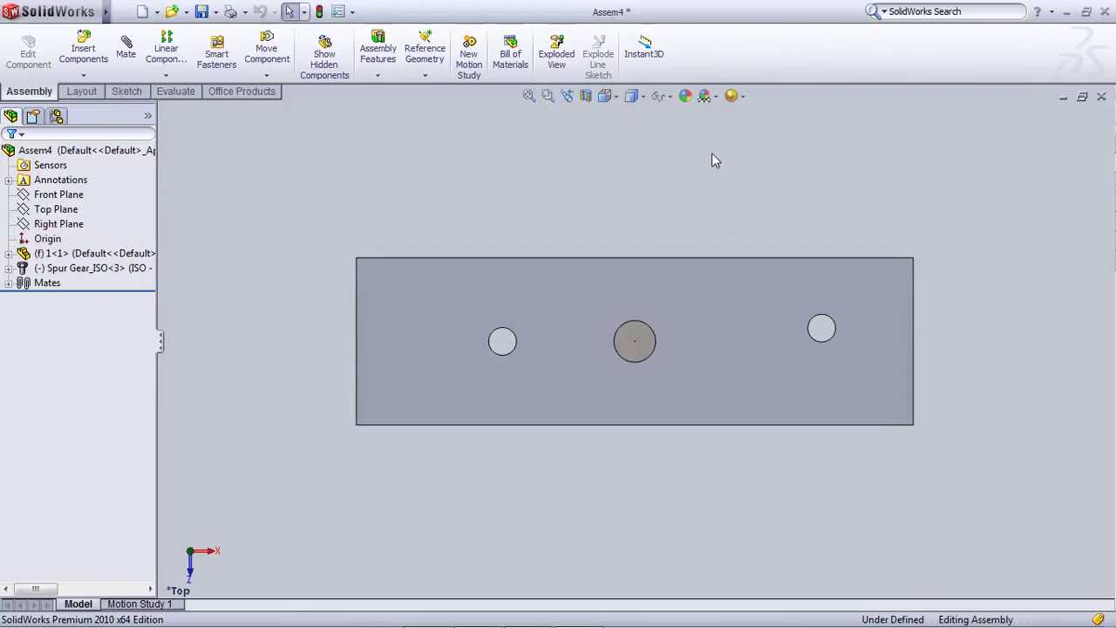
key(ctrl+6)
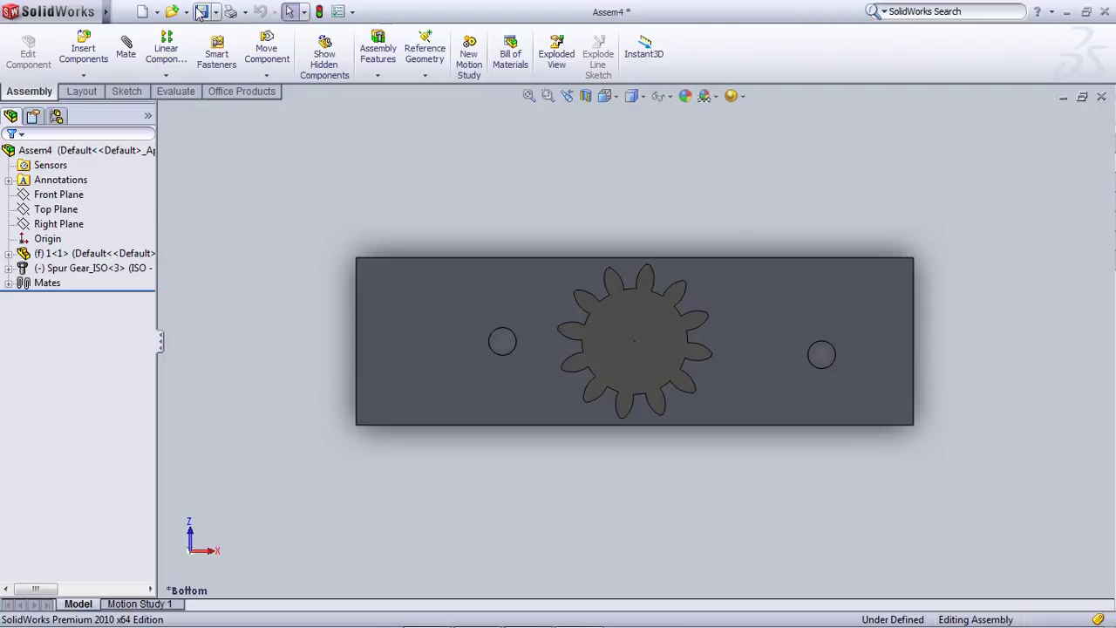
mouse_move(124, 16)
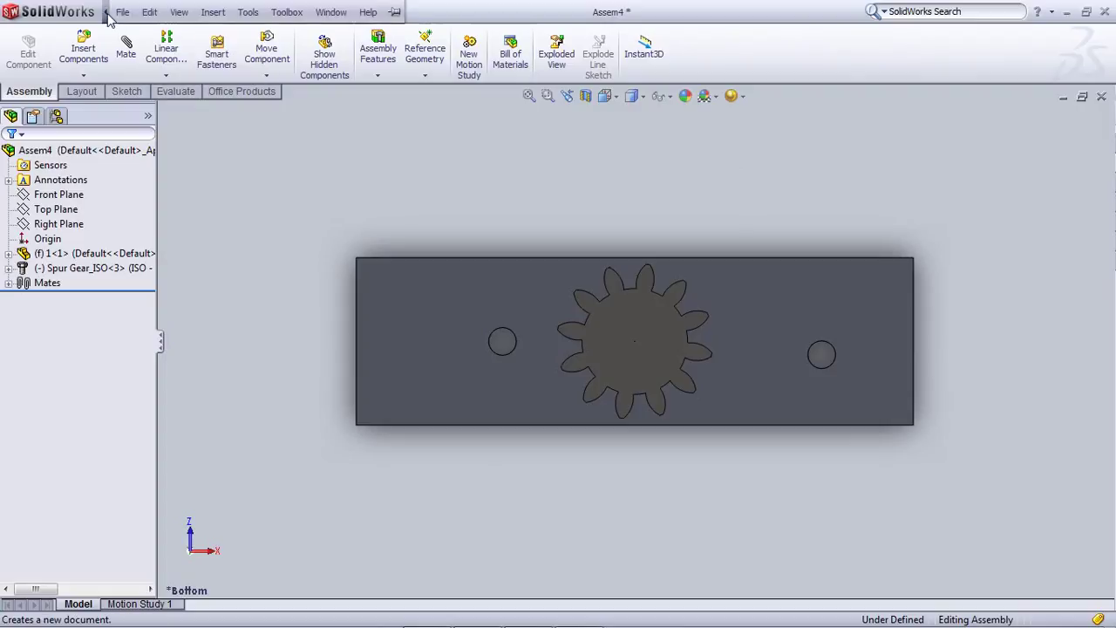
click(174, 12)
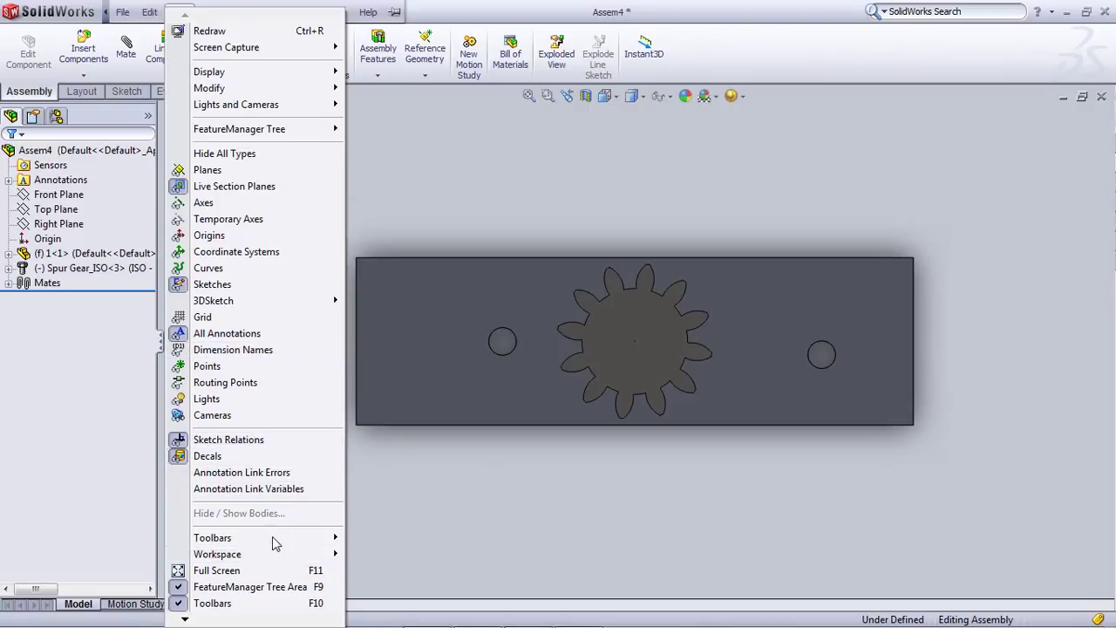
mouse_move(273, 543)
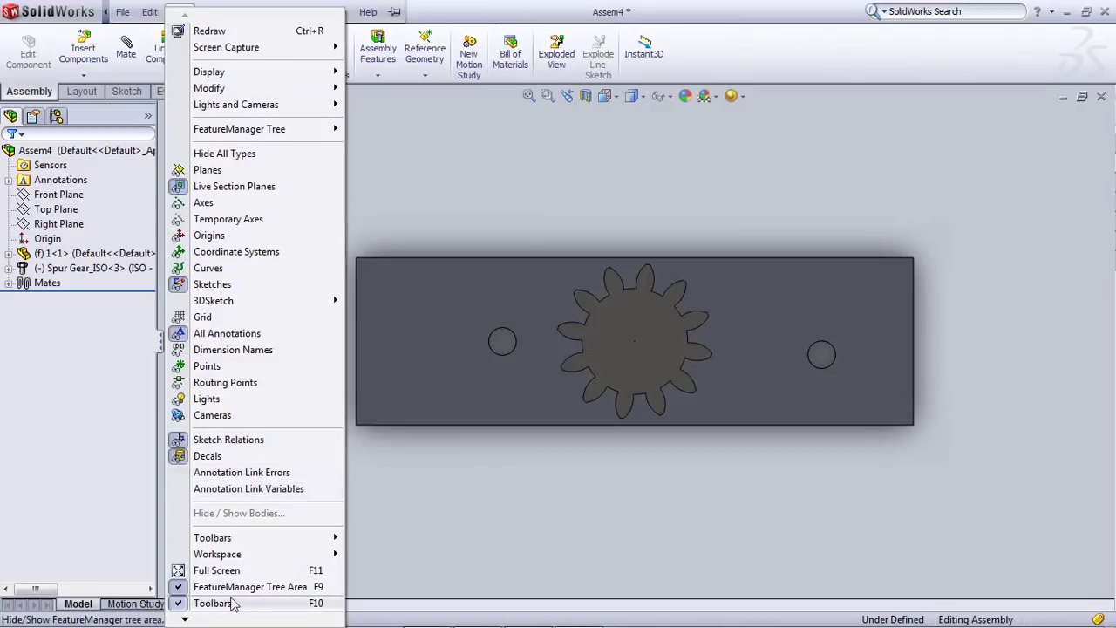
mouse_move(184, 619)
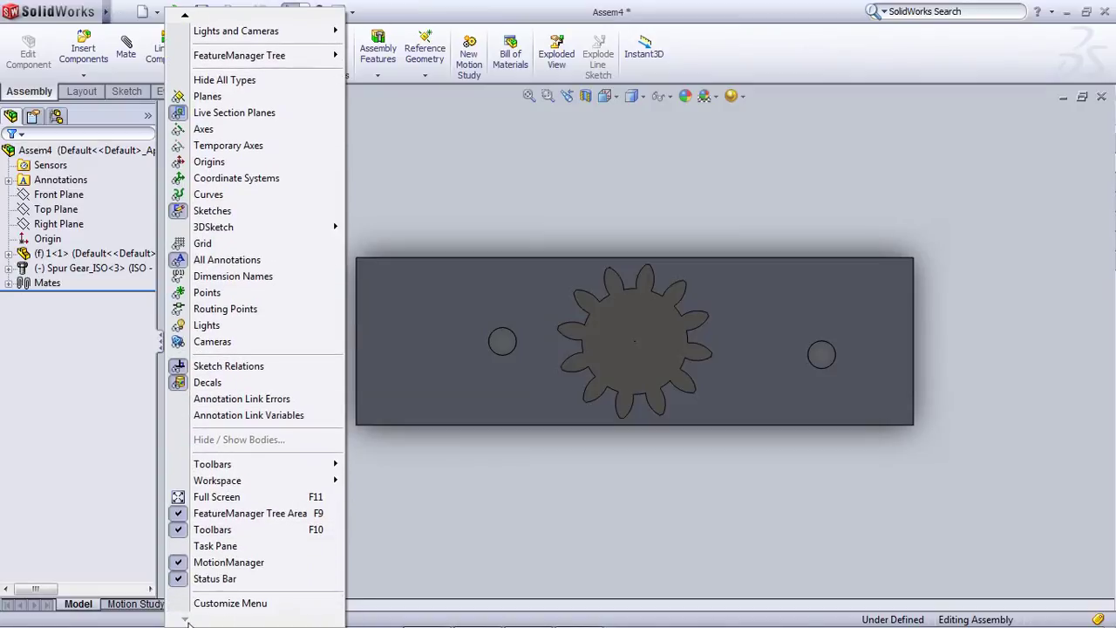
click(247, 547)
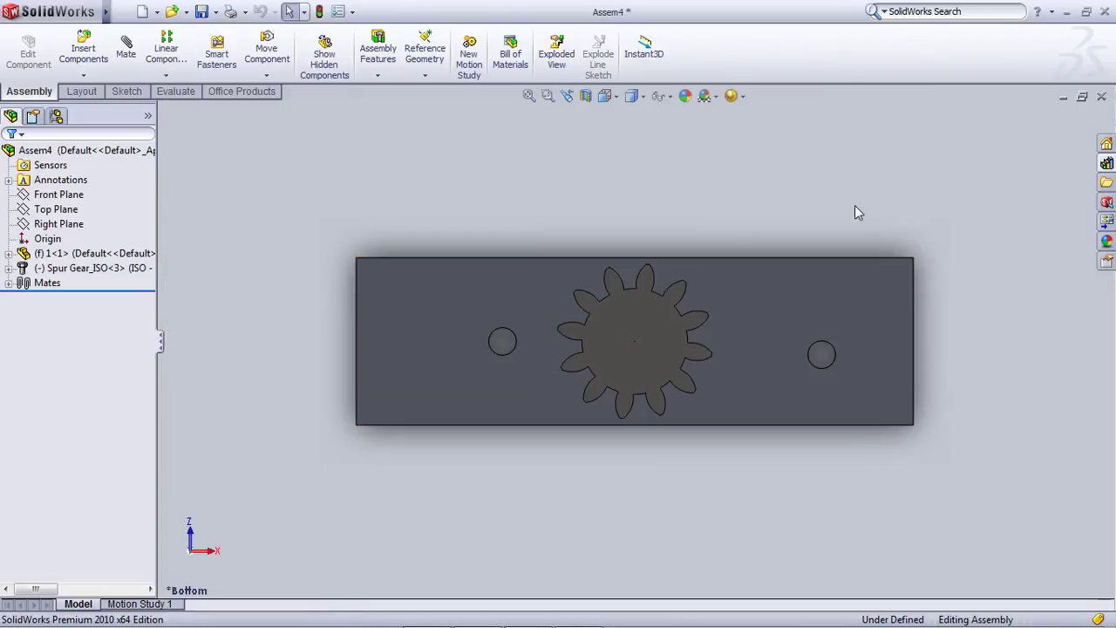
Insert a Rack (Spur Rectangular) from the Design Library beside the plate's long edge, below the spur gear
click(1107, 163)
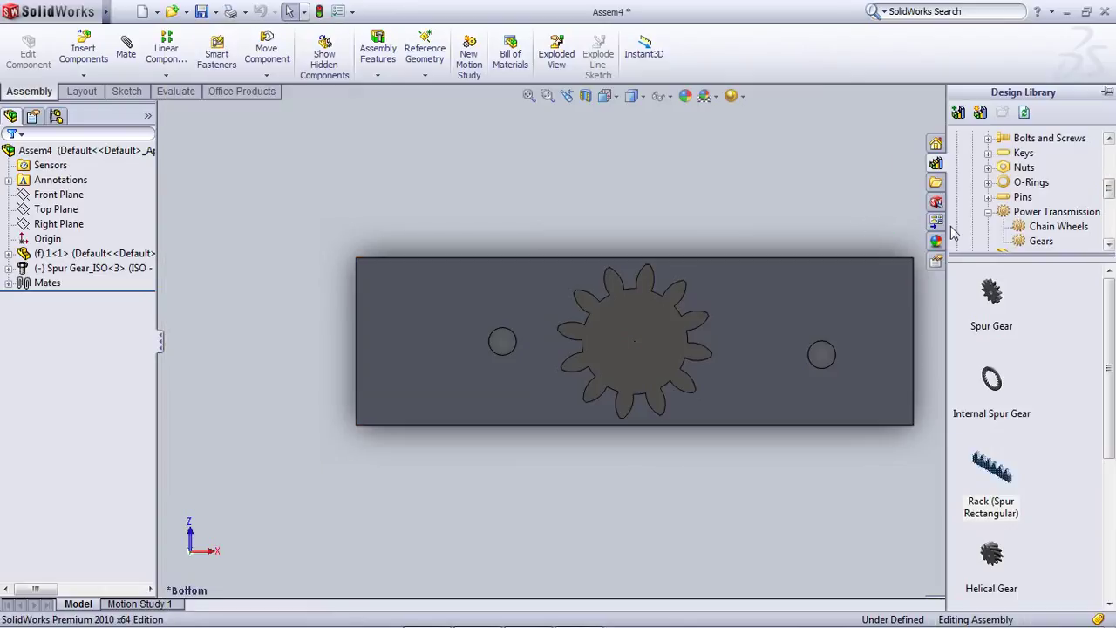
drag(999, 483, 719, 483)
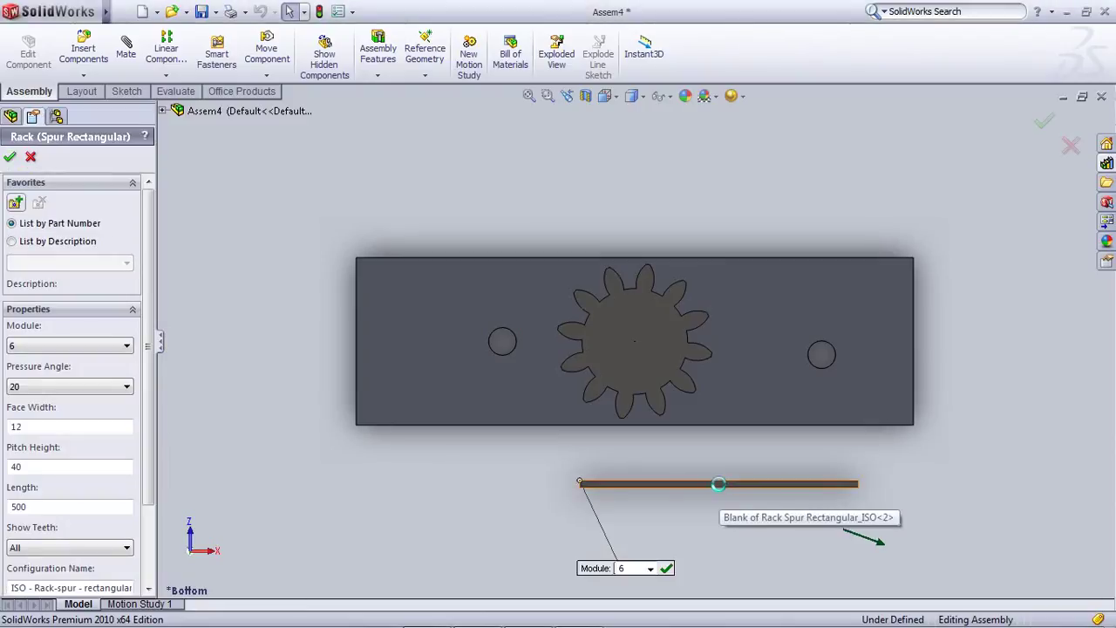
scroll(659, 489, down, 5)
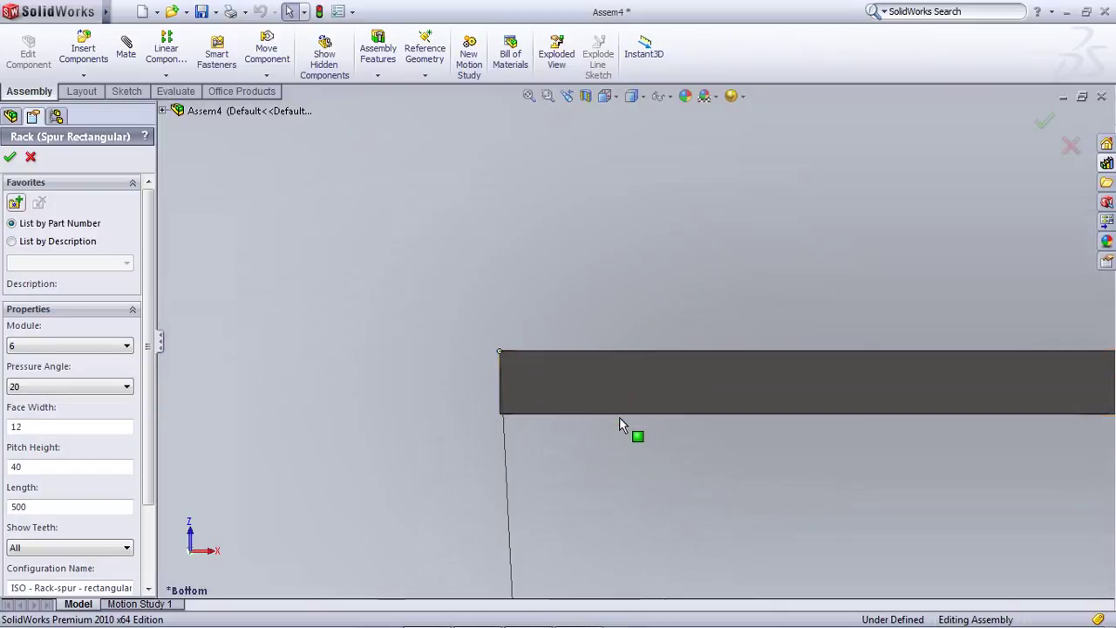
middle_drag(578, 428, 642, 419)
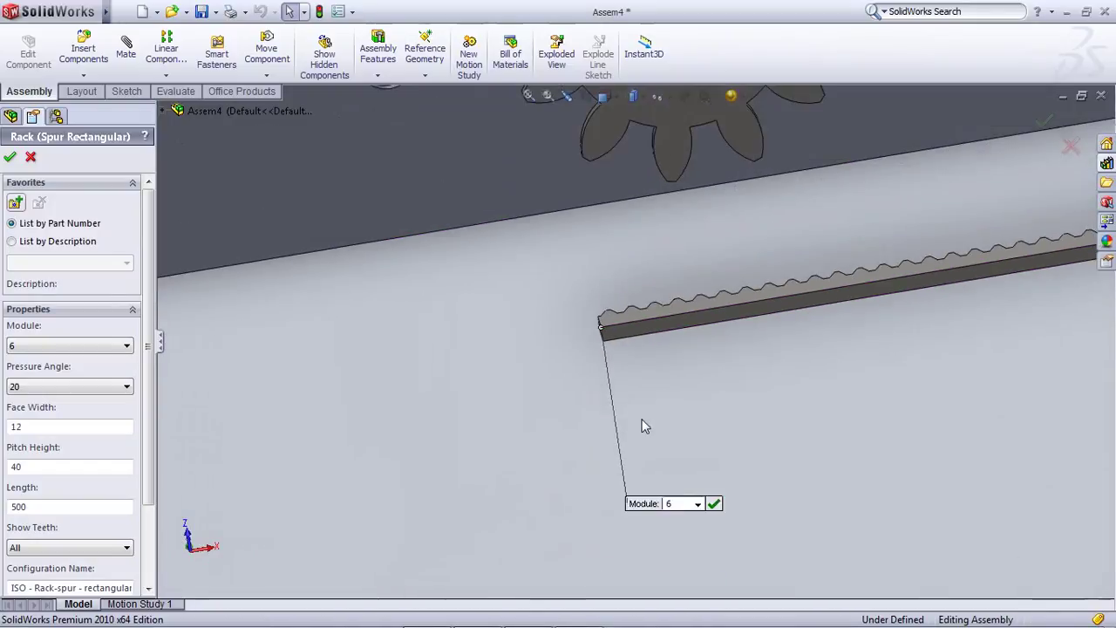
scroll(642, 419, up, 3)
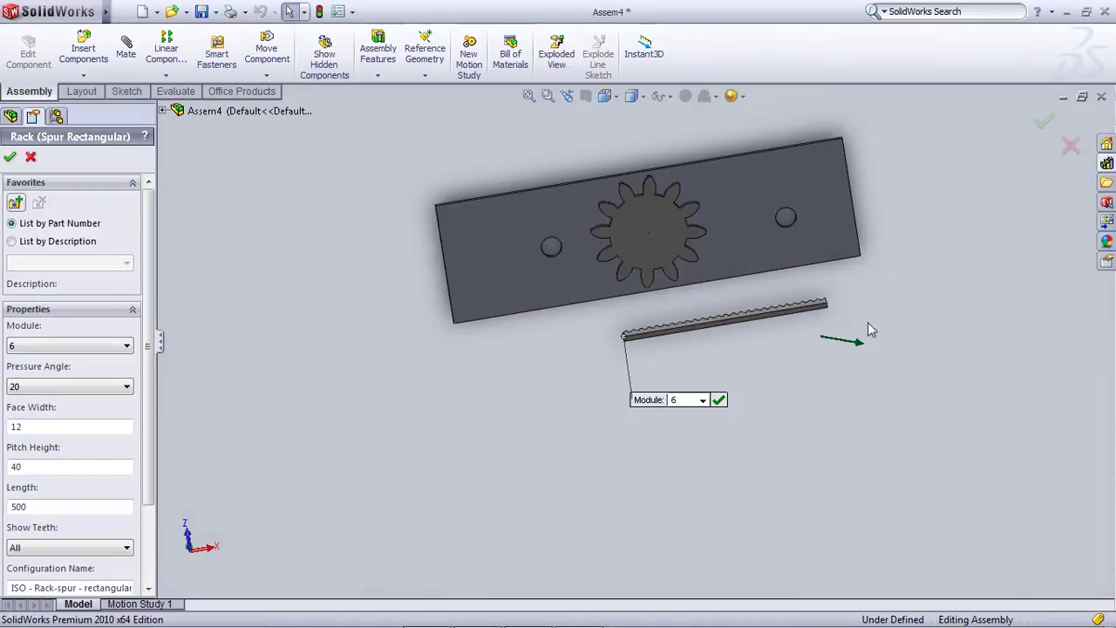
Try larger tooth sizes on the rack with module values 12, 16 and 20
click(128, 347)
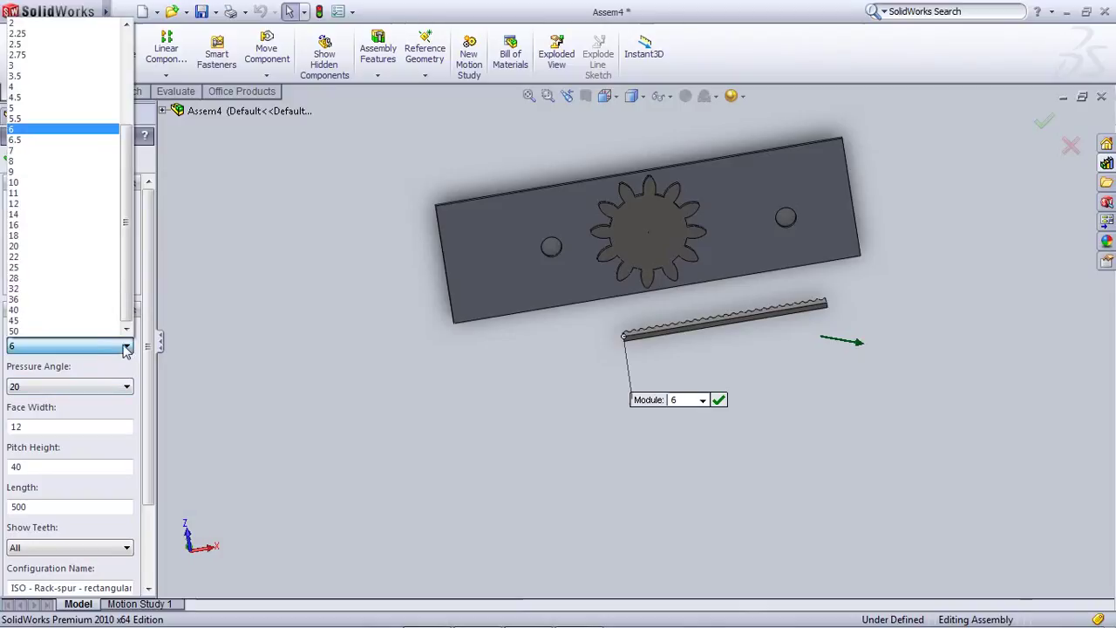
click(29, 203)
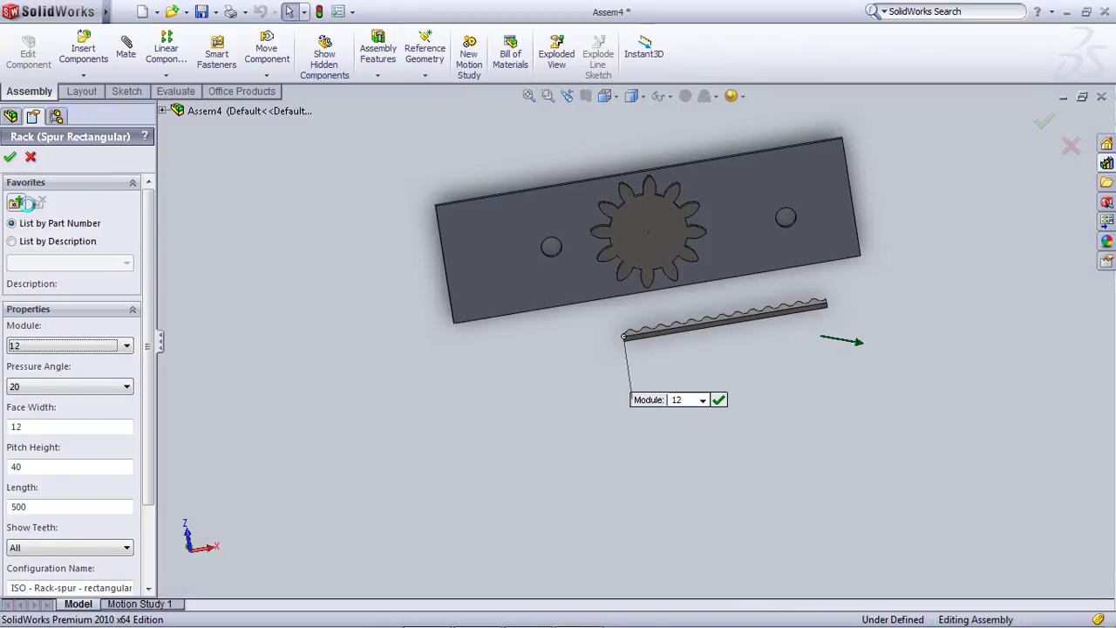
scroll(59, 448, down, 1)
scroll(49, 505, down, 1)
scroll(48, 506, down, 1)
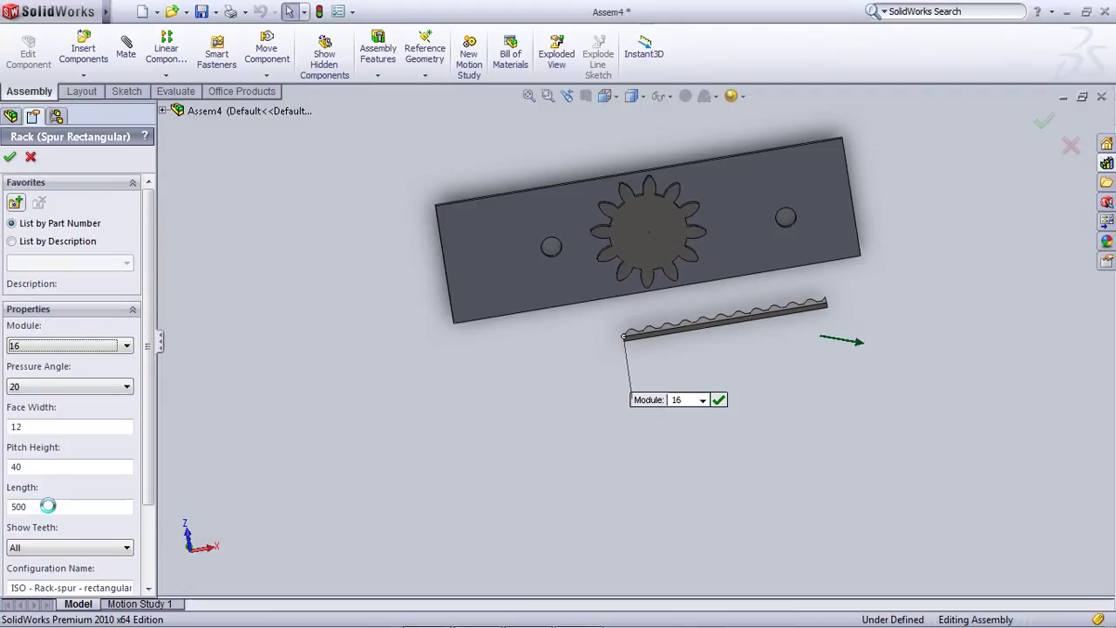
scroll(48, 506, down, 1)
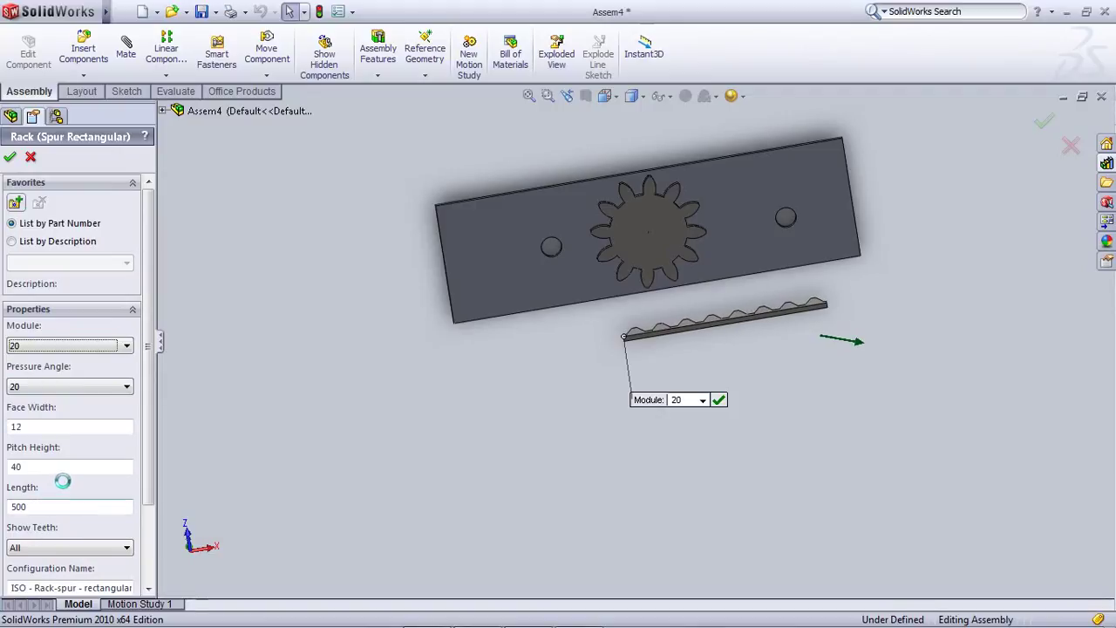
Set the rack's module to 4.5
mouse_move(149, 432)
mouse_down()
mouse_move(151, 487)
mouse_move(152, 423)
mouse_up()
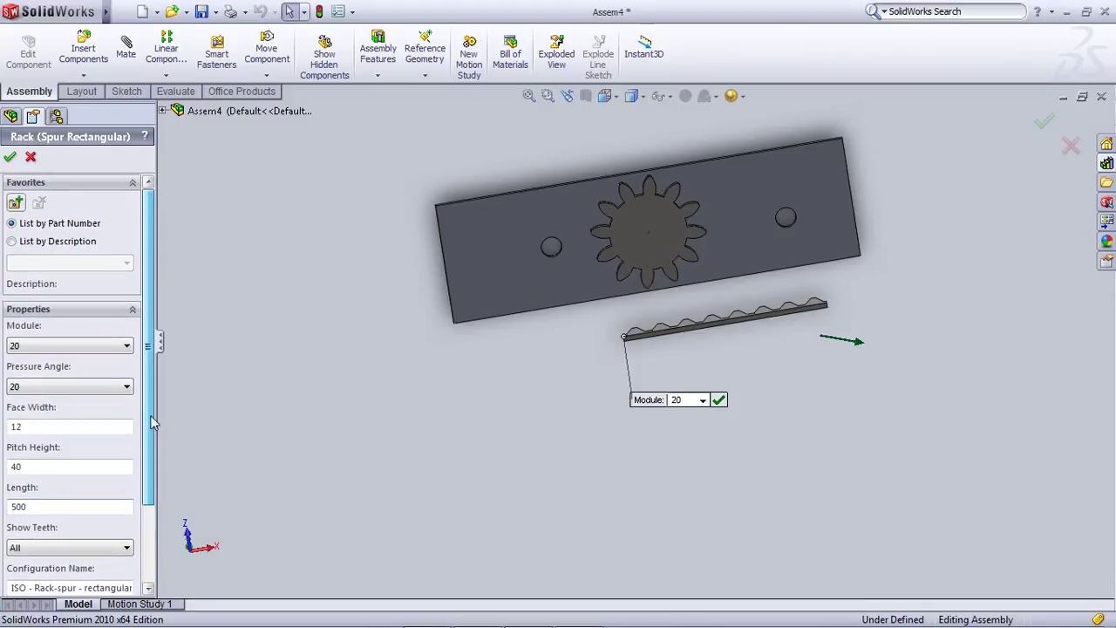
click(126, 345)
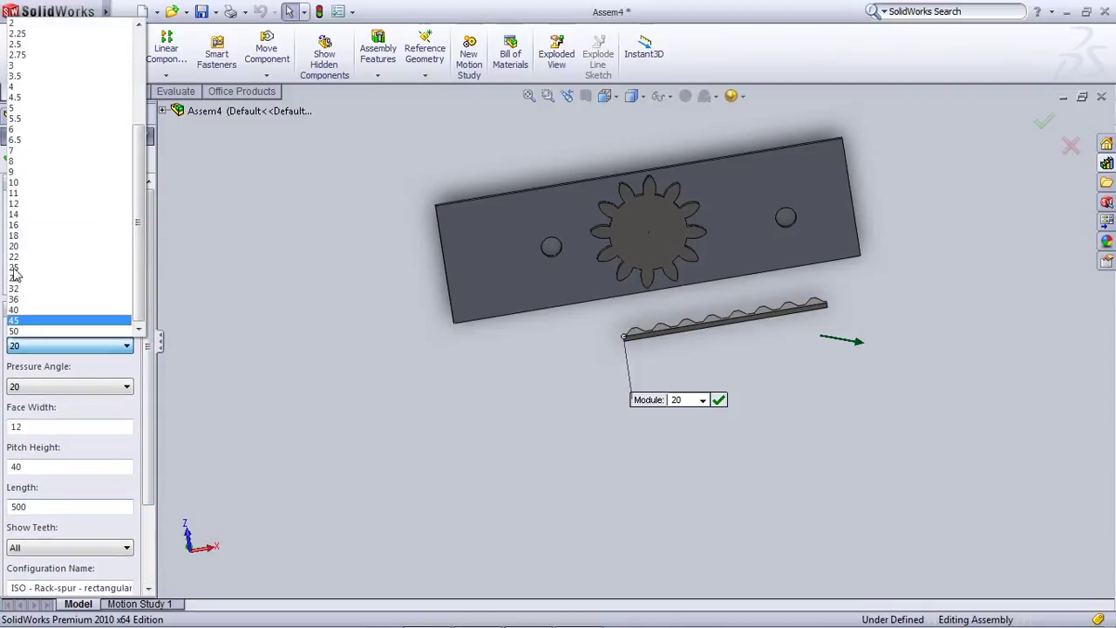
click(59, 97)
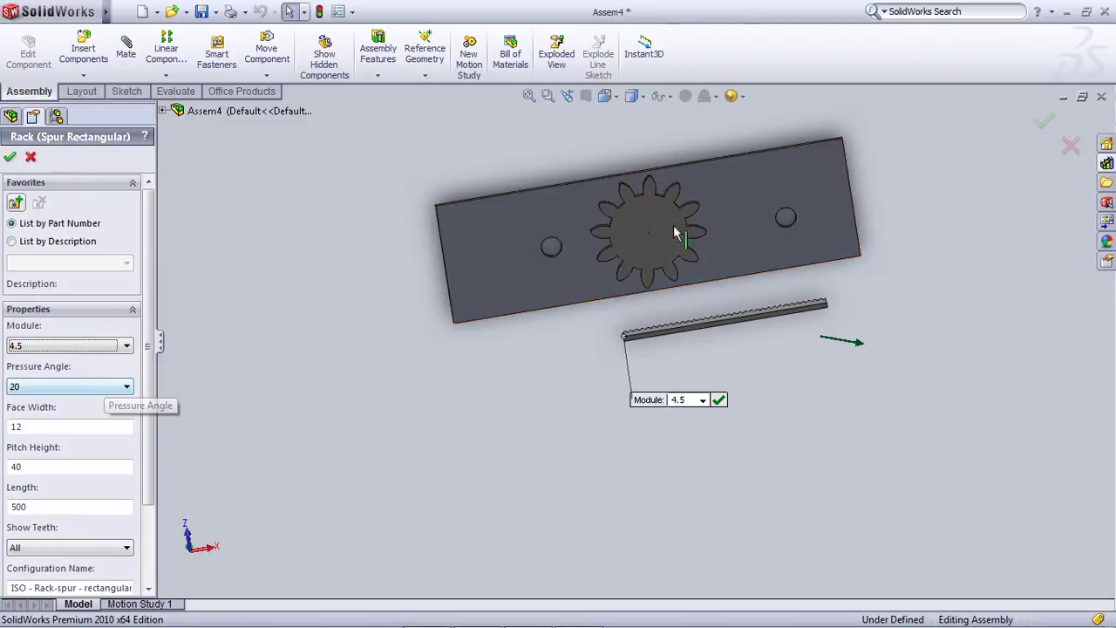
Examine the rack's tooth size against the spur gear's teeth from several angles and distances
scroll(698, 320, down, 5)
scroll(685, 330, up, 3)
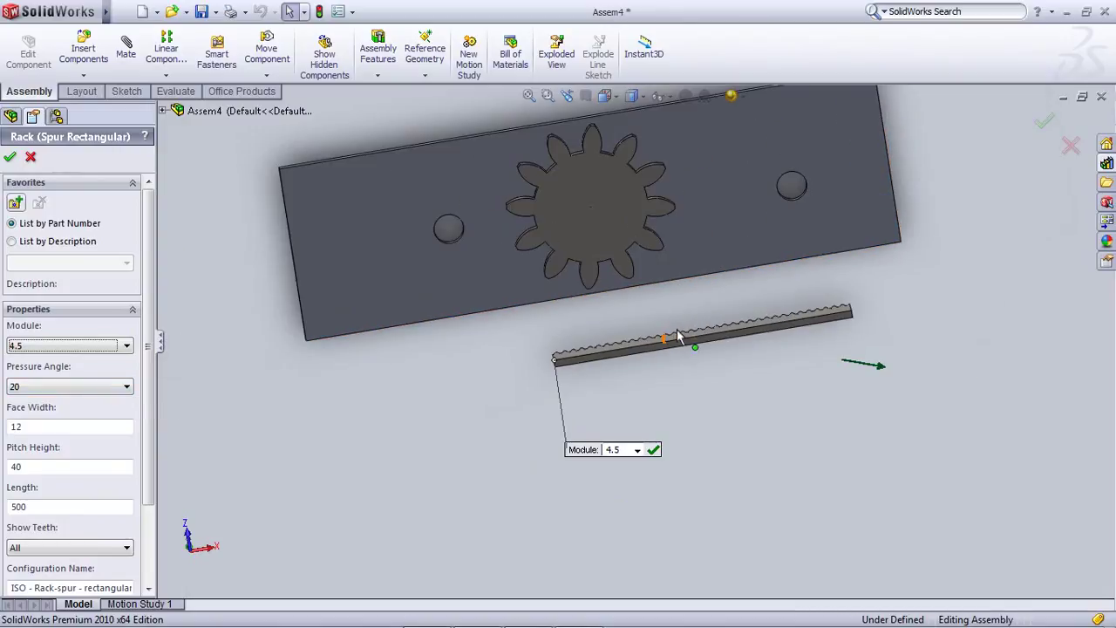
scroll(649, 336, down, 3)
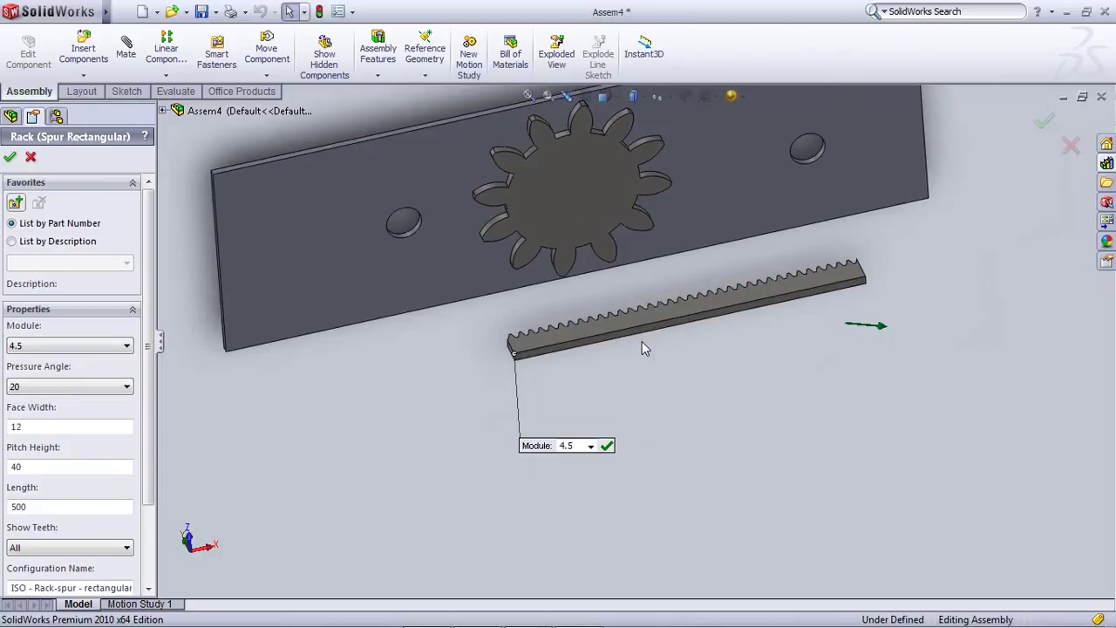
mouse_move(4, 10)
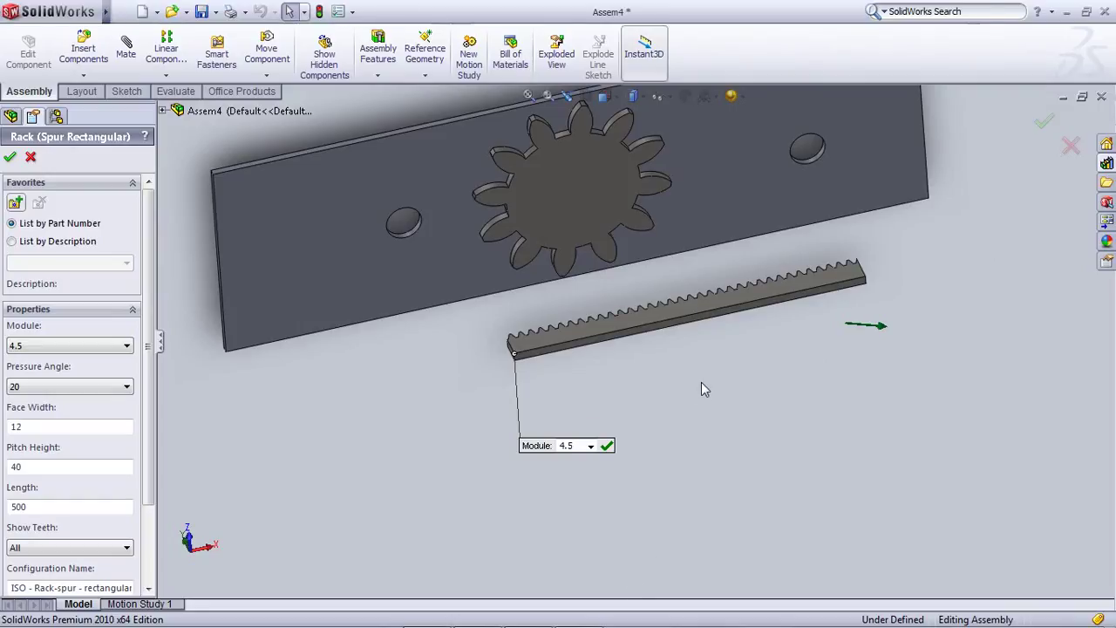
scroll(681, 371, up, 1)
scroll(659, 354, up, 1)
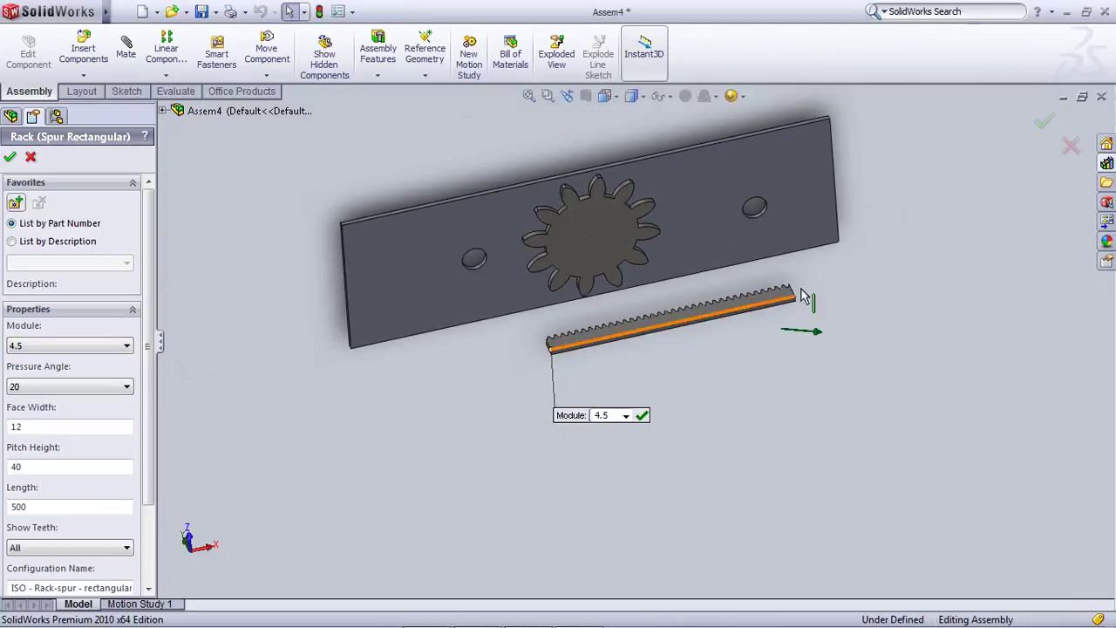
scroll(627, 314, up, 3)
scroll(641, 259, down, 4)
scroll(641, 259, up, 3)
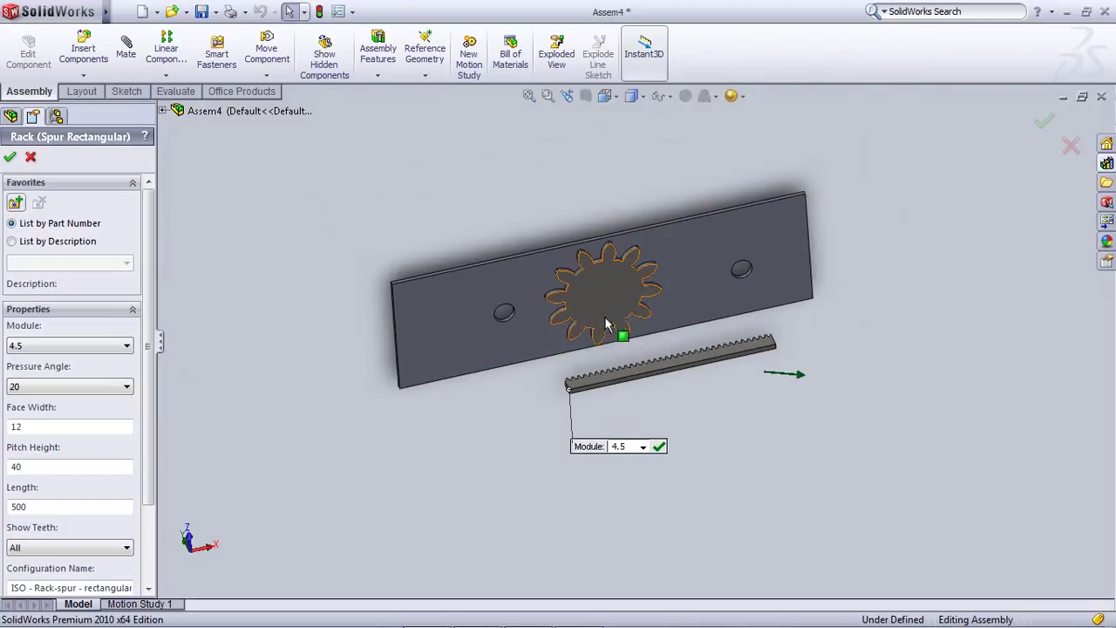
middle_drag(641, 259, 637, 289)
scroll(624, 371, down, 3)
scroll(624, 371, down, 1)
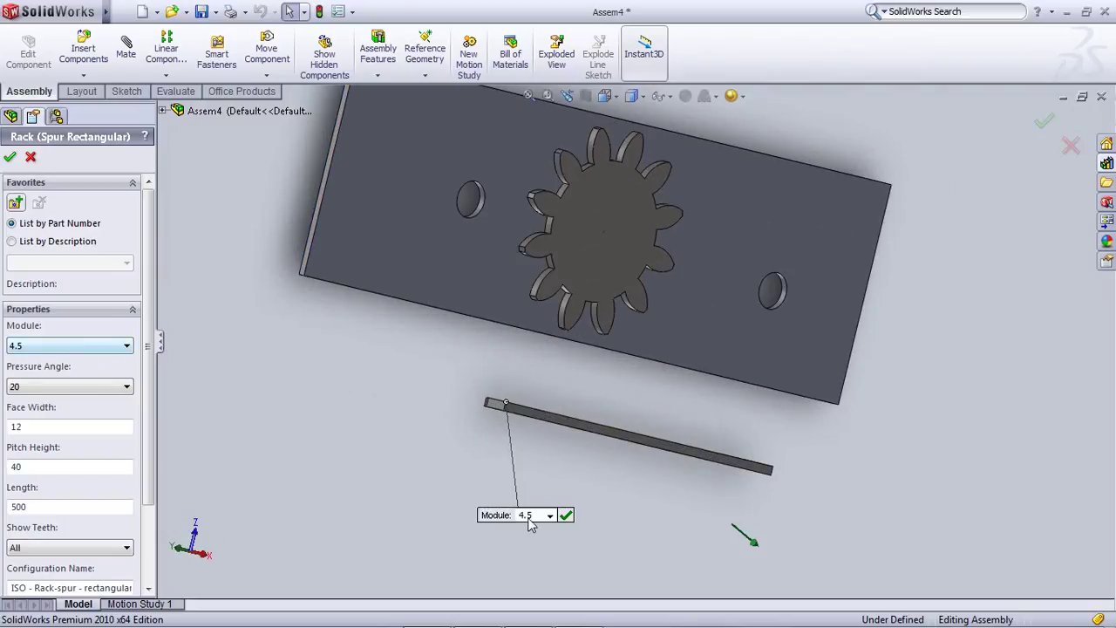
middle_drag(531, 523, 984, 242)
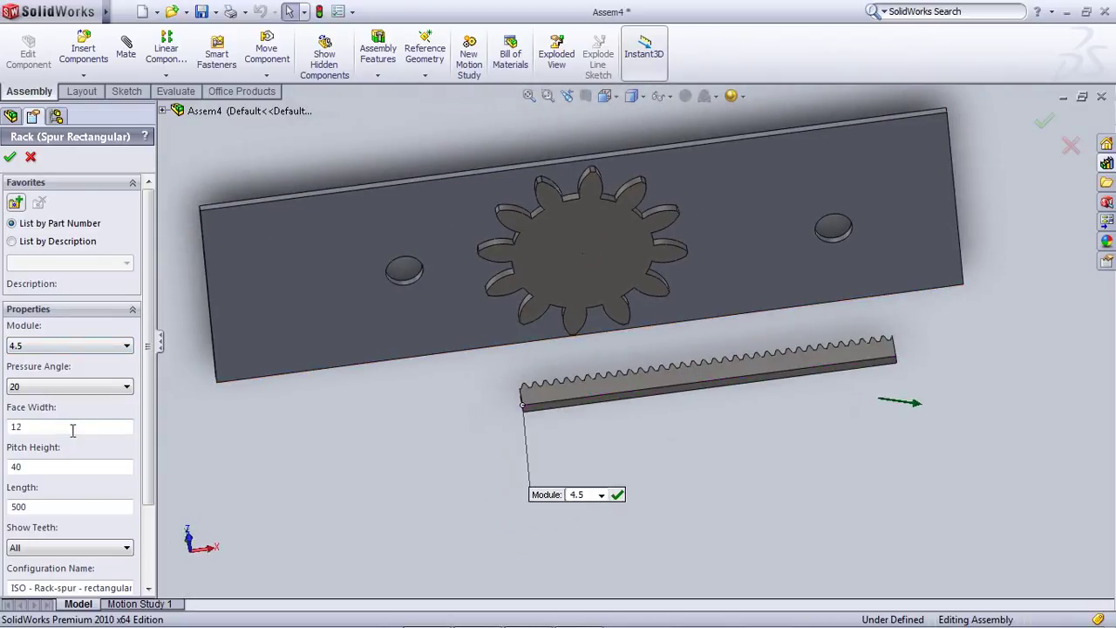
Set the rack's module to 16
drag(72, 428, 2, 434)
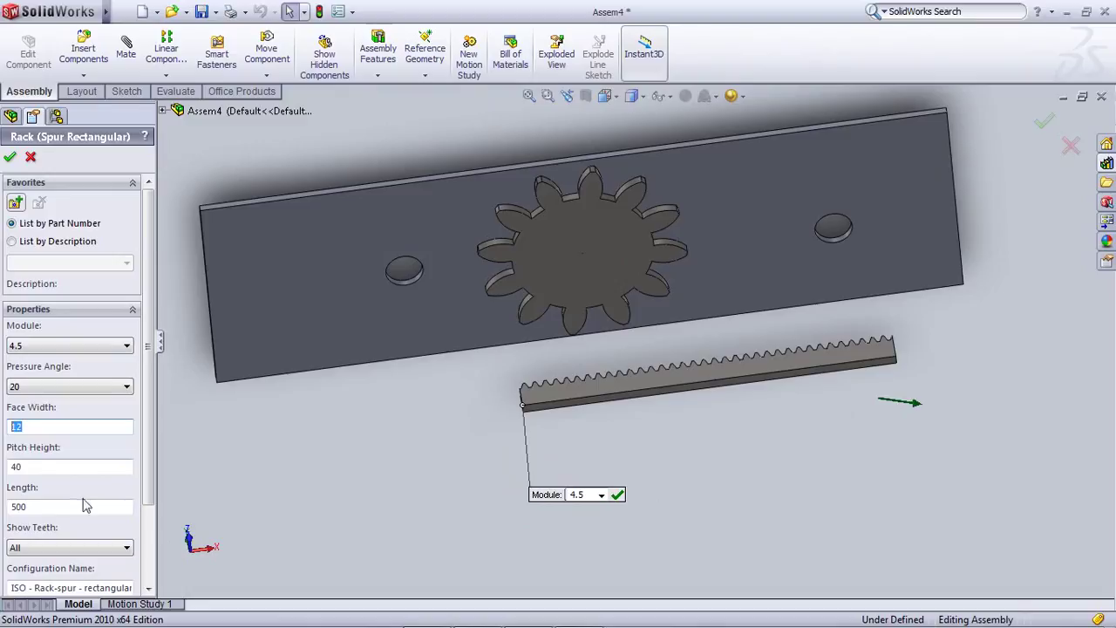
scroll(132, 468, down, 3)
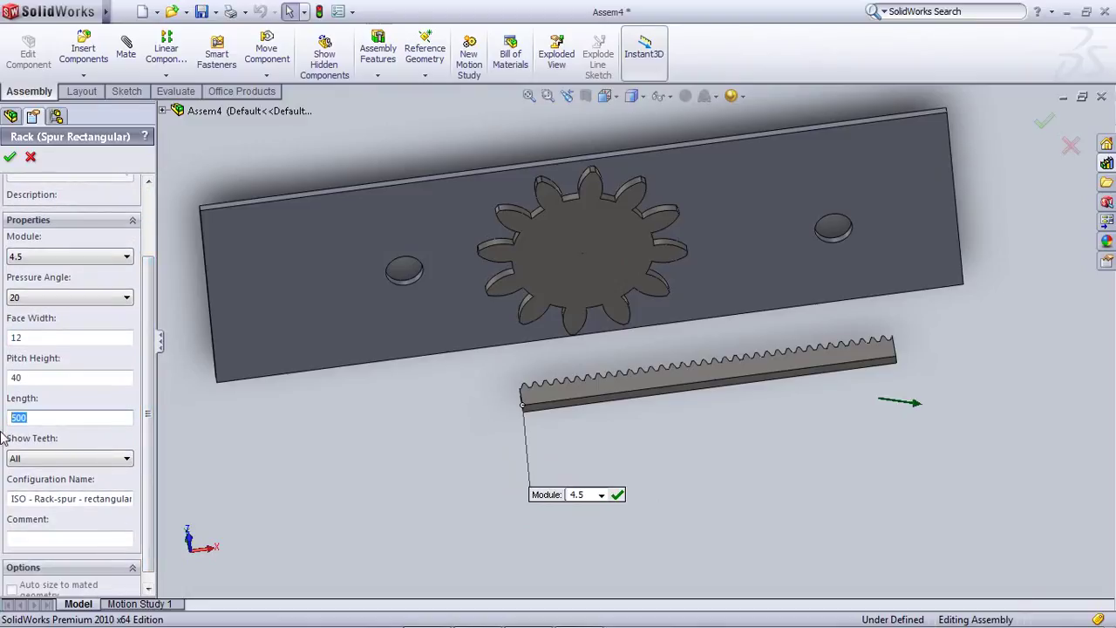
drag(198, 451, 203, 450)
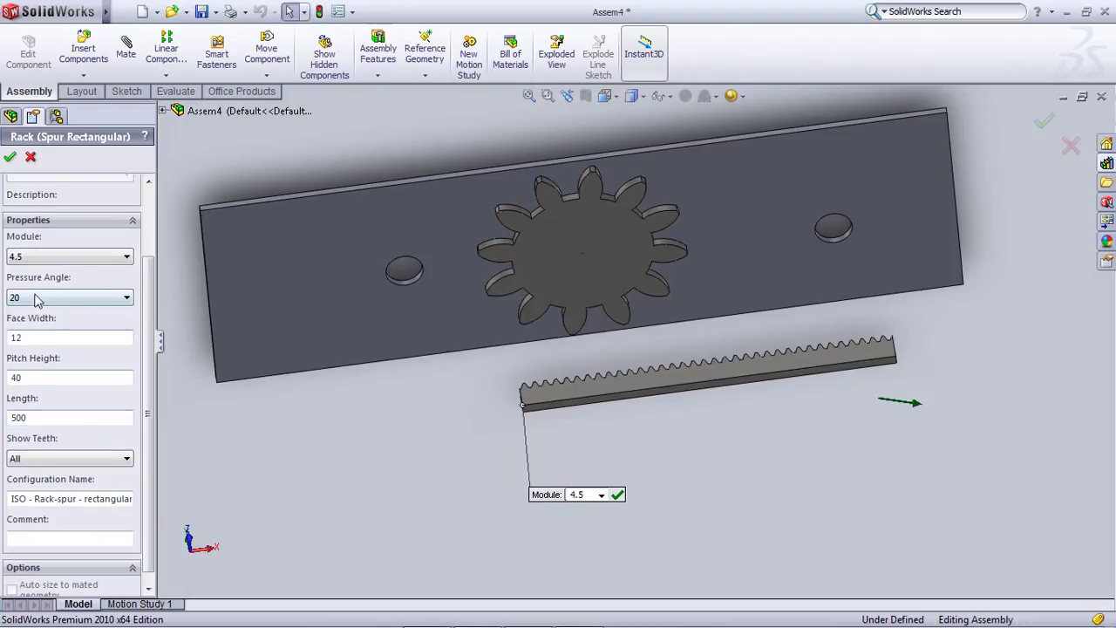
click(48, 258)
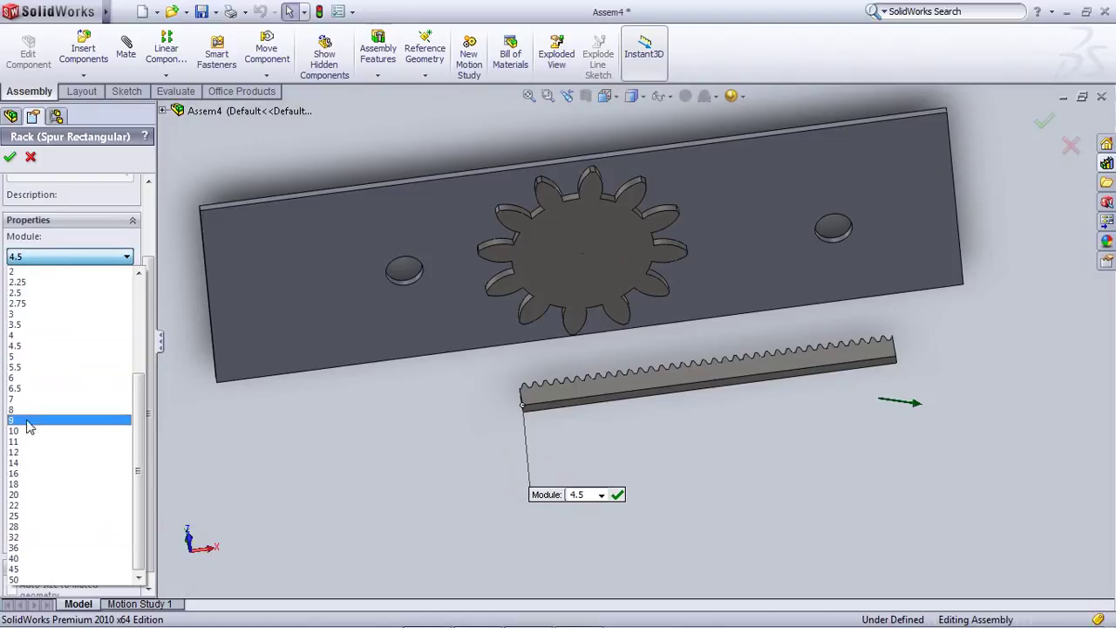
click(32, 473)
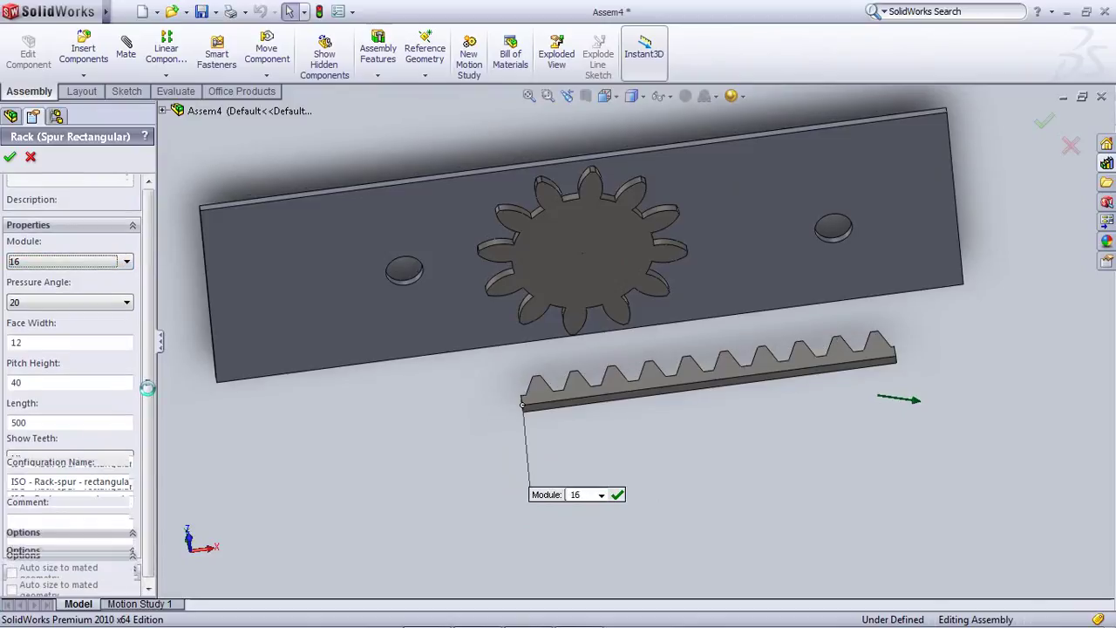
Lengthen the rack so it is longer than the plate, and finish inserting it without placing additional copies
drag(147, 387, 145, 456)
drag(39, 424, 2, 427)
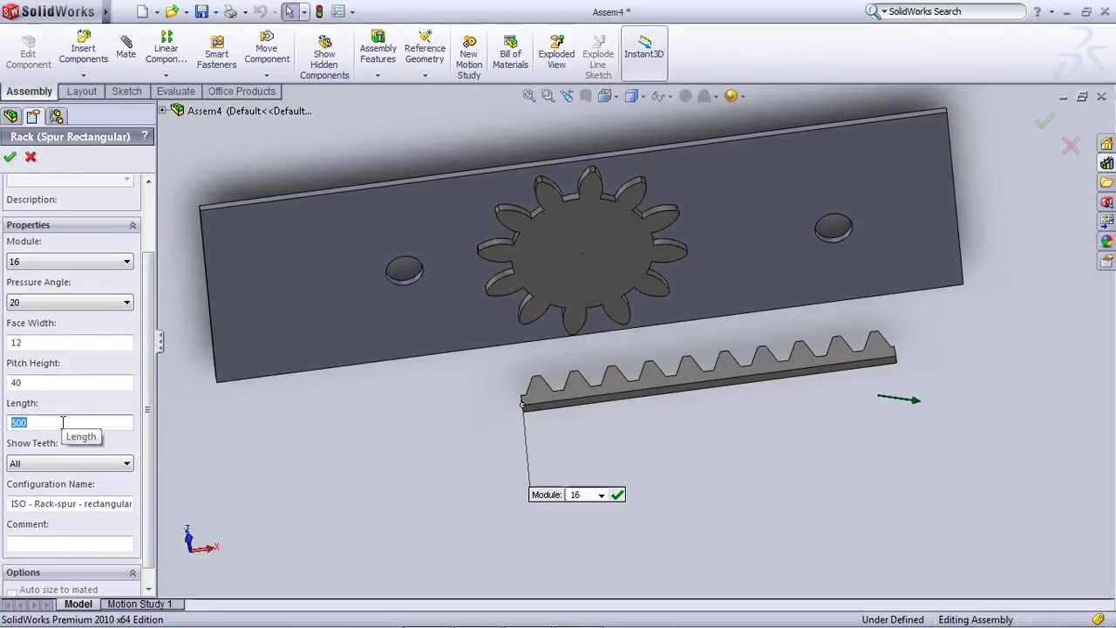
text(1400)
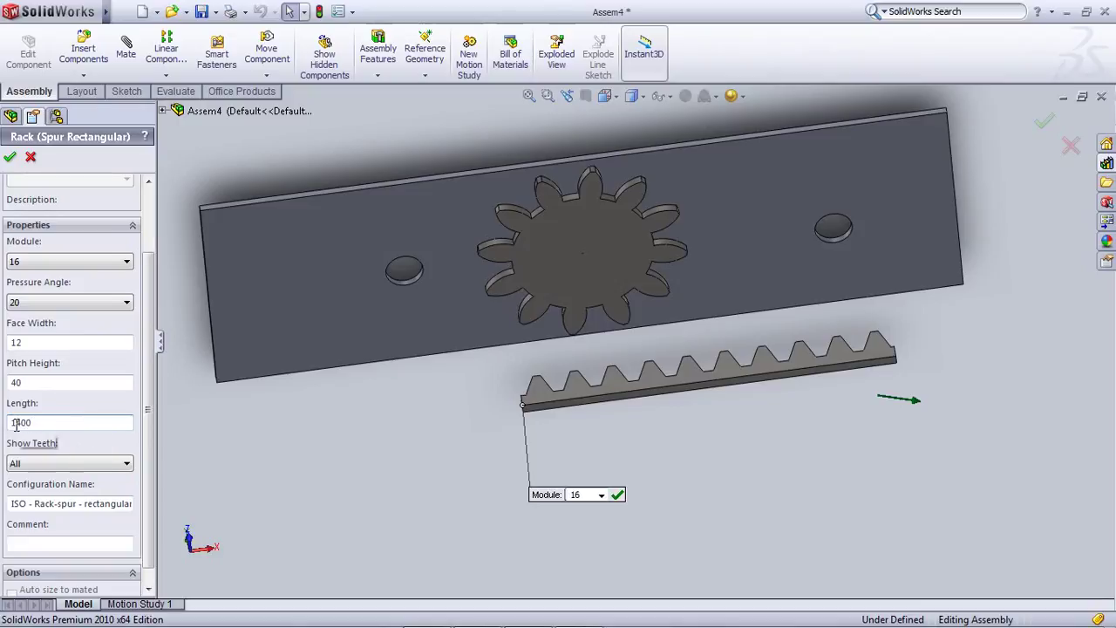
drag(16, 424, 13, 427)
click(8, 158)
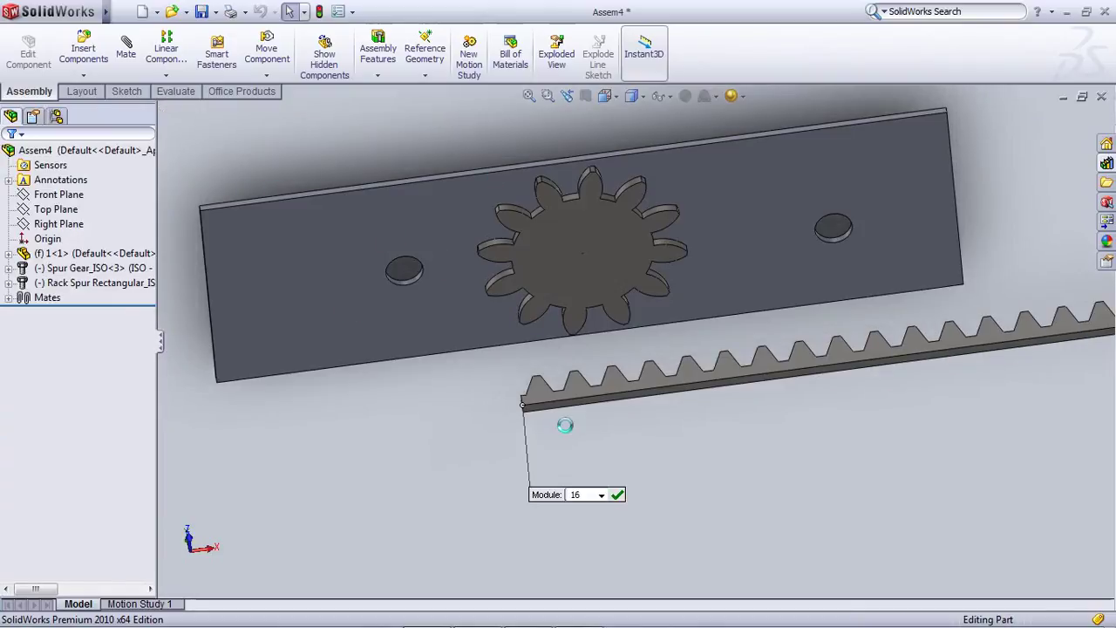
scroll(605, 439, up, 3)
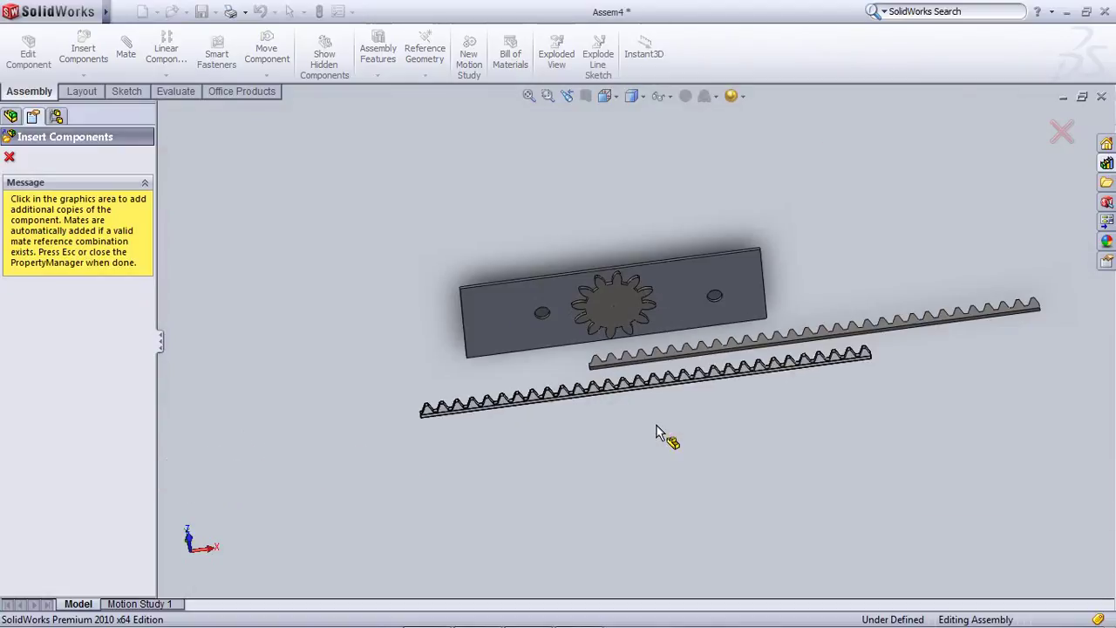
key(Escape)
scroll(658, 341, down, 4)
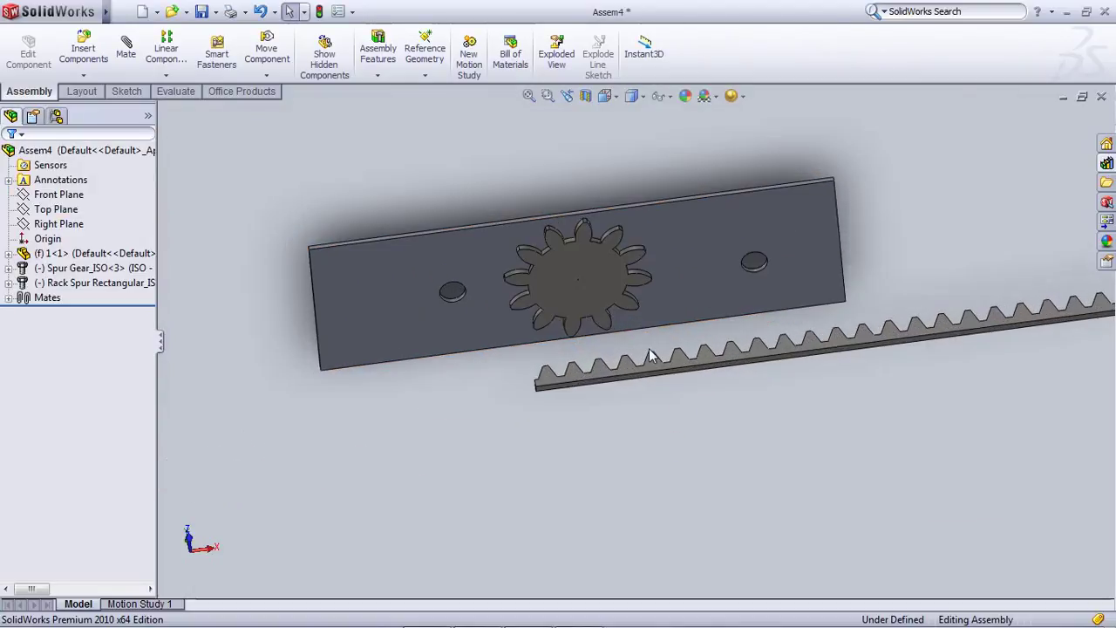
Add a coincident mate between the rack's flat side face and the plate face that carries the spur gear
click(740, 261)
middle_drag(766, 199, 772, 154)
mouse_move(697, 313)
middle_down()
mouse_move(707, 166)
mouse_move(724, 122)
middle_up()
click(739, 96)
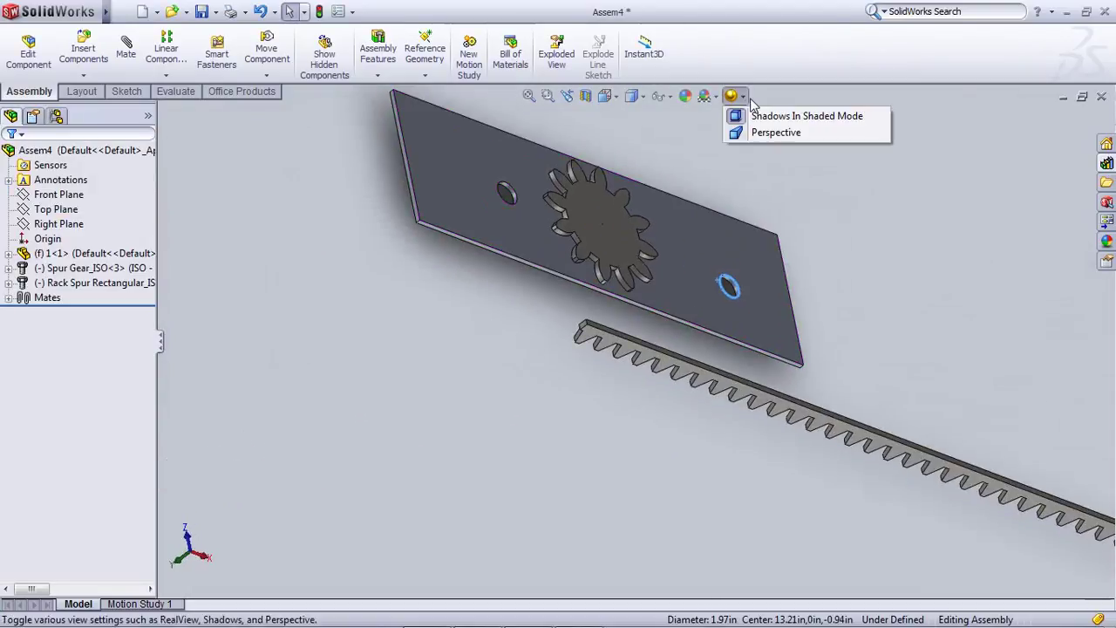
click(766, 271)
click(900, 338)
scroll(710, 393, down, 2)
scroll(708, 382, down, 3)
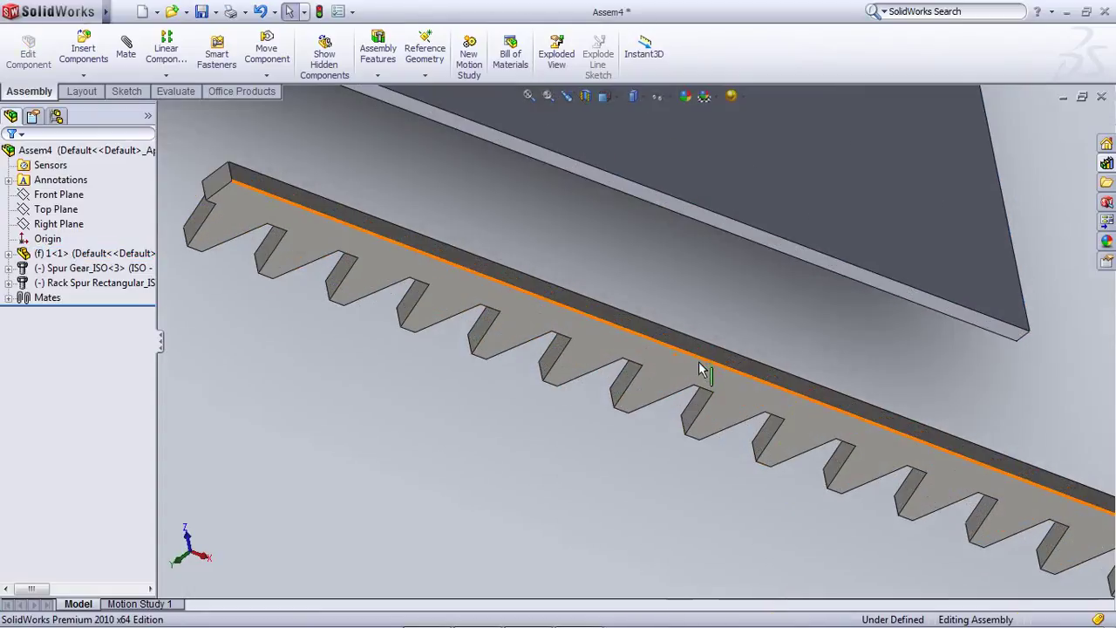
click(689, 363)
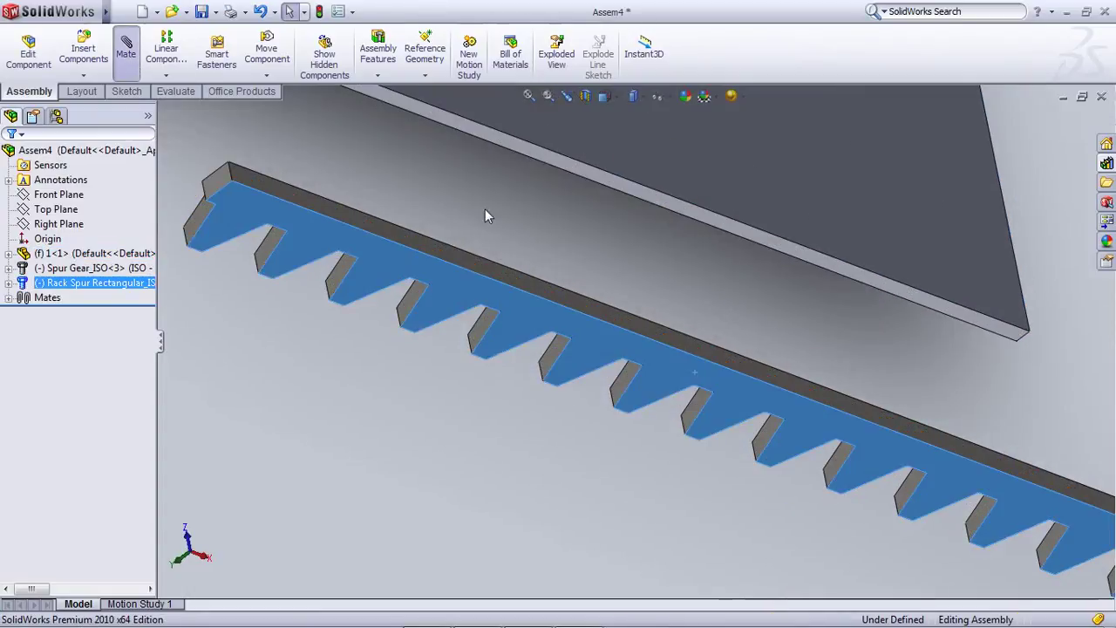
scroll(776, 240, up, 8)
click(638, 292)
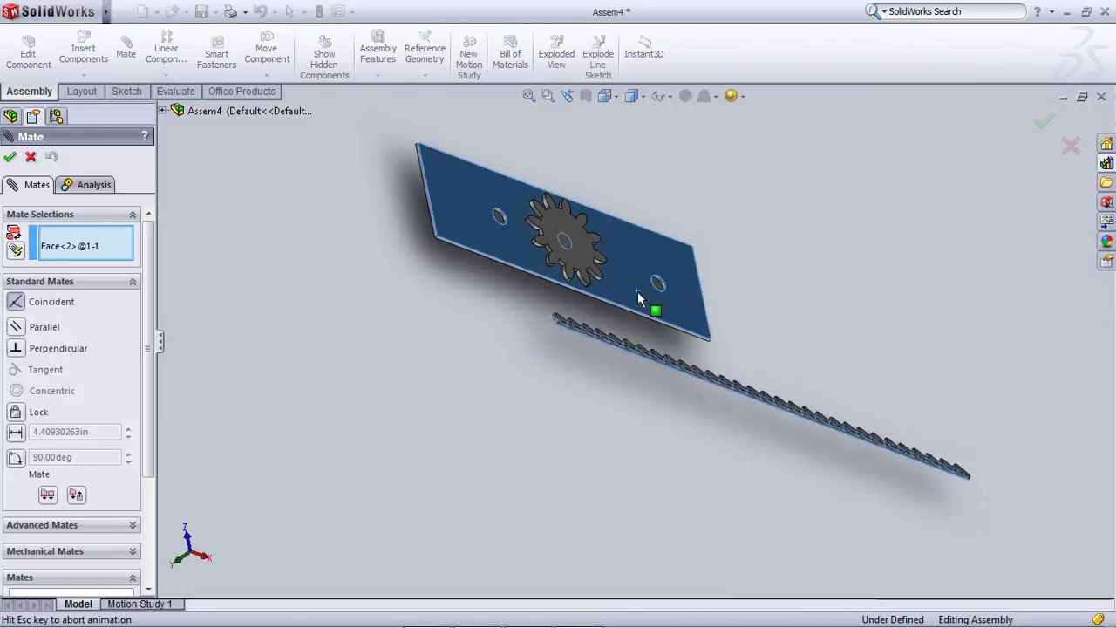
click(821, 273)
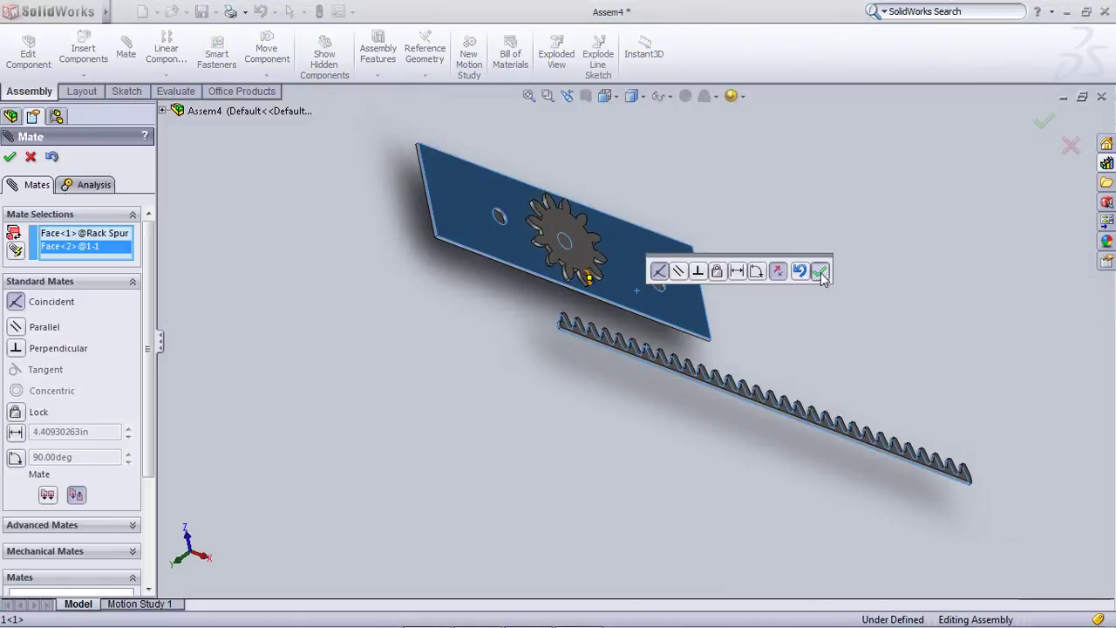
Move the rack along the plate's long edge so its teeth meet the lower teeth of the spur gear
scroll(589, 251, down, 1)
scroll(558, 275, up, 1)
middle_drag(546, 279, 509, 357)
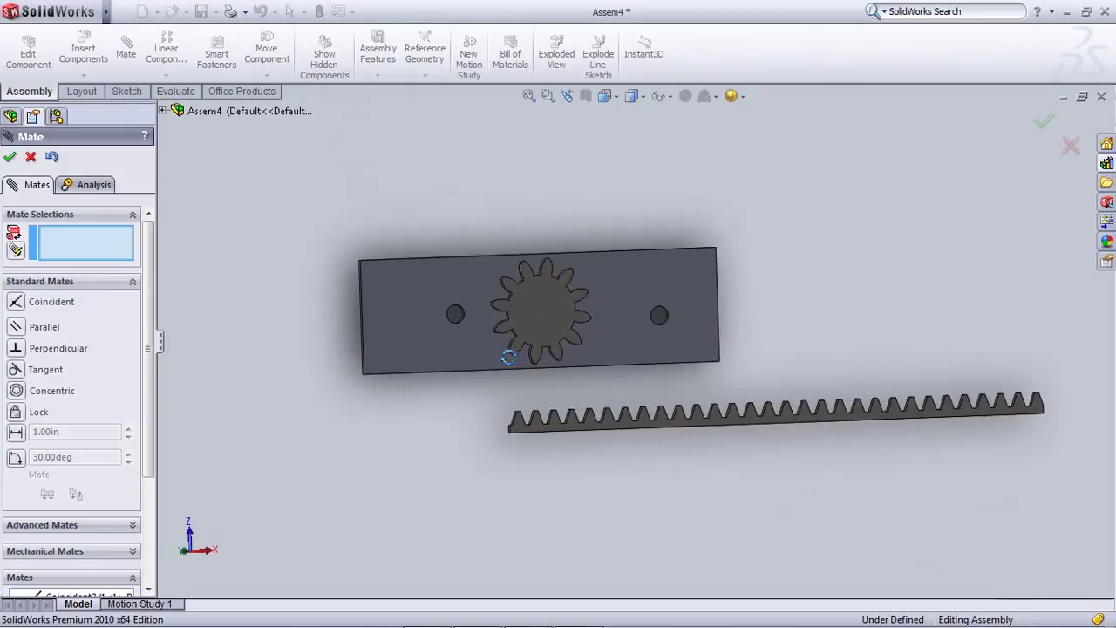
click(491, 389)
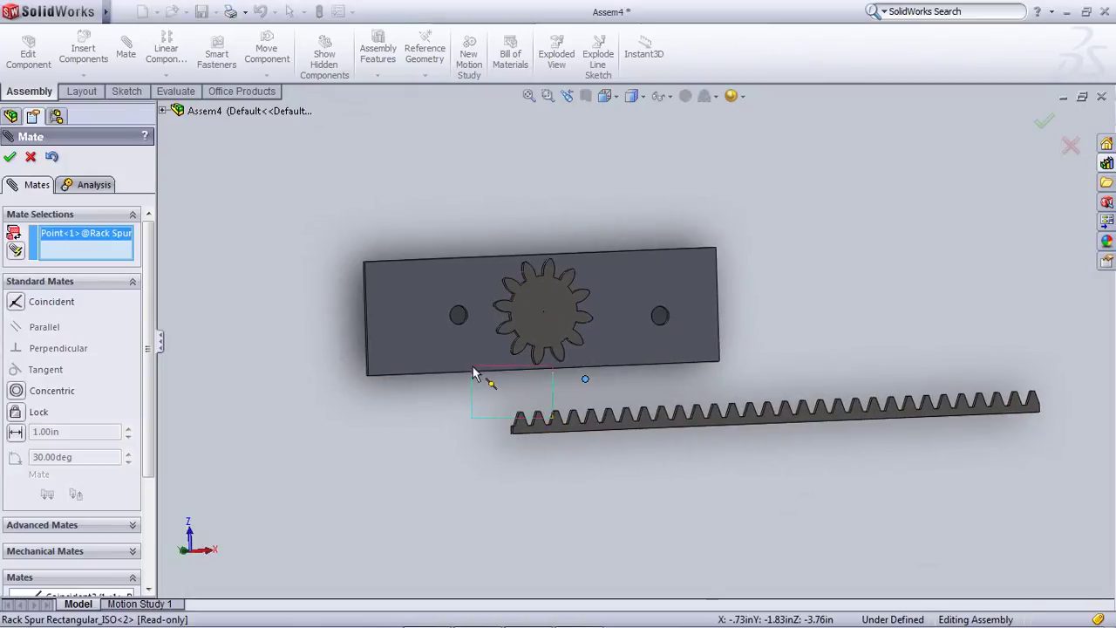
right_click(99, 240)
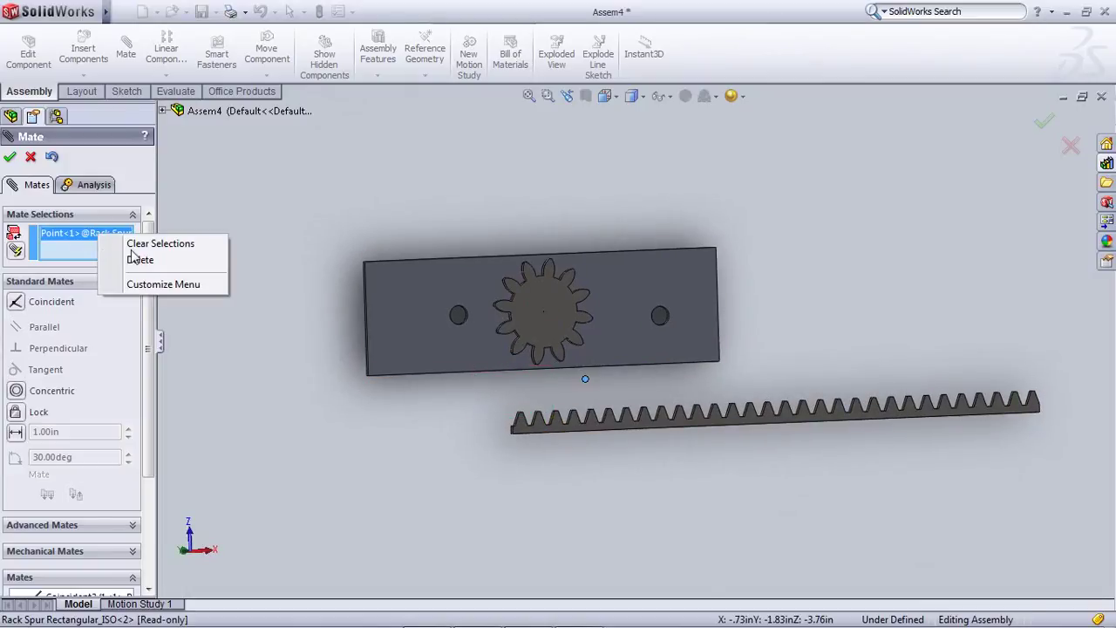
click(173, 259)
drag(609, 423, 385, 374)
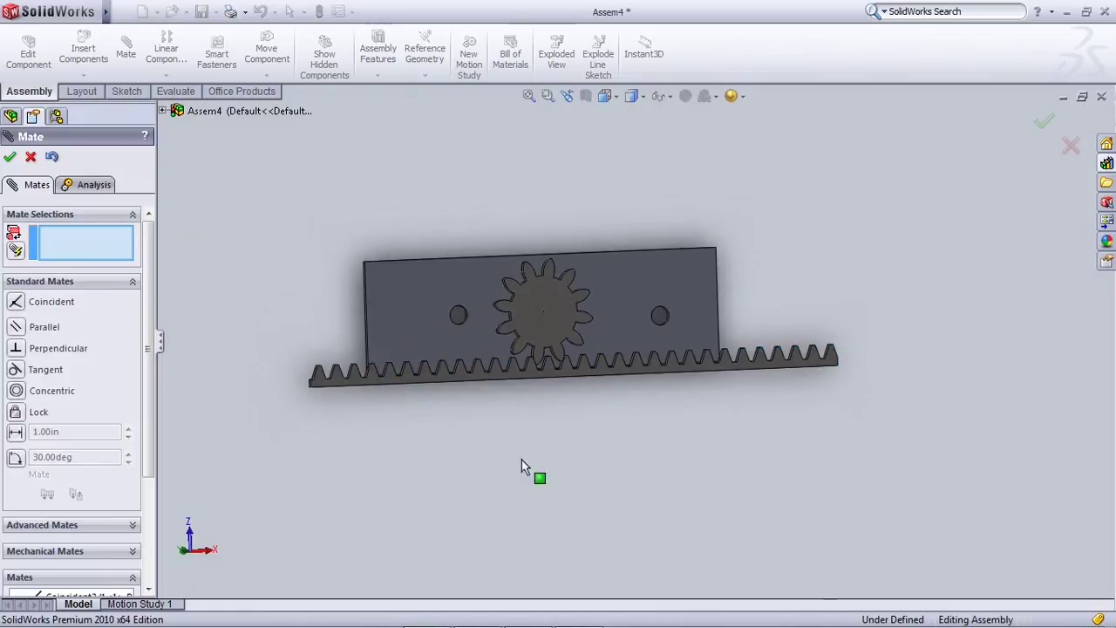
scroll(539, 366, up, 3)
drag(540, 352, 621, 339)
right_click(619, 330)
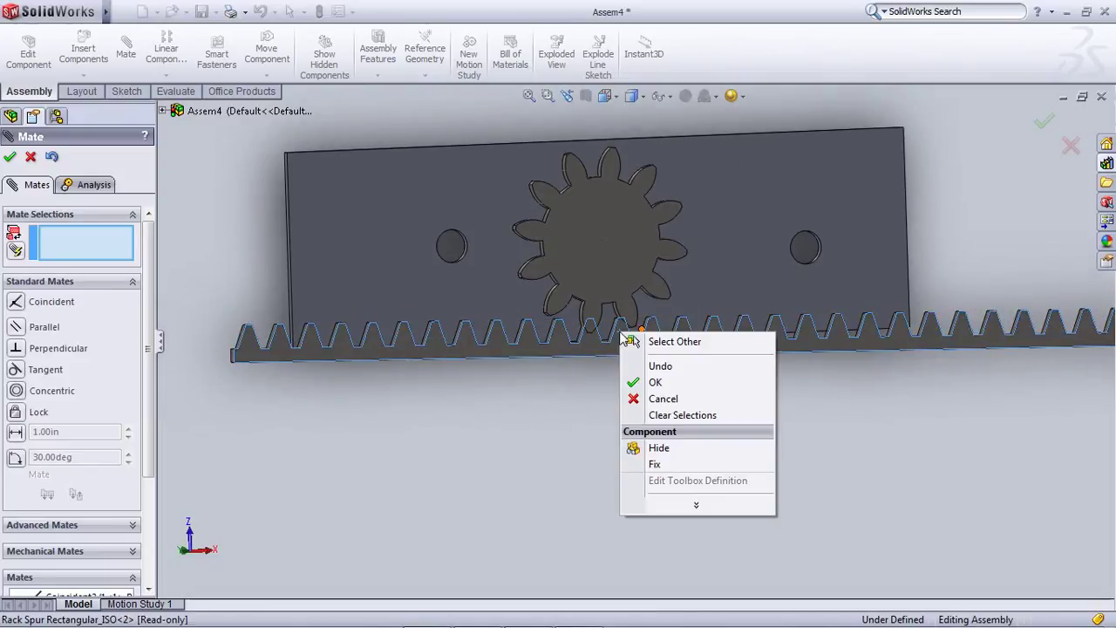
click(602, 333)
Examine how the rack lines up with the plate and spur gear, ending in the Bottom view
scroll(622, 425, down, 2)
scroll(626, 391, down, 2)
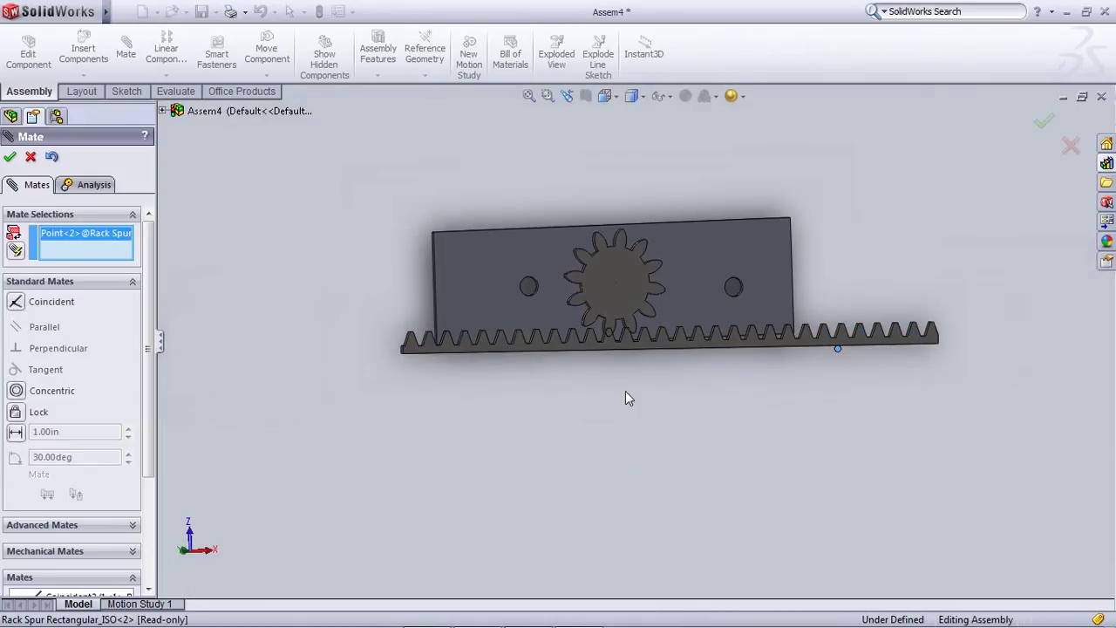
scroll(671, 419, down, 2)
scroll(645, 340, up, 5)
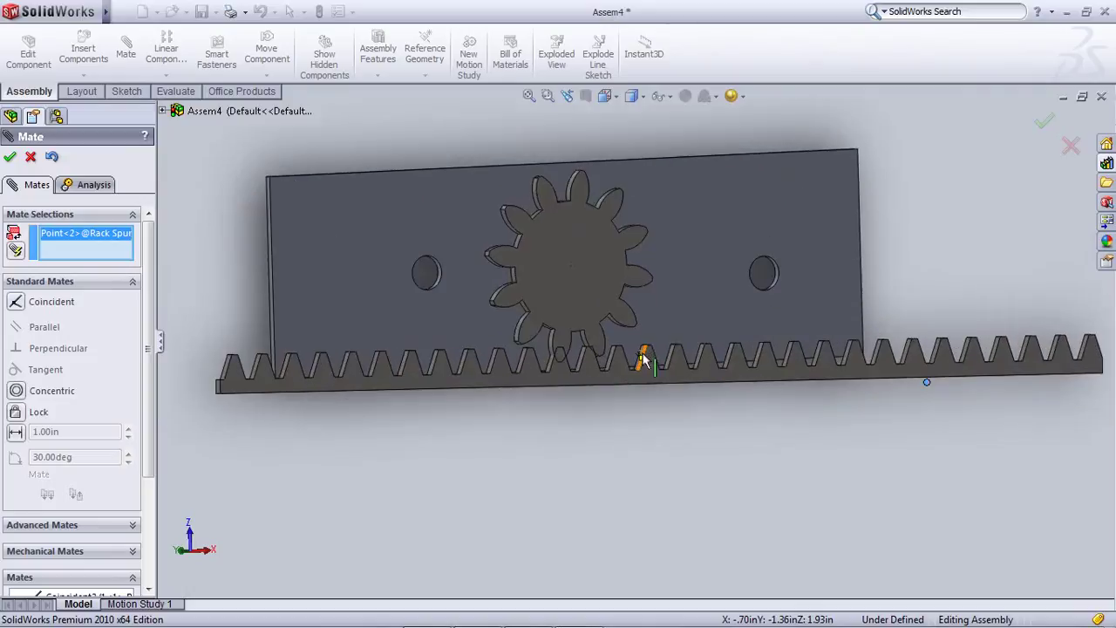
middle_drag(636, 374, 477, 340)
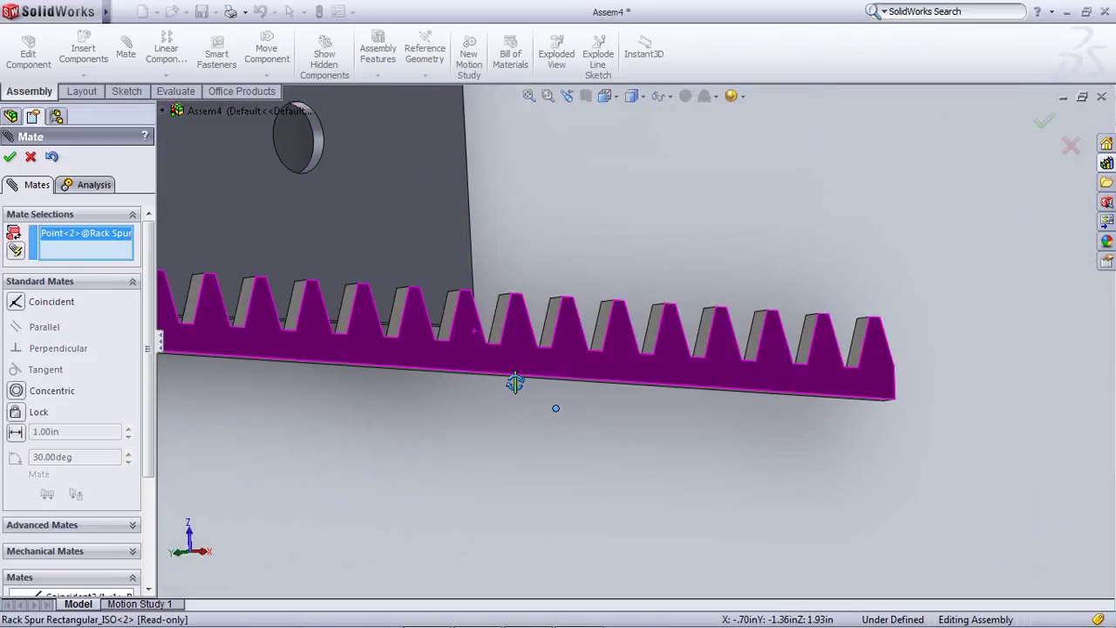
key(ctrl+5)
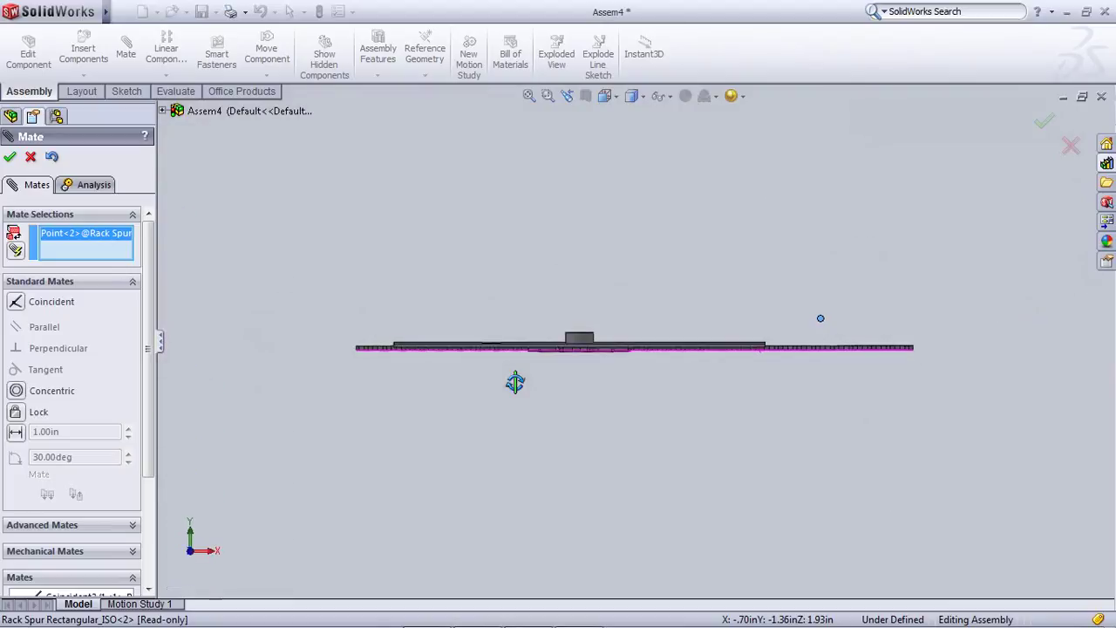
key(ctrl+6)
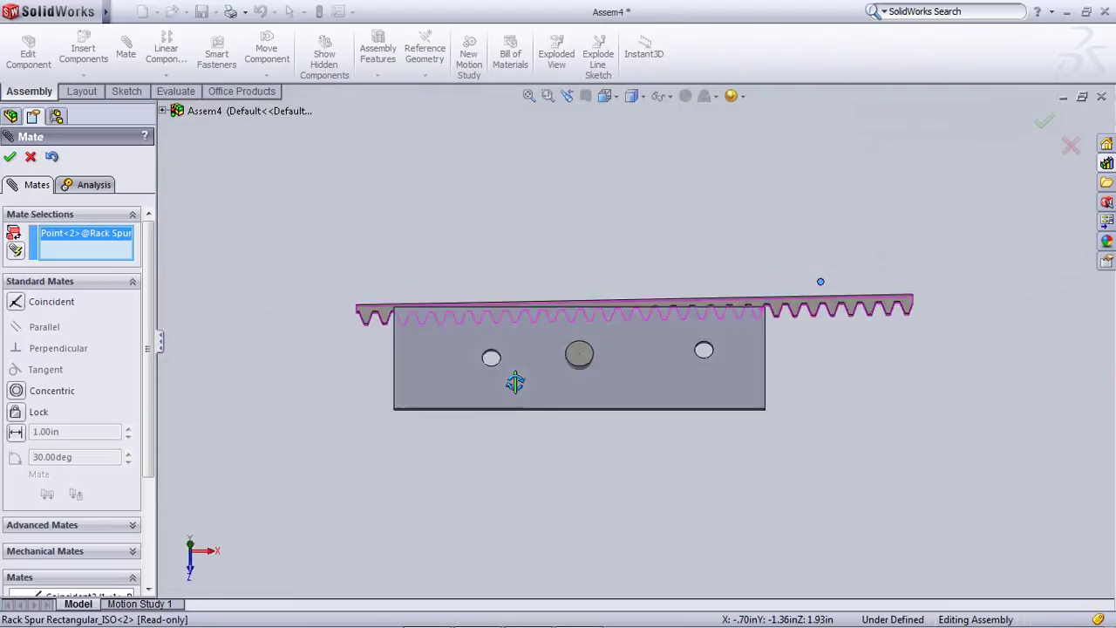
scroll(580, 412, down, 4)
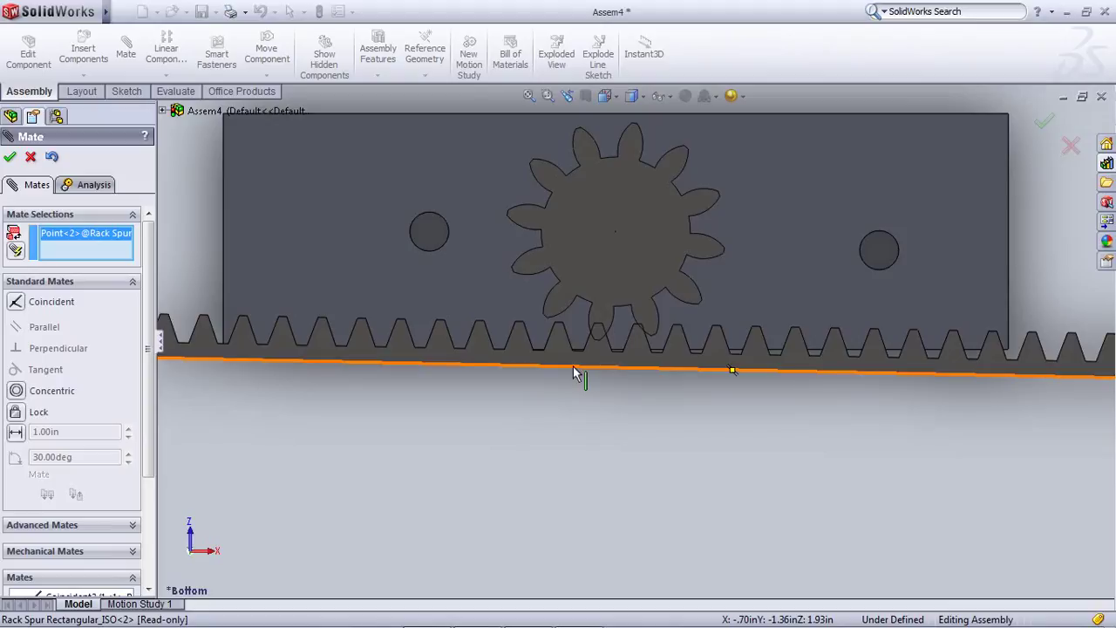
scroll(433, 366, down, 2)
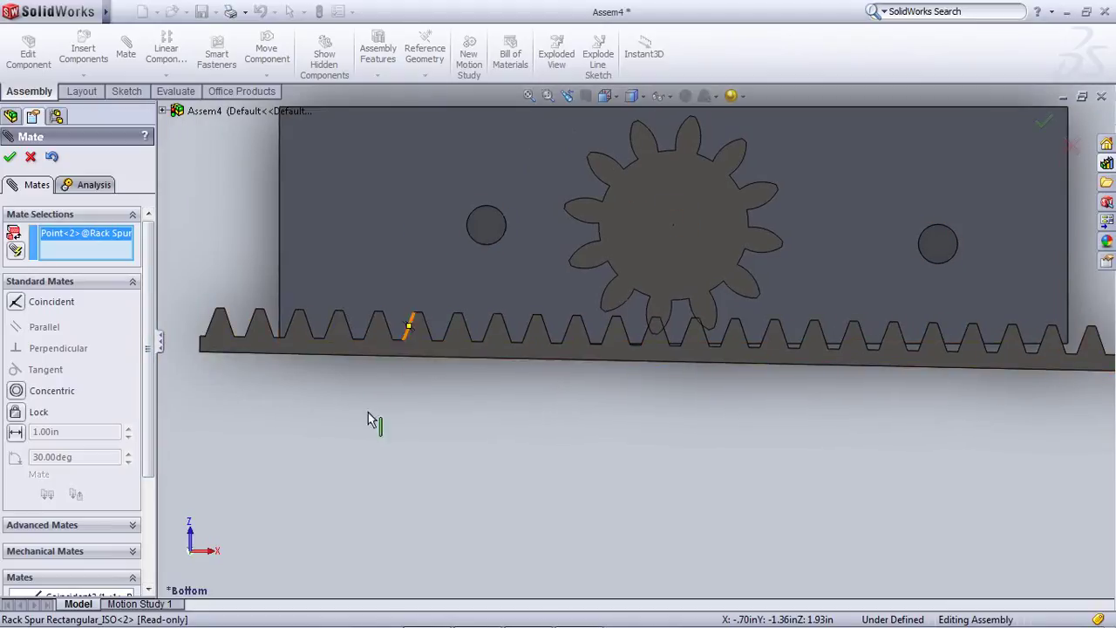
scroll(452, 428, up, 2)
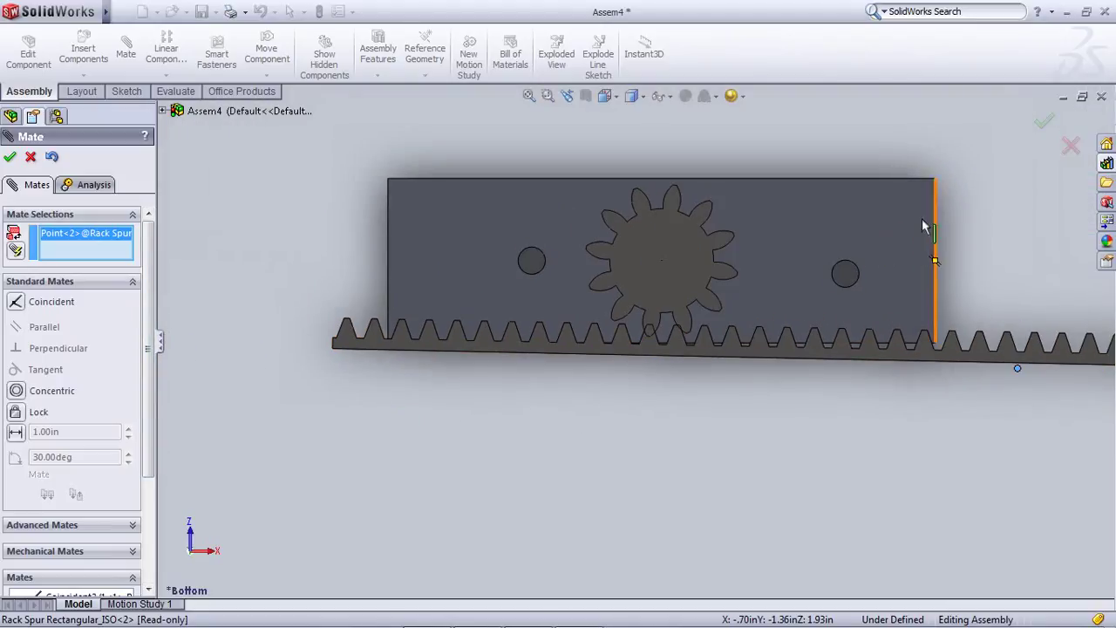
scroll(872, 292, up, 2)
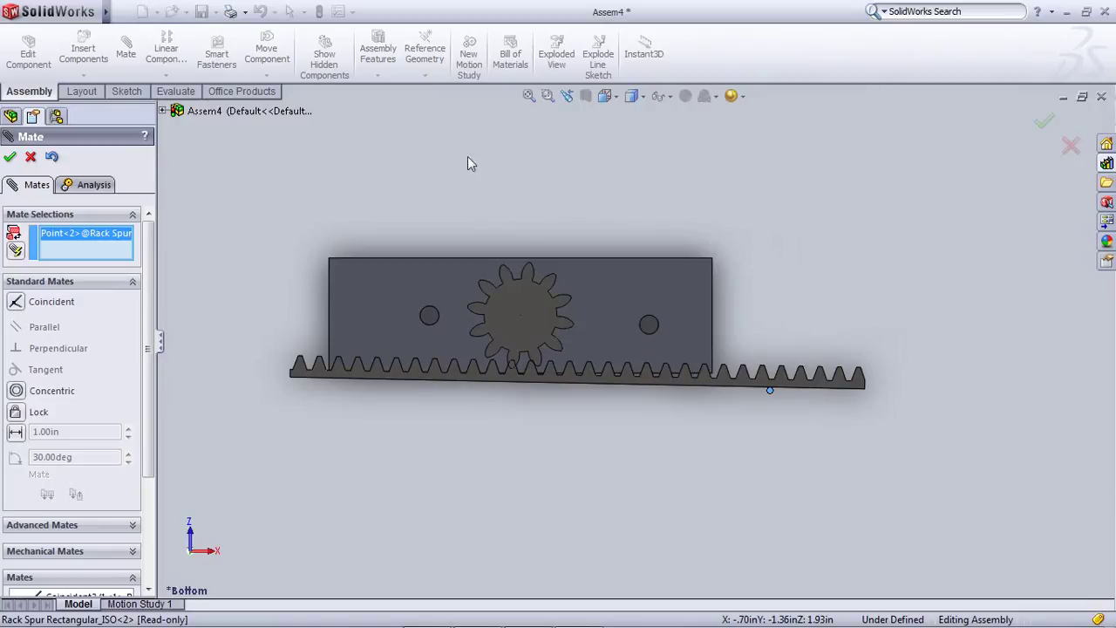
click(31, 157)
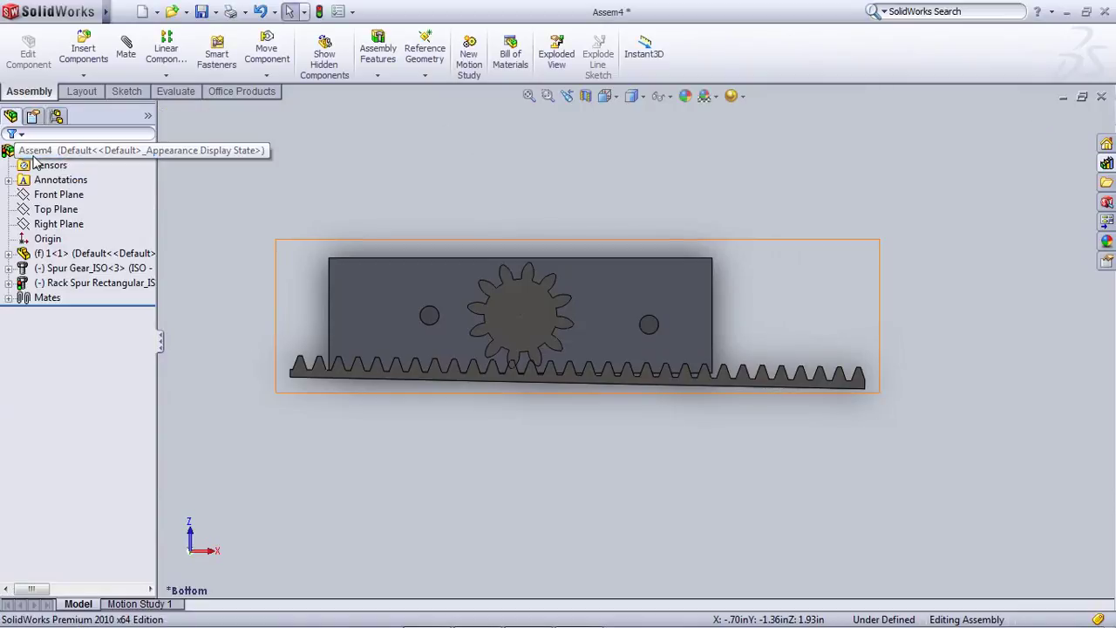
click(138, 45)
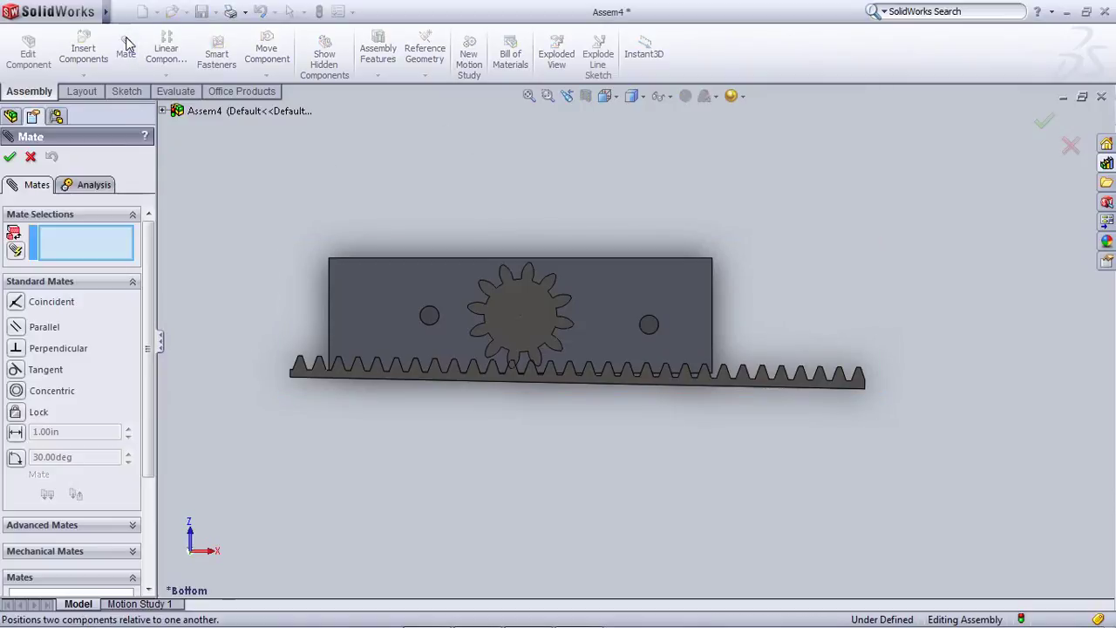
scroll(147, 343, down, 5)
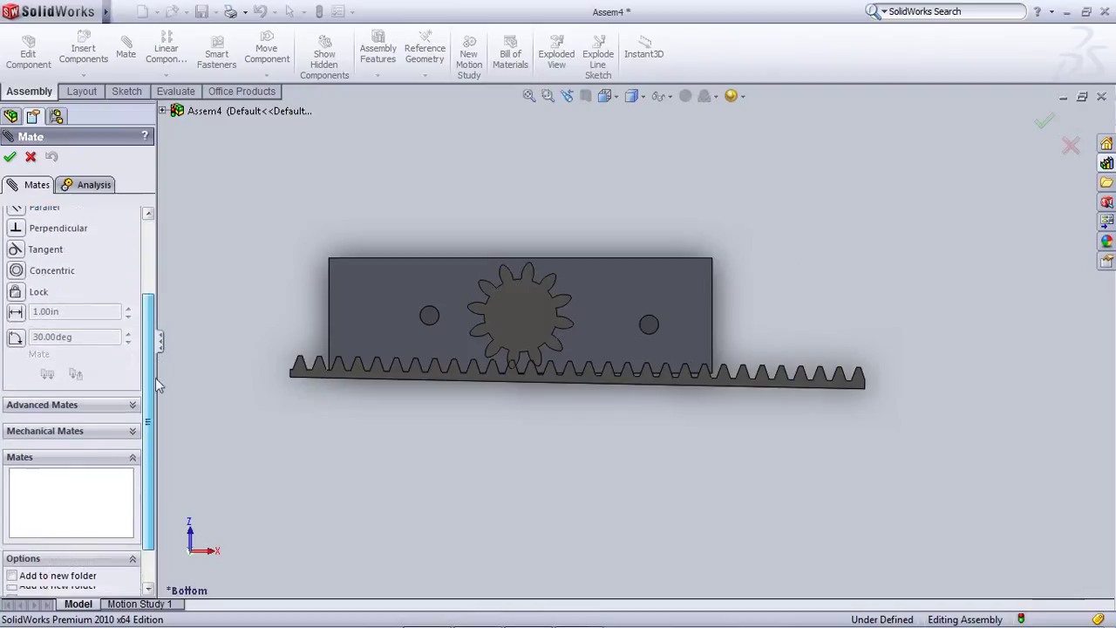
scroll(147, 344, down, 1)
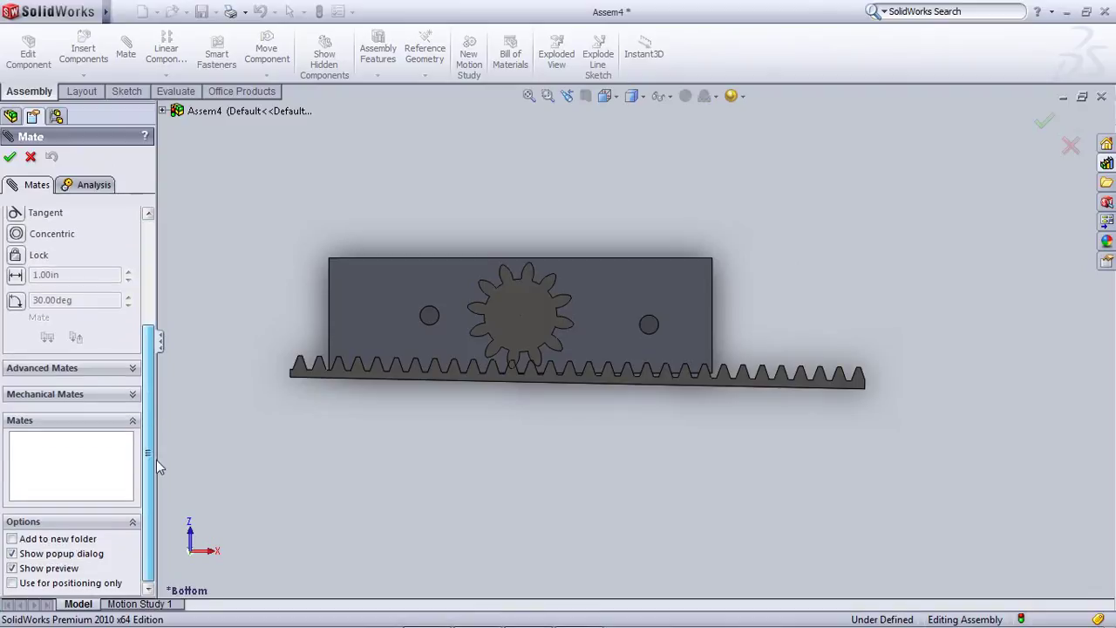
click(91, 394)
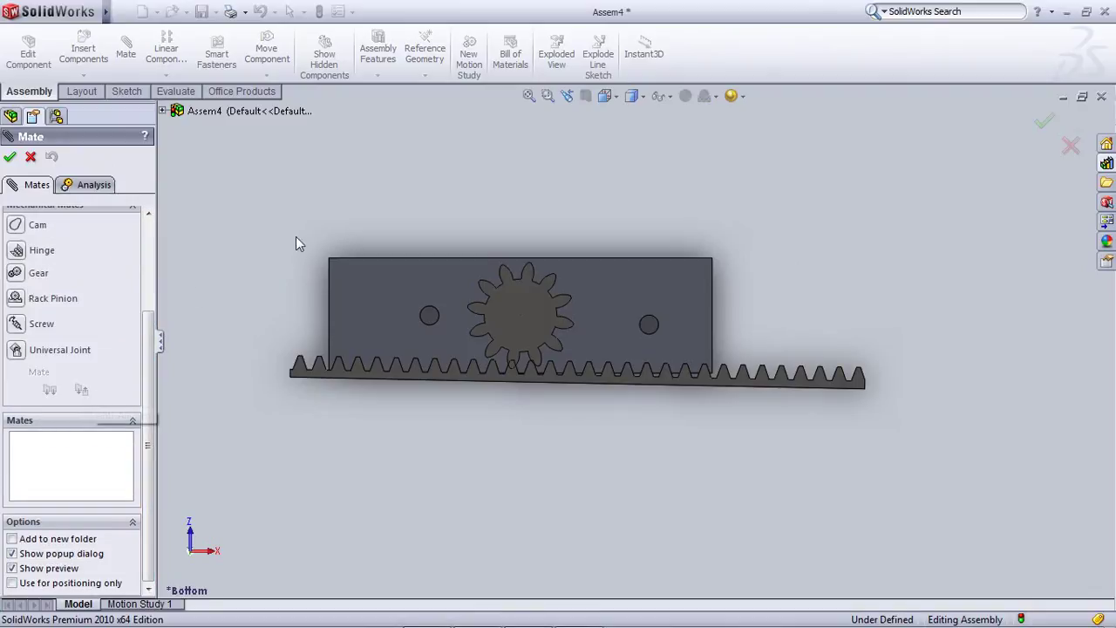
mouse_move(150, 345)
mouse_down()
mouse_move(147, 281)
mouse_move(147, 338)
mouse_up()
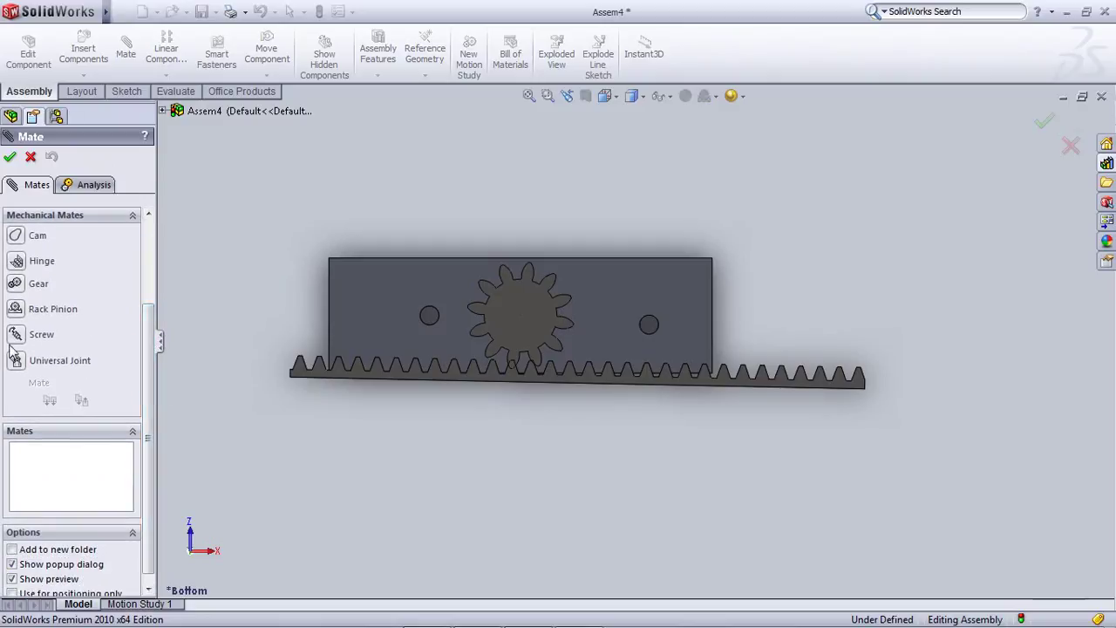
click(30, 158)
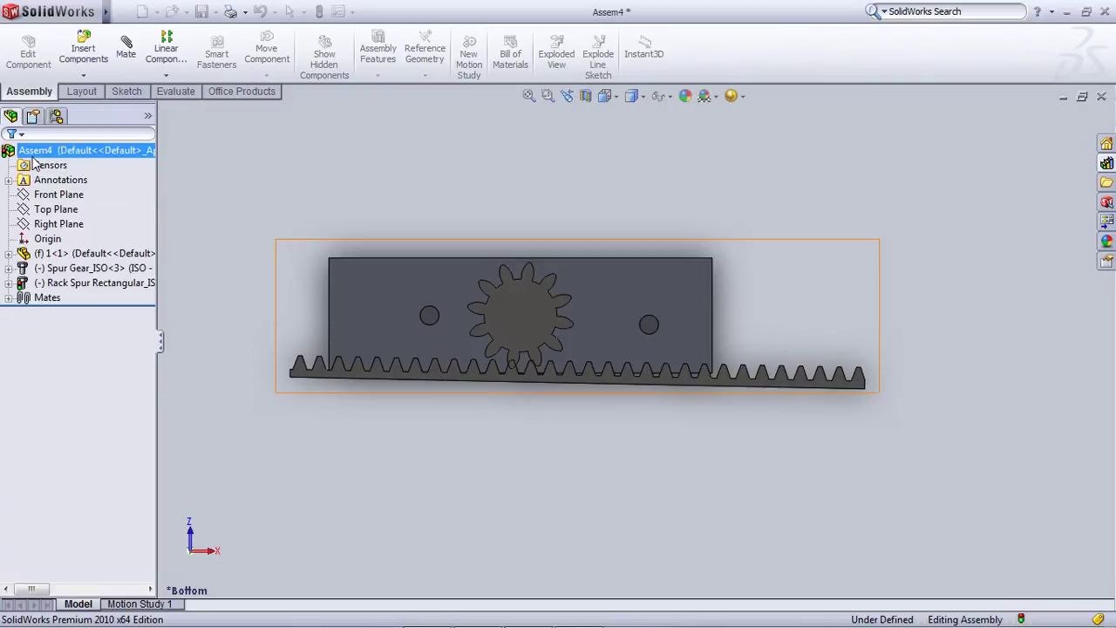
Add a parallel mate between the plate's narrow long side face and the rack's flat face opposite its teeth
click(138, 54)
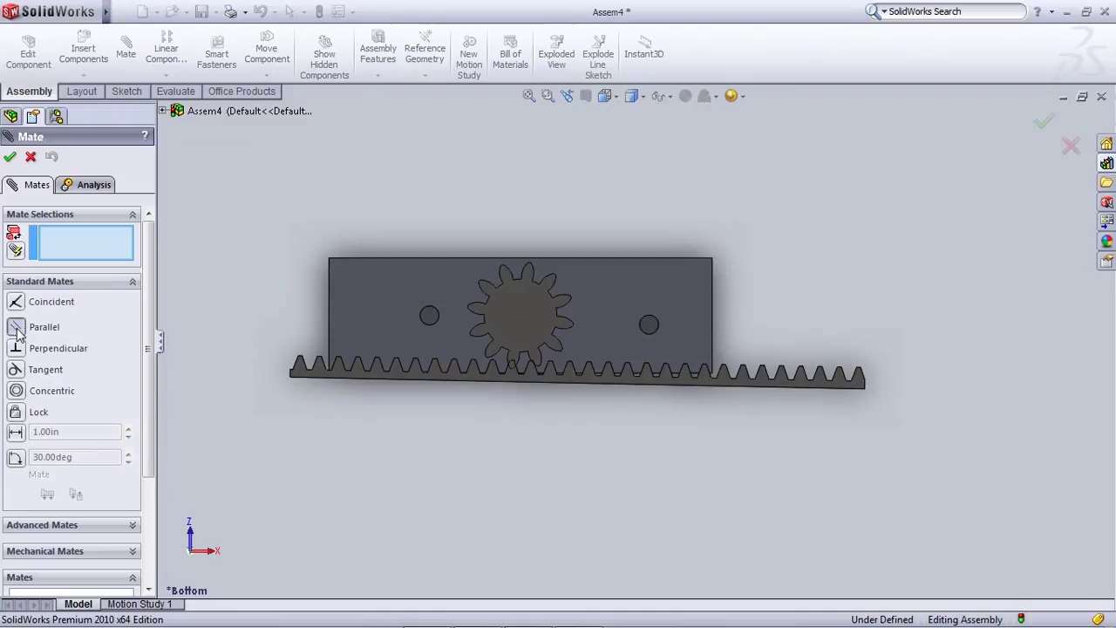
scroll(381, 358, down, 6)
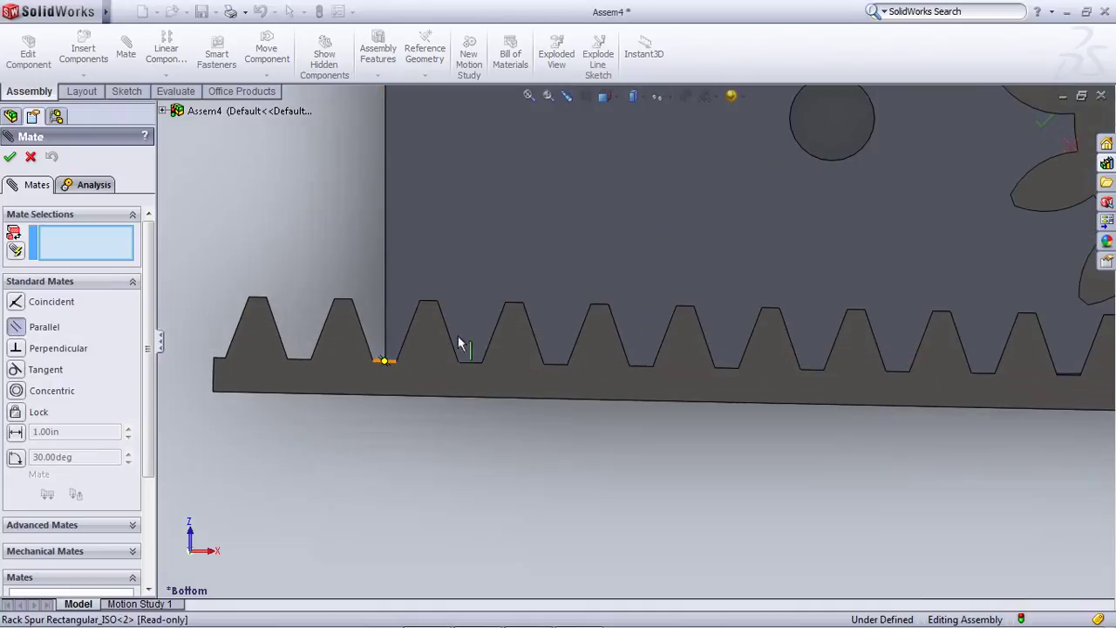
middle_drag(573, 274, 668, 179)
scroll(668, 179, down, 3)
click(613, 314)
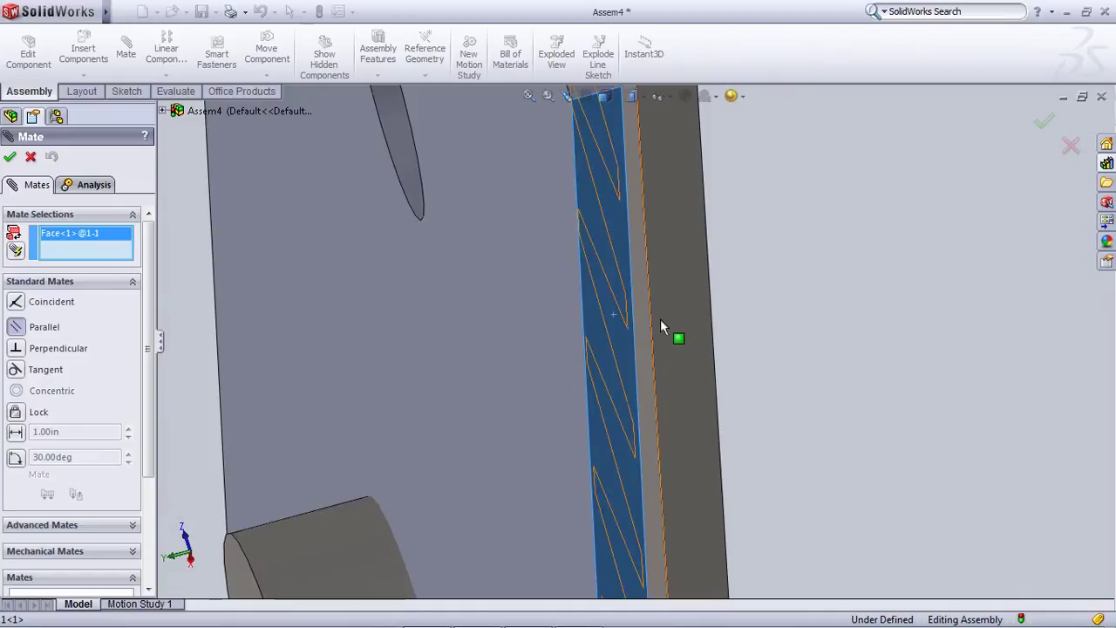
click(667, 327)
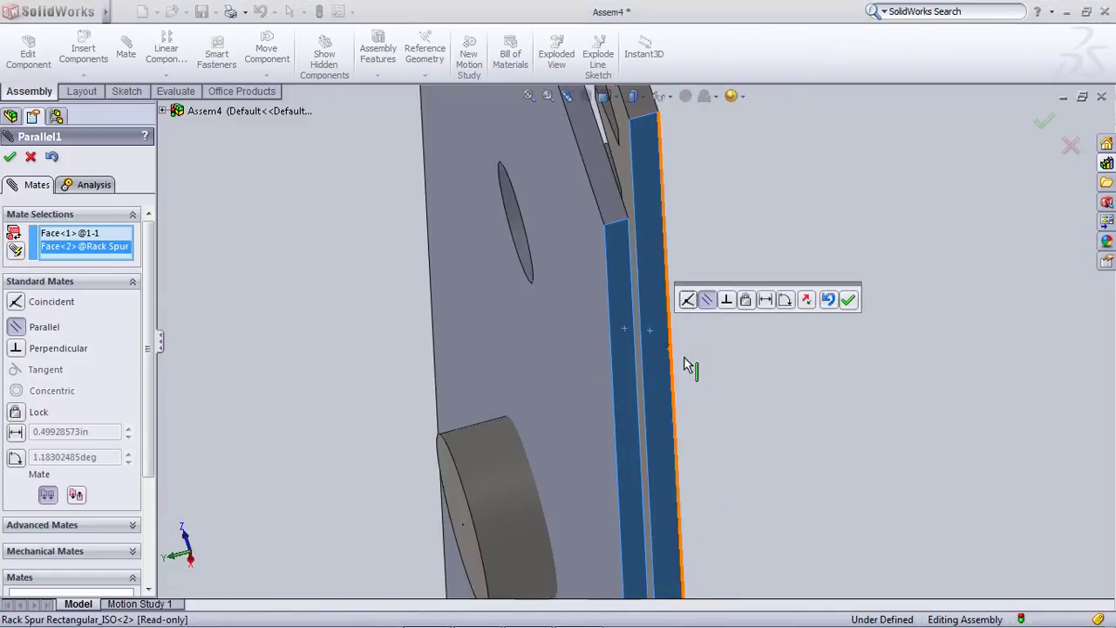
middle_drag(551, 362, 413, 451)
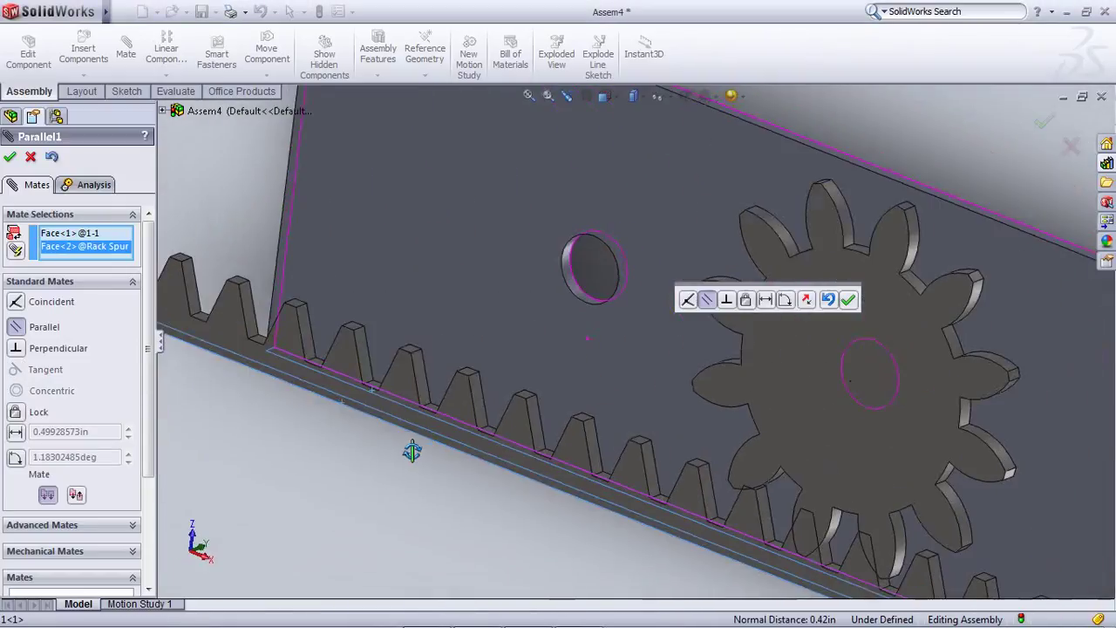
scroll(439, 450, down, 2)
right_click(442, 448)
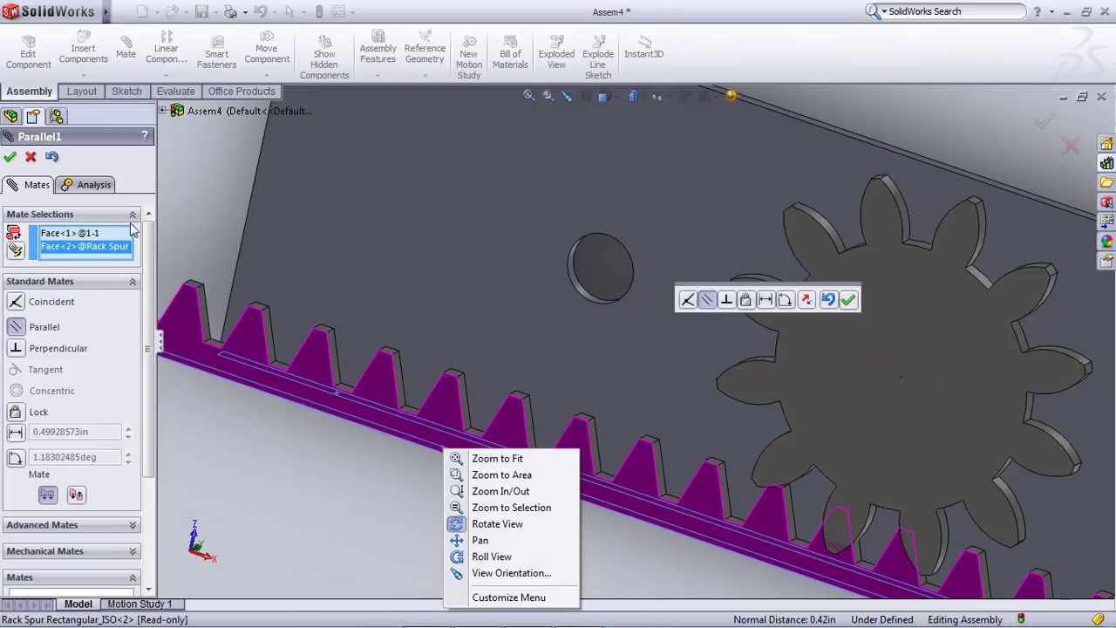
click(12, 161)
click(9, 158)
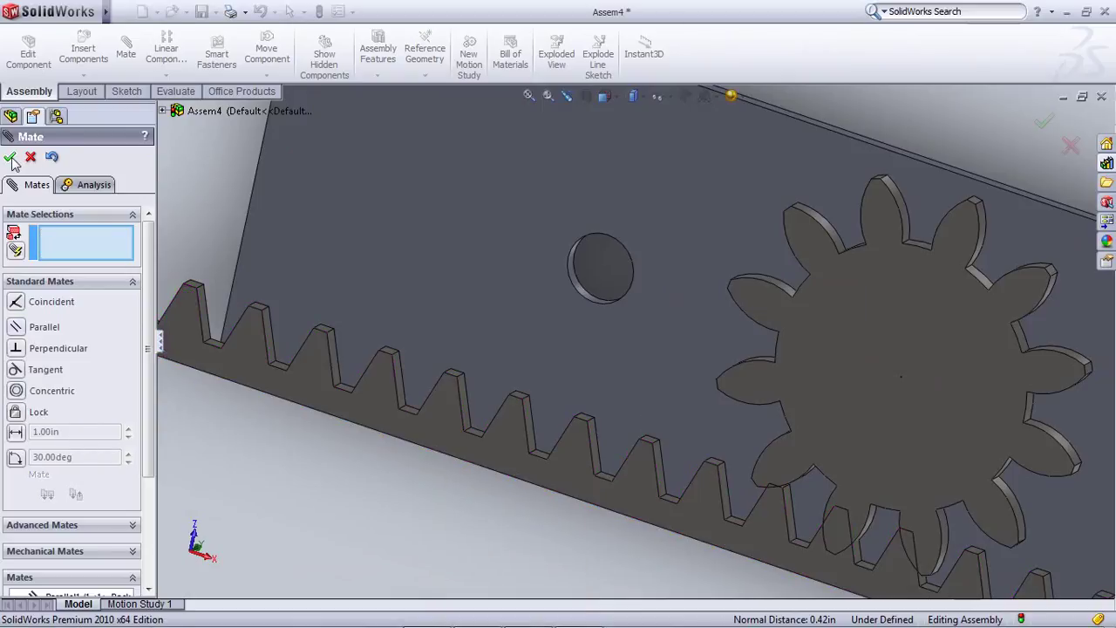
click(10, 157)
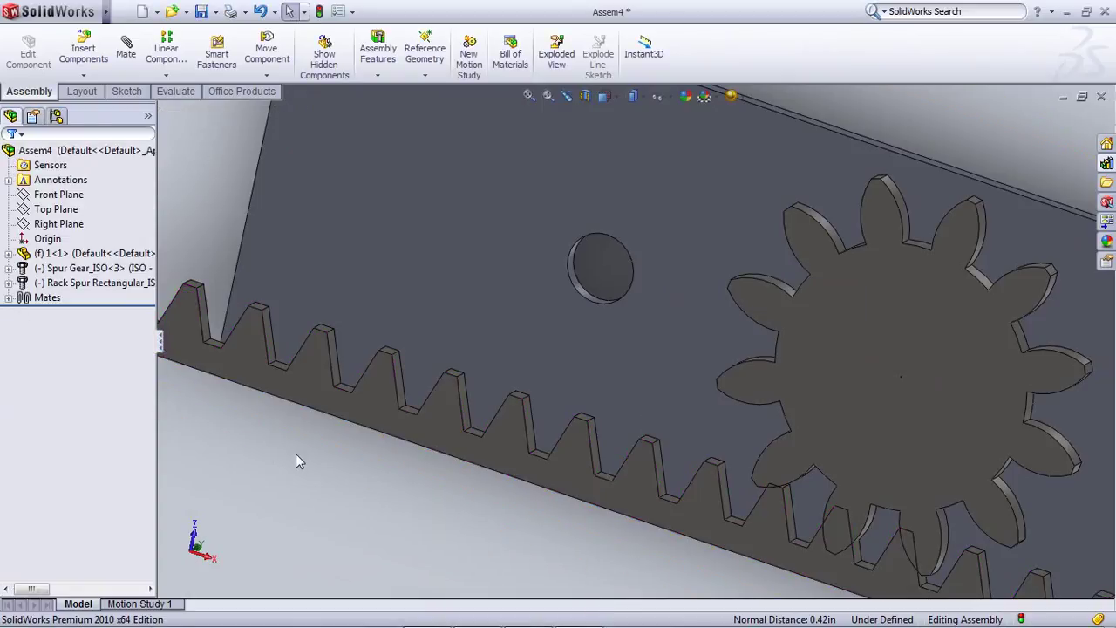
In the Bottom view, slide the rack along the plate and turn the spur gear slightly so a gear tooth sits between two rack teeth
key(ctrl+1)
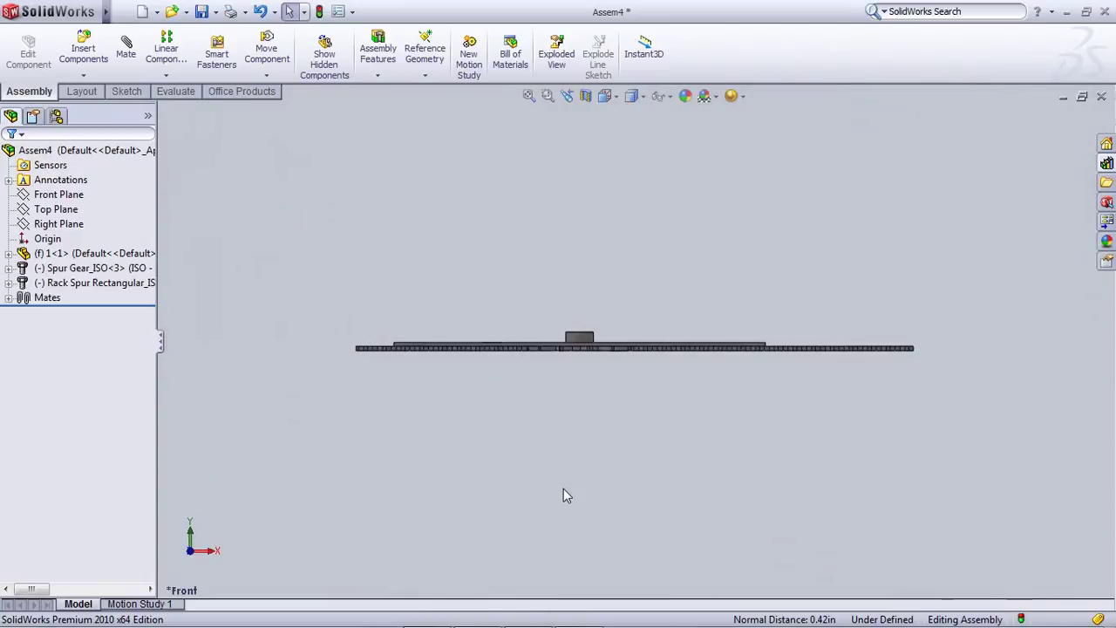
key(ctrl+6)
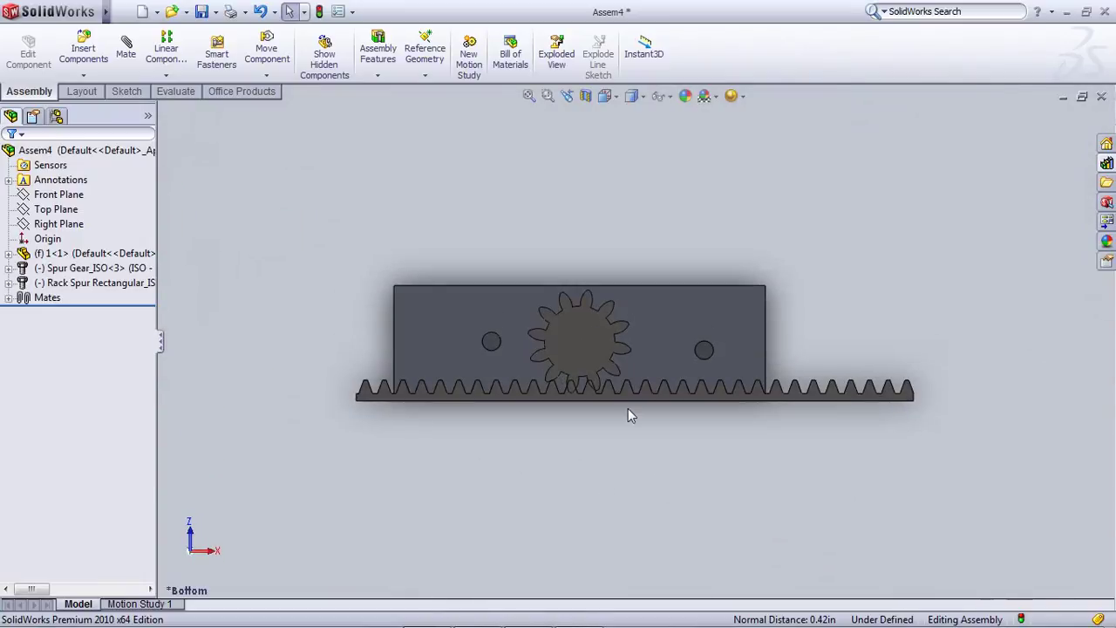
scroll(611, 401, down, 3)
scroll(587, 391, down, 2)
click(670, 370)
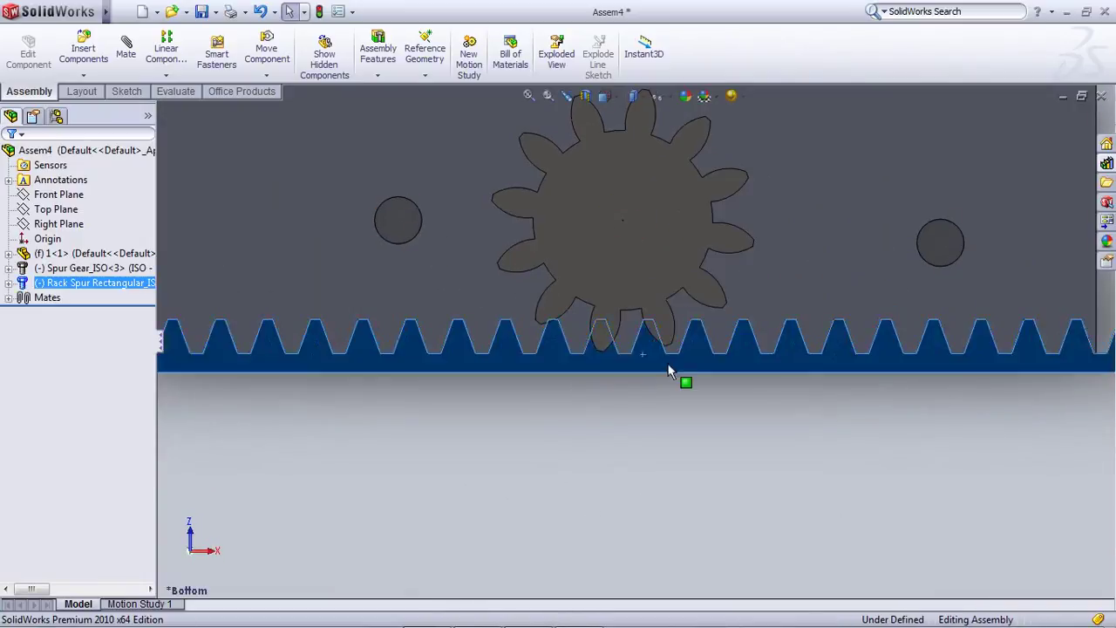
drag(681, 371, 683, 370)
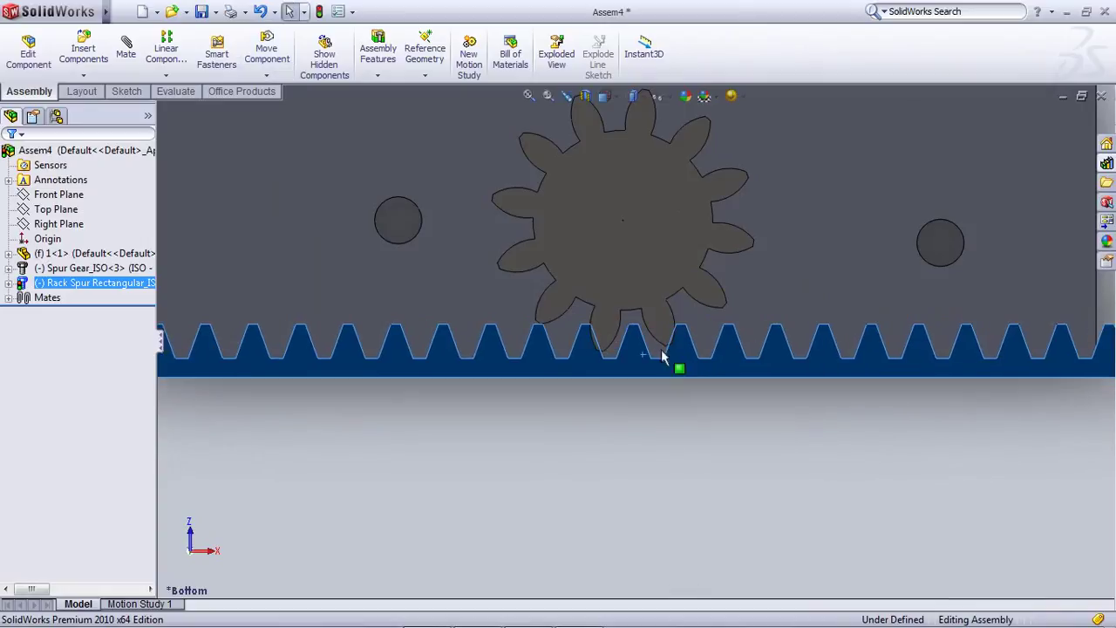
drag(585, 308, 608, 307)
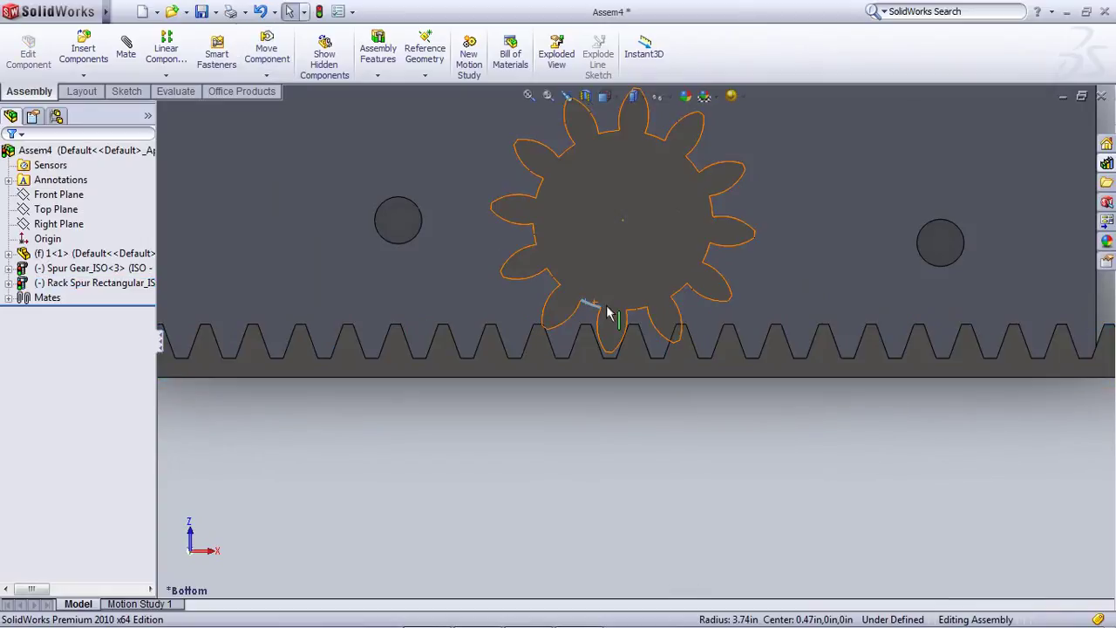
click(878, 483)
Add a tangent mate between a rack tooth's sloped flank and the curved flank of the spur gear tooth beside it
scroll(596, 356, down, 8)
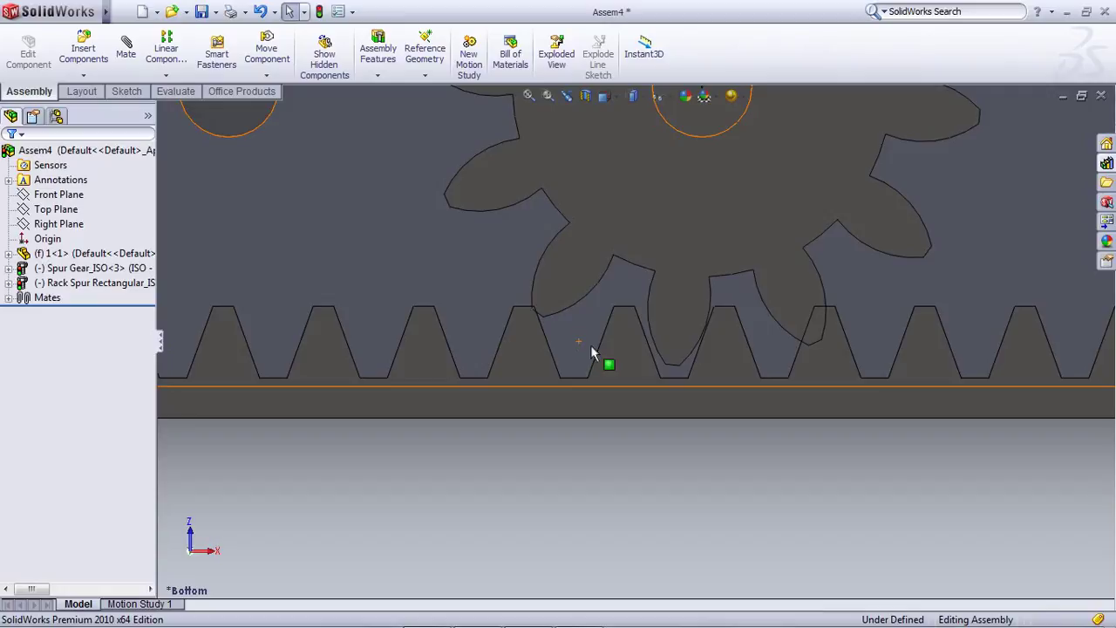
click(698, 349)
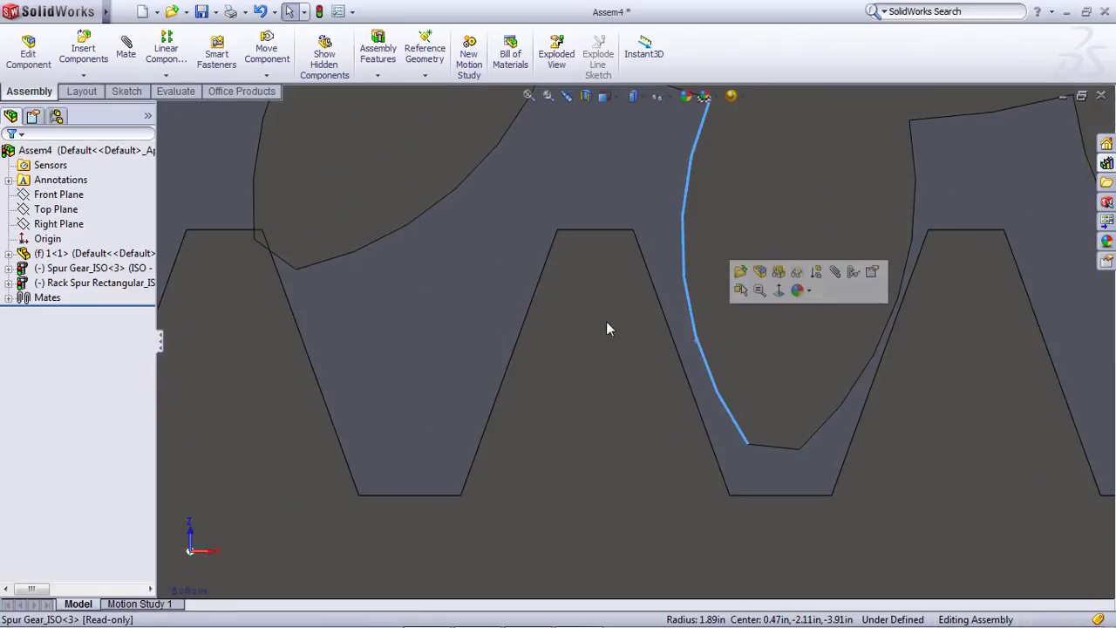
click(125, 53)
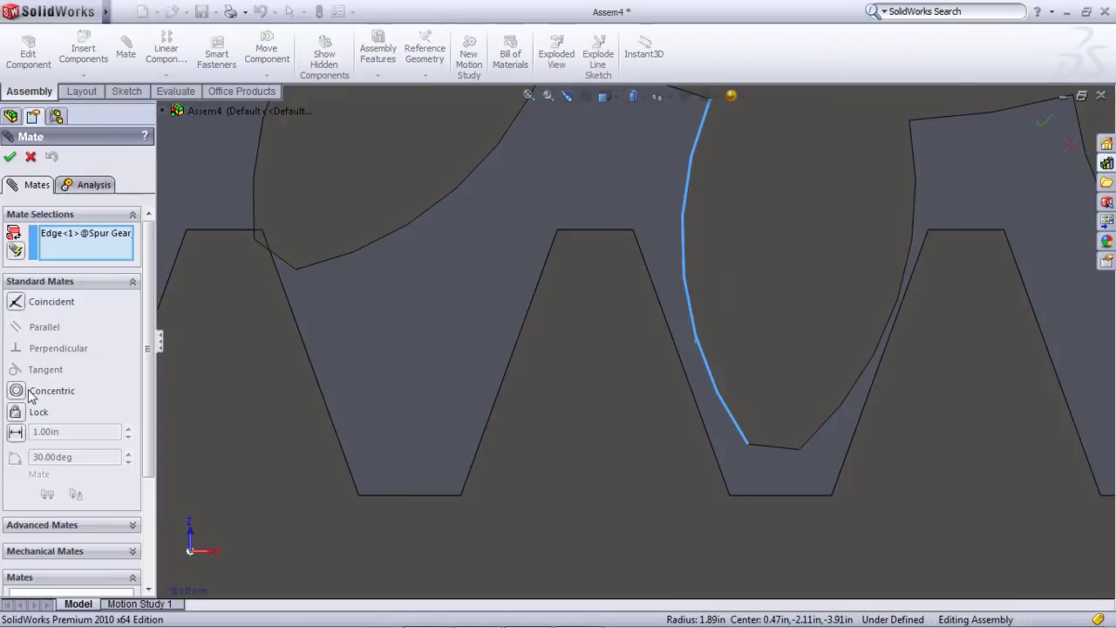
right_click(91, 245)
click(131, 253)
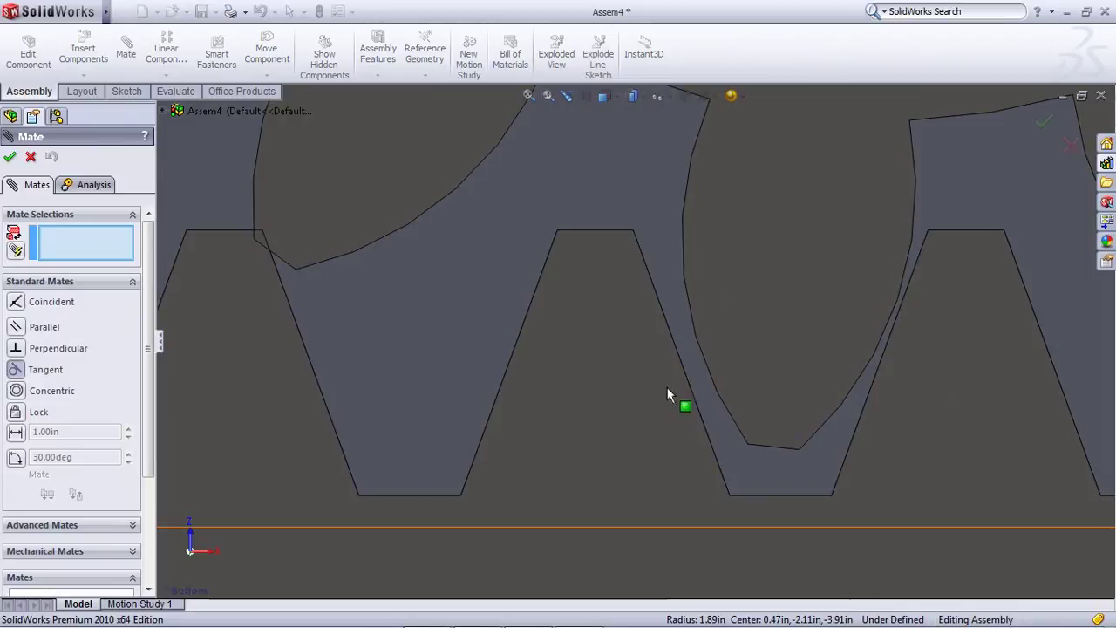
mouse_move(672, 399)
middle_down()
mouse_move(639, 402)
mouse_move(685, 401)
middle_up()
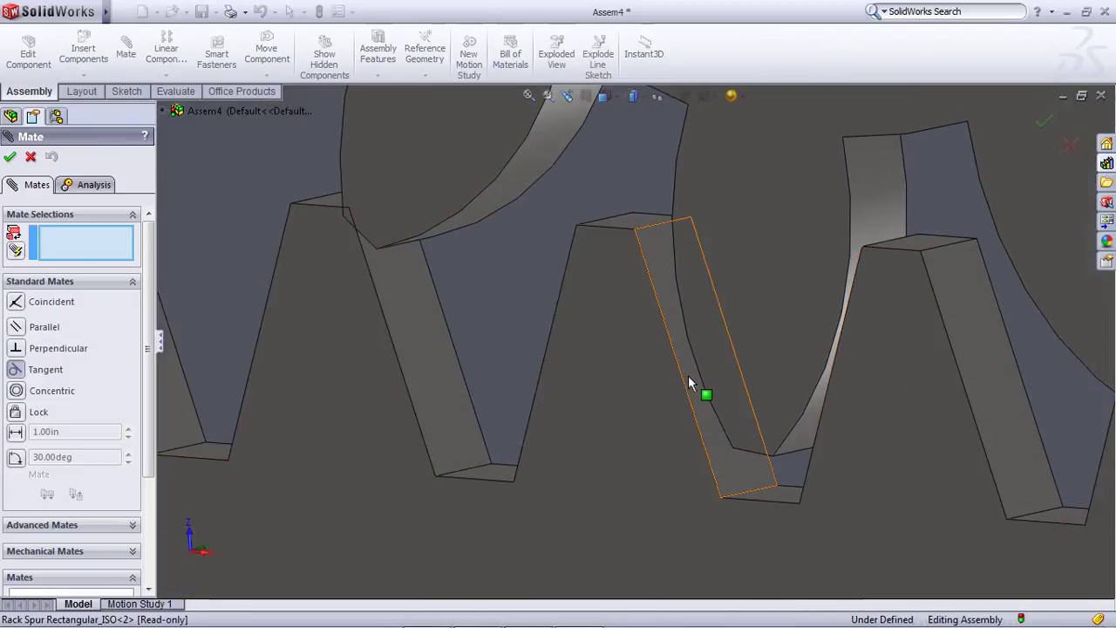
click(688, 375)
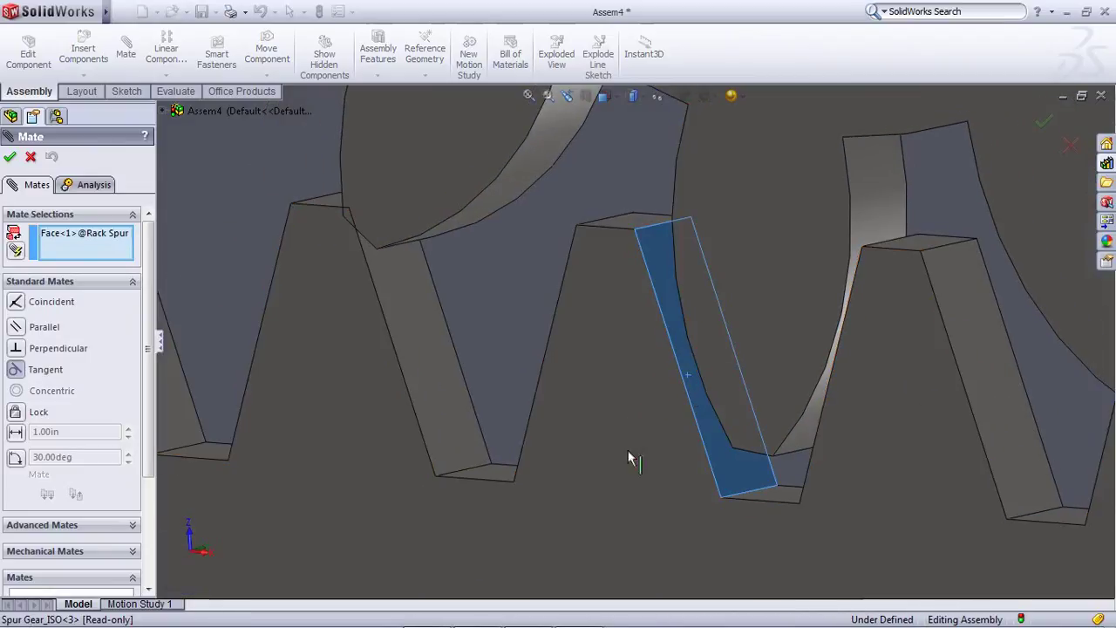
middle_drag(556, 353, 676, 268)
click(680, 260)
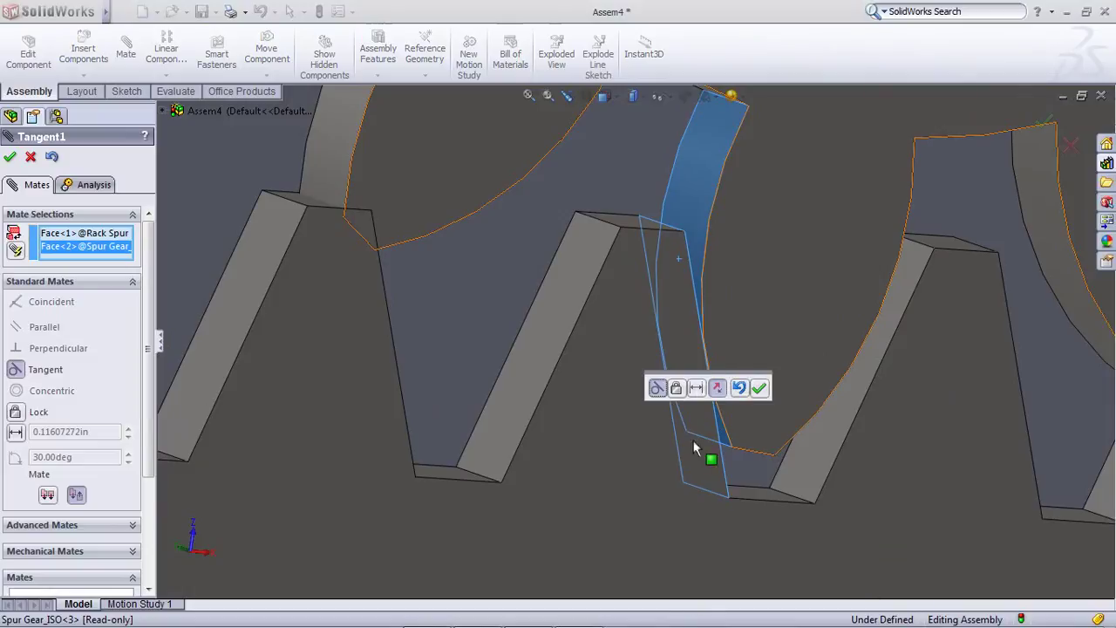
click(759, 388)
Shift the rack away from the spur gear's center in the Bottom view until the rack teeth only meet the gear tooth tips
drag(654, 418, 776, 369)
scroll(759, 373, up, 5)
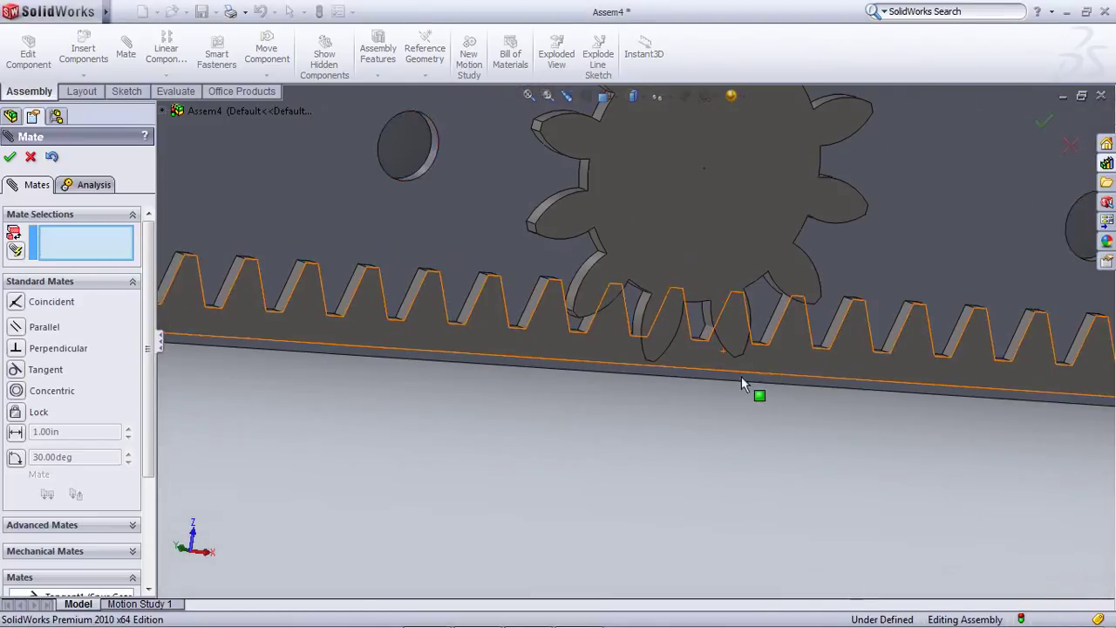
scroll(610, 366, down, 5)
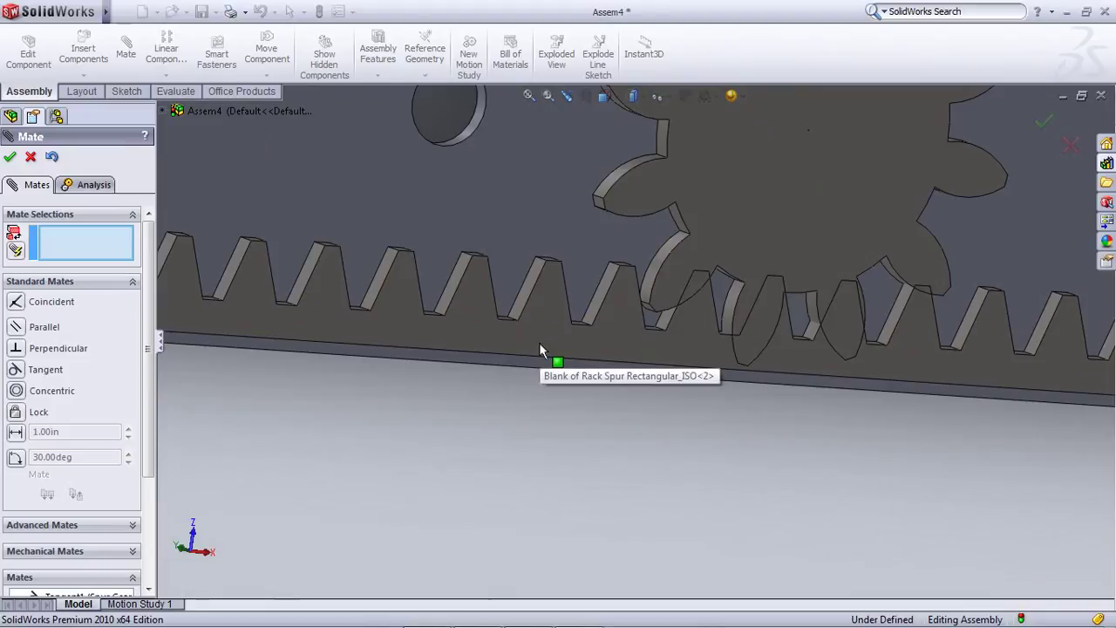
key(ctrl+1)
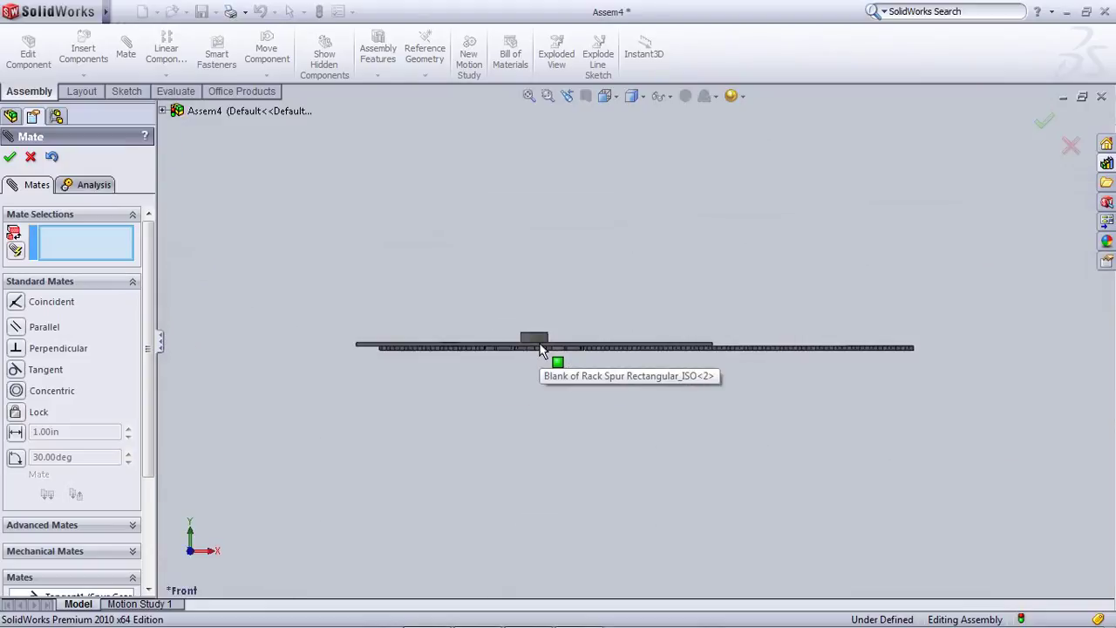
key(ctrl+6)
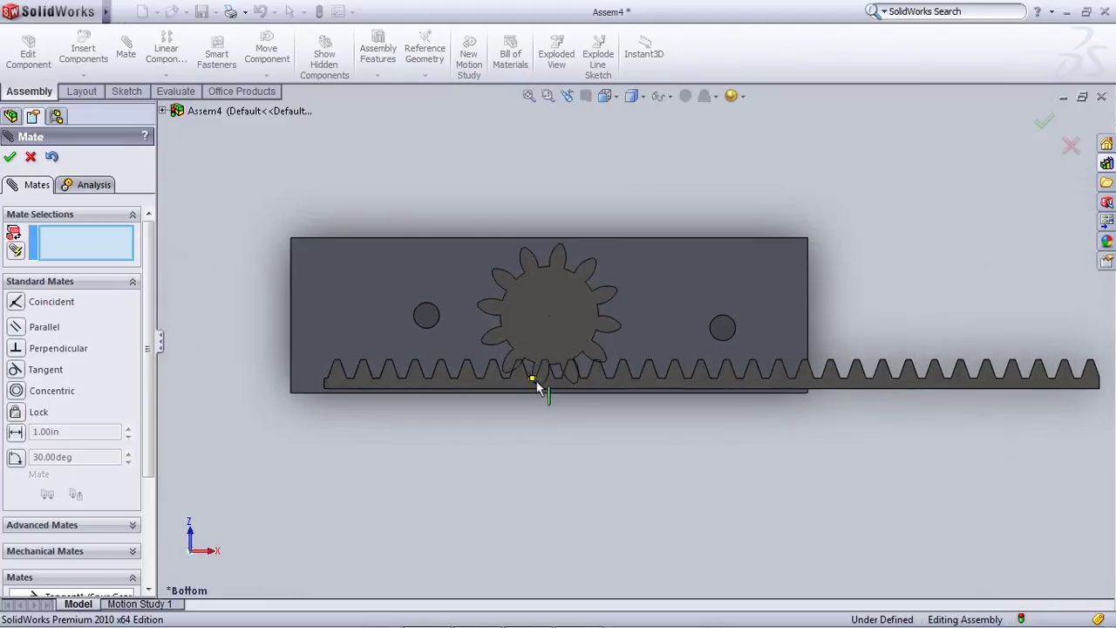
drag(568, 388, 485, 418)
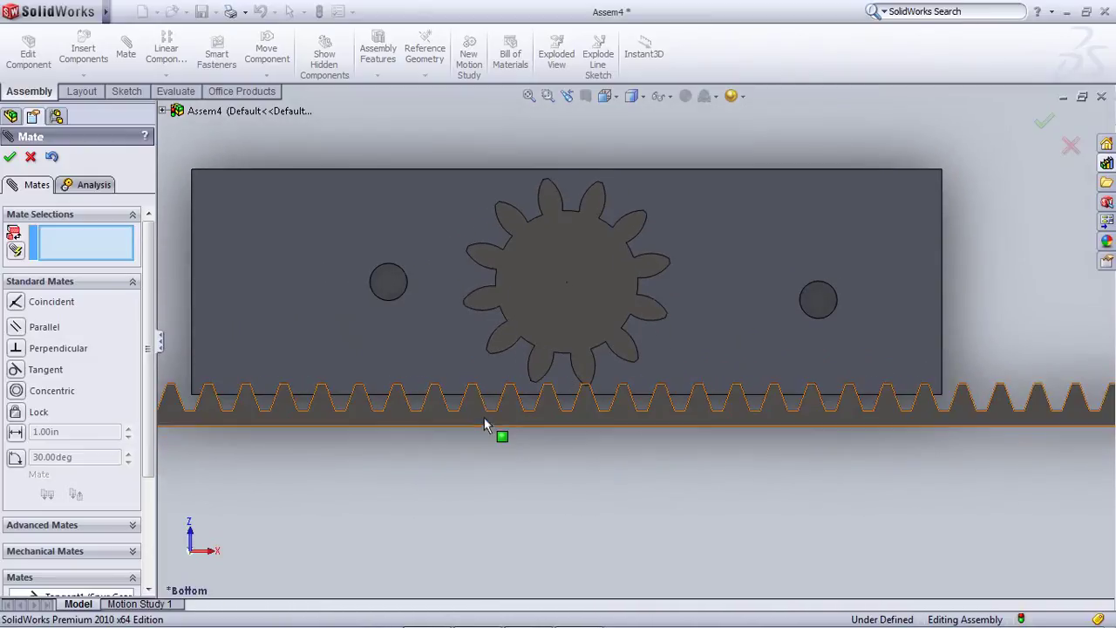
Add a coincident mate between the plate's narrow long side face and the rack's flat face opposite its teeth
middle_drag(431, 456, 541, 453)
scroll(349, 375, up, 3)
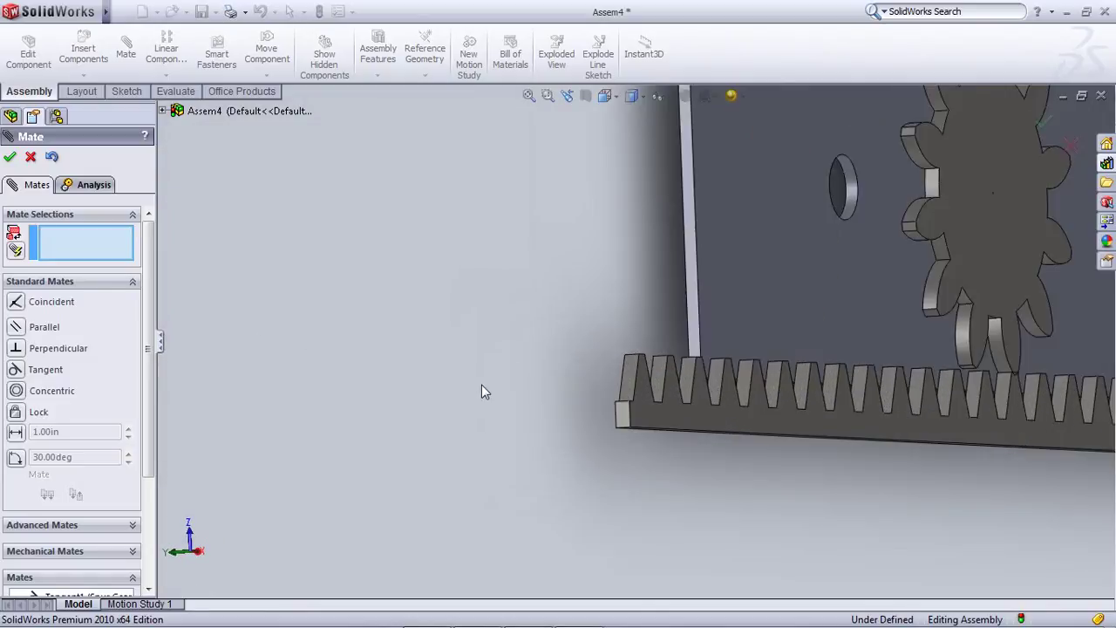
middle_drag(483, 391, 762, 323)
click(738, 346)
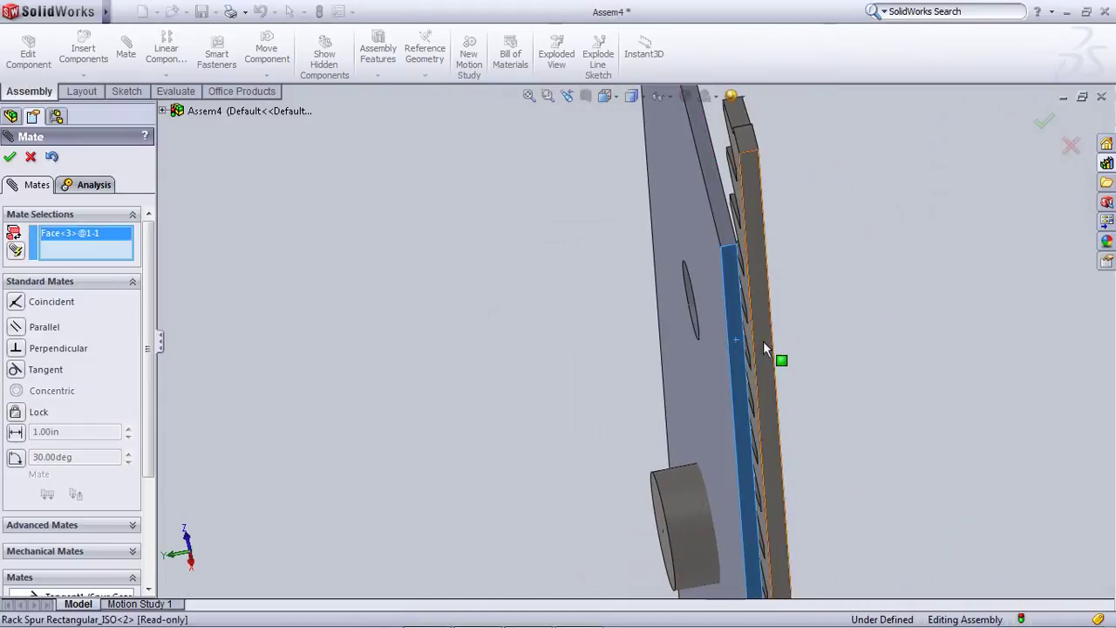
click(766, 349)
click(9, 158)
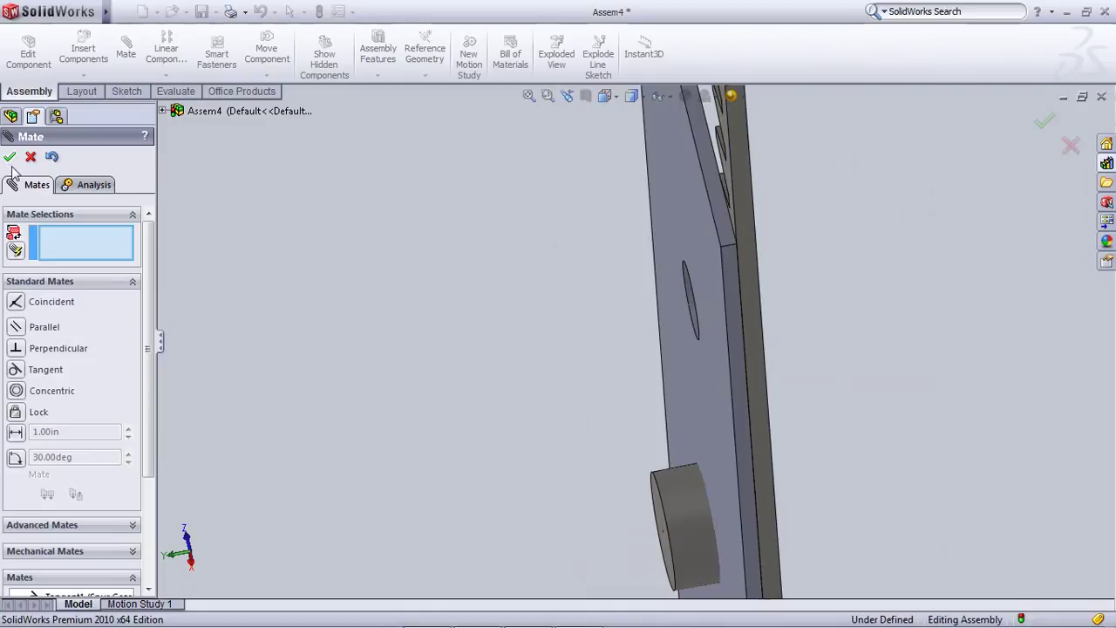
In the Bottom view, slide the rack along the plate until its end nearly lines up with the plate's end, and finish mating
key(ctrl+6)
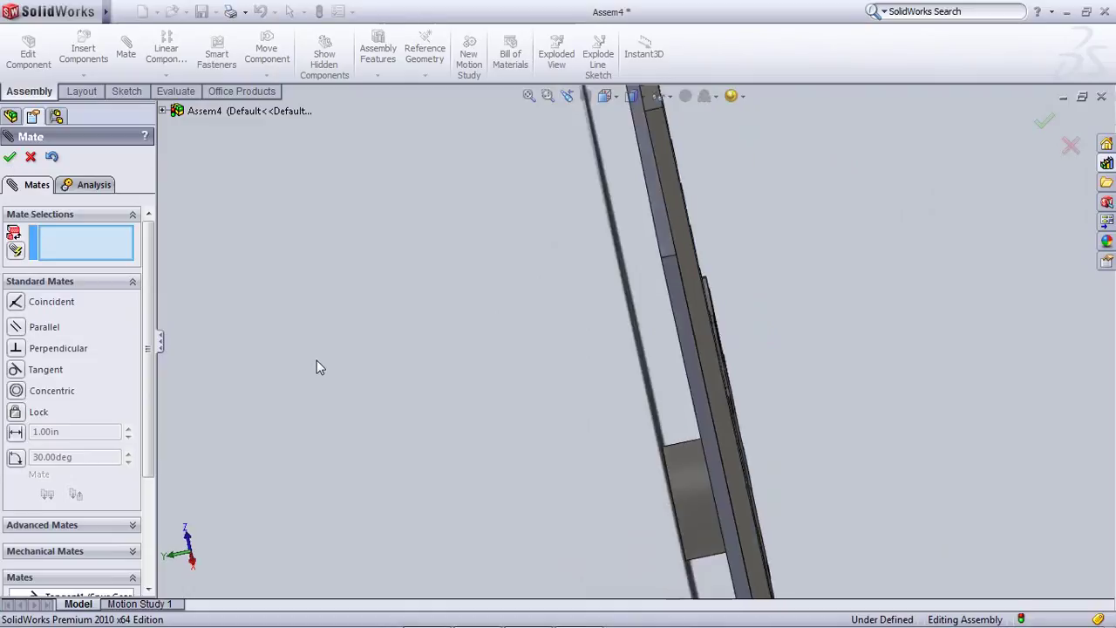
scroll(616, 391, down, 6)
scroll(613, 391, down, 1)
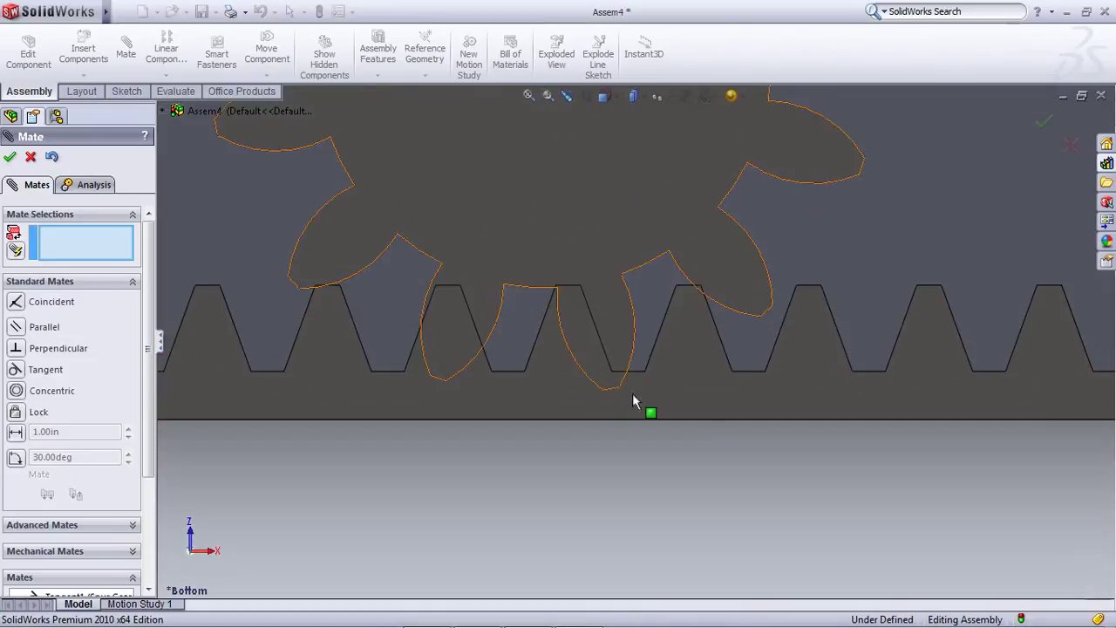
drag(808, 405, 1016, 422)
scroll(345, 451, up, 1)
scroll(346, 451, up, 5)
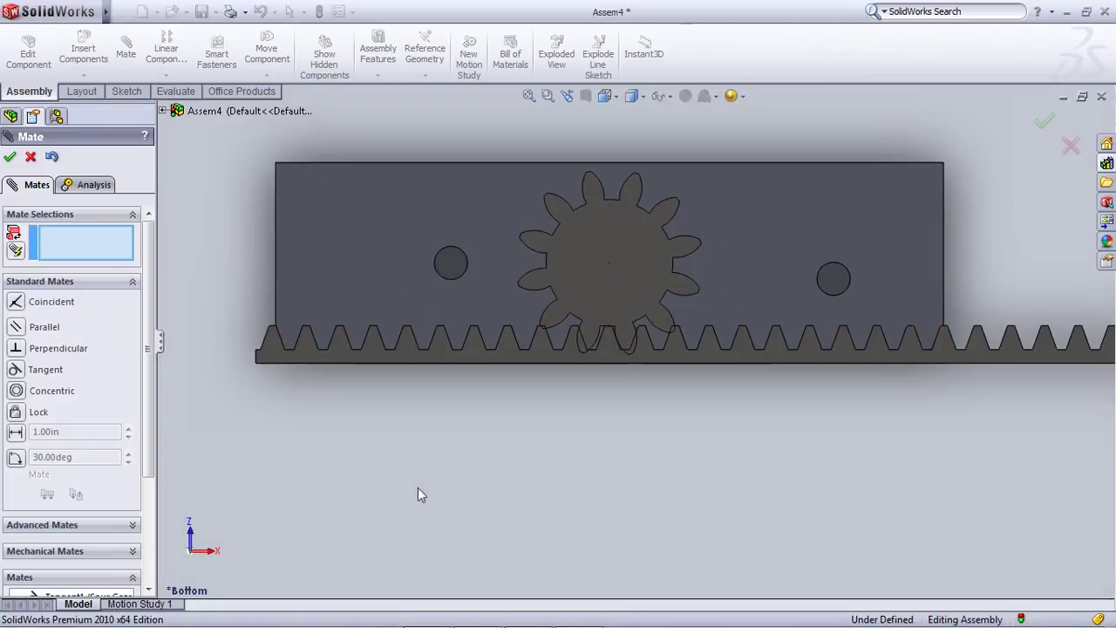
click(31, 158)
Open the spur gear's read-only part from the assembly and view it in the Top view
click(76, 270)
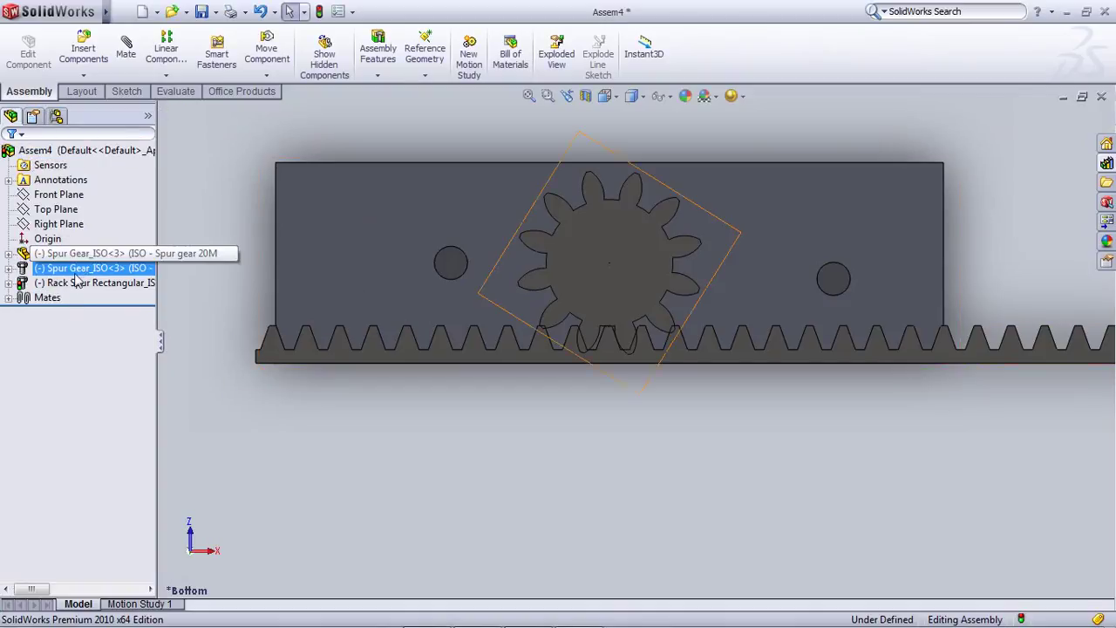
right_click(87, 275)
key(Escape)
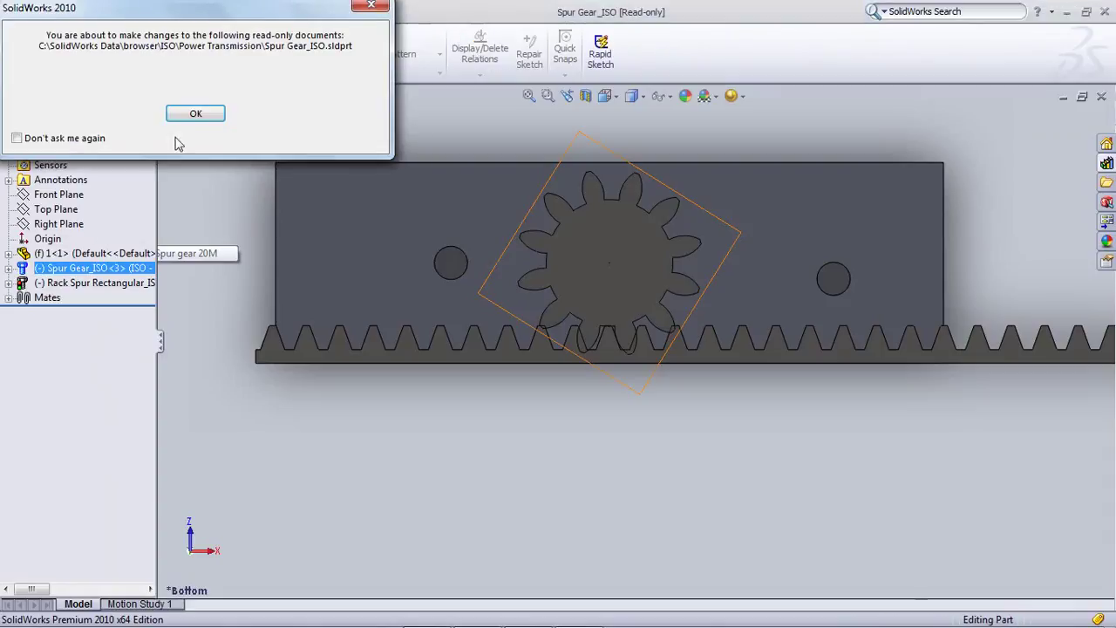
click(194, 114)
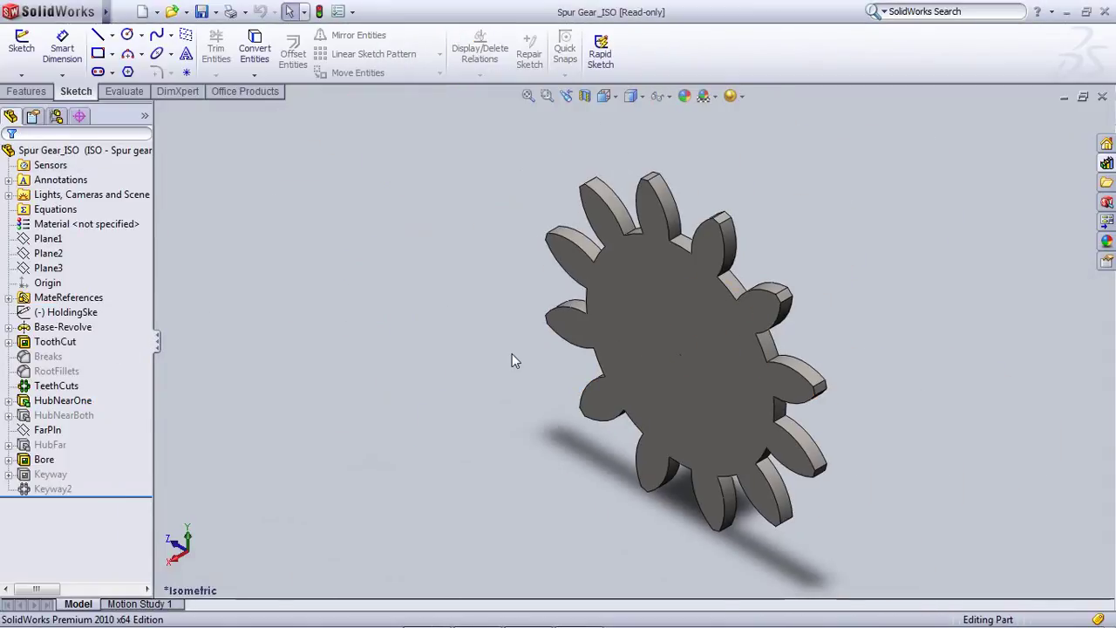
key(ctrl+5)
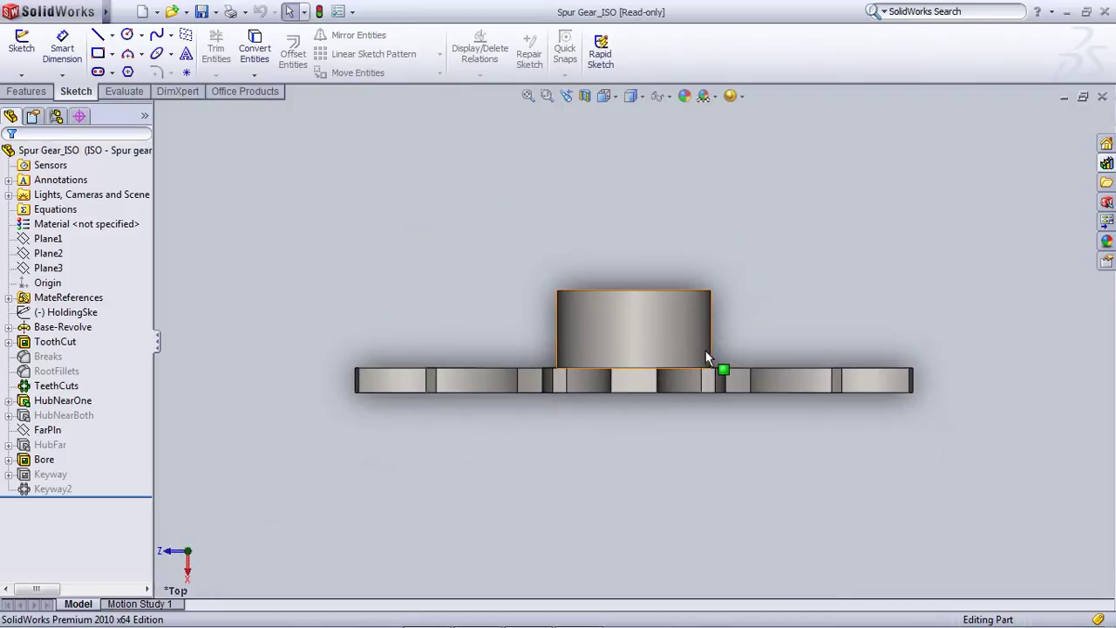
Examine the diameter dimension of the spur gear's hub, and return to the assembly
middle_drag(630, 327, 660, 463)
right_click(659, 463)
click(615, 328)
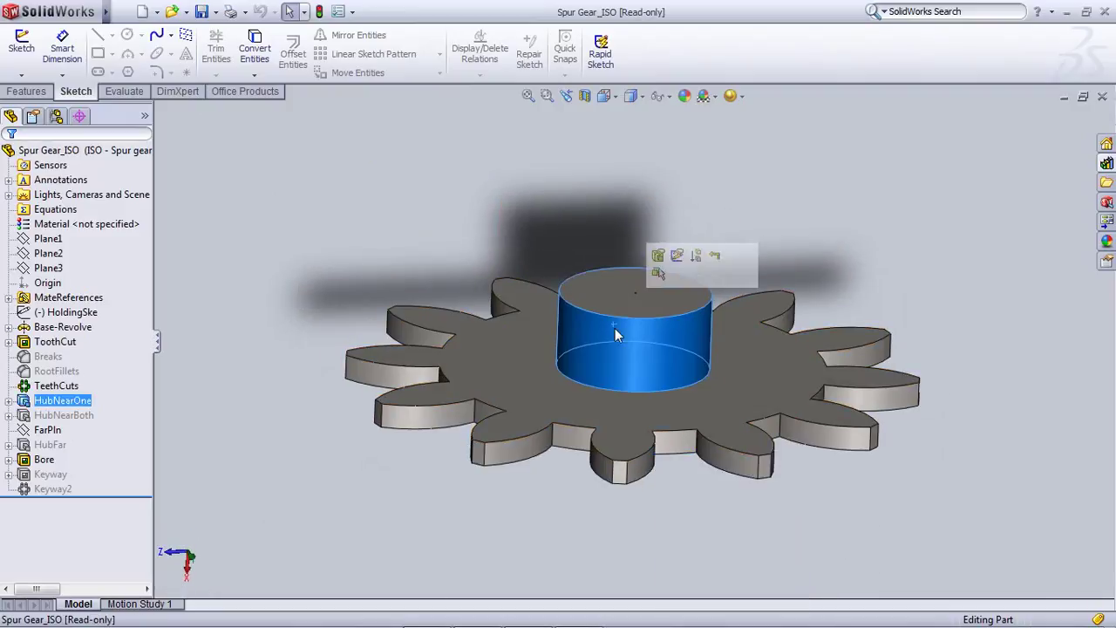
double_click(615, 340)
click(556, 346)
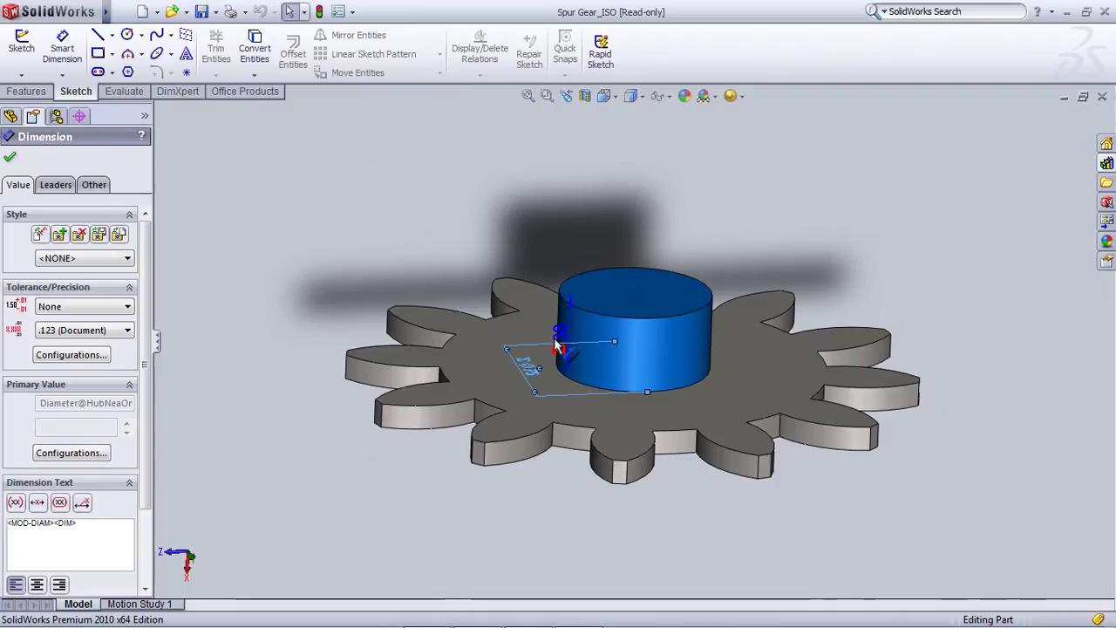
middle_drag(665, 441, 506, 396)
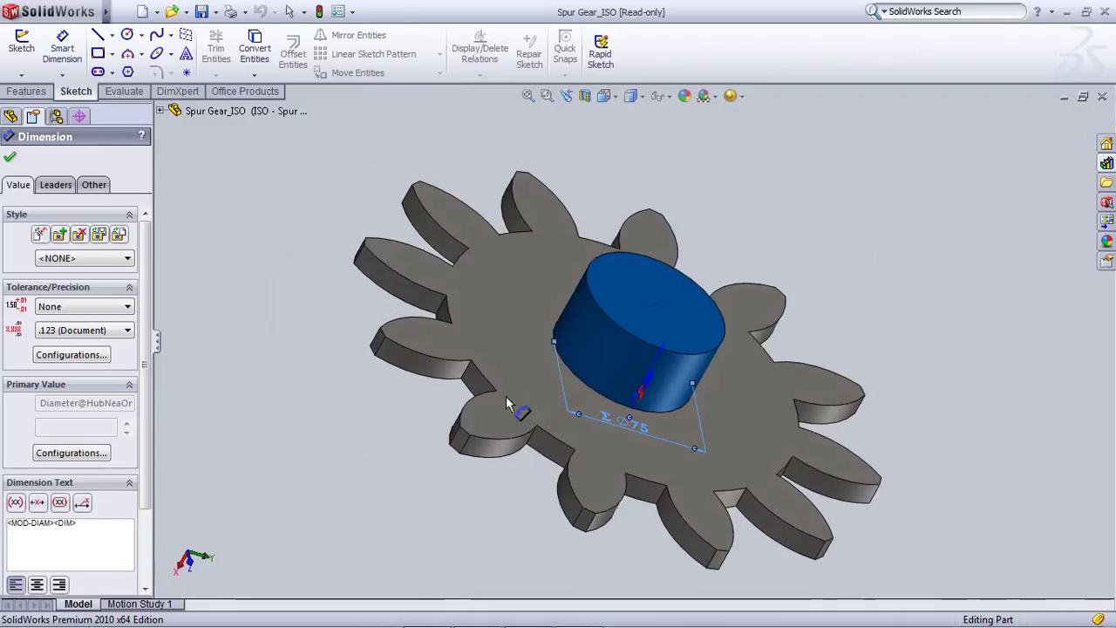
double_click(478, 332)
middle_drag(540, 362, 508, 377)
click(286, 267)
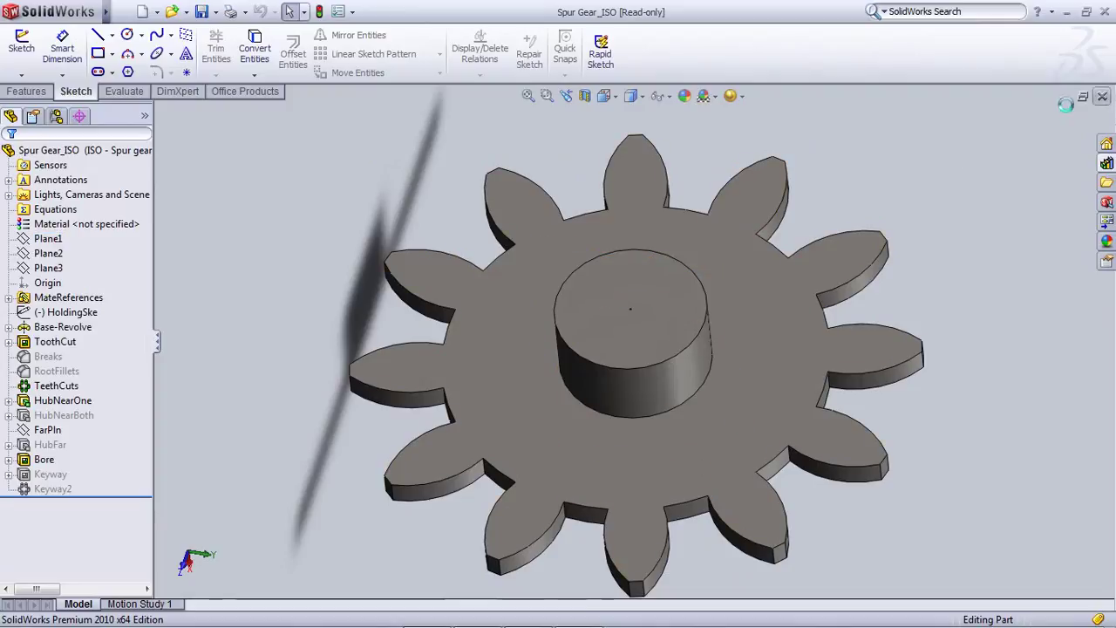
scroll(636, 339, up, 2)
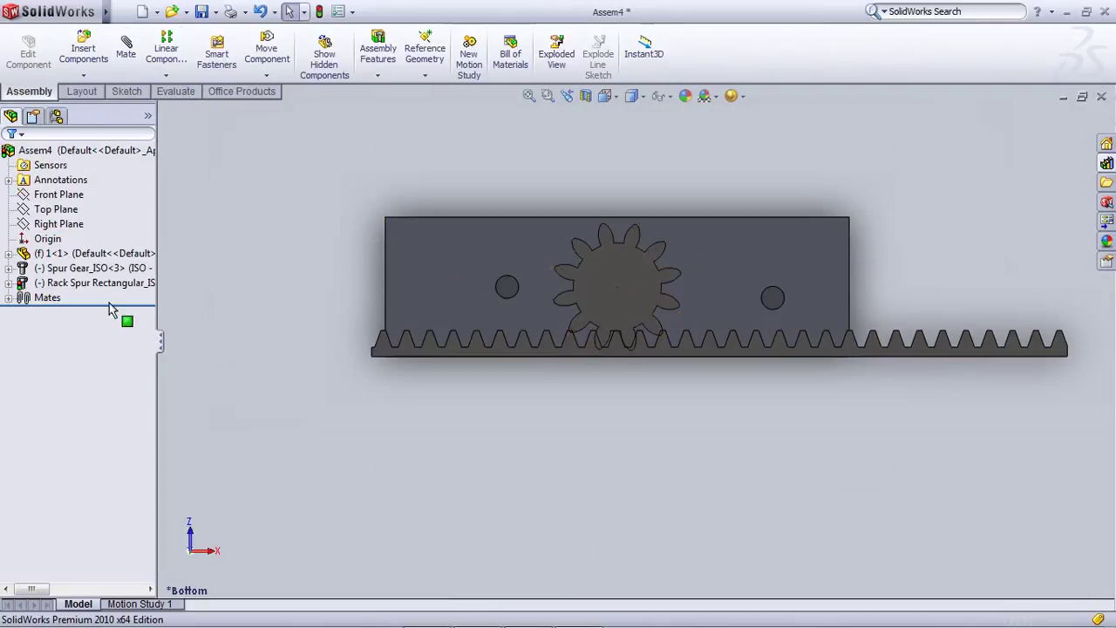
right_click(78, 272)
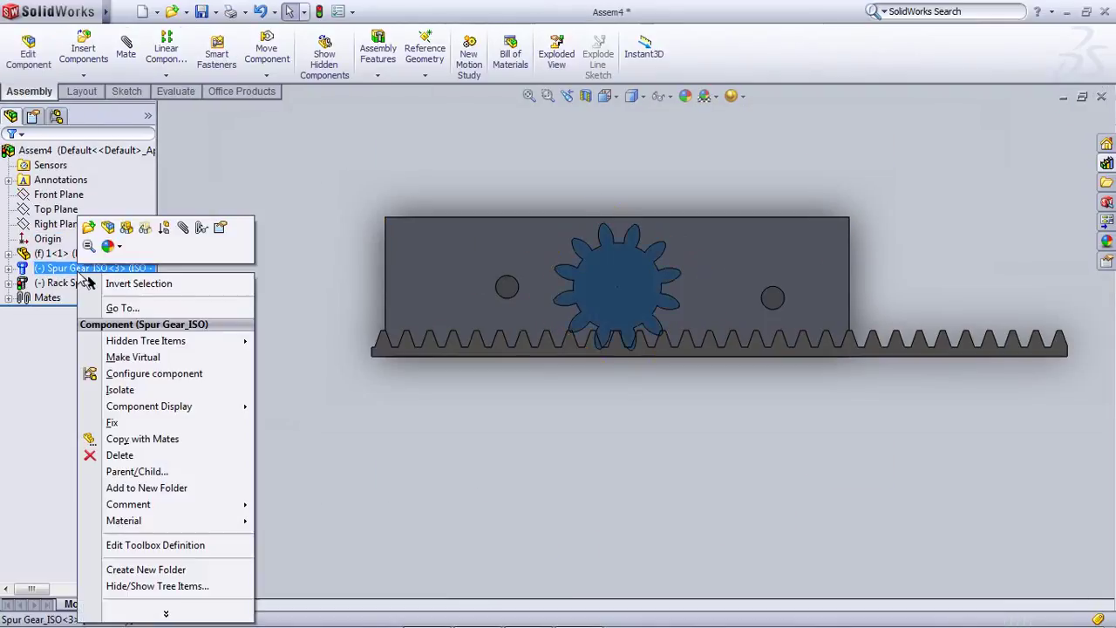
click(108, 227)
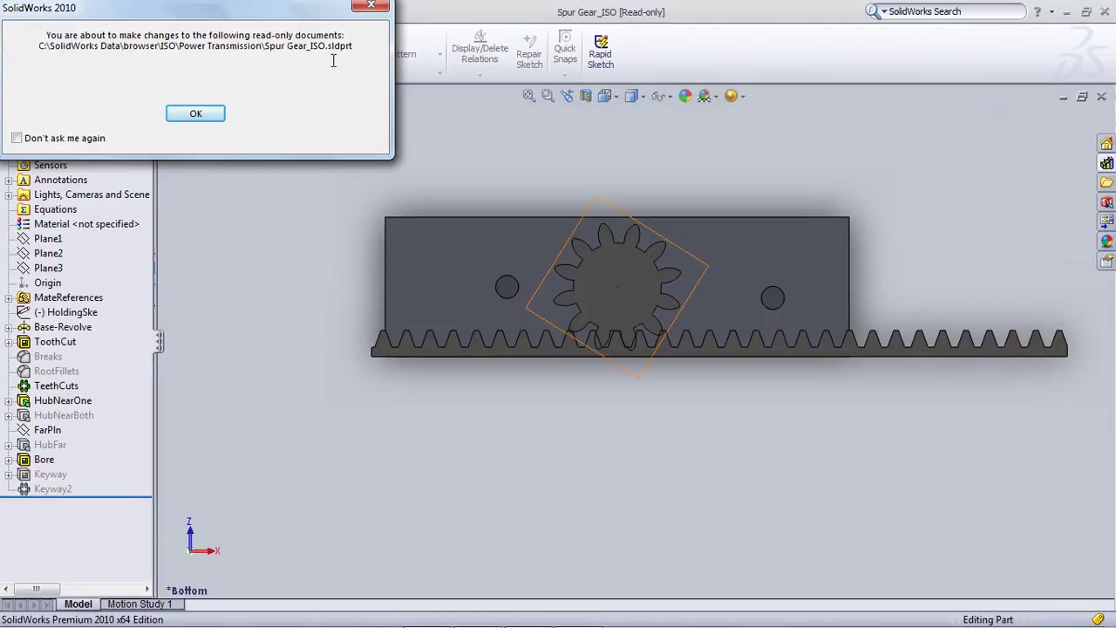
click(197, 115)
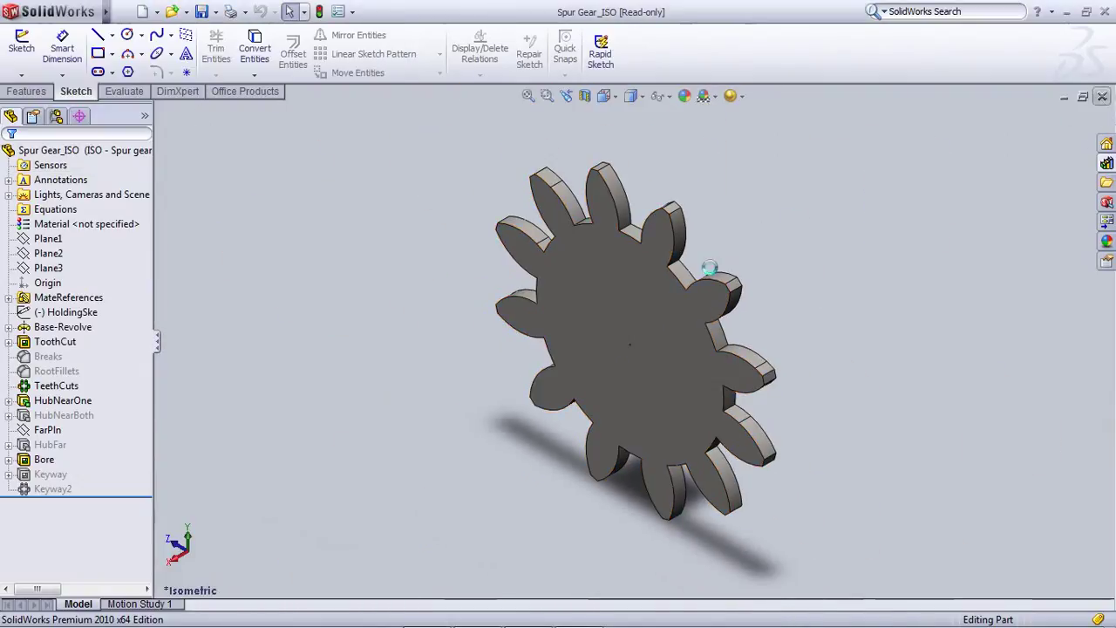
click(1102, 98)
Delete the spur gear from the assembly
click(656, 305)
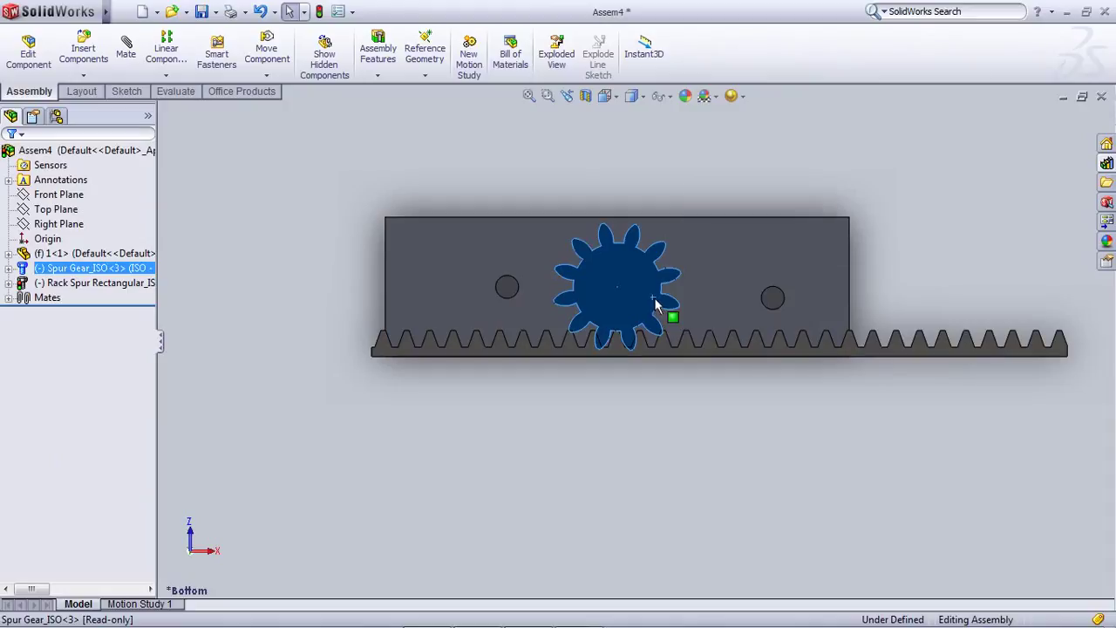
key(Delete)
click(655, 225)
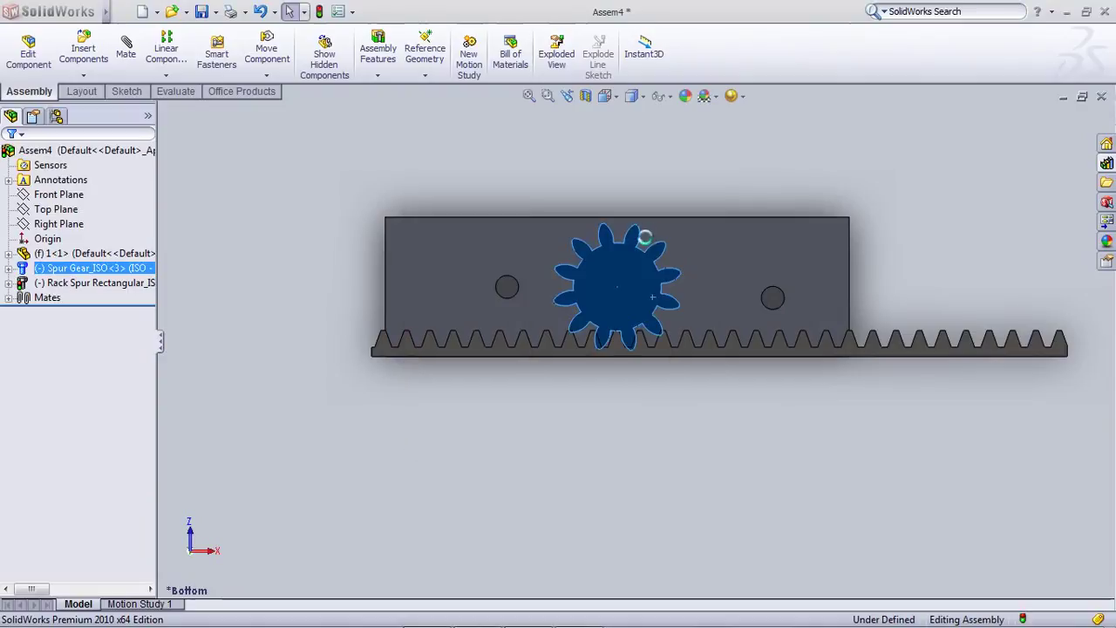
Insert a single Spur Gear from the Design Library beside the plate's middle hole, with its module set to 16
click(1107, 163)
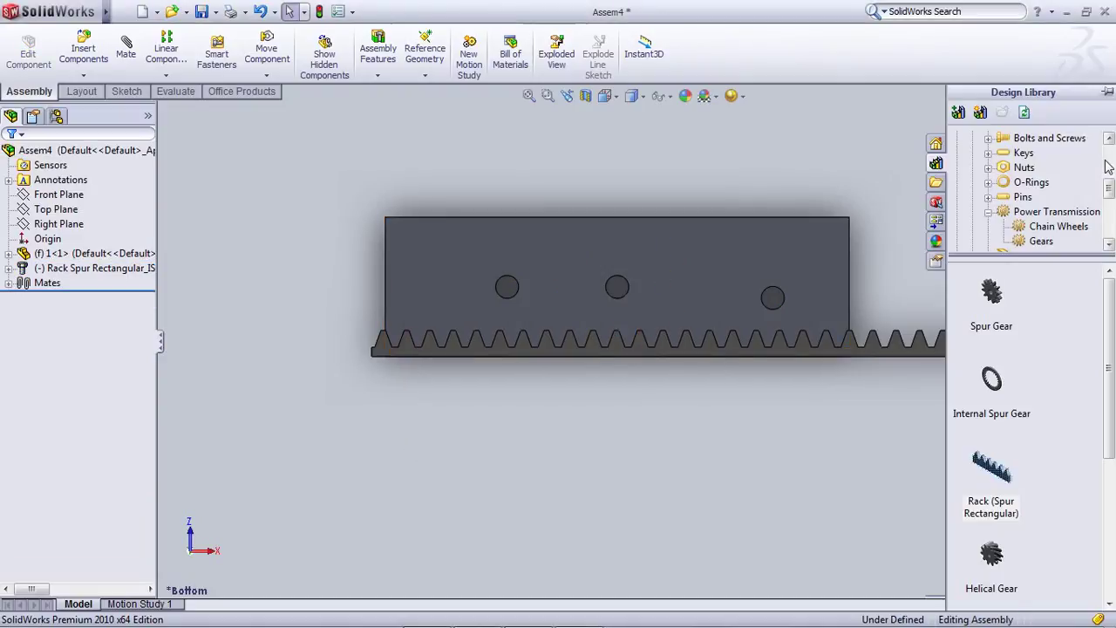
drag(996, 303, 639, 291)
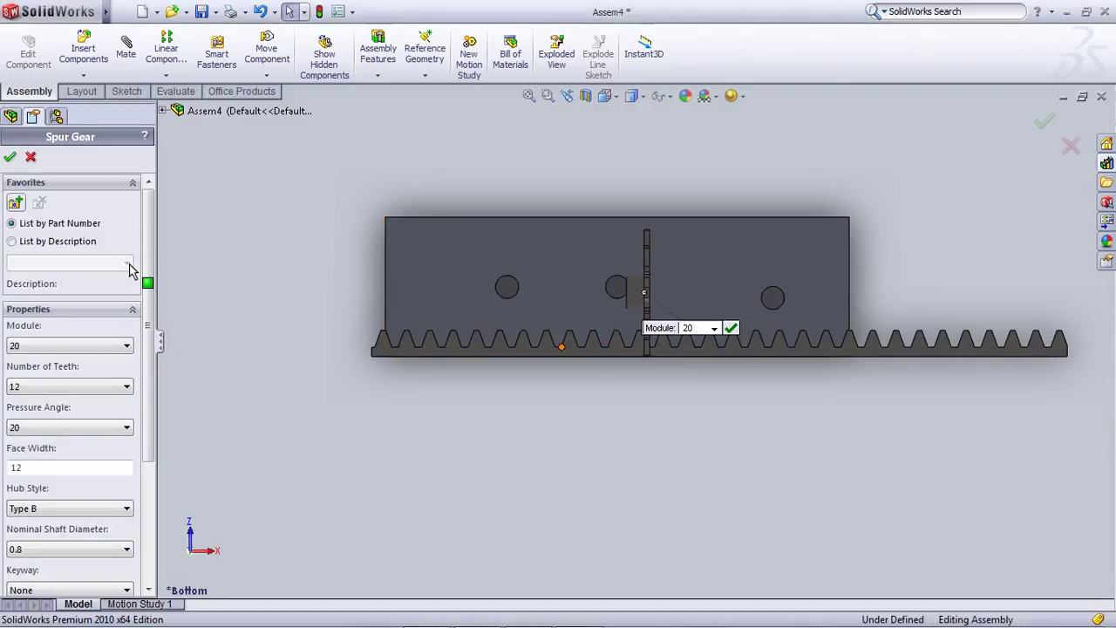
click(127, 346)
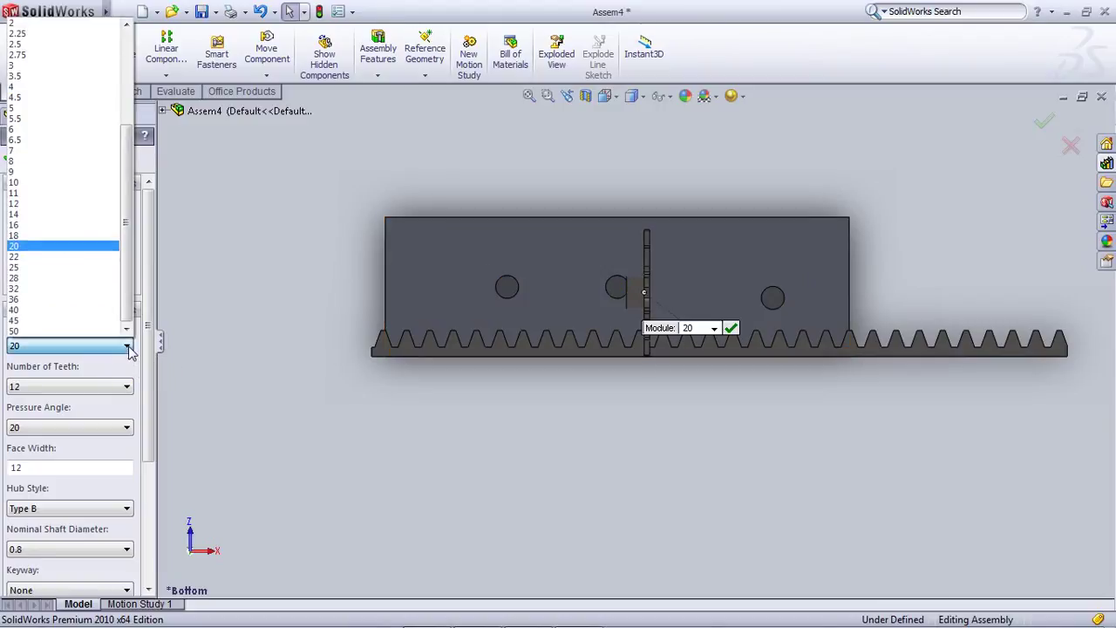
click(53, 226)
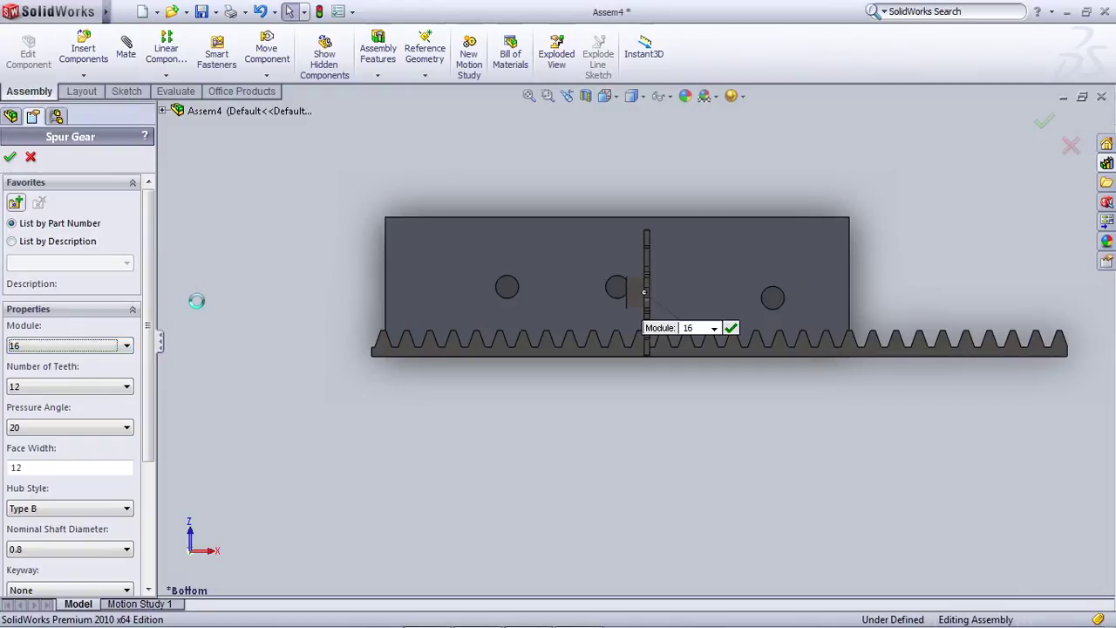
scroll(616, 293, down, 5)
scroll(653, 306, down, 3)
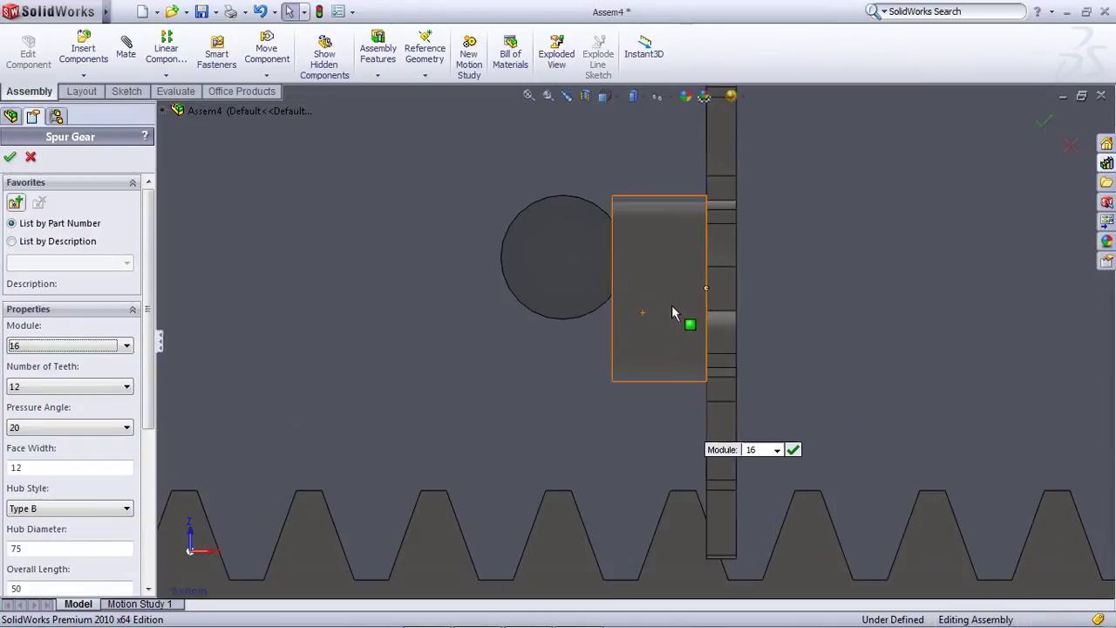
middle_drag(672, 305, 568, 310)
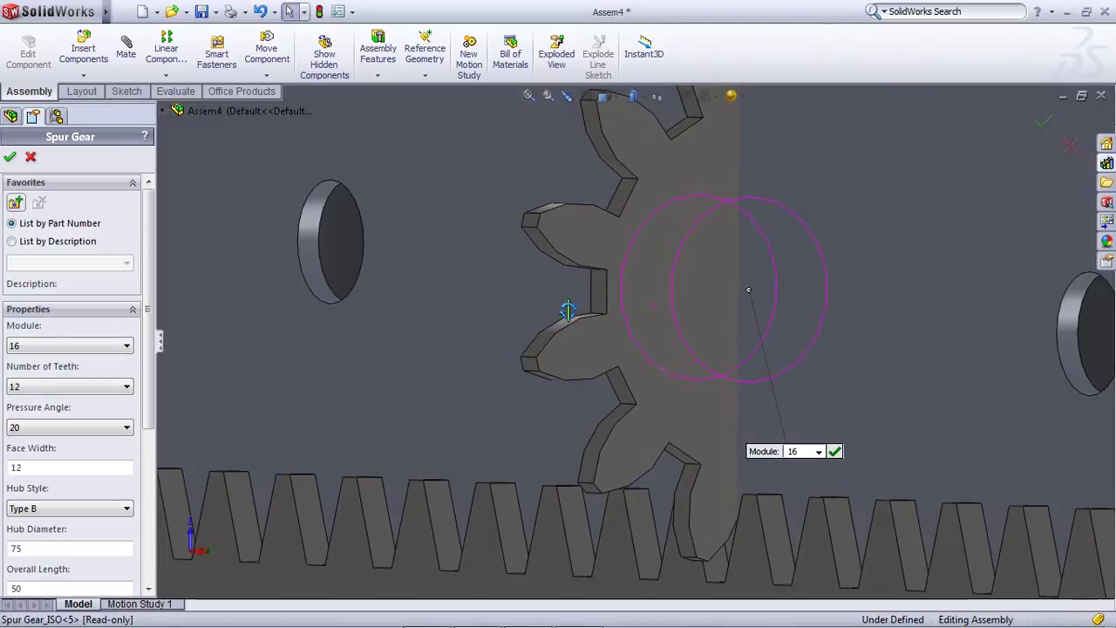
middle_click(621, 305)
scroll(620, 306, up, 6)
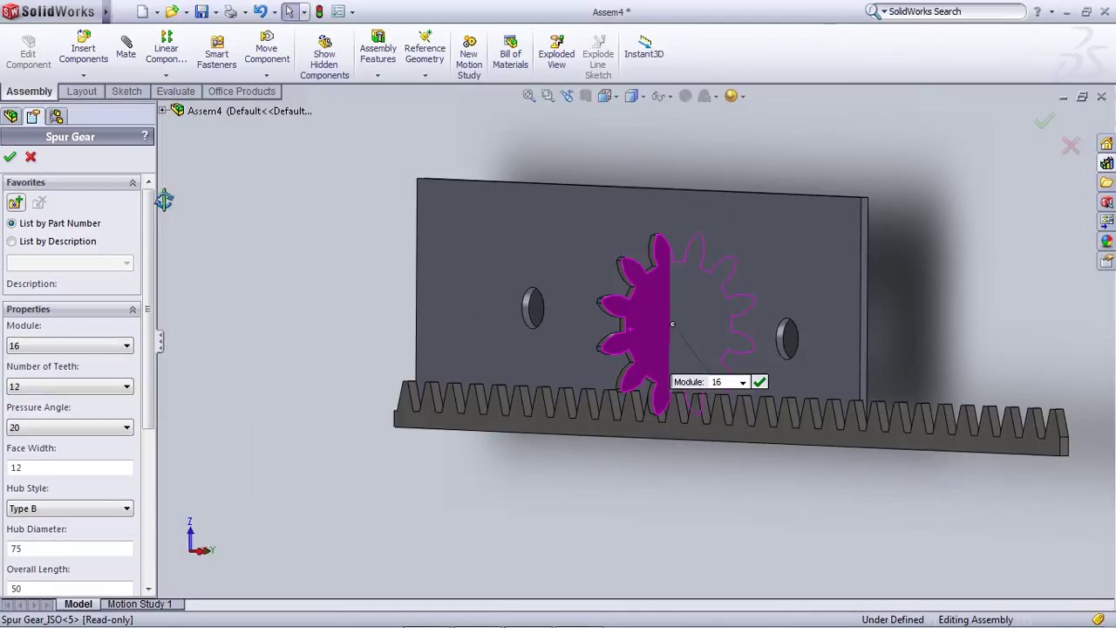
click(11, 159)
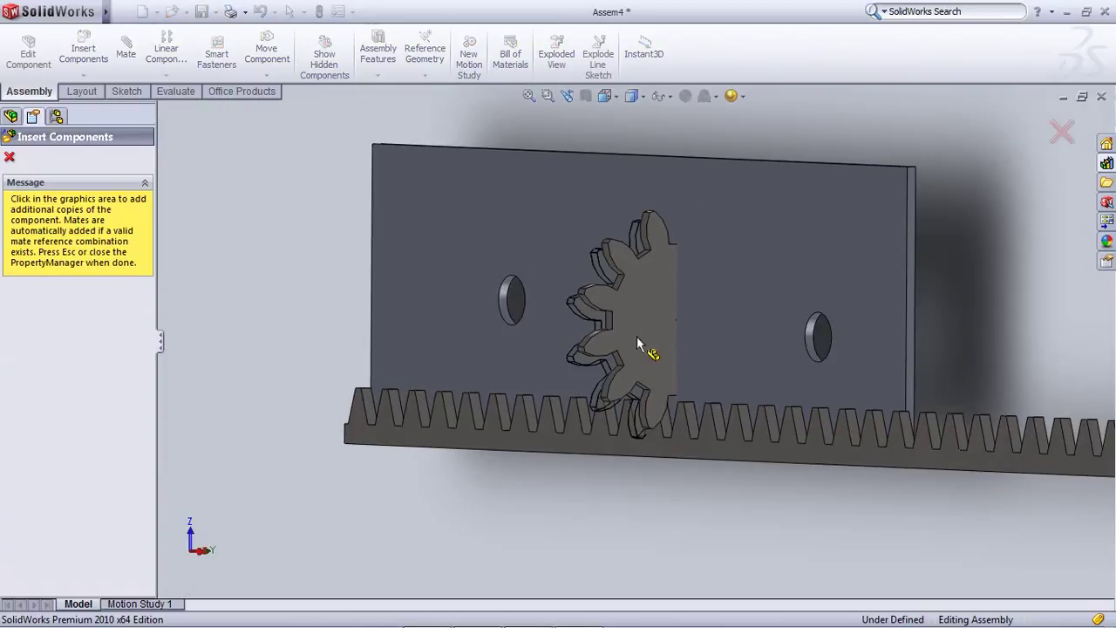
key(Escape)
Add a coincident mate between the new spur gear's hub-side face and the plate's large flat face
scroll(661, 316, down, 1)
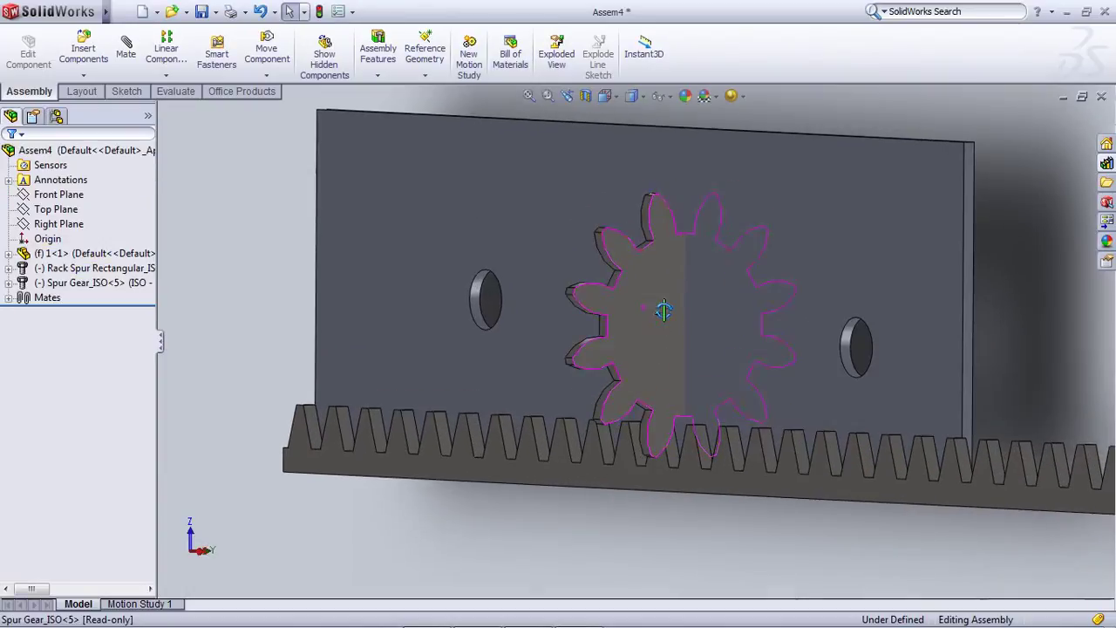
middle_drag(662, 309, 689, 332)
scroll(665, 321, up, 3)
scroll(689, 332, down, 3)
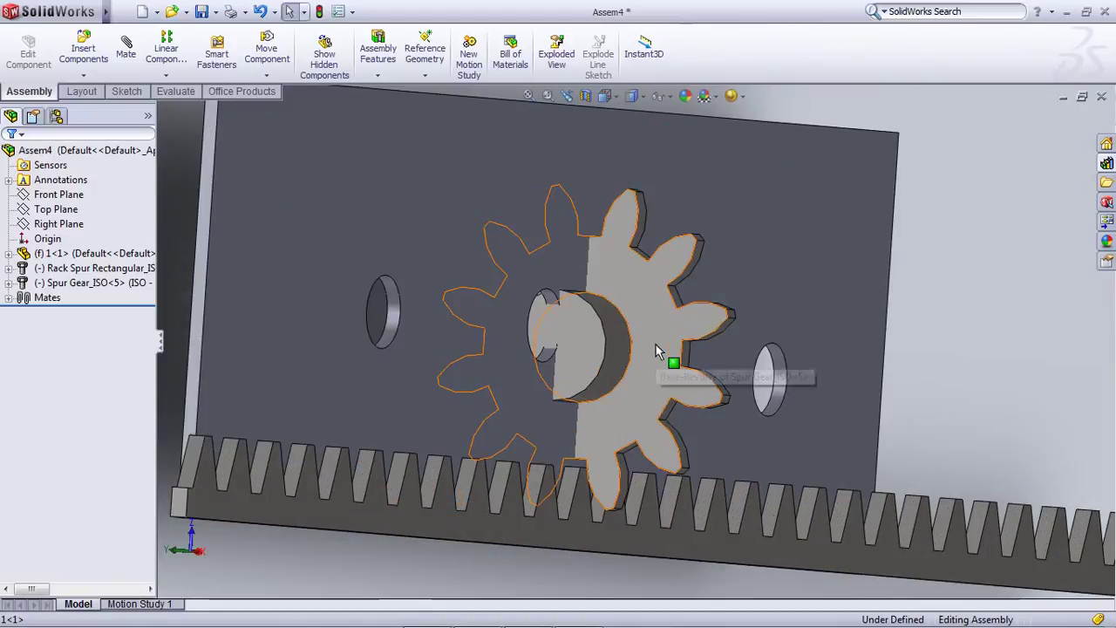
click(656, 344)
click(128, 50)
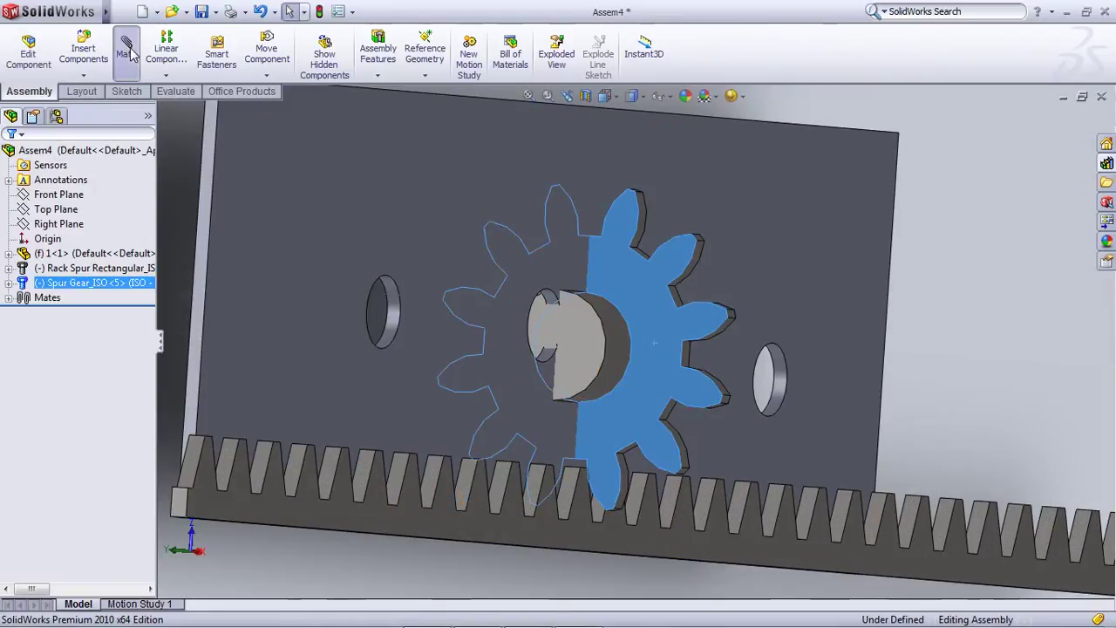
click(358, 242)
click(337, 221)
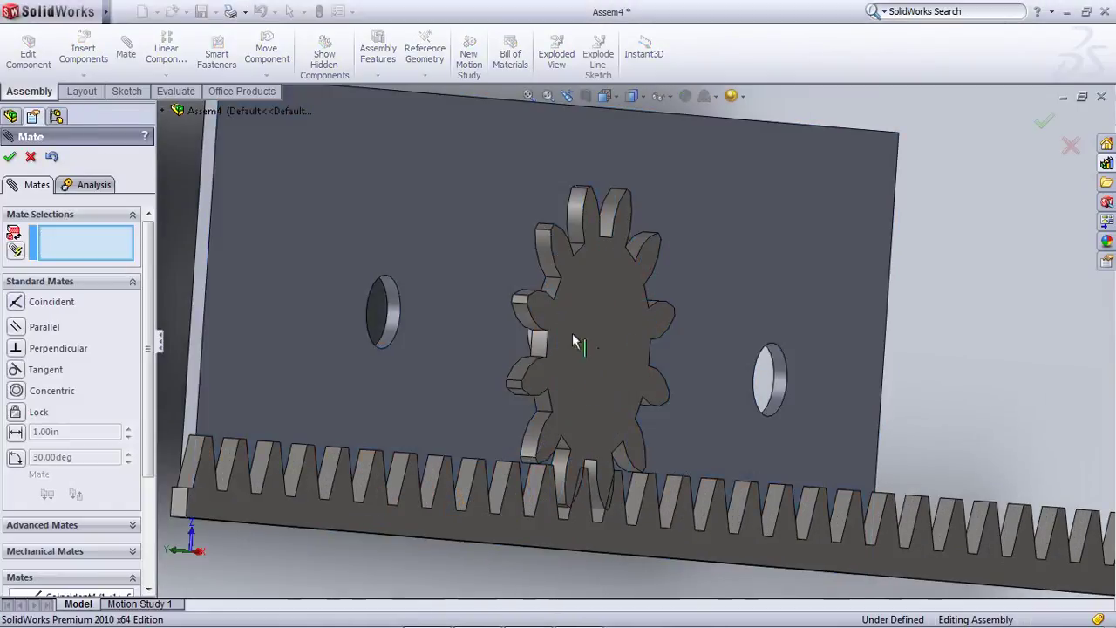
Add a concentric mate between the spur gear's cylindrical hub face and the plate's middle hole, and finish mating
middle_drag(673, 365, 609, 339)
click(607, 341)
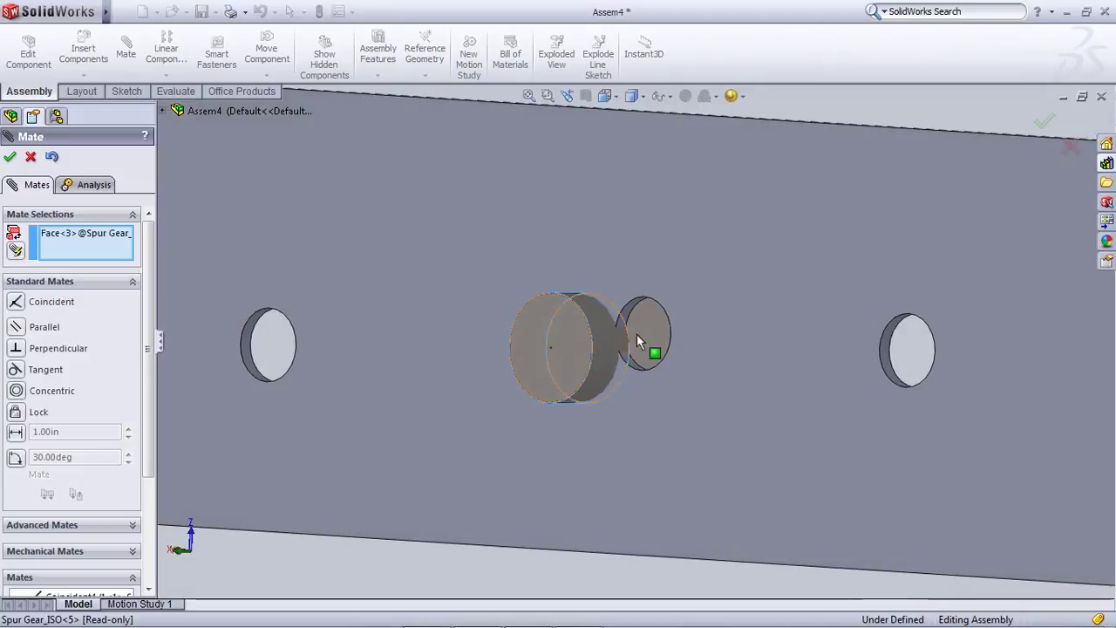
scroll(645, 336, down, 3)
scroll(598, 324, down, 5)
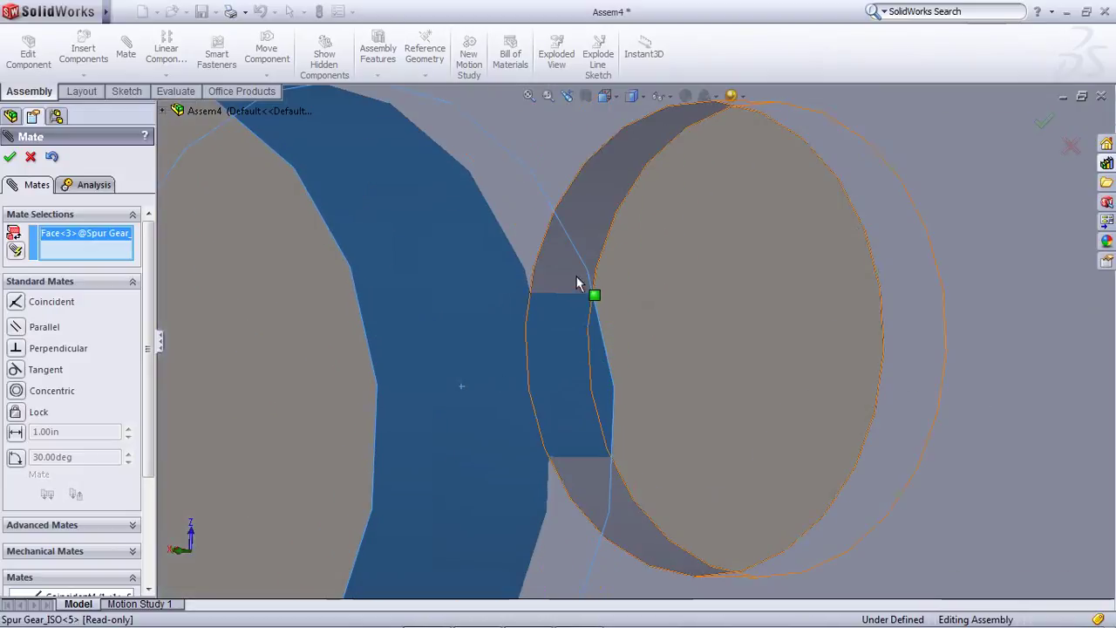
click(588, 286)
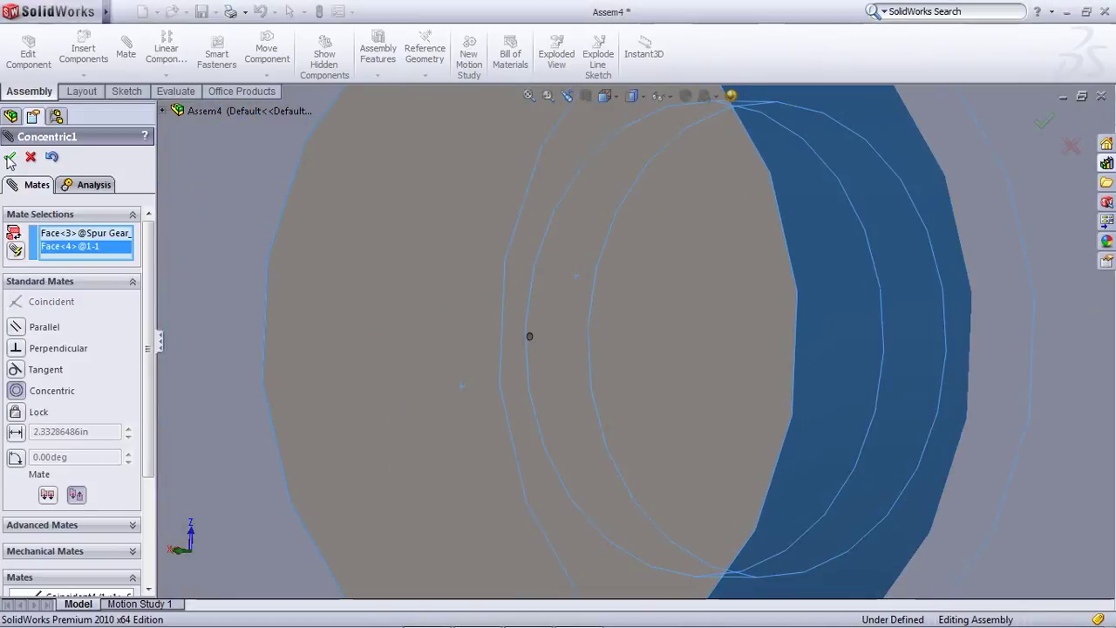
click(10, 158)
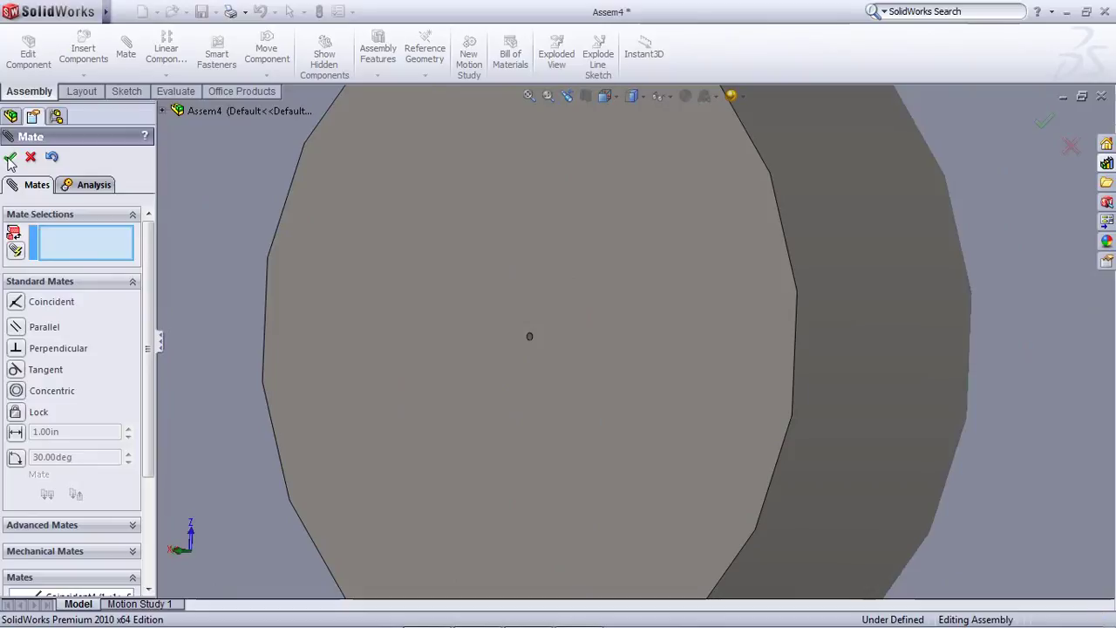
click(10, 159)
Slide the rack slightly along the plate's lower edge beneath the spur gear, and expand the assembly's list of mates
key(ctrl+6)
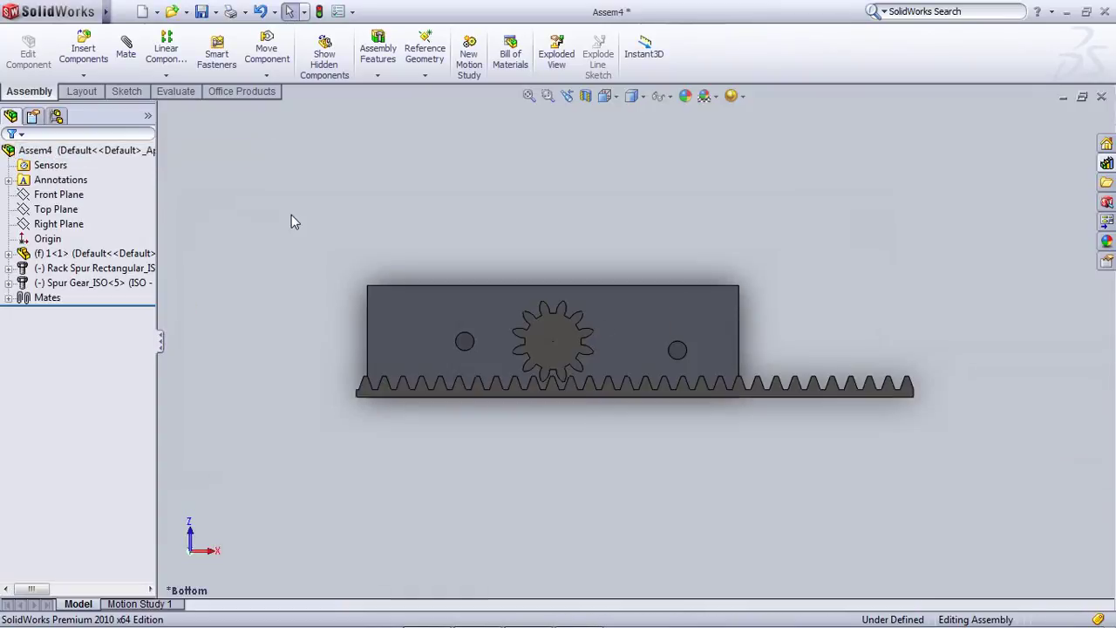
scroll(578, 384, down, 4)
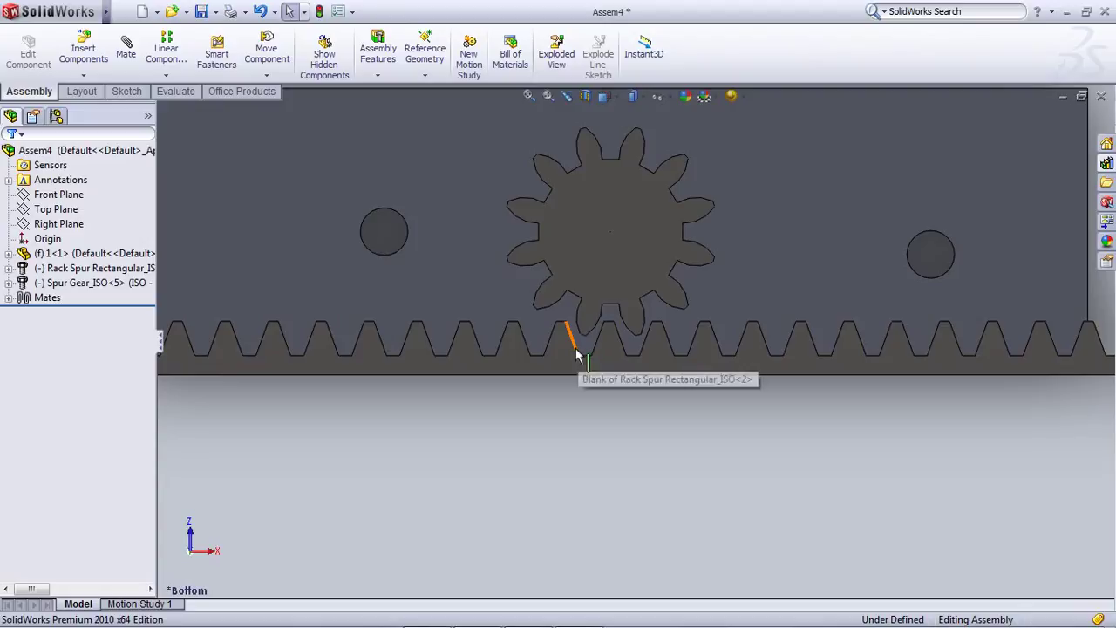
drag(575, 349, 558, 364)
click(550, 350)
click(8, 298)
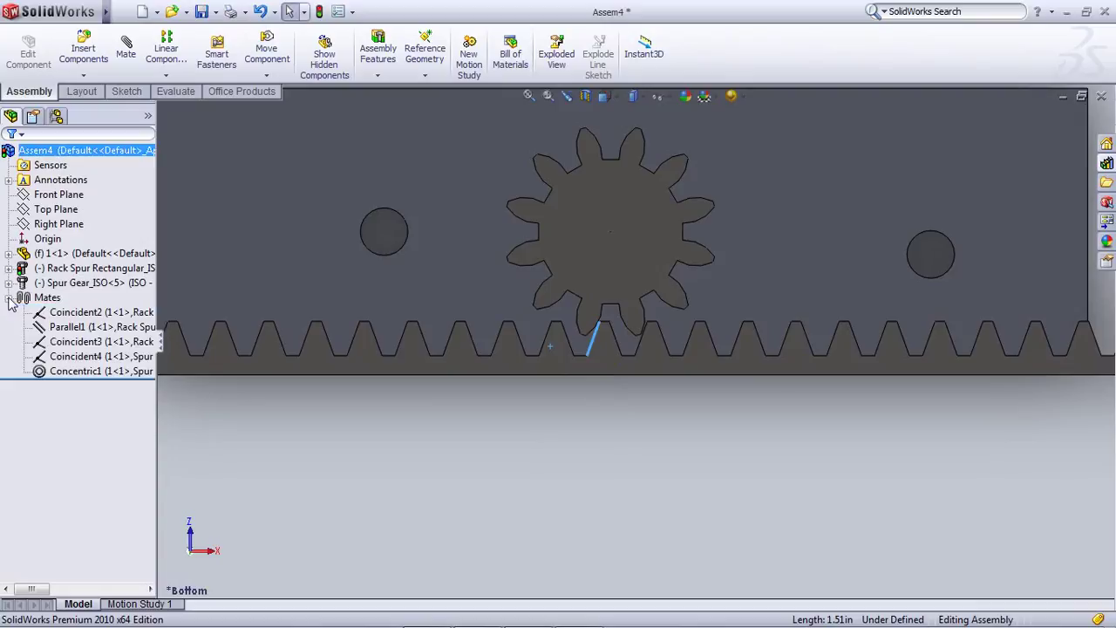
click(493, 437)
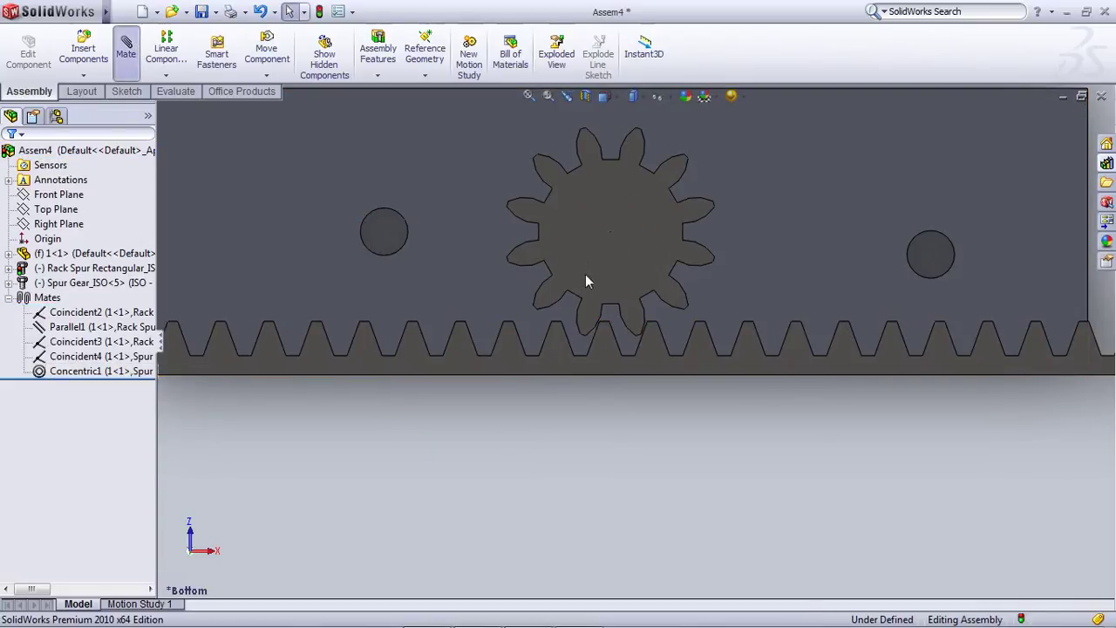
scroll(585, 274, down, 6)
scroll(598, 444, up, 5)
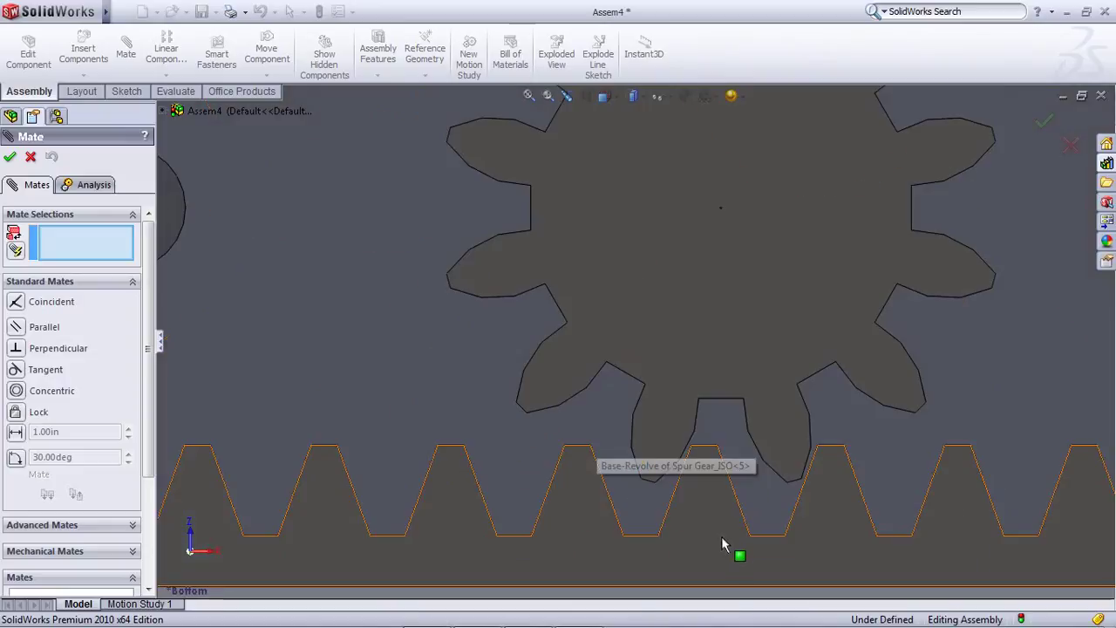
scroll(723, 540, down, 7)
right_click(580, 254)
click(597, 173)
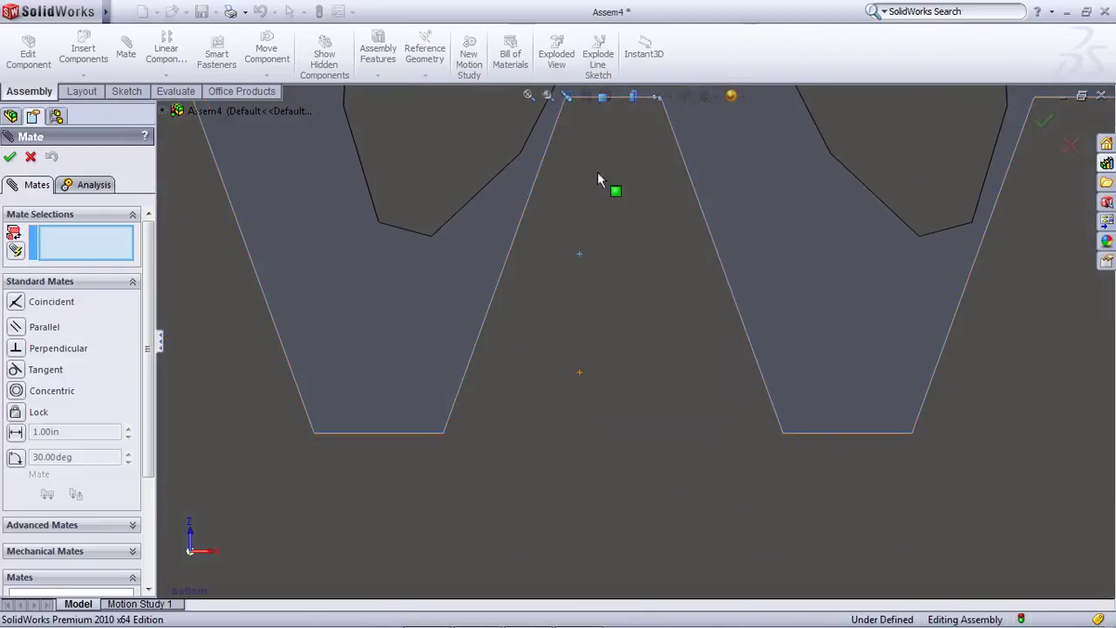
right_click(579, 224)
right_click(617, 127)
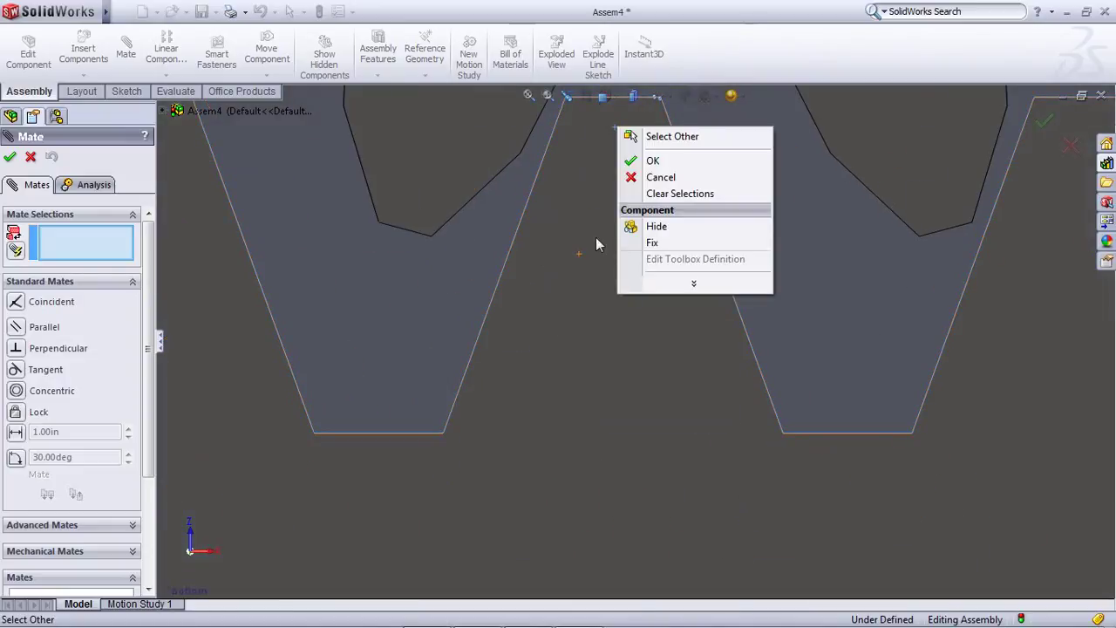
click(567, 369)
click(565, 367)
scroll(564, 367, up, 3)
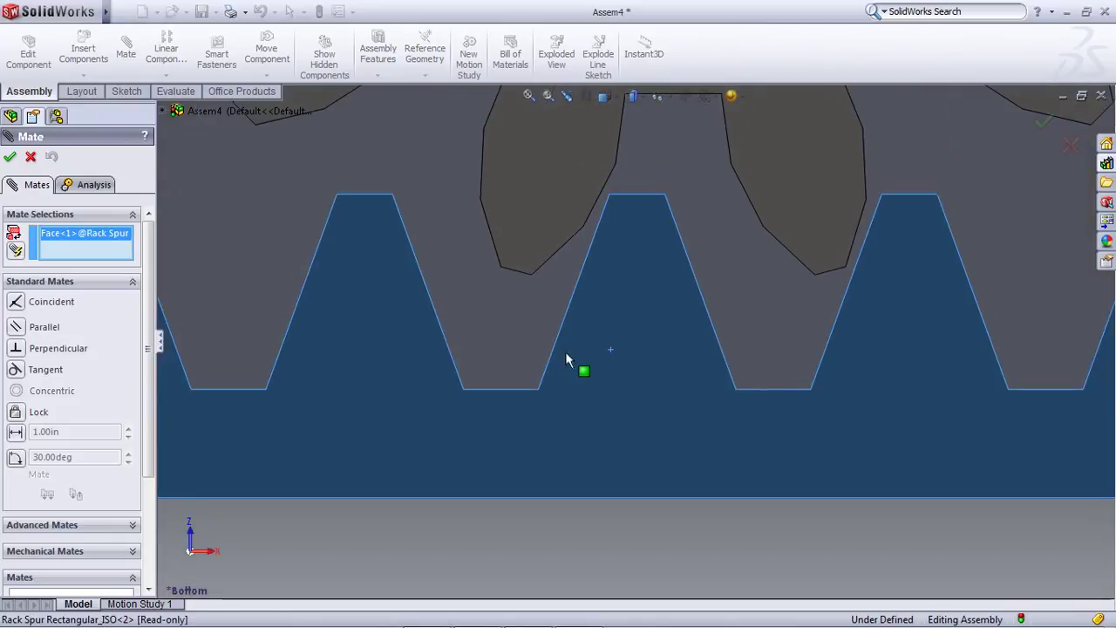
click(565, 358)
Add a tangent mate between the sloped flank of a rack tooth and the adjacent flank of the spur gear's tooth
middle_drag(585, 273, 553, 284)
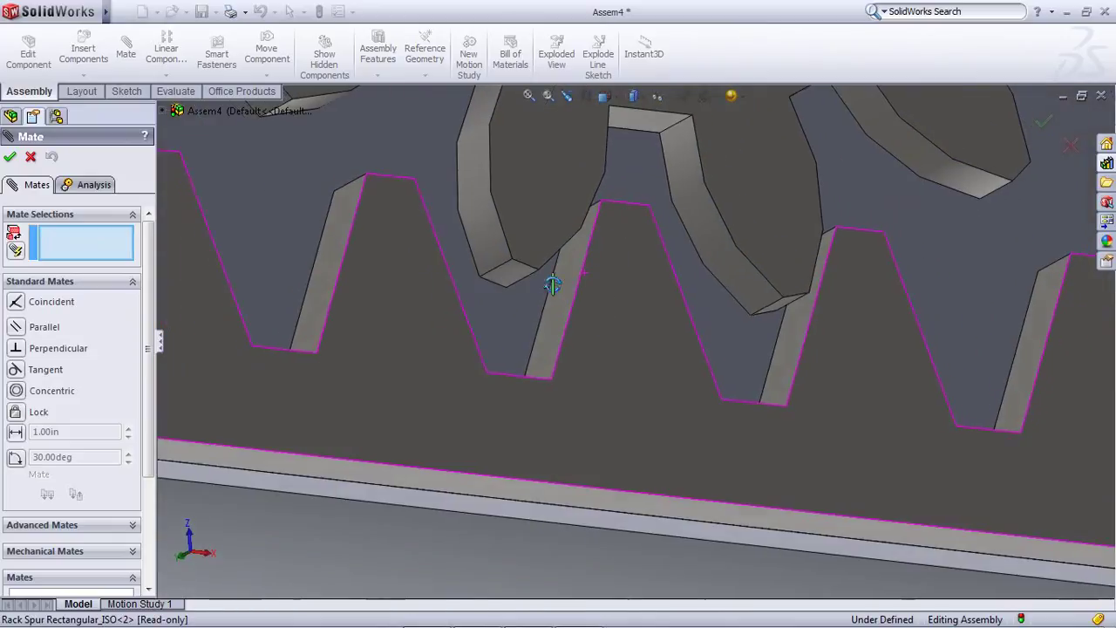
scroll(559, 292, down, 3)
click(646, 299)
scroll(566, 319, down, 2)
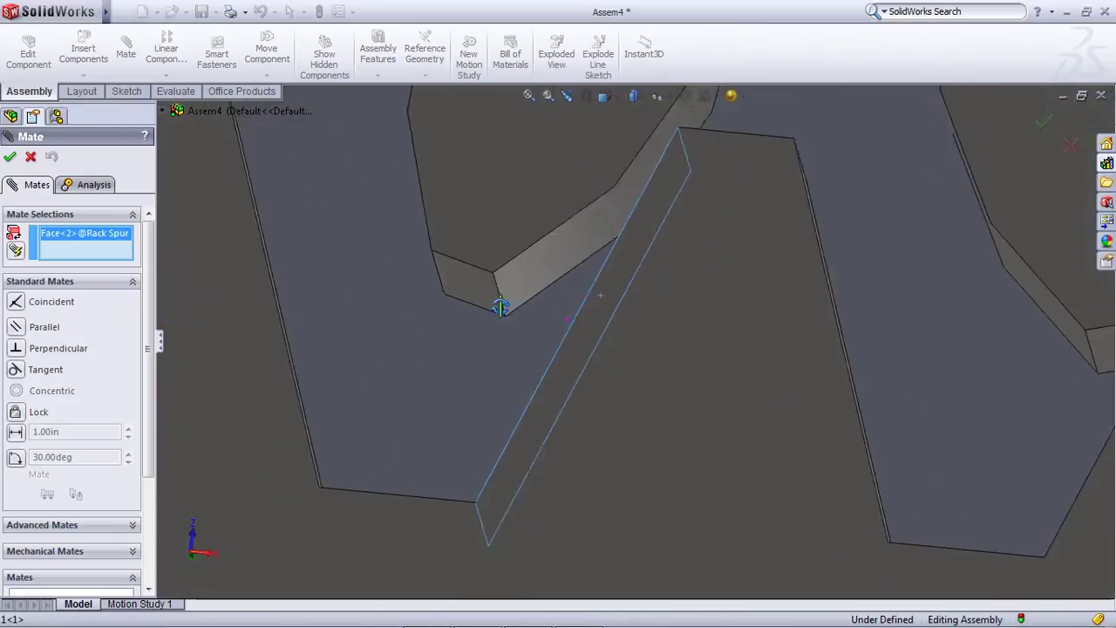
click(512, 265)
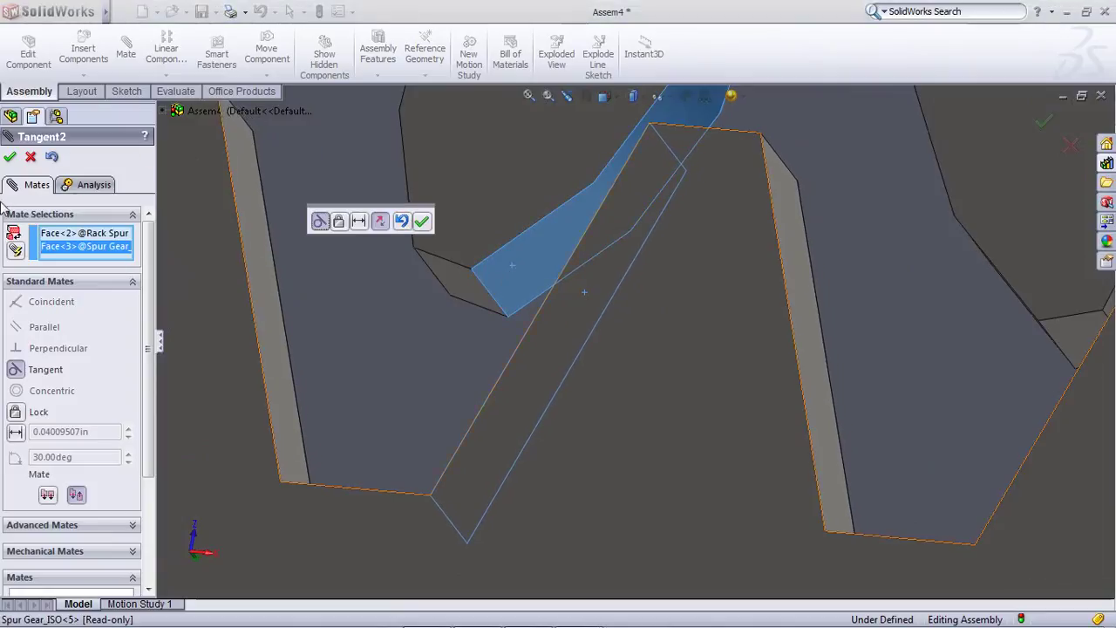
click(10, 157)
scroll(559, 366, up, 5)
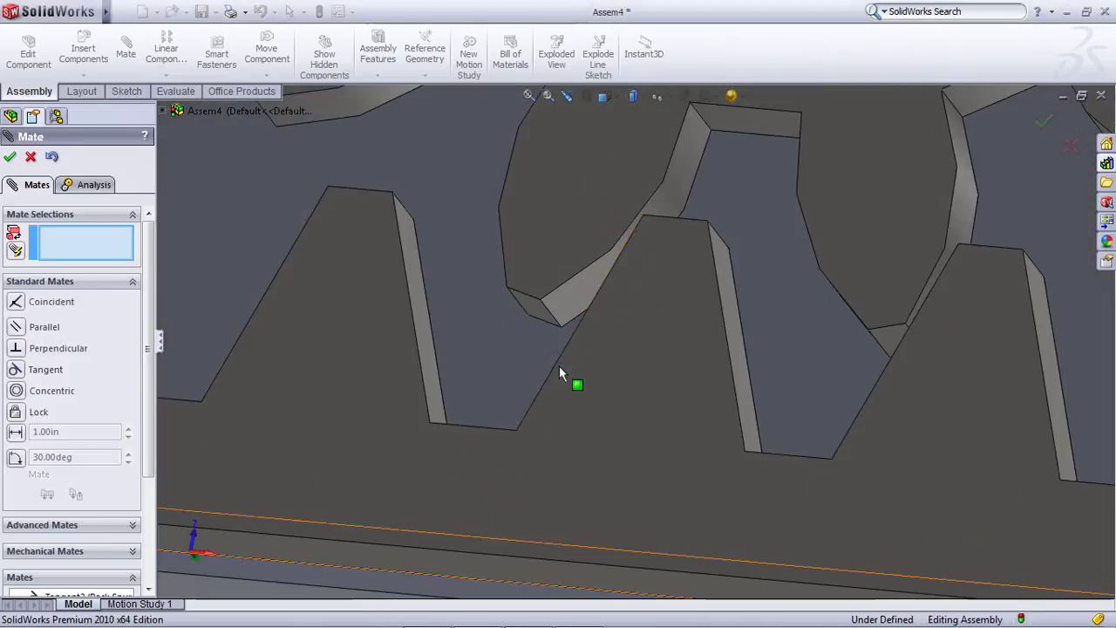
Finish mating and slide the rack along the plate to test how the spur gear moves with it
key(ctrl+6)
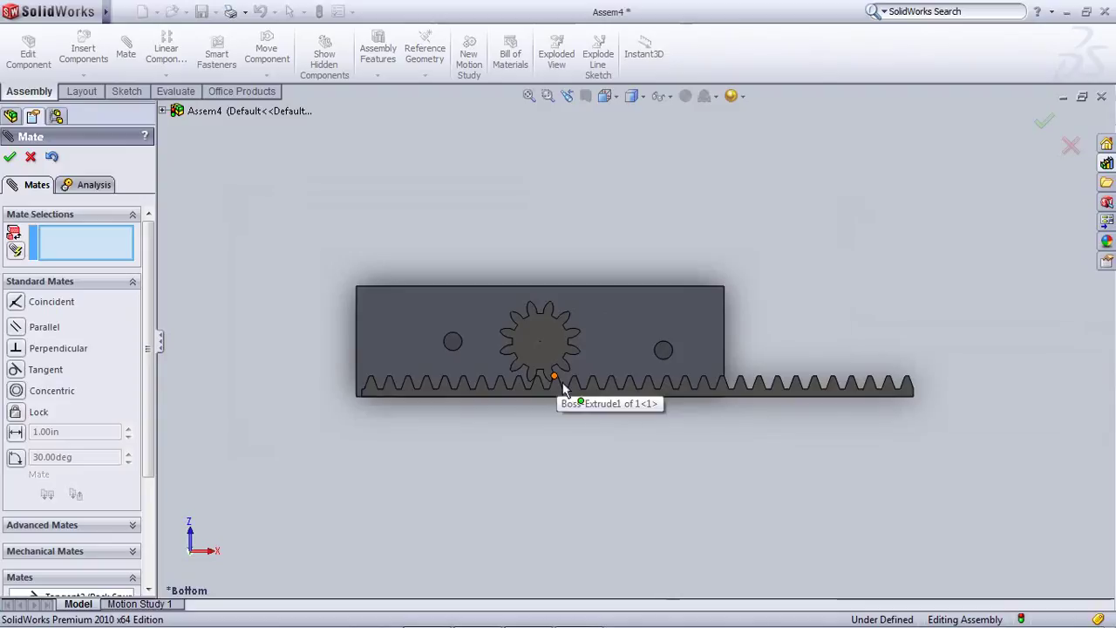
scroll(560, 398, down, 3)
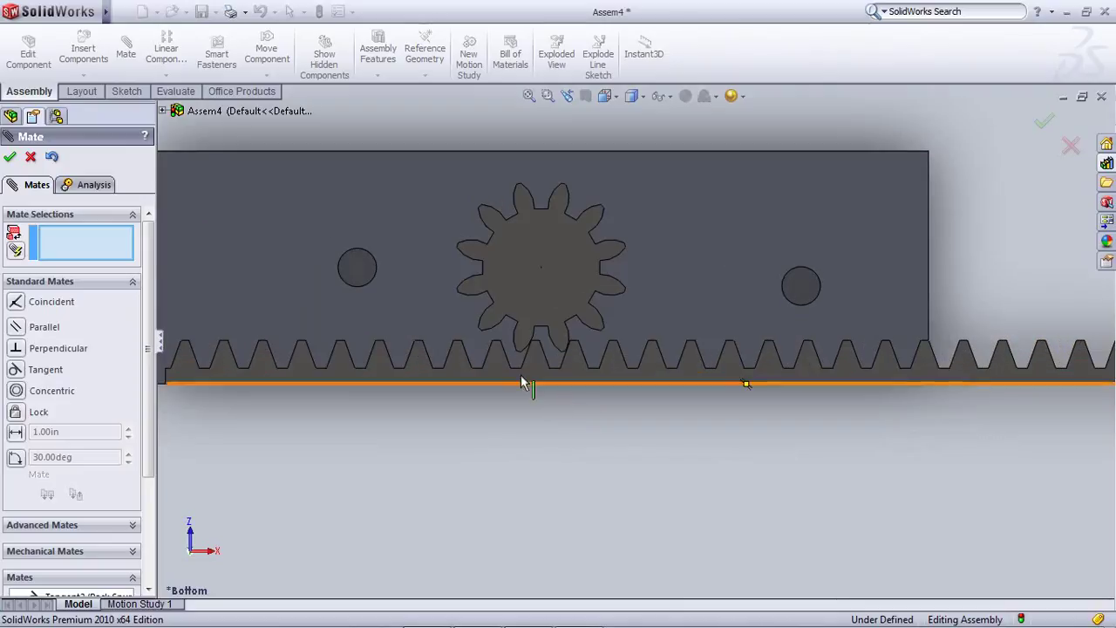
click(31, 156)
drag(488, 380, 523, 369)
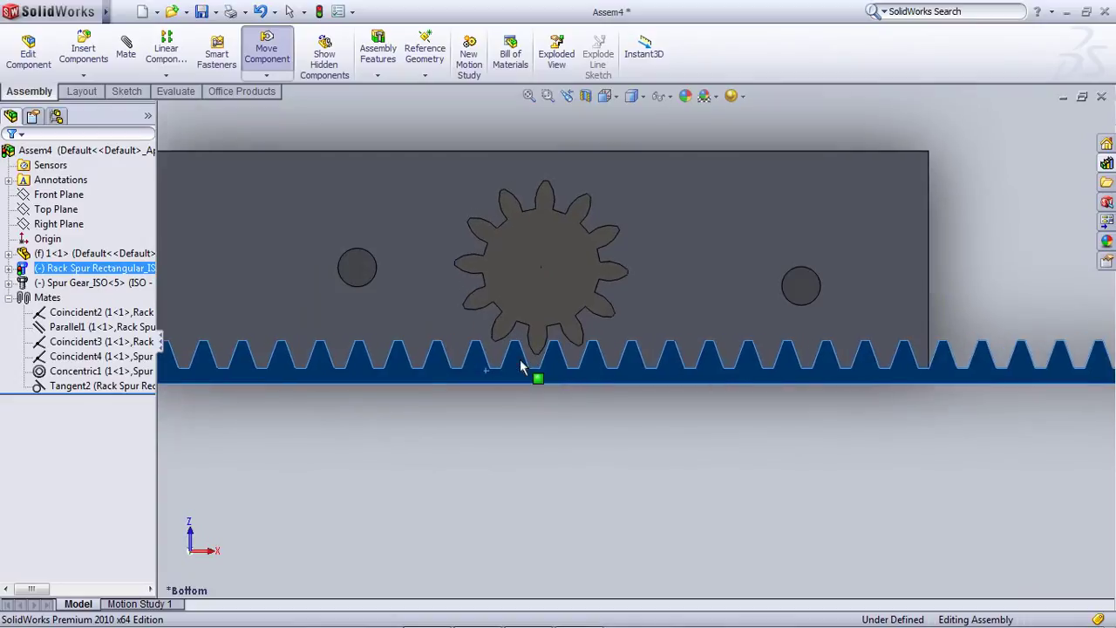
click(198, 103)
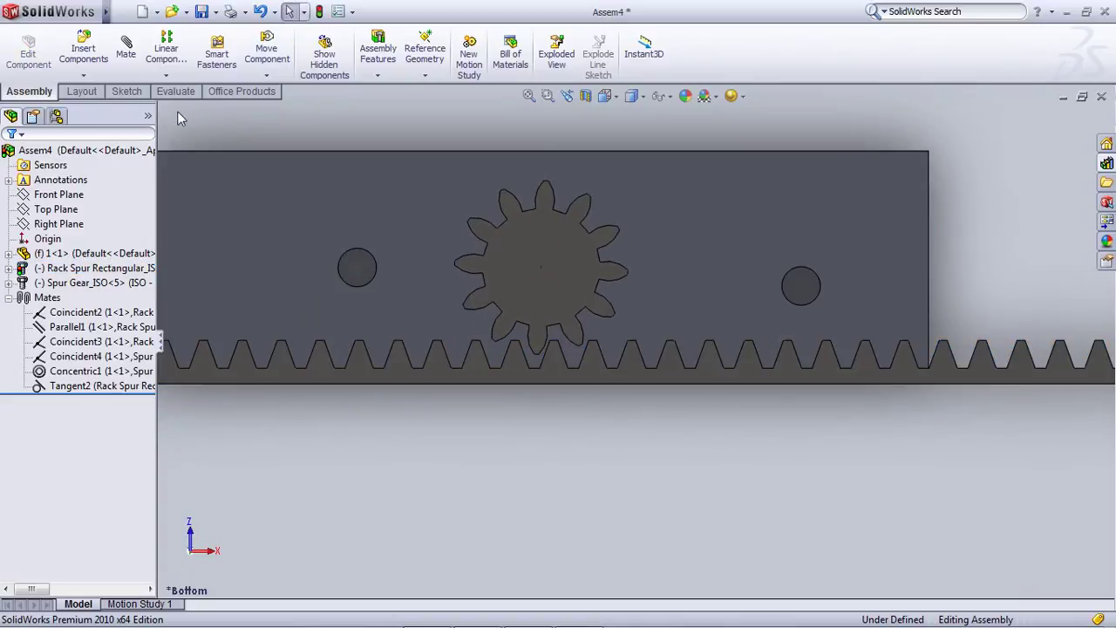
Start a Rack Pinion mechanical mate and try to pick a linear edge of the rack as its Rack reference
click(137, 57)
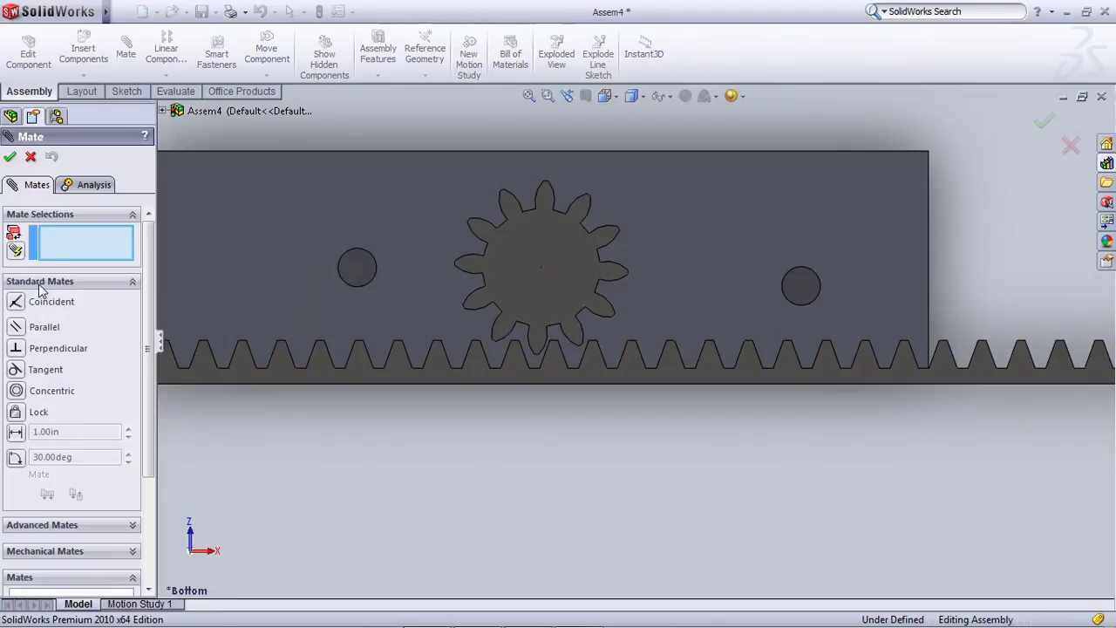
click(40, 284)
click(35, 335)
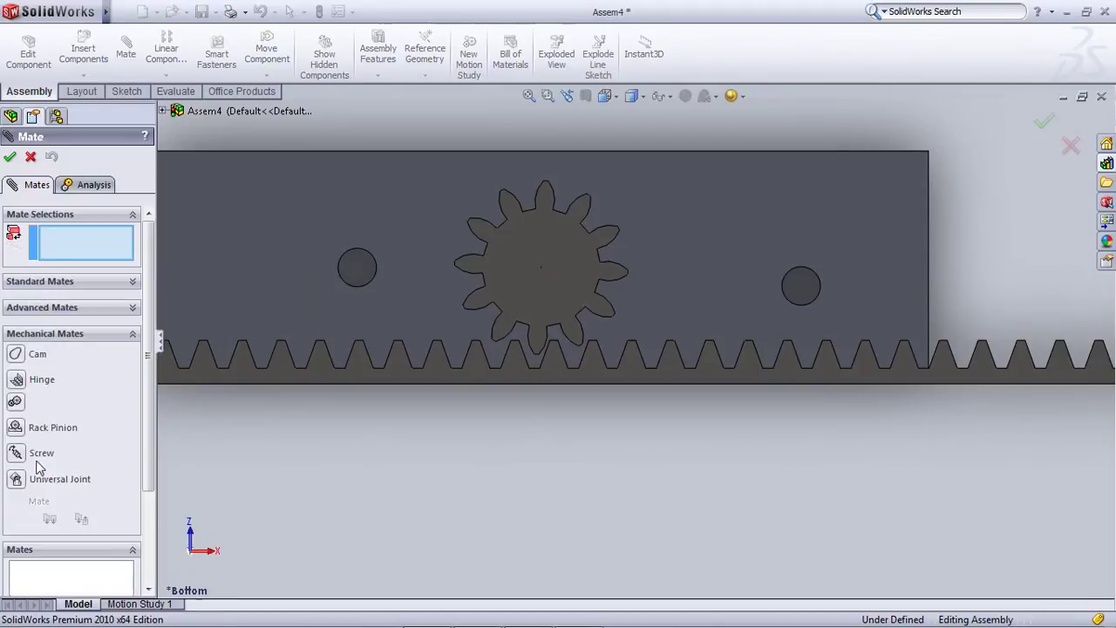
click(15, 431)
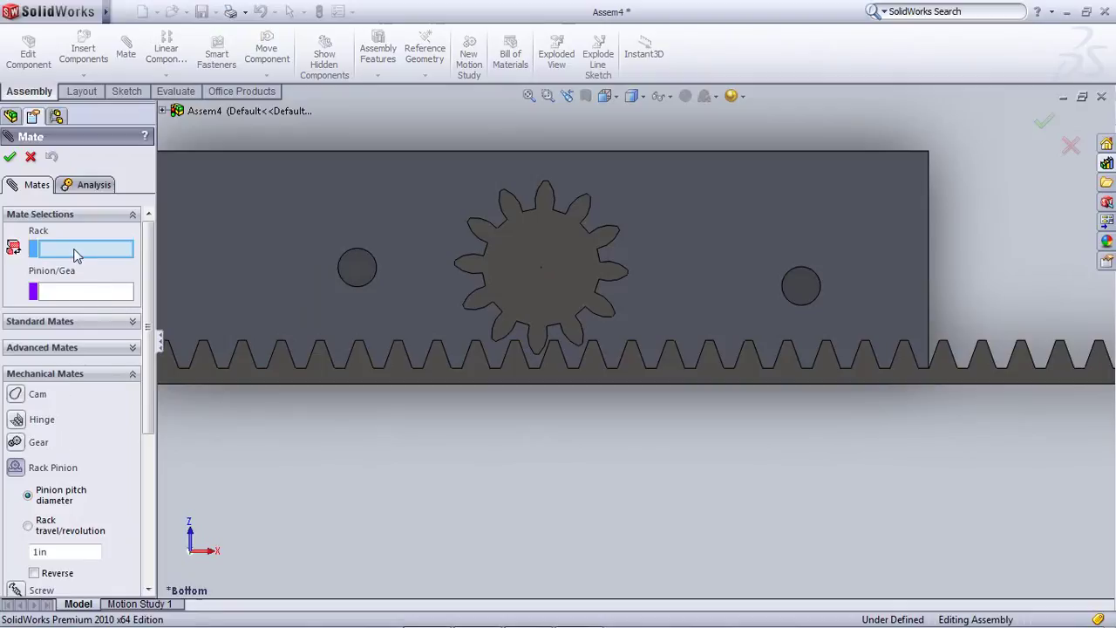
click(263, 377)
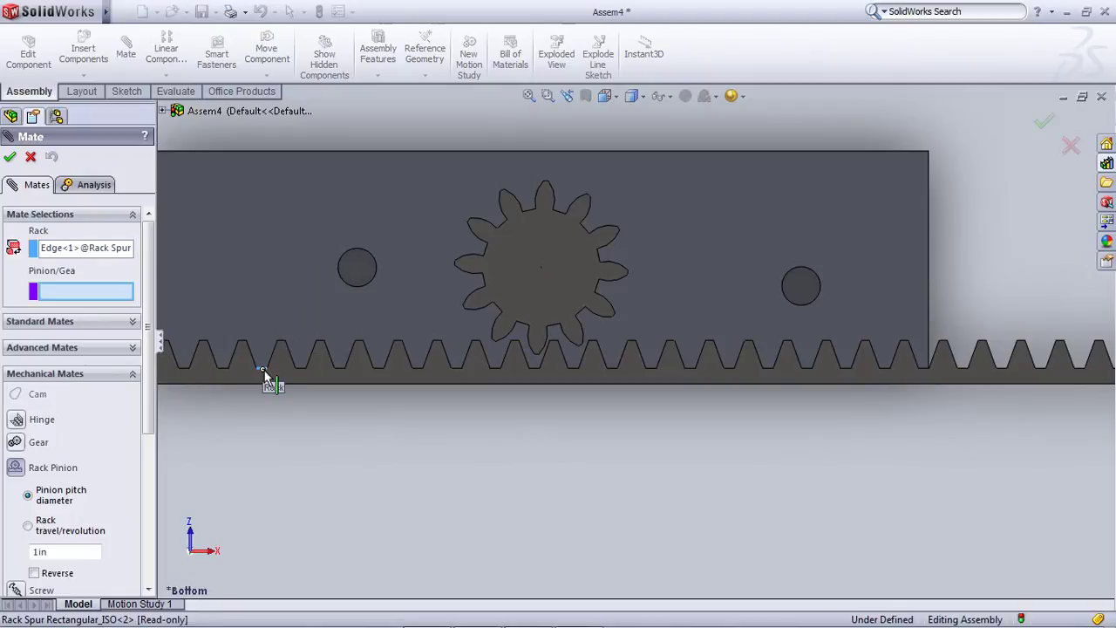
click(287, 380)
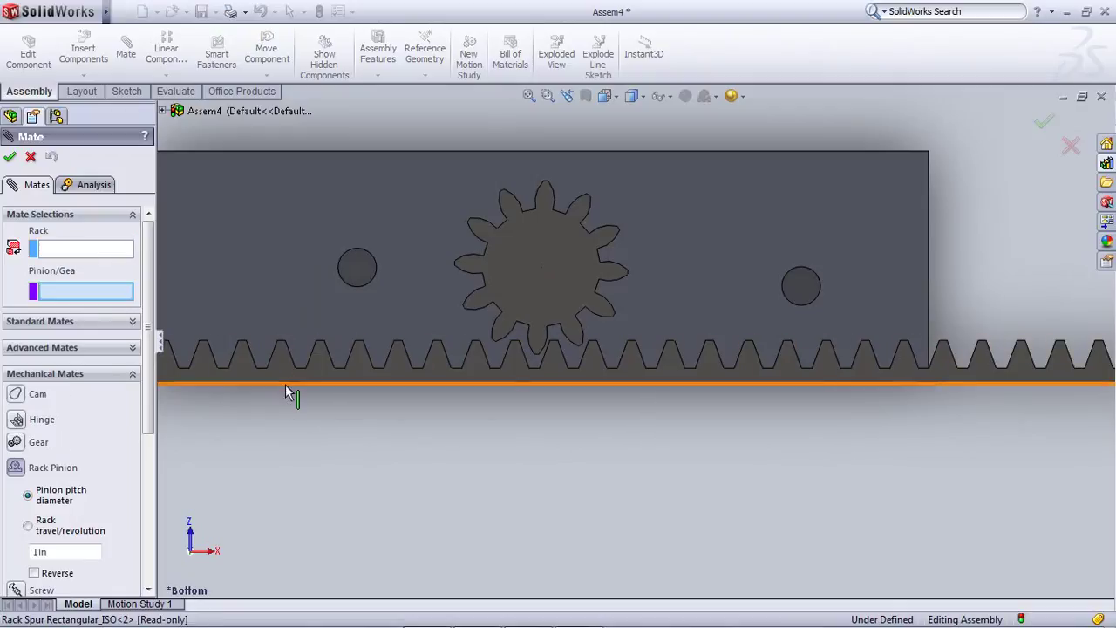
click(285, 385)
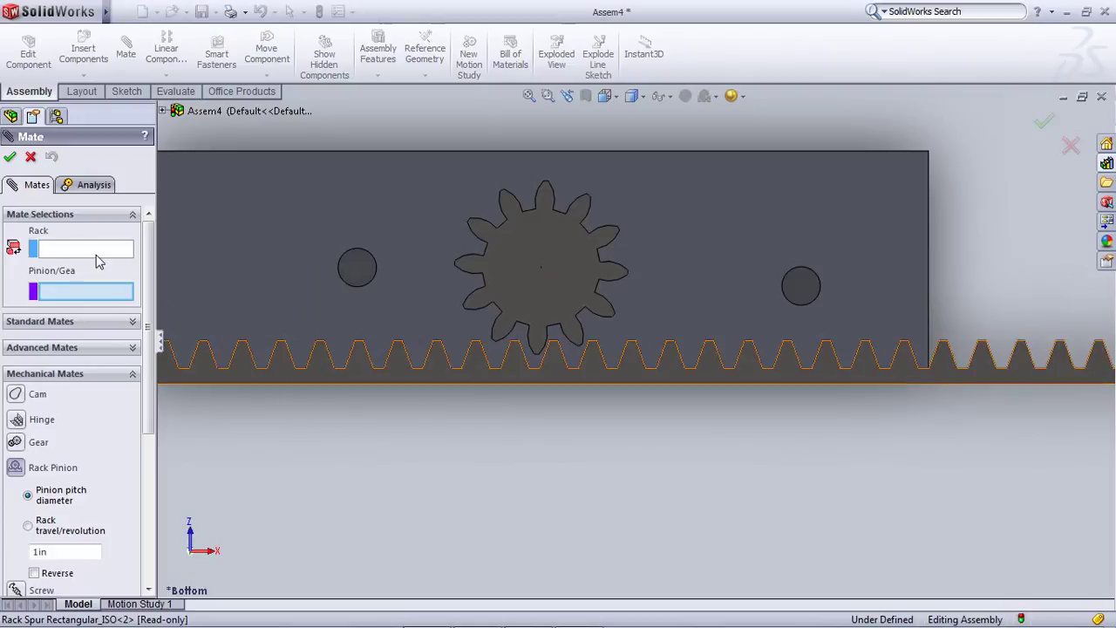
Try to pick an edge of a spur gear tooth as the Pinion/Gear reference of the Rack Pinion mate
scroll(595, 327, up, 3)
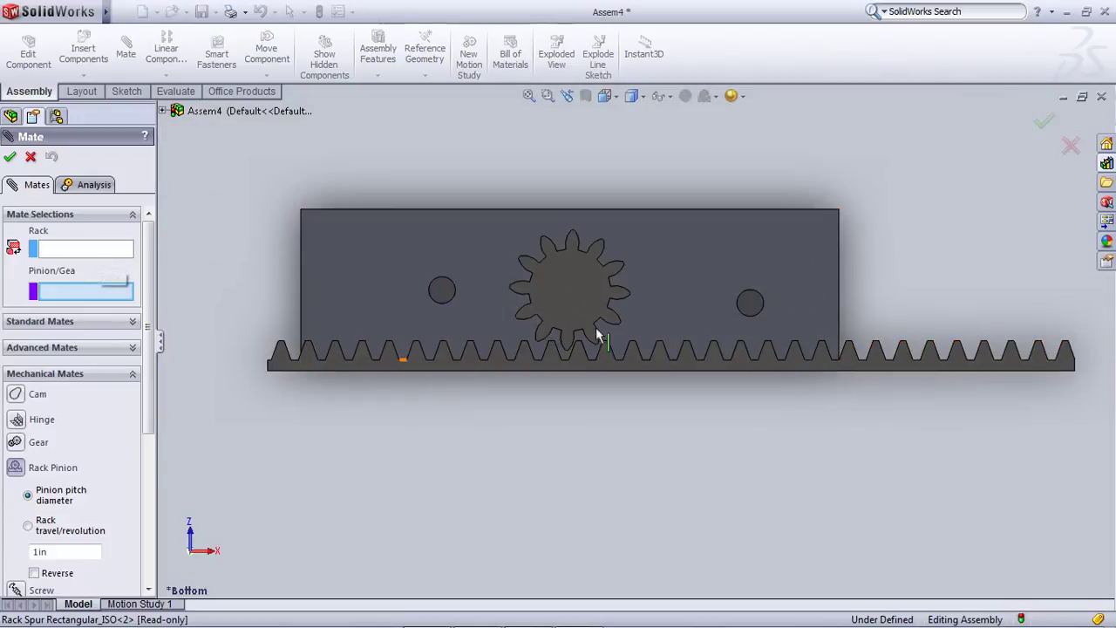
click(606, 332)
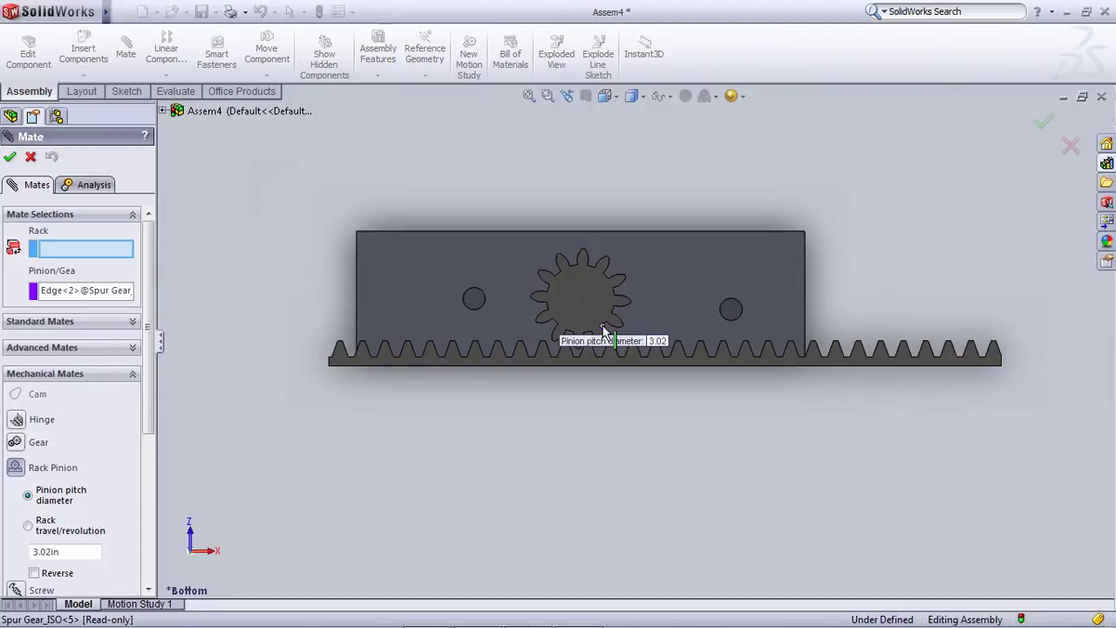
scroll(608, 333, down, 2)
scroll(608, 336, down, 3)
middle_drag(573, 359, 557, 360)
middle_drag(621, 371, 689, 376)
scroll(598, 349, down, 5)
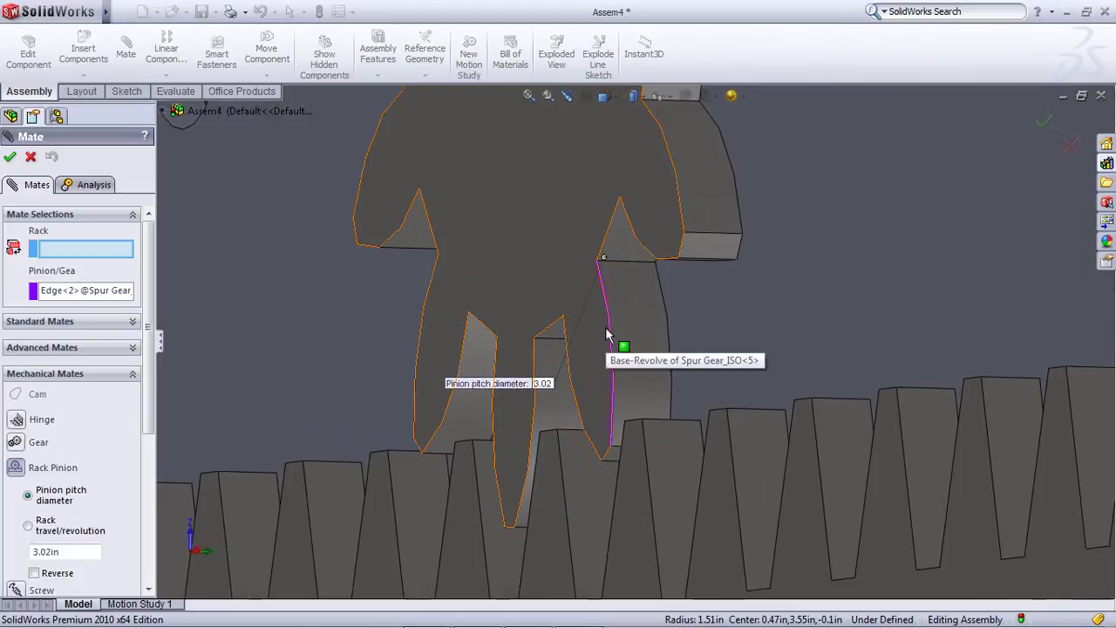
click(609, 340)
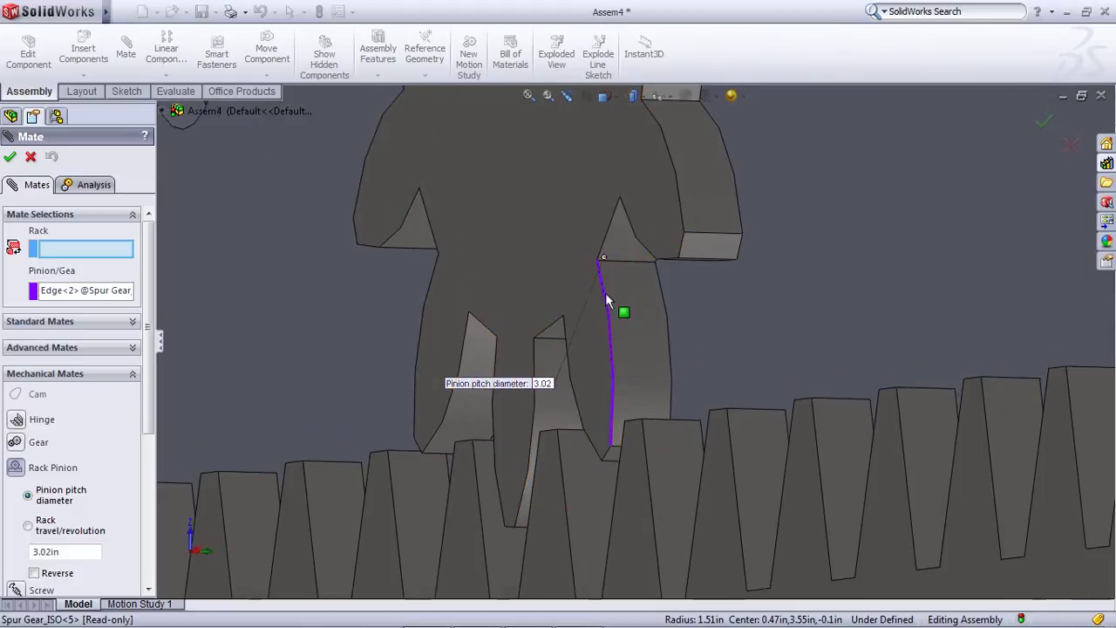
click(615, 240)
scroll(619, 279, up, 3)
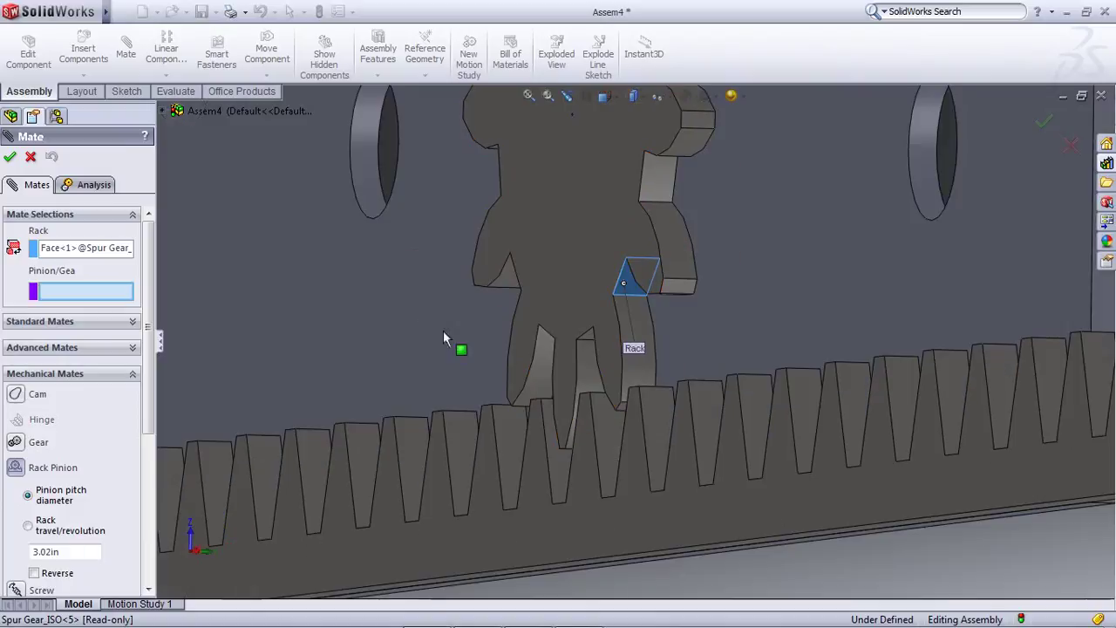
click(410, 439)
scroll(424, 448, up, 3)
scroll(424, 448, up, 2)
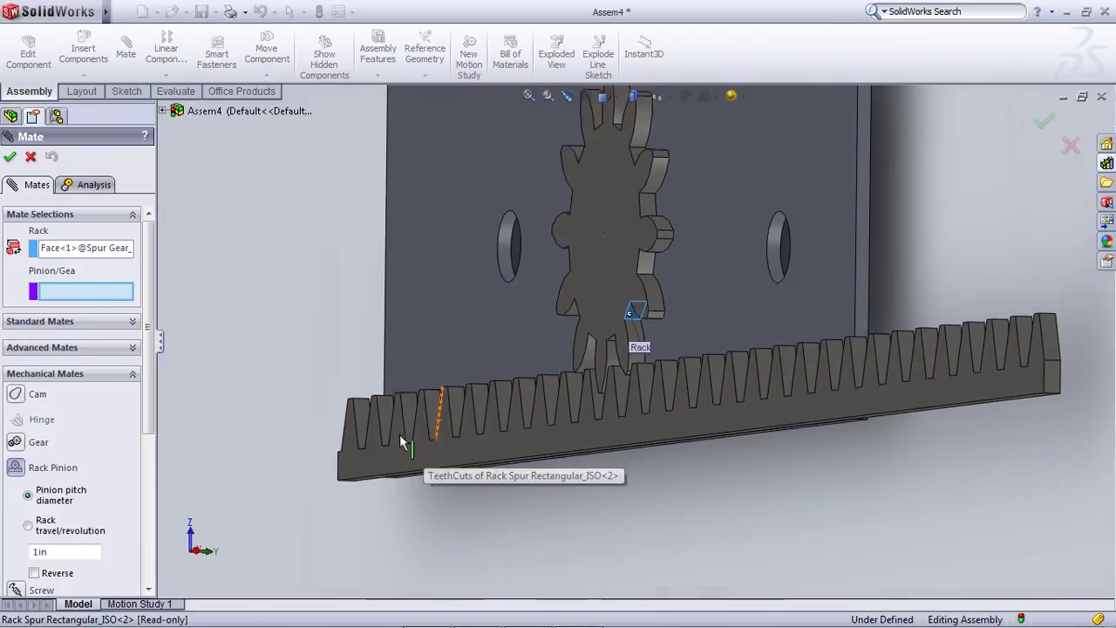
Replace the wrongly picked Rack reference with the straight root edge between two rack teeth below the spur gear
key(ctrl+1)
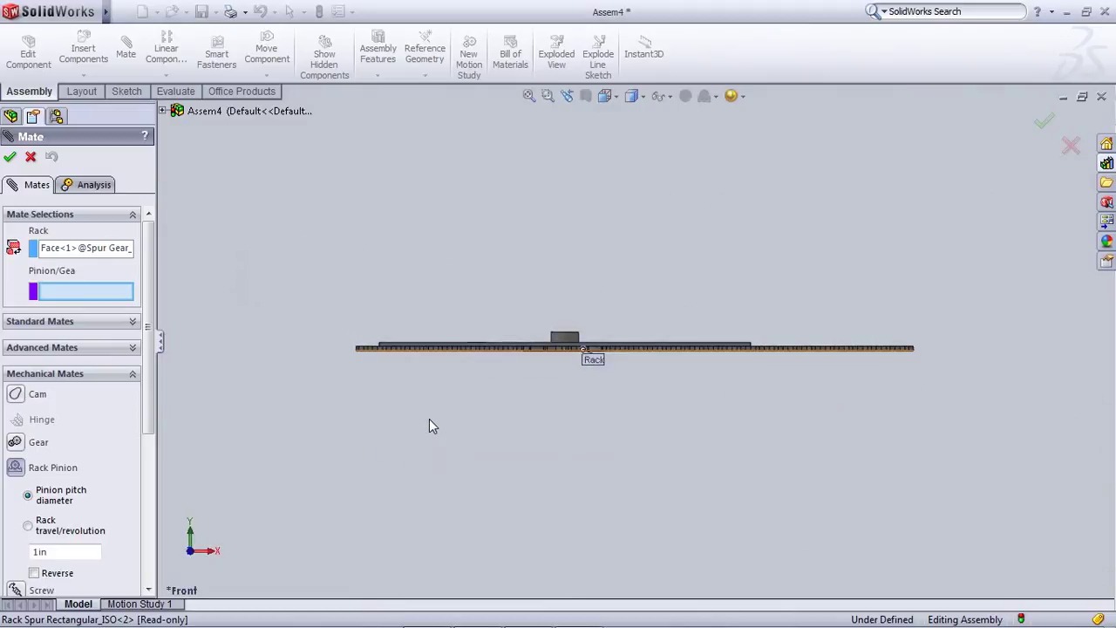
key(ctrl+6)
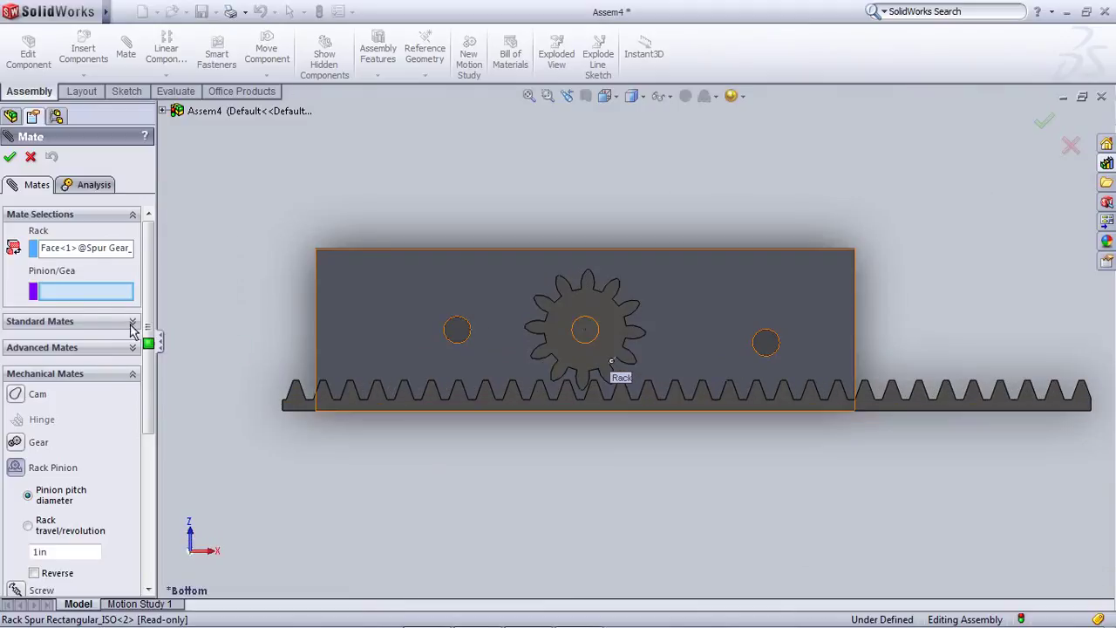
click(83, 255)
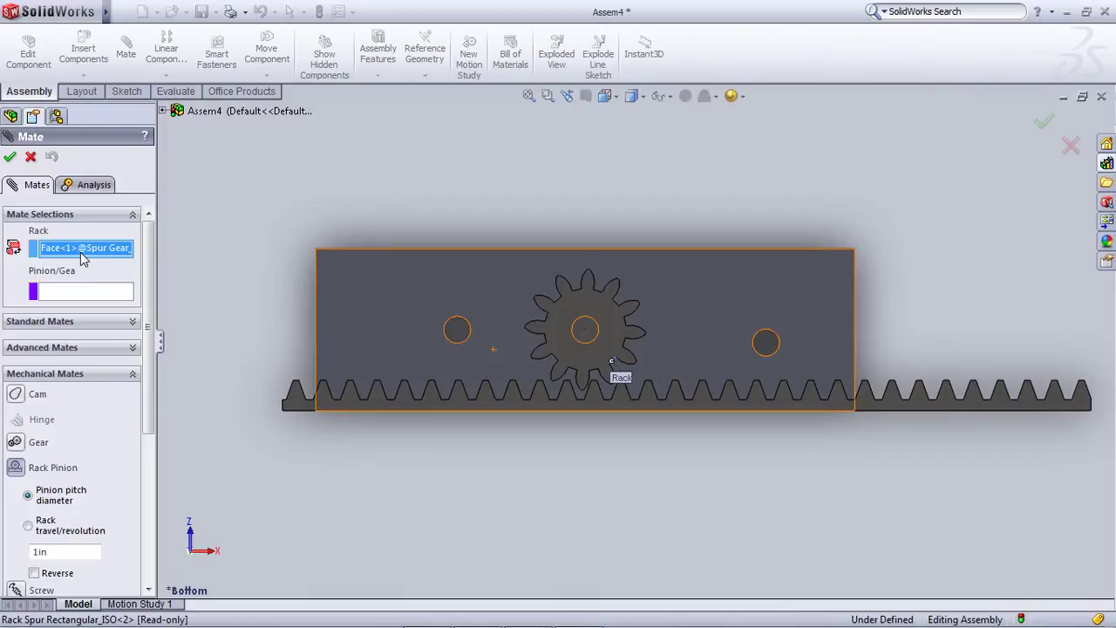
key(Delete)
scroll(576, 420, down, 2)
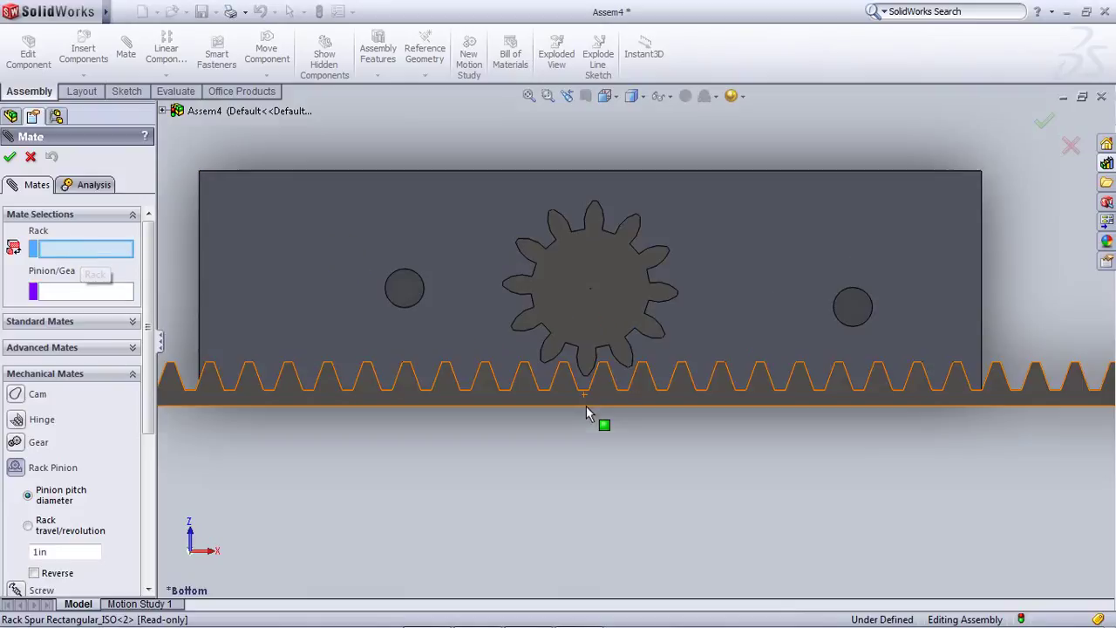
scroll(602, 379, down, 3)
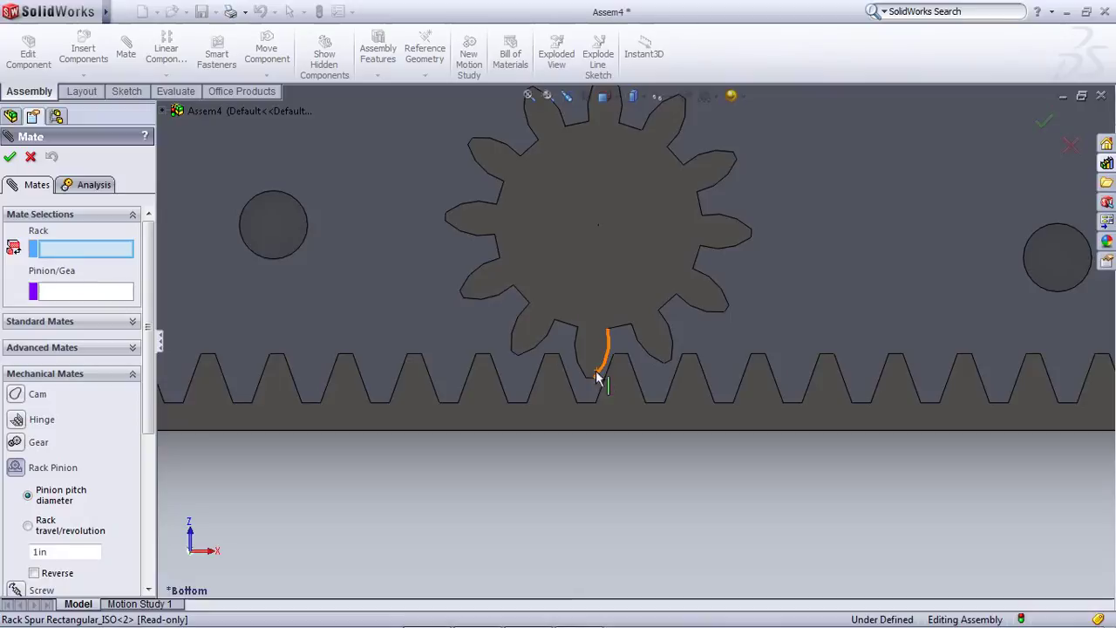
mouse_move(631, 391)
middle_down()
mouse_move(640, 406)
mouse_move(624, 396)
middle_up()
click(613, 404)
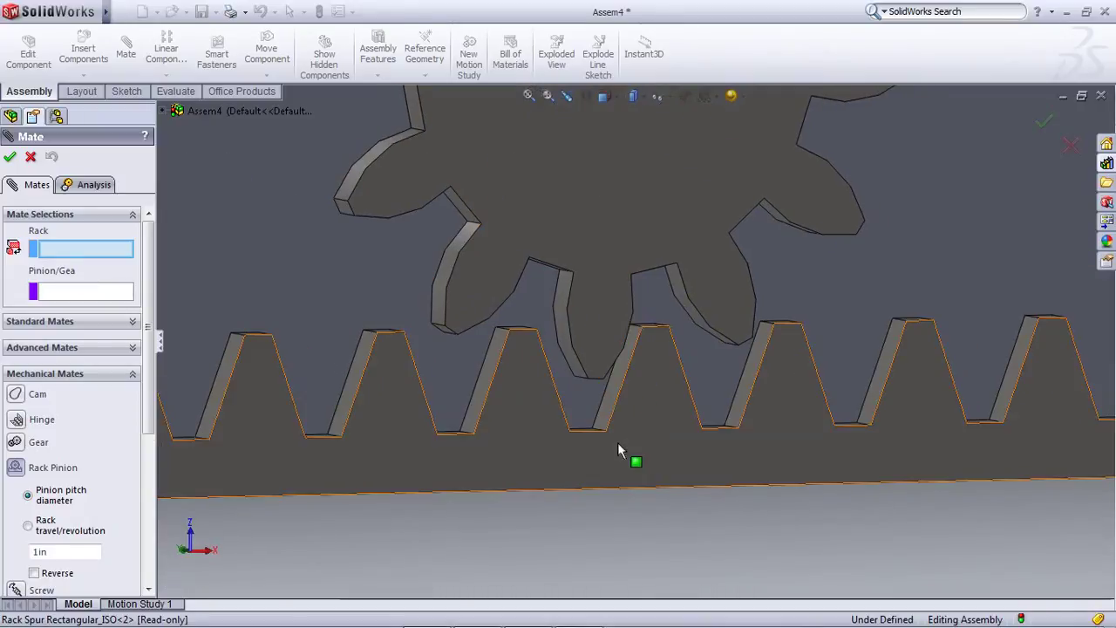
click(587, 433)
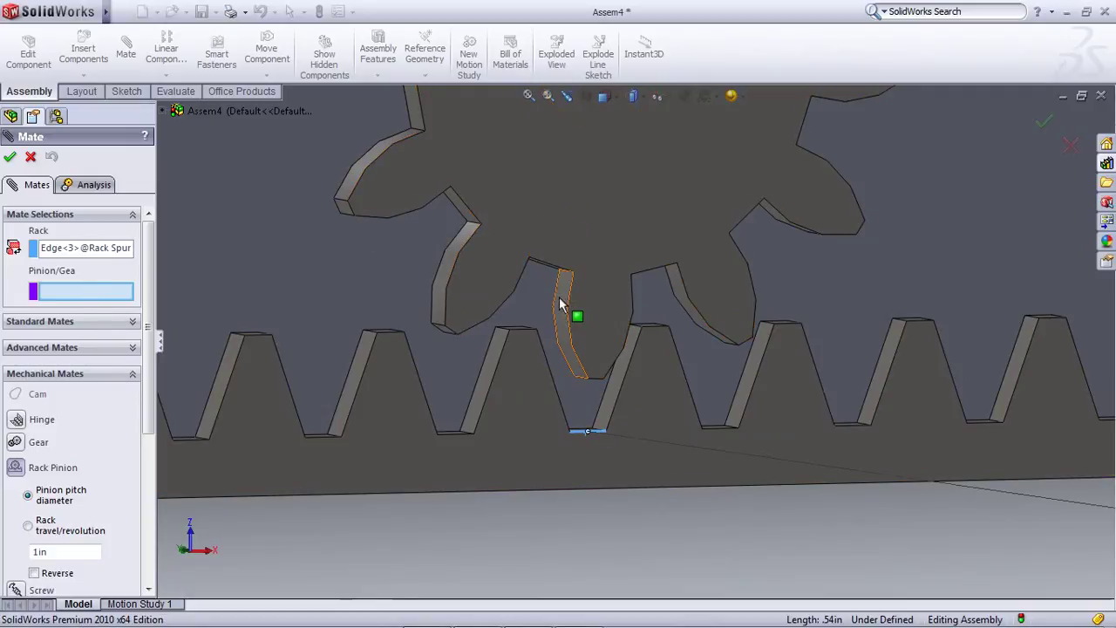
Pick the root face between two spur gear teeth as the Pinion/Gear reference and accept the Rack Pinion mate
mouse_move(553, 274)
middle_down()
mouse_move(538, 204)
mouse_move(531, 267)
mouse_move(543, 277)
middle_up()
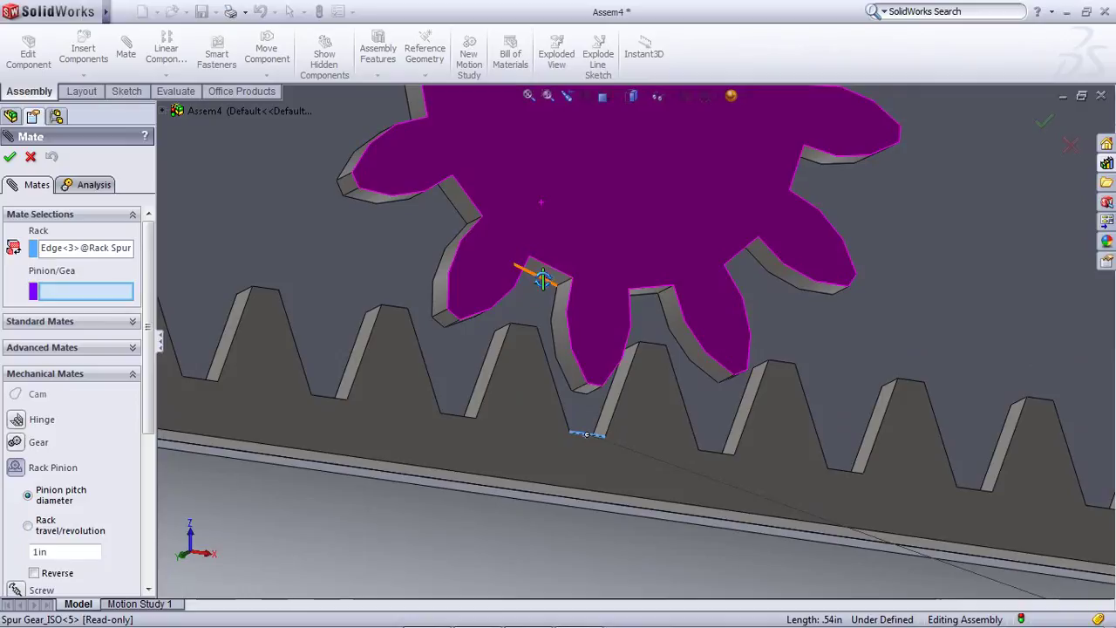
click(542, 277)
scroll(560, 375, up, 3)
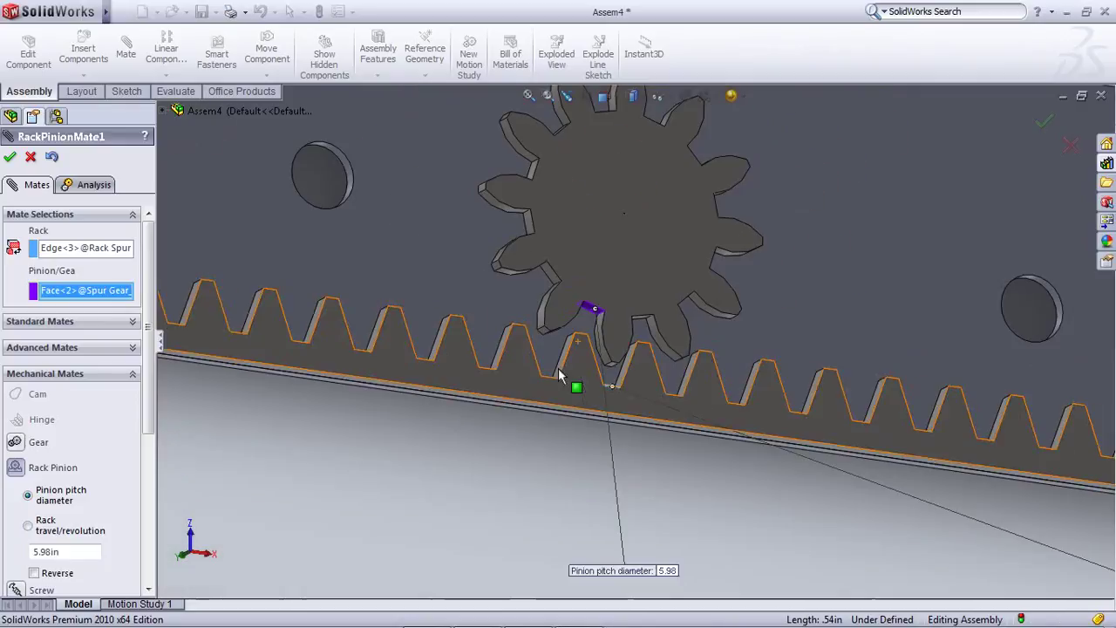
scroll(559, 375, up, 4)
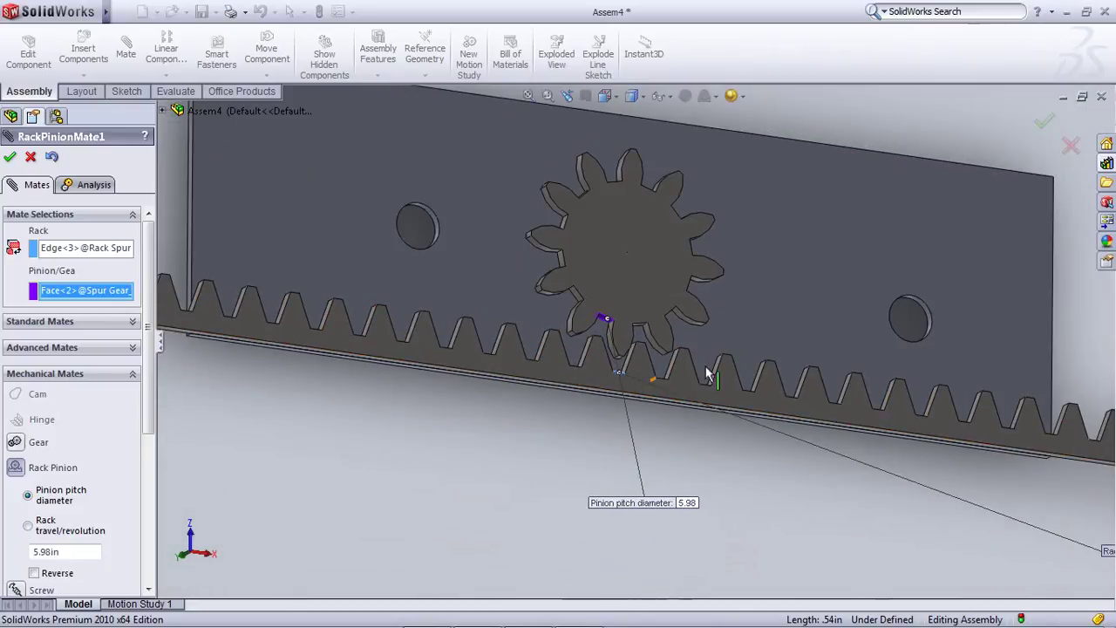
scroll(708, 373, down, 2)
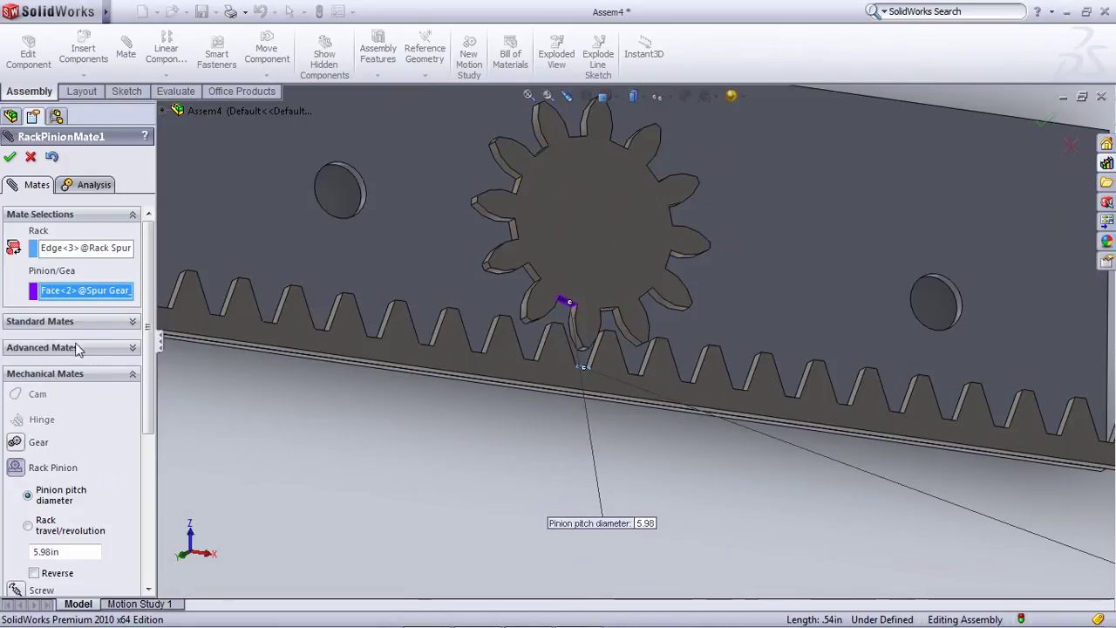
drag(154, 365, 148, 476)
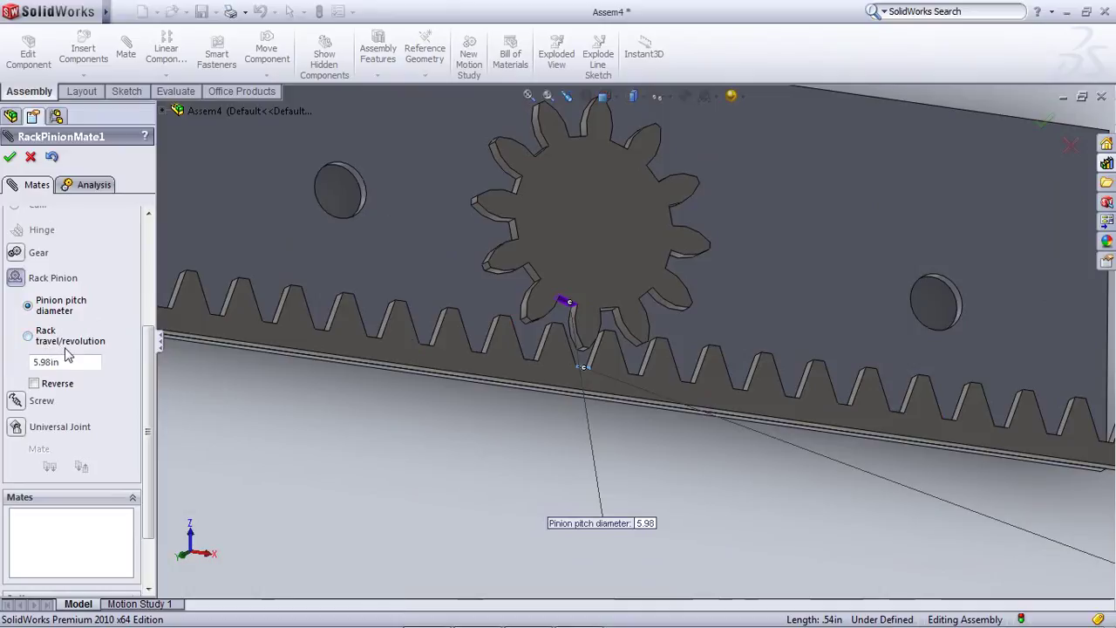
click(10, 157)
click(10, 158)
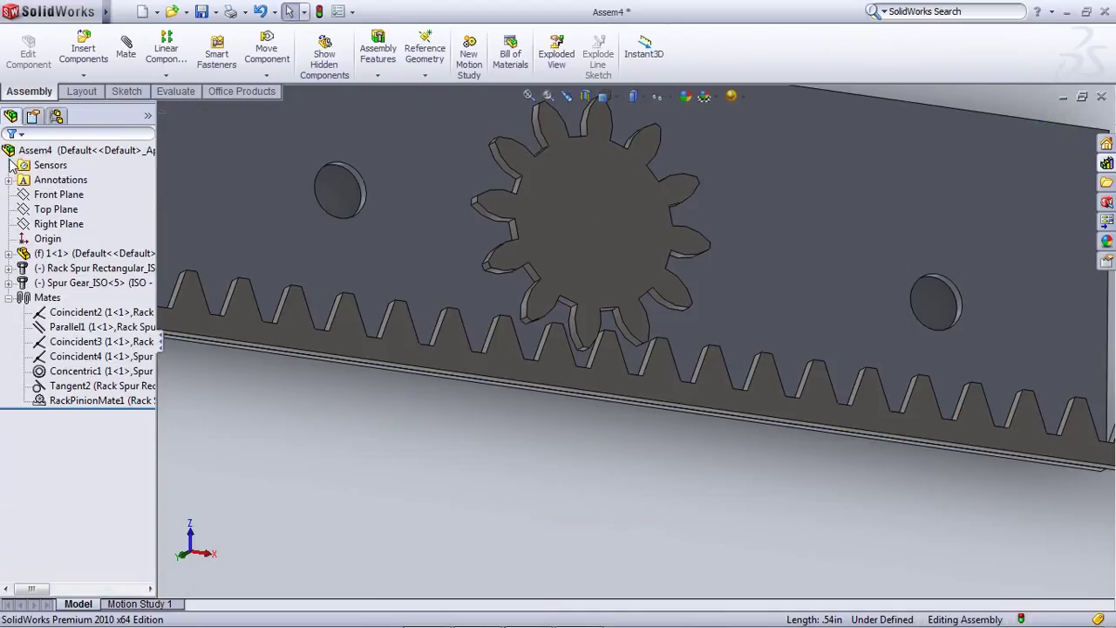
Try to slide the rack and turn the spur gear to test the Rack Pinion mate
drag(487, 355, 599, 371)
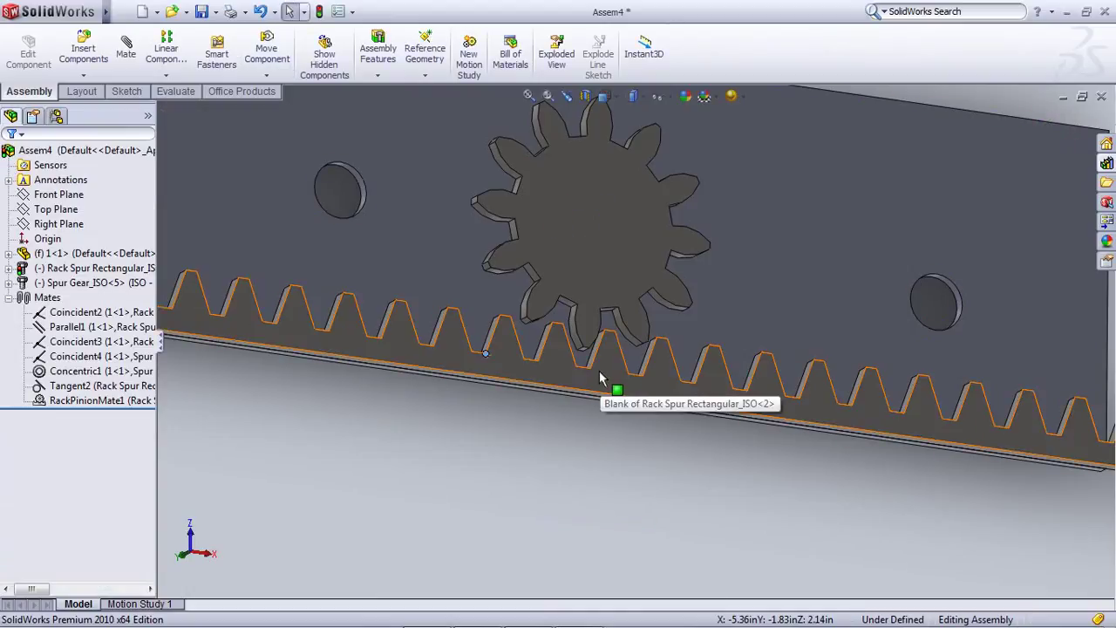
key(ctrl+1)
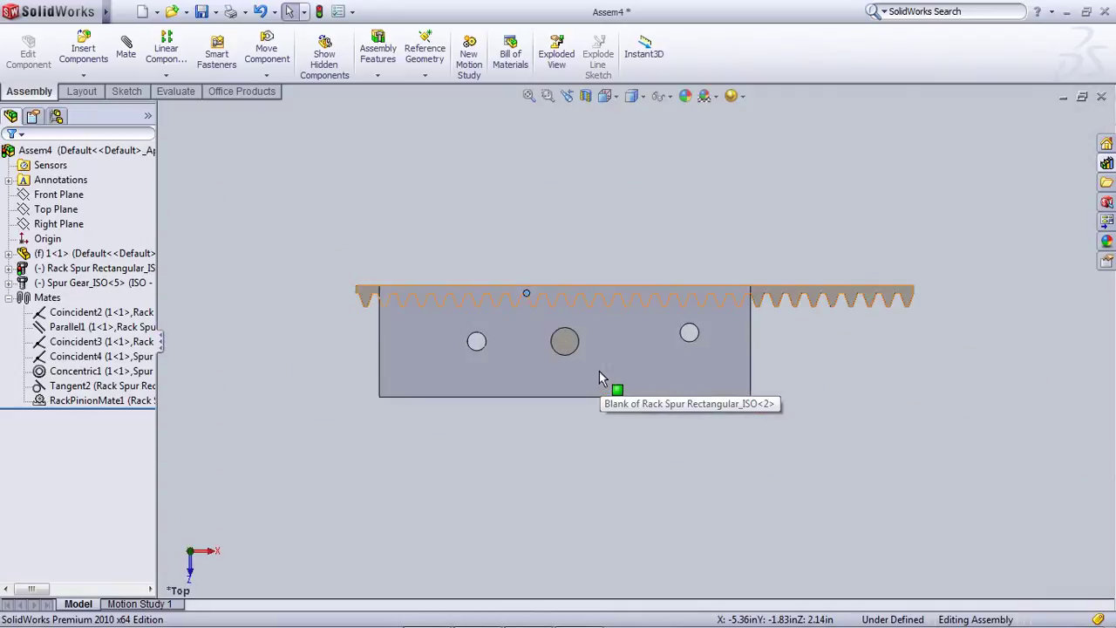
scroll(582, 373, down, 3)
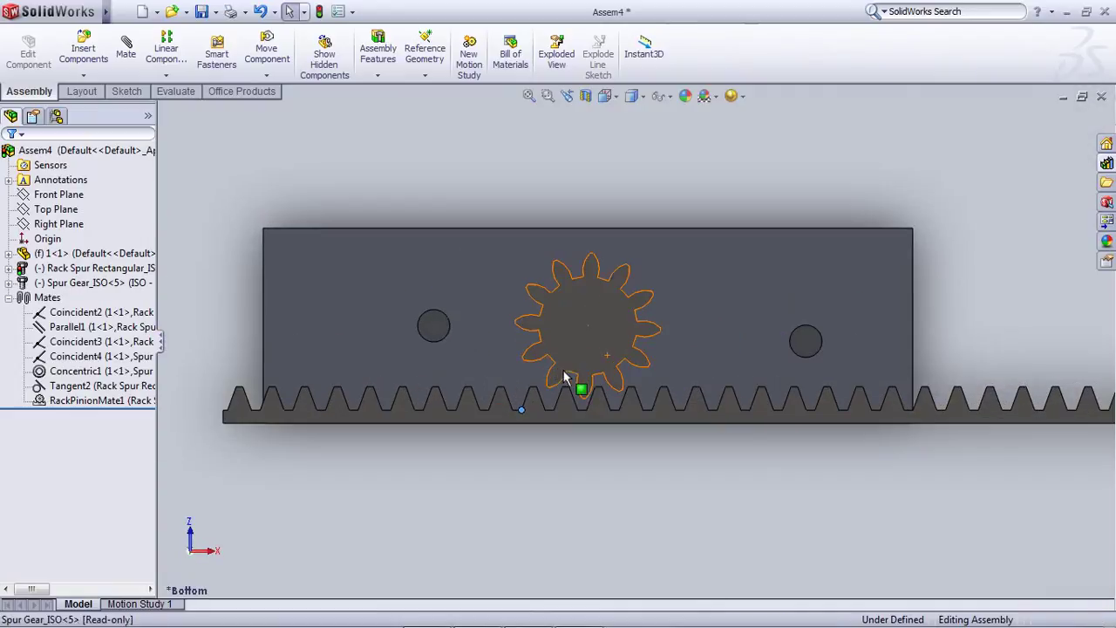
click(540, 297)
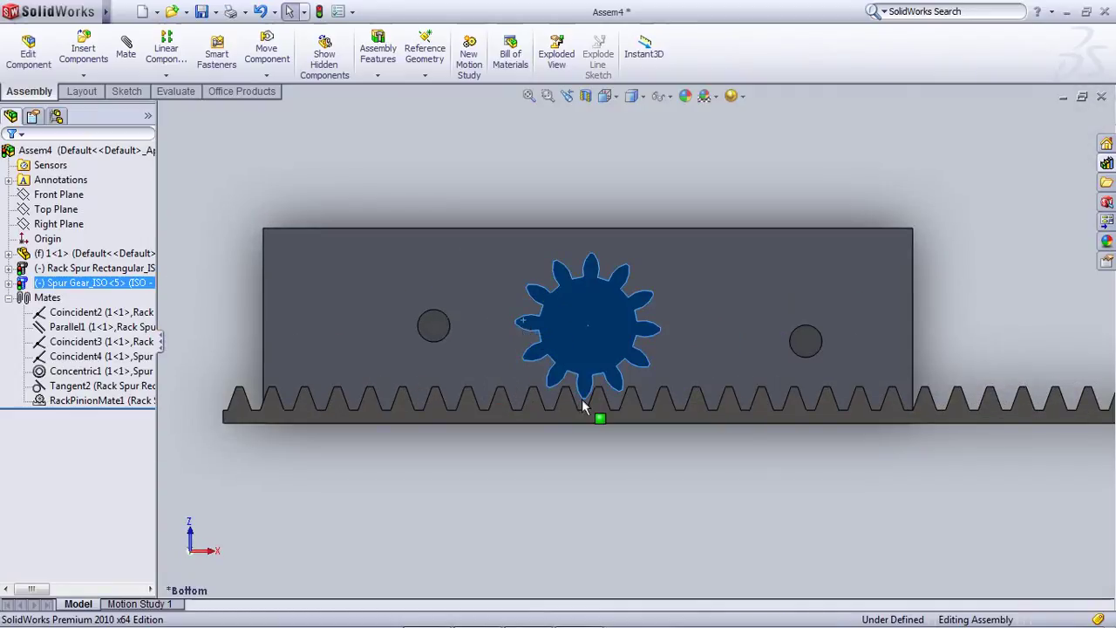
Delete the tangent mate between the rack and the spur gear and slide the rack to test the gear's motion
click(72, 389)
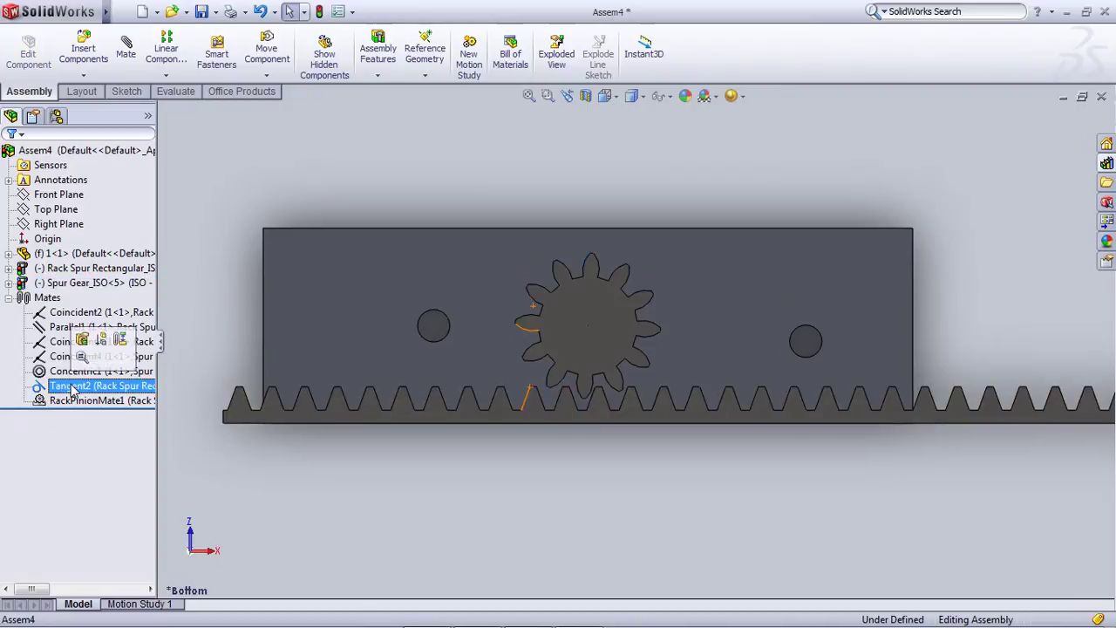
key(Delete)
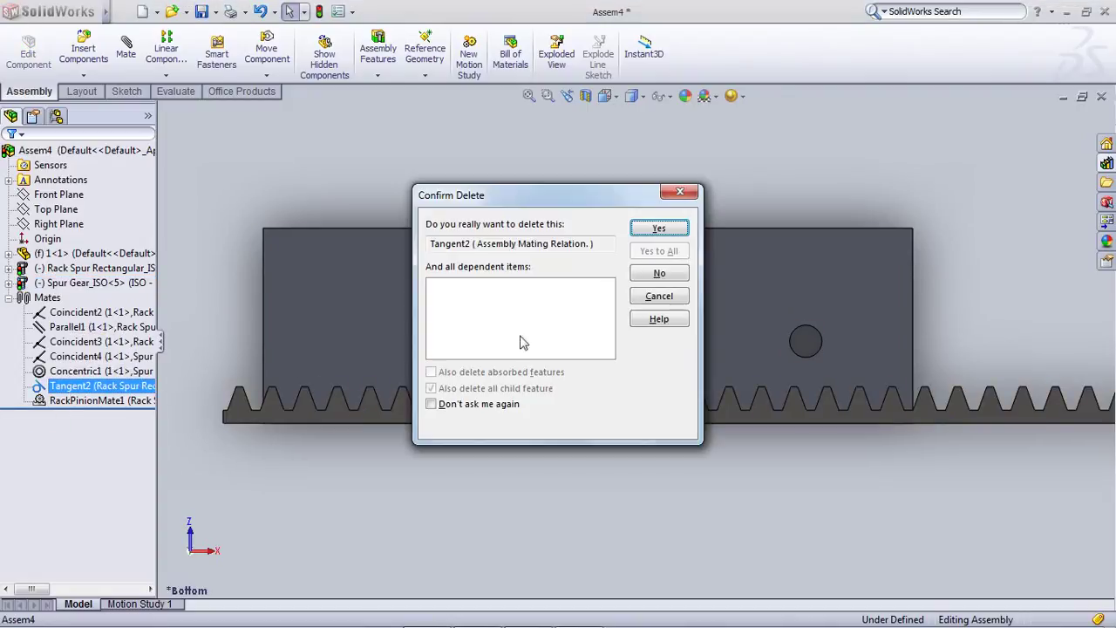
click(640, 234)
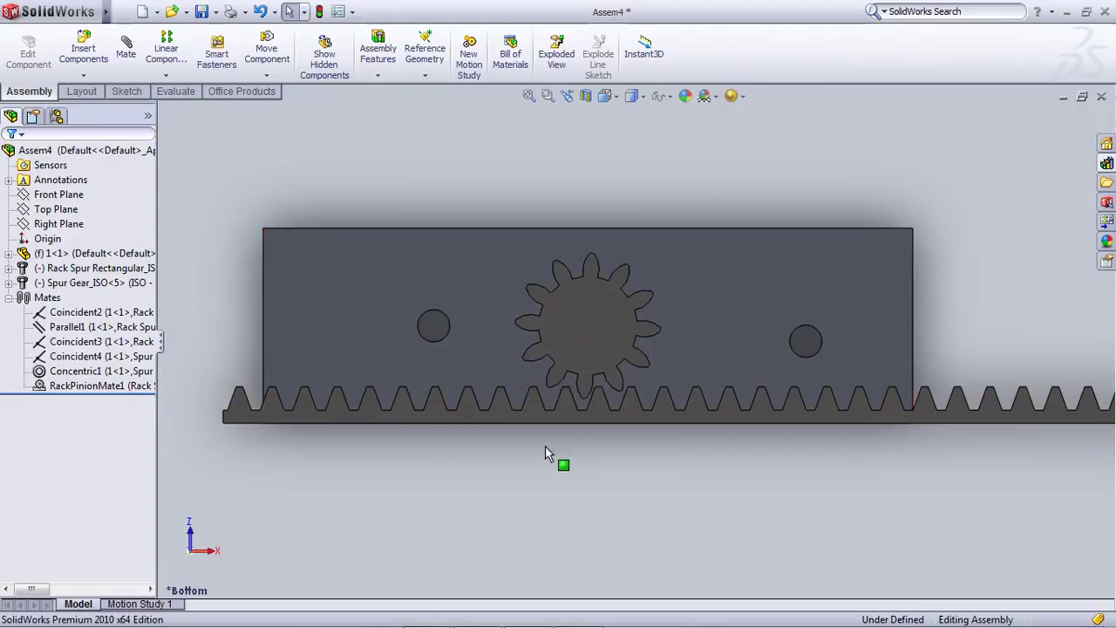
click(490, 420)
drag(491, 420, 424, 420)
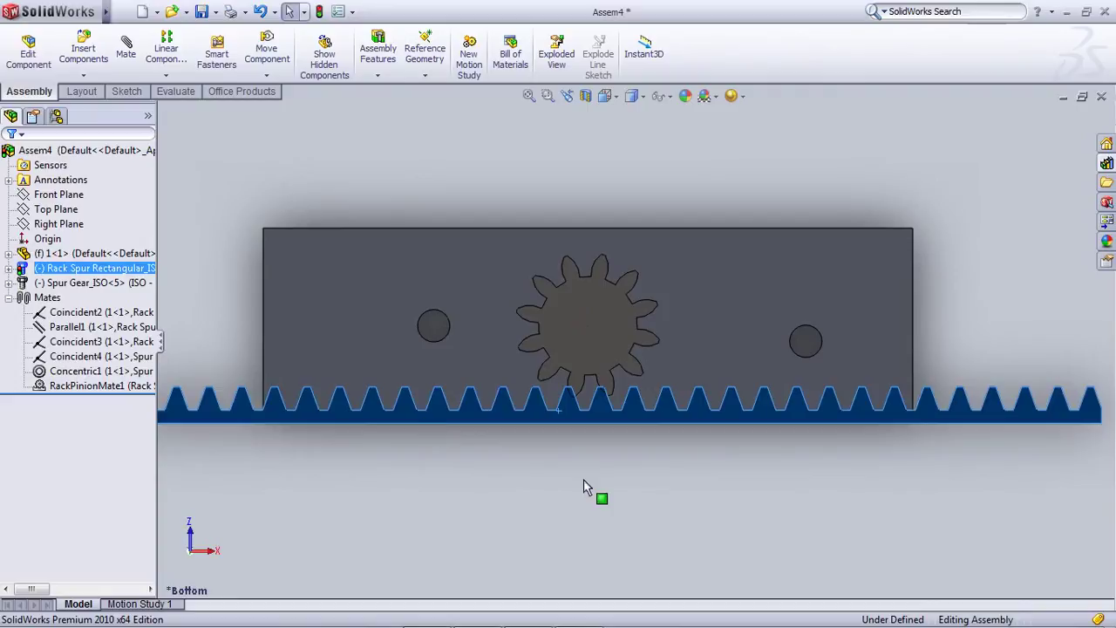
click(604, 488)
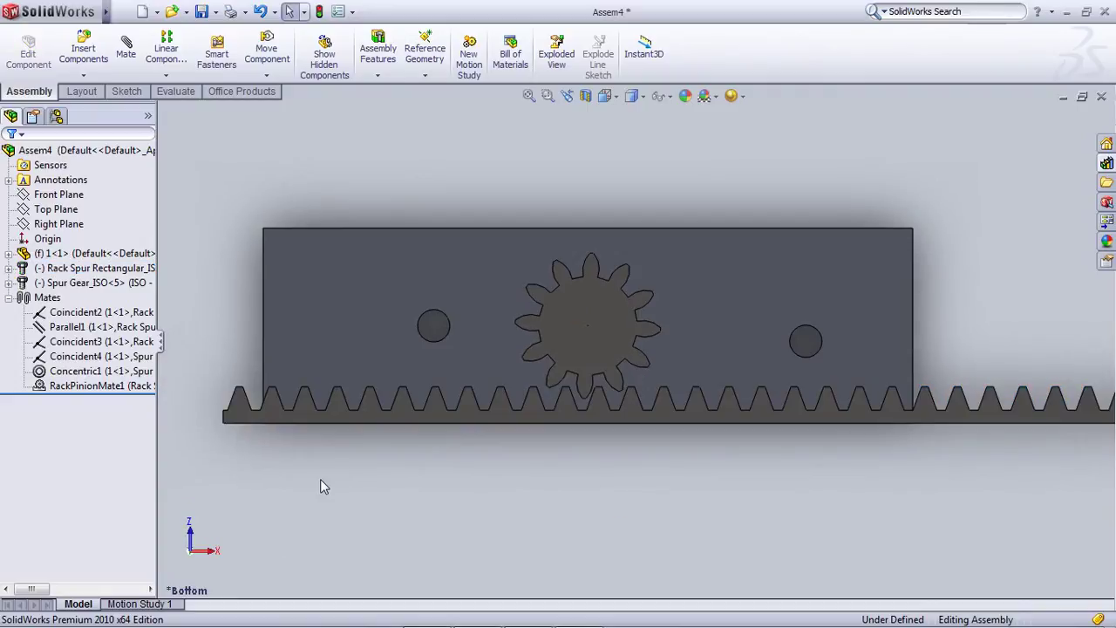
Undo the deletion of the tangent mate and try again to slide the rack along the plate
key(ctrl+z)
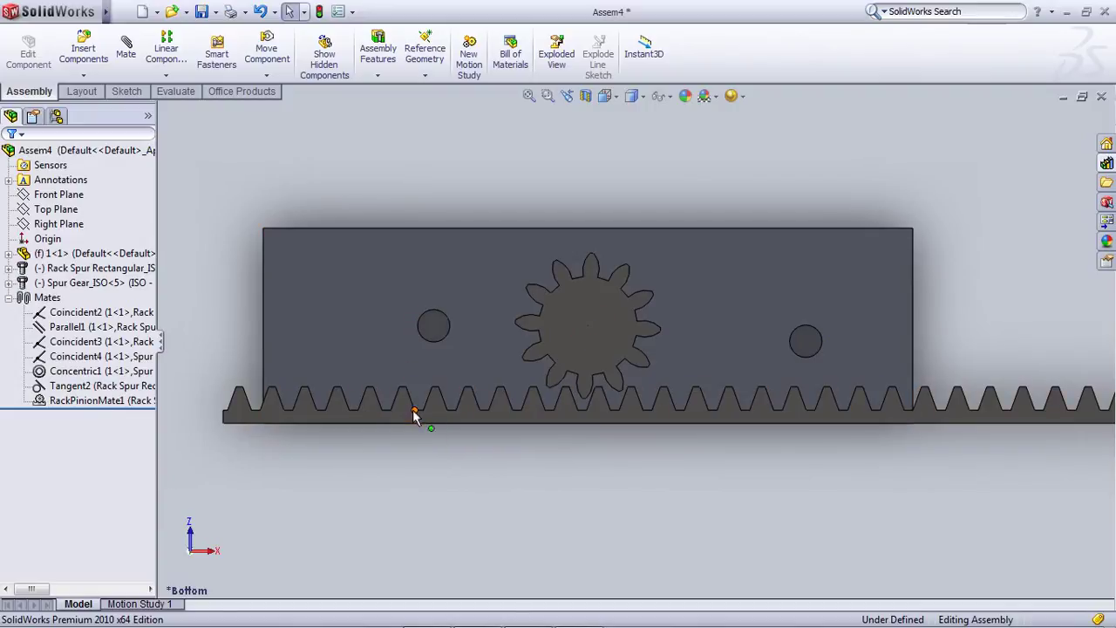
drag(414, 410, 356, 424)
drag(519, 422, 494, 422)
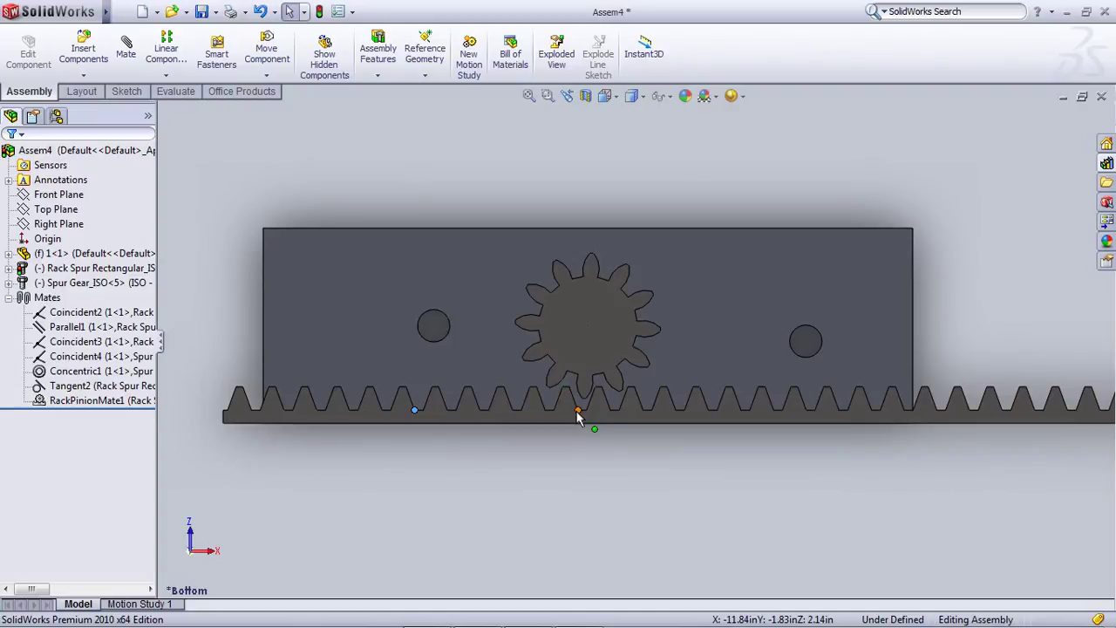
click(534, 418)
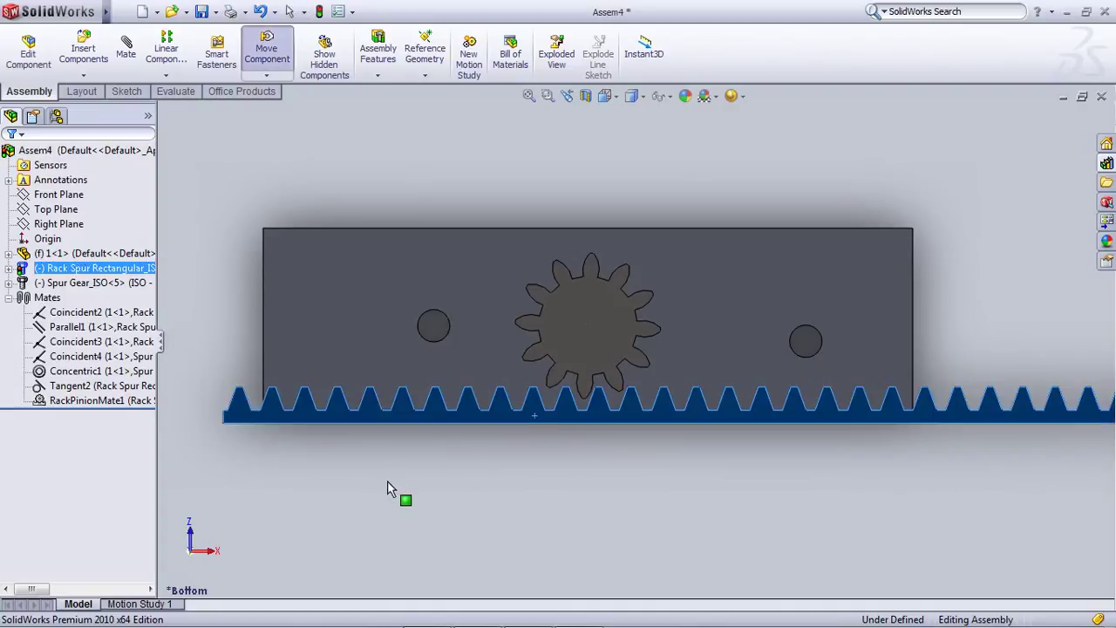
drag(387, 481, 356, 418)
click(355, 410)
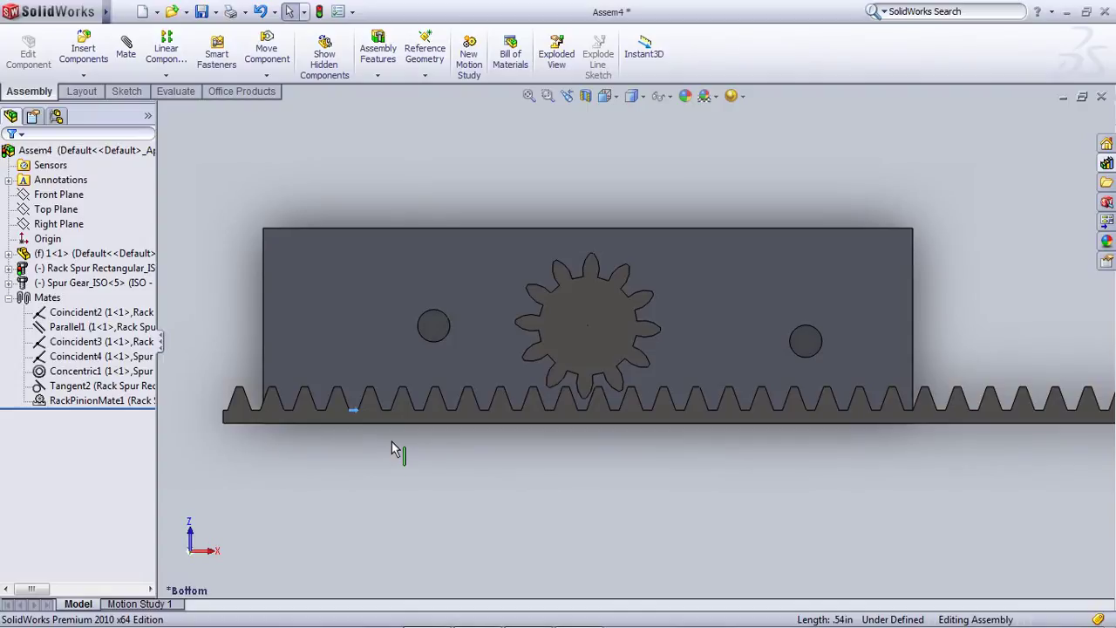
Delete the tangent mate between the rack tooth and the spur gear tooth
click(77, 387)
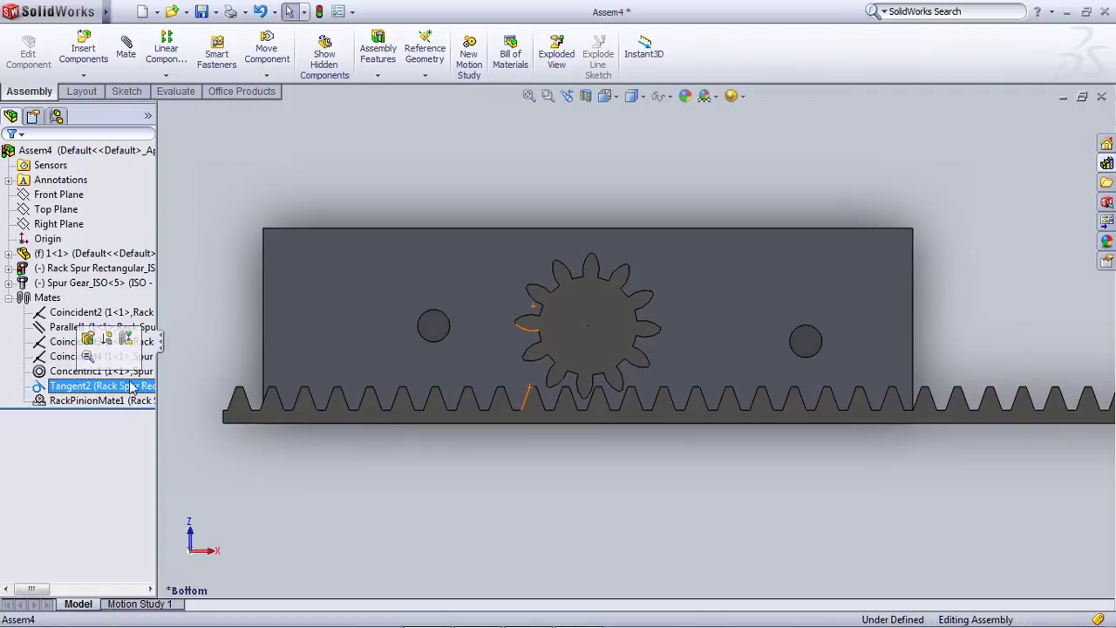
key(Delete)
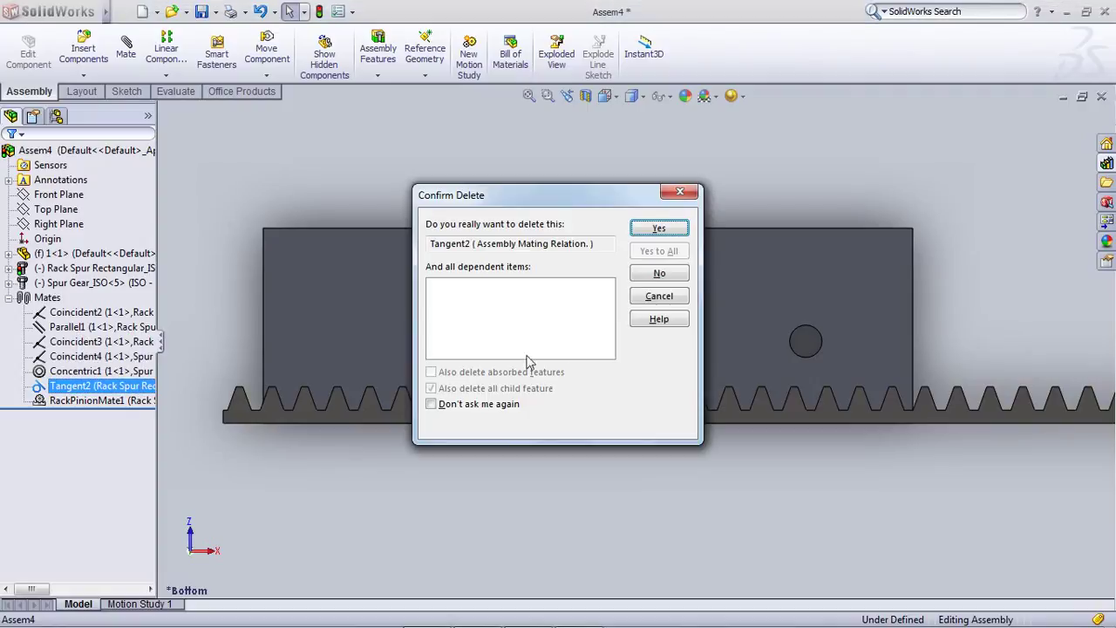
click(658, 229)
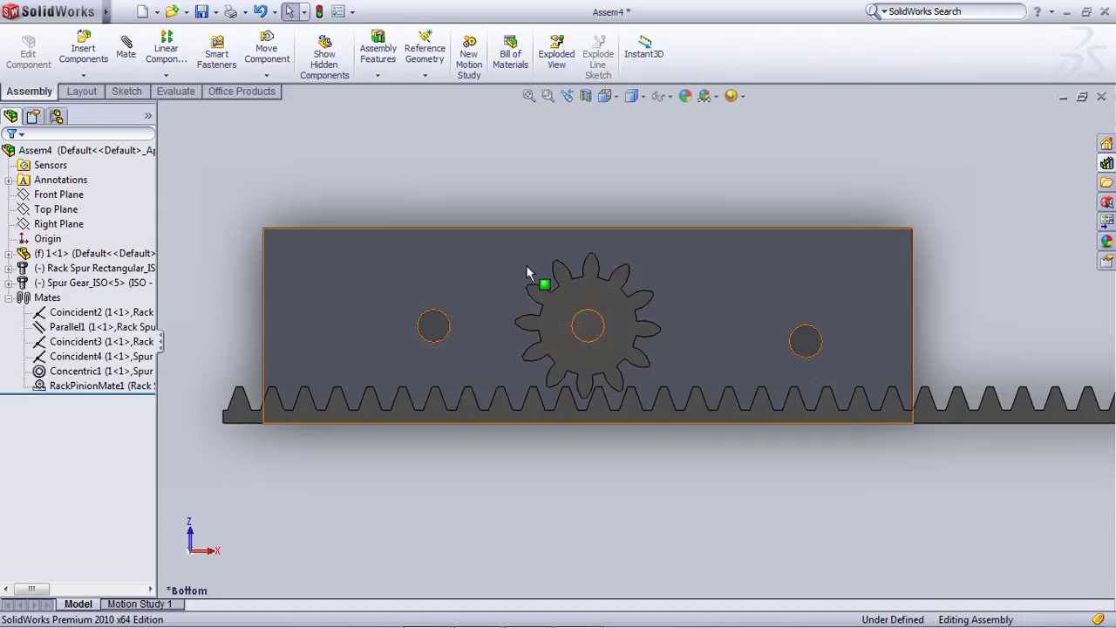
Slide the rack along the plate to check how the spur gear rotates with it under the Rack Pinion mate
click(595, 410)
drag(595, 412, 570, 335)
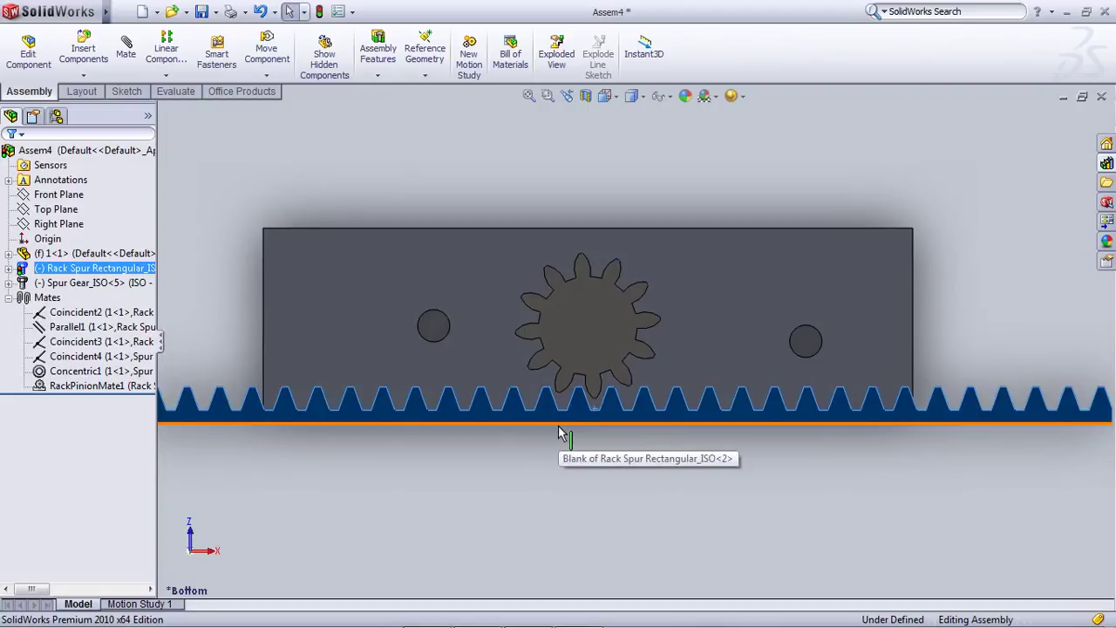
click(653, 182)
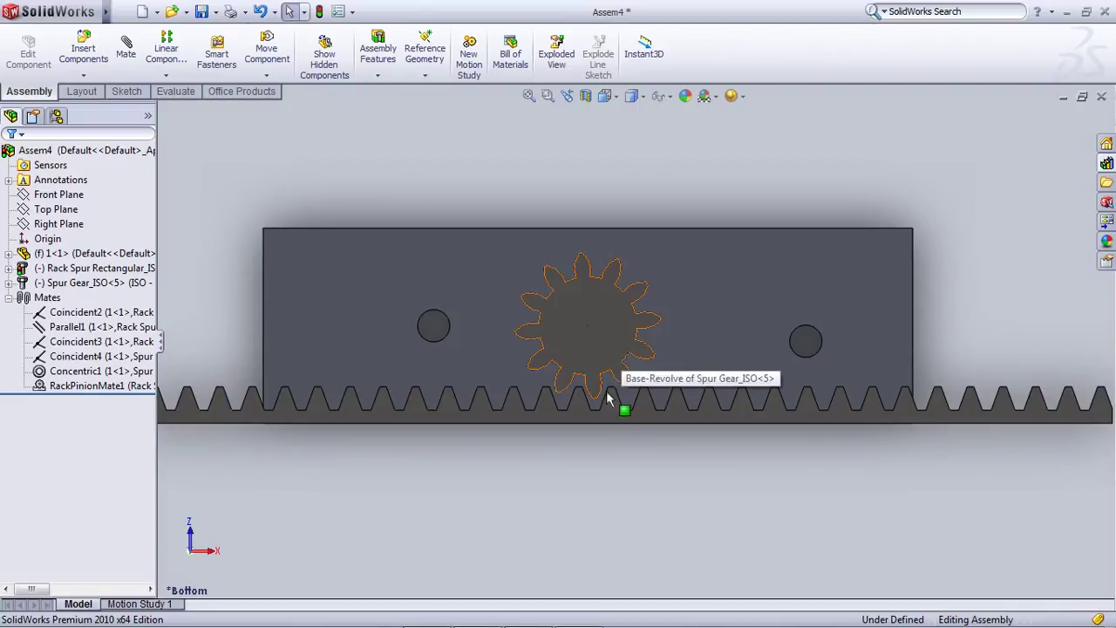
click(614, 421)
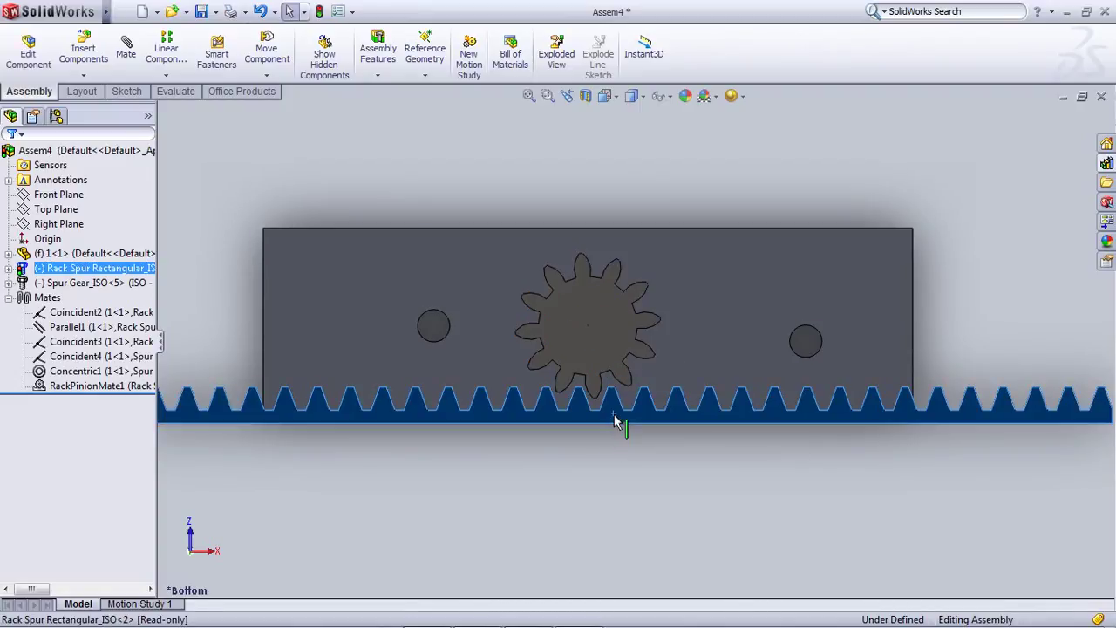
mouse_move(615, 421)
mouse_down()
mouse_move(663, 415)
mouse_move(598, 422)
mouse_up()
Edit the Rack Pinion mate between the rack and the spur gear and turn on Reverse to flip the rotation direction
click(415, 427)
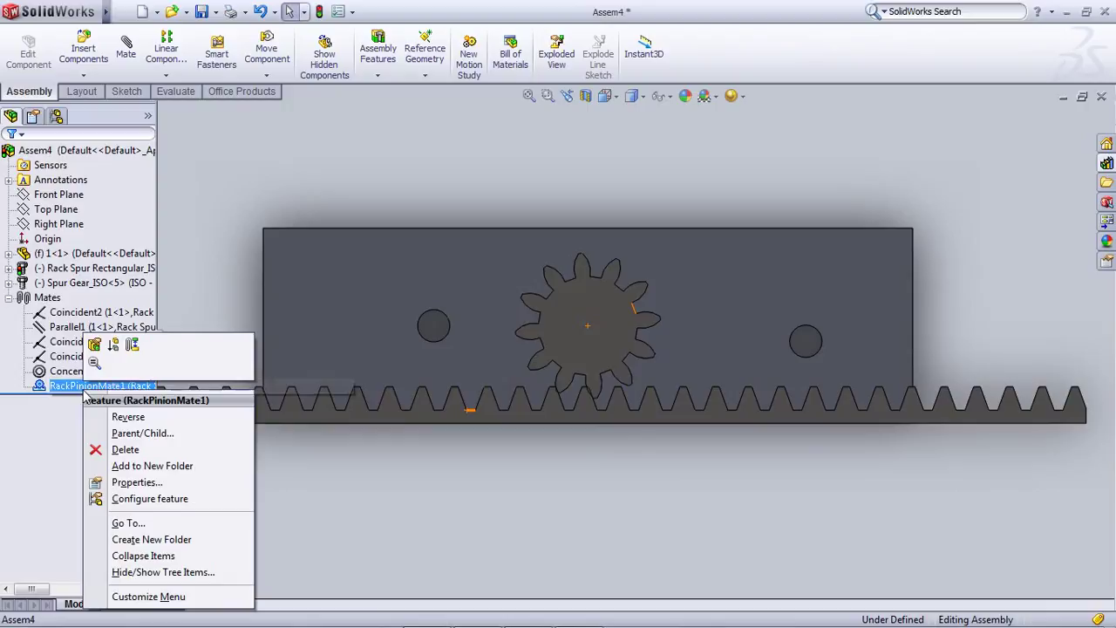
click(94, 345)
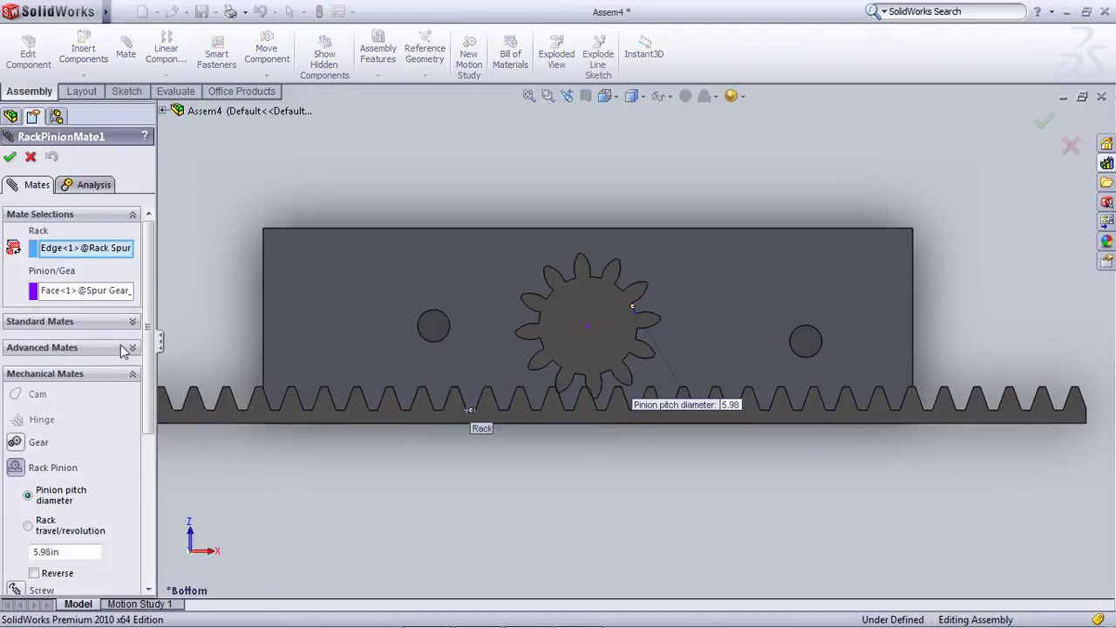
drag(147, 358, 150, 415)
scroll(466, 408, down, 3)
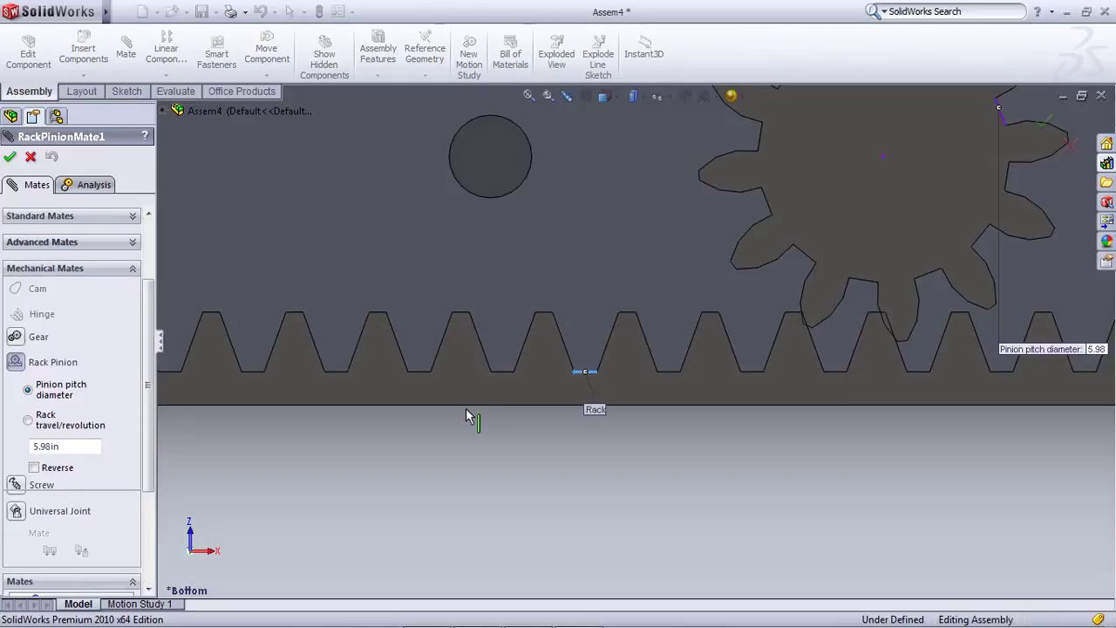
scroll(609, 369, down, 3)
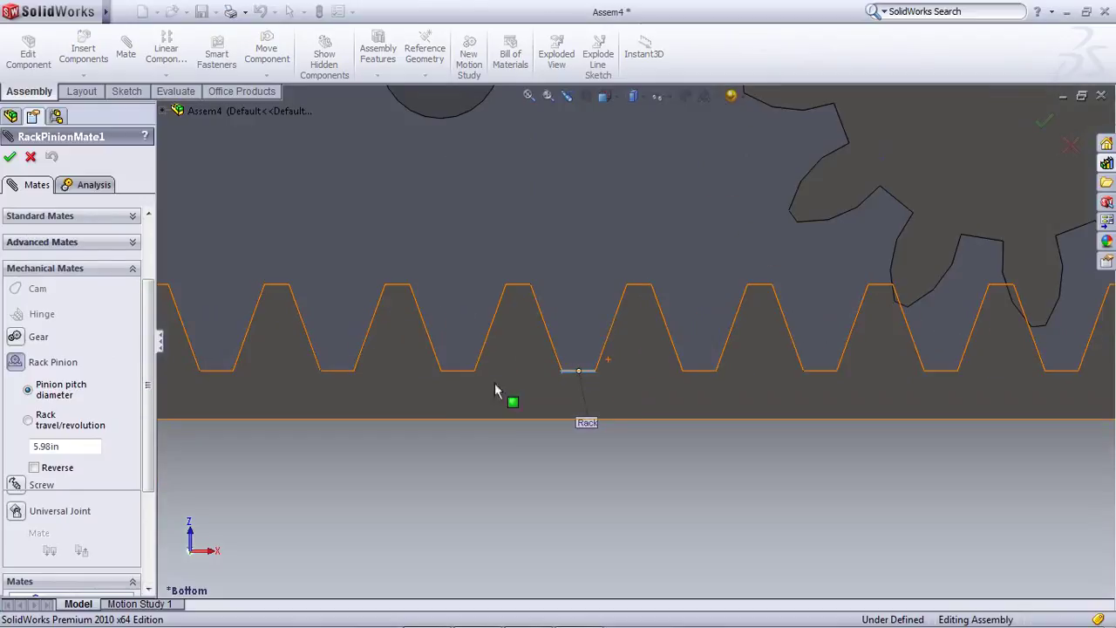
click(35, 468)
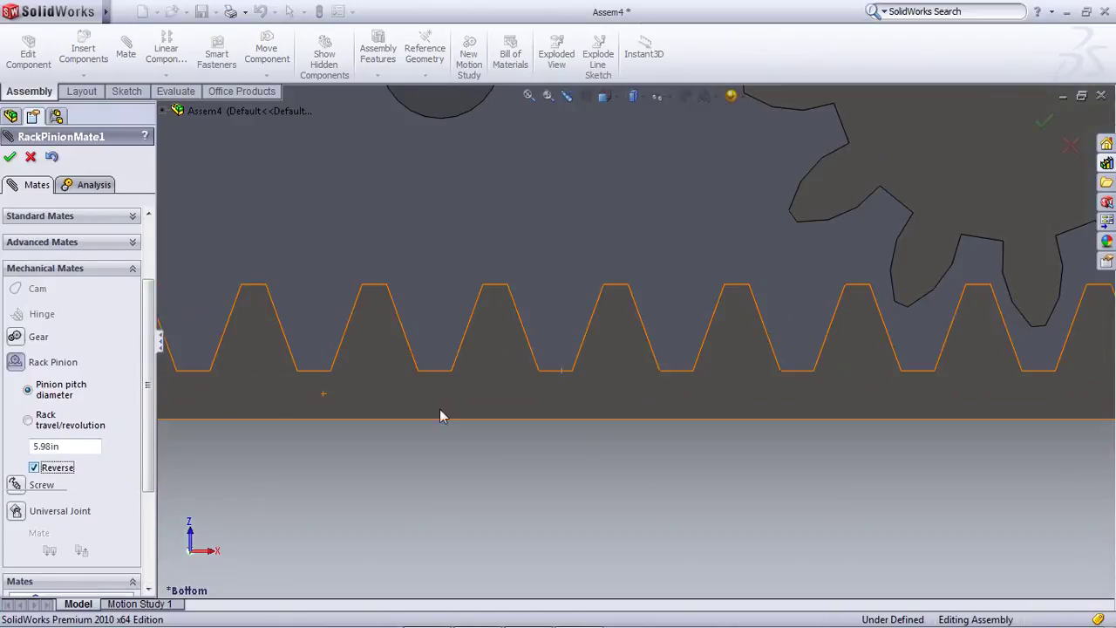
scroll(439, 416, up, 5)
click(10, 157)
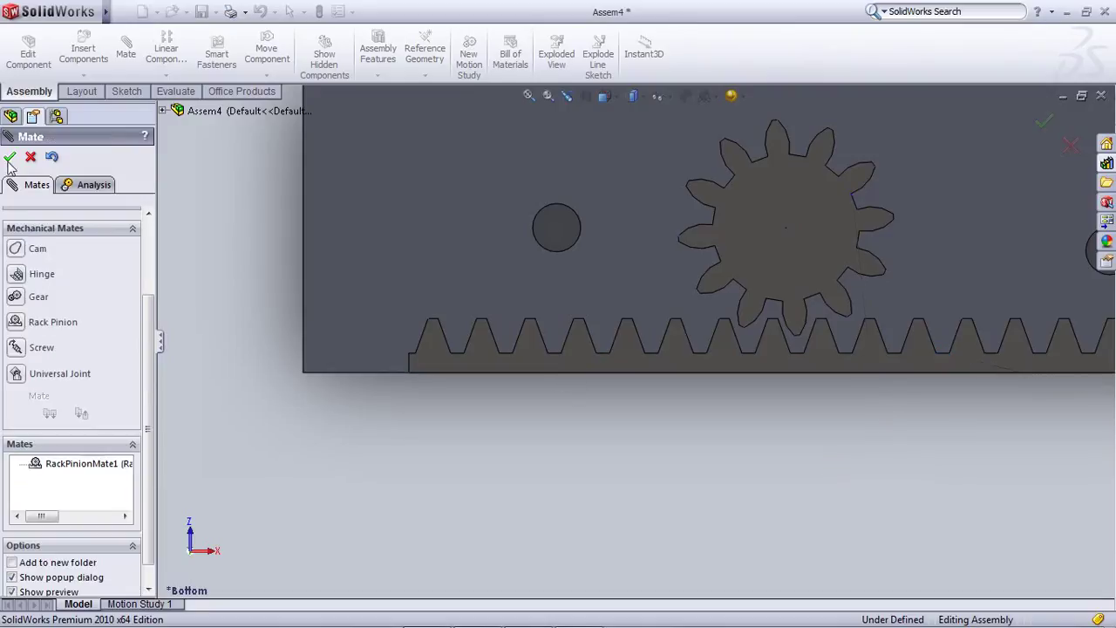
click(9, 157)
Slide the rack back and forth along the plate to check how the spur gear turns with the reversed mate
scroll(640, 283, up, 2)
click(656, 361)
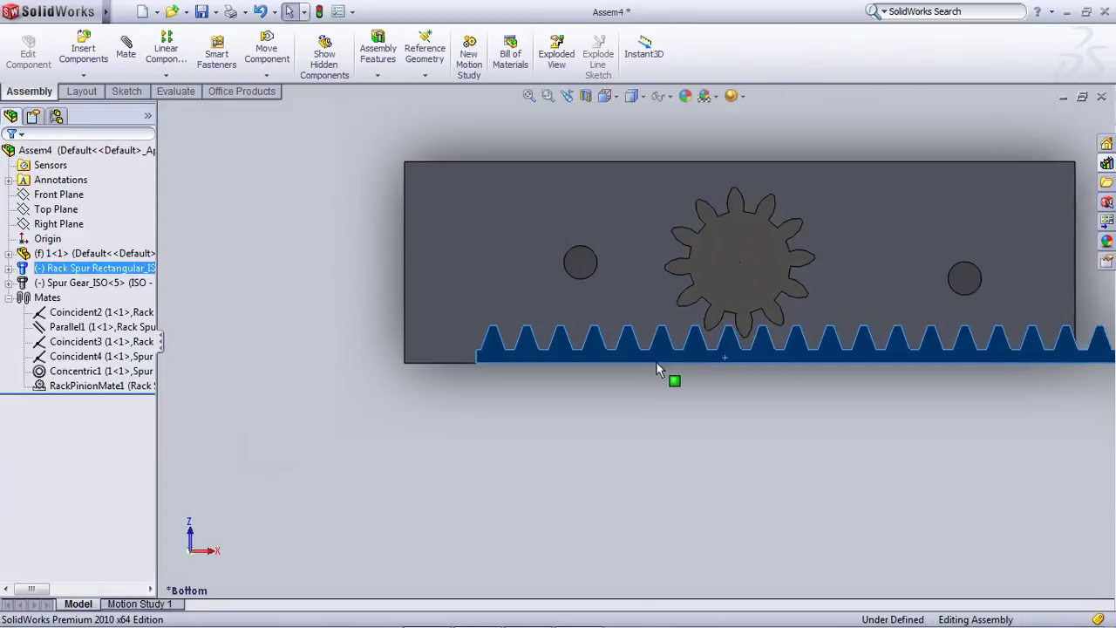
drag(656, 361, 295, 428)
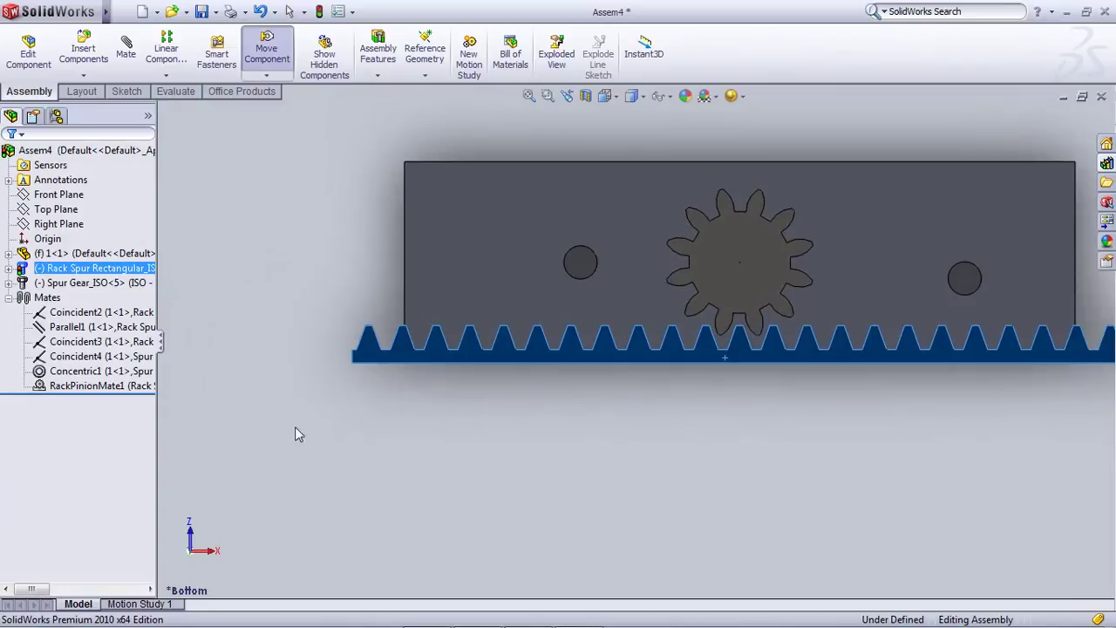
drag(689, 346, 418, 364)
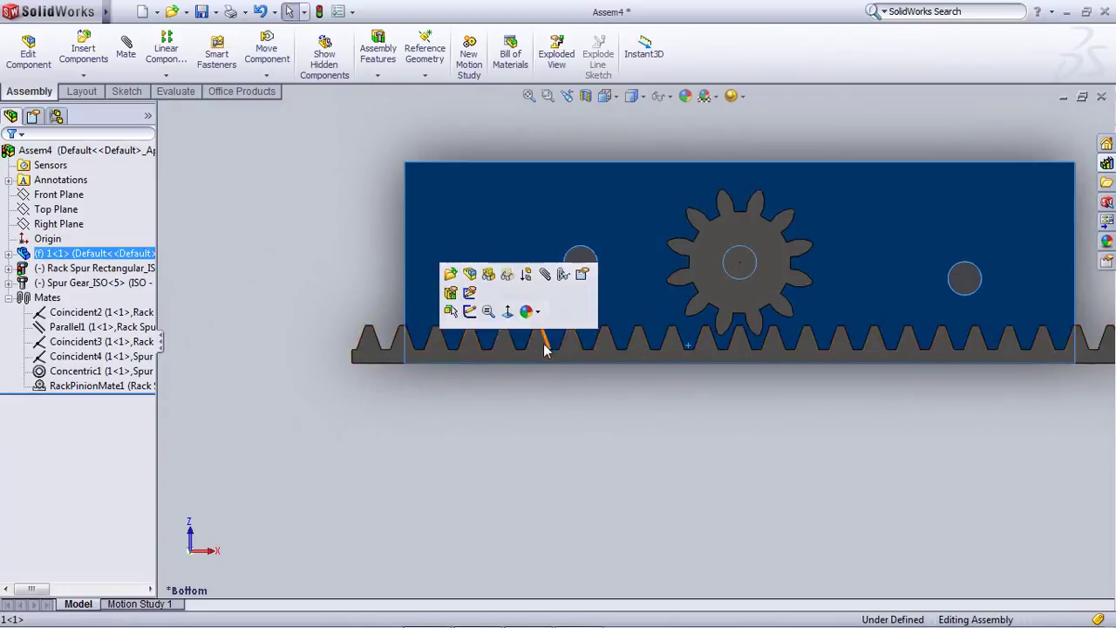
drag(544, 348, 1046, 367)
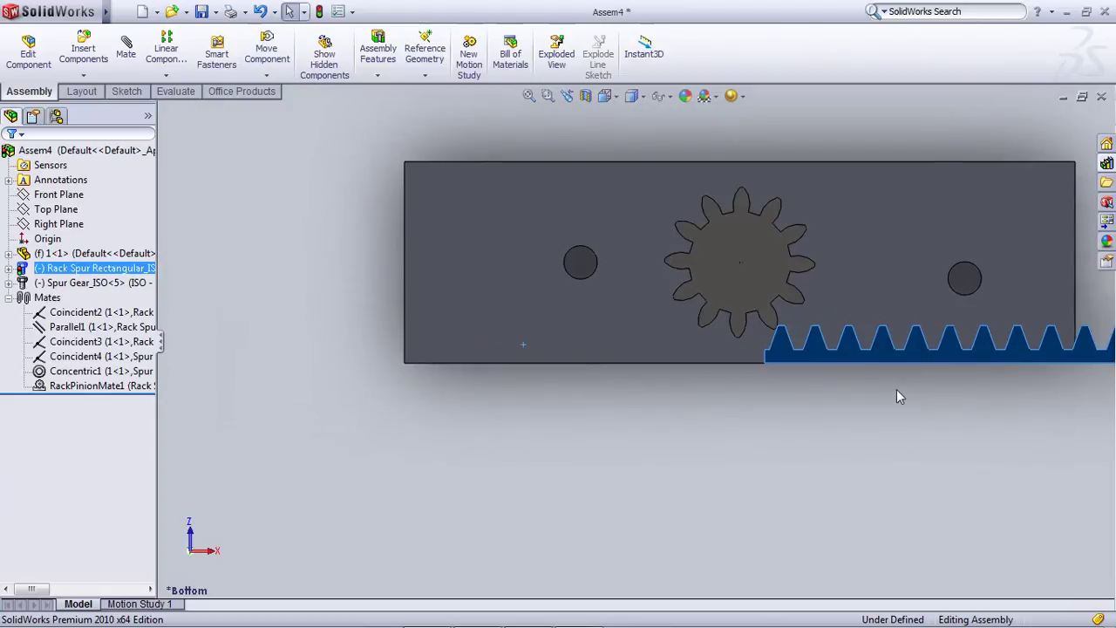
drag(865, 351, 278, 433)
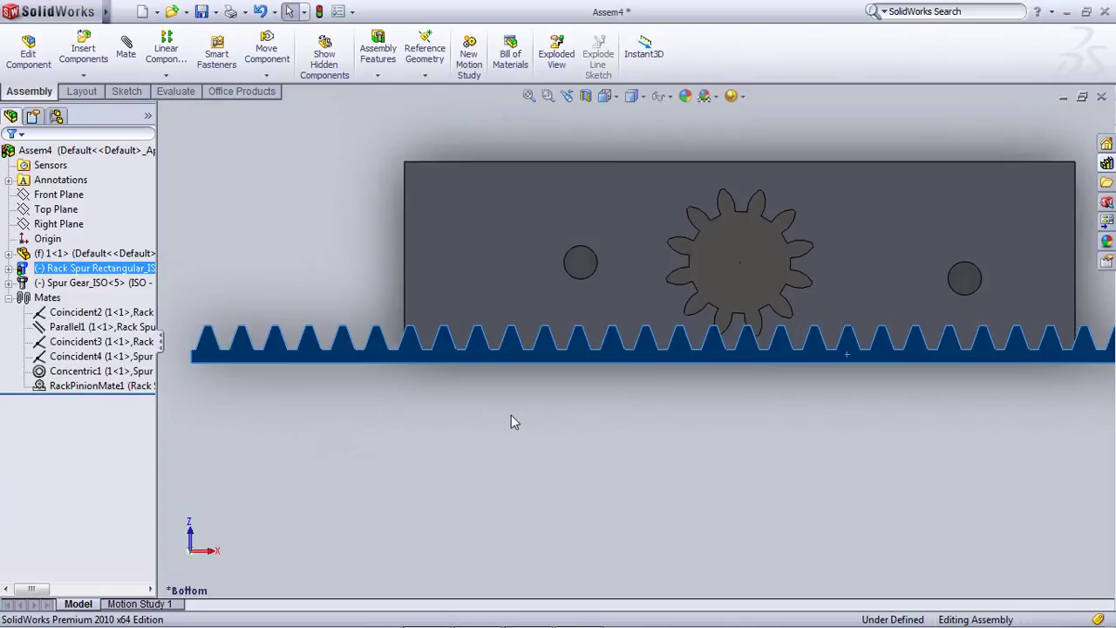
key(Escape)
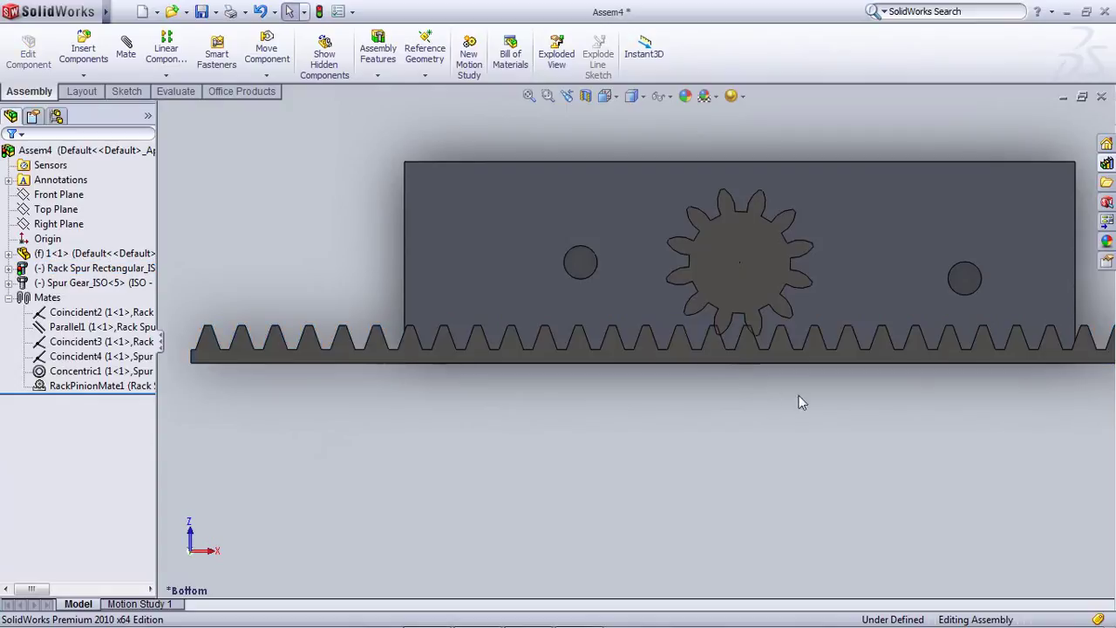
Rebuild and save the rack and spur gear assembly, and close its document
scroll(725, 353, up, 5)
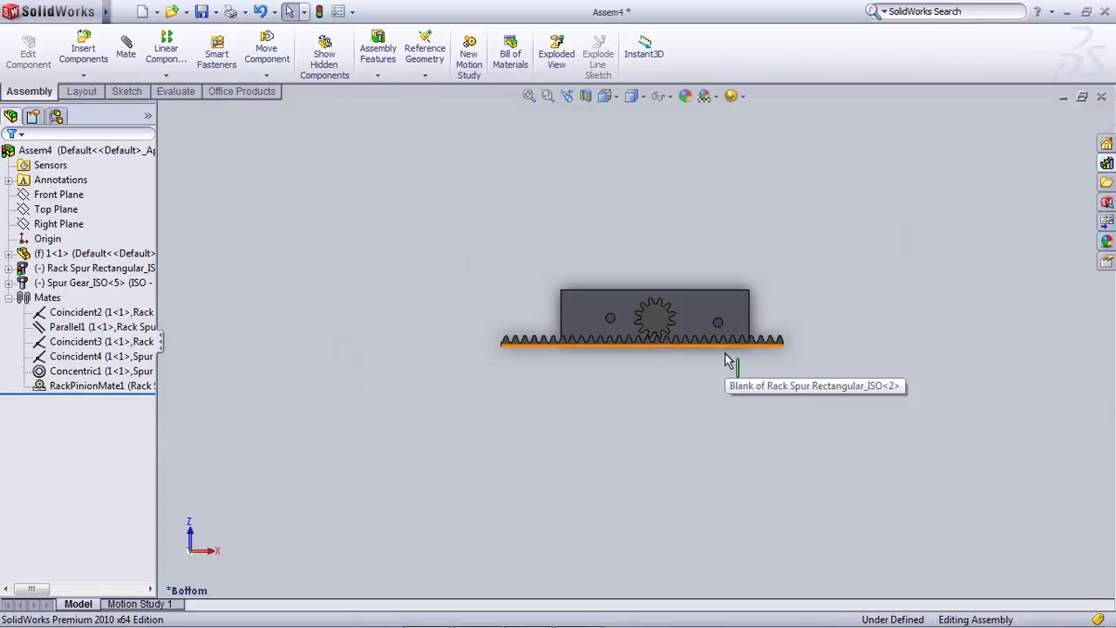
key(ctrl+s)
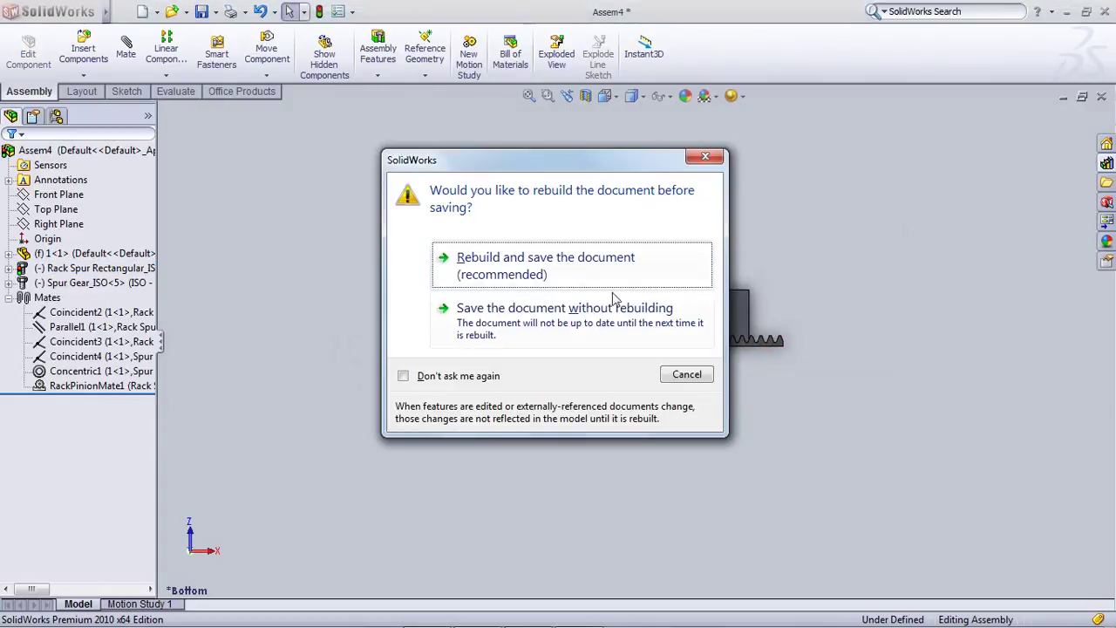
click(558, 280)
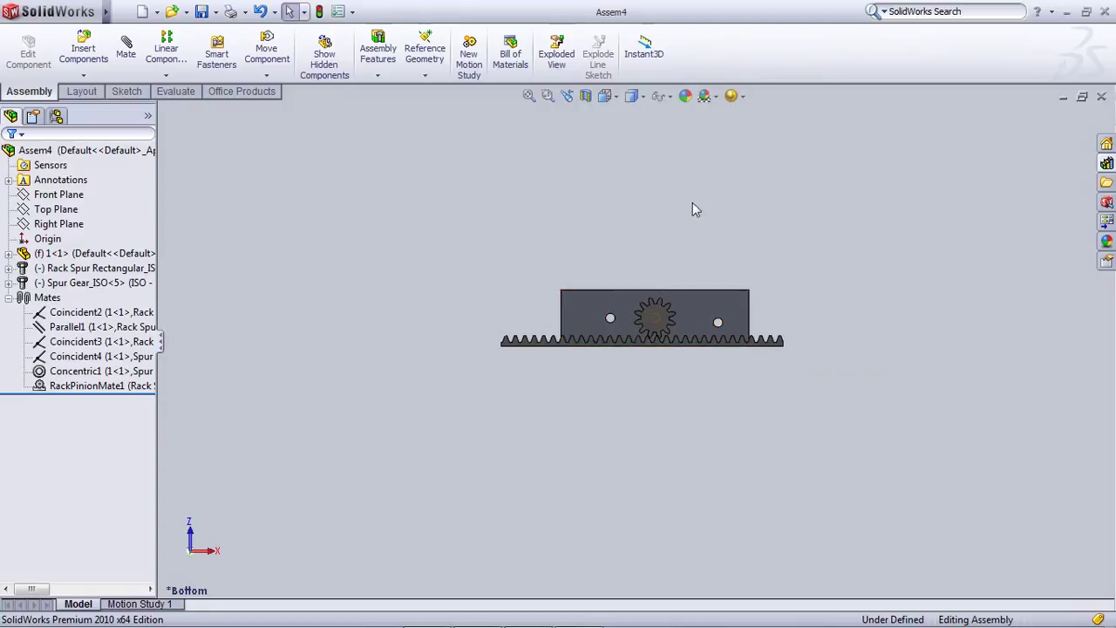
click(1101, 96)
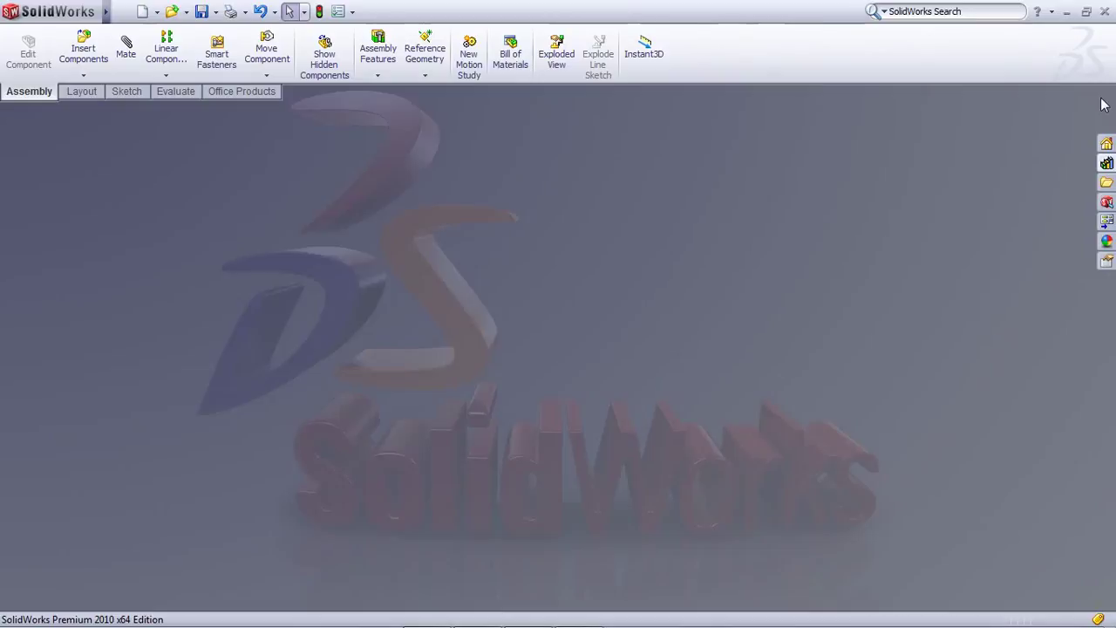